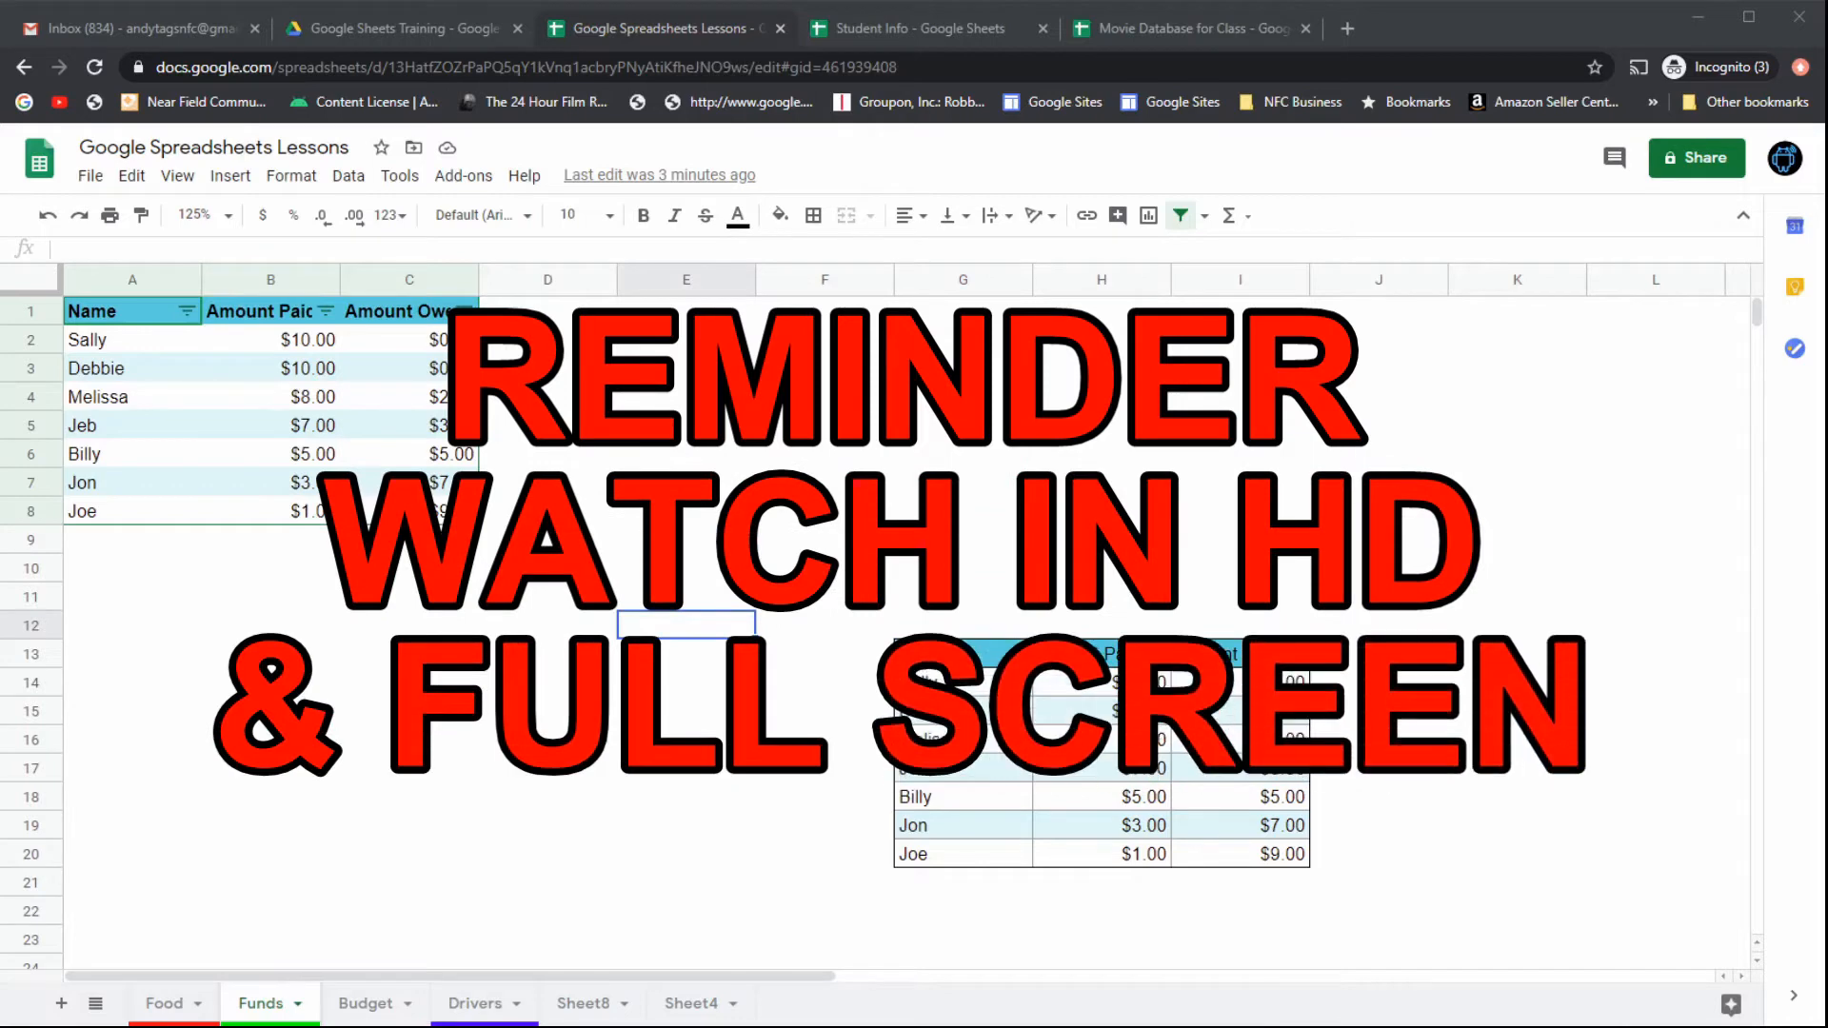
Step: Turn on gridlines for the Funds sheet
click(1505, 429)
click(636, 512)
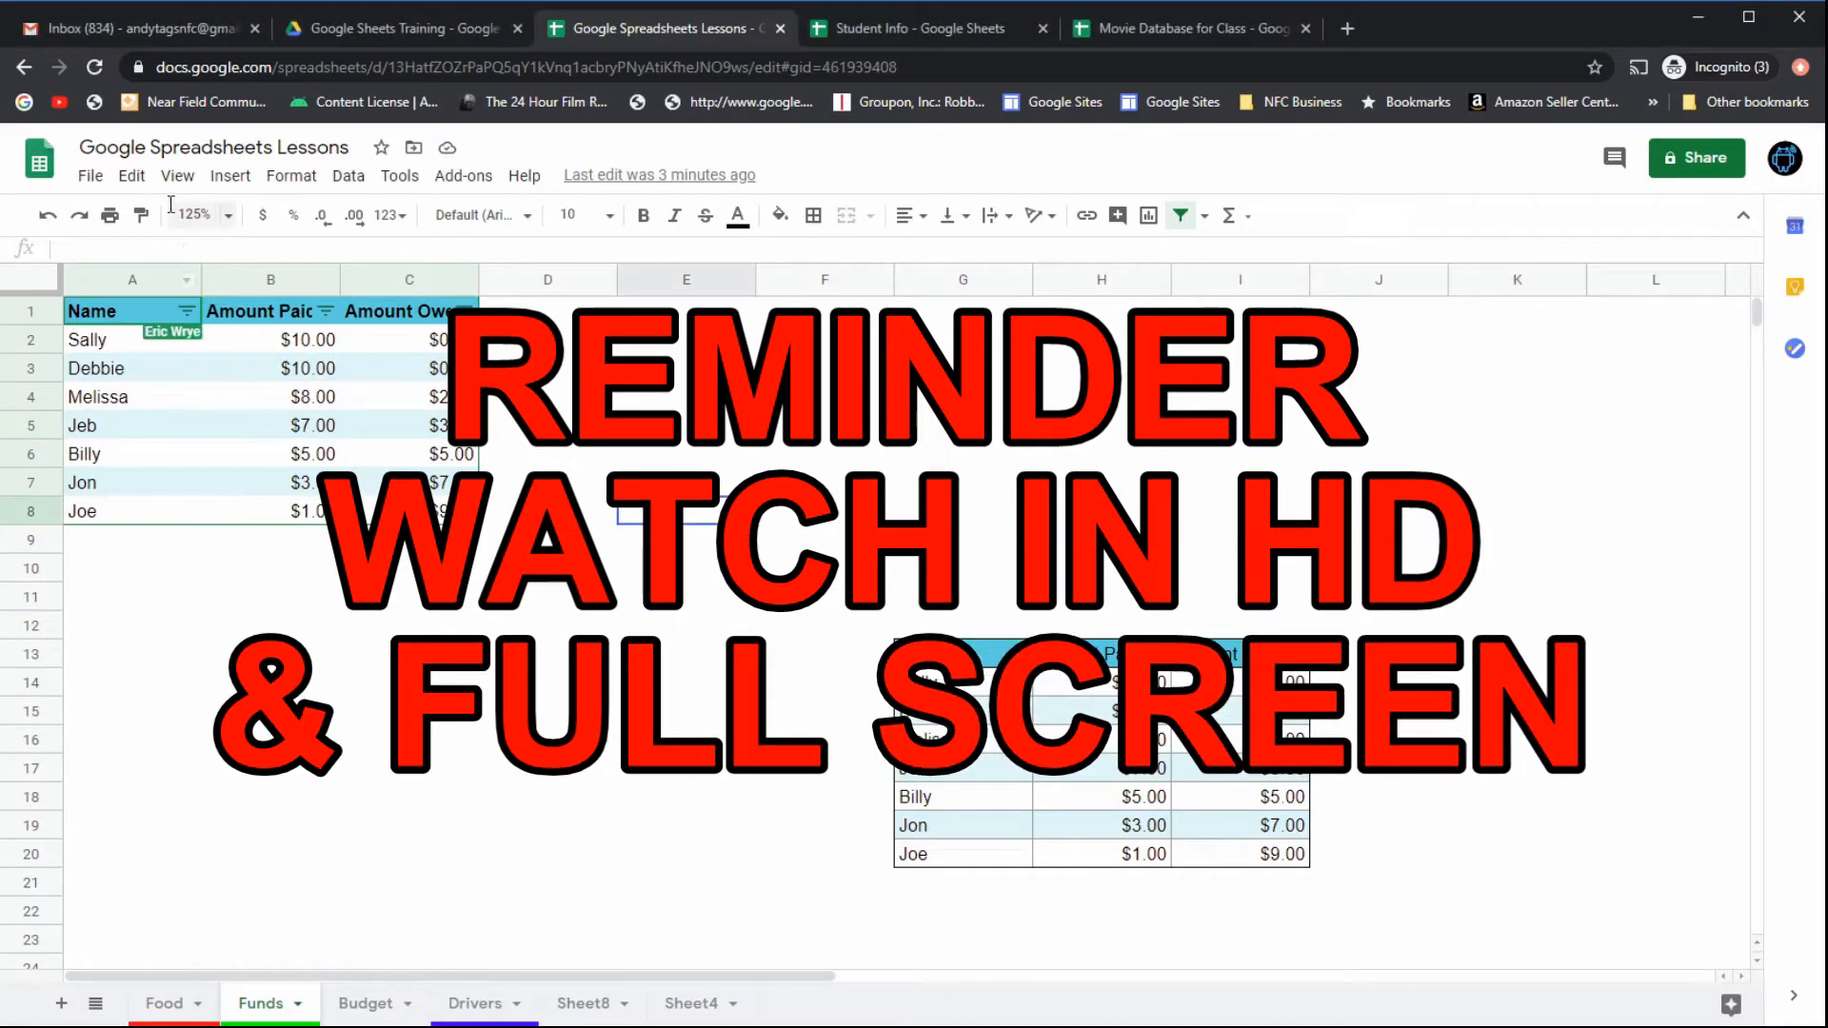
click(177, 176)
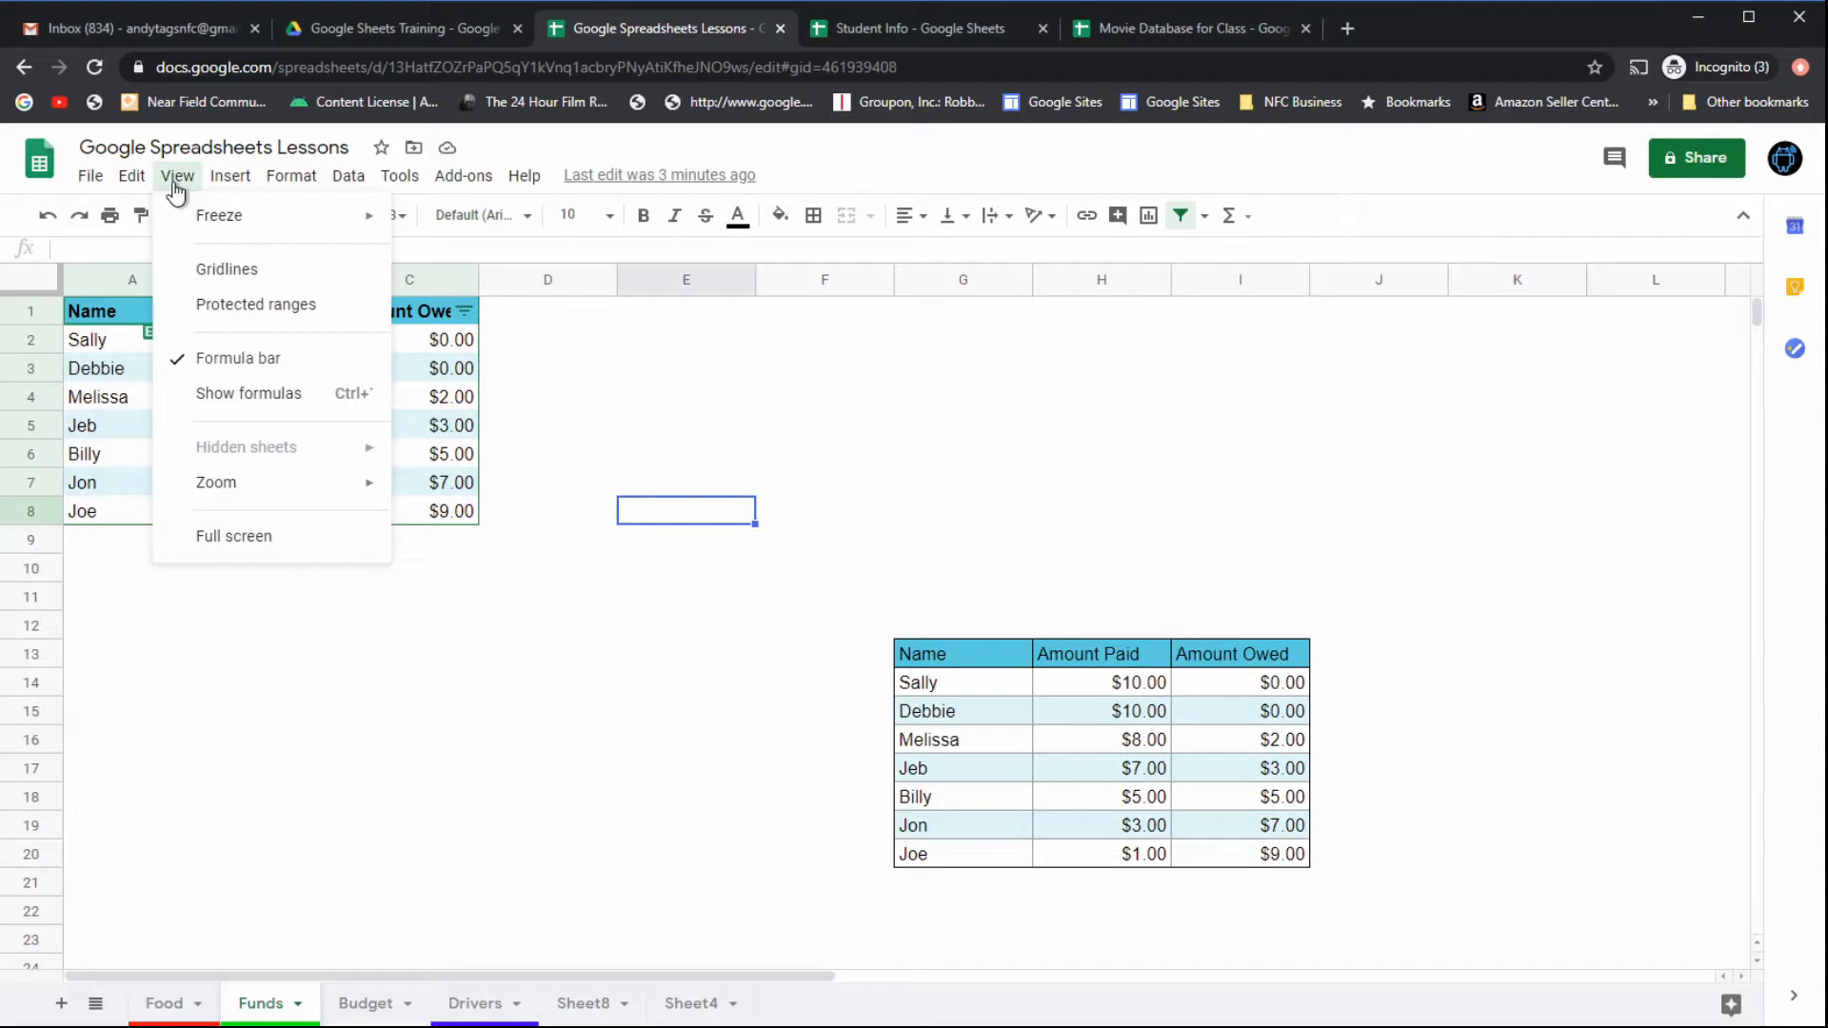
click(200, 269)
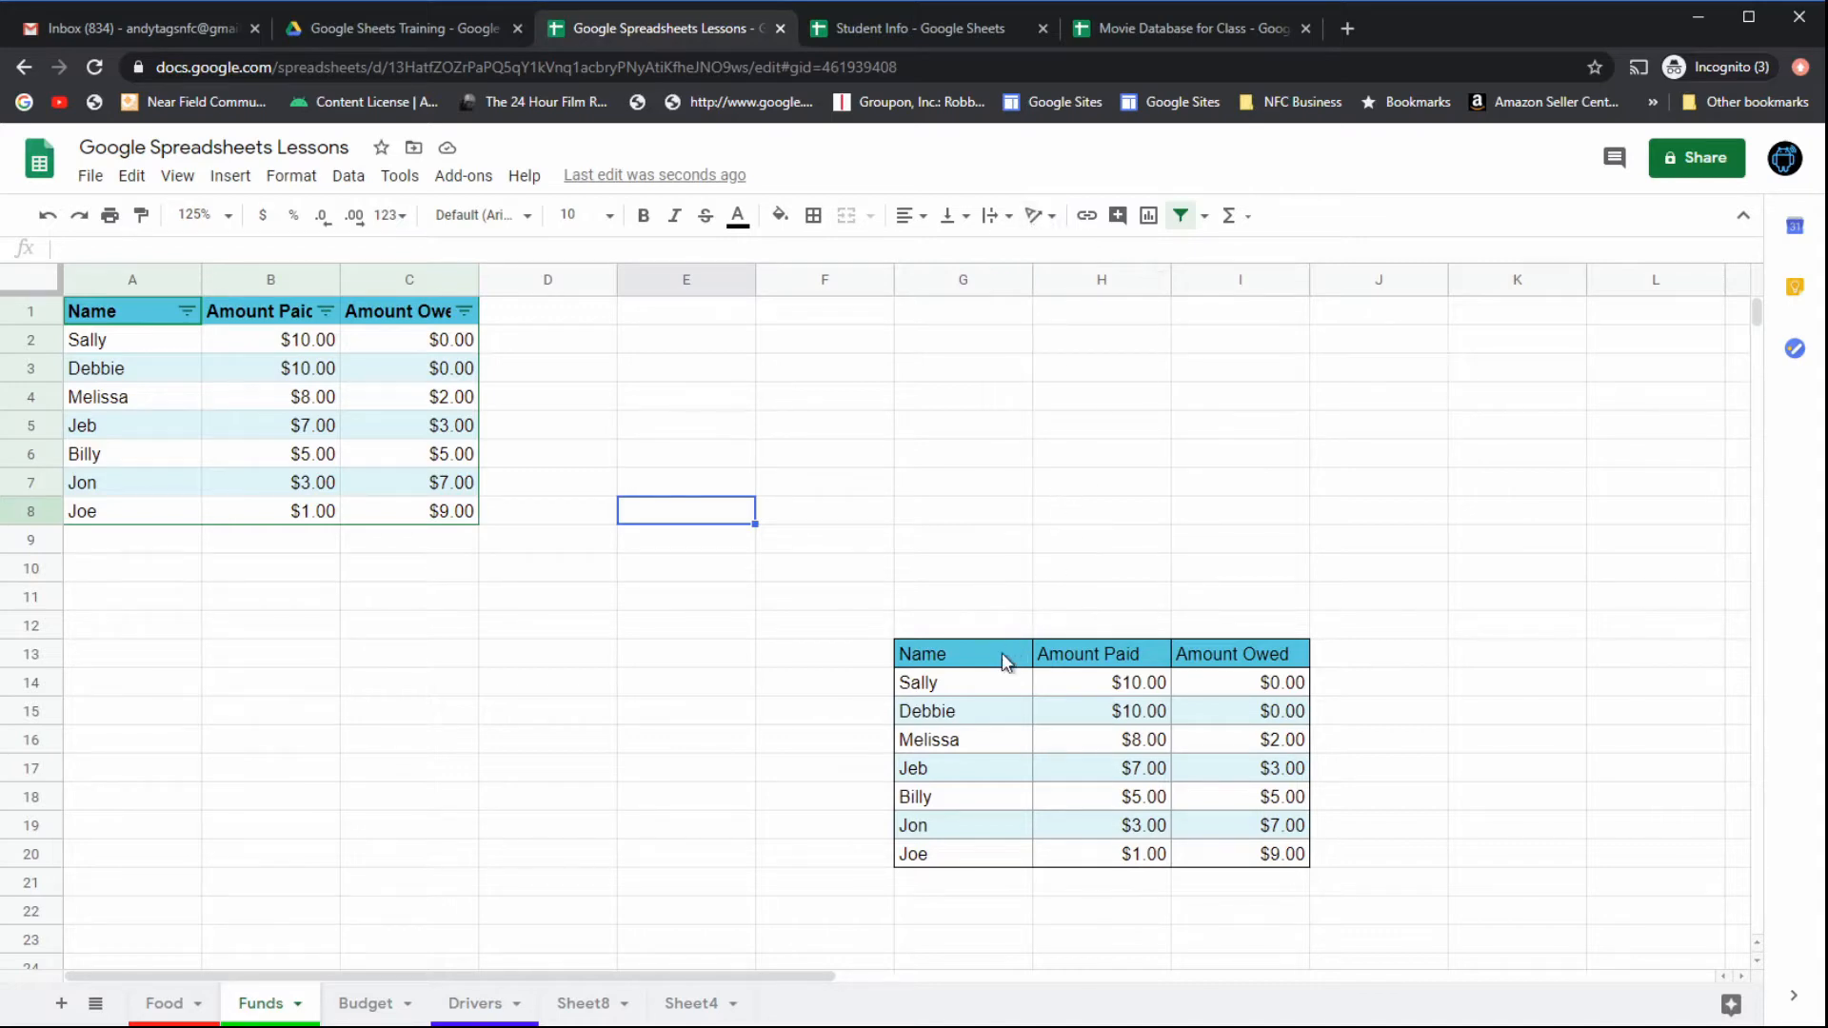
Step: Apply the Tilt up text rotation to header cells G13:I13 of the second table
drag(991, 657, 1214, 659)
scroll(1379, 627, down, 1)
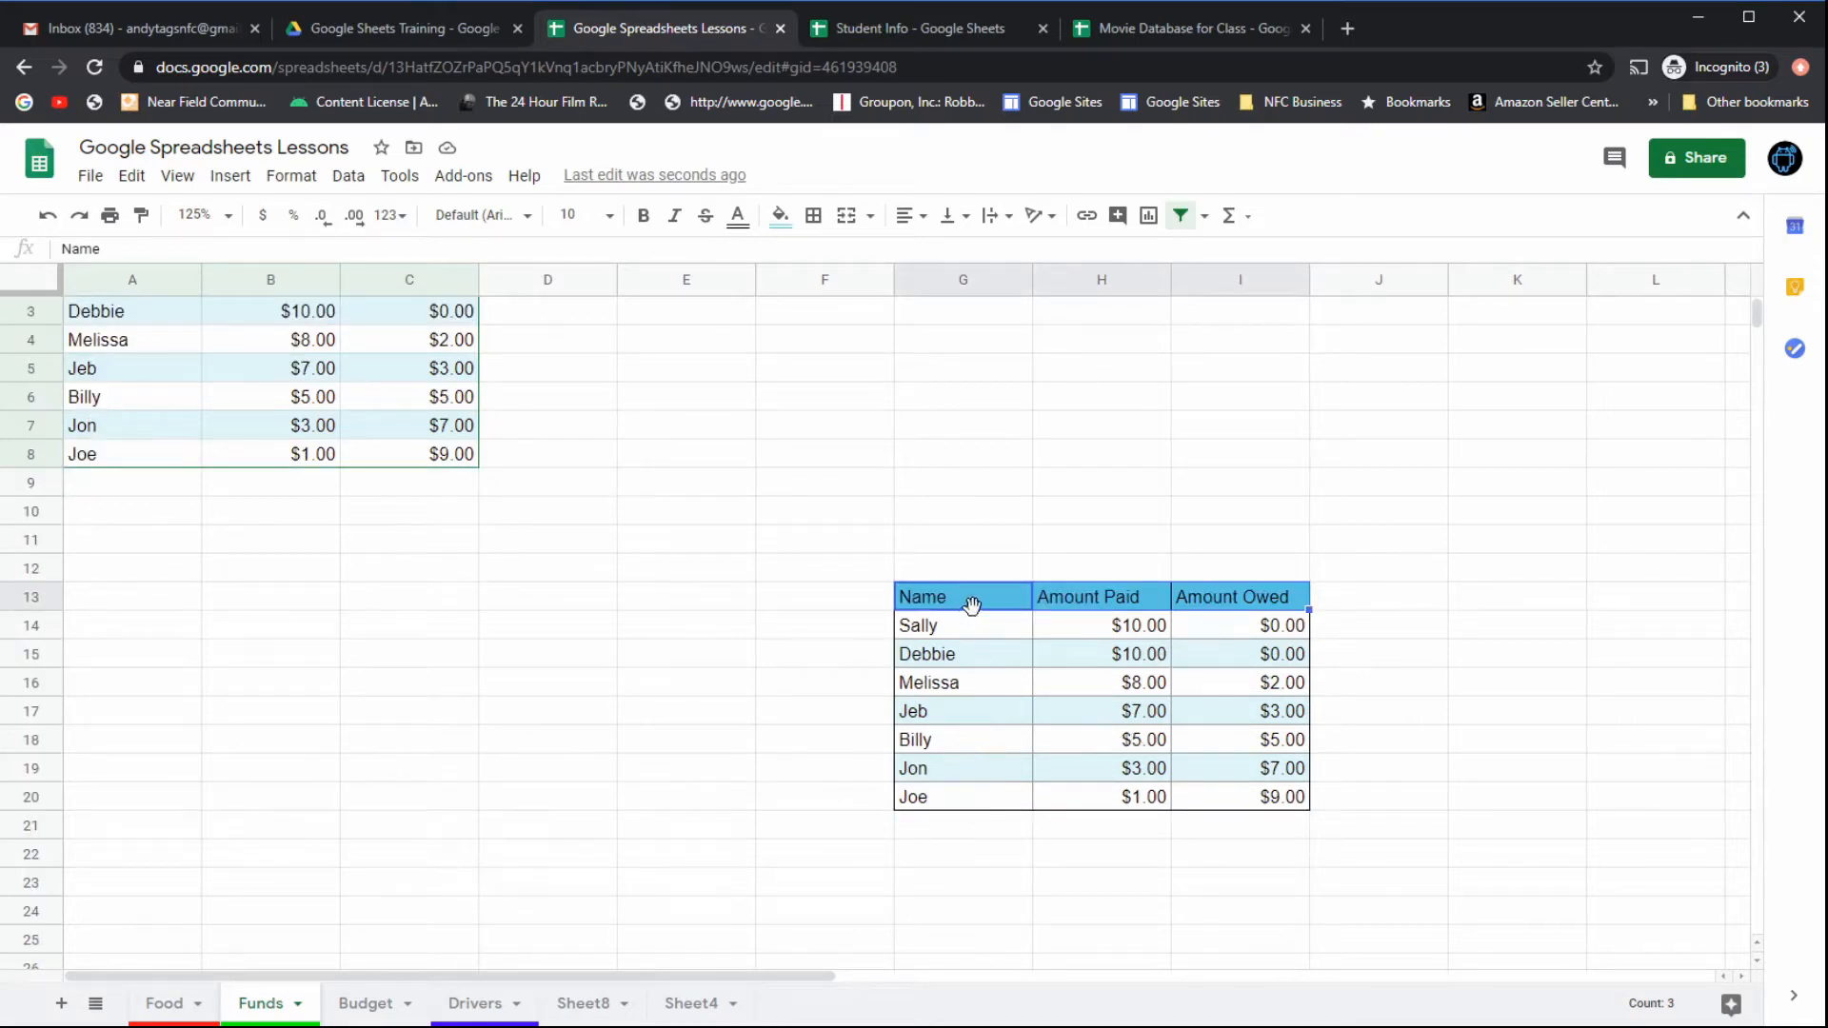
click(1052, 223)
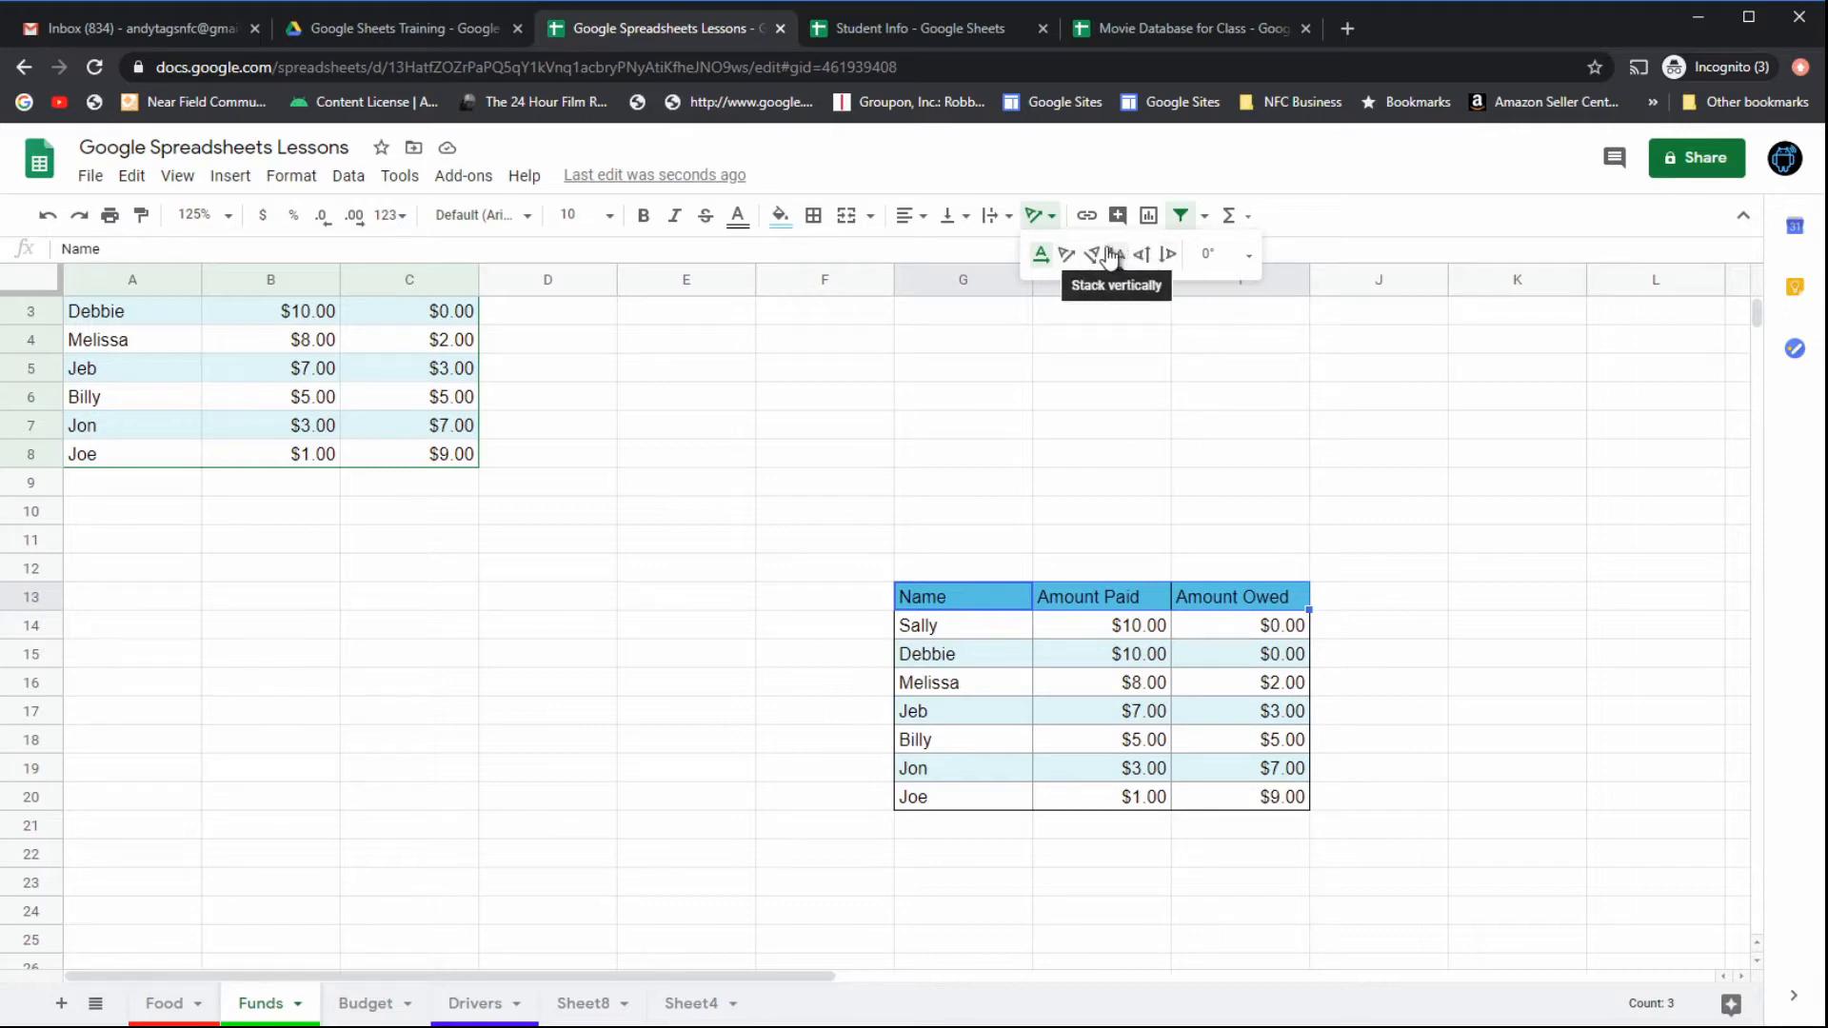
click(1066, 257)
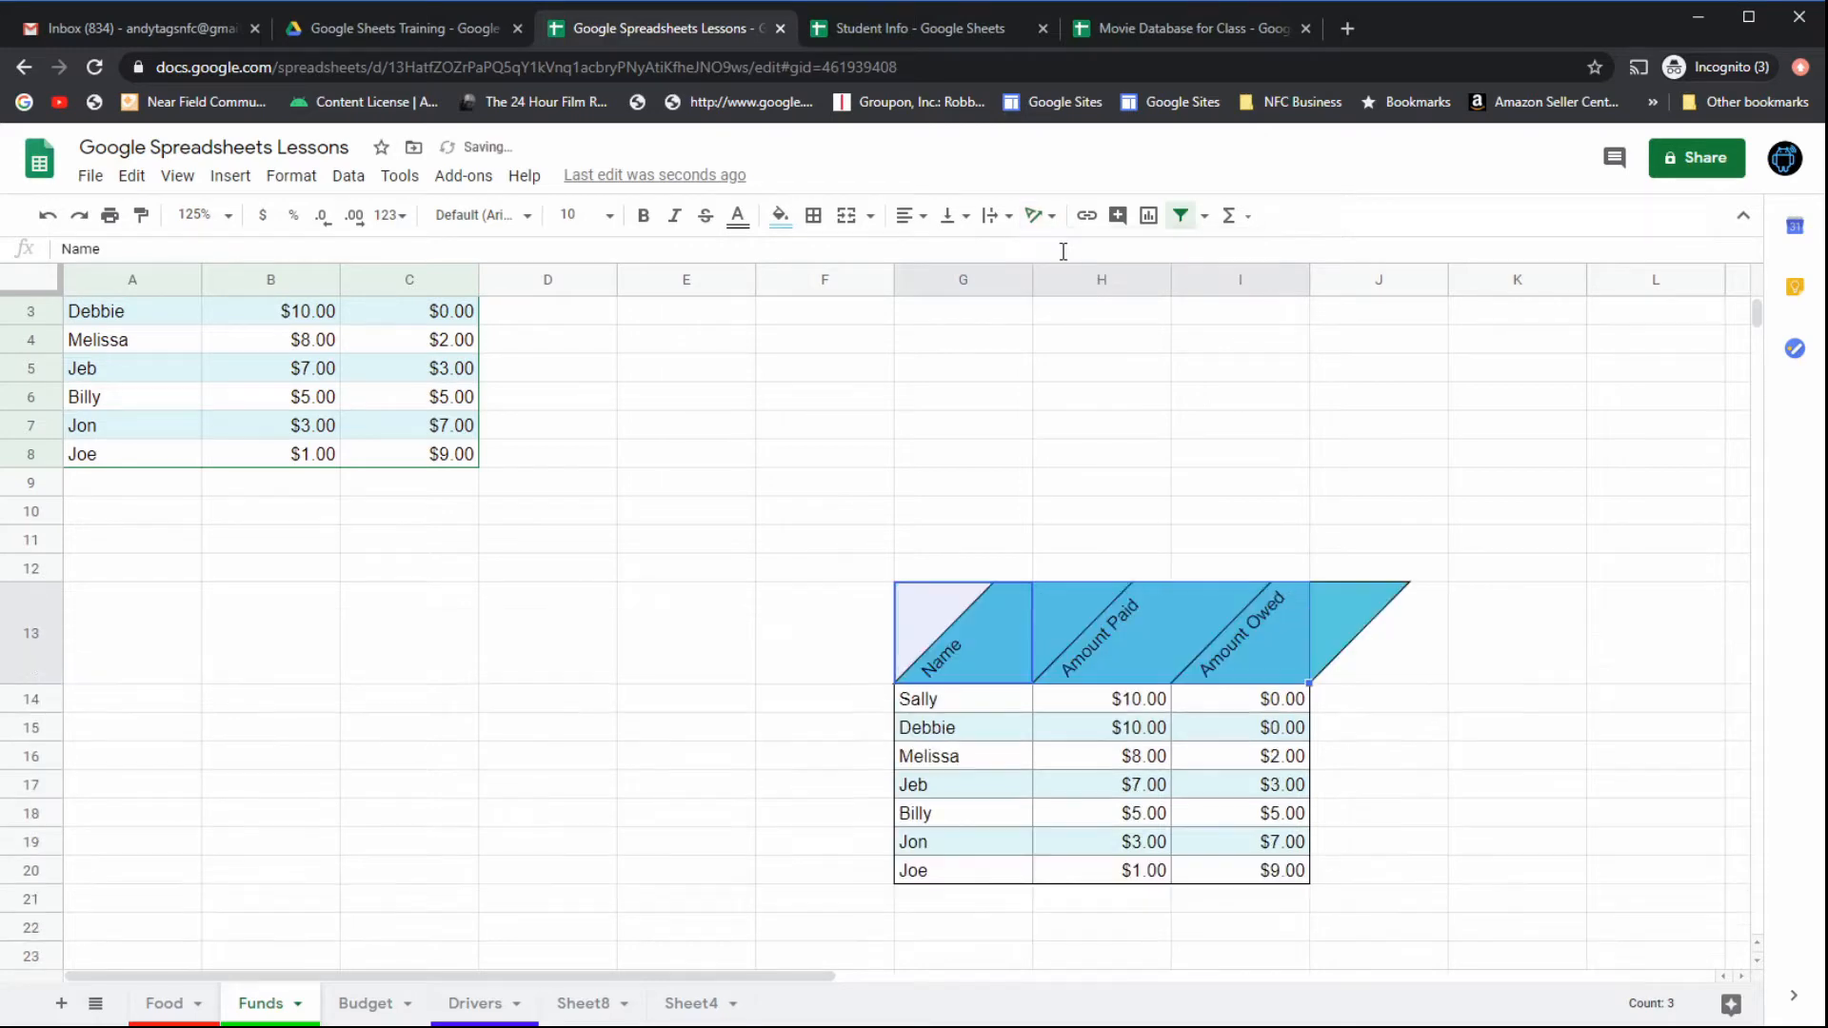
click(1078, 522)
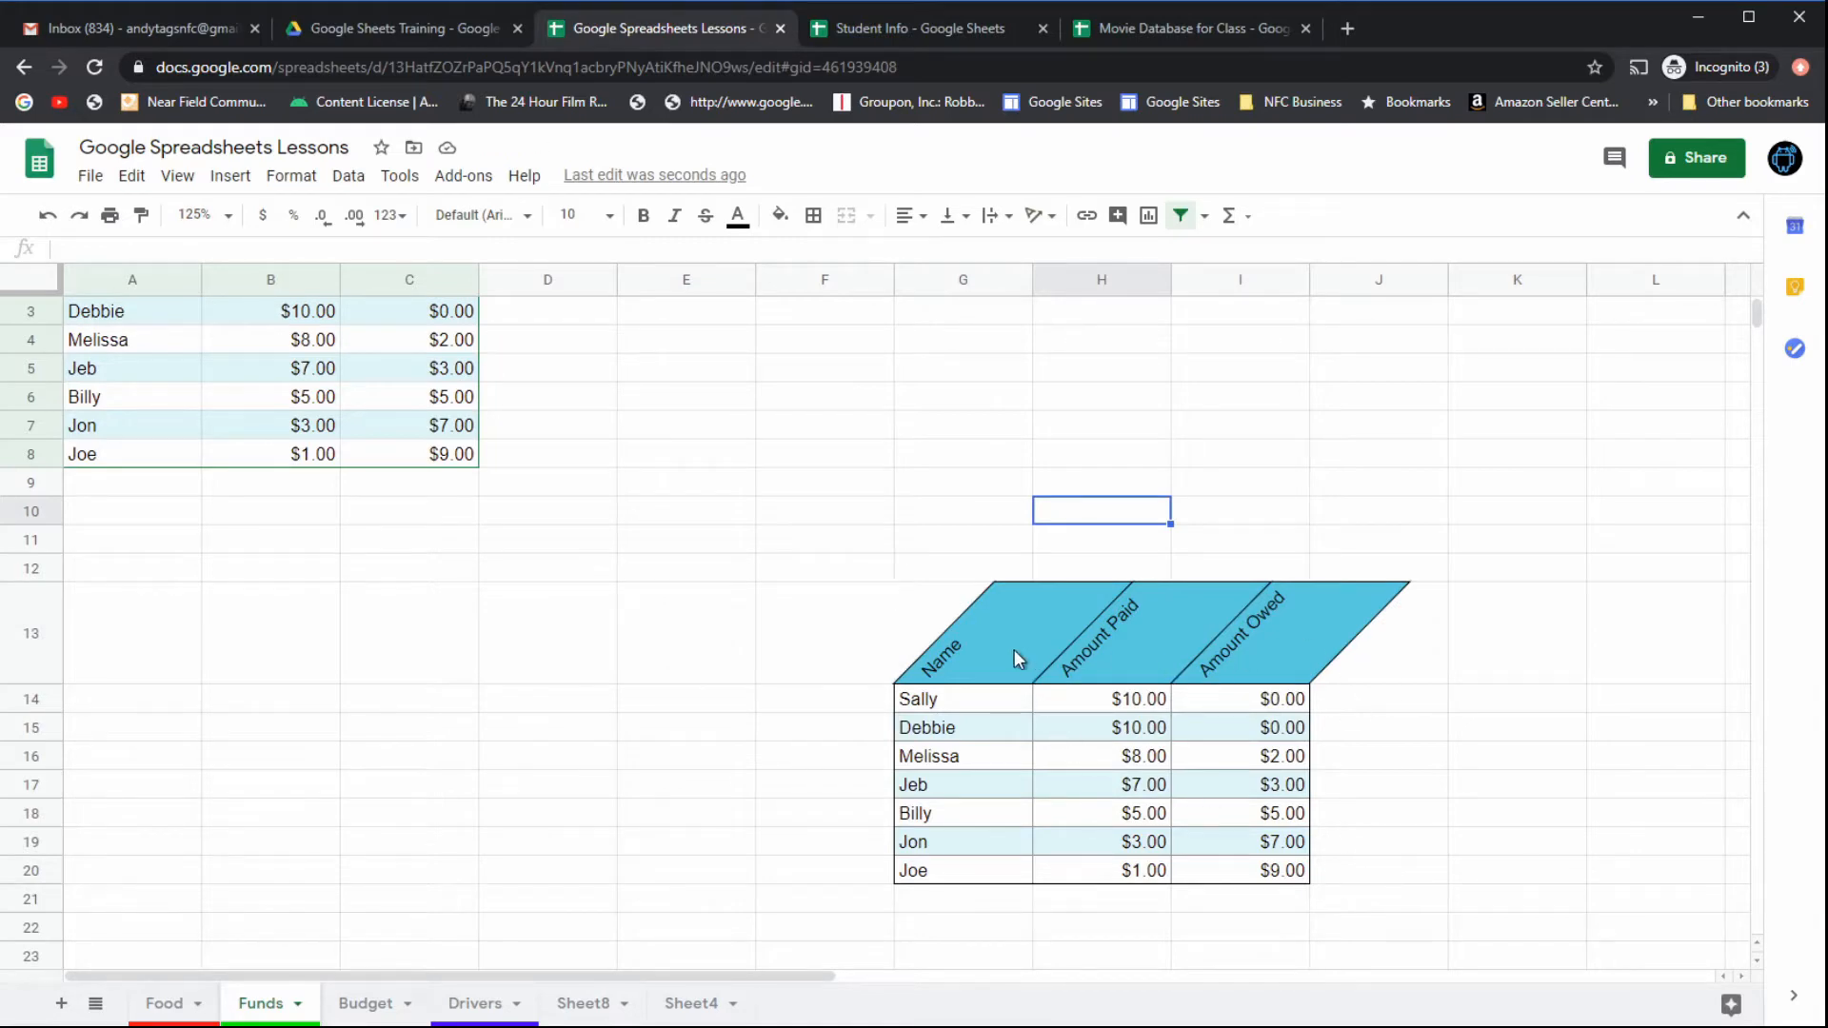
Step: Align the tilted header text in G13:I13 to the middle vertically and the center horizontally
drag(1010, 638, 1257, 634)
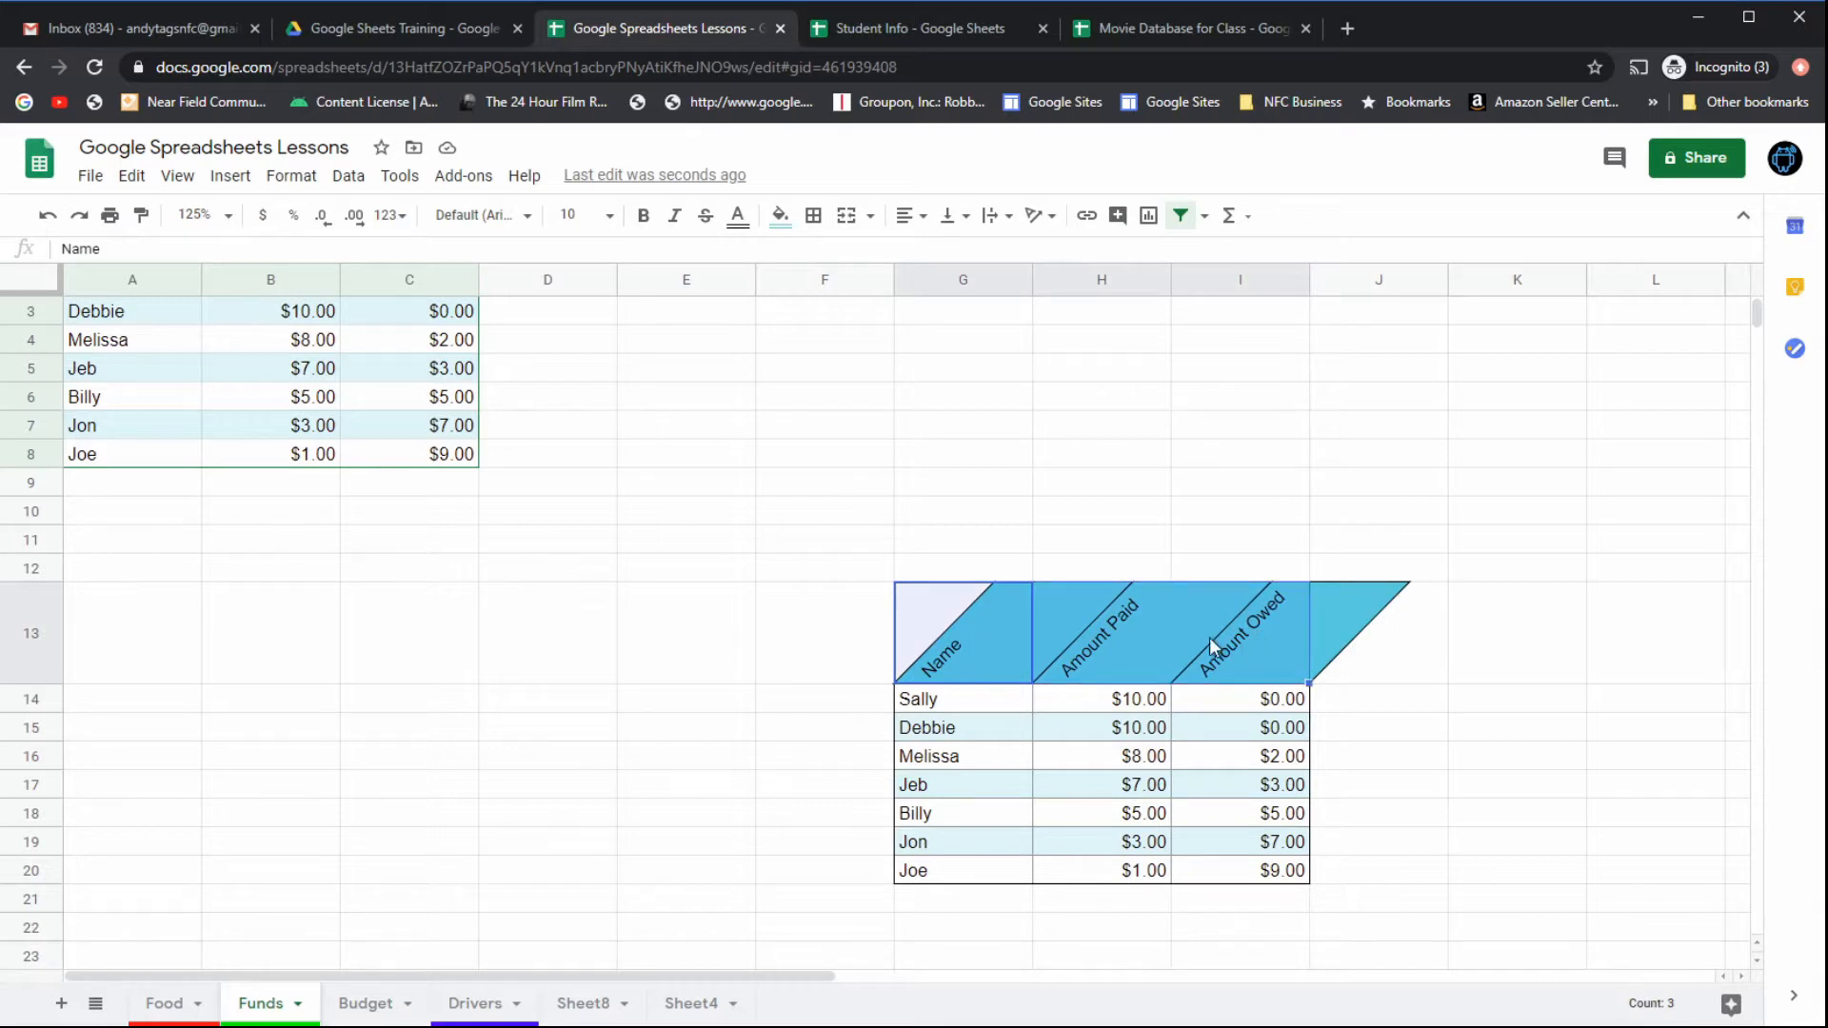
click(966, 222)
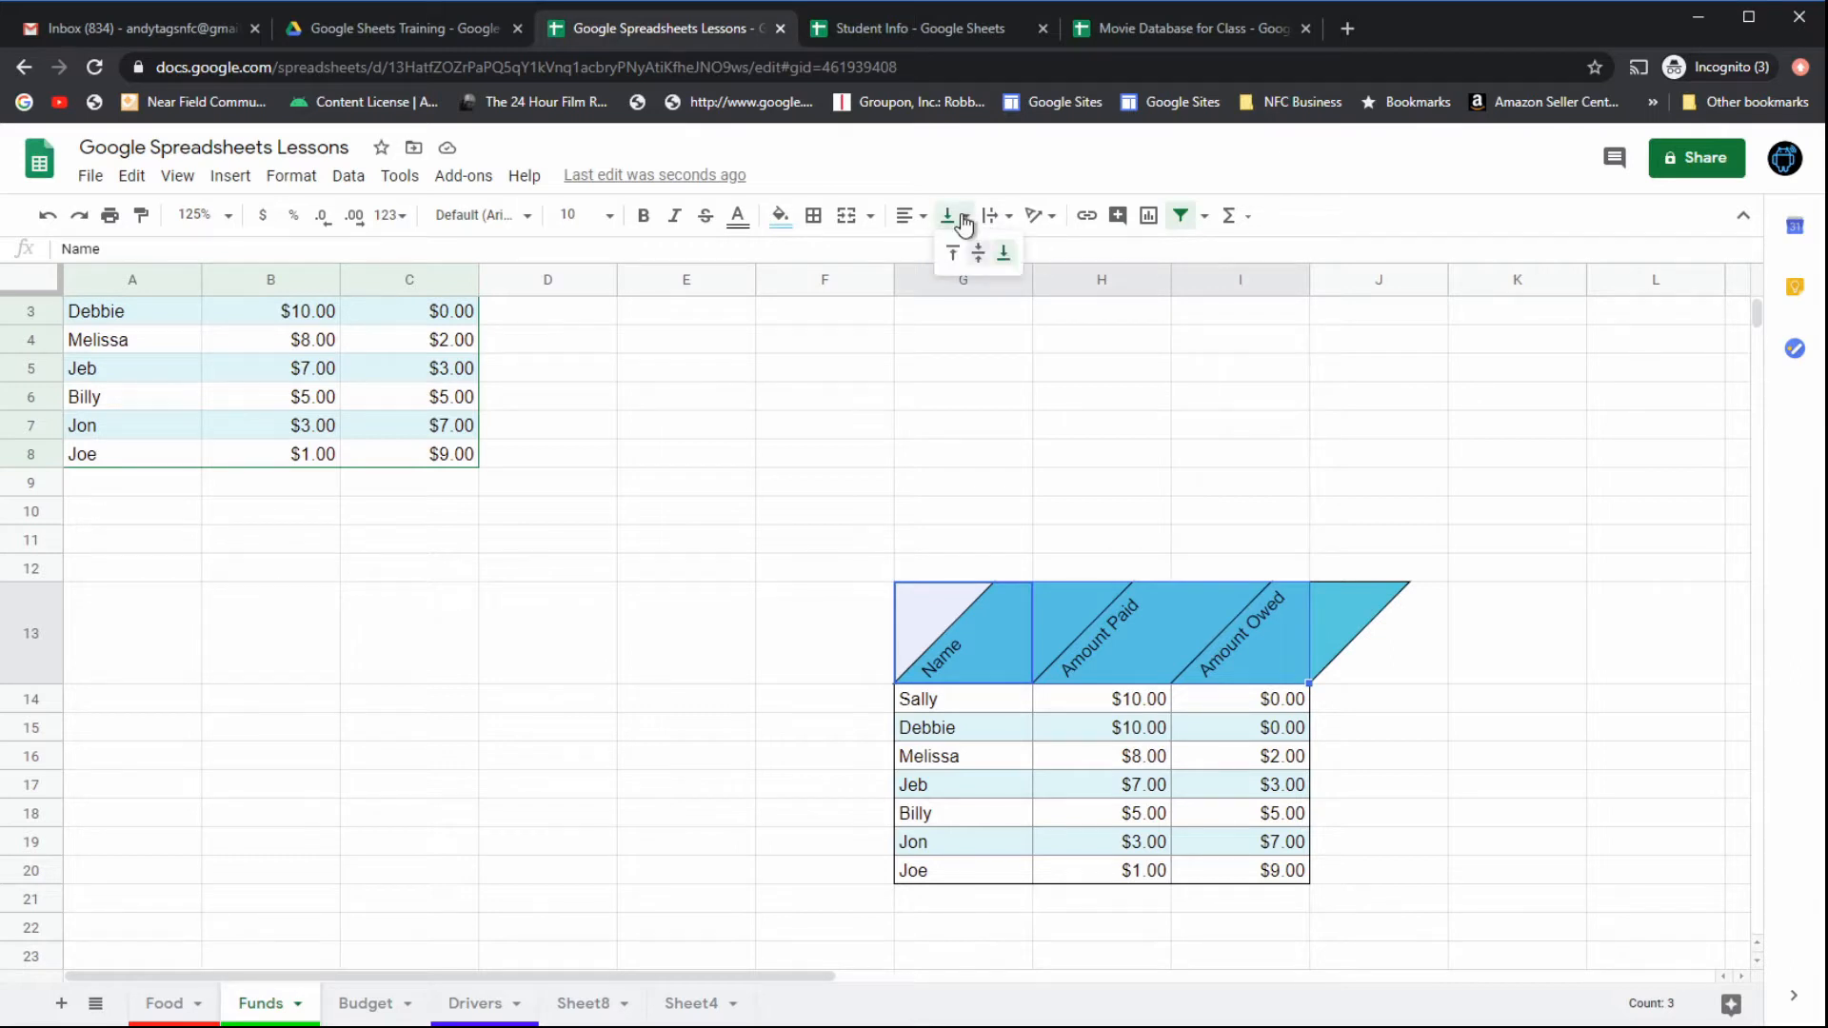
click(978, 253)
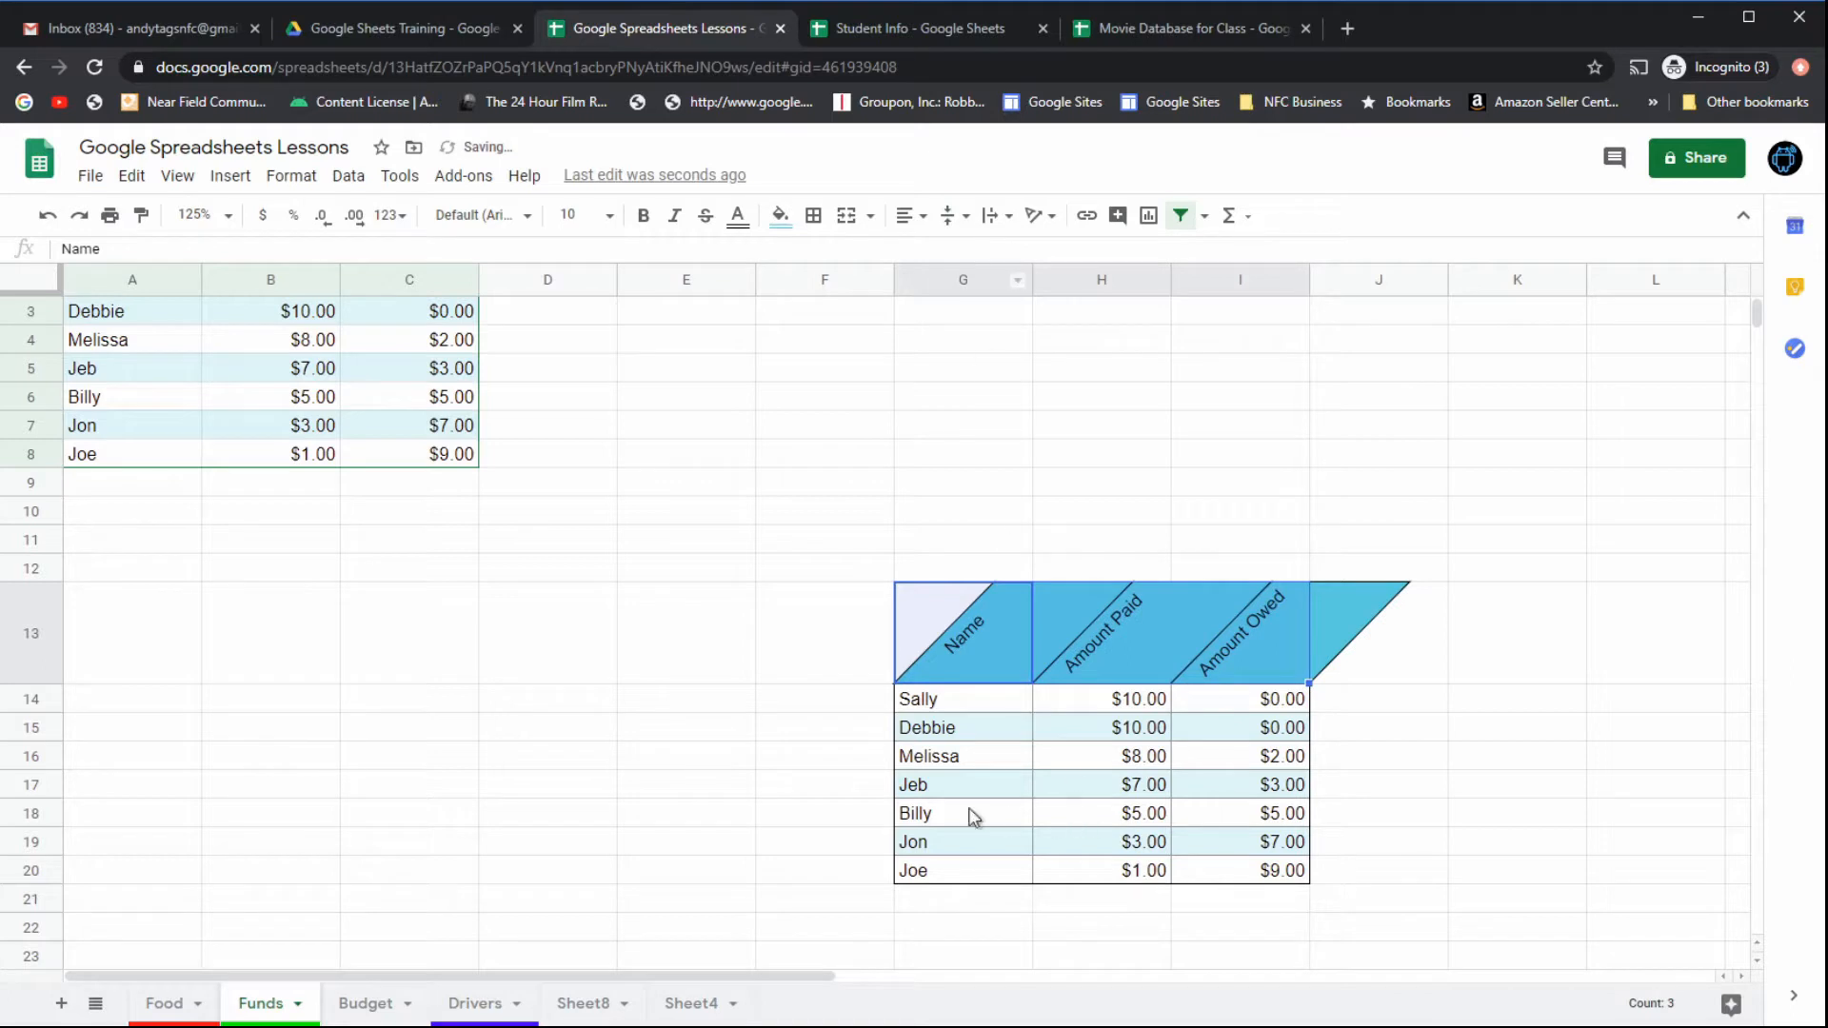
click(920, 218)
click(933, 253)
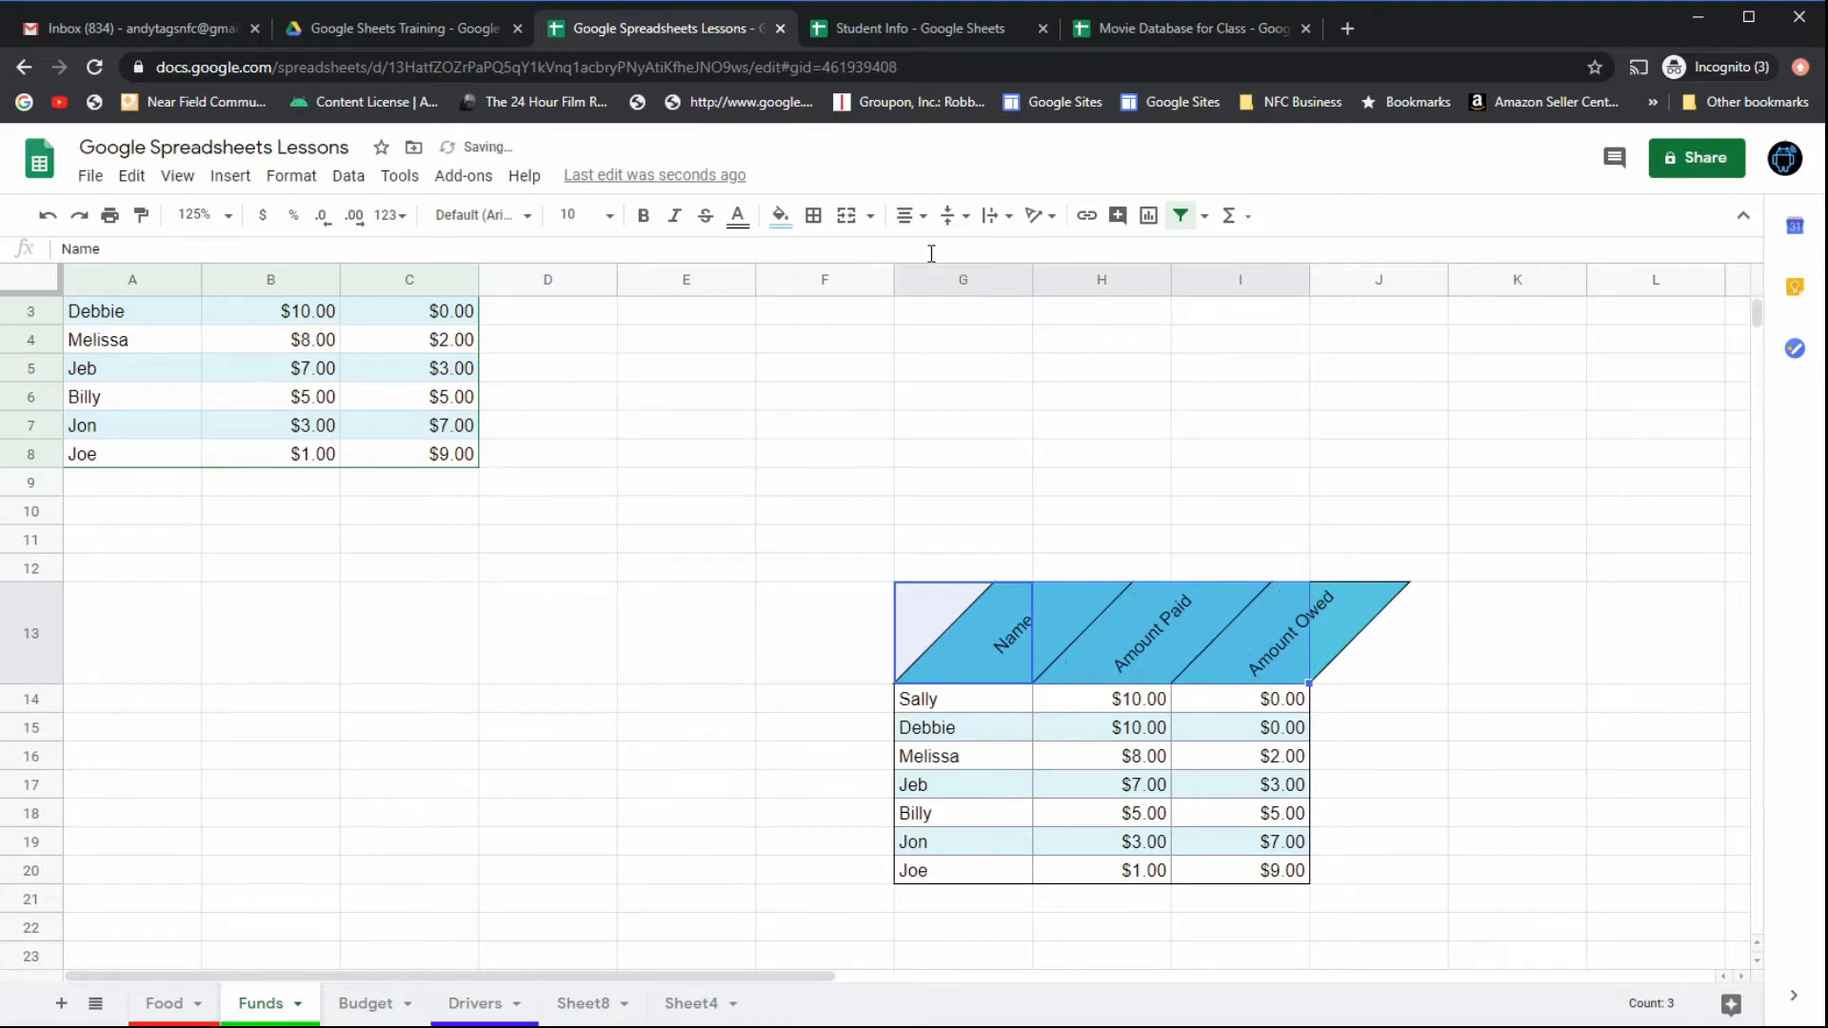
click(1426, 705)
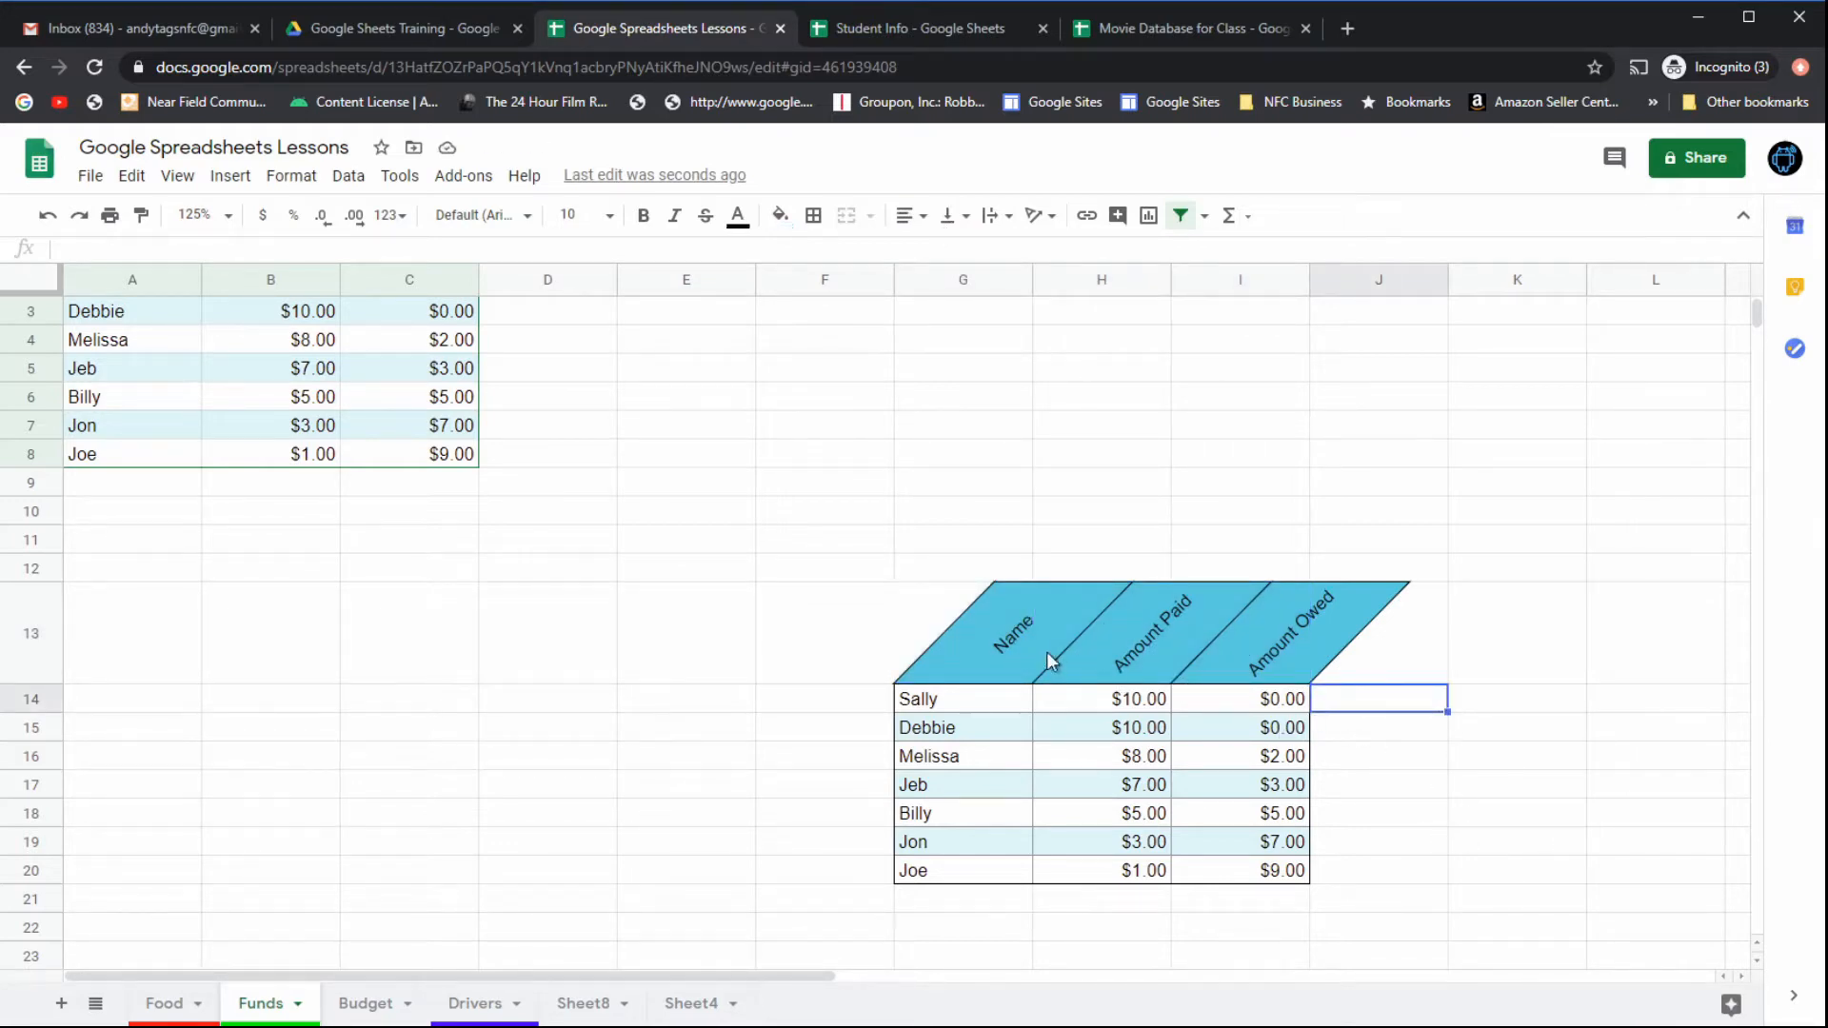
Step: Undo the alignment changes and the upward tilt on the G13:I13 headers
click(48, 219)
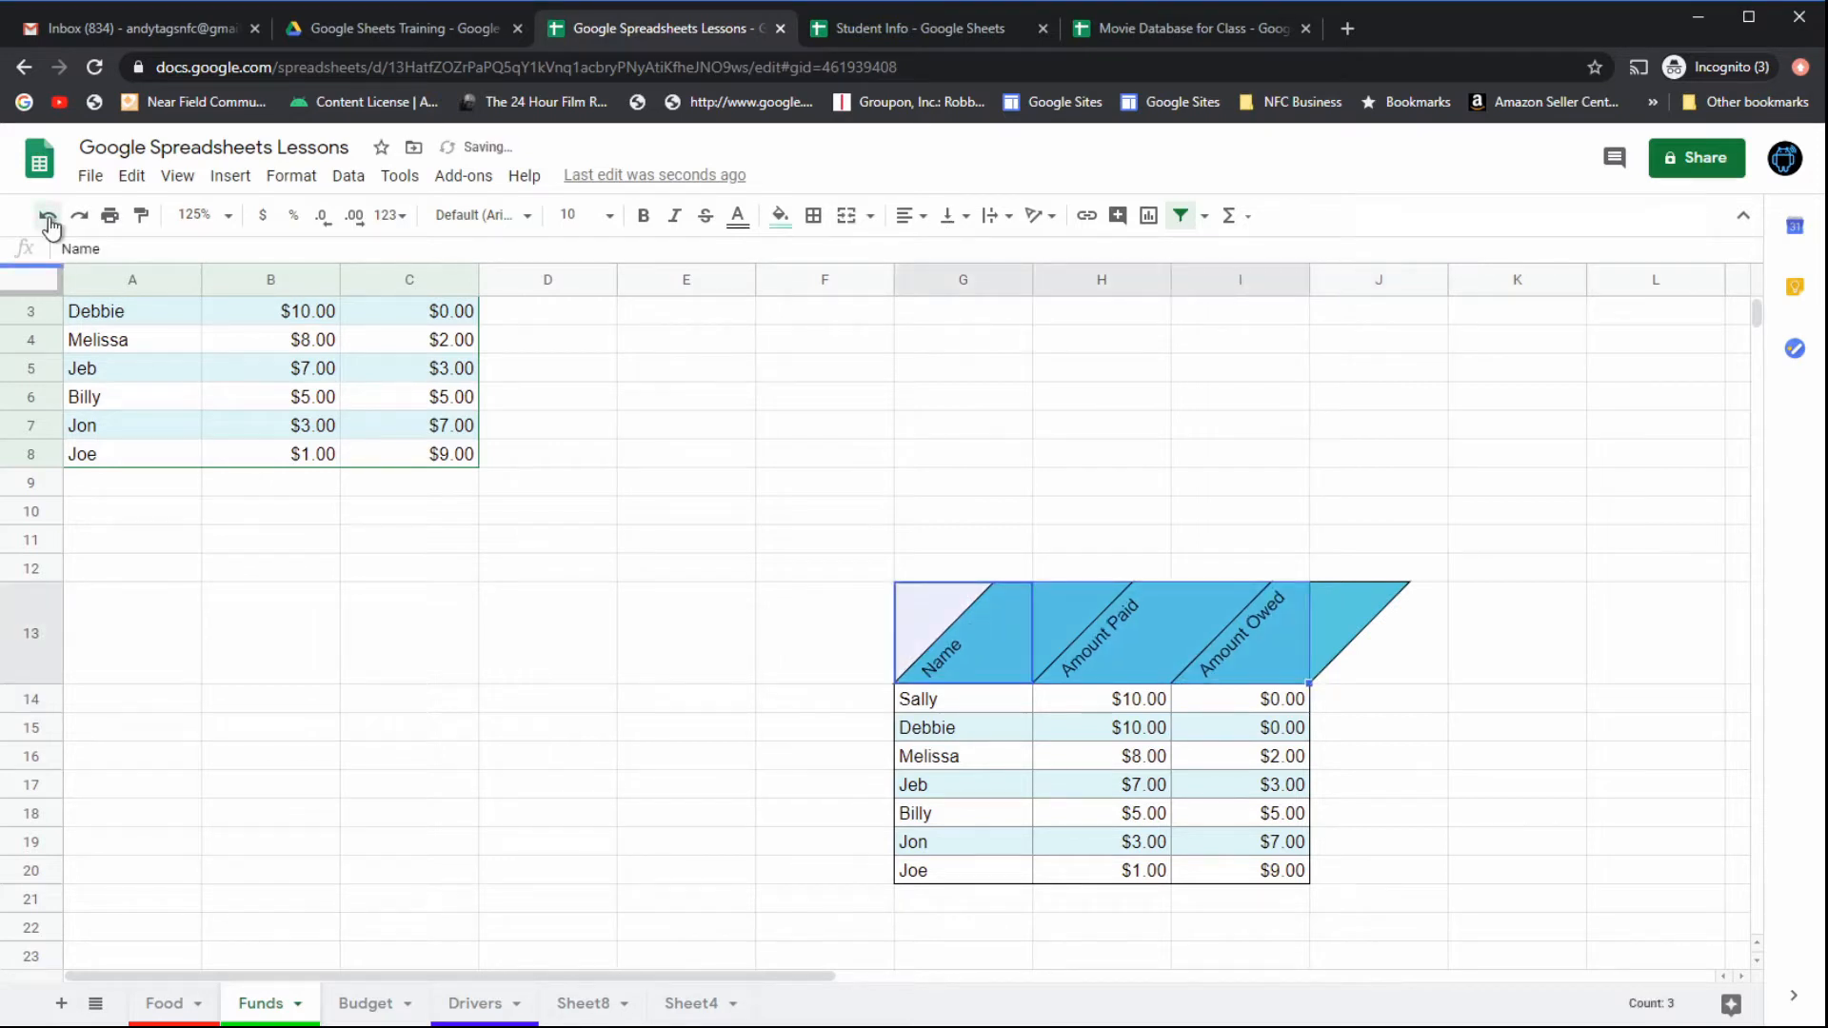
click(48, 219)
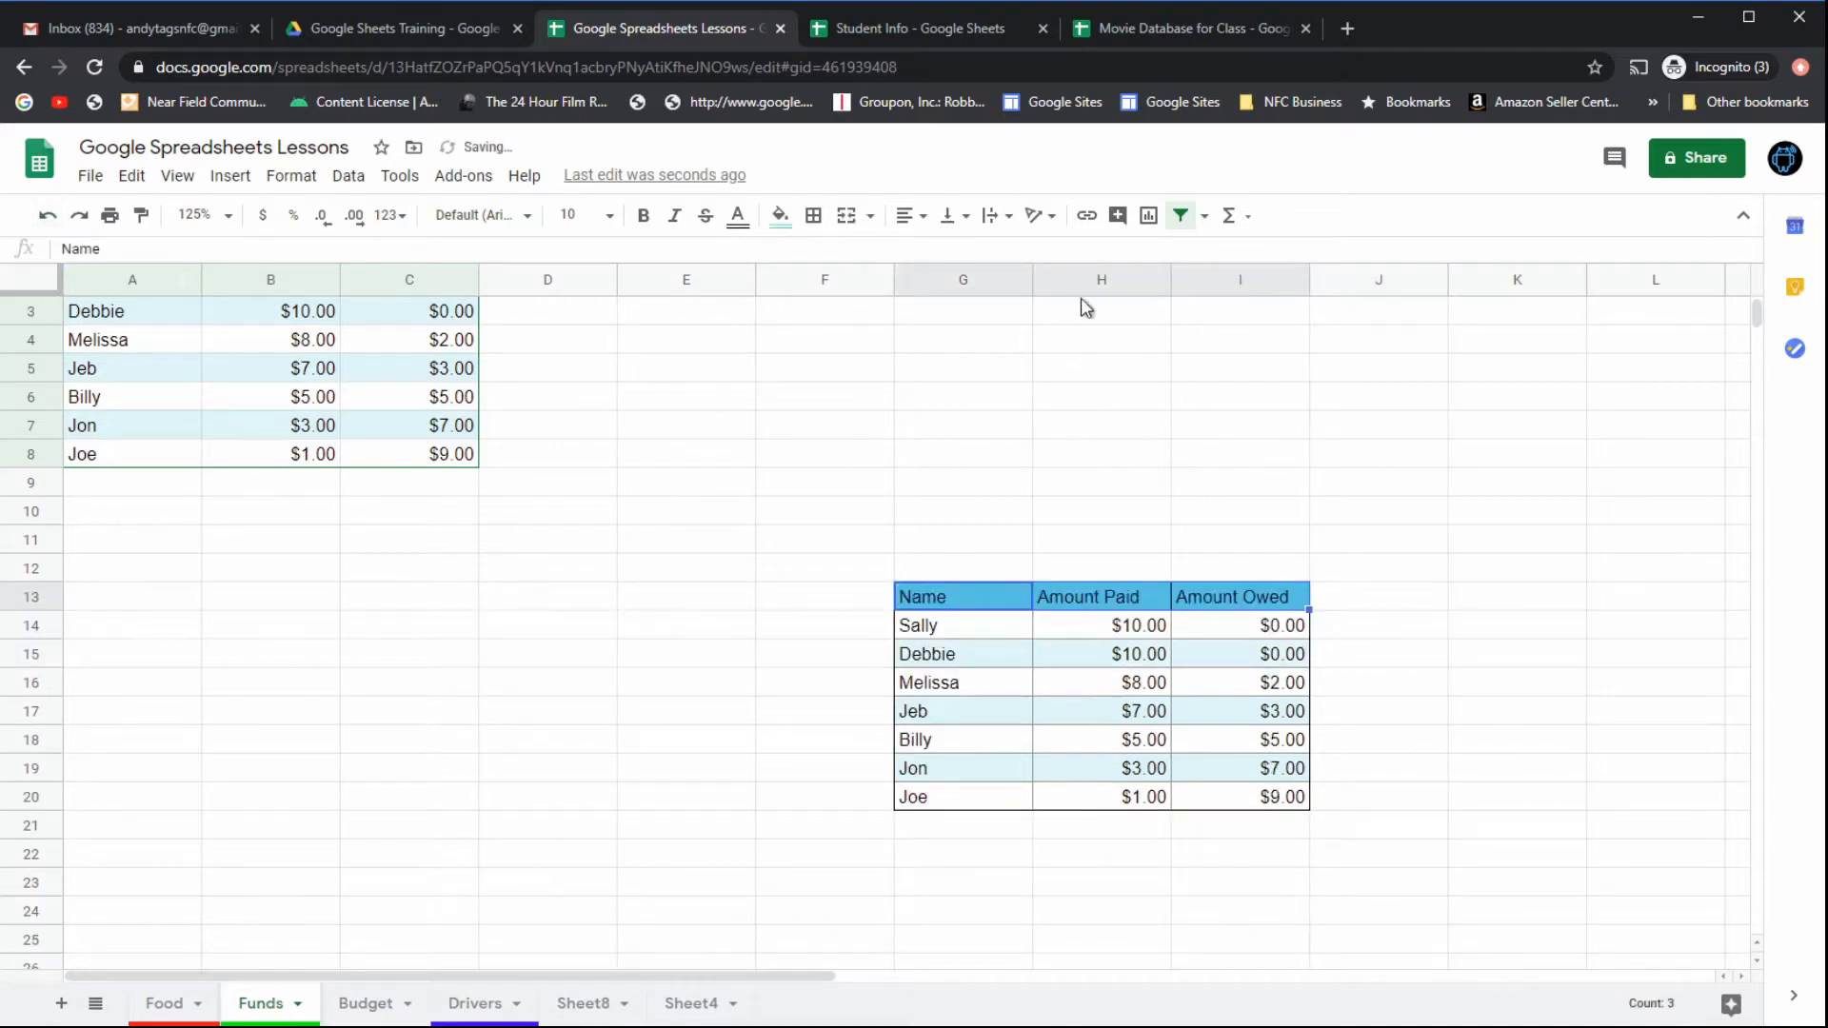
Step: Apply the Stack vertically text rotation to the headers in G13:I13
click(1040, 217)
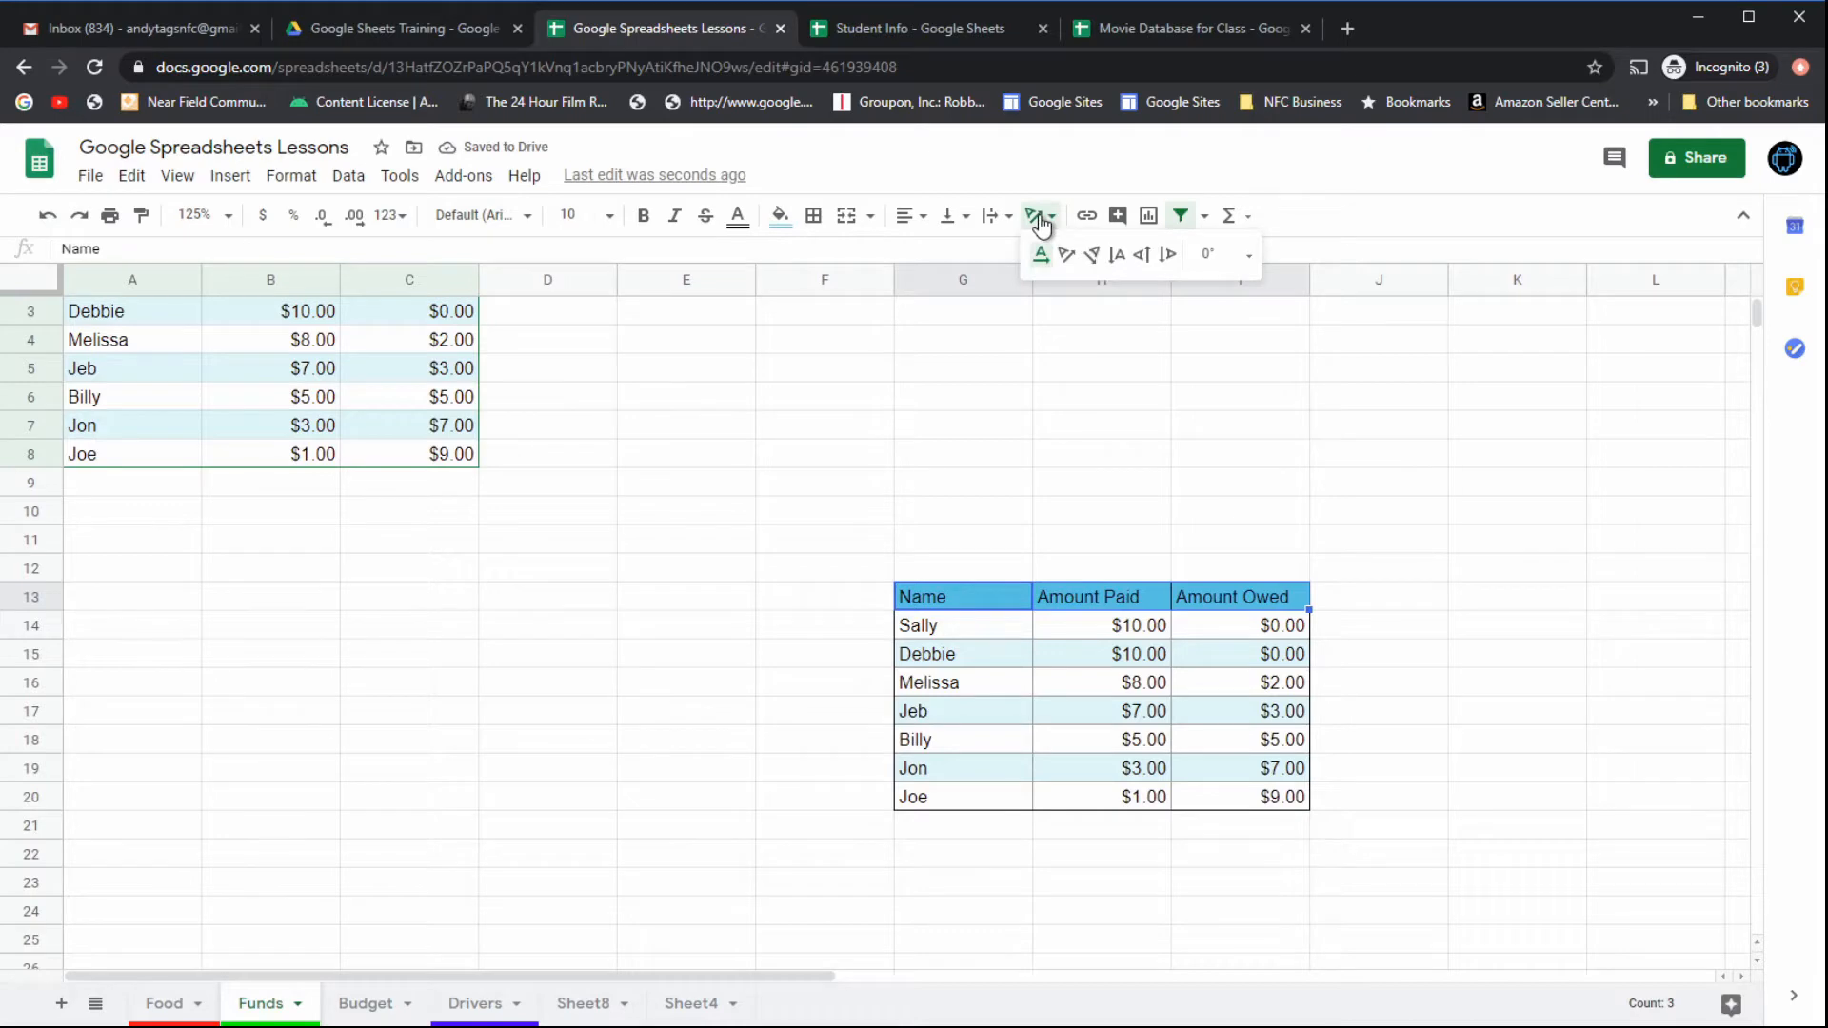
click(1118, 255)
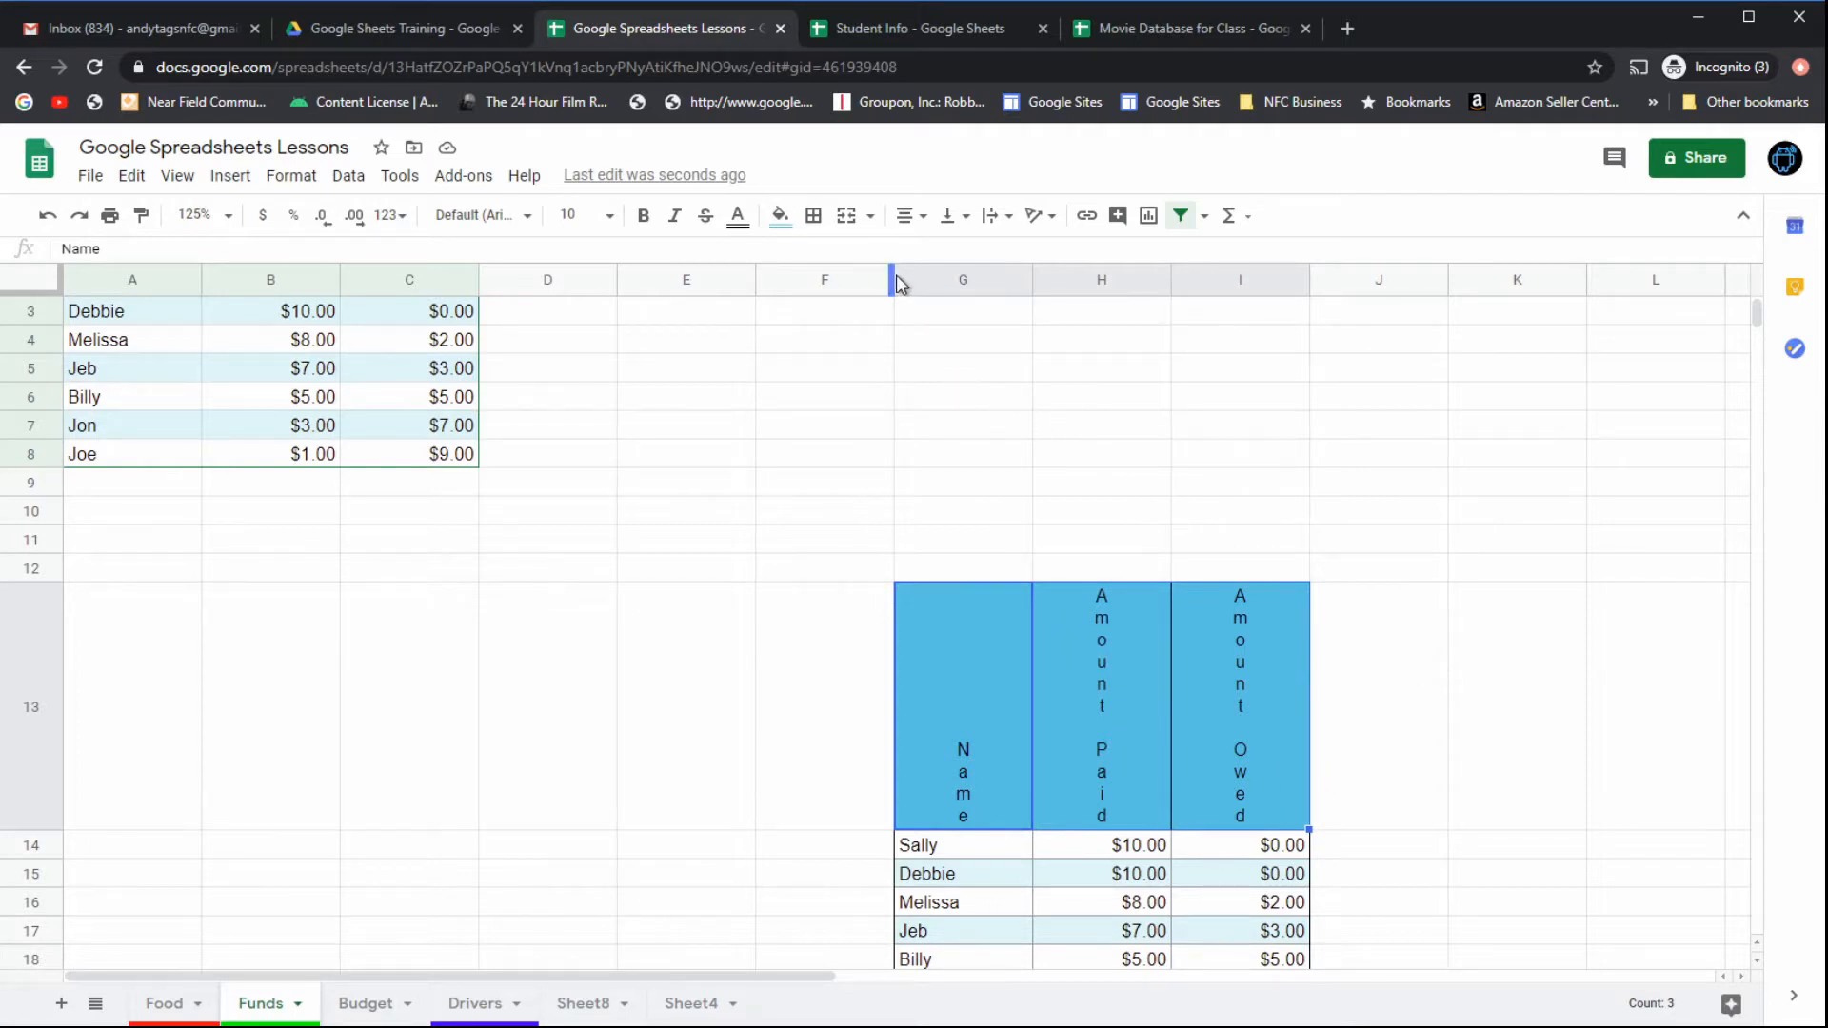
click(946, 341)
Step: Widen column F slightly and narrow columns H and I to suit the stacked headers
drag(895, 279, 921, 284)
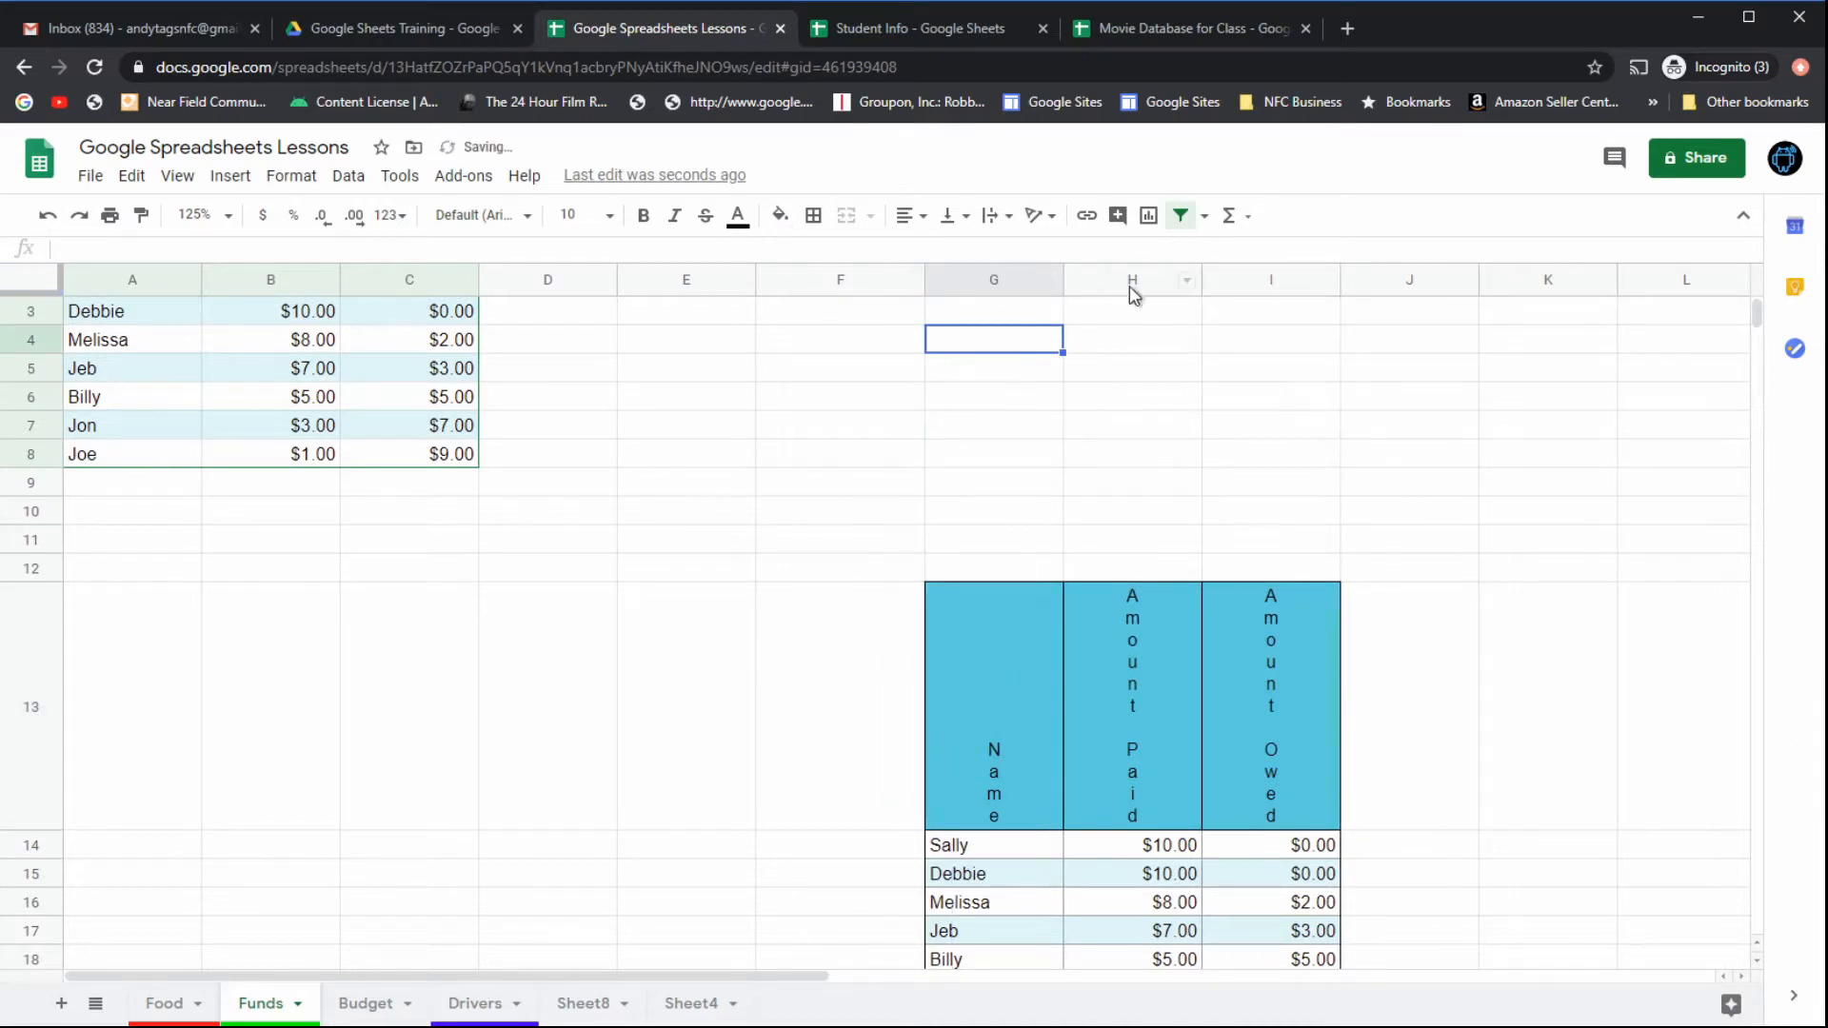
drag(1198, 280, 1159, 279)
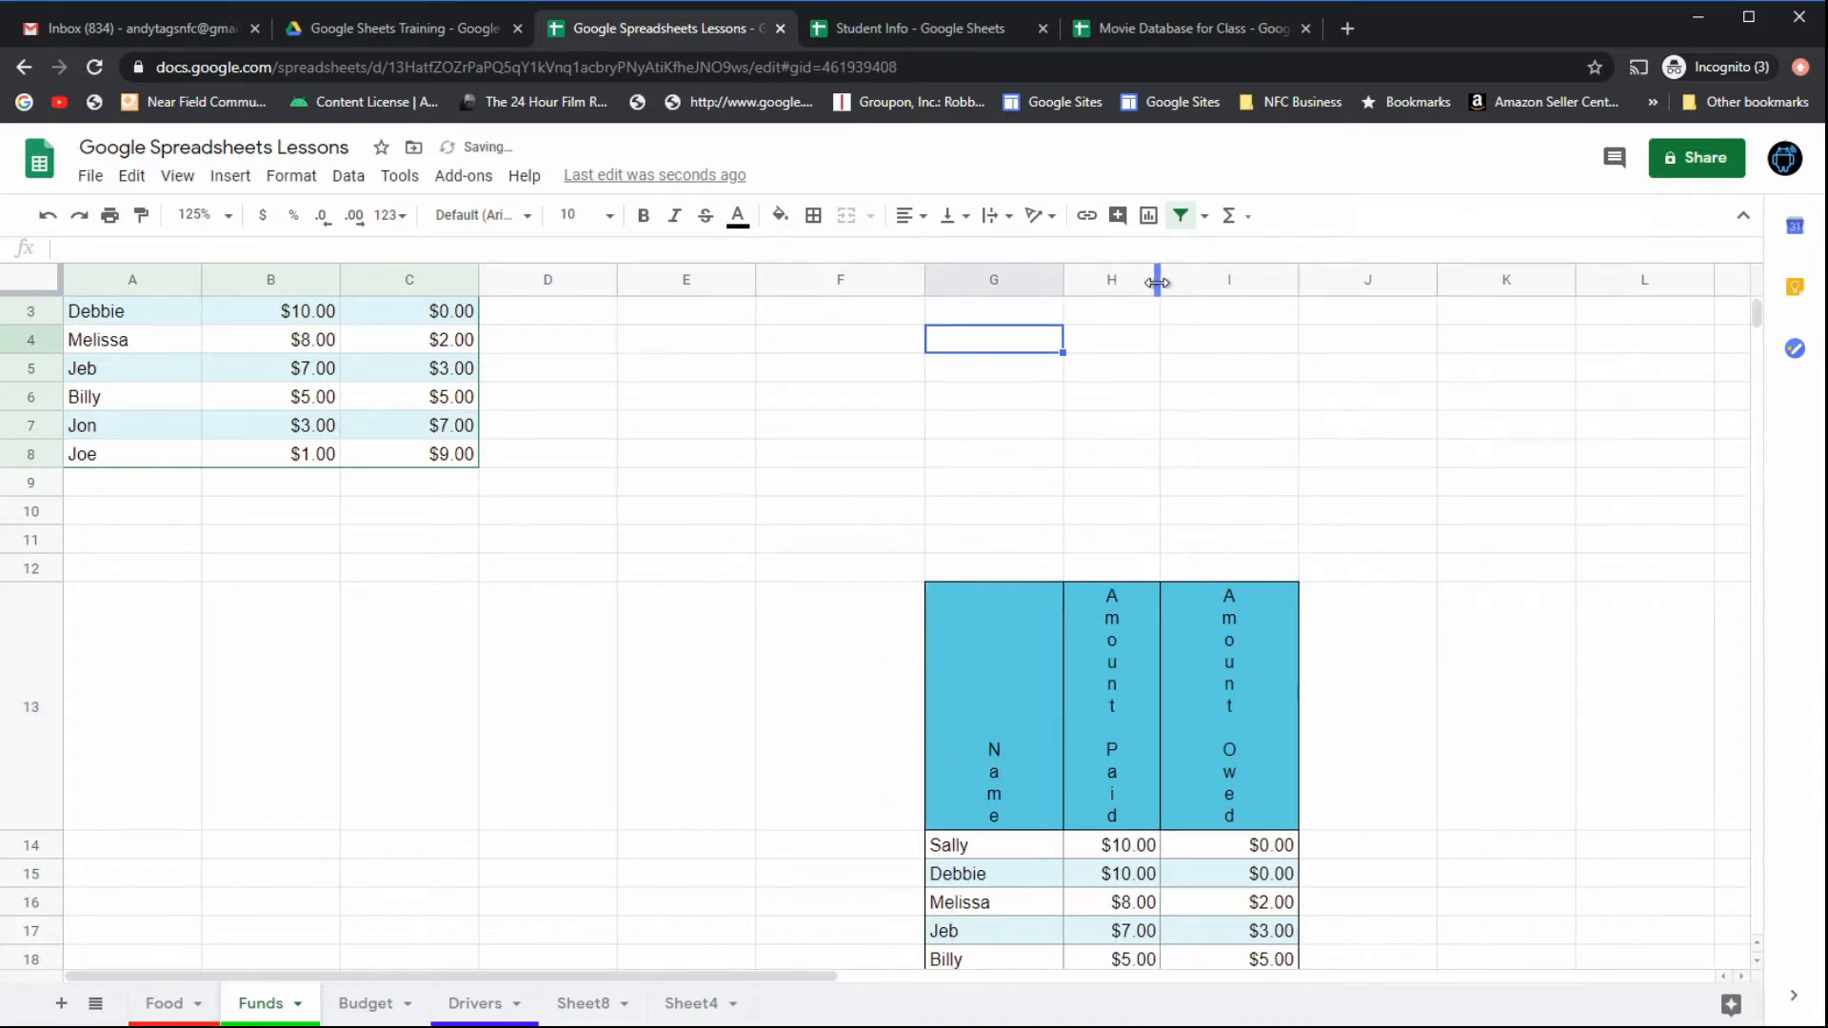
drag(1301, 279, 1270, 279)
click(1366, 814)
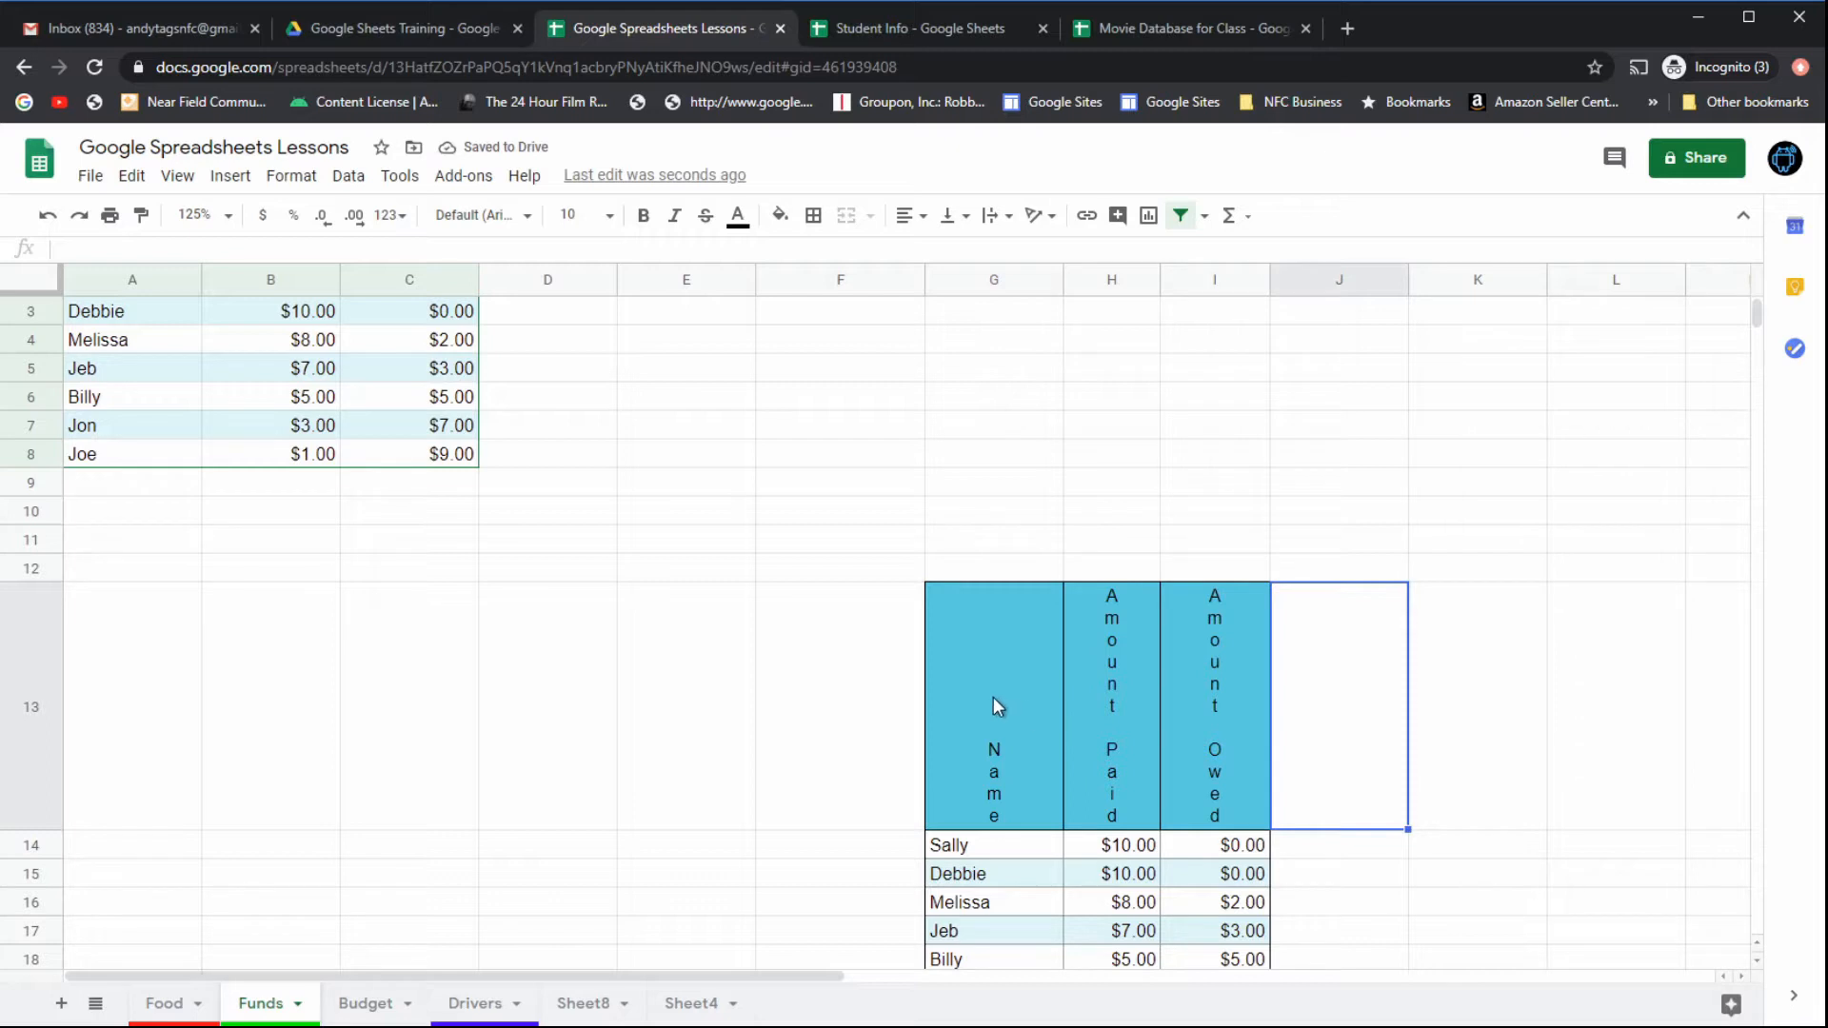
Step: Undo the column width changes and the vertical stacking of the header text
click(48, 227)
click(47, 227)
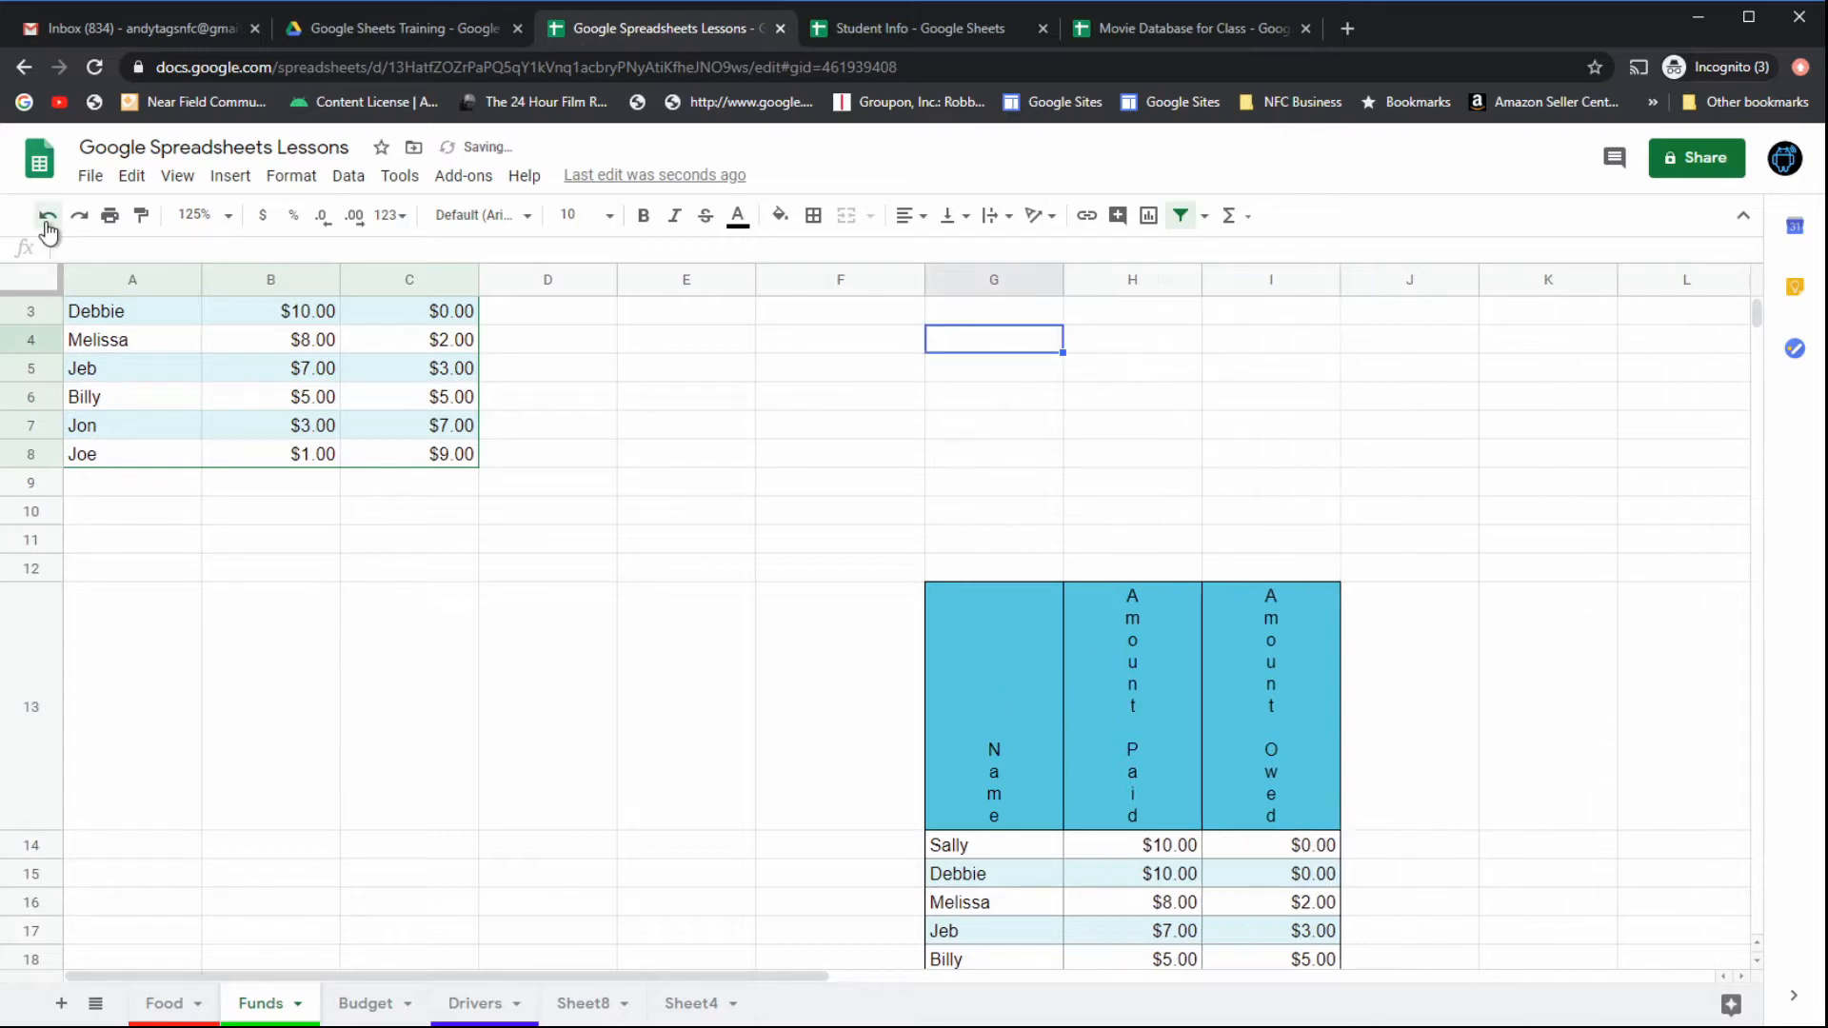
click(47, 226)
click(46, 225)
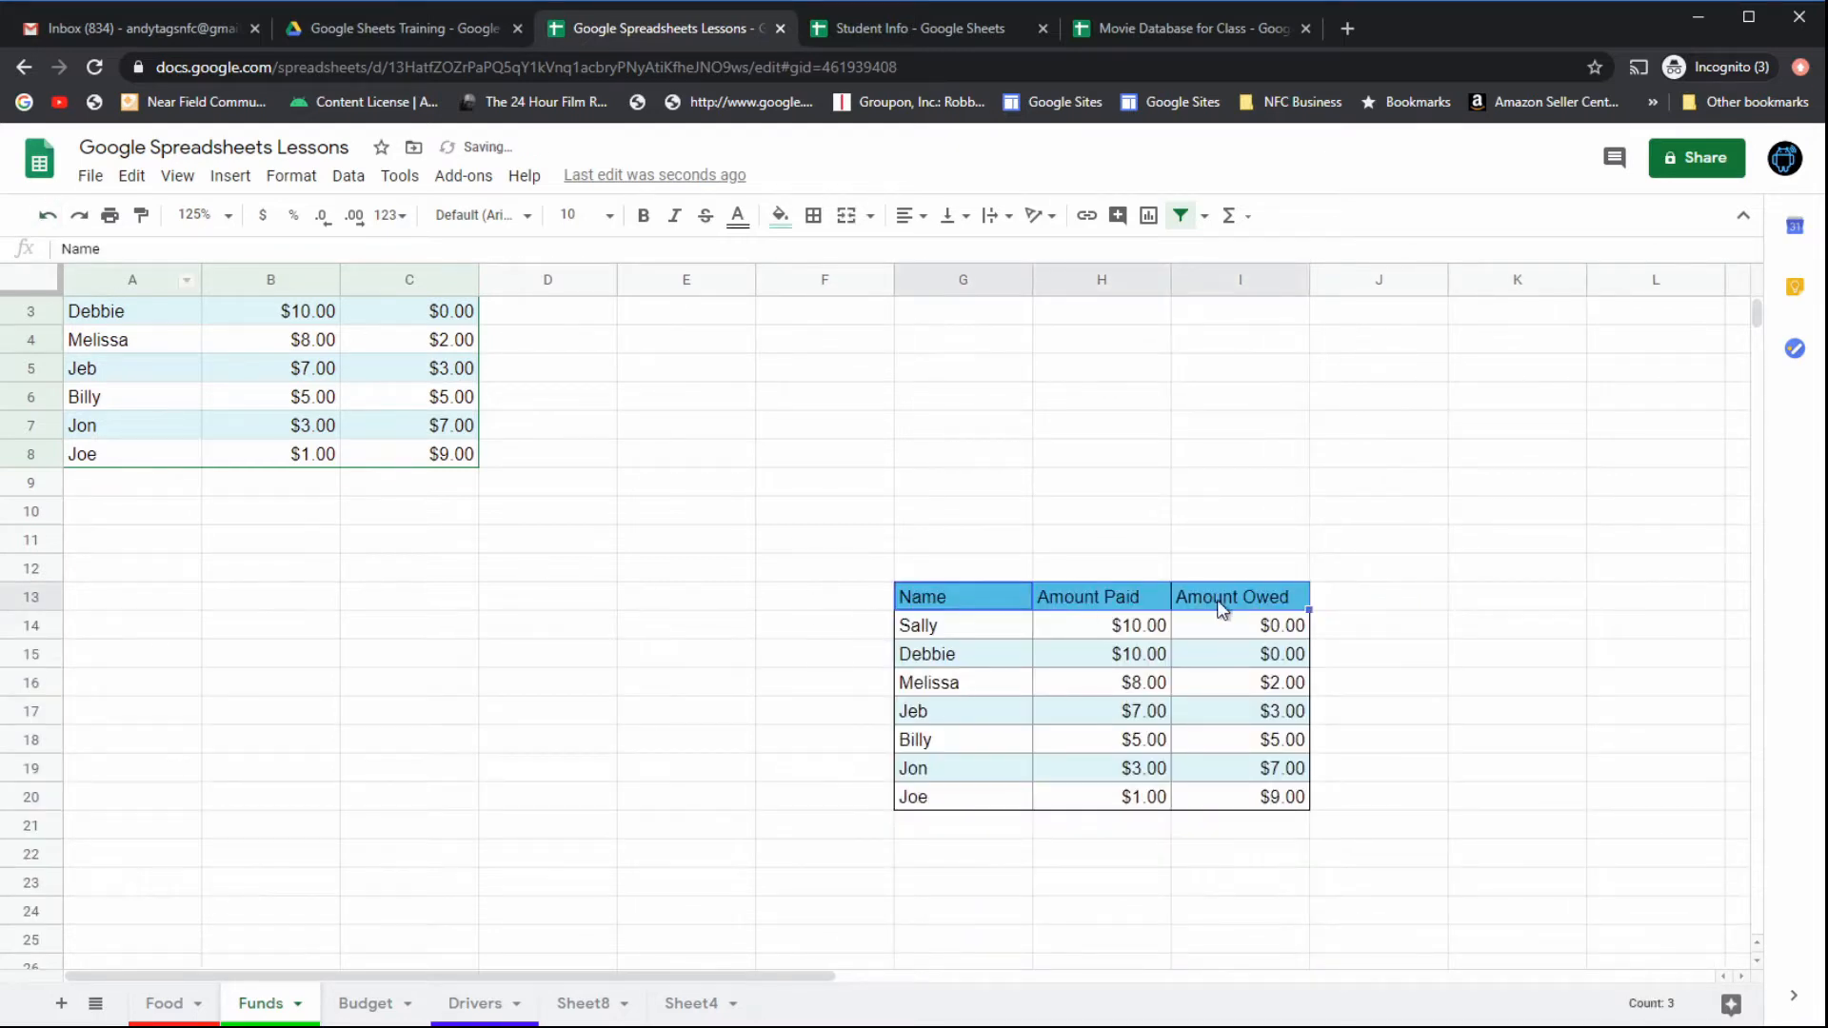
Step: Rotate the G13:I13 header text up to 90°, then switch it to rotate down at -90°
click(1038, 216)
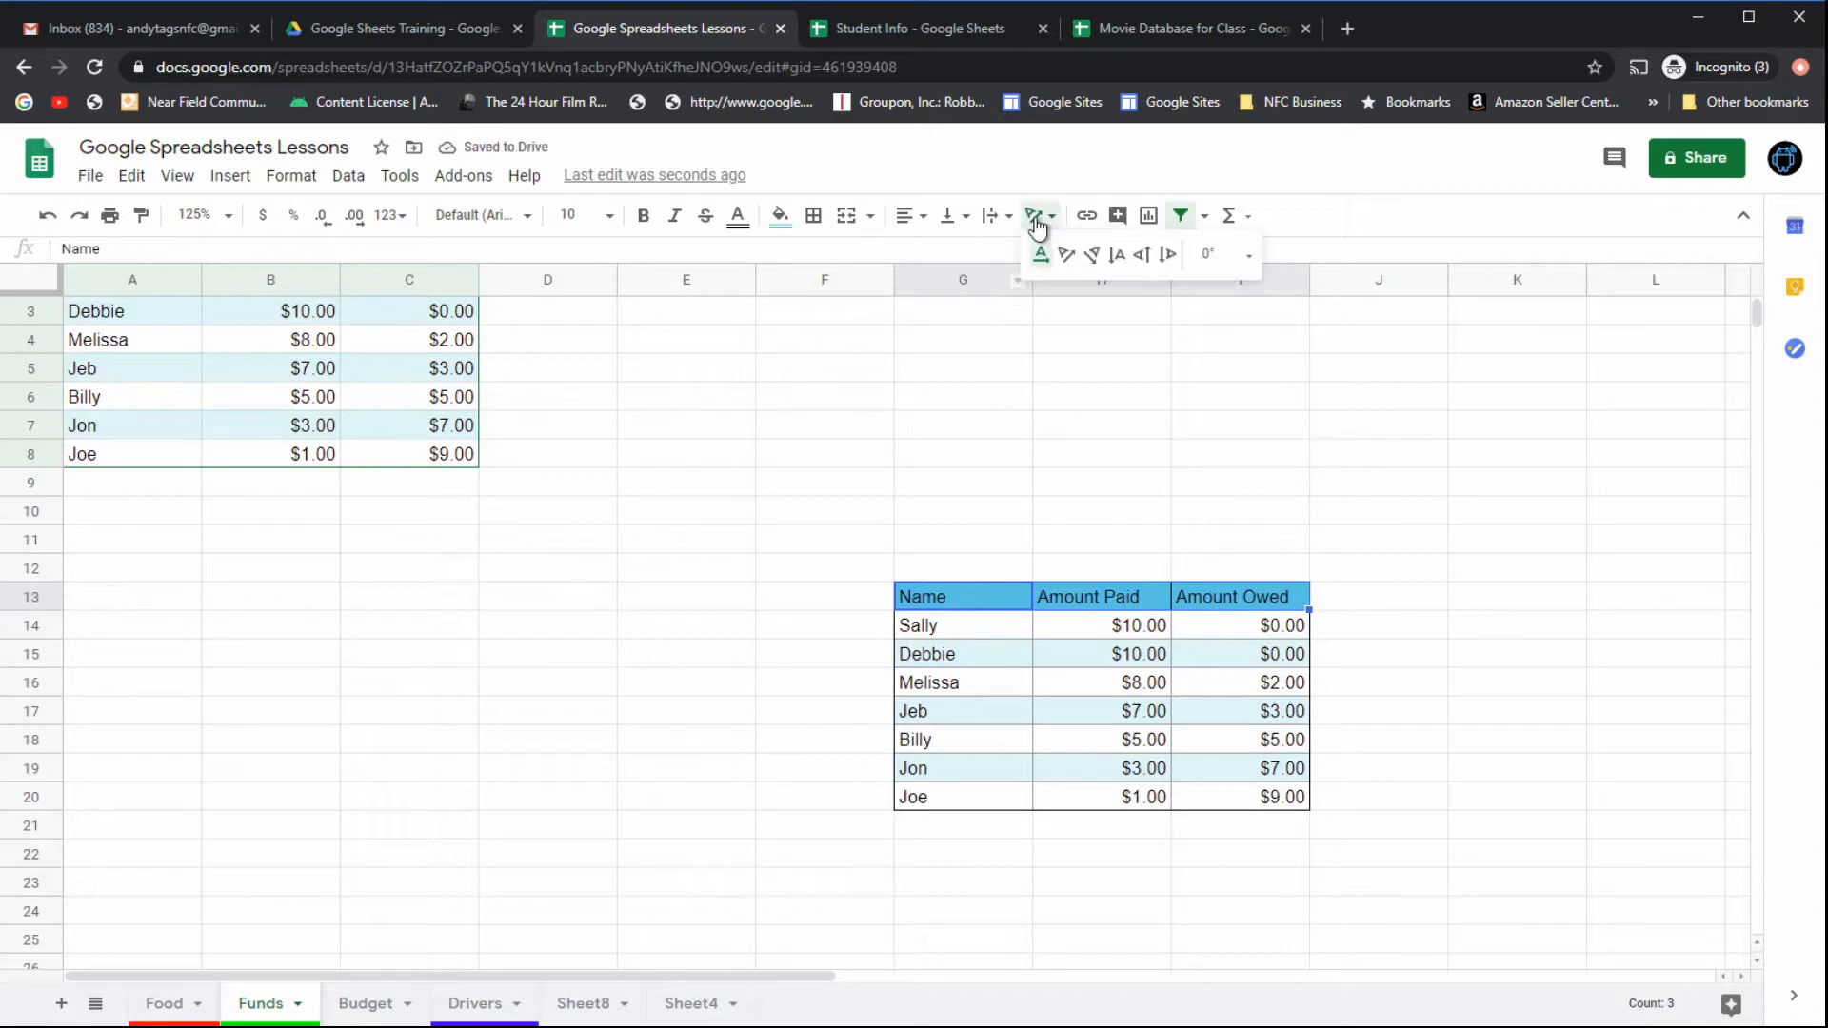
click(1145, 255)
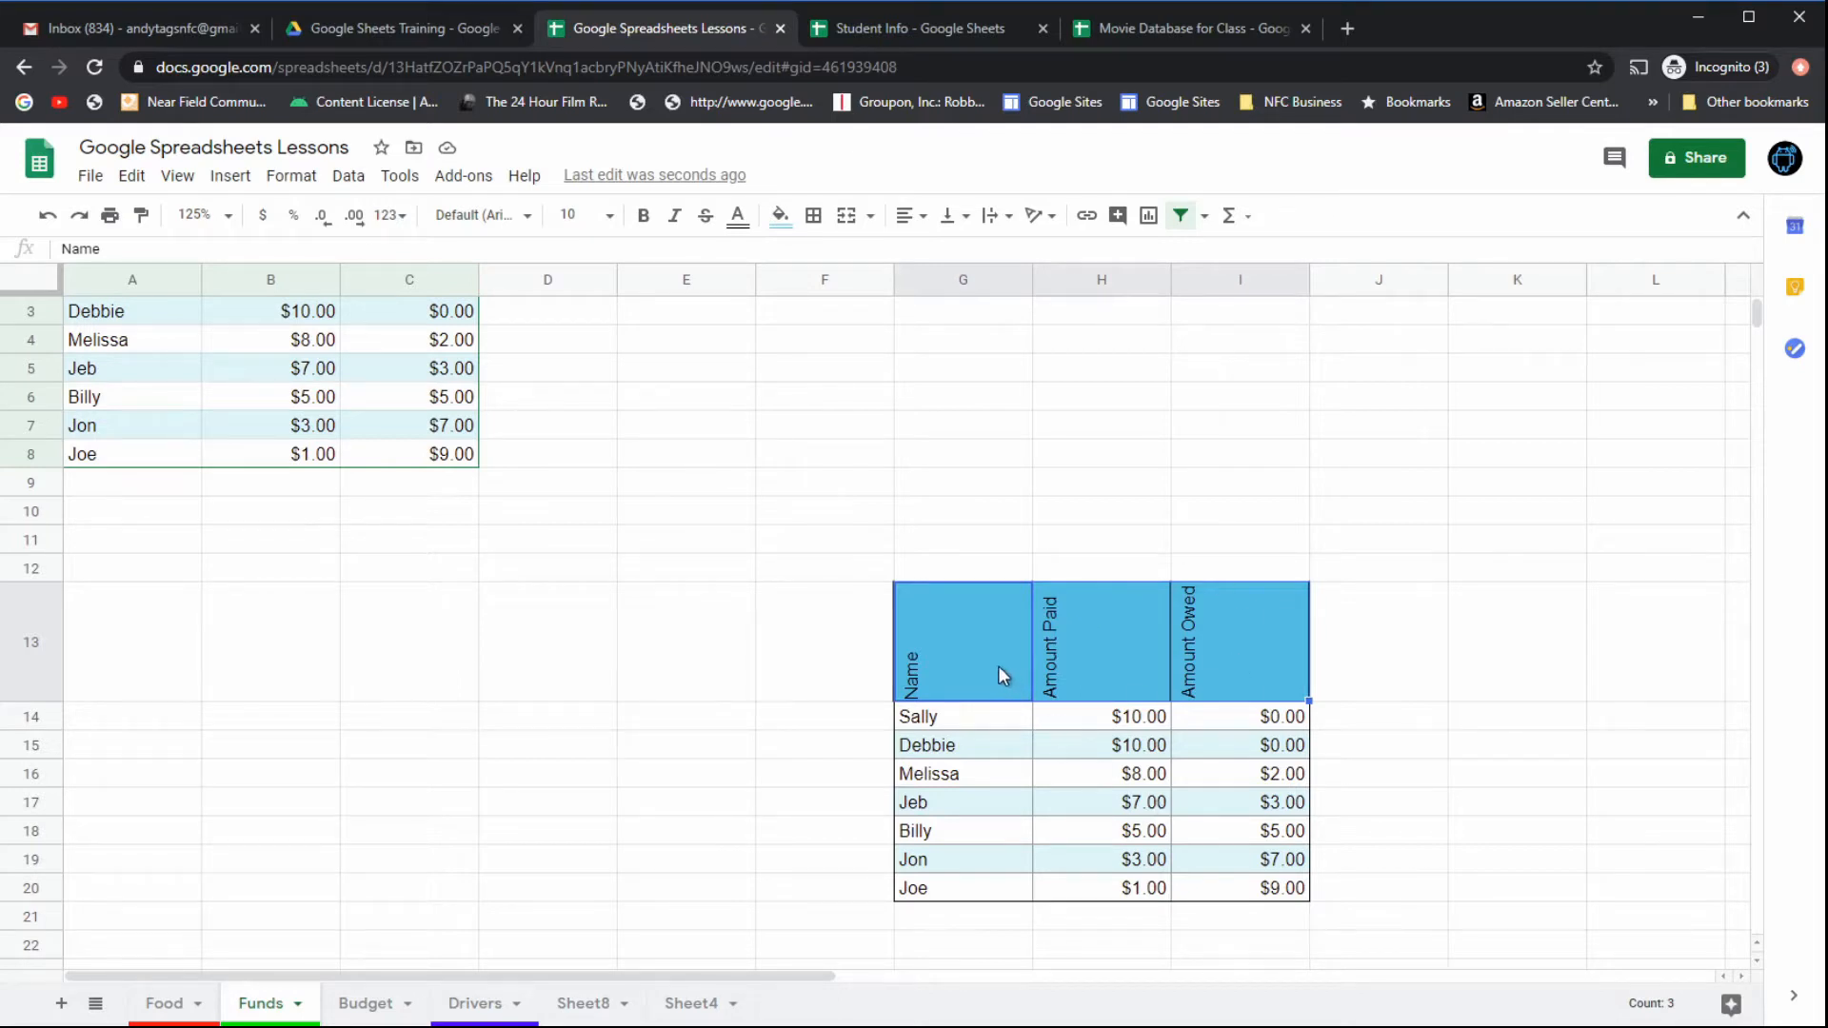
click(1051, 217)
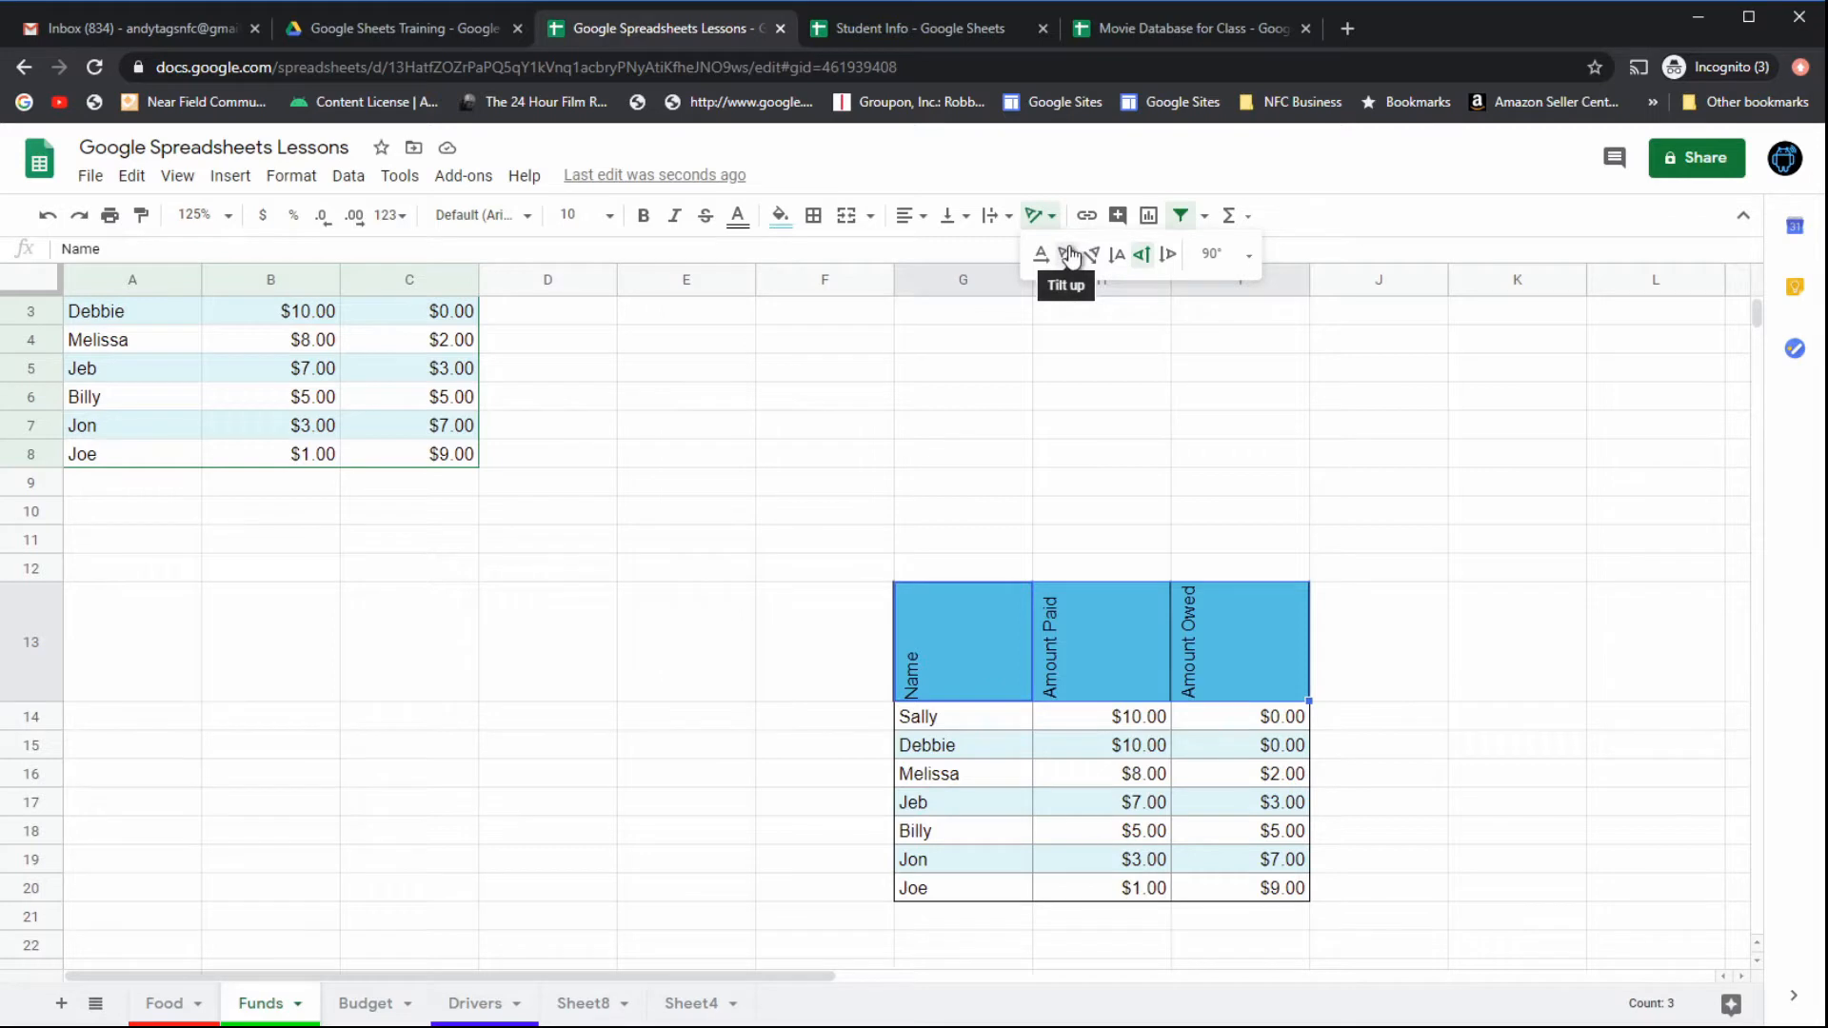
click(1168, 254)
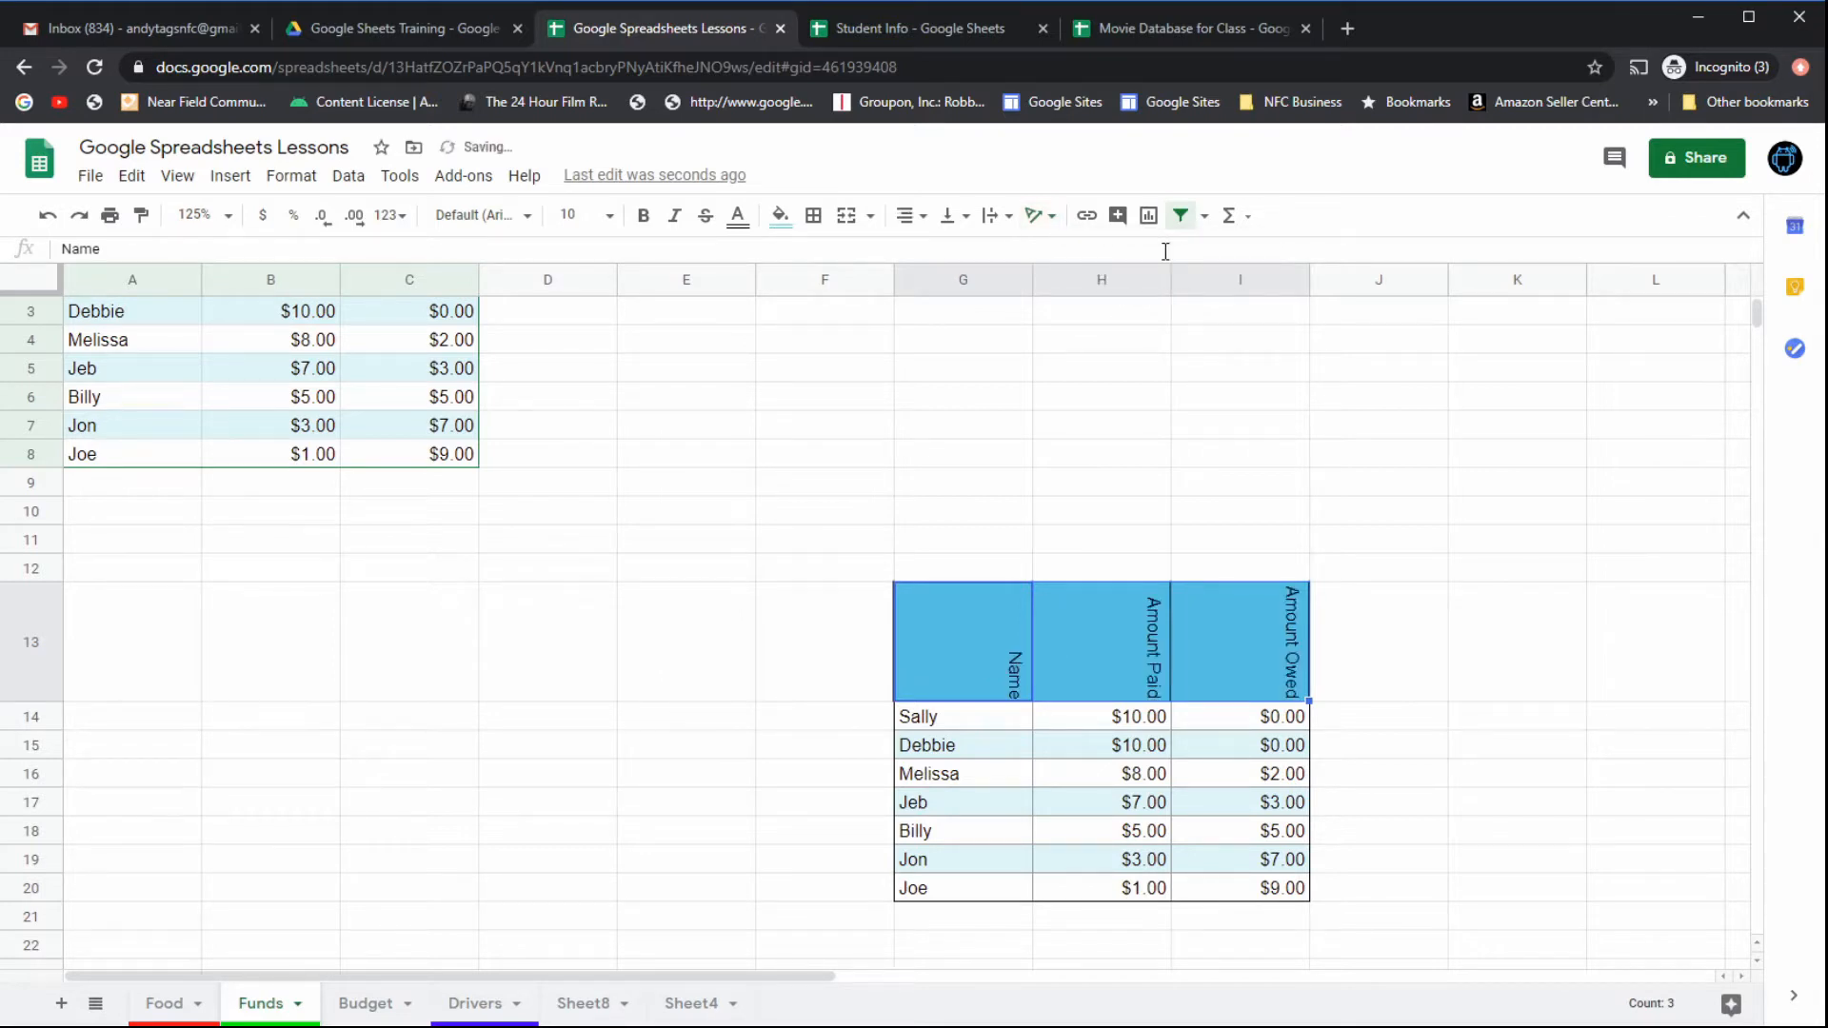
Step: Try the Tilt down rotation at -45° on the headers, then return them to the downward -90° rotation
click(1046, 217)
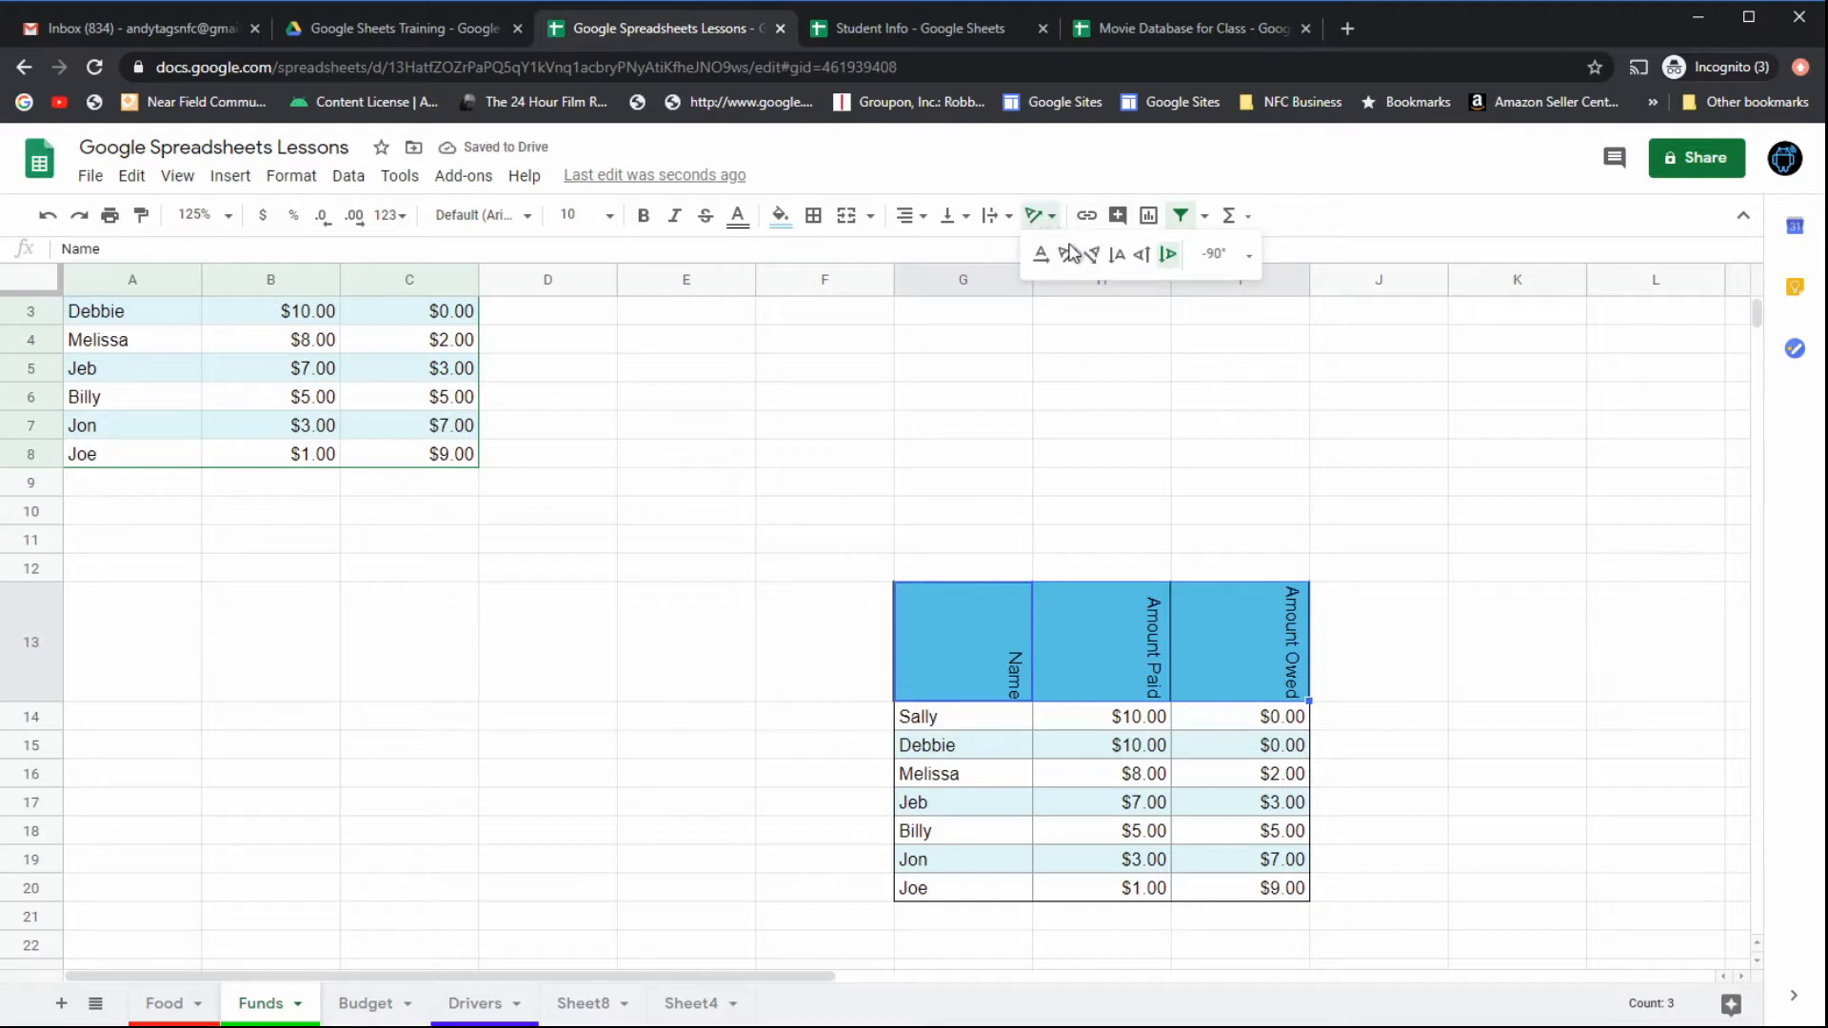
click(1086, 257)
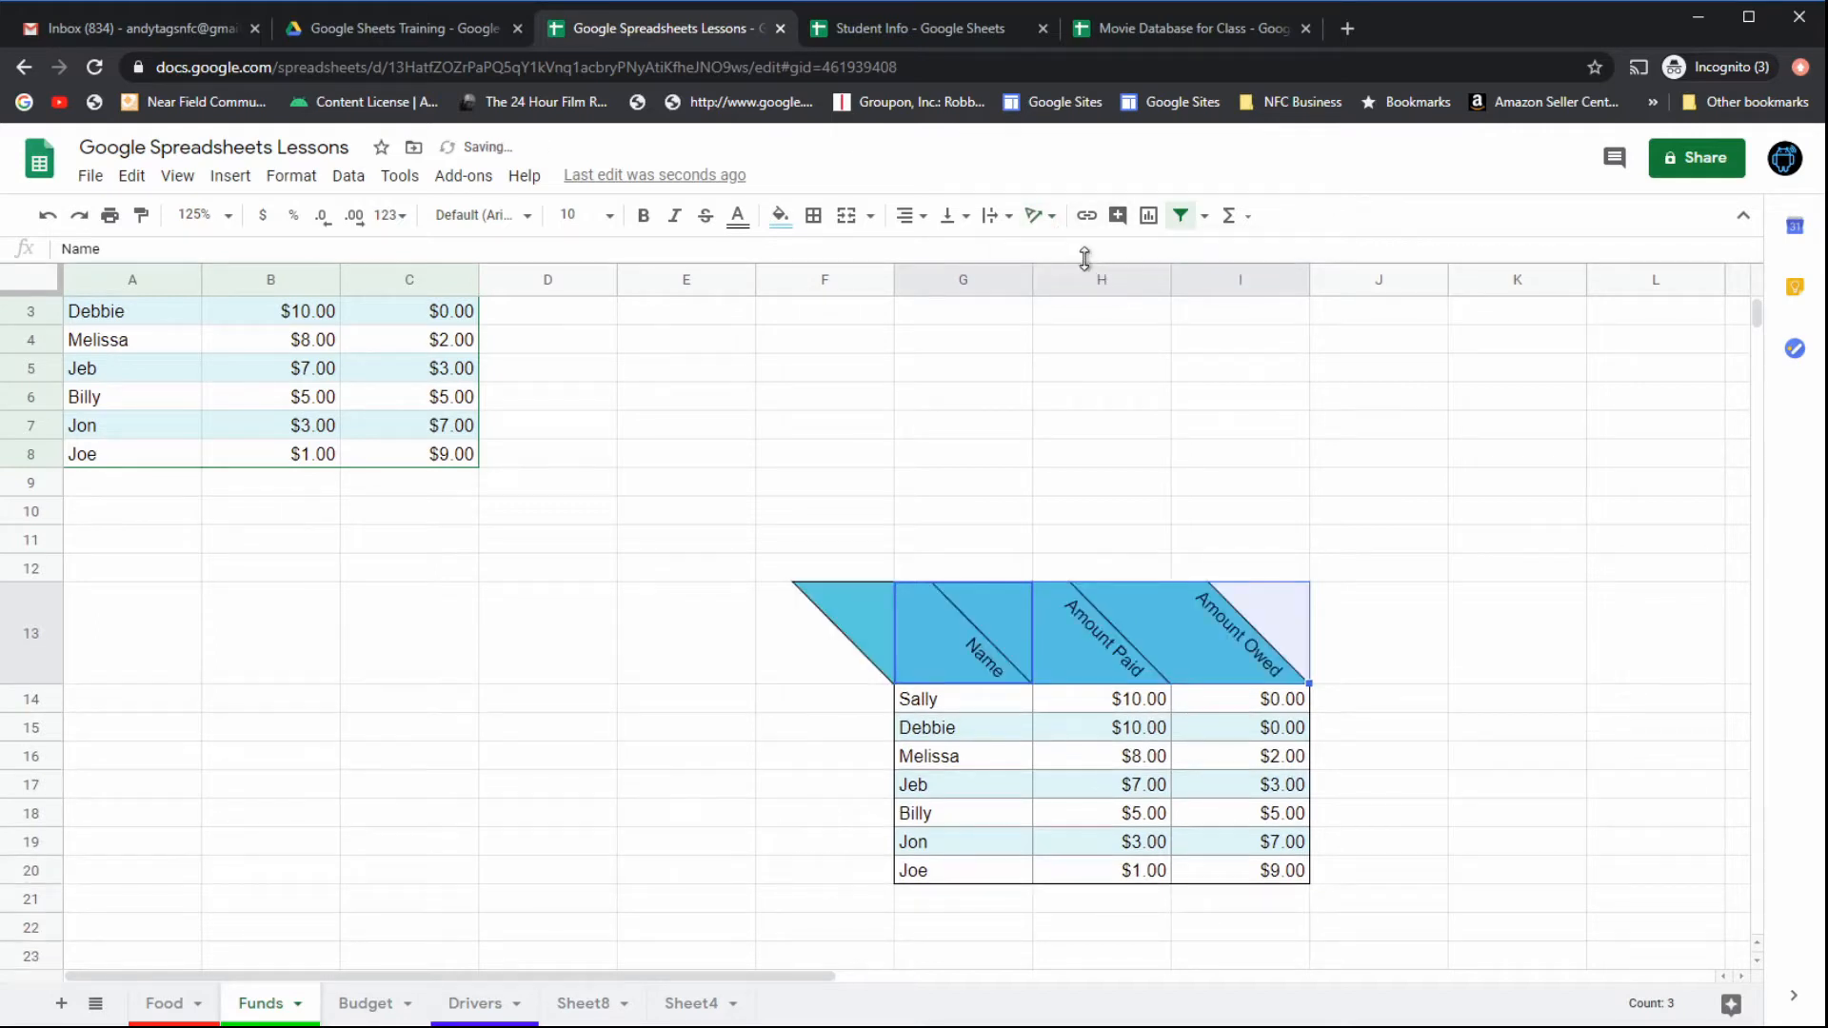
click(1042, 217)
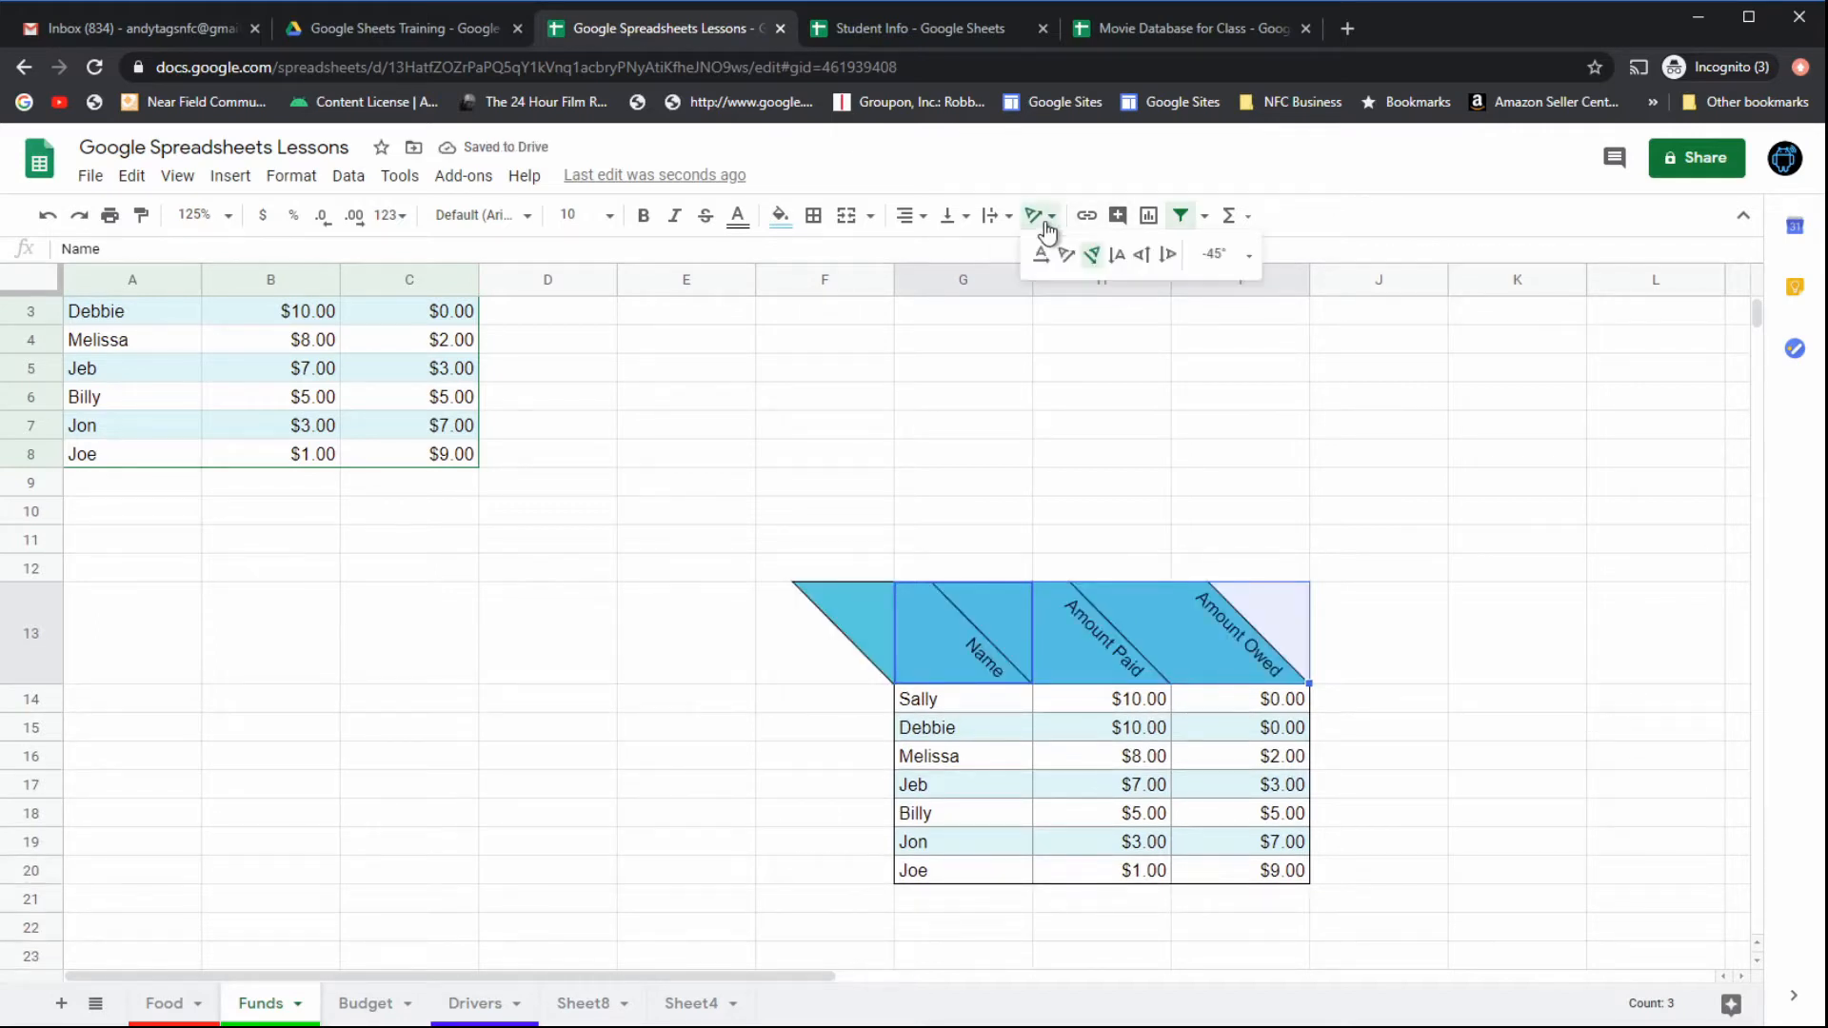
click(1167, 257)
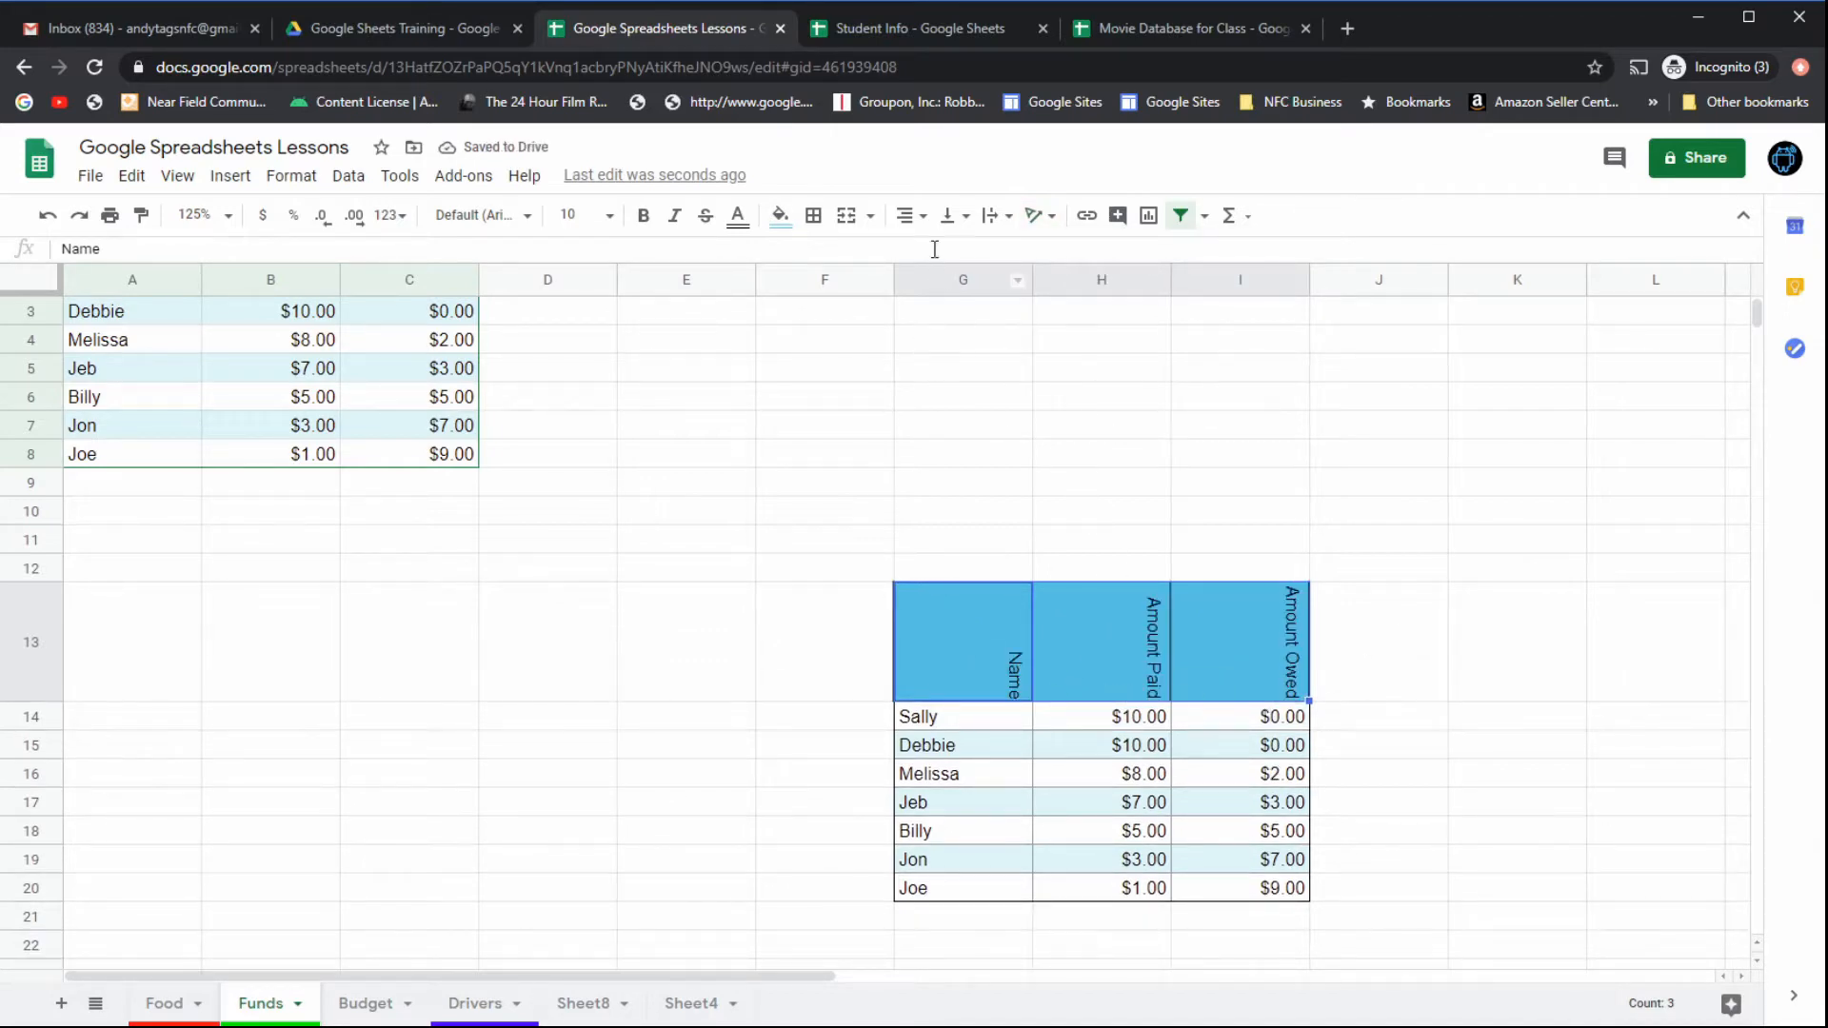
Step: Align the rotated header text in G13:I13 to the middle vertically and the left horizontally
click(948, 215)
click(978, 254)
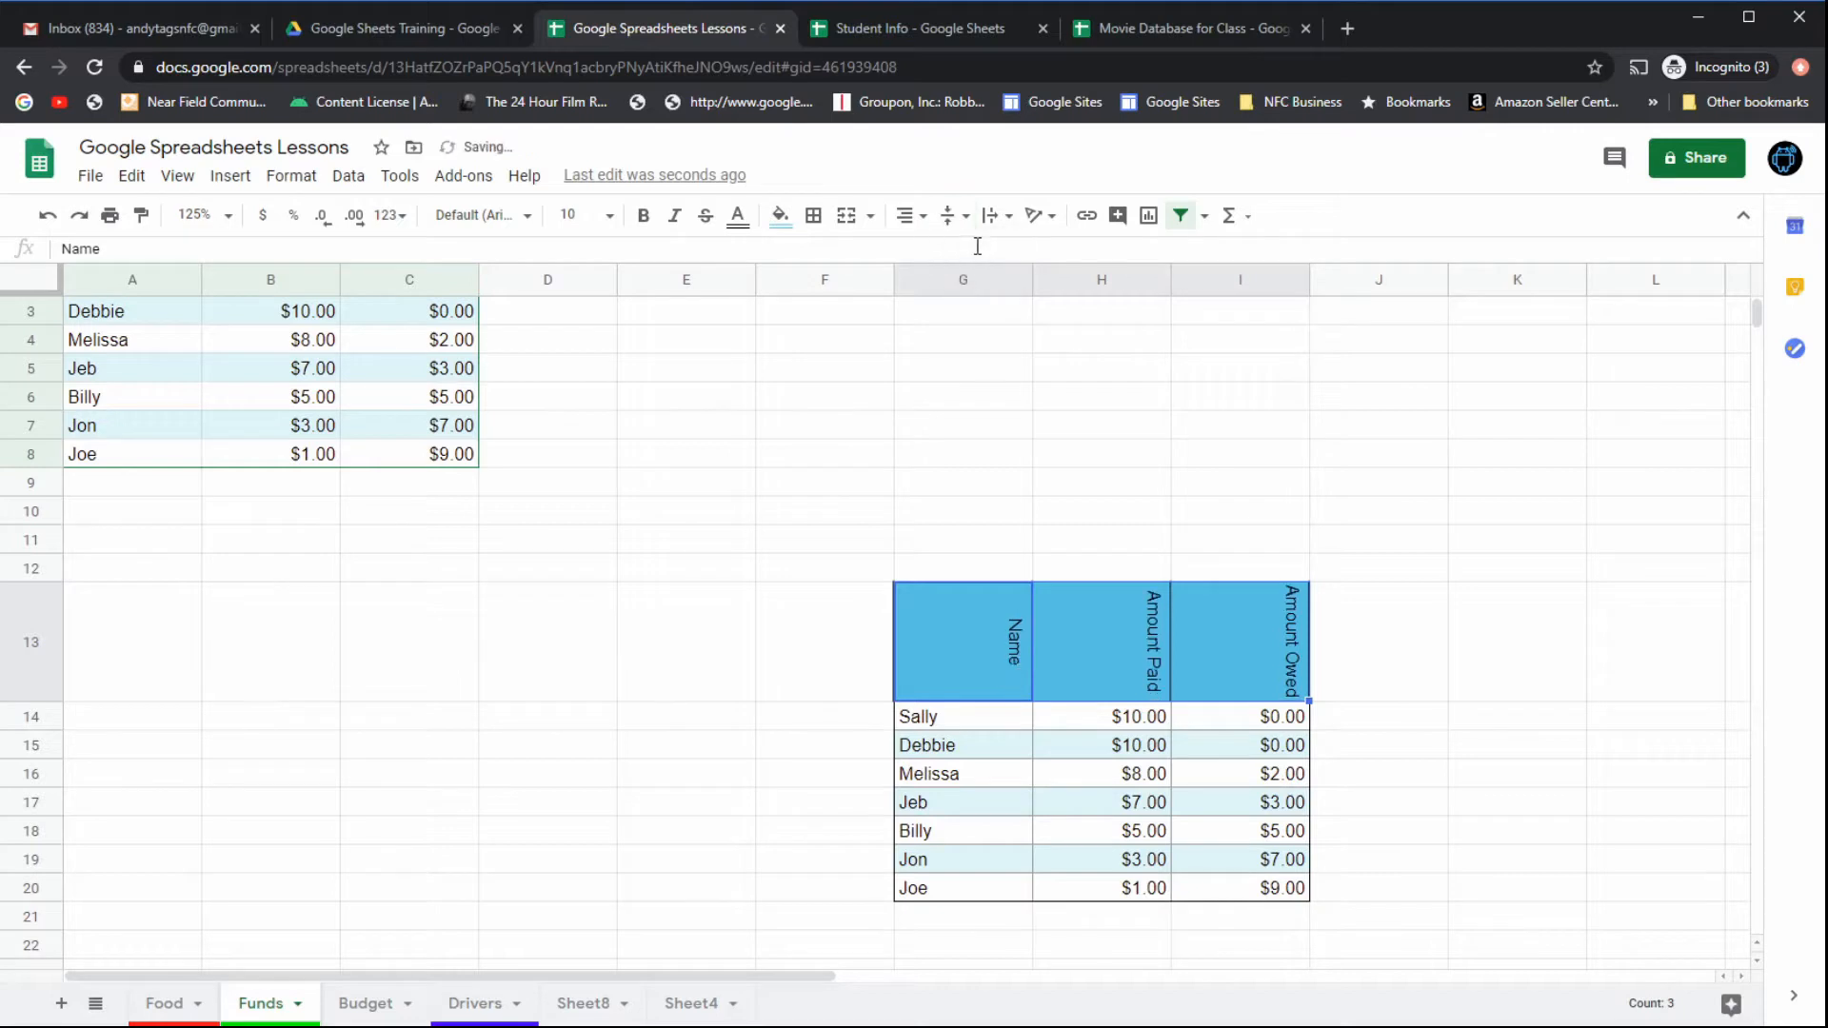
click(947, 215)
click(913, 254)
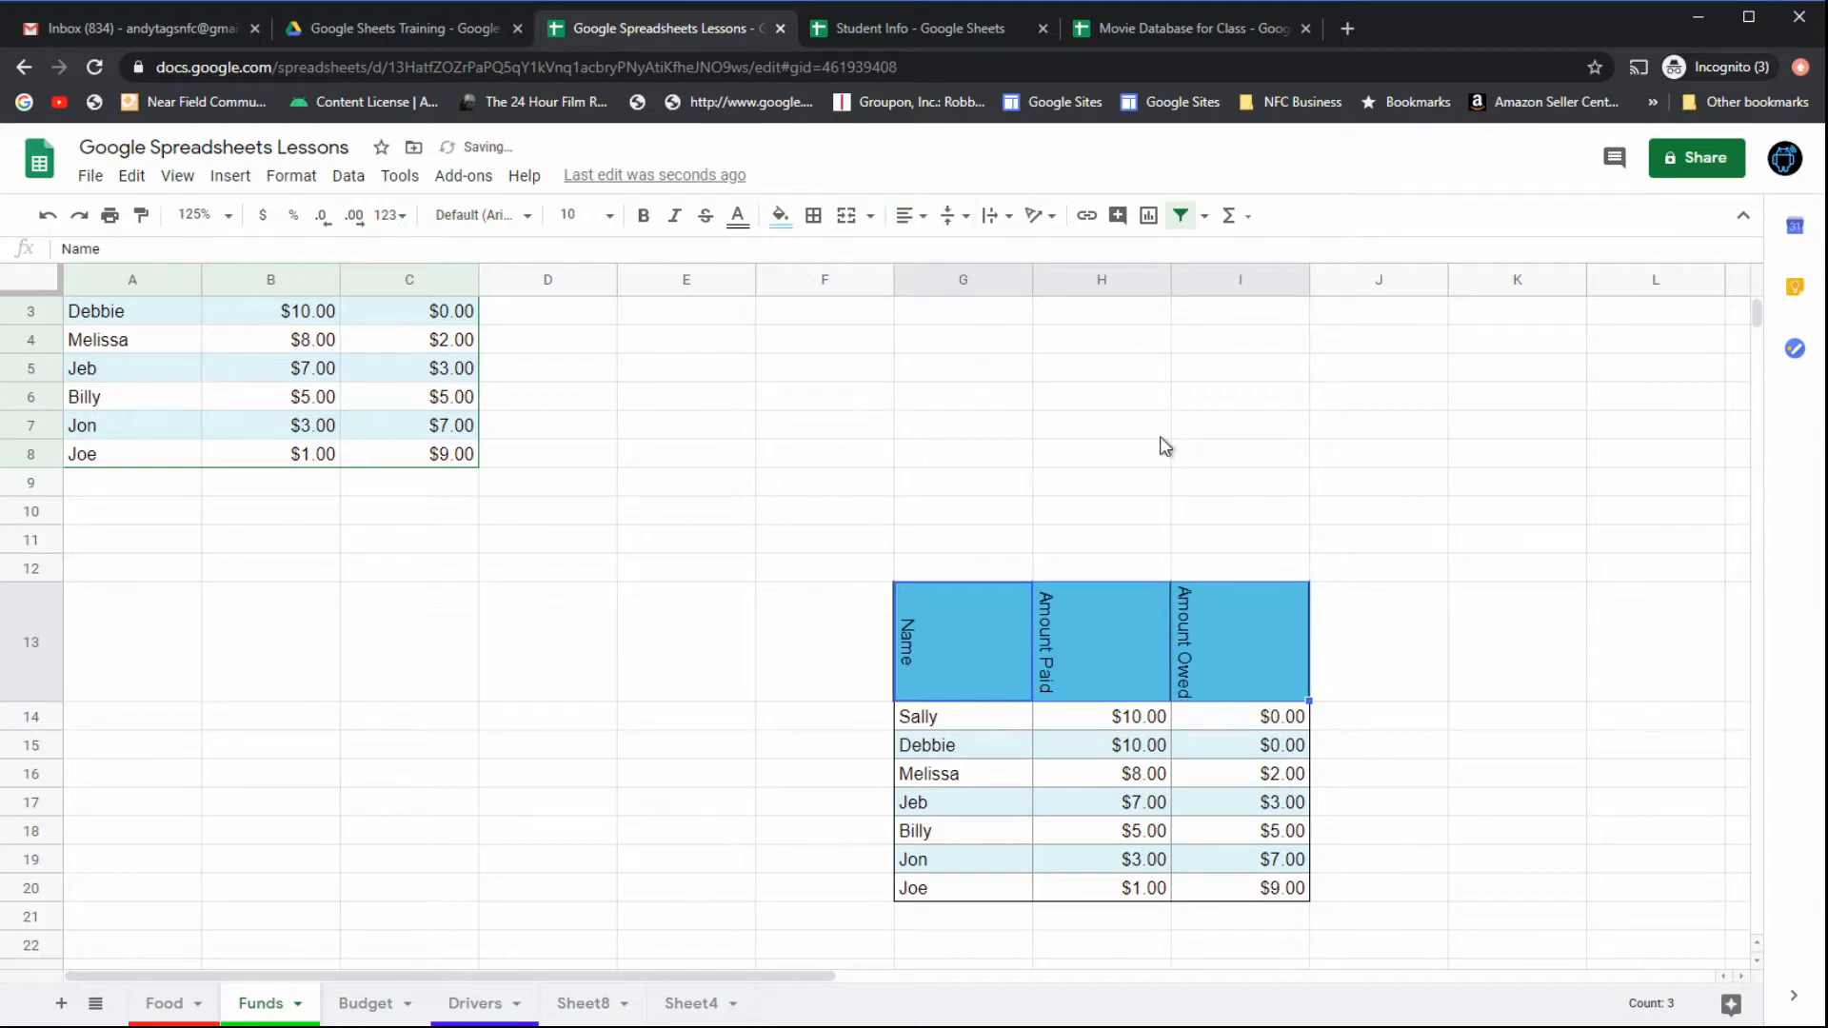
Step: Set a custom text rotation angle of -45° for the headers in G13:I13
click(1042, 216)
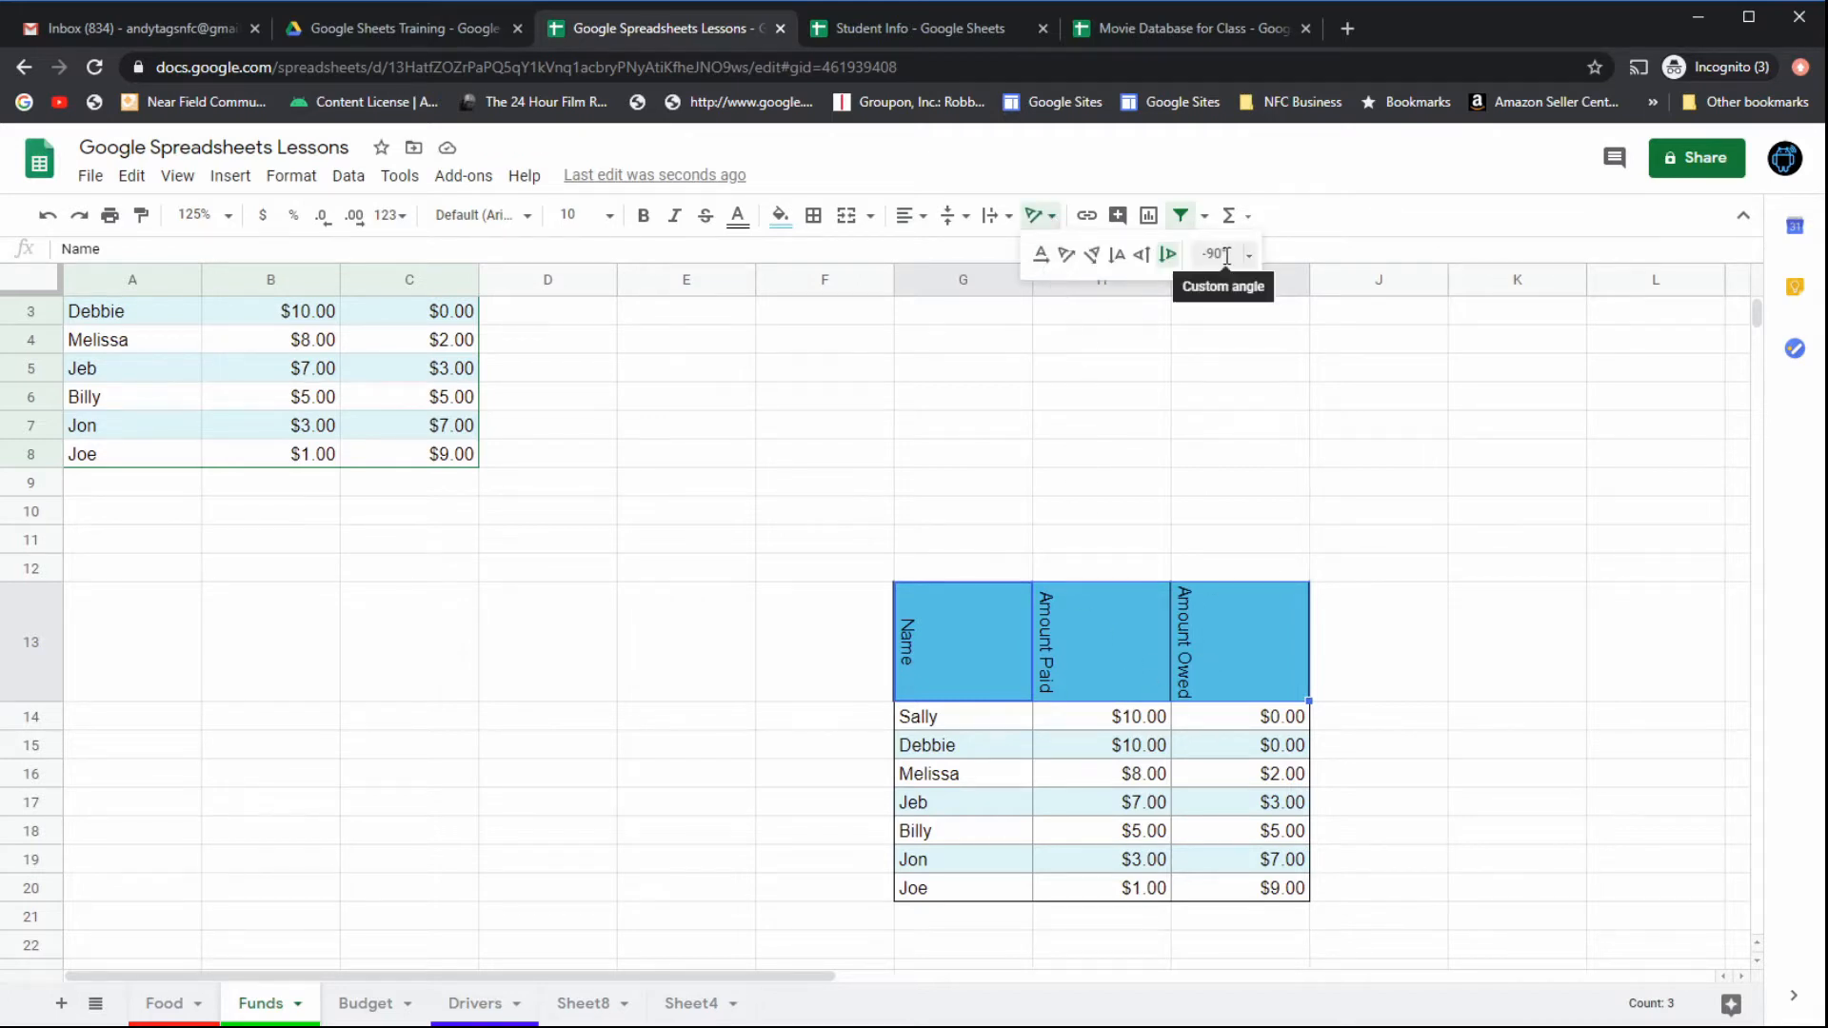
click(1250, 254)
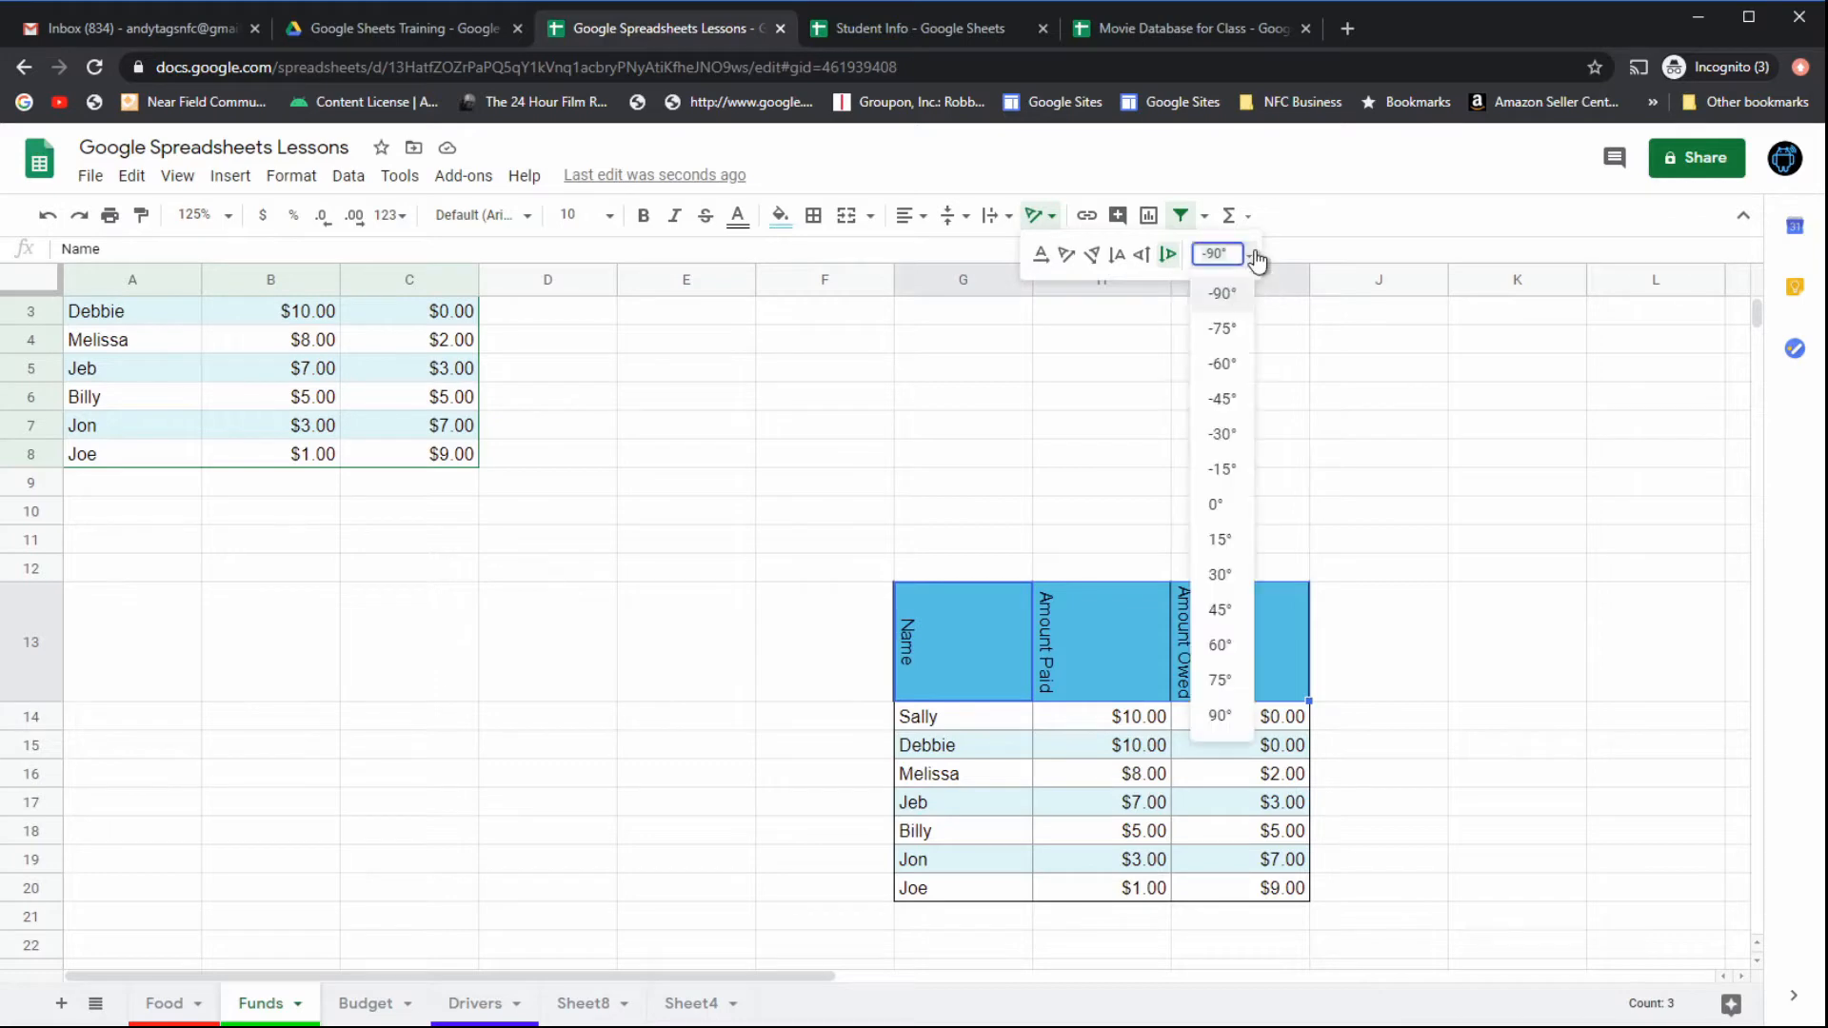
click(1225, 399)
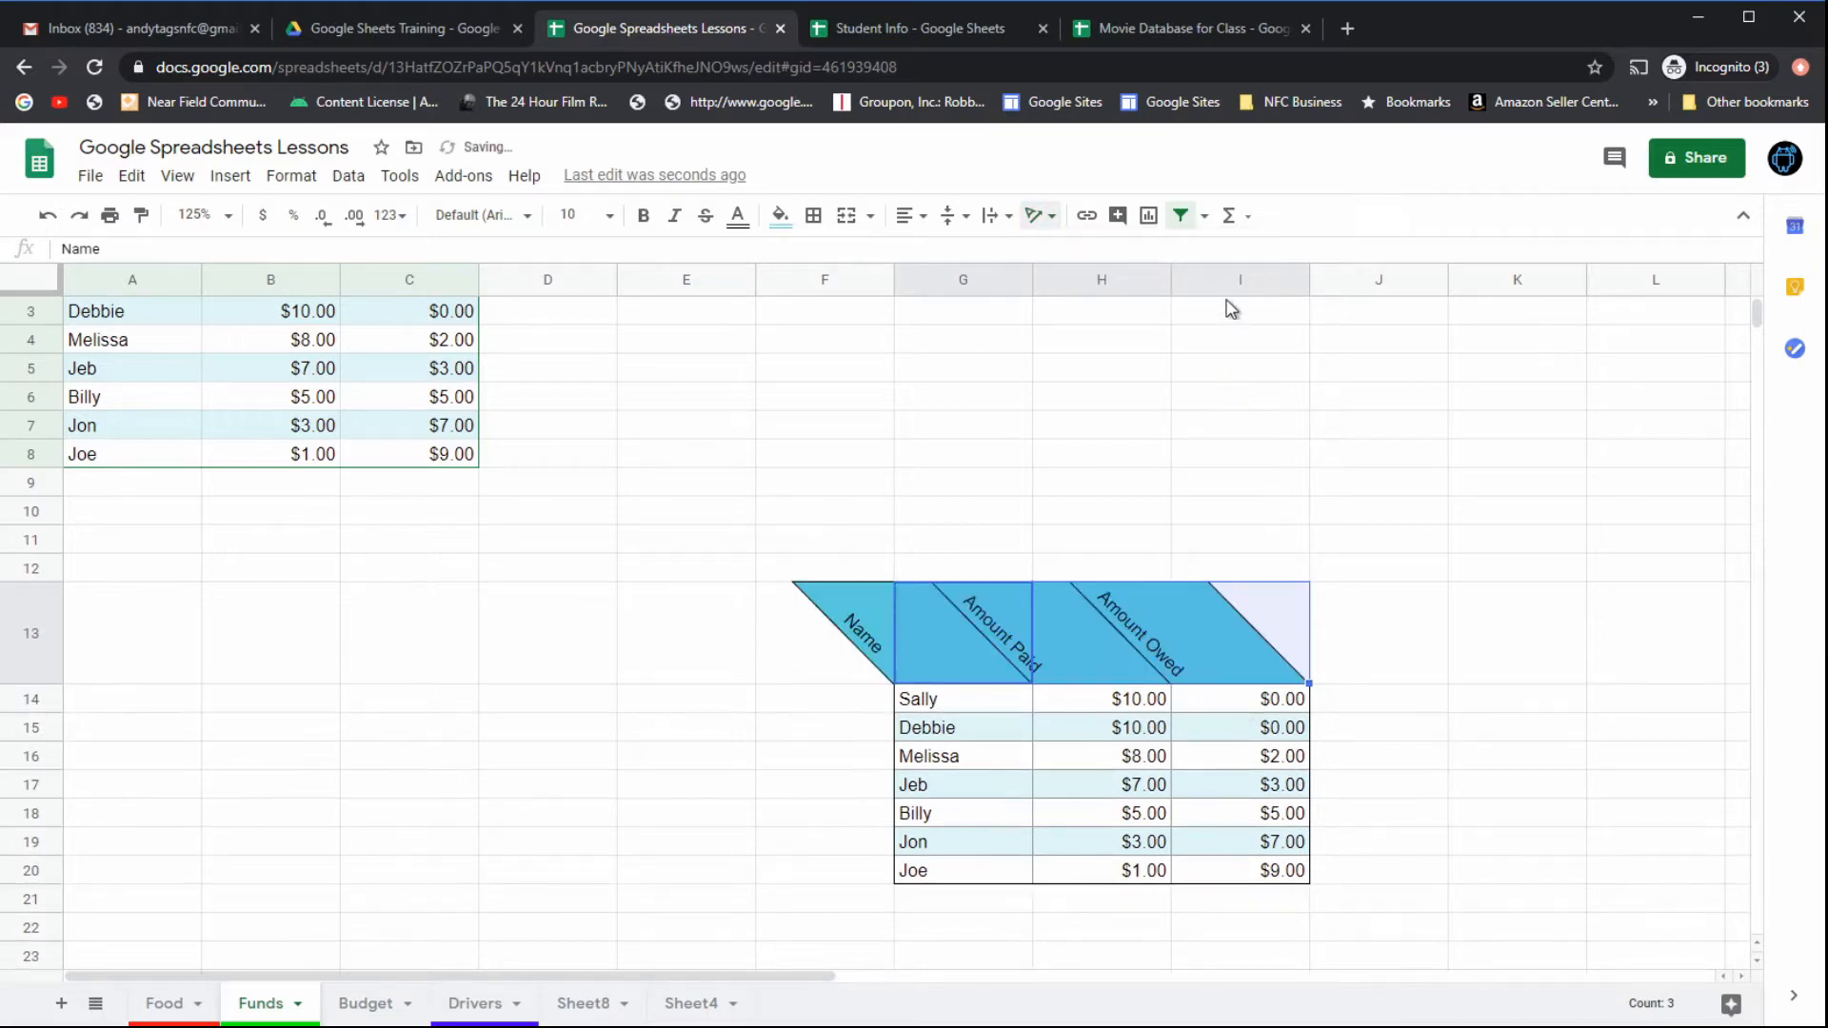
Step: Try a -15° rotation on the header text in G13:I13, then tilt it up at 45°
click(1049, 229)
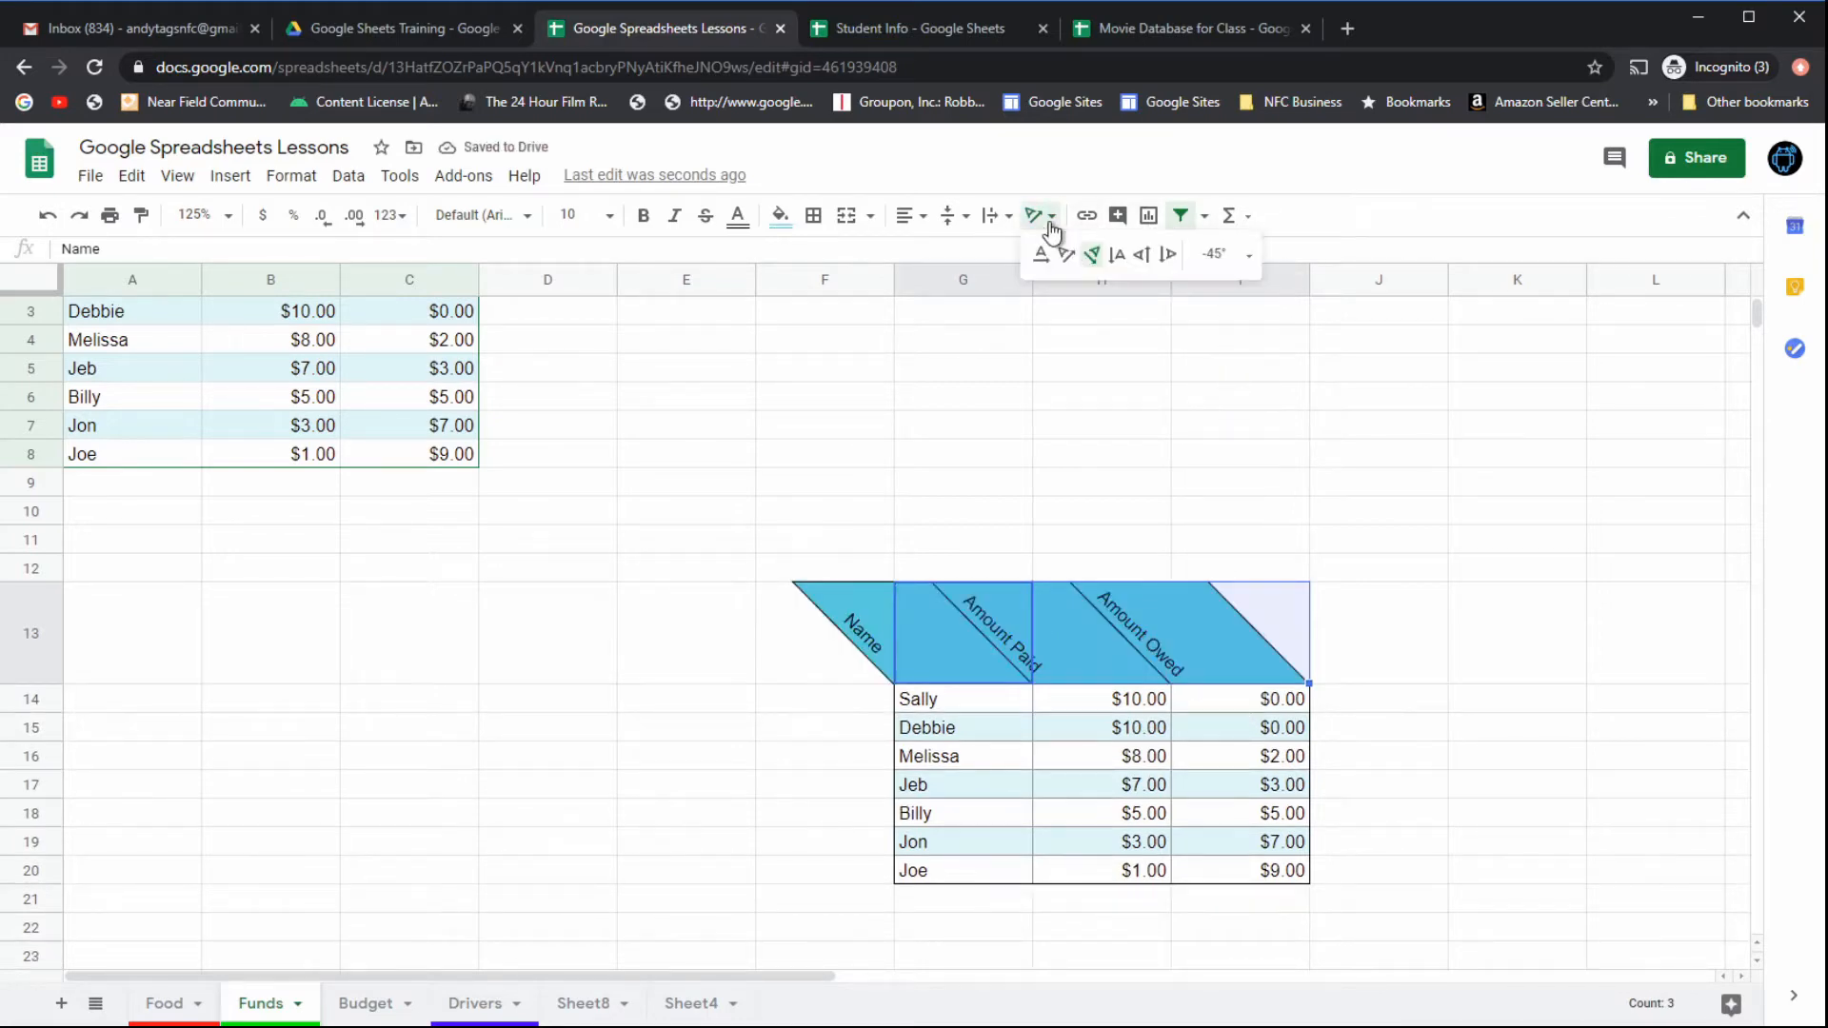
click(1251, 255)
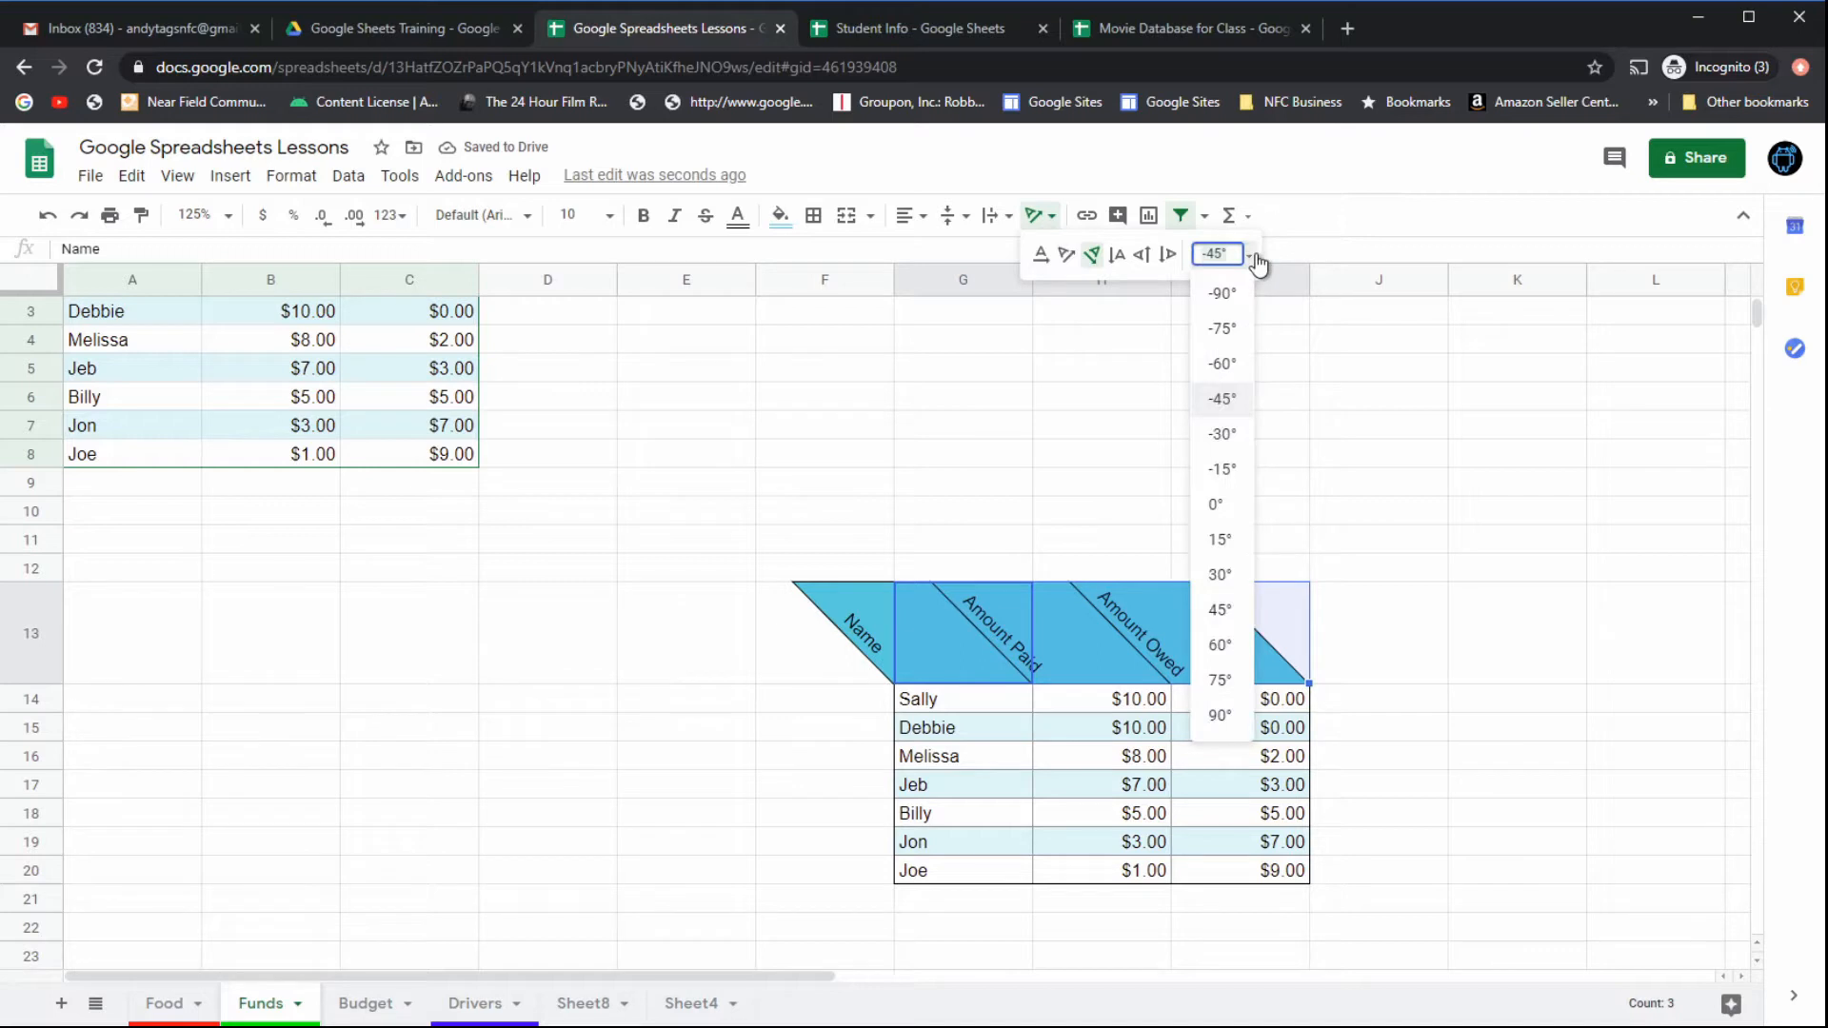
click(1222, 473)
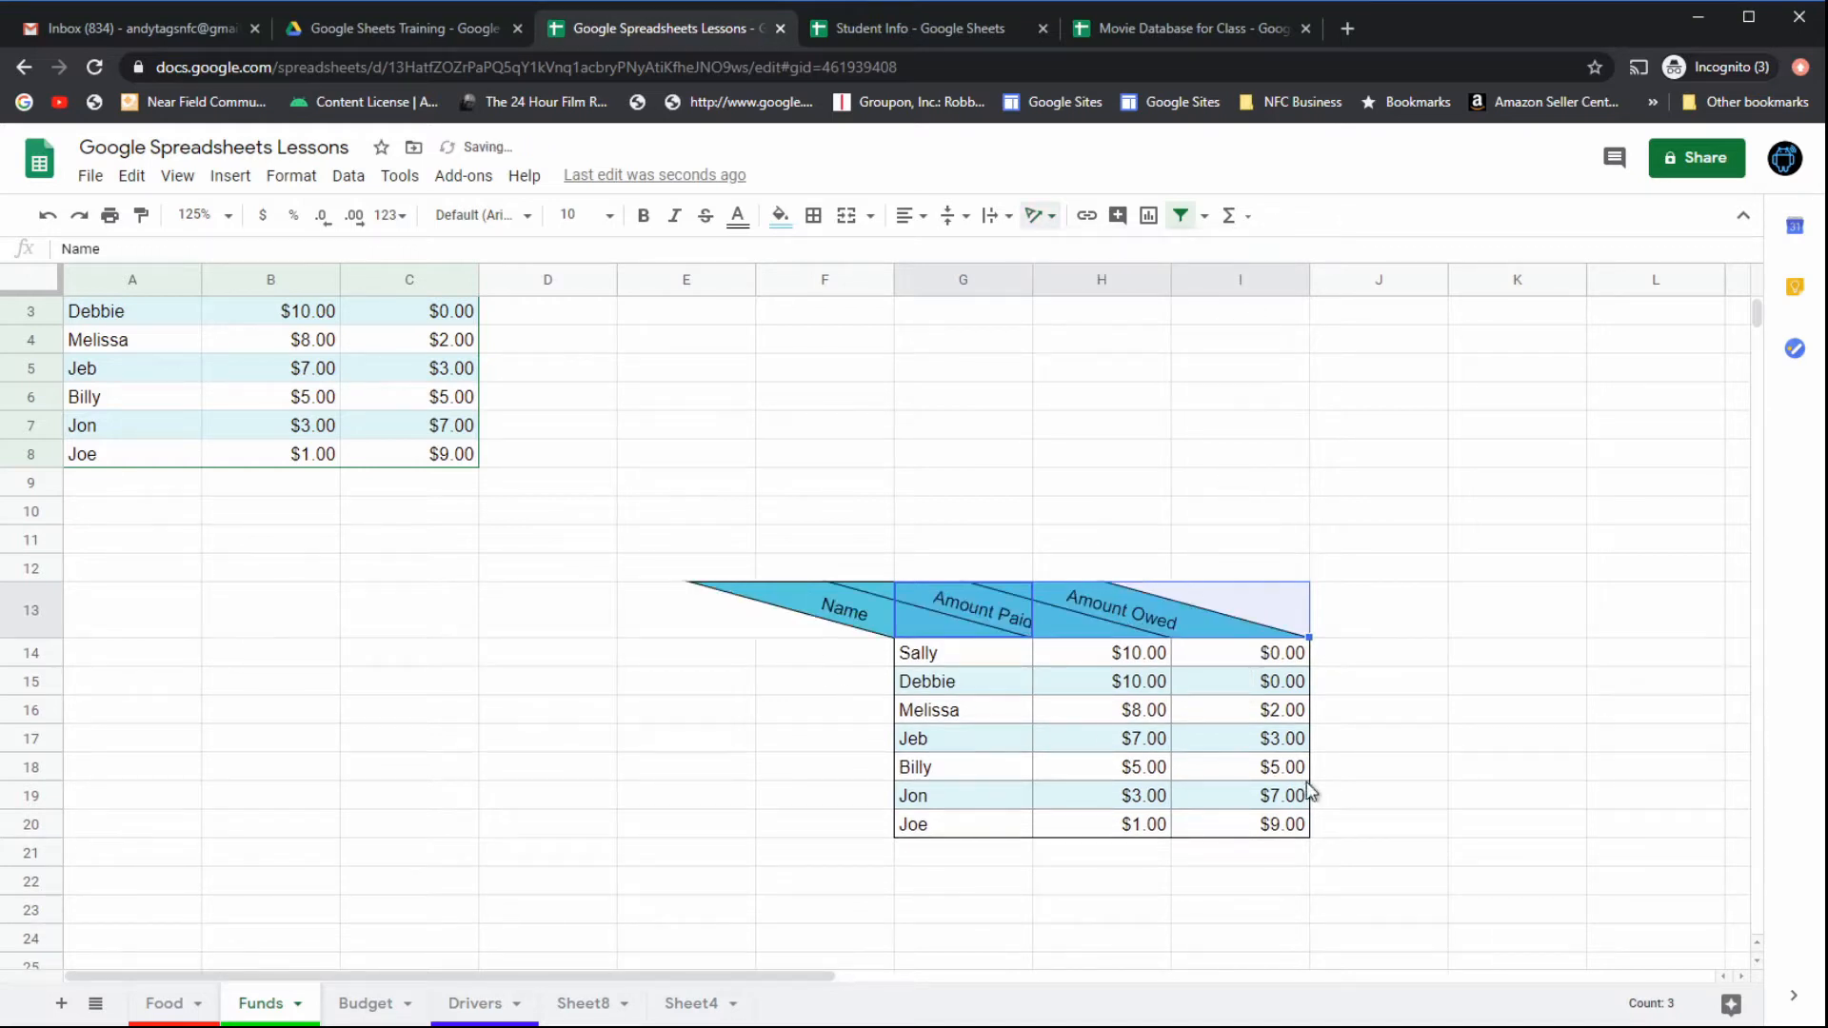
click(1047, 227)
click(1064, 253)
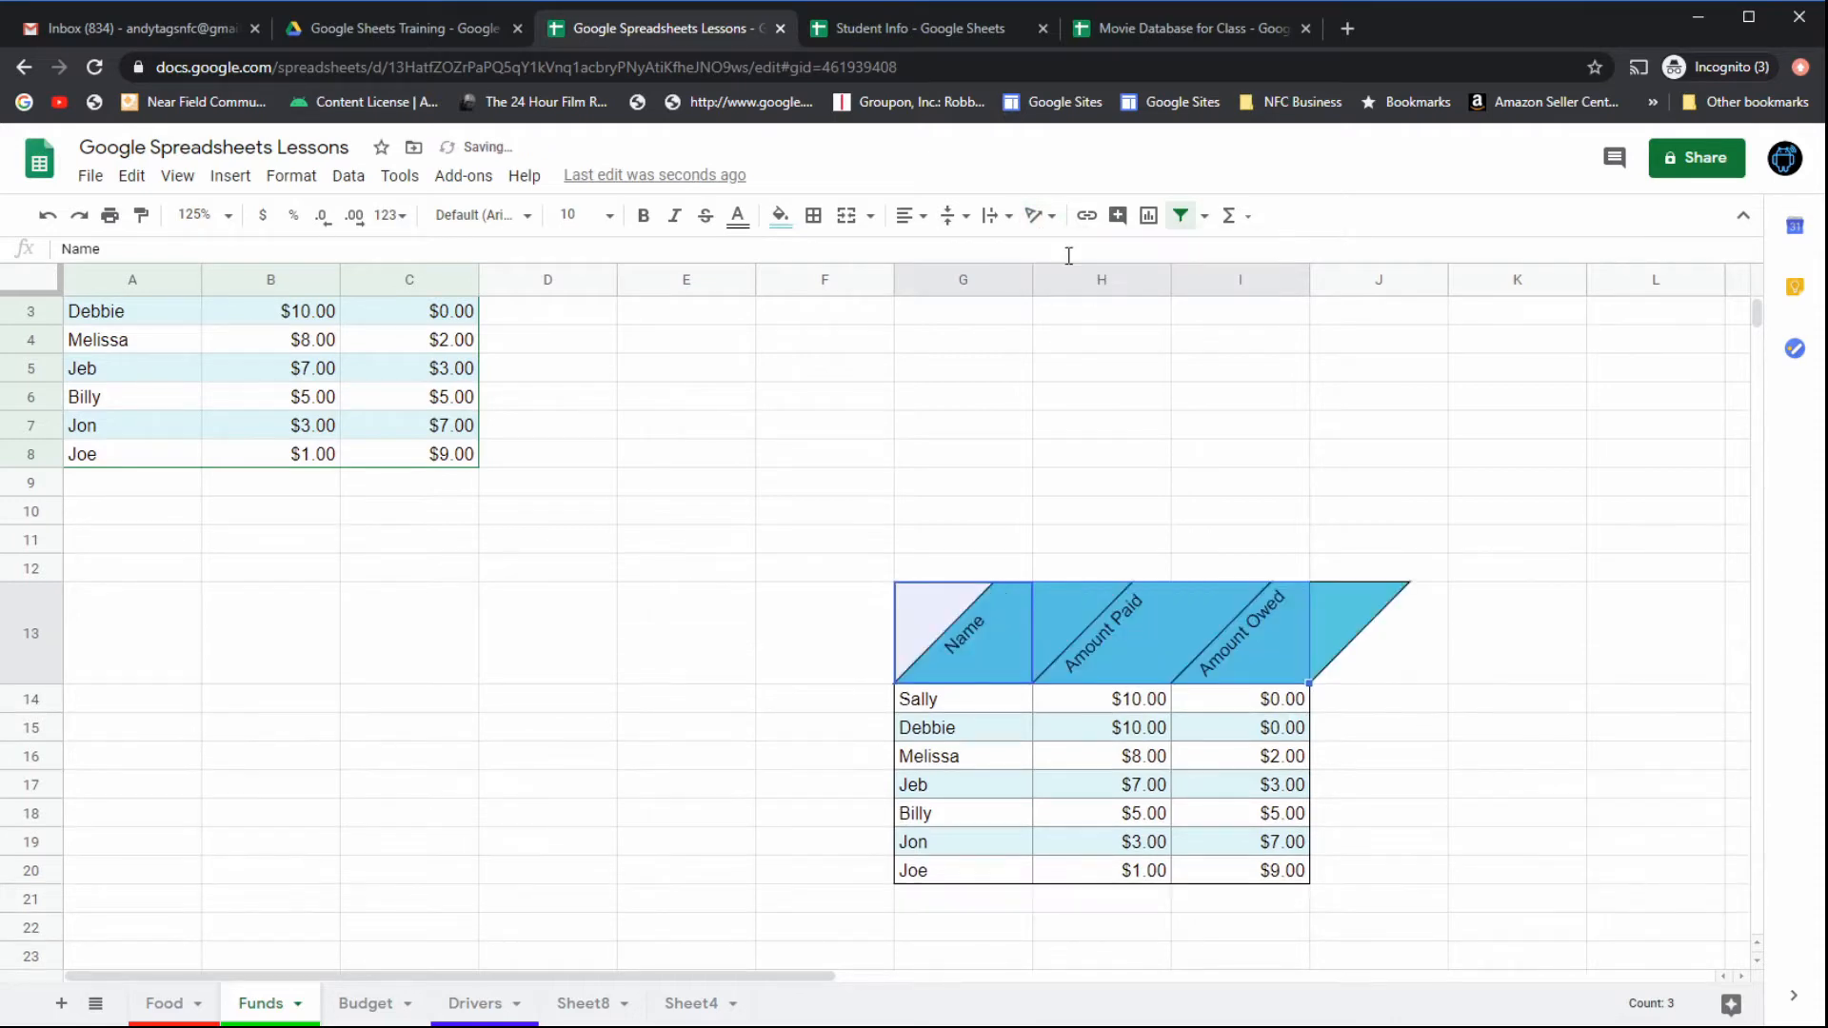
Step: Set a custom -15° rotation on the G13:I13 headers again, then change the angle to 15°
click(1055, 223)
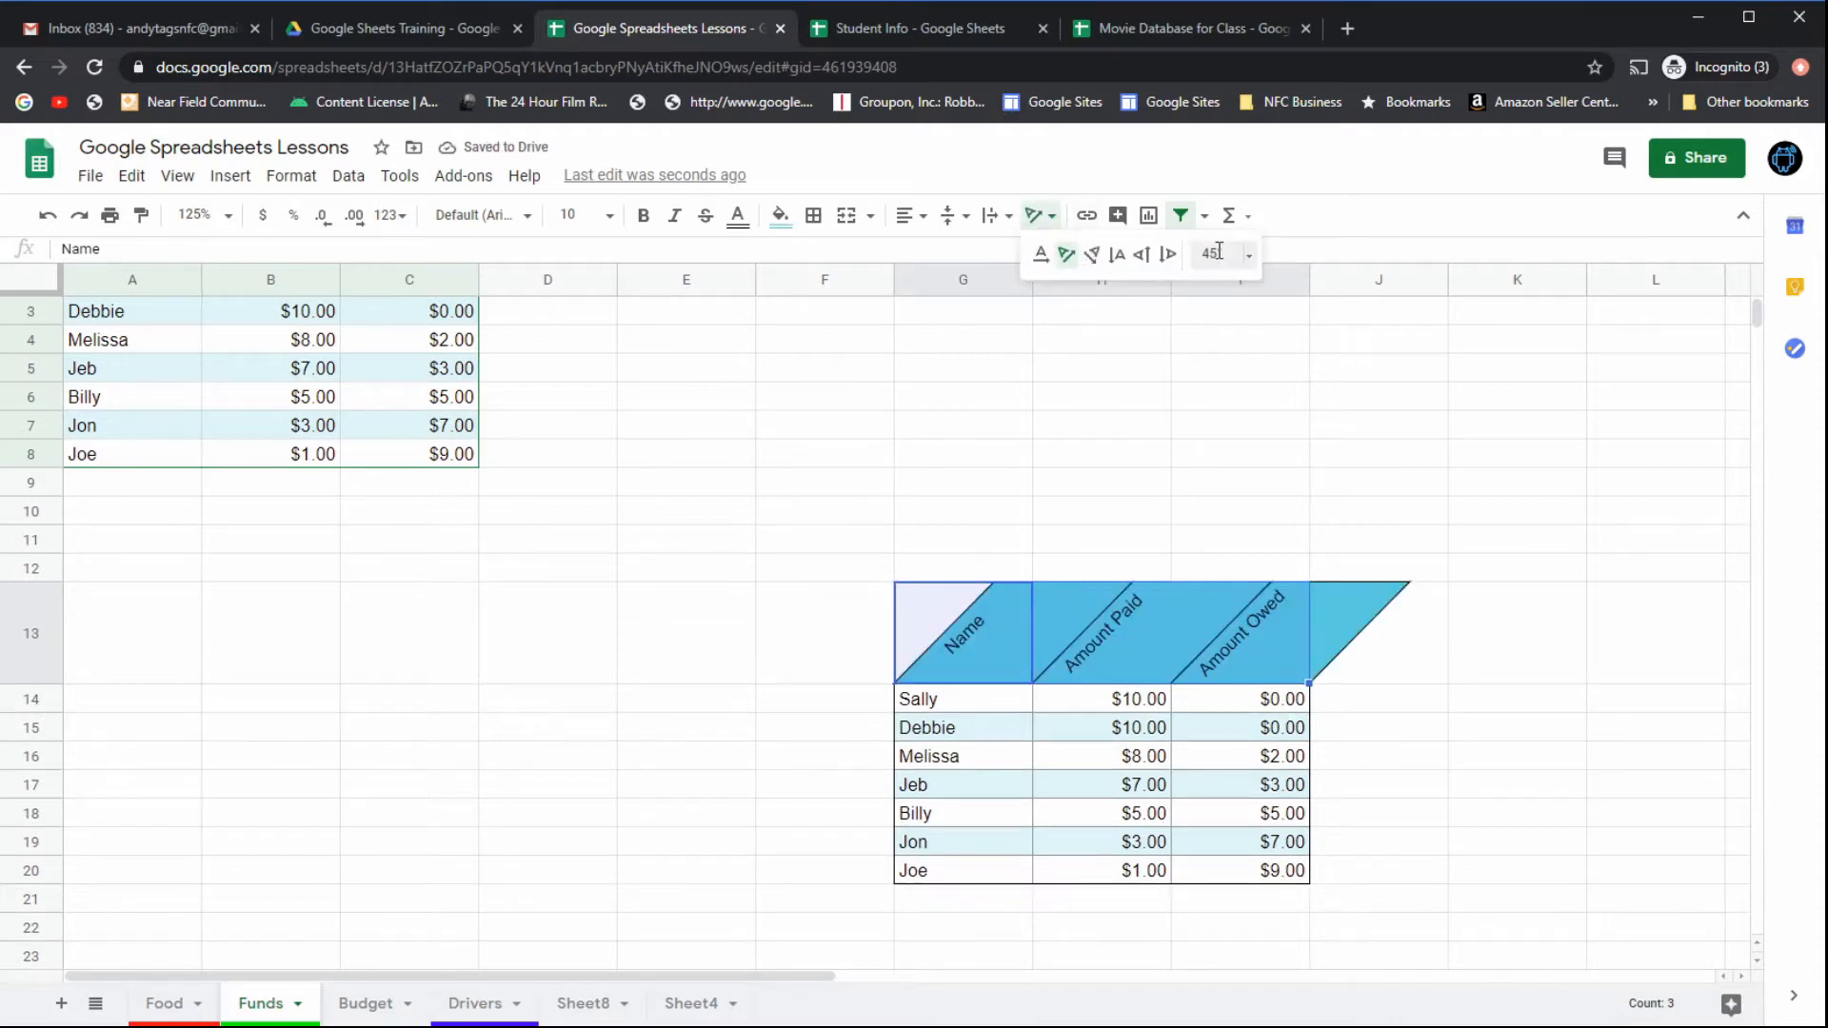
click(1250, 262)
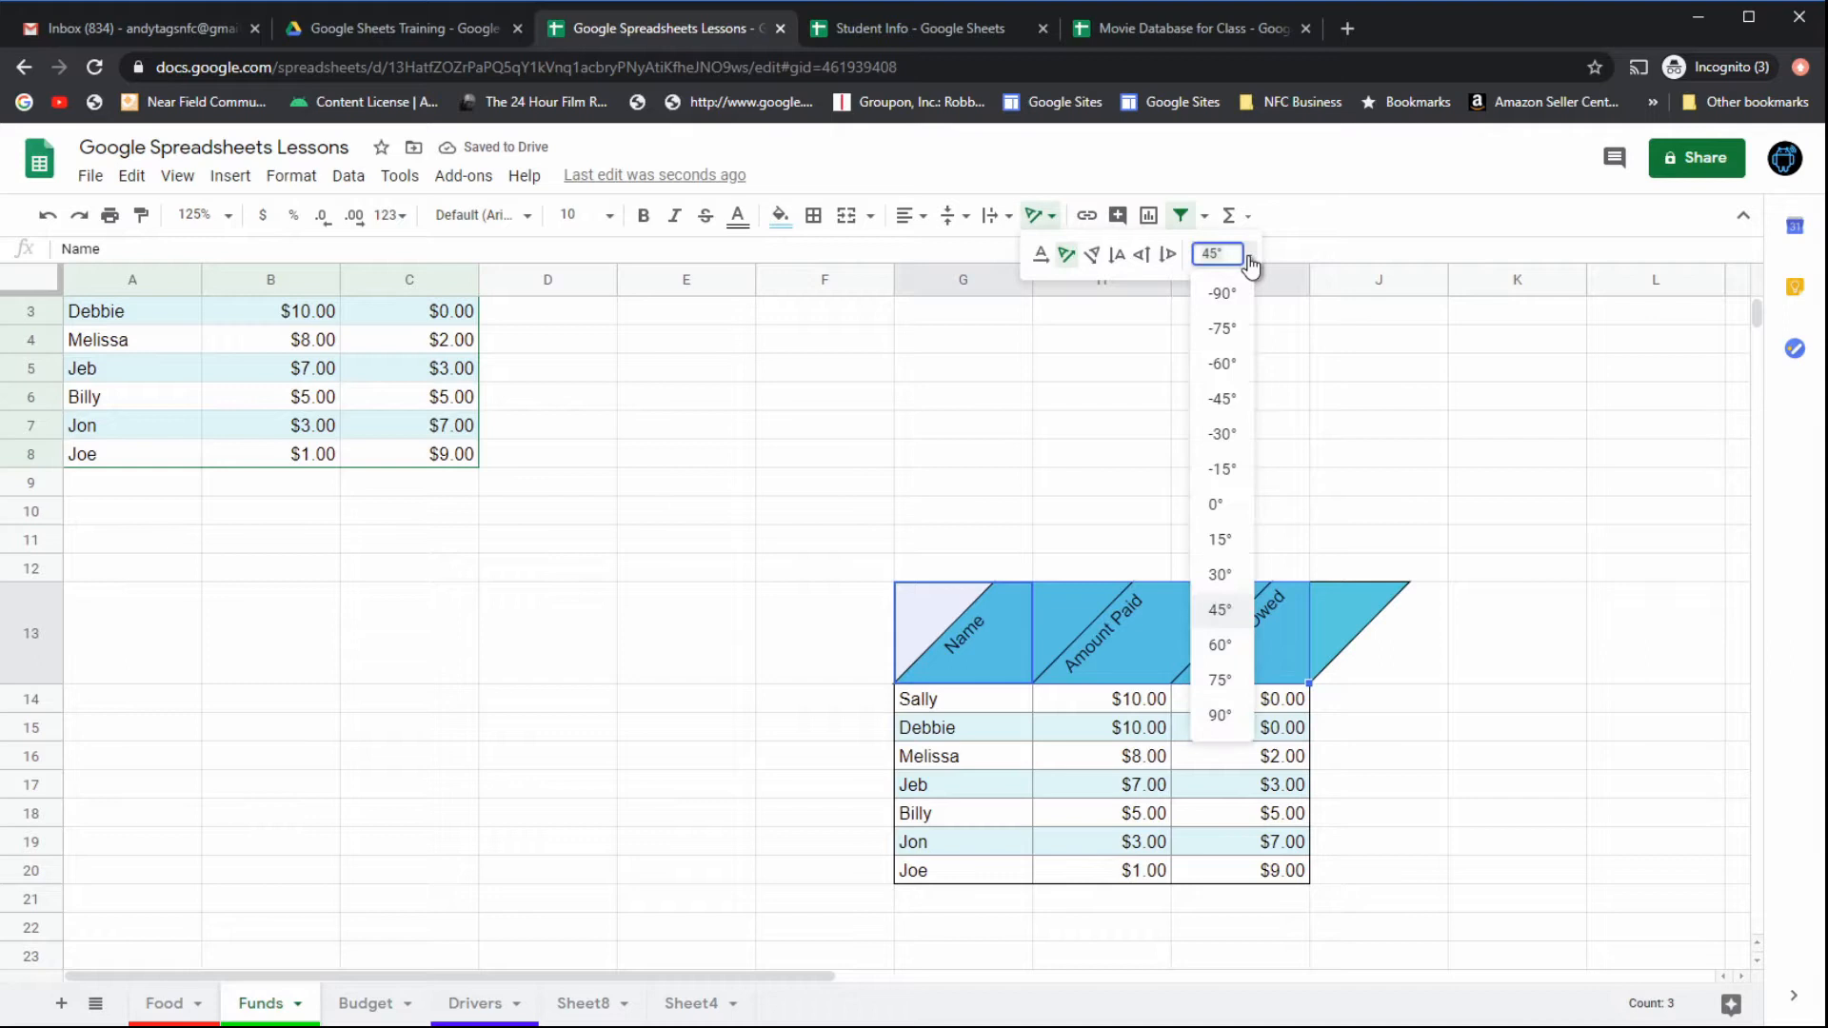
click(1245, 476)
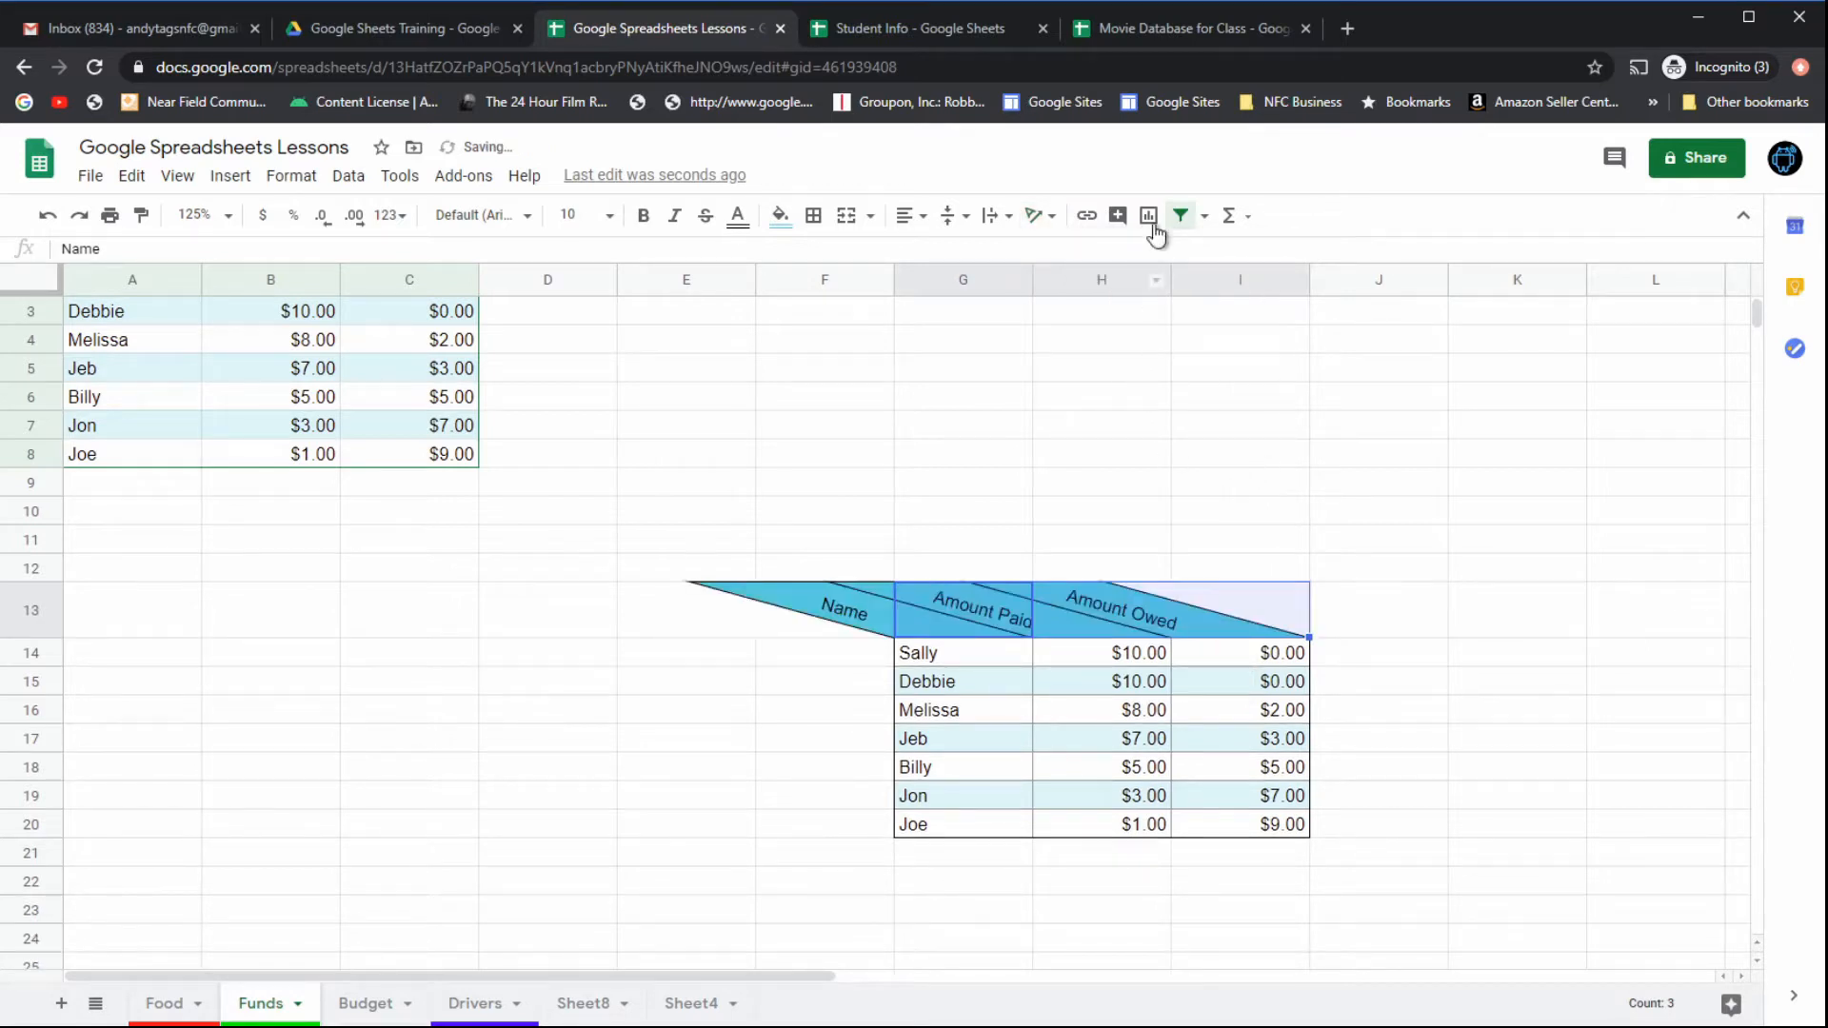
click(1046, 217)
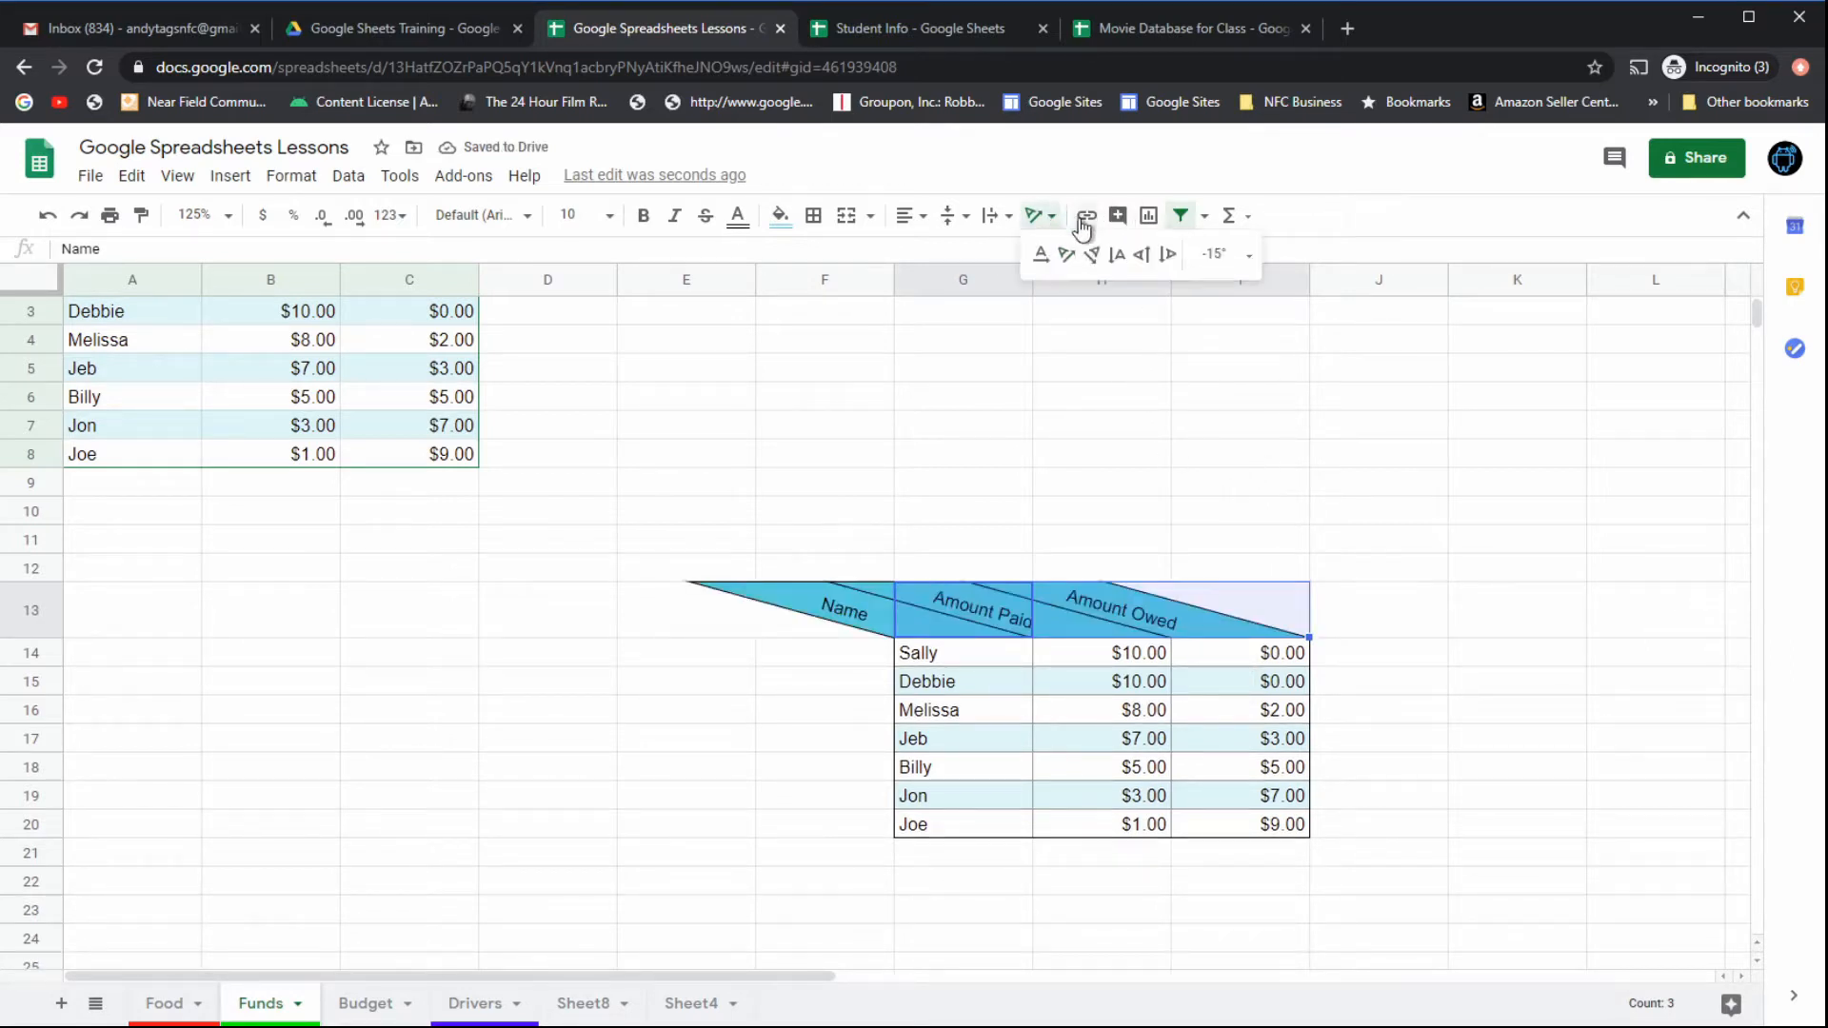
click(1250, 261)
click(1228, 540)
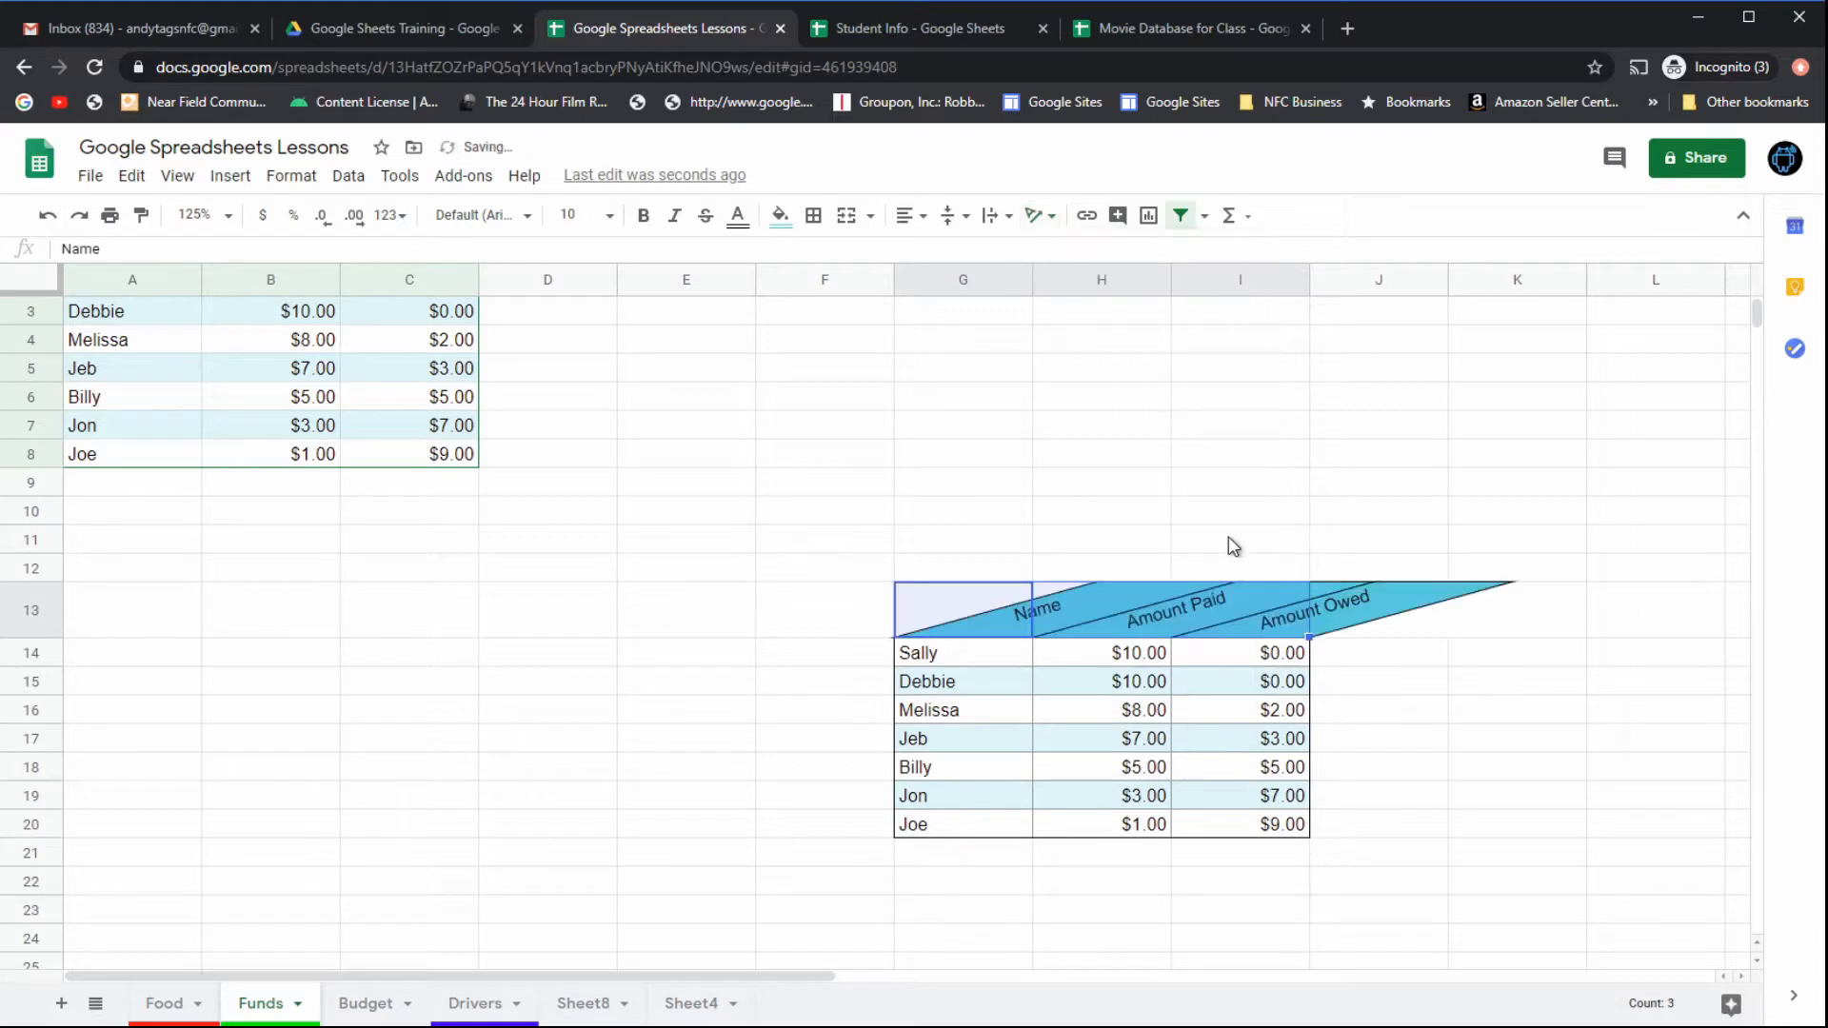
click(1391, 768)
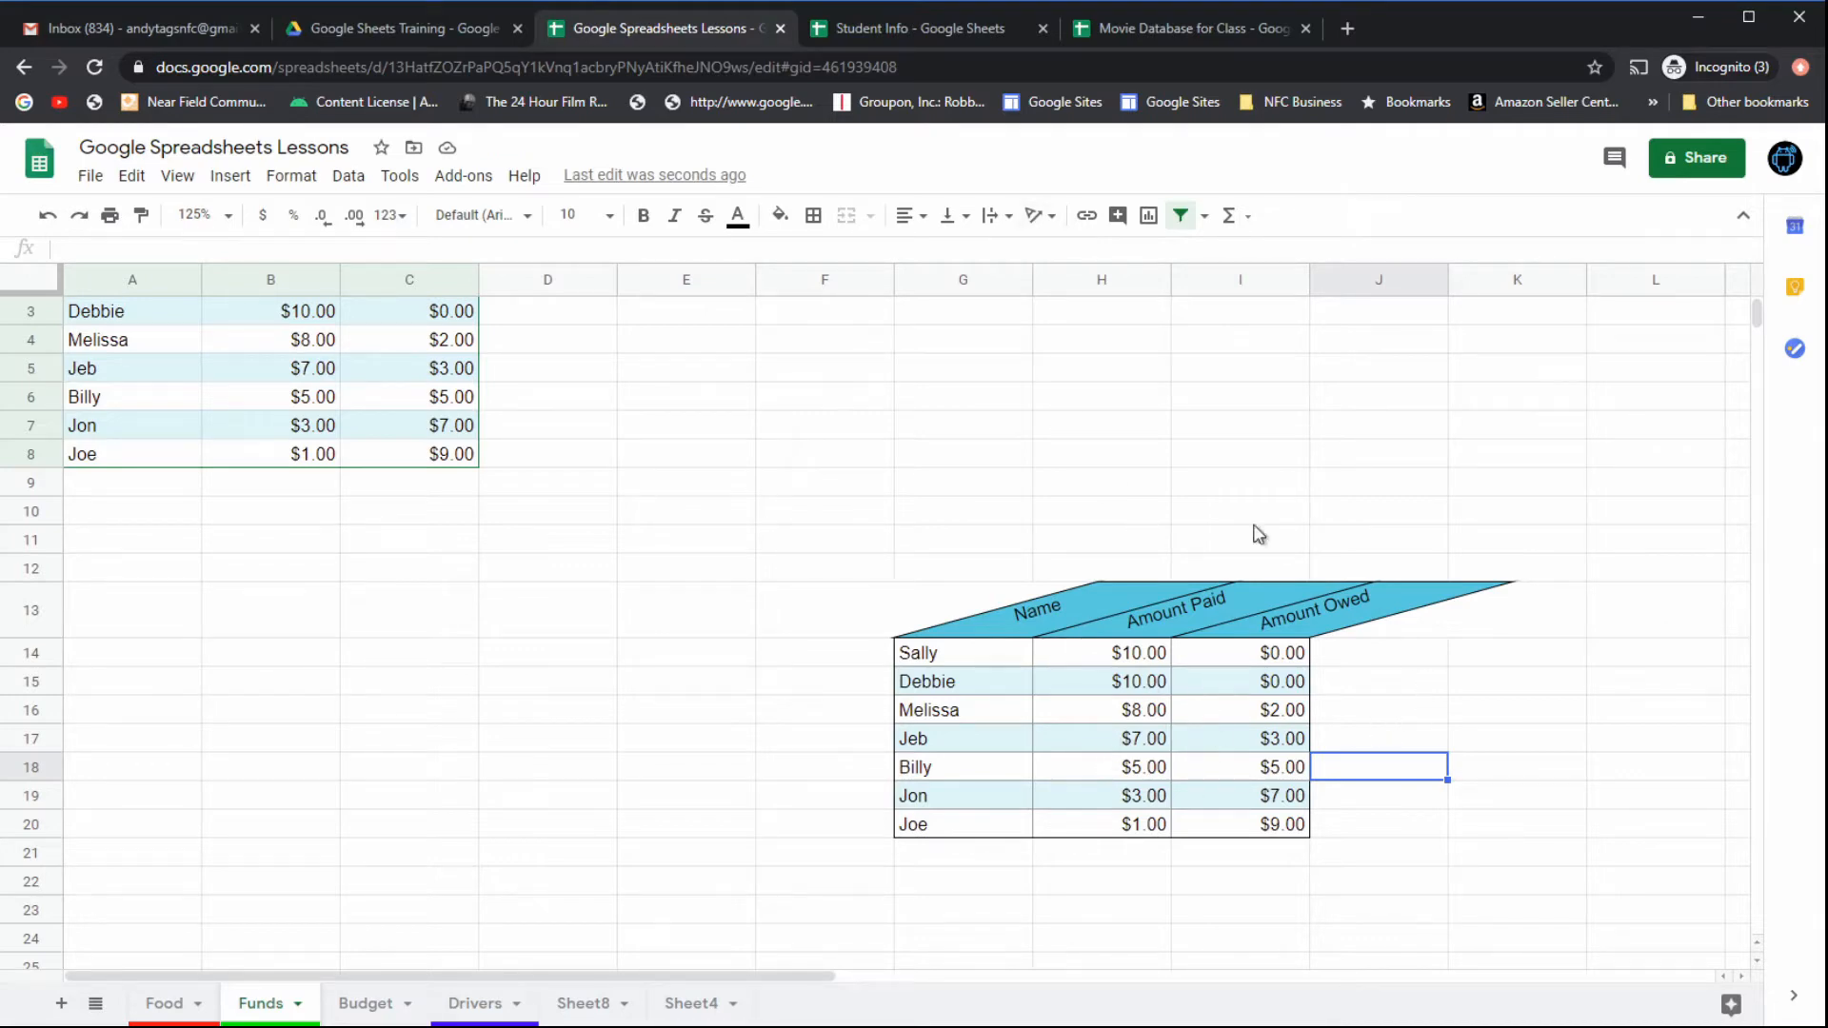
click(1041, 215)
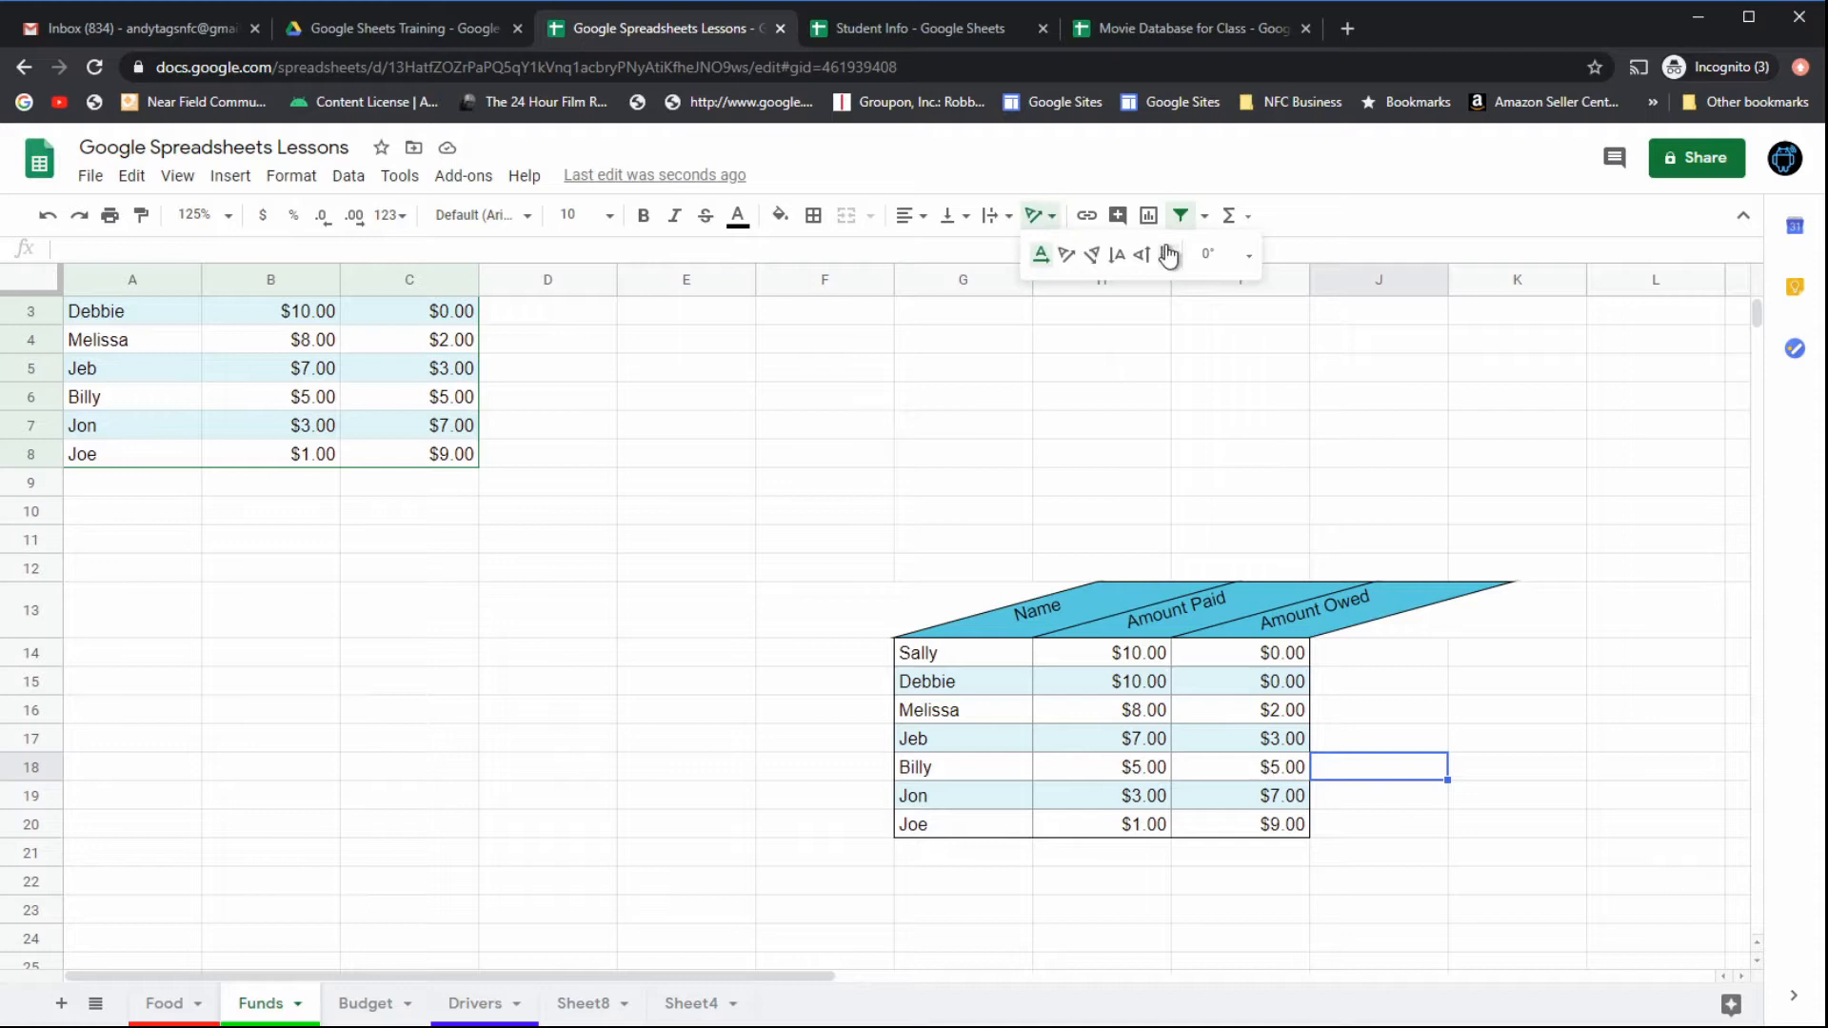
click(1250, 255)
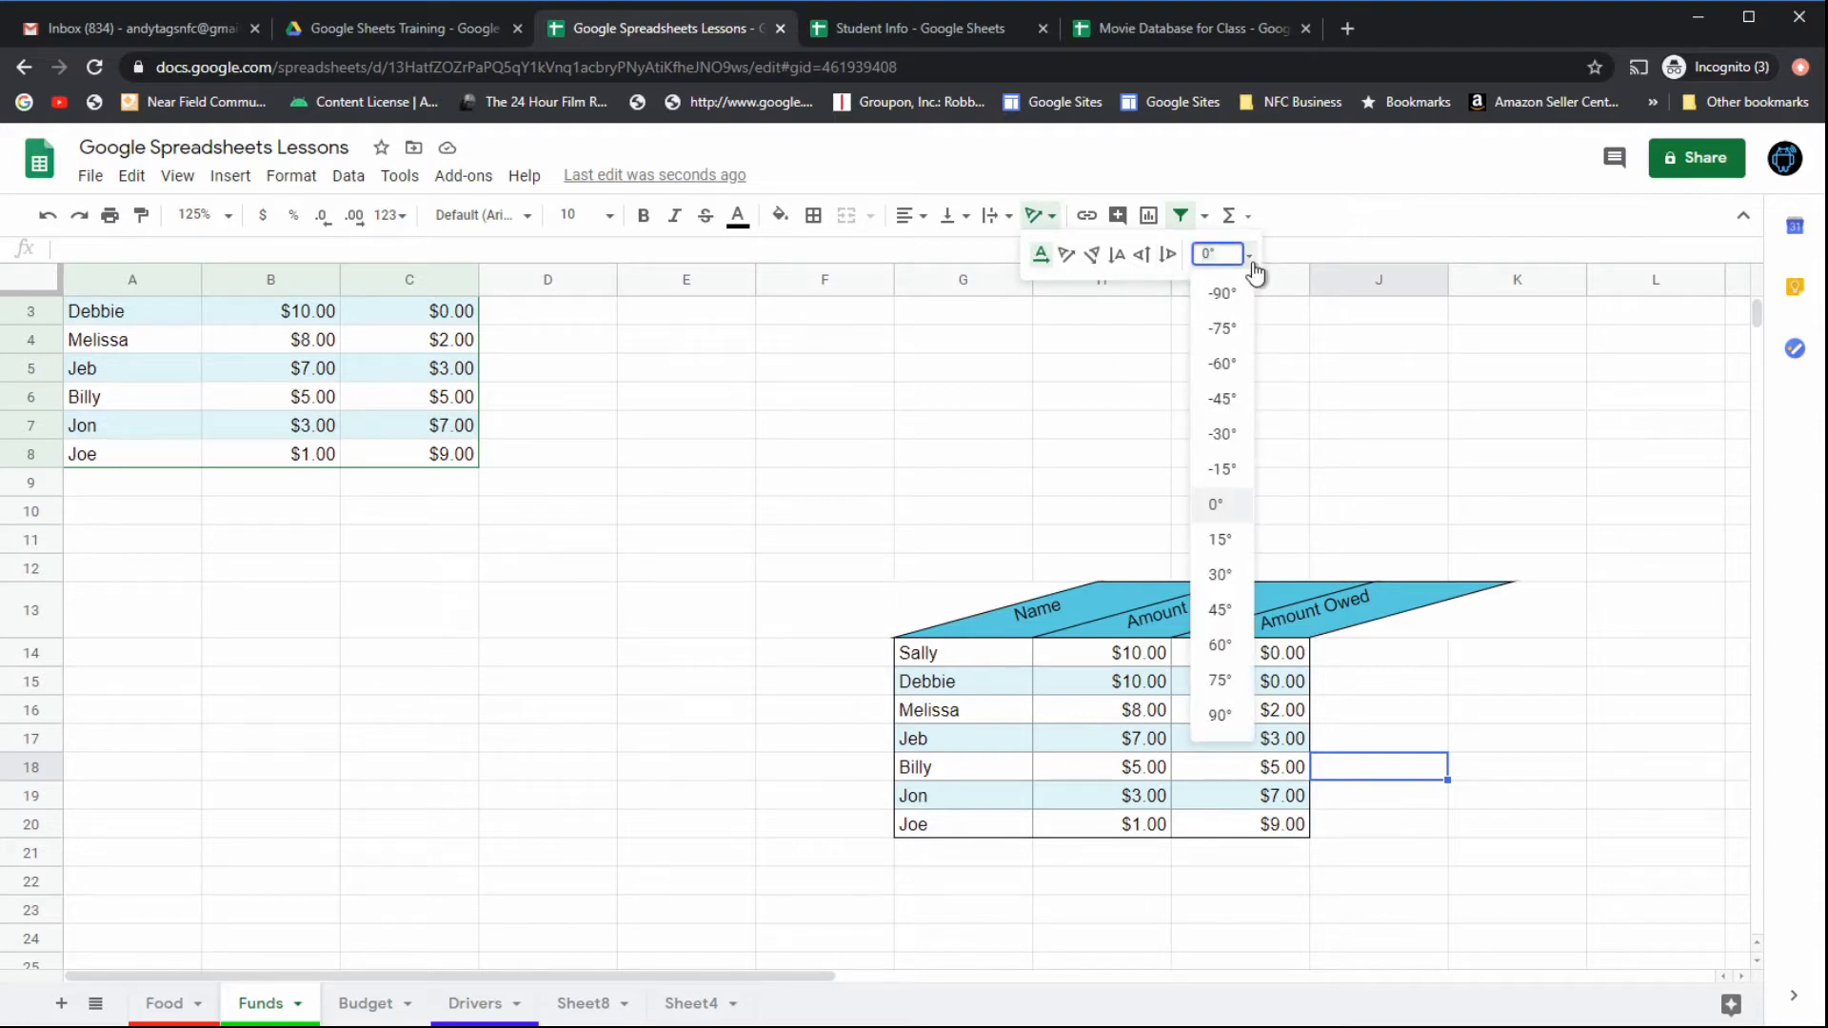
click(1223, 326)
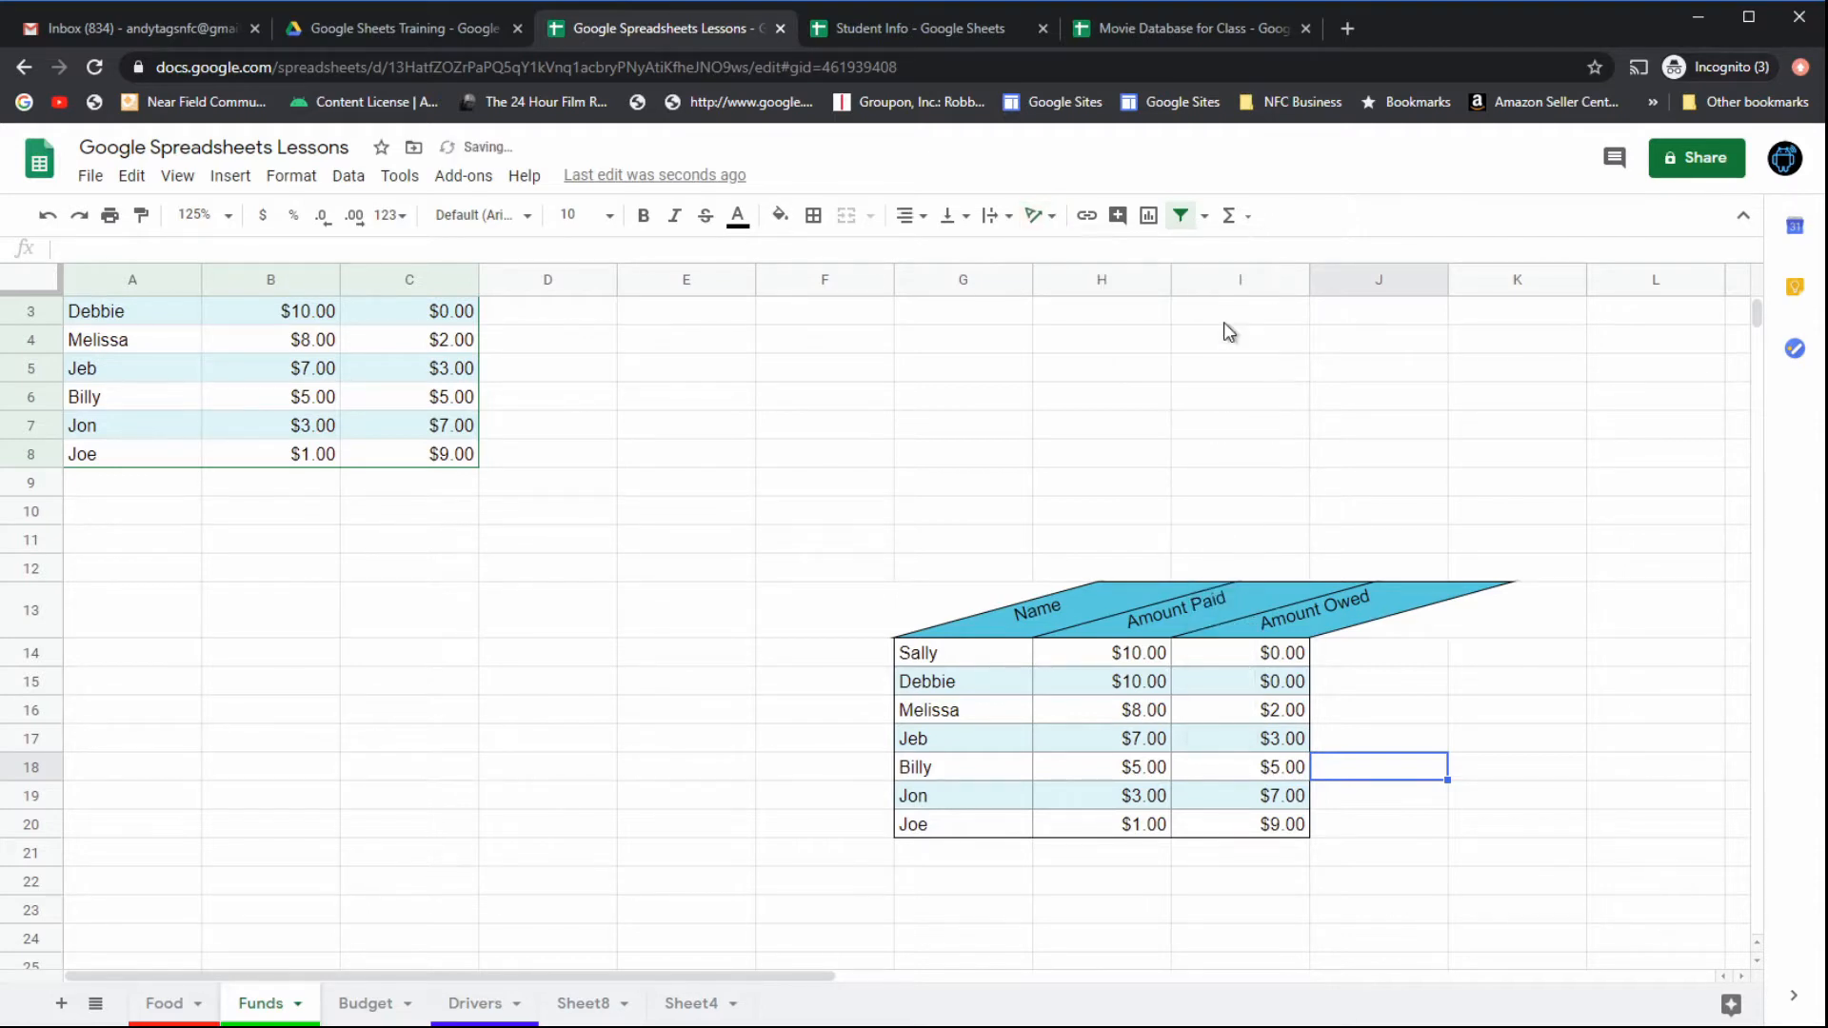
Step: Set the text rotation of the headers in G13:I13 to -75°
click(1139, 607)
drag(990, 617, 1303, 603)
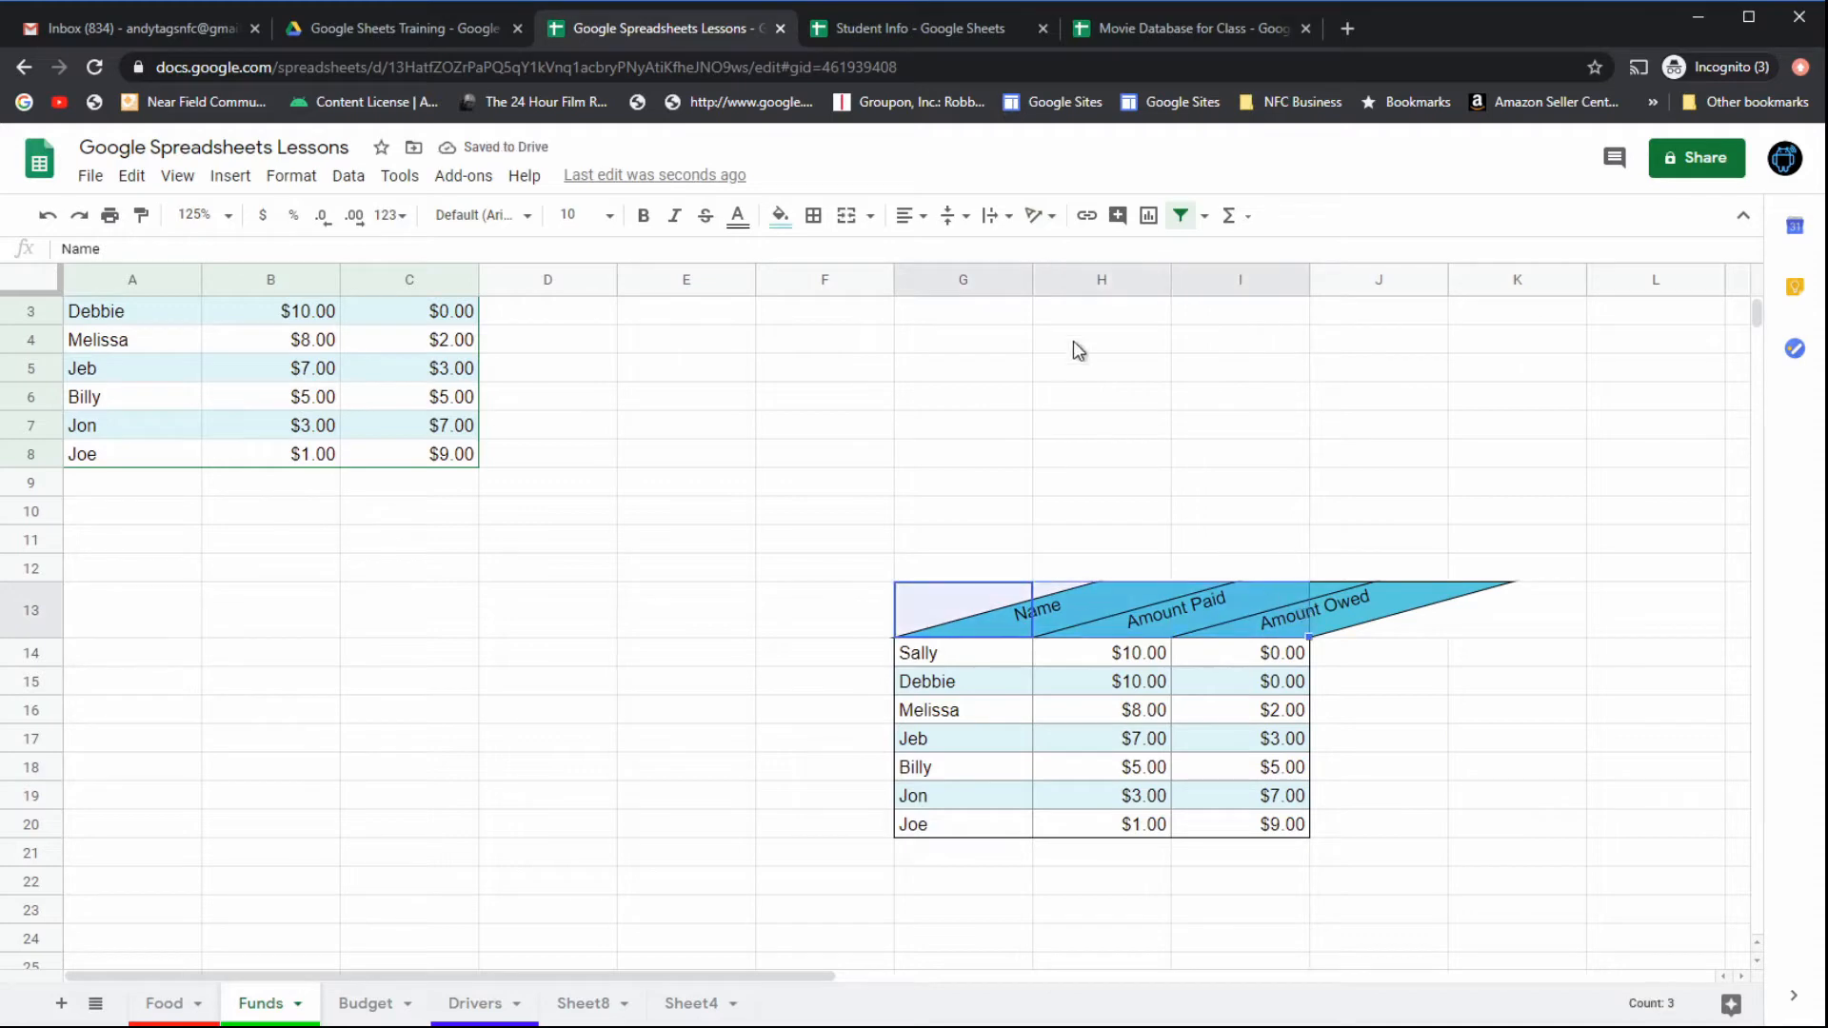
click(1045, 216)
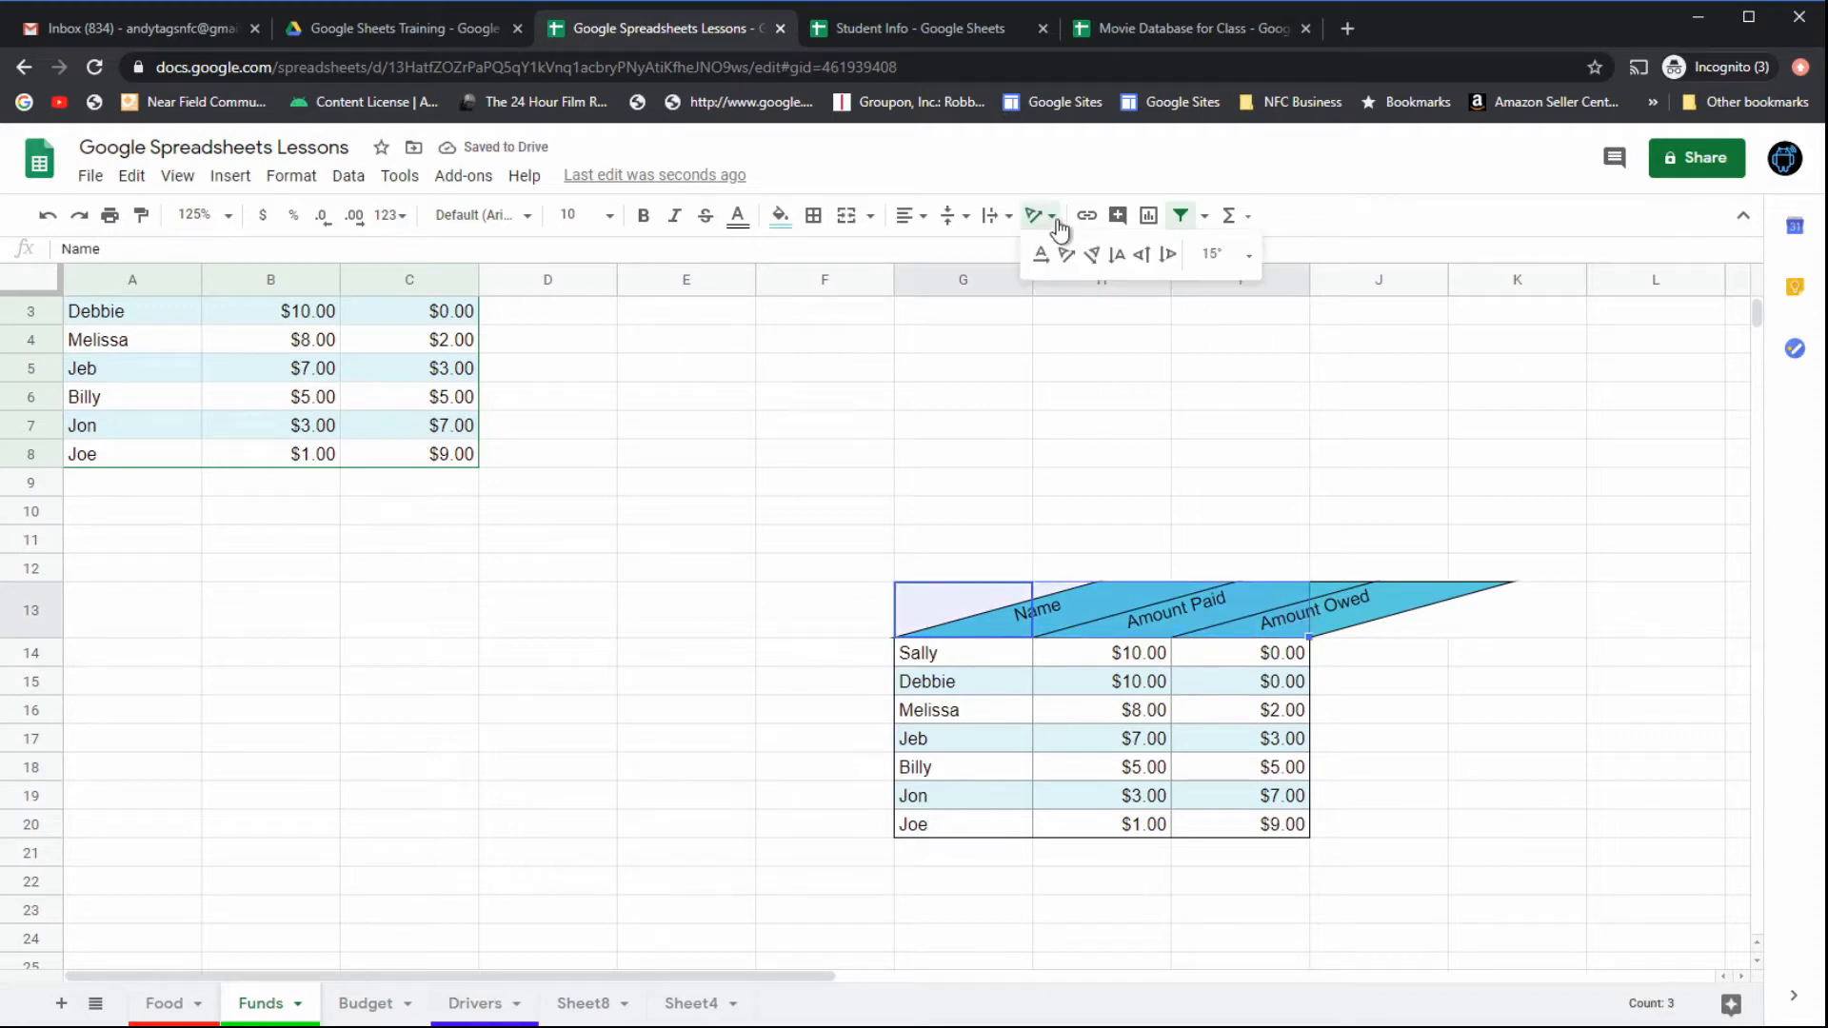
click(1248, 254)
click(1236, 345)
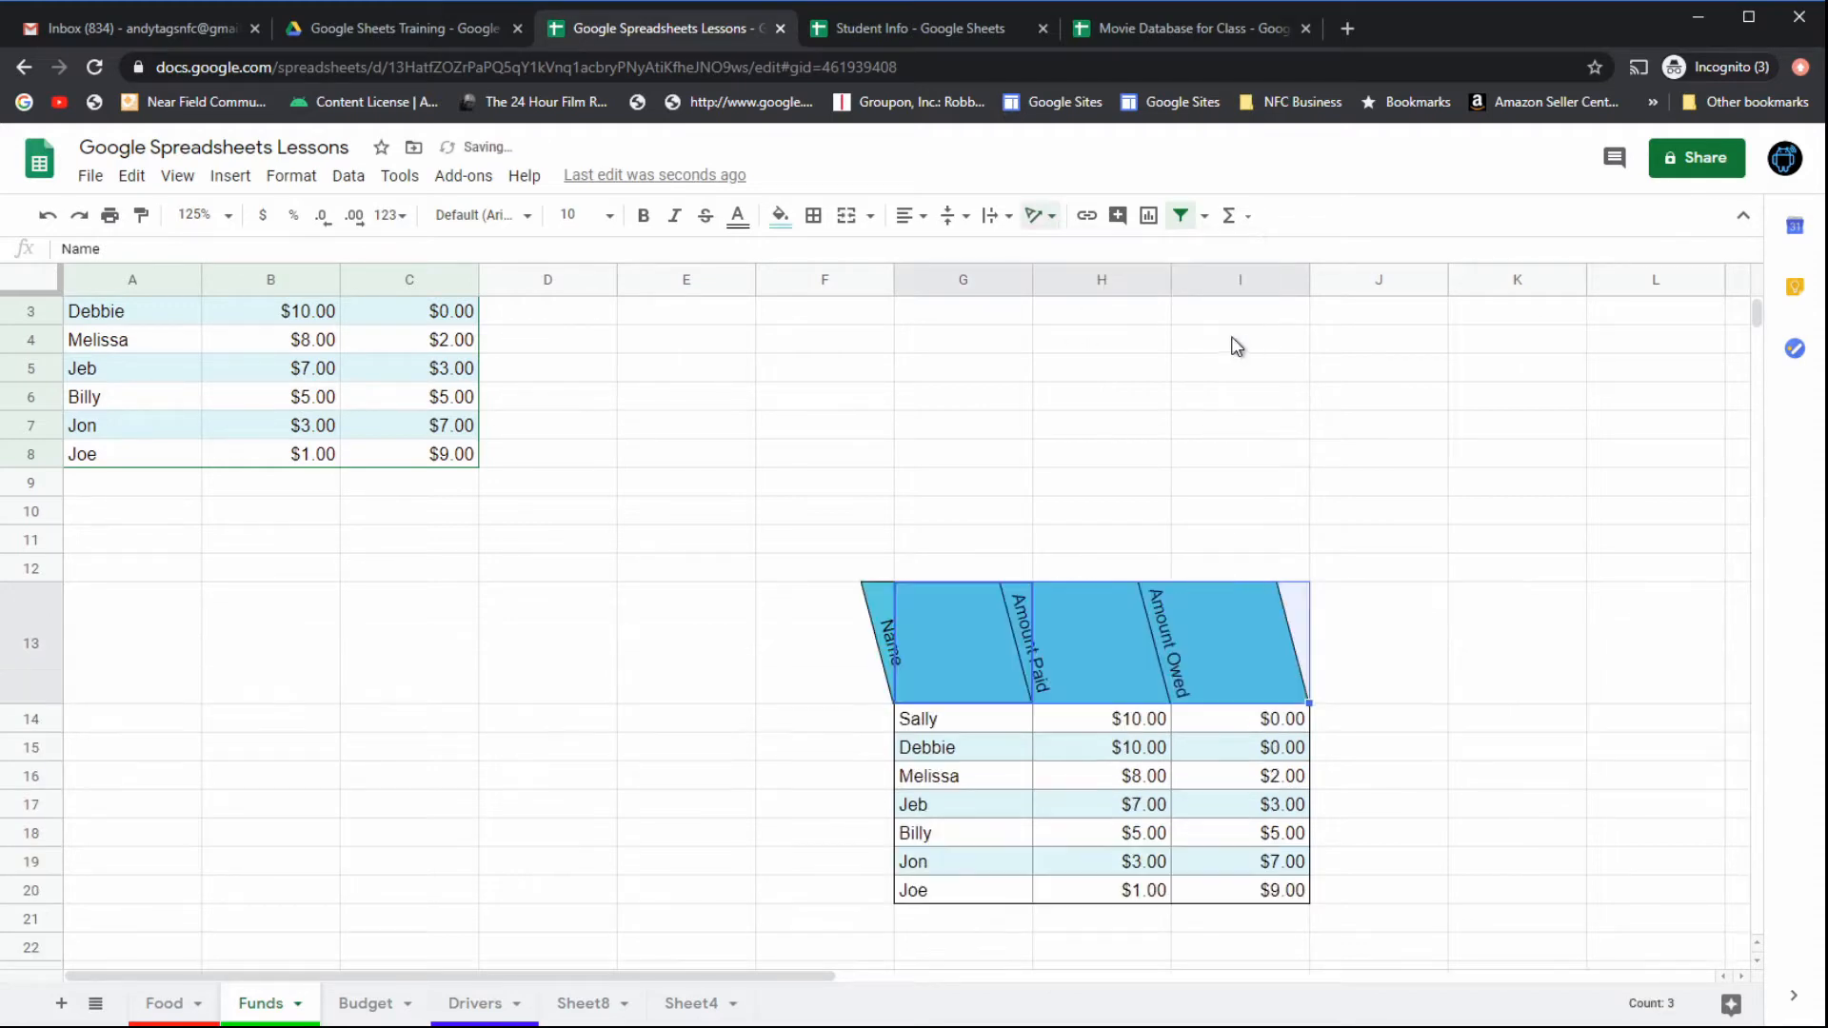
Step: Center the rotated header text in G13:I13 horizontally
click(960, 219)
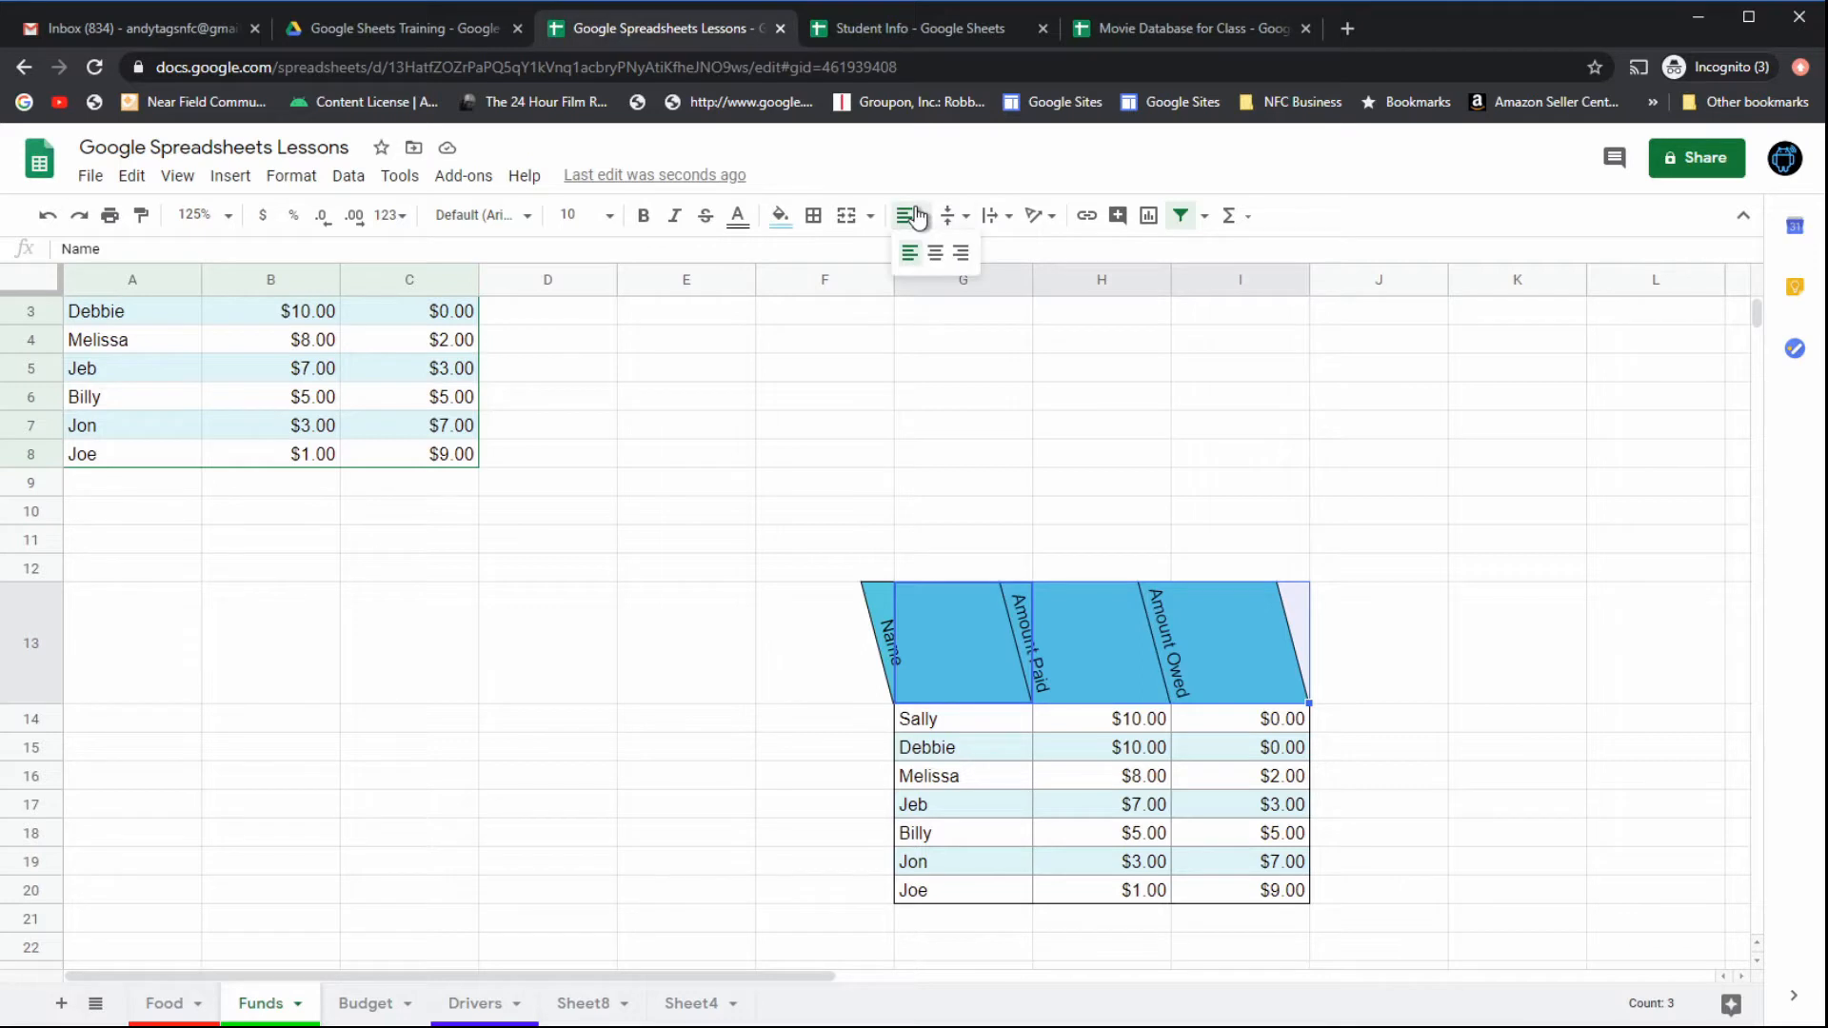
click(935, 250)
click(1443, 670)
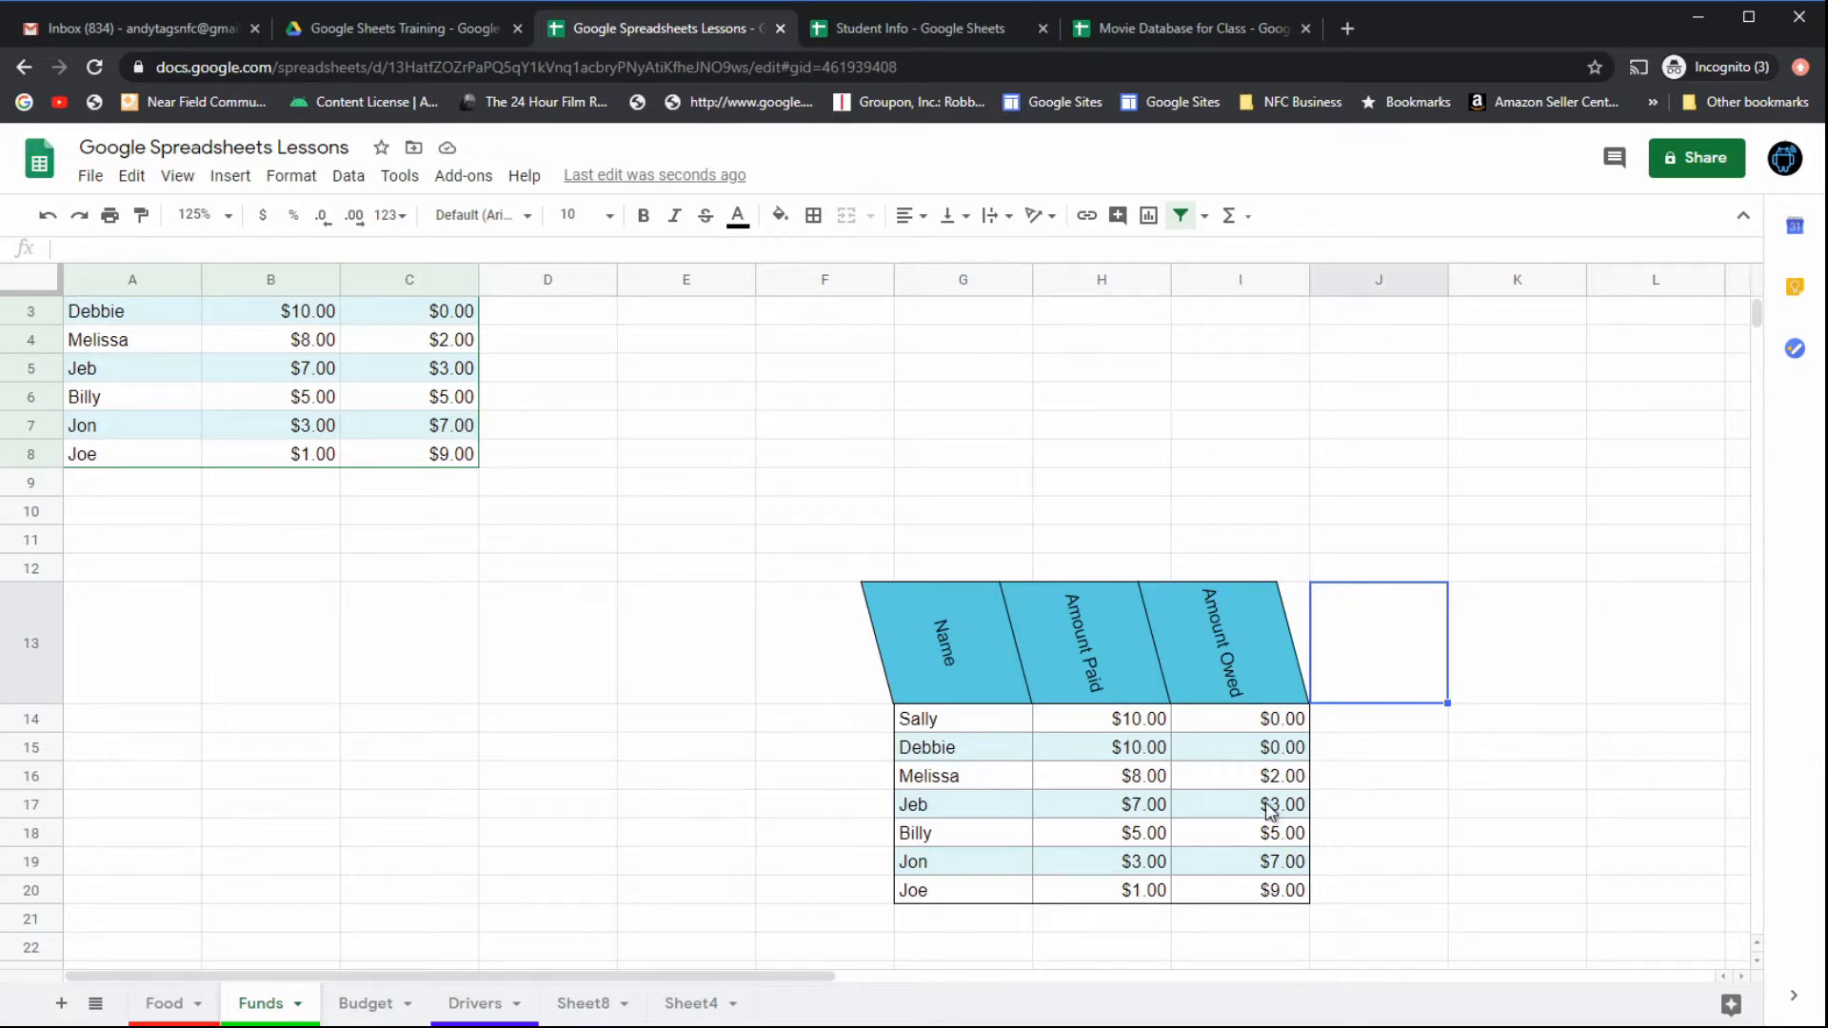
click(952, 648)
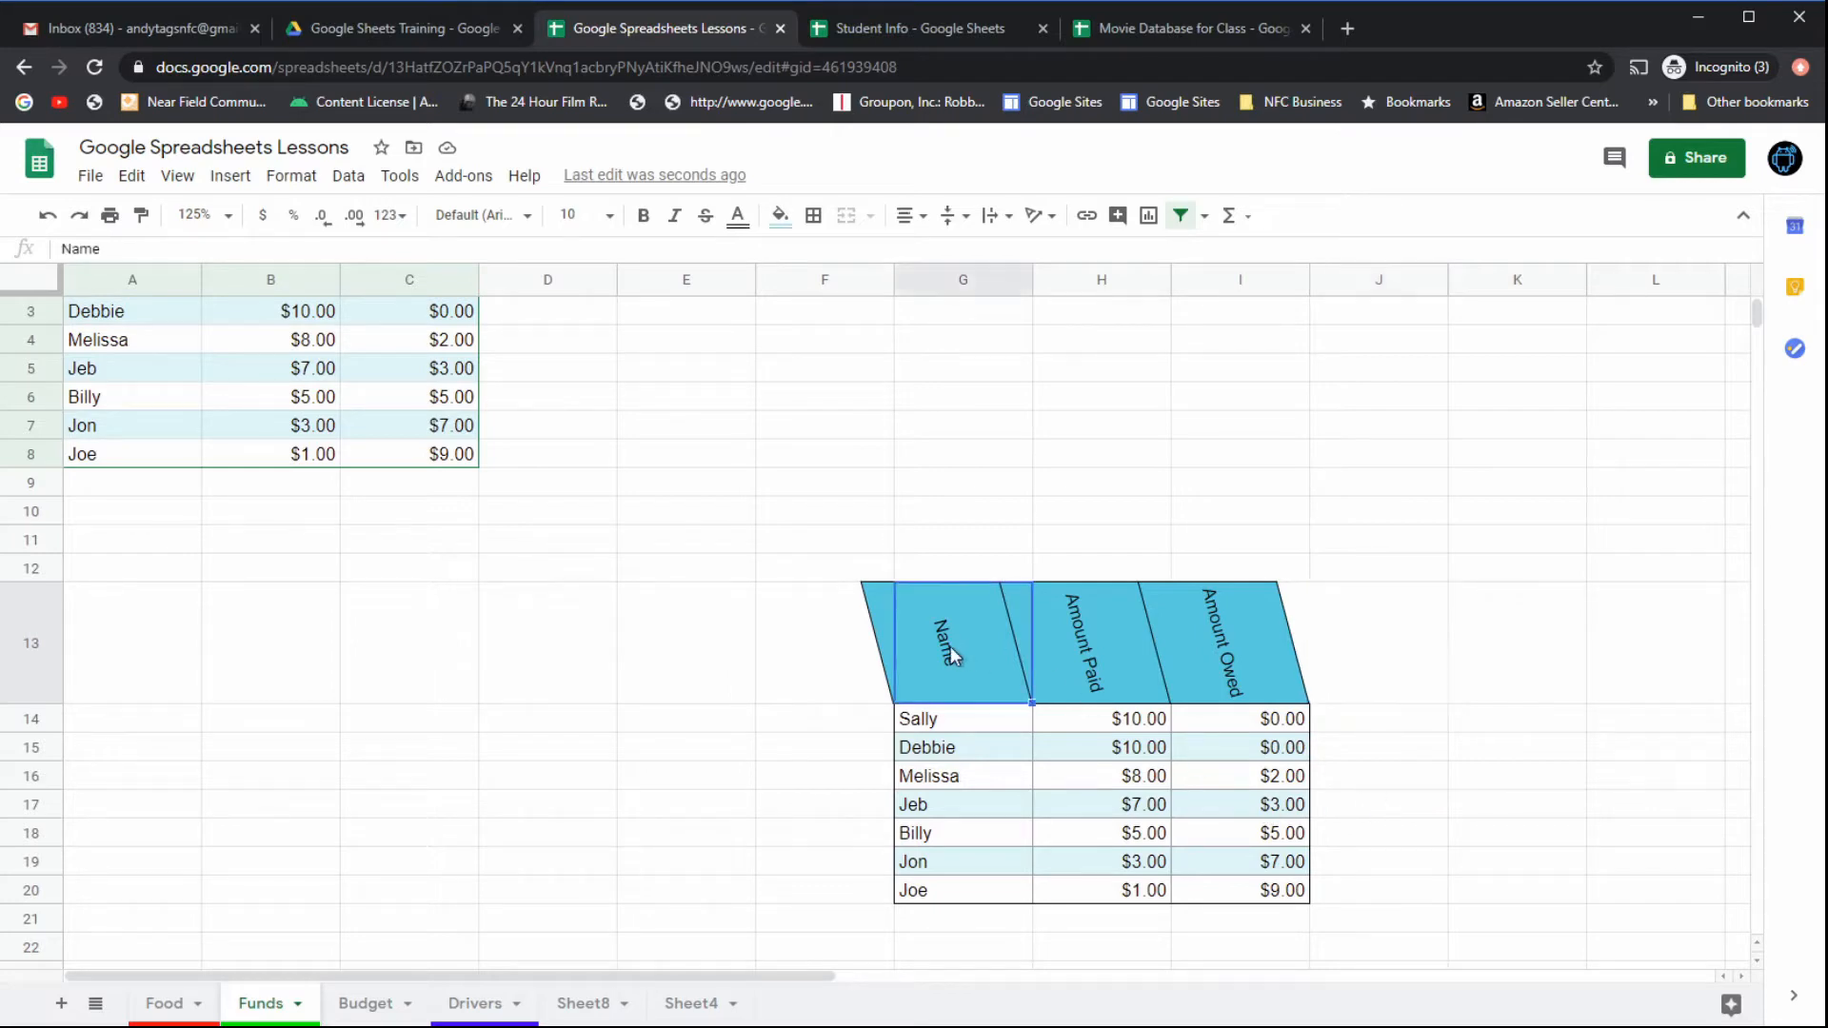
click(821, 728)
click(943, 640)
drag(942, 640, 1301, 630)
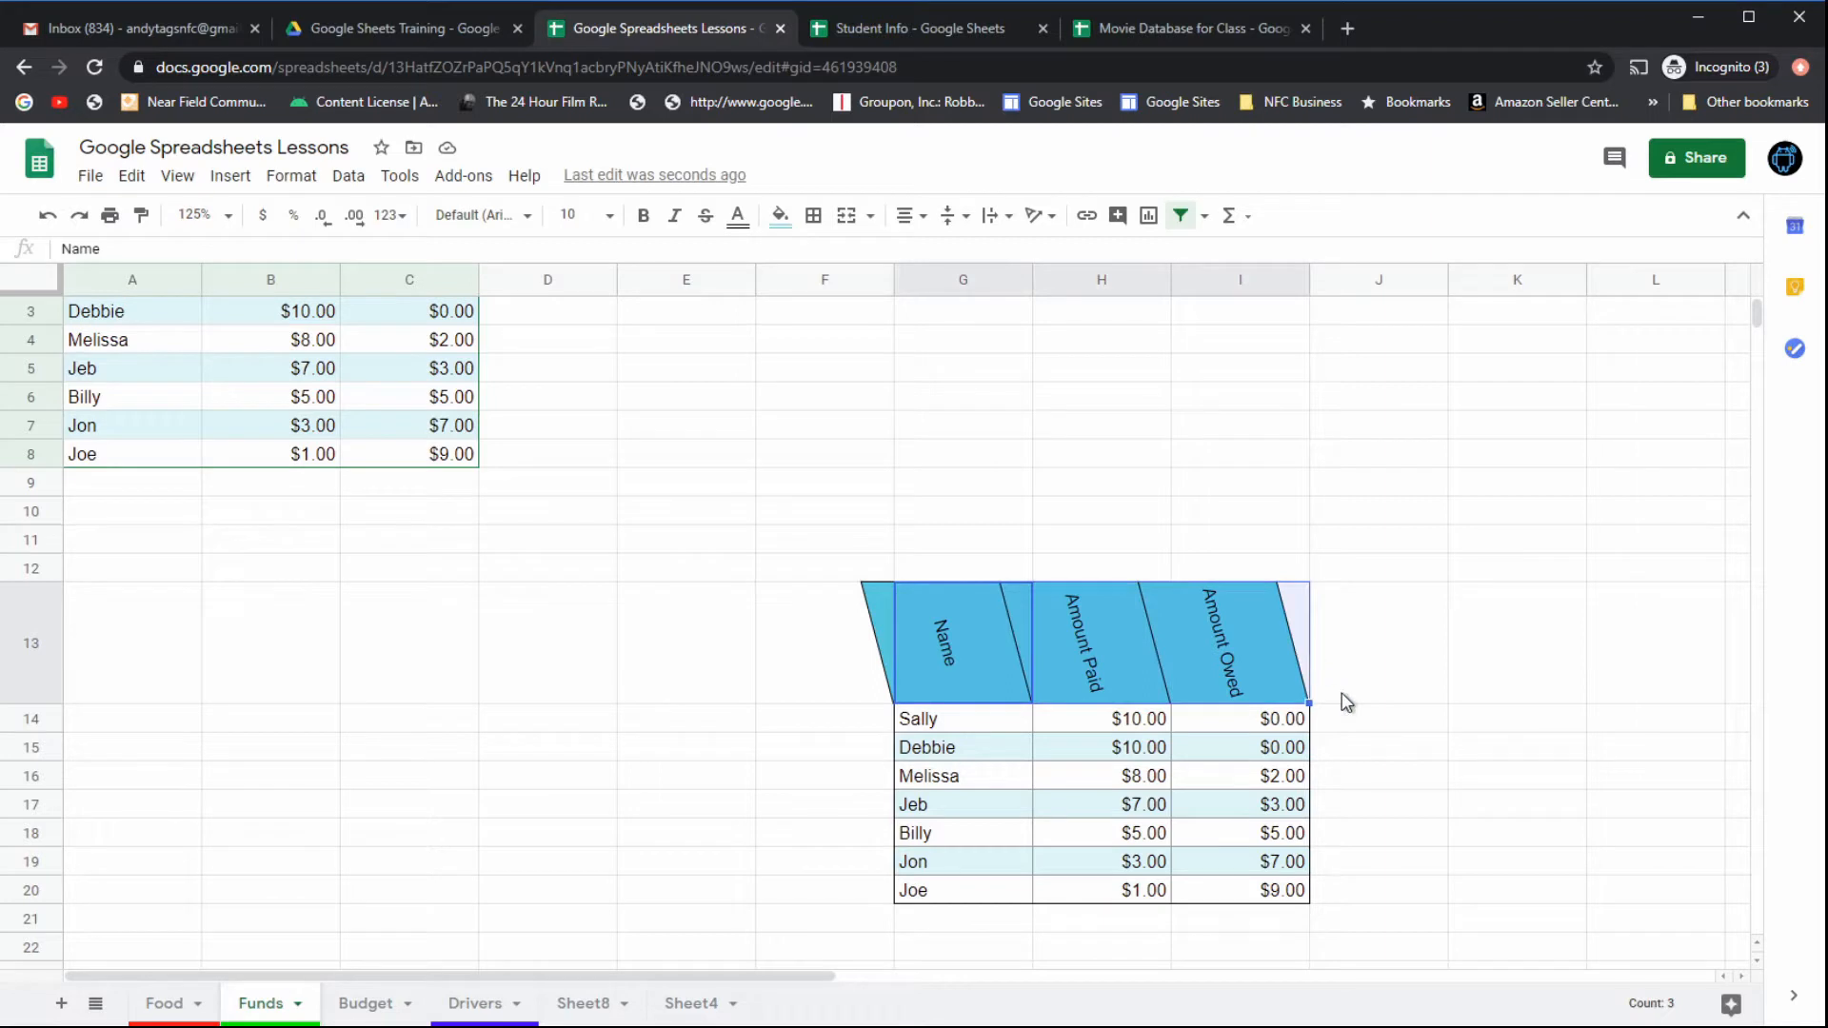
Step: Undo all the text rotation and alignment changes made to the headers in G13:I13
click(43, 218)
click(42, 221)
click(43, 221)
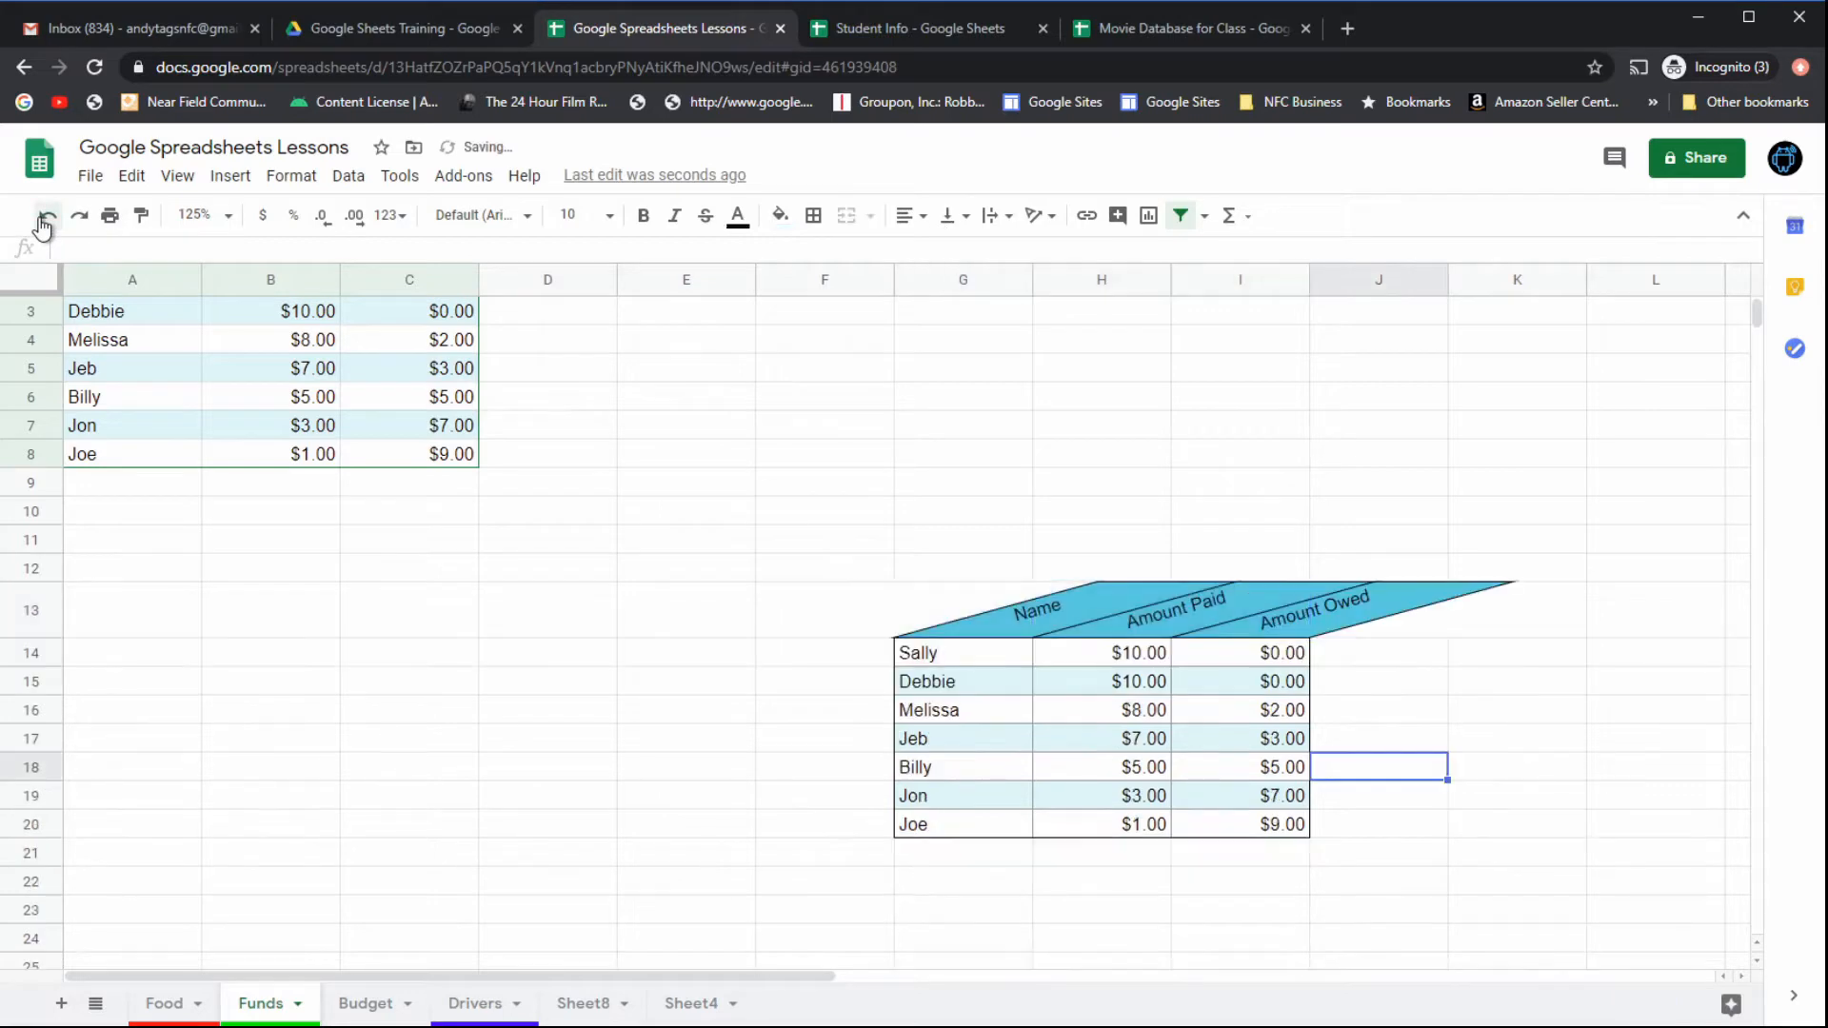
click(42, 221)
click(42, 221)
click(43, 221)
click(42, 221)
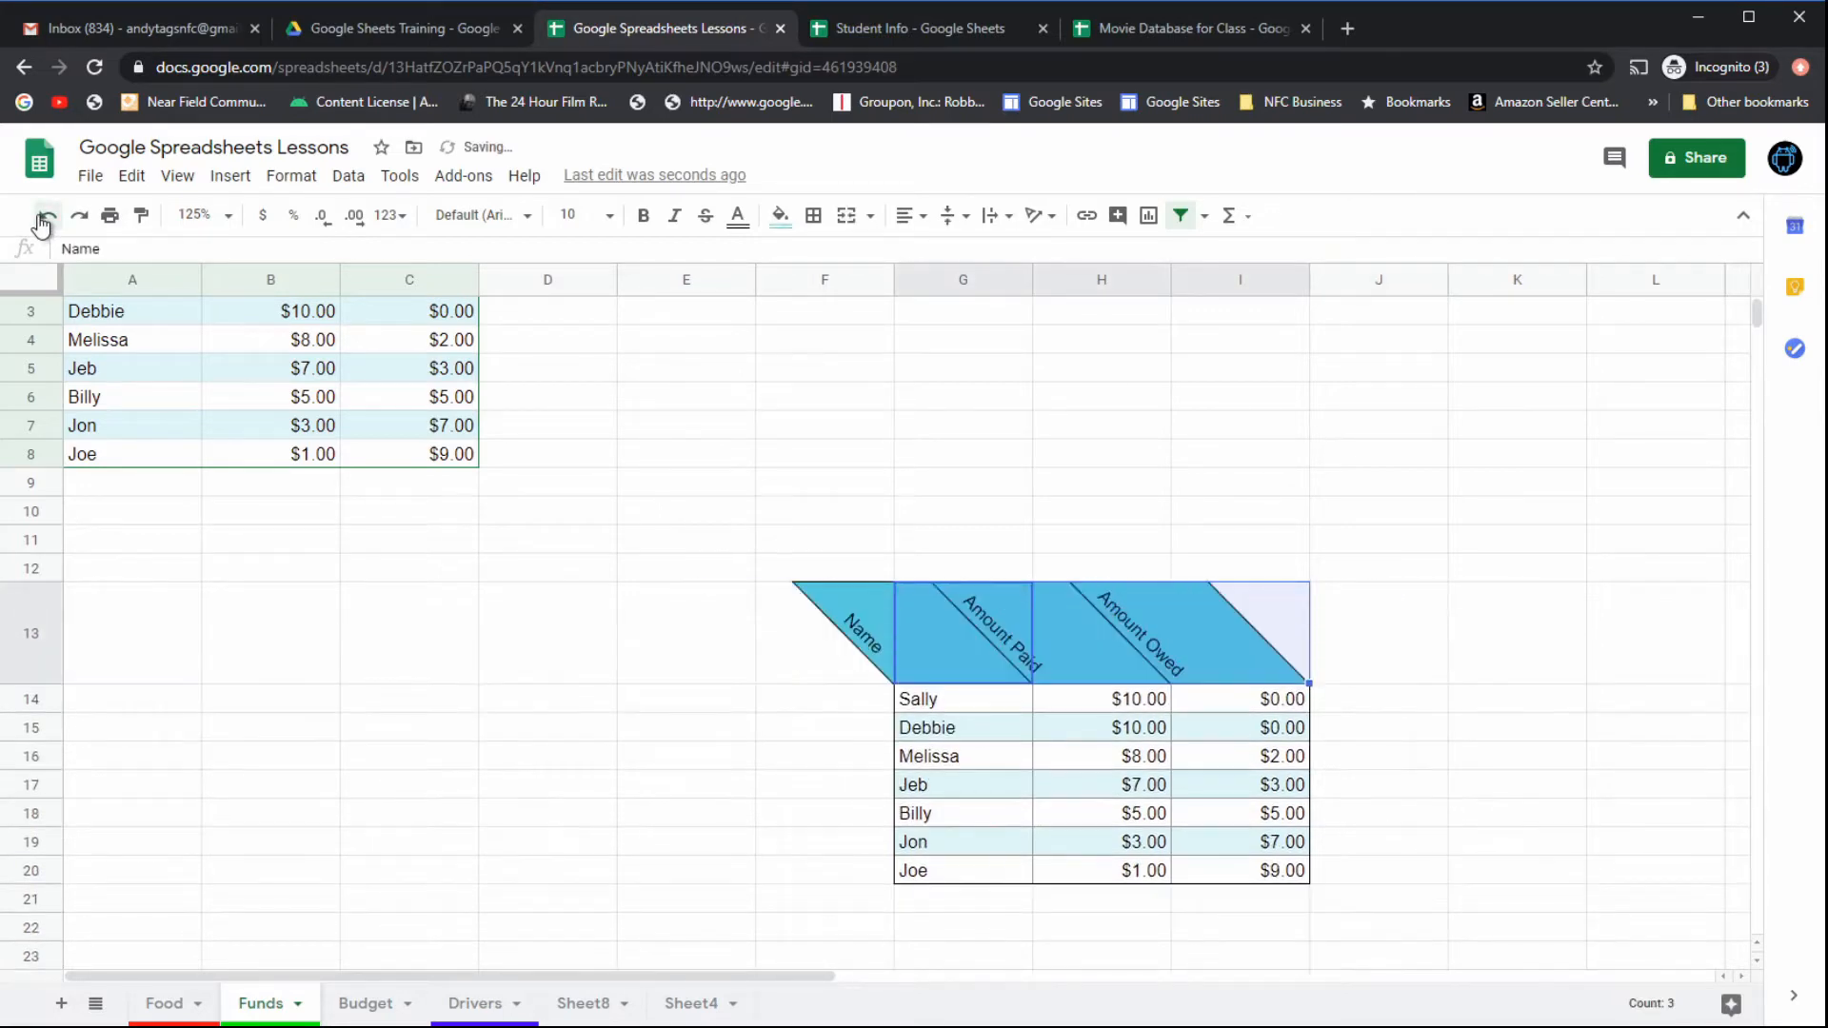
click(43, 221)
click(43, 221)
click(43, 221)
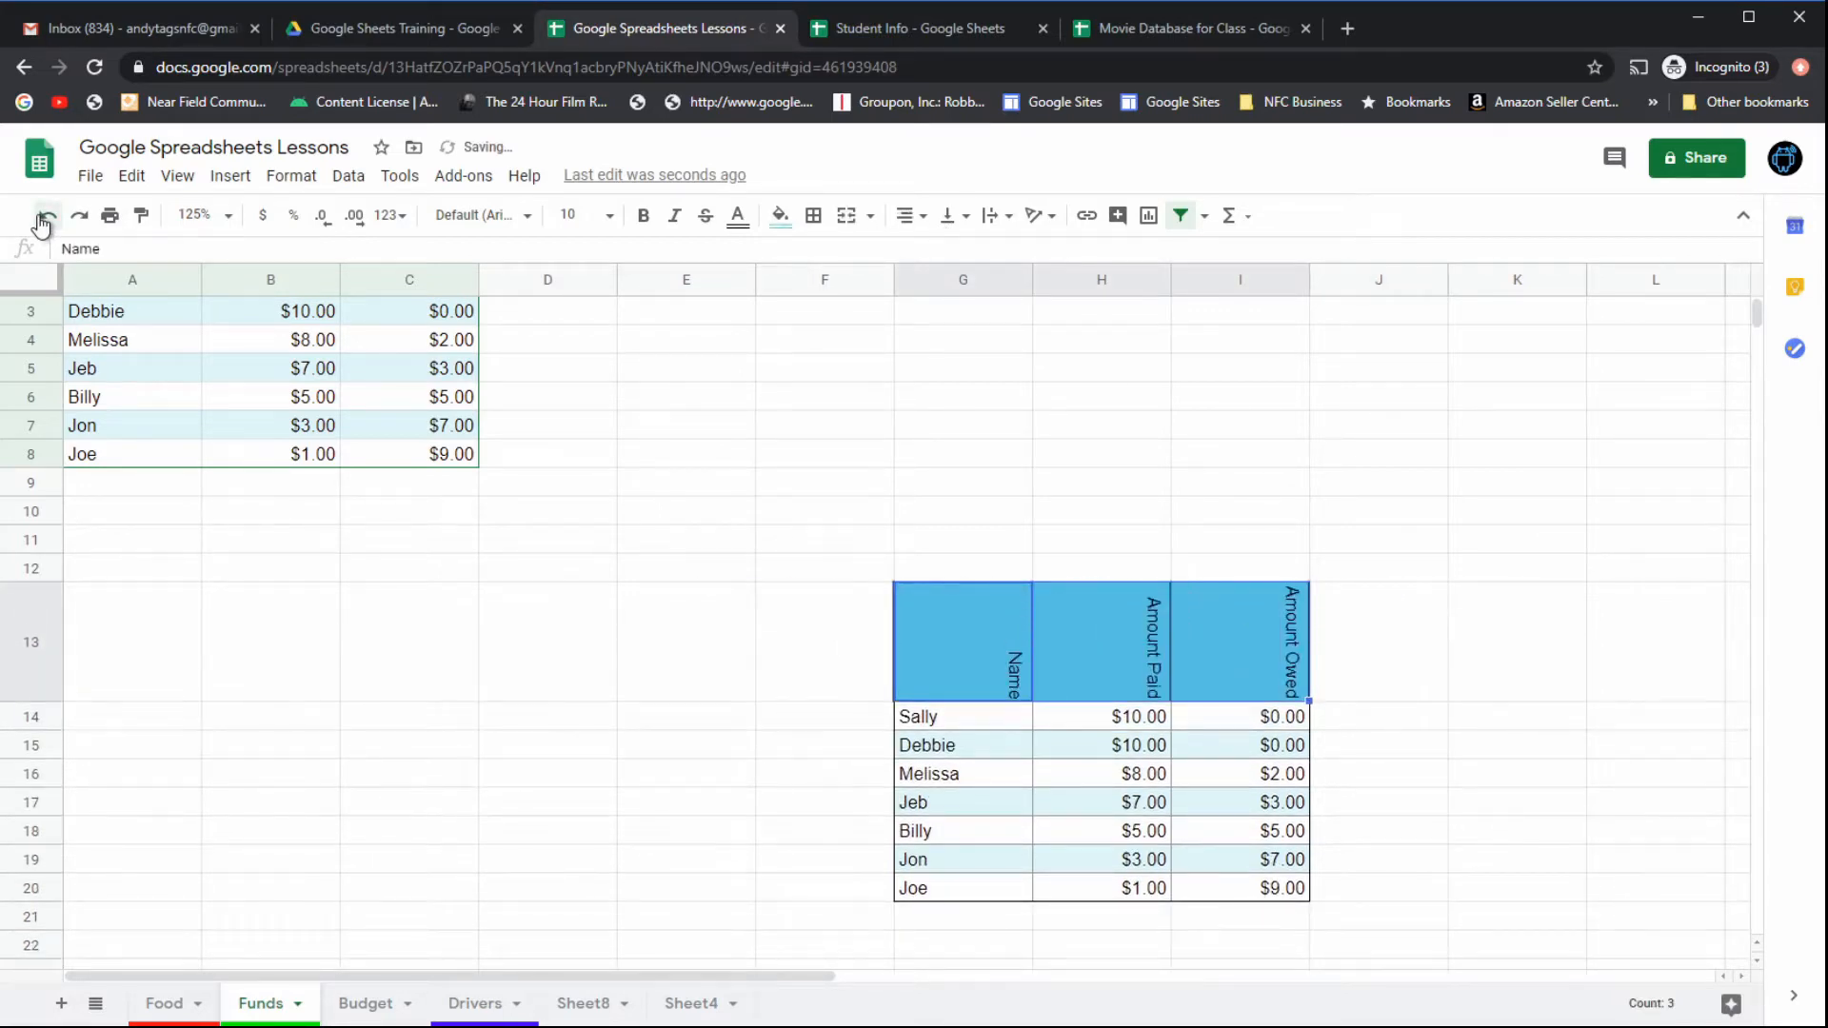
click(43, 221)
click(43, 221)
click(43, 221)
click(43, 221)
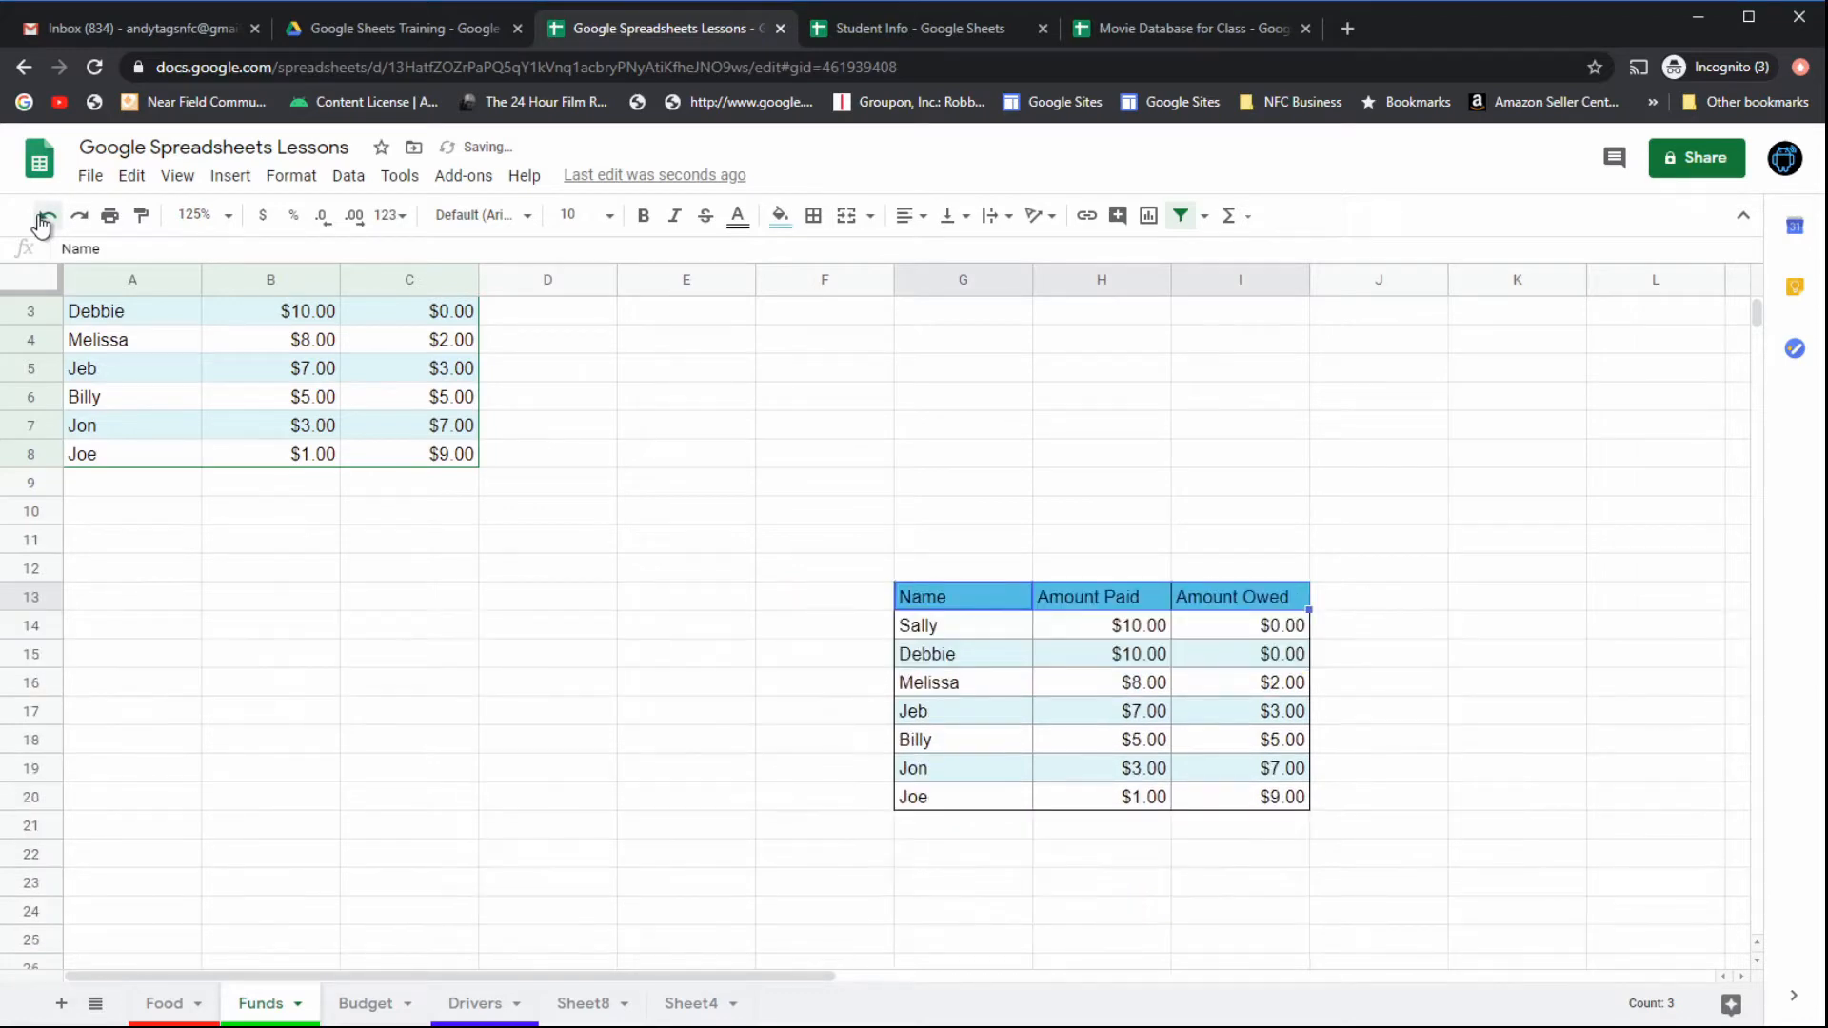
click(997, 450)
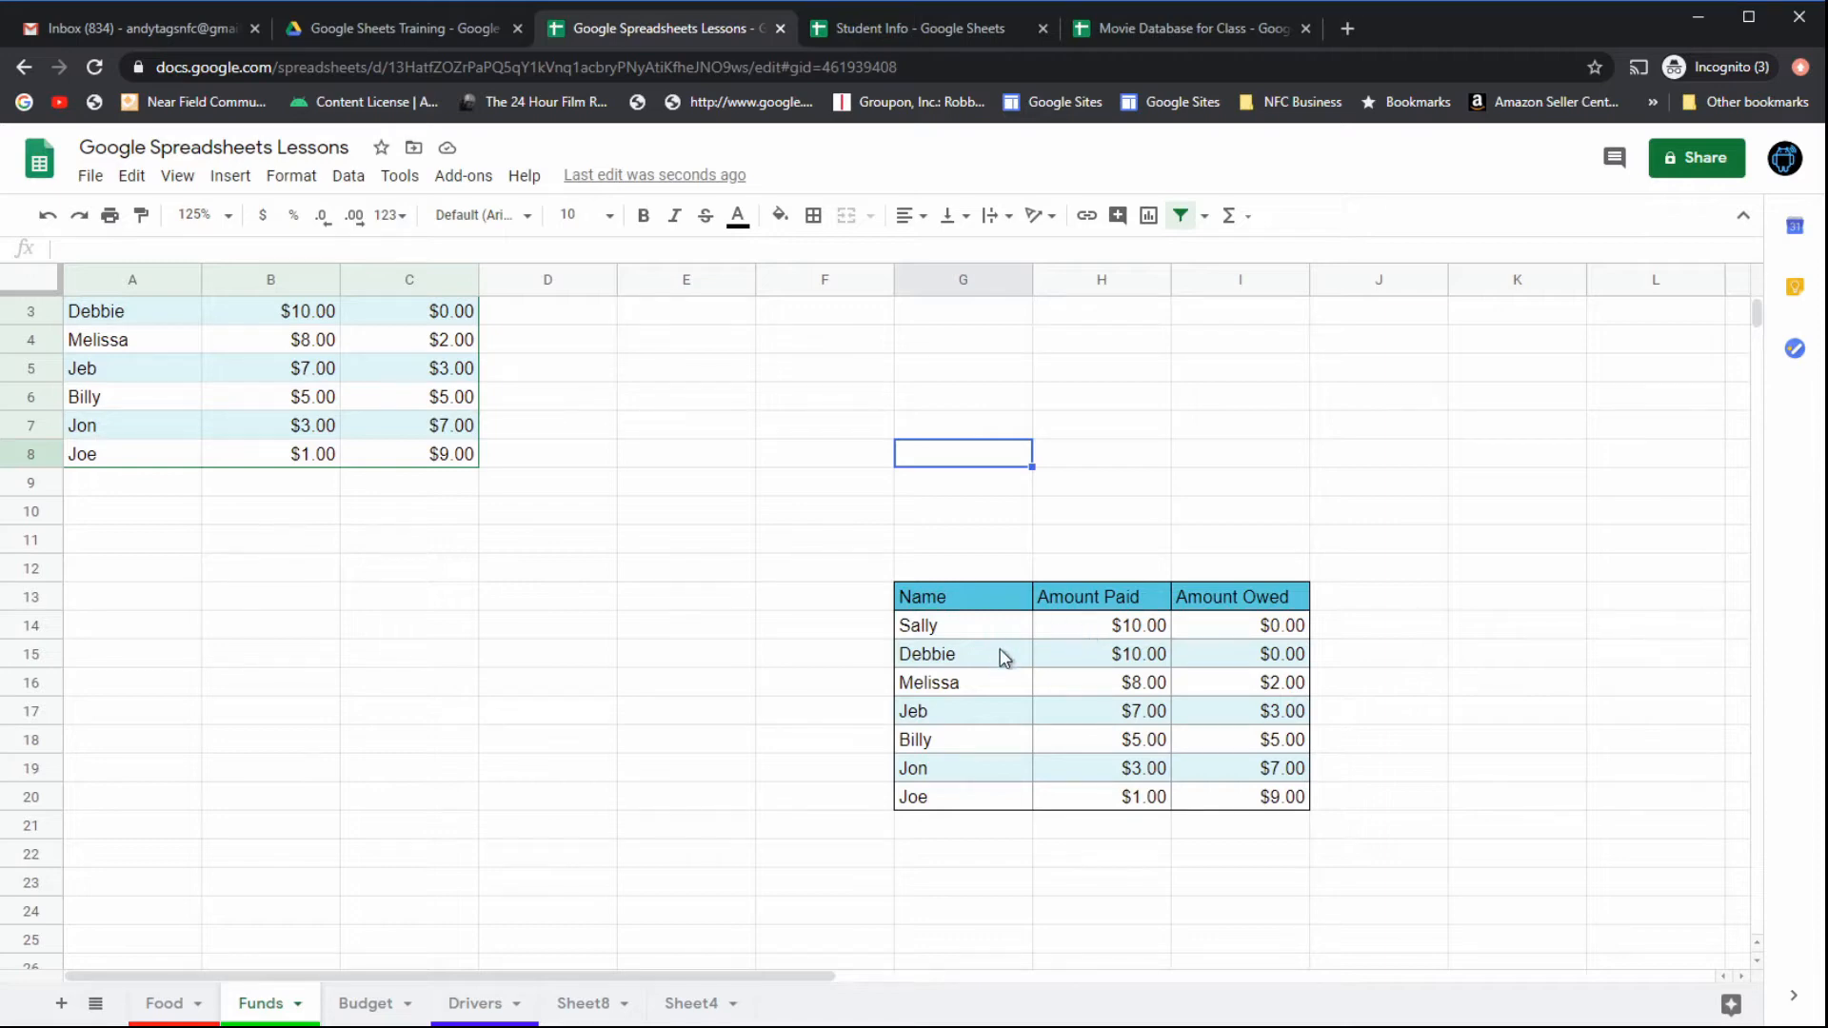
scroll(638, 651, up, 1)
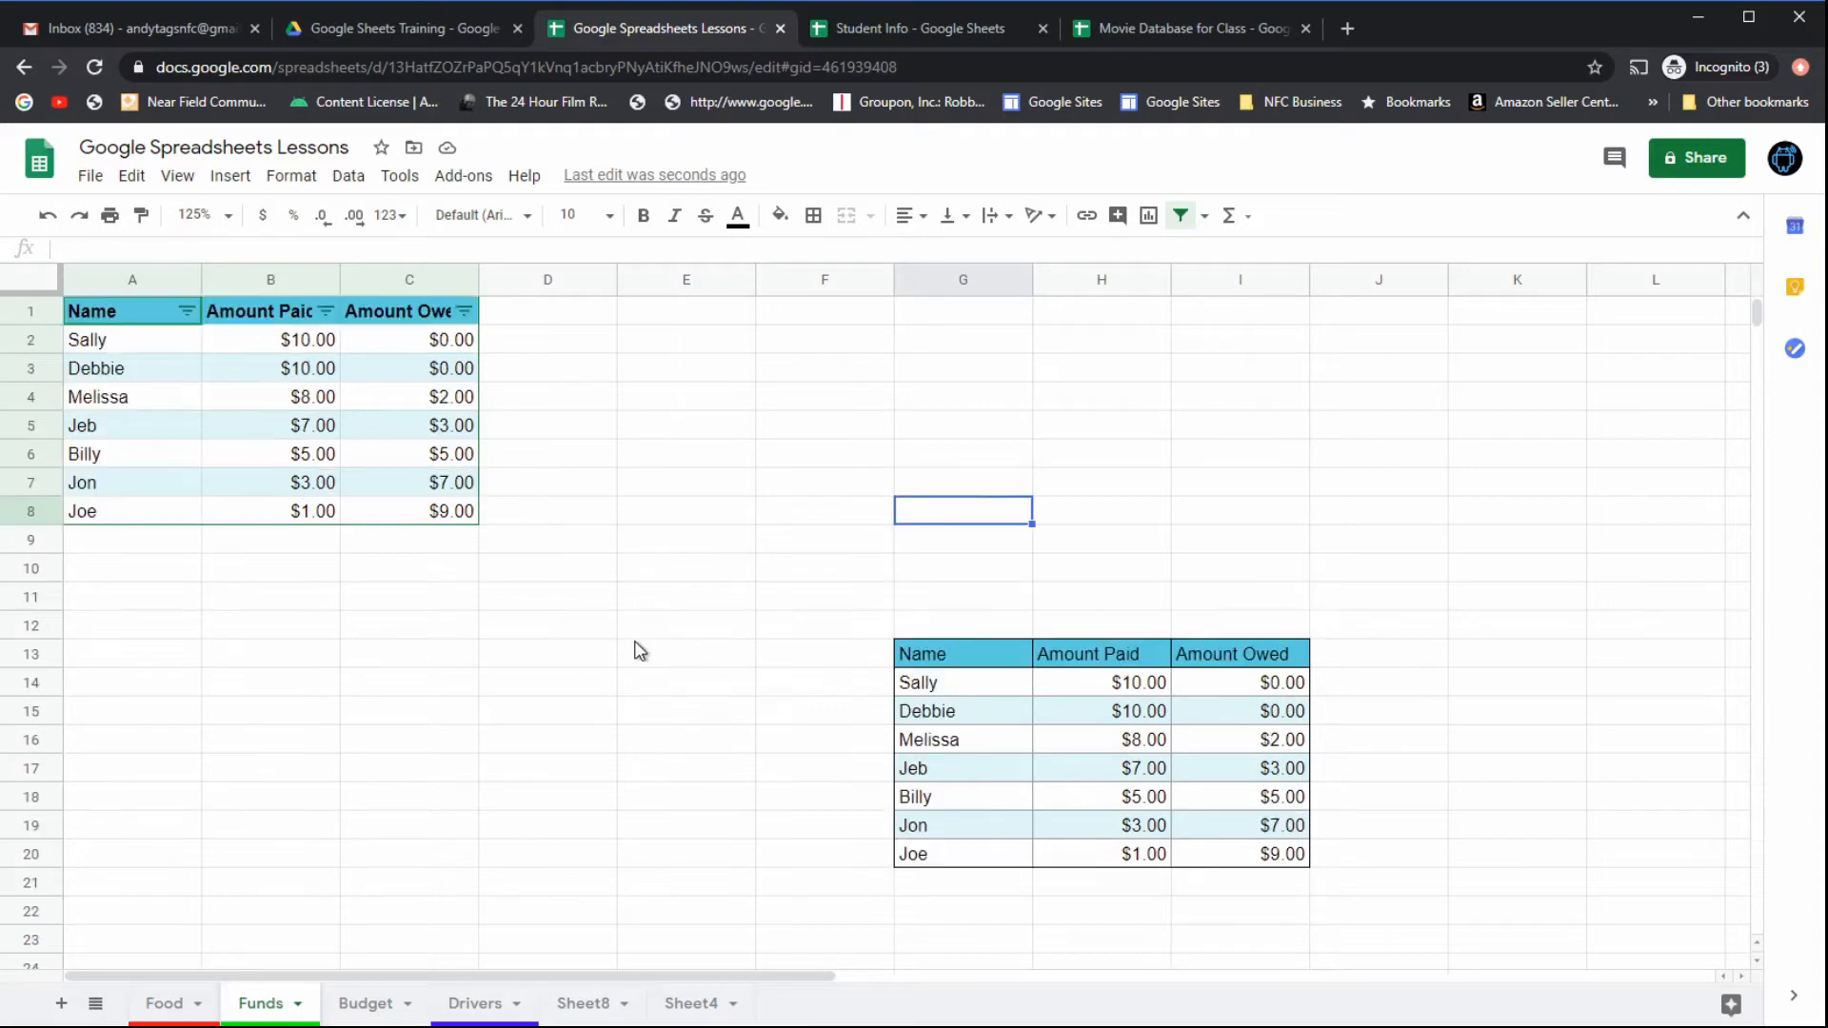
click(719, 543)
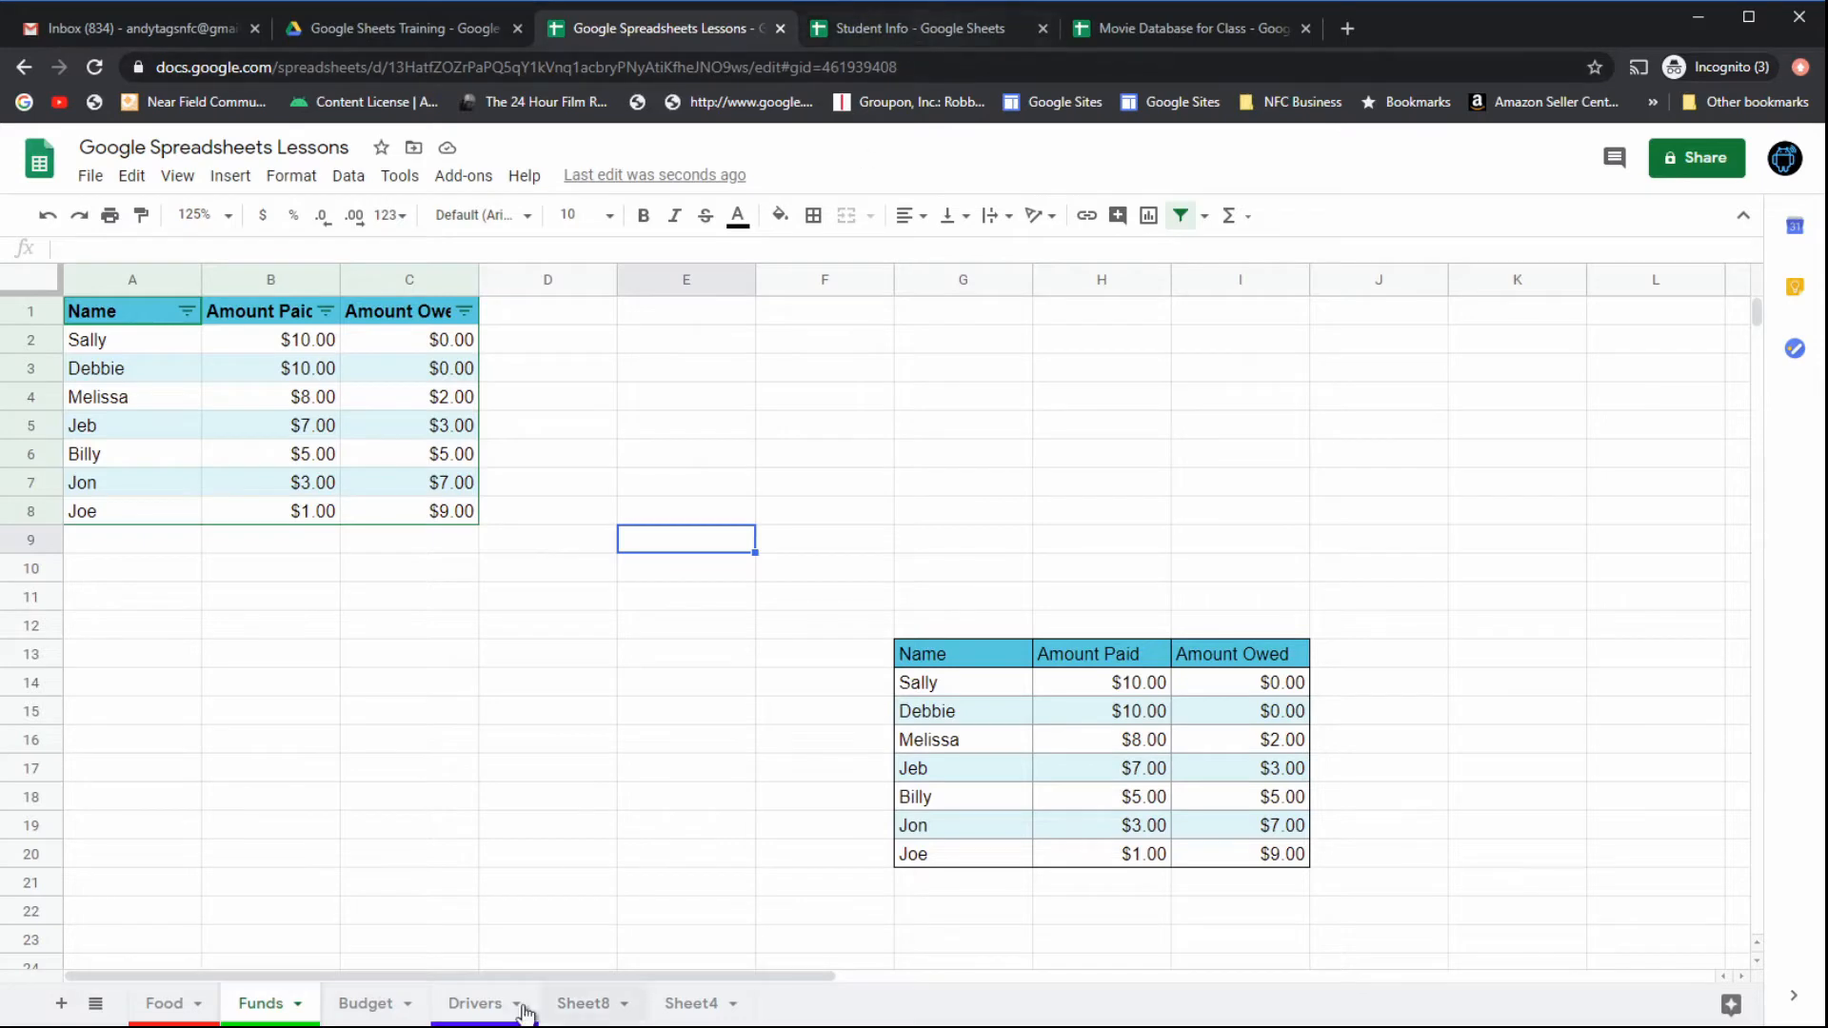
Step: Apply alternating colors to A1:C4 on the Drivers sheet, with no header and the light yellow default style
click(361, 1003)
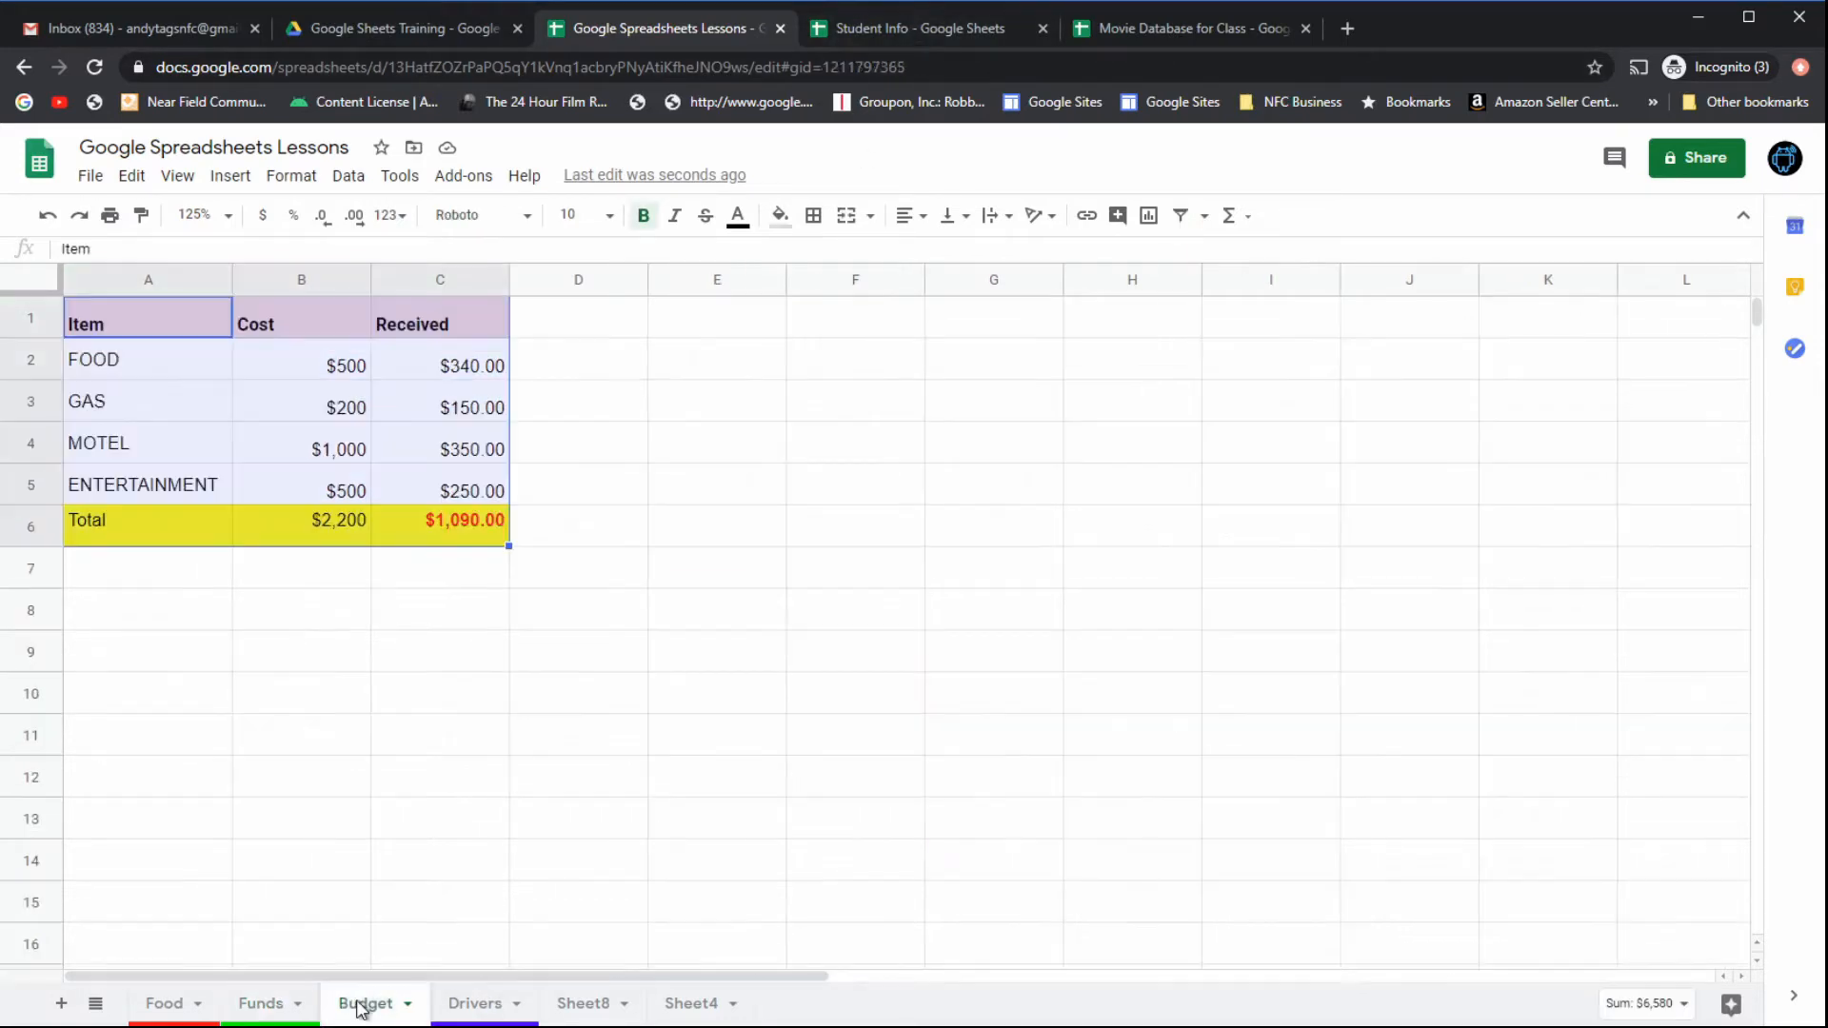
click(464, 1017)
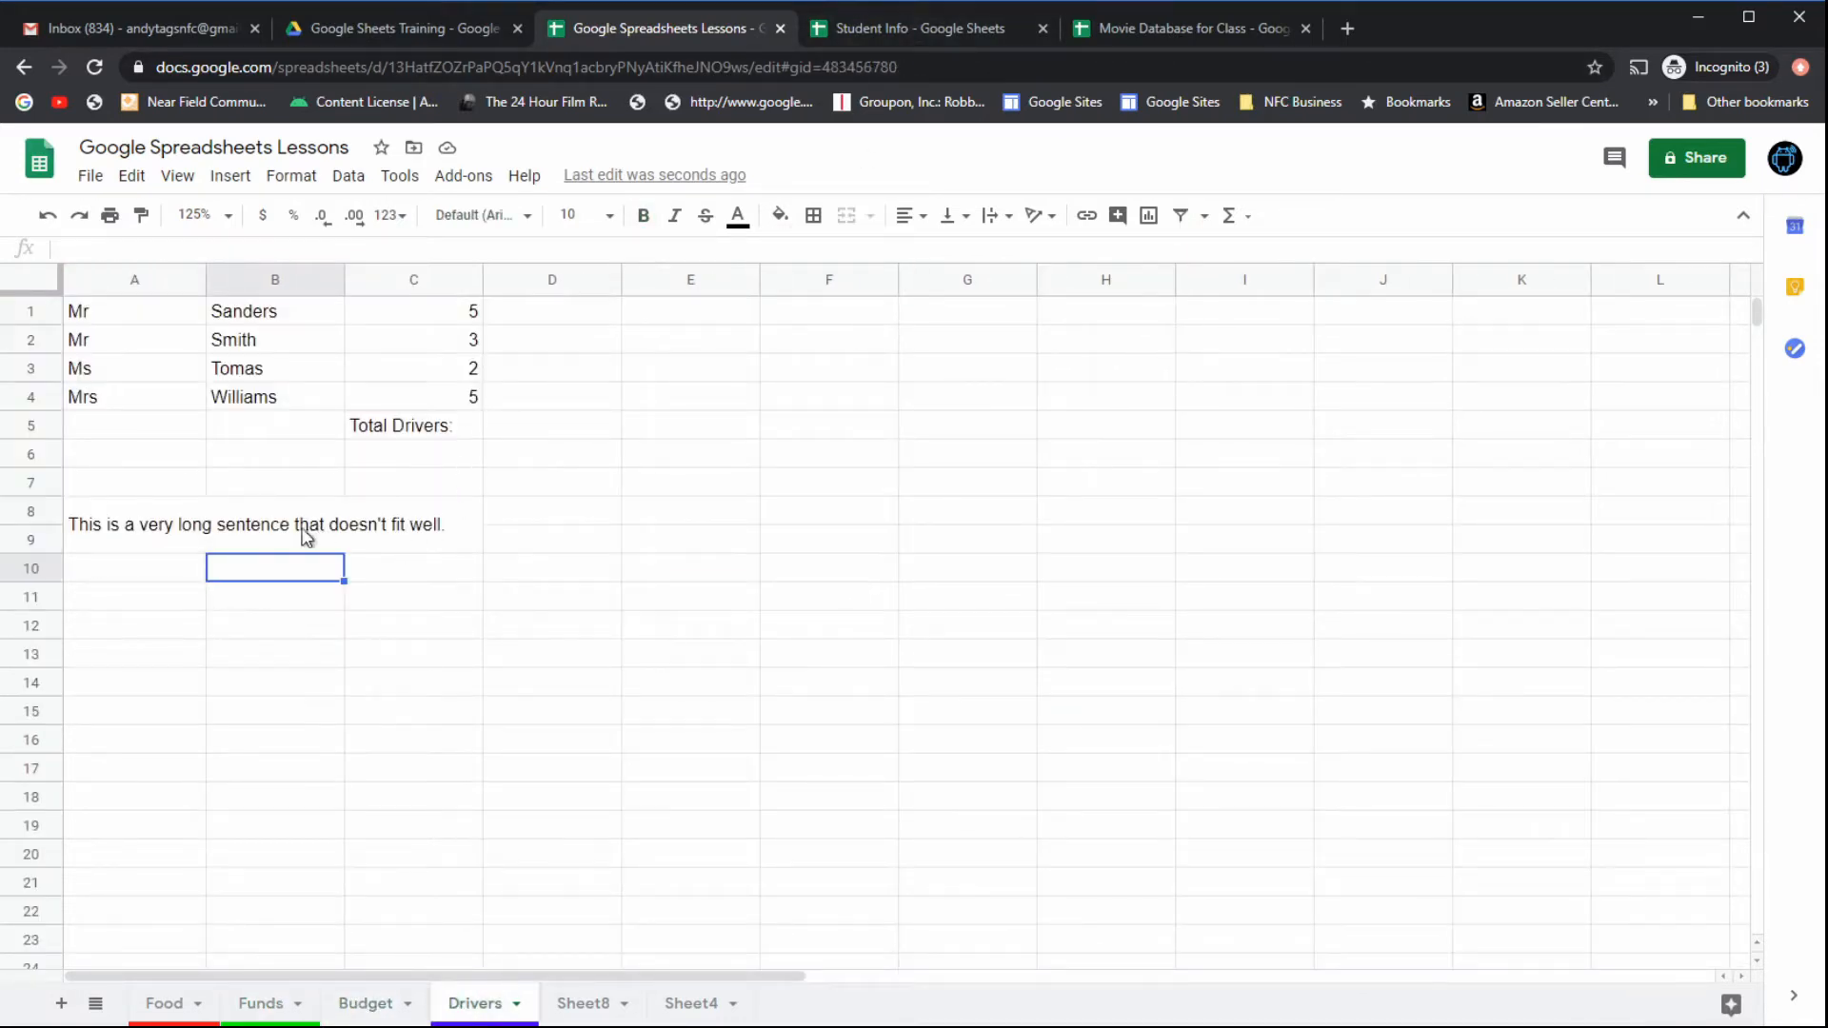
drag(134, 319, 434, 398)
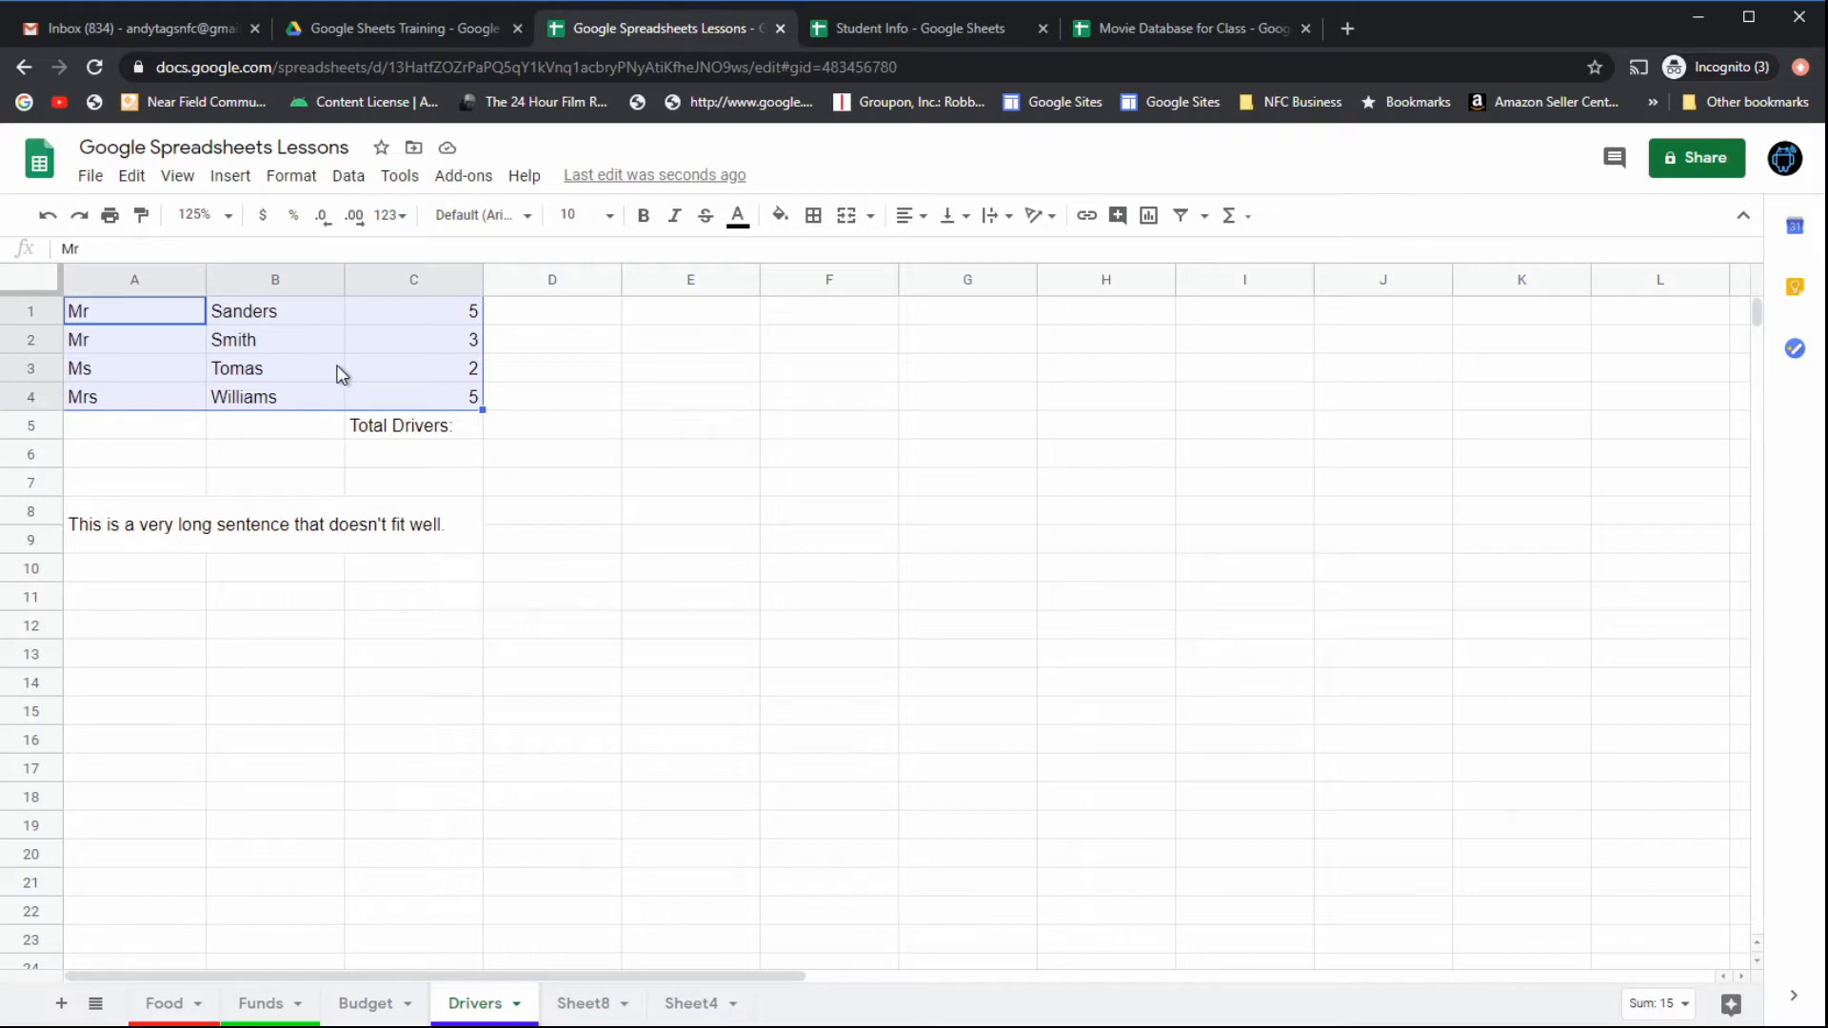
click(284, 183)
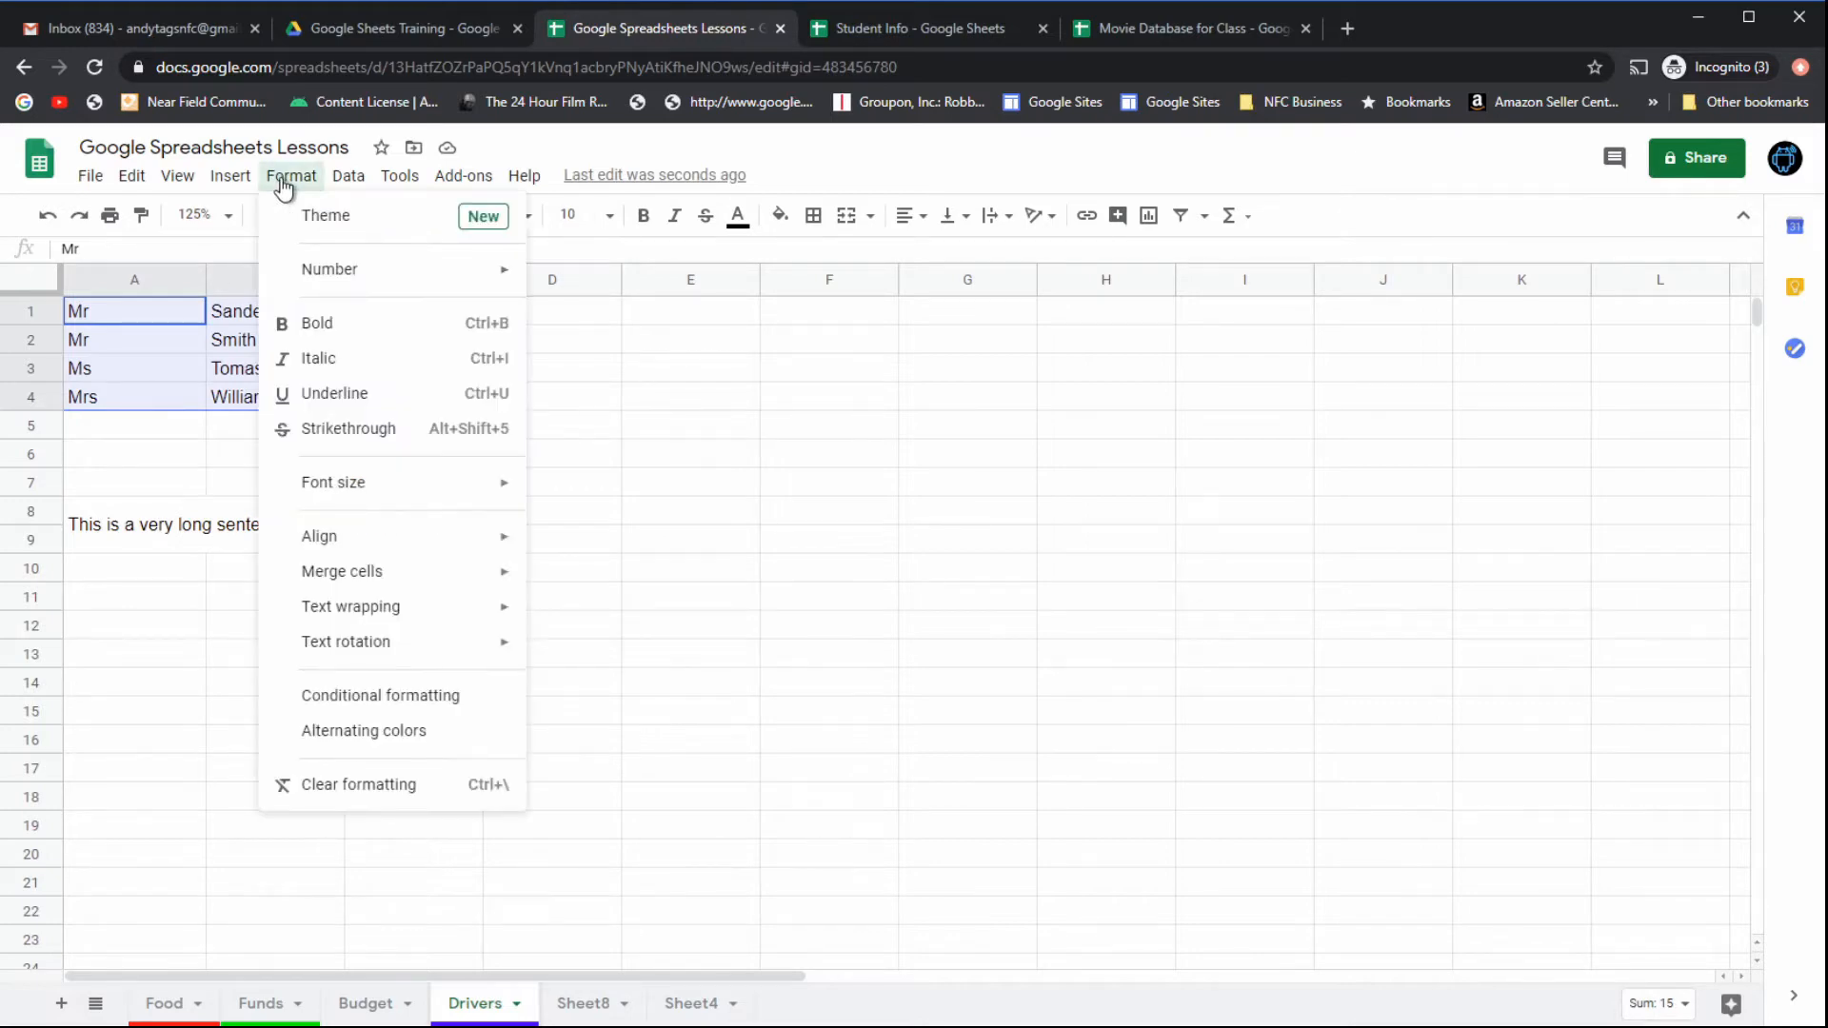
click(385, 731)
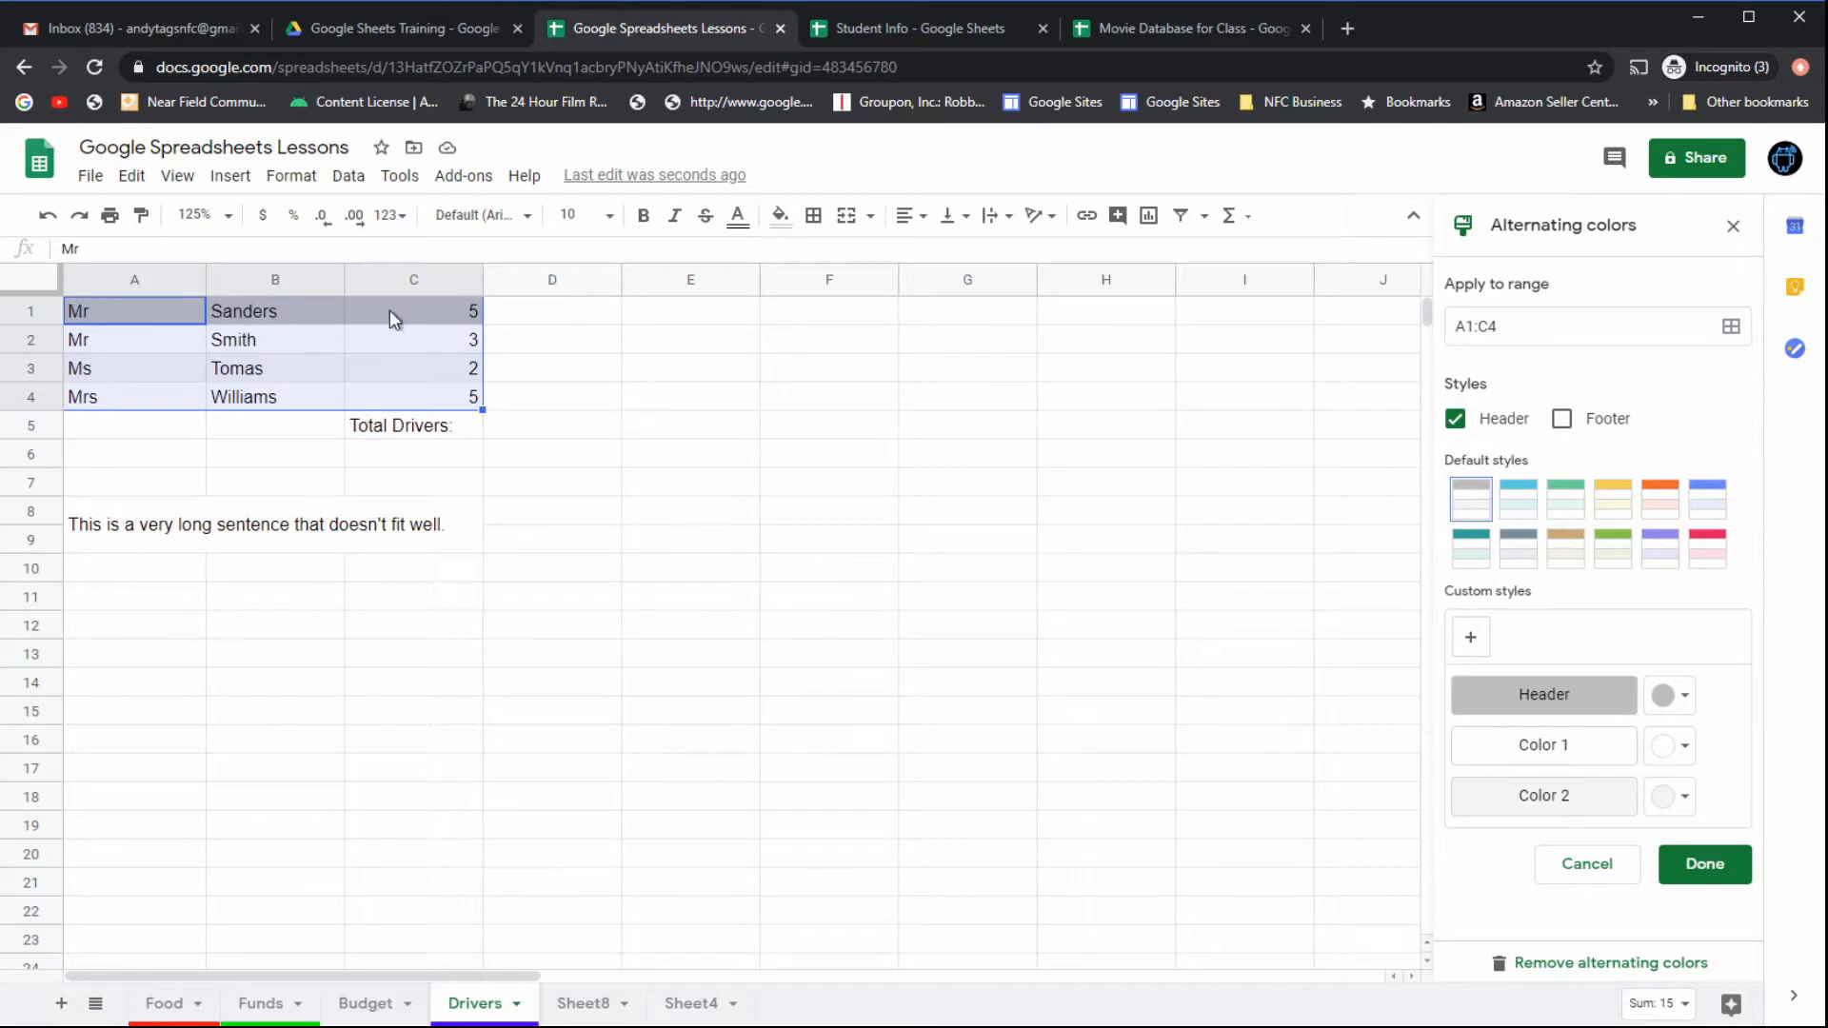
click(1456, 420)
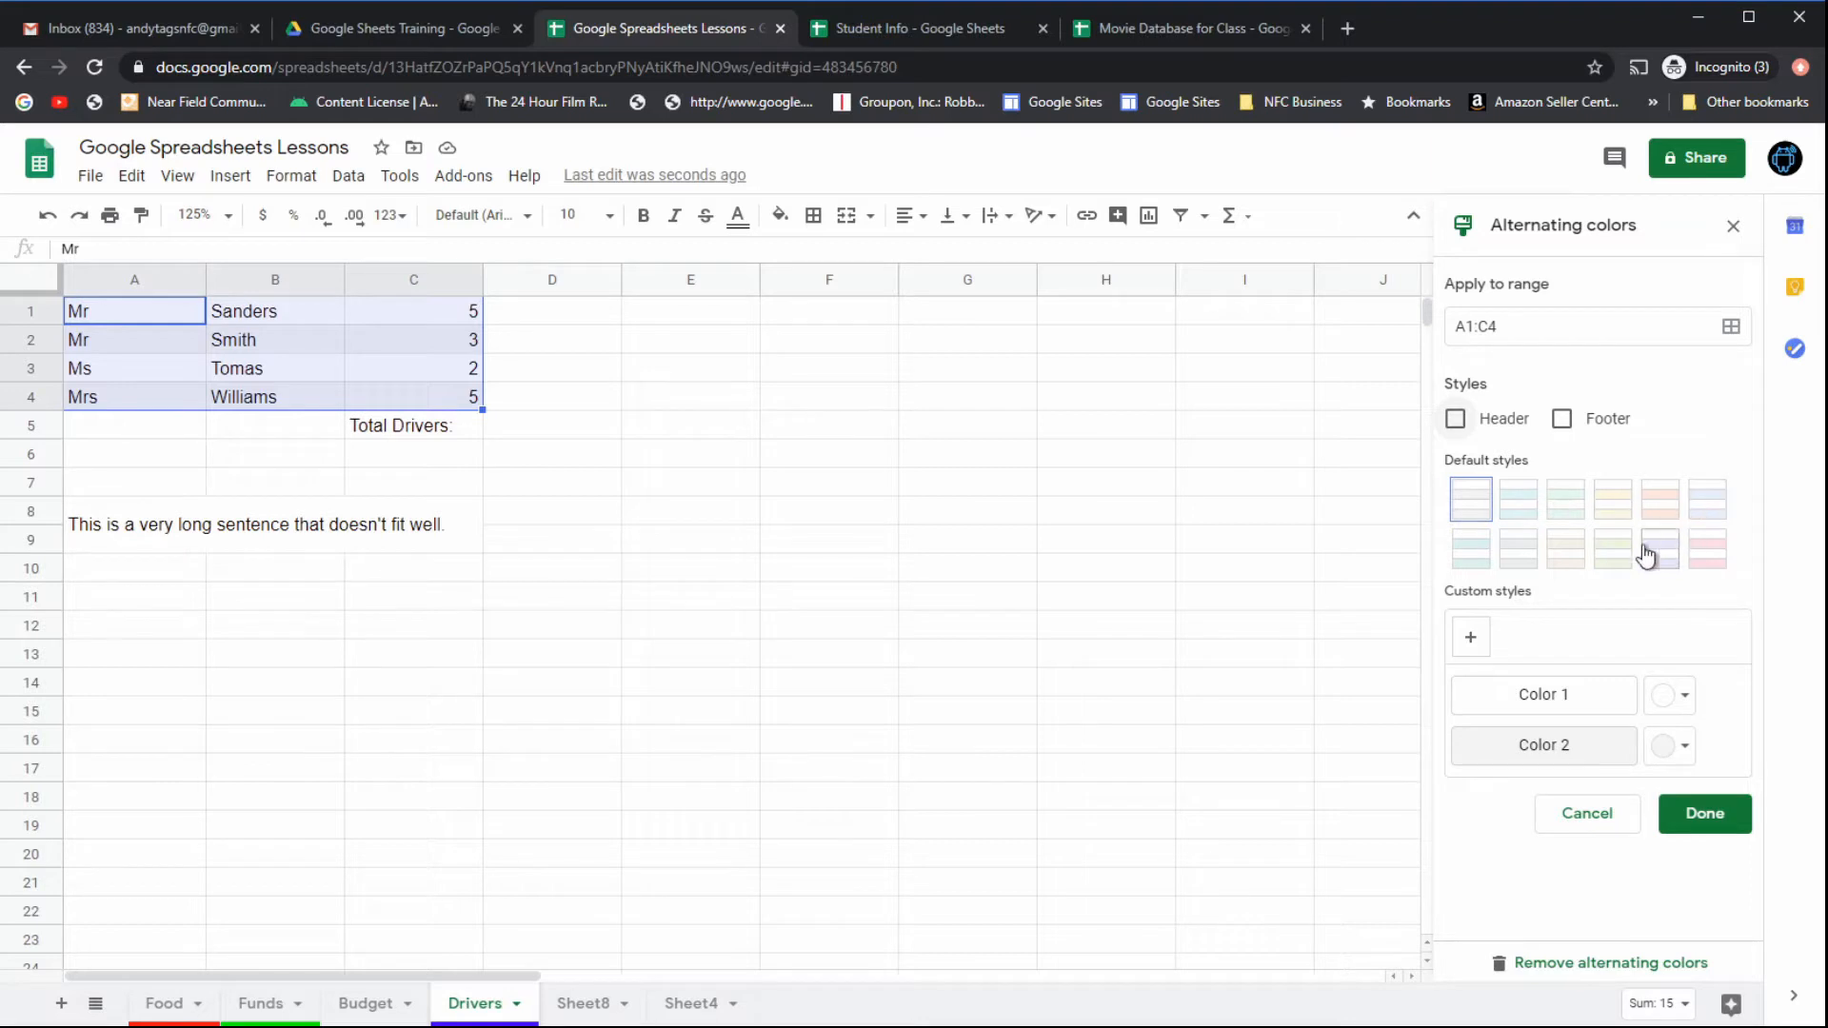
click(1612, 512)
click(1711, 814)
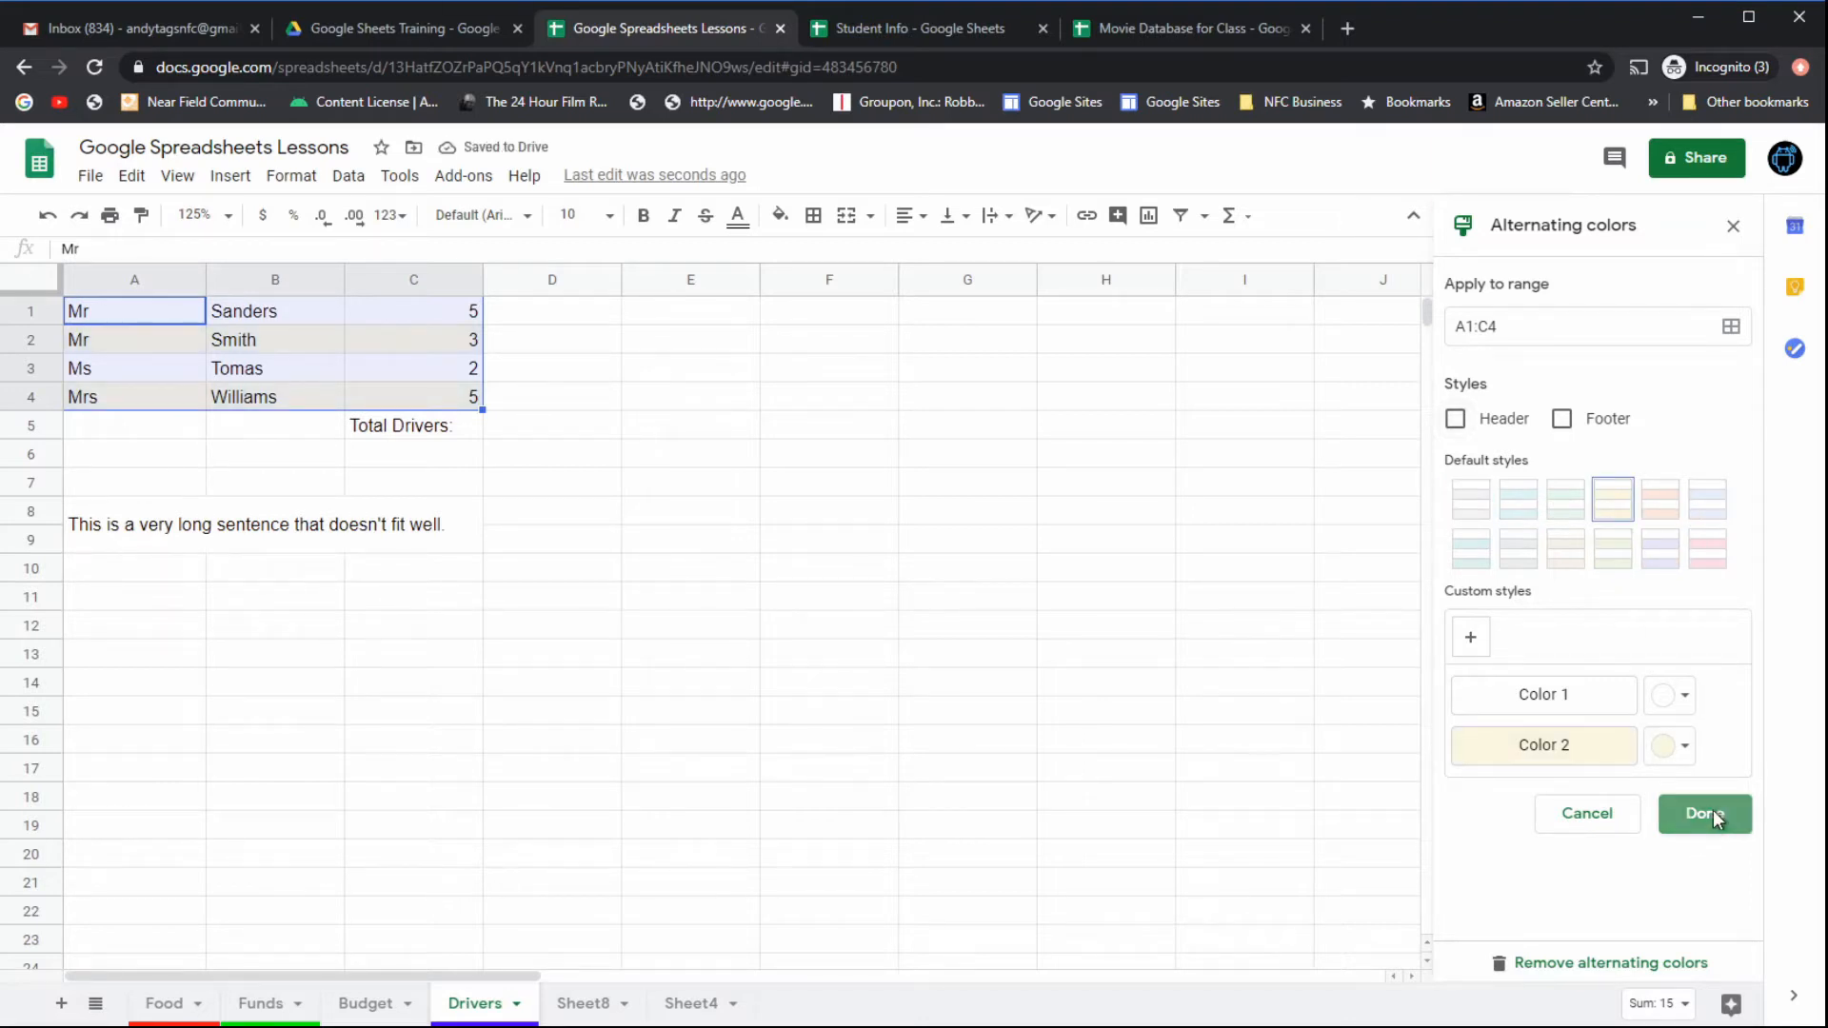
click(721, 488)
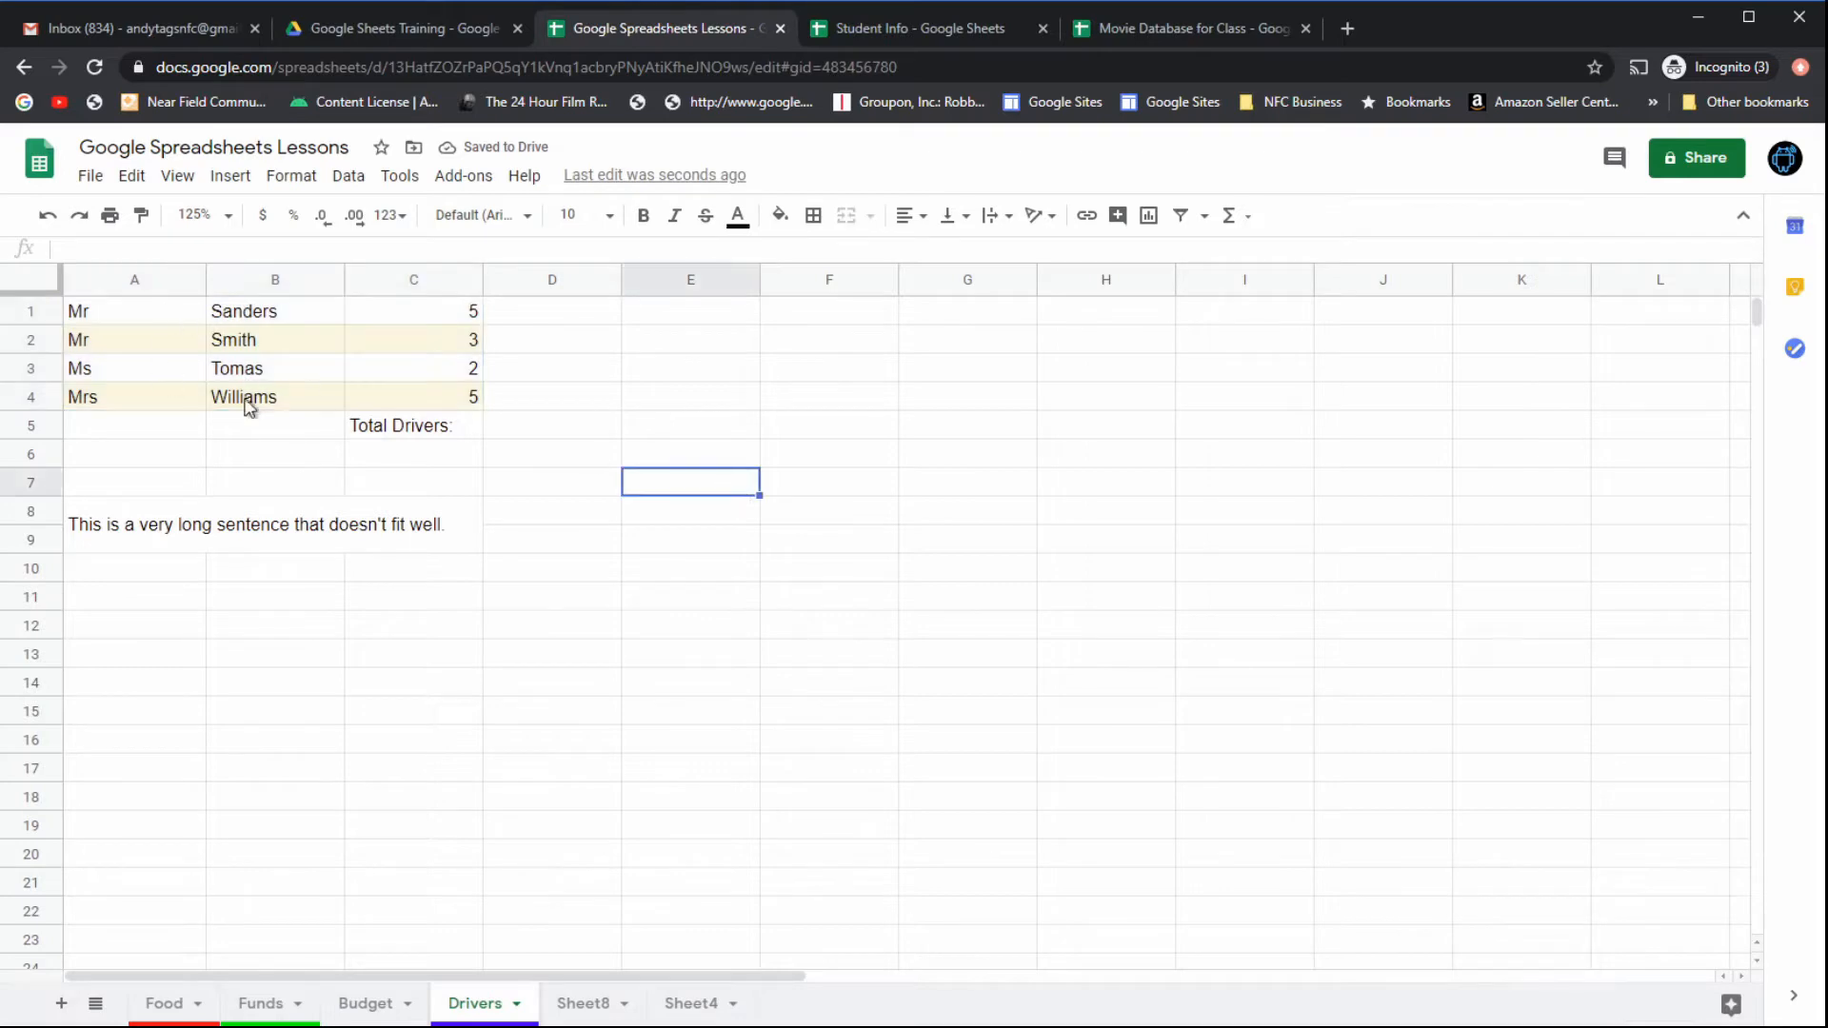
Step: Undo the alternating colors applied to A1:C4 on the Drivers sheet
click(45, 218)
click(42, 226)
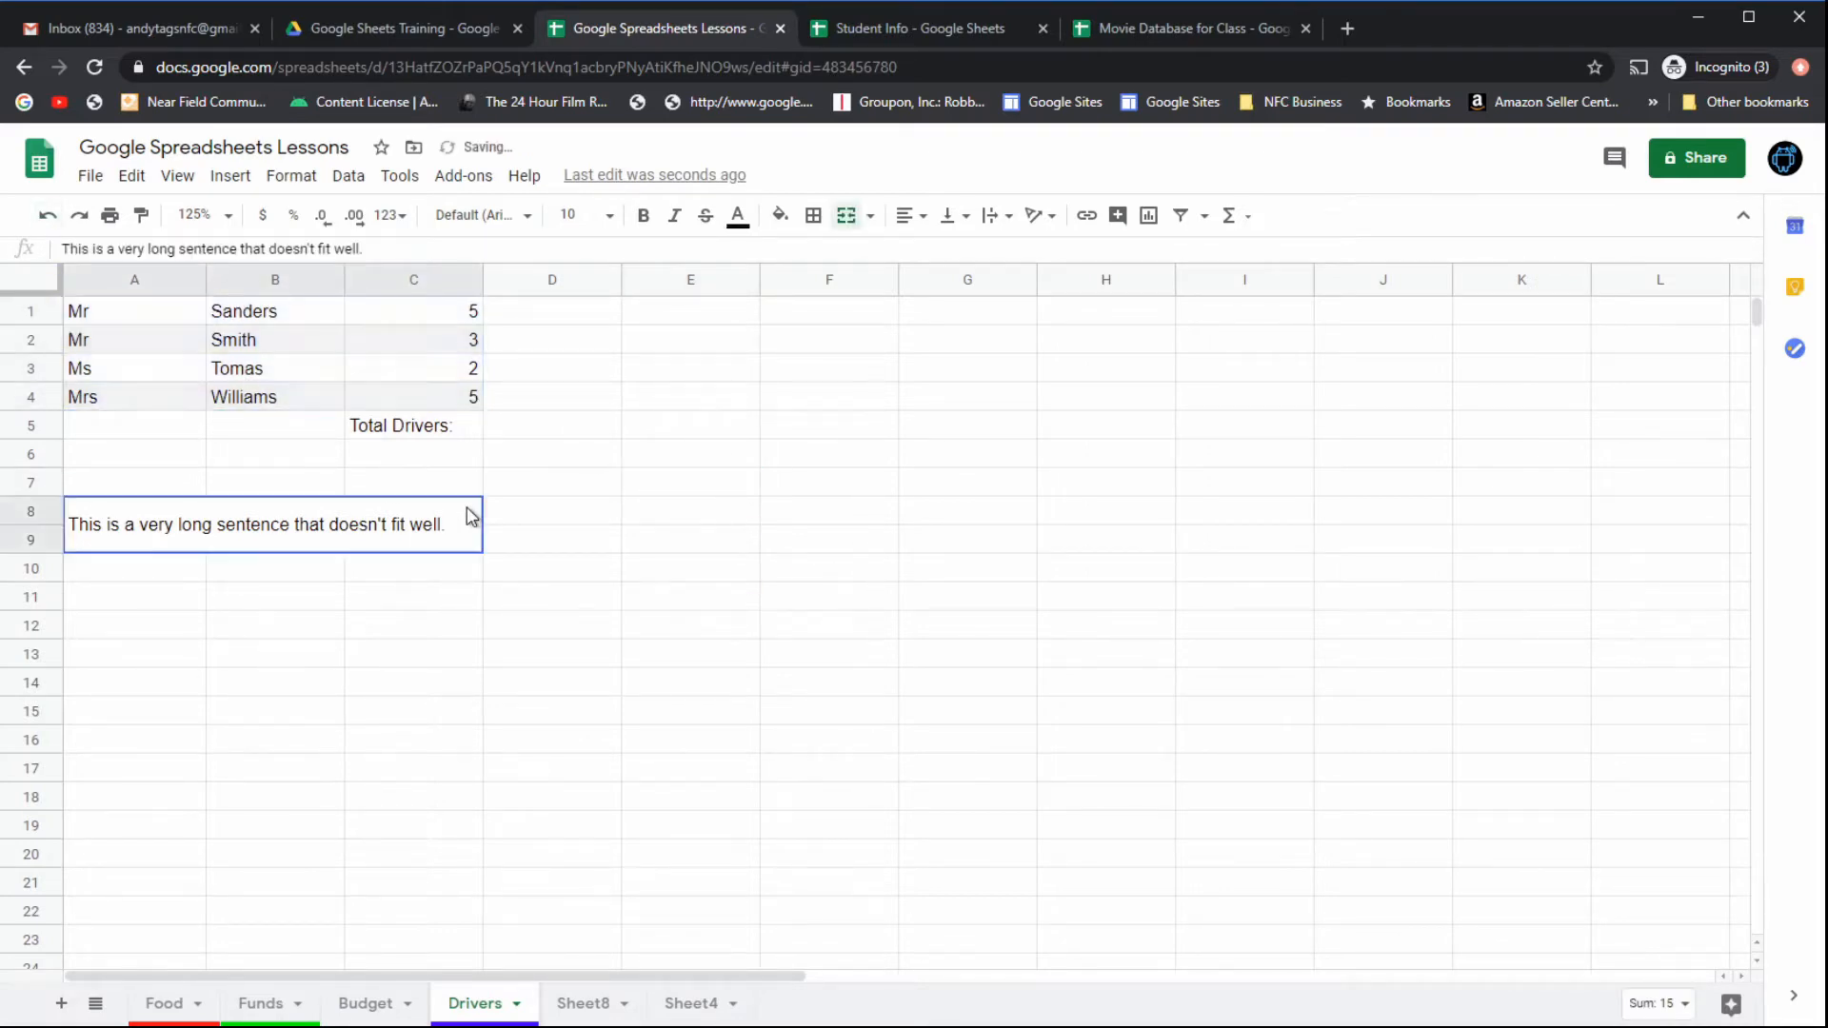
click(45, 218)
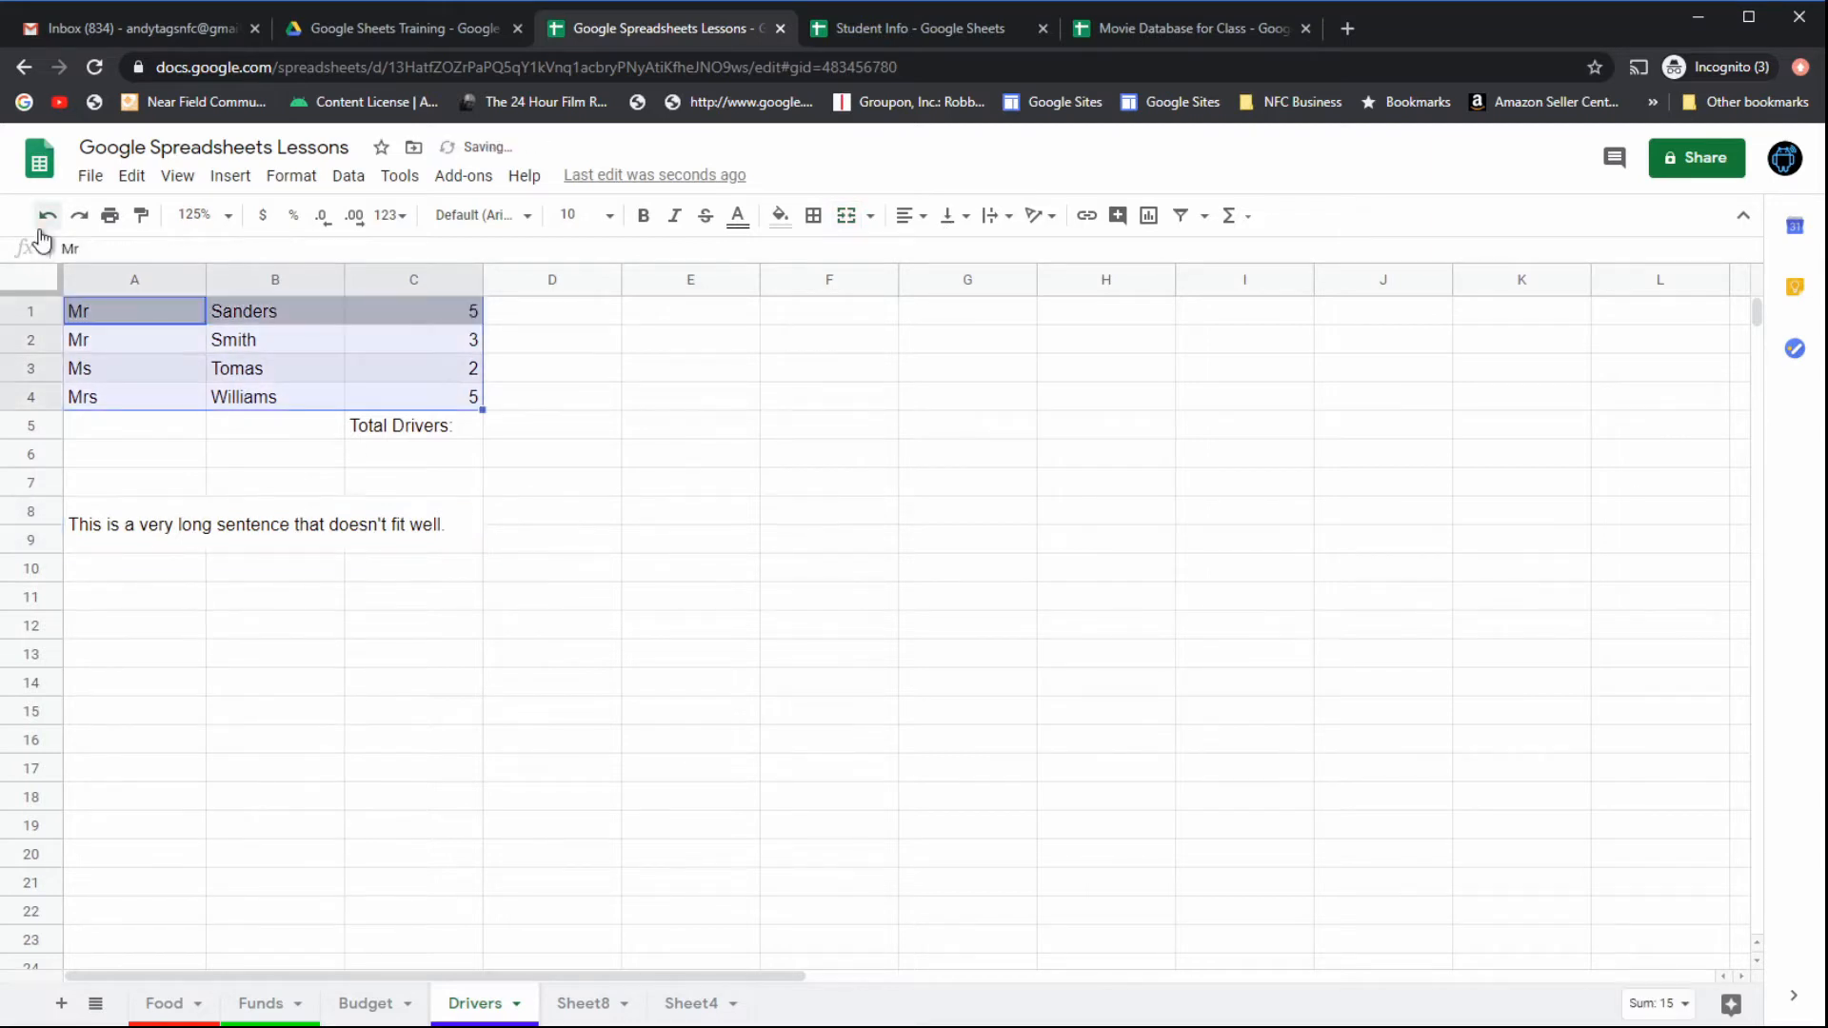
click(45, 219)
click(575, 432)
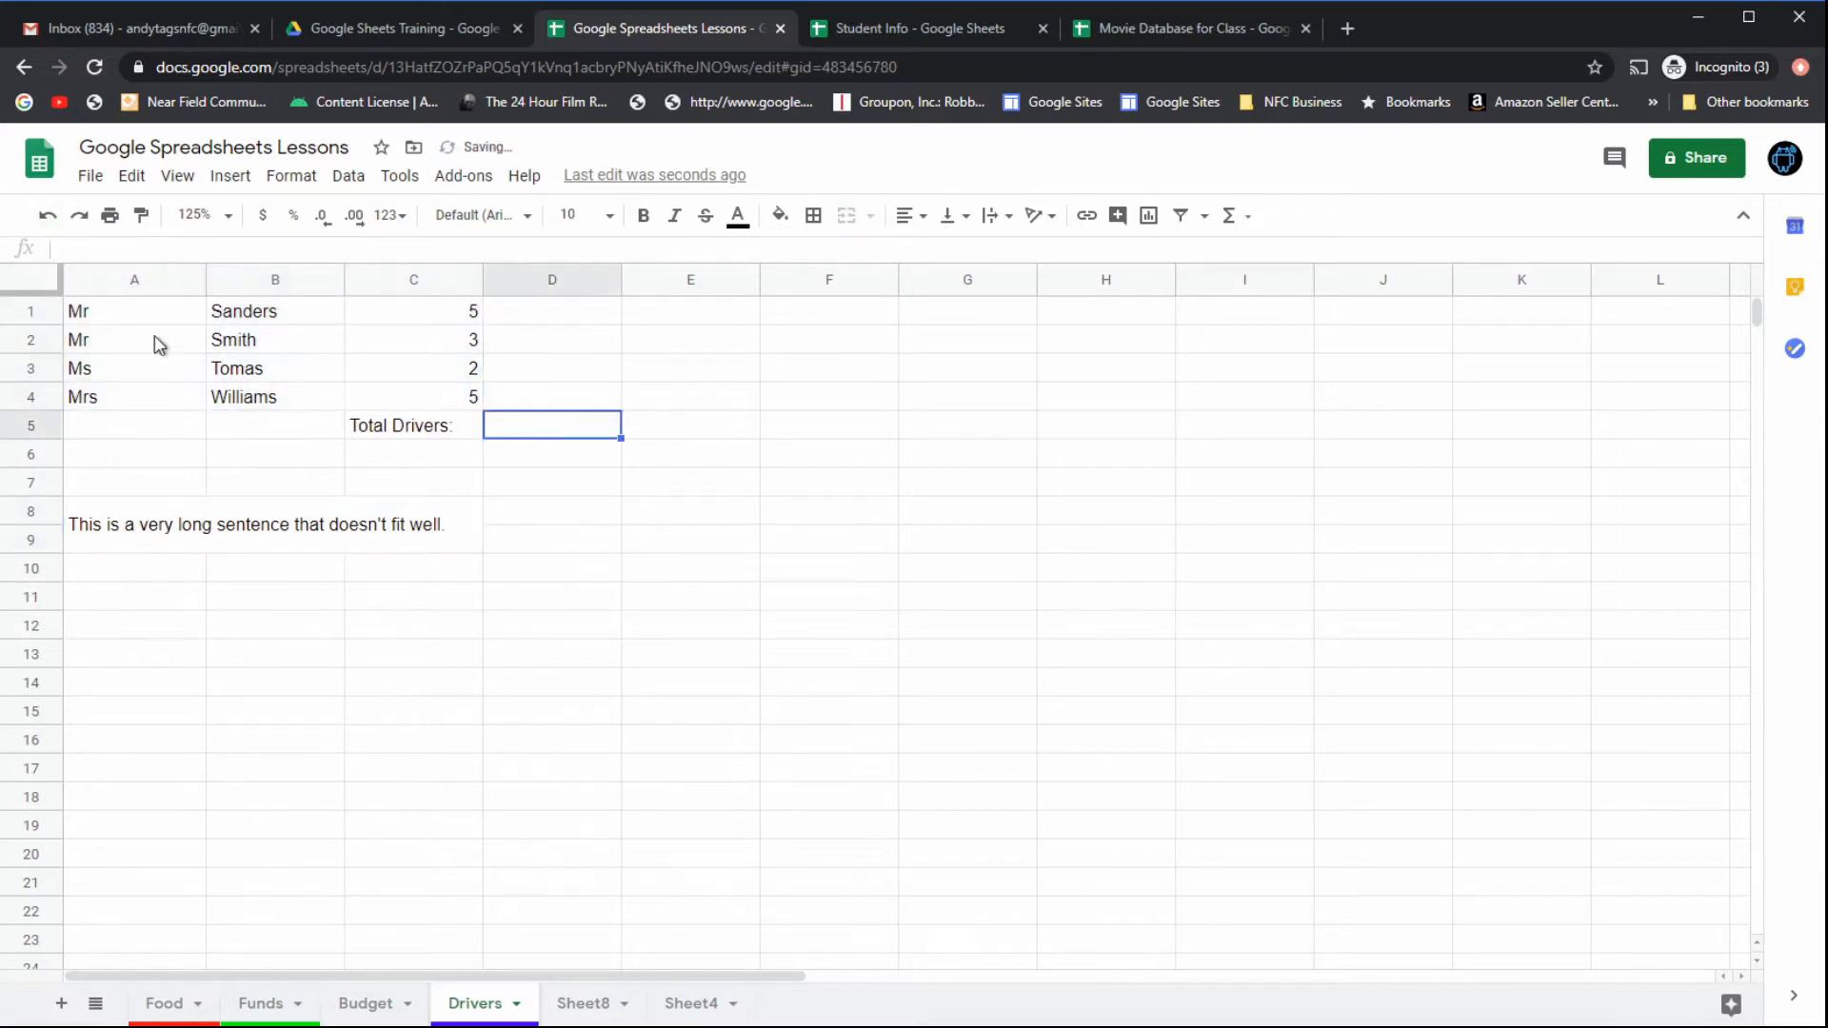
Step: Move the "Total Drivers:" label from C5 to B5
drag(148, 314, 534, 432)
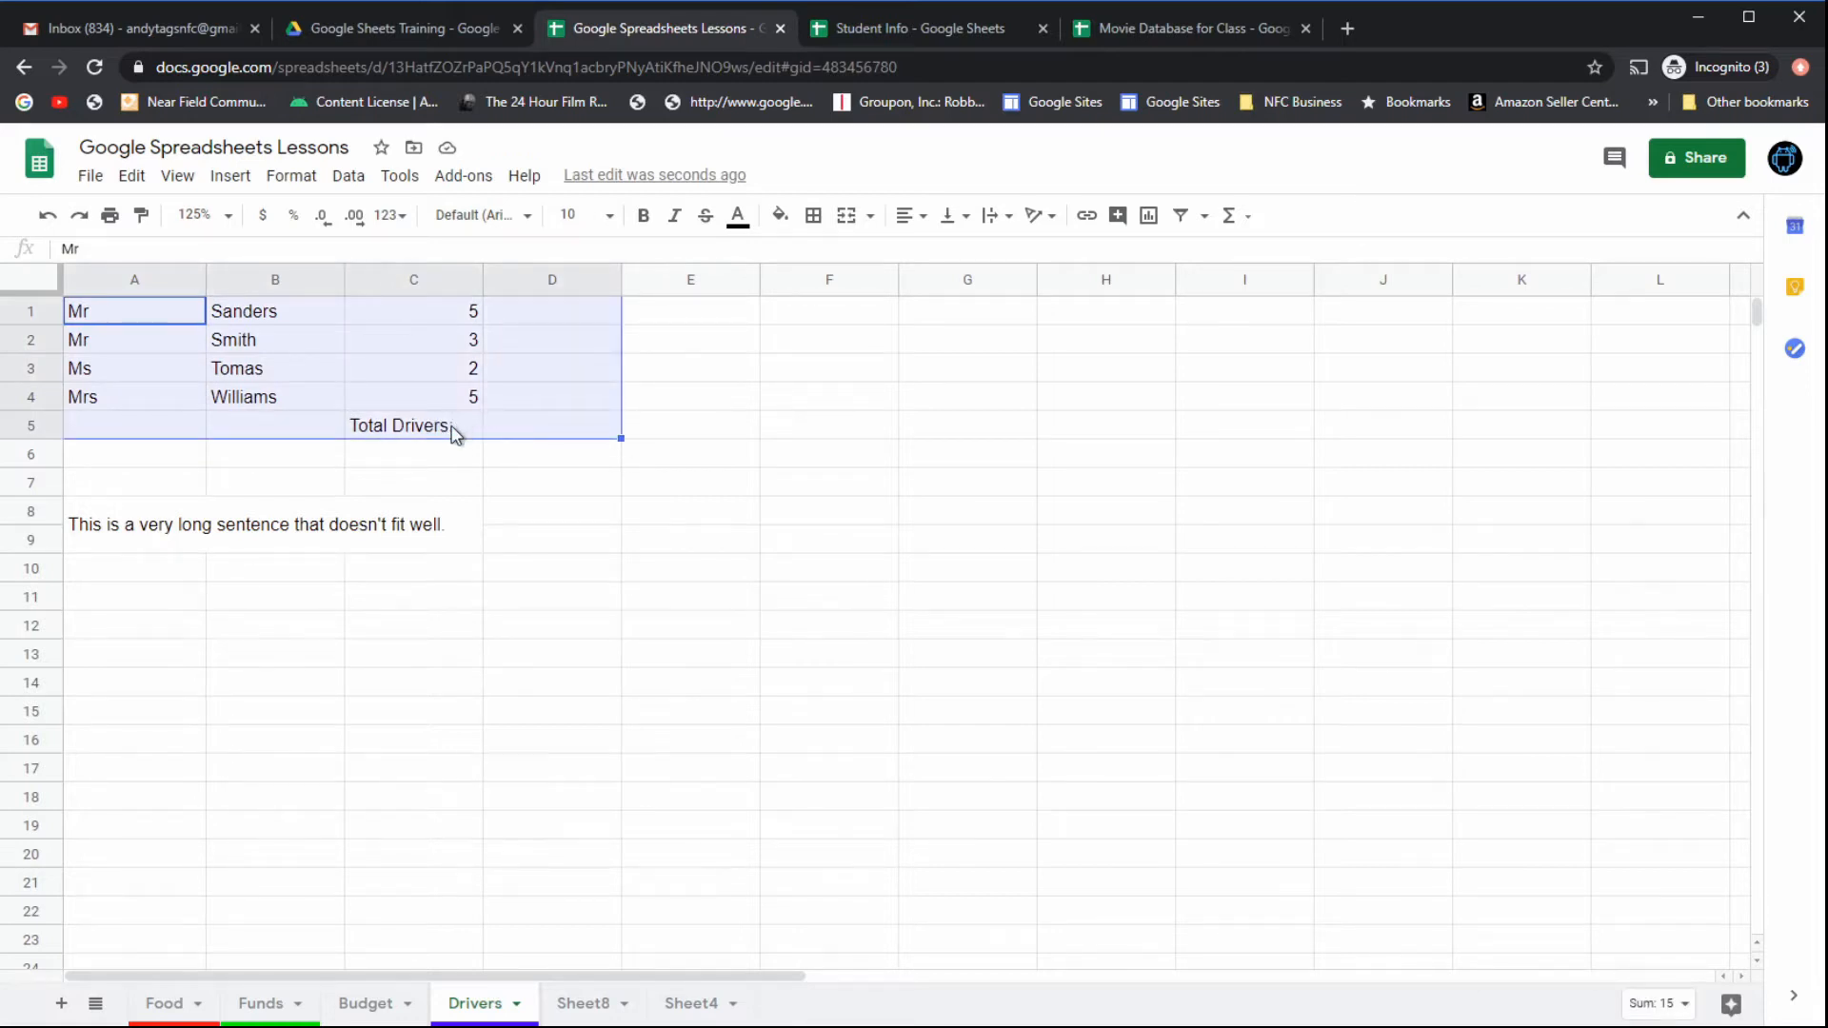
click(481, 491)
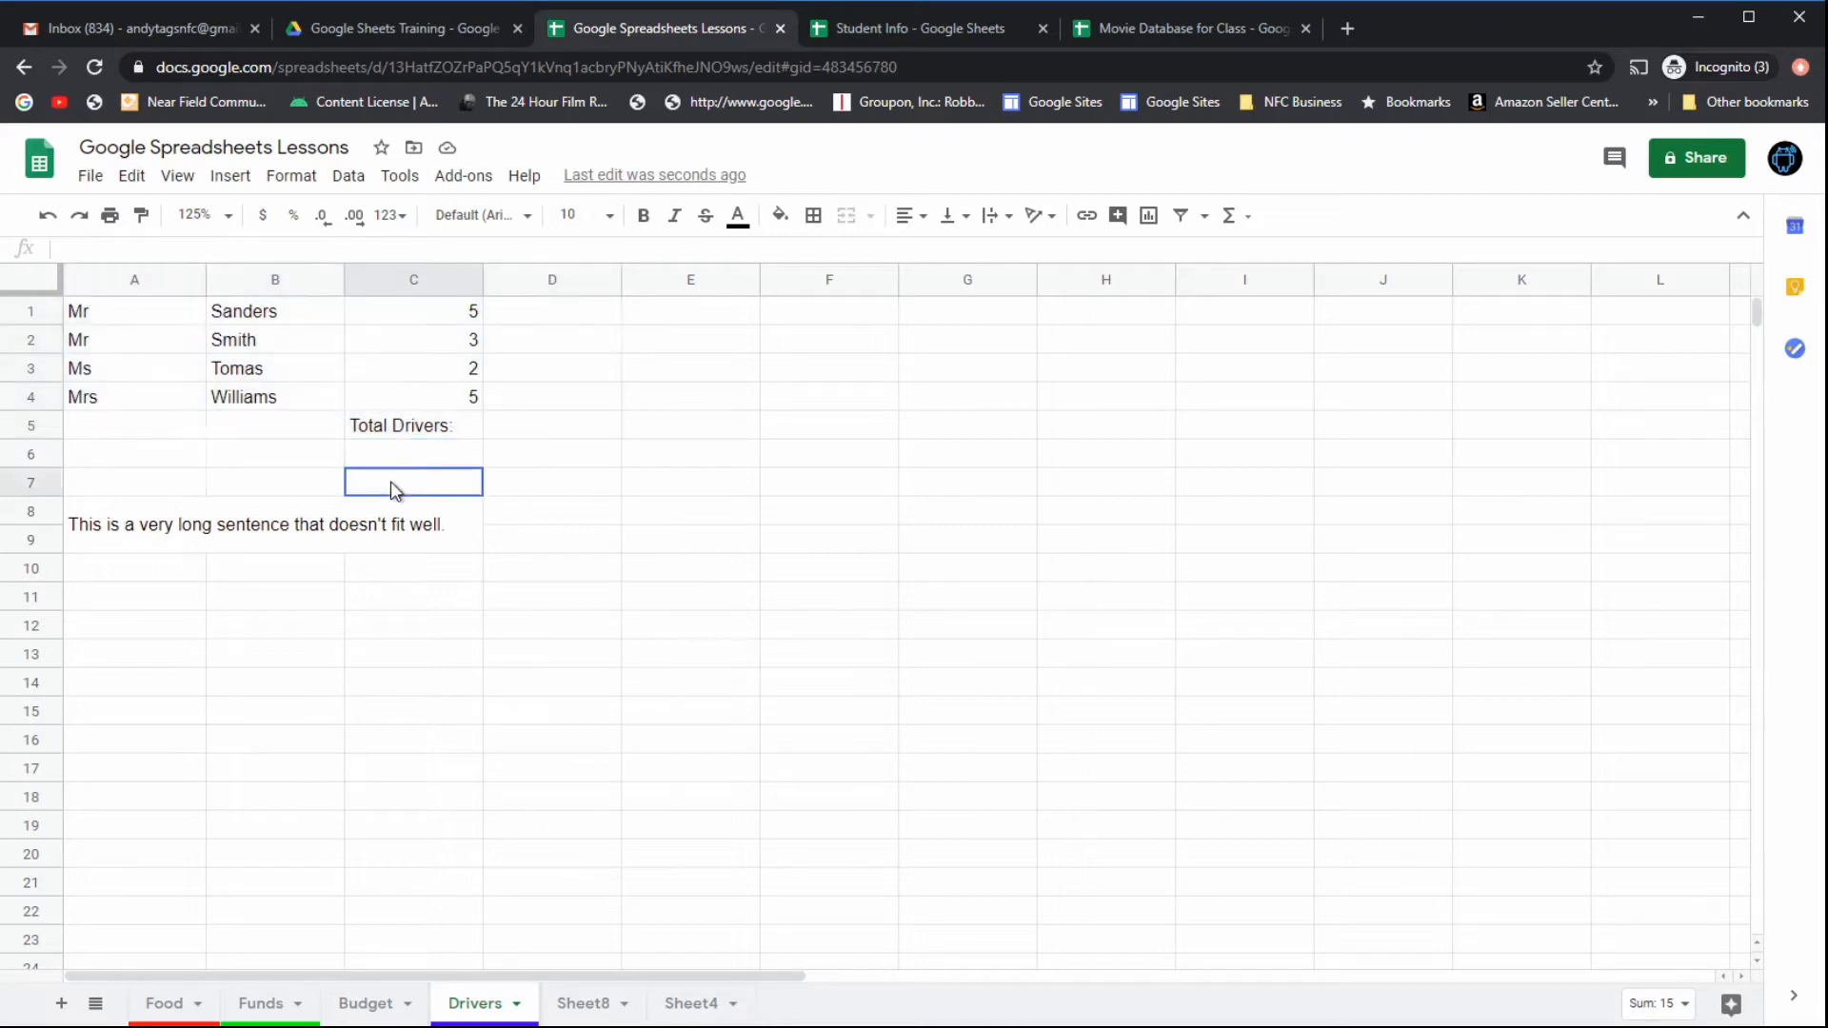
click(409, 433)
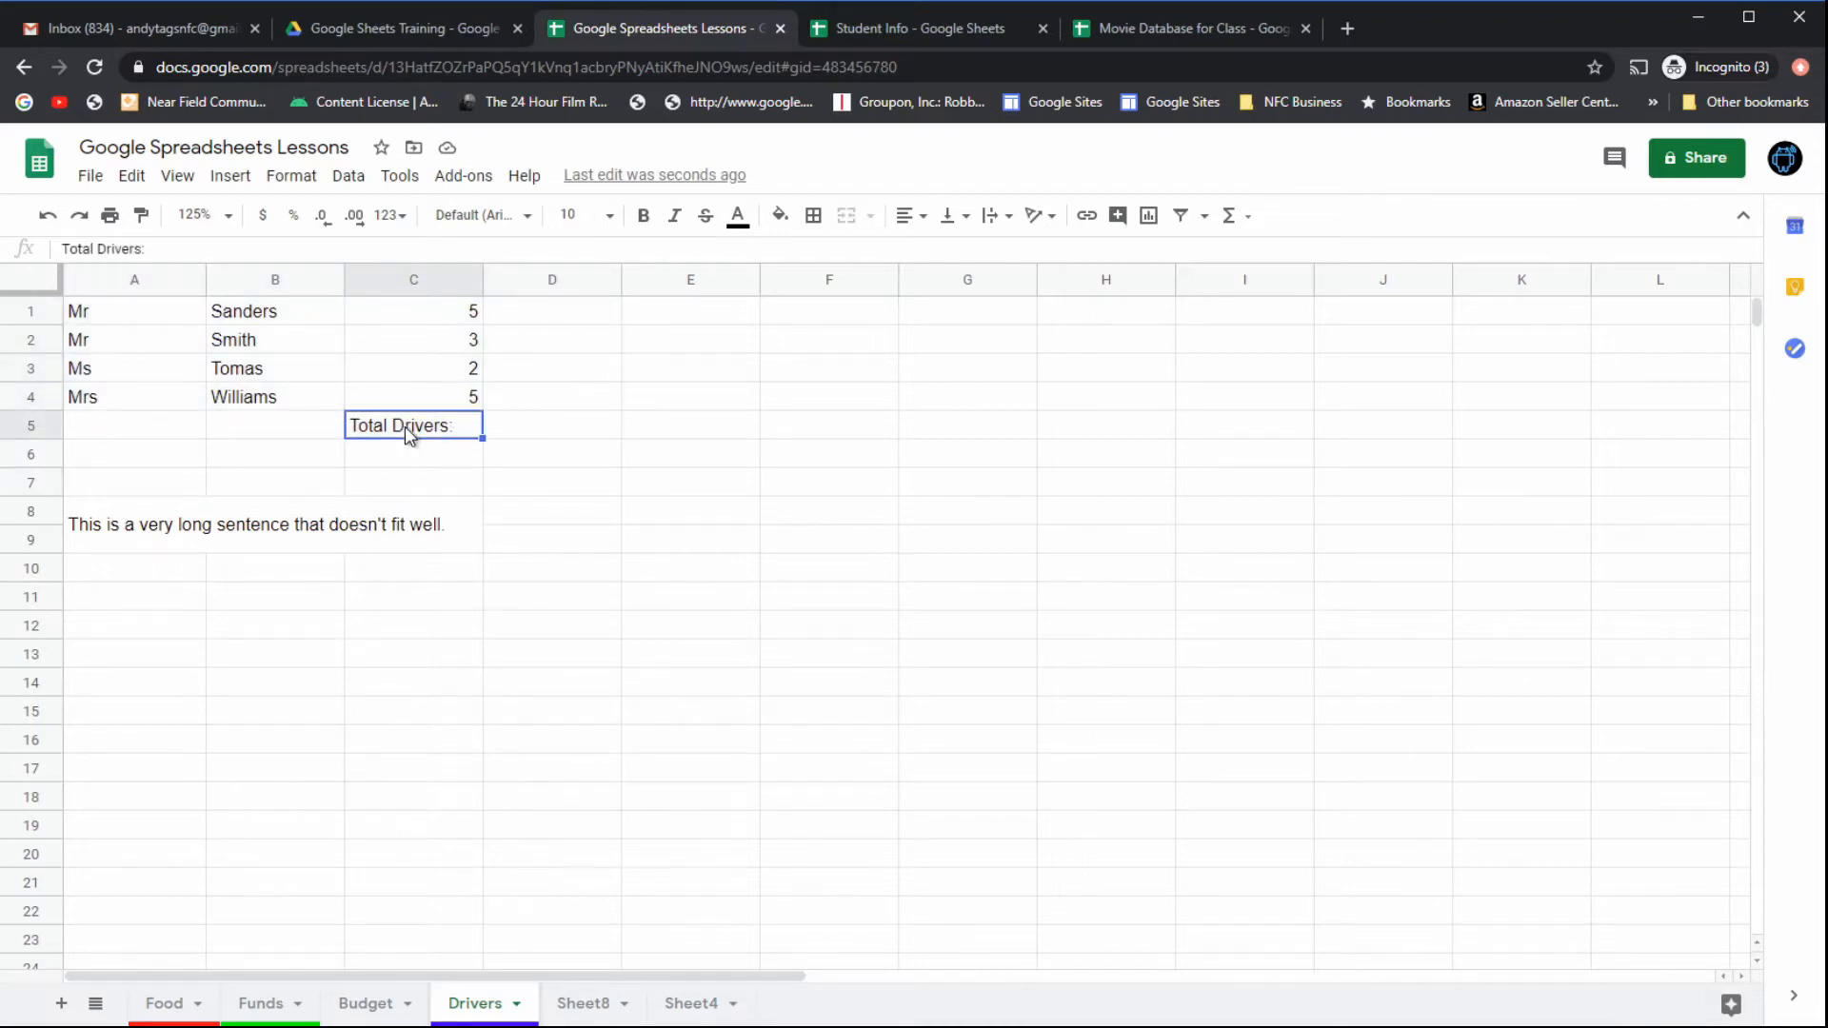
key(ctrl+c)
click(279, 439)
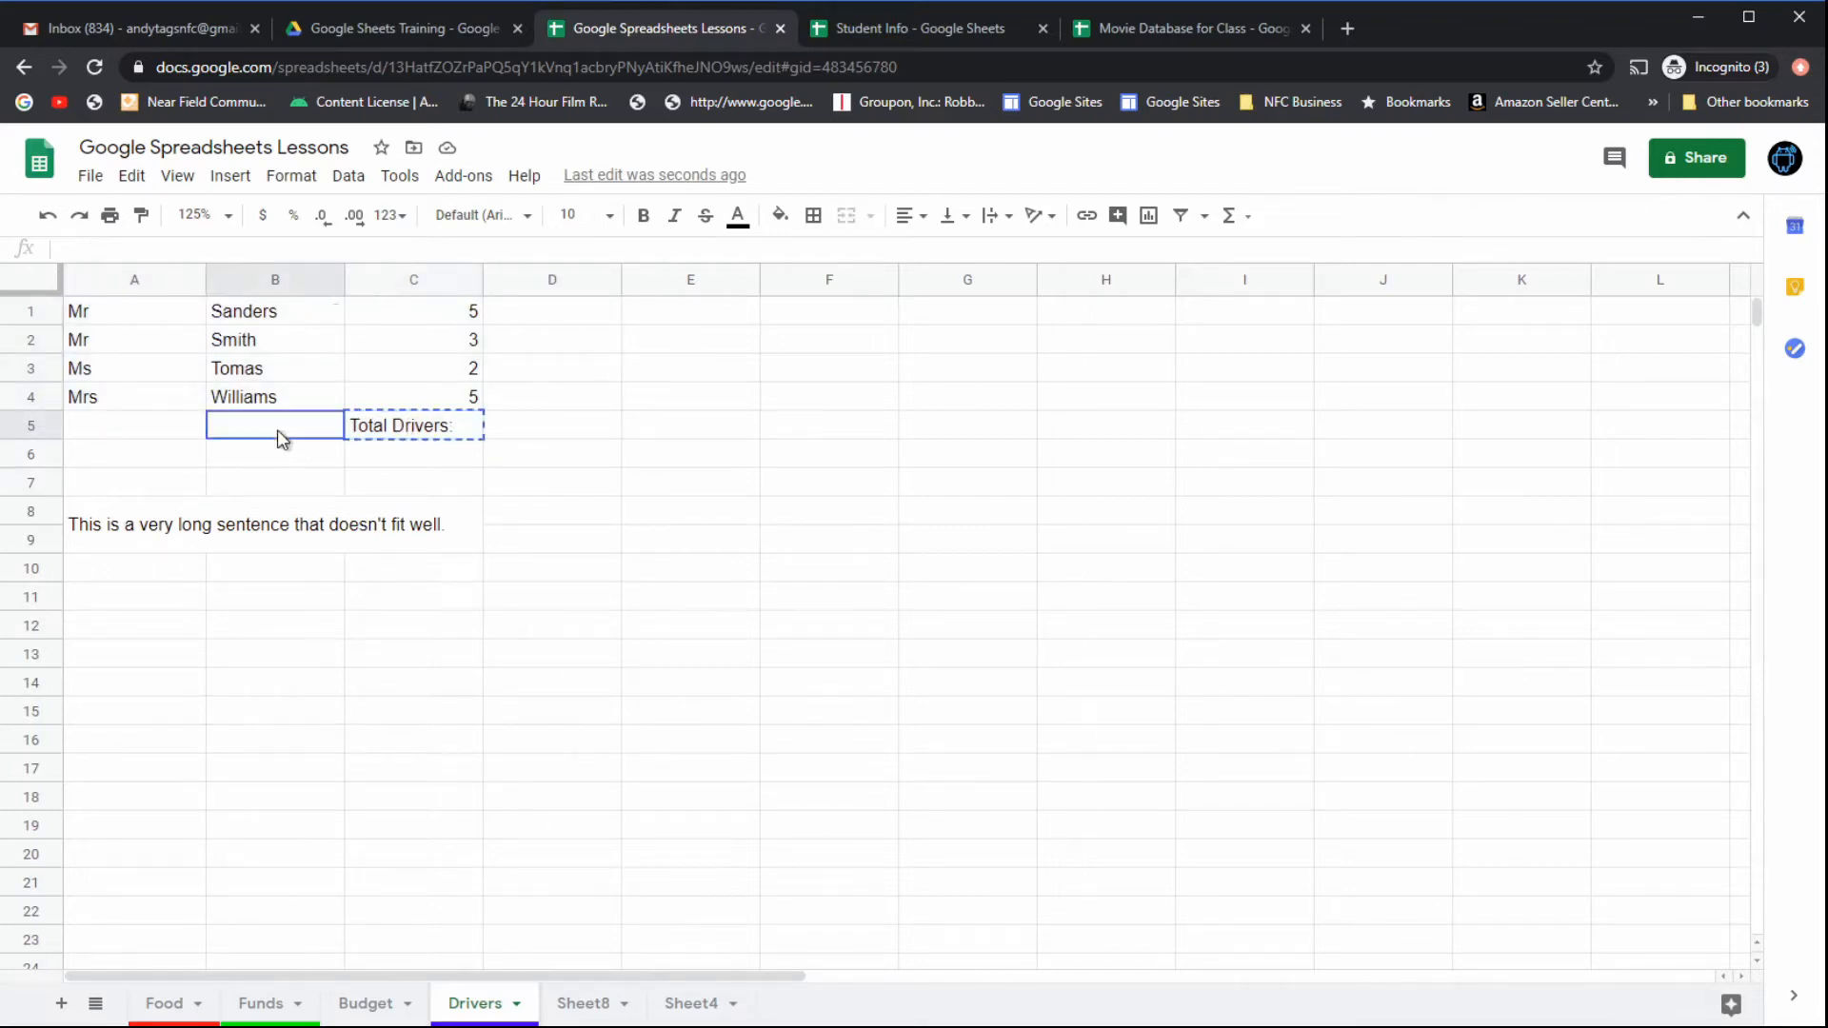
key(ctrl+v)
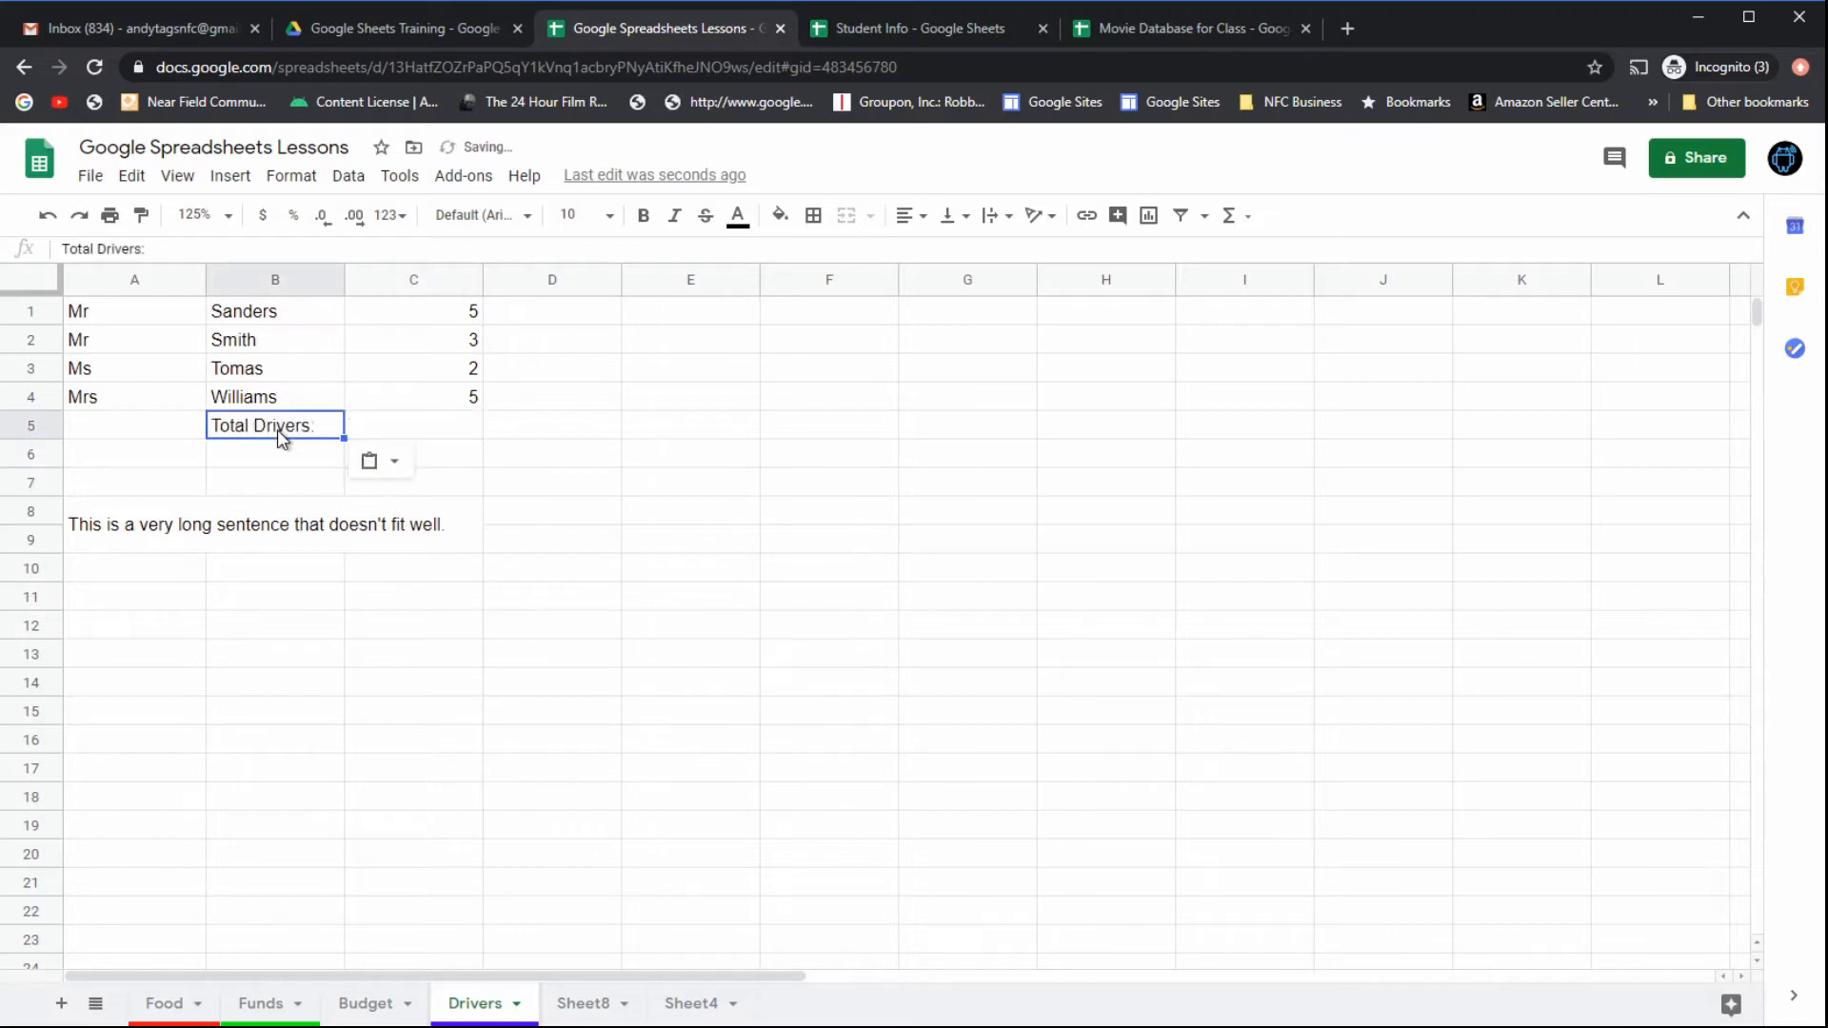
click(311, 486)
Step: Apply alternating colors to A1:C5 with no header, a footer and the light green default style
click(386, 398)
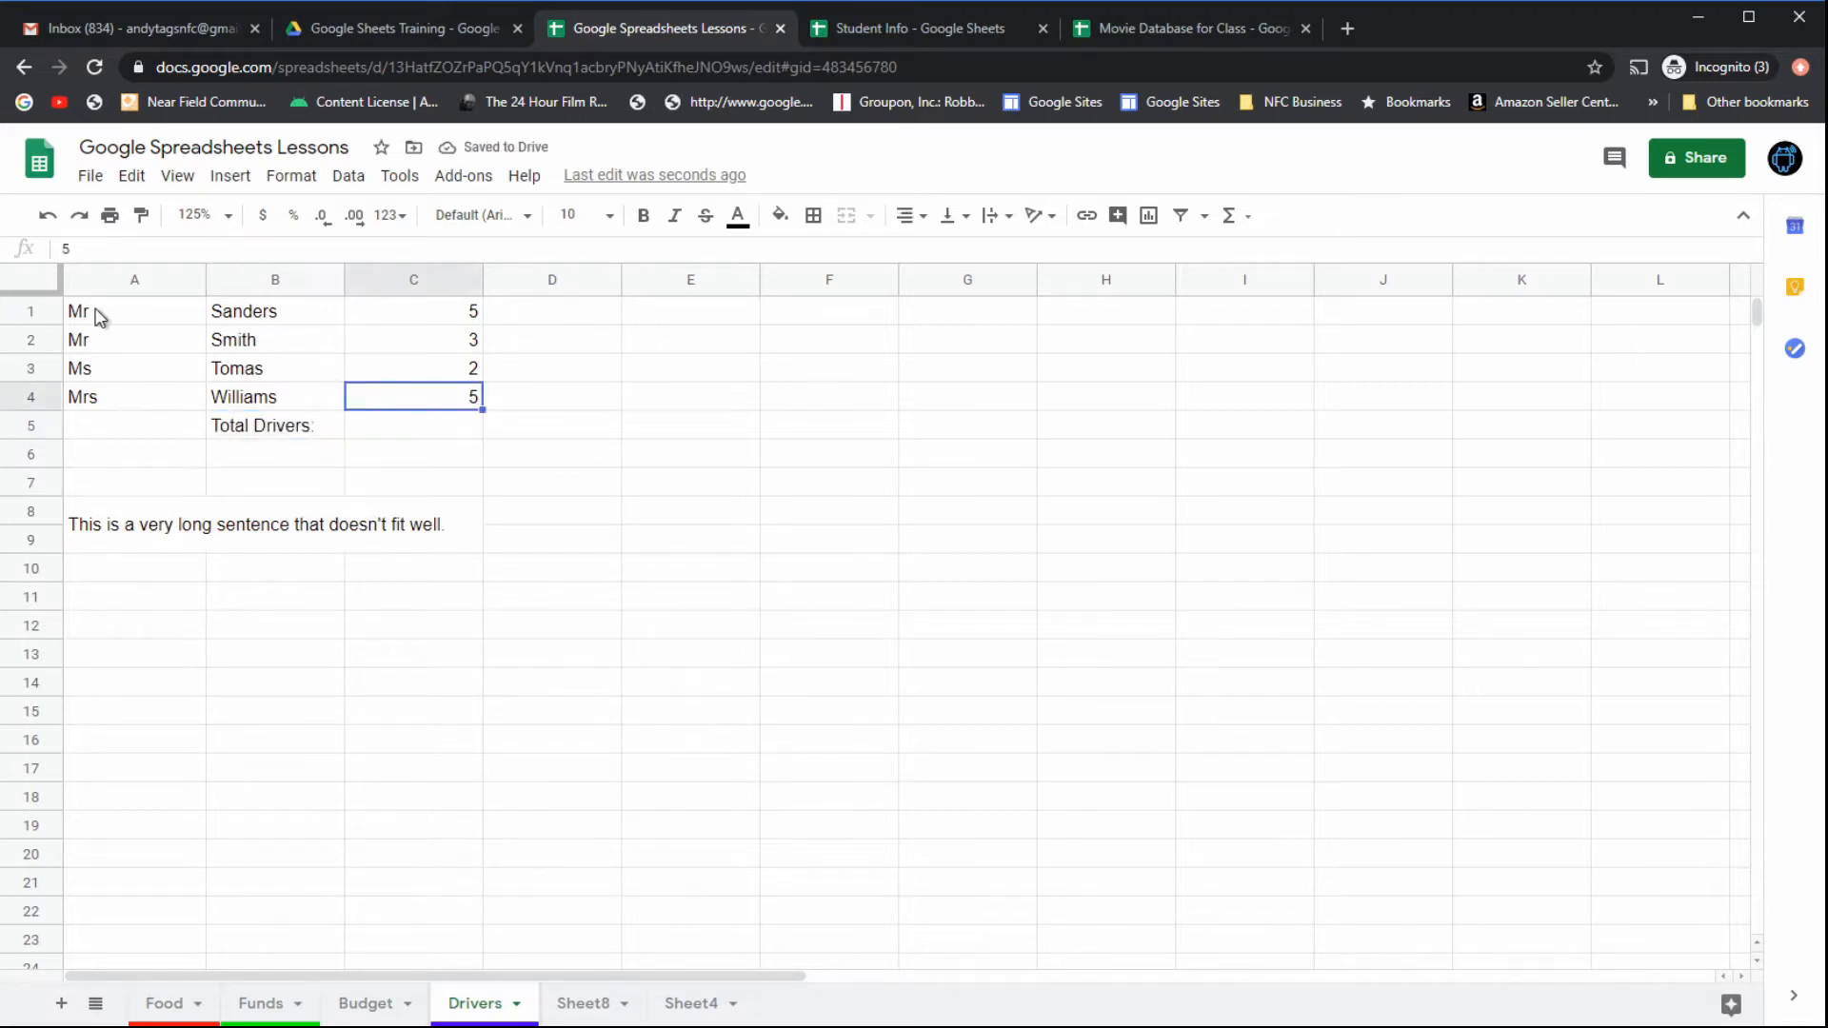
drag(94, 314, 419, 426)
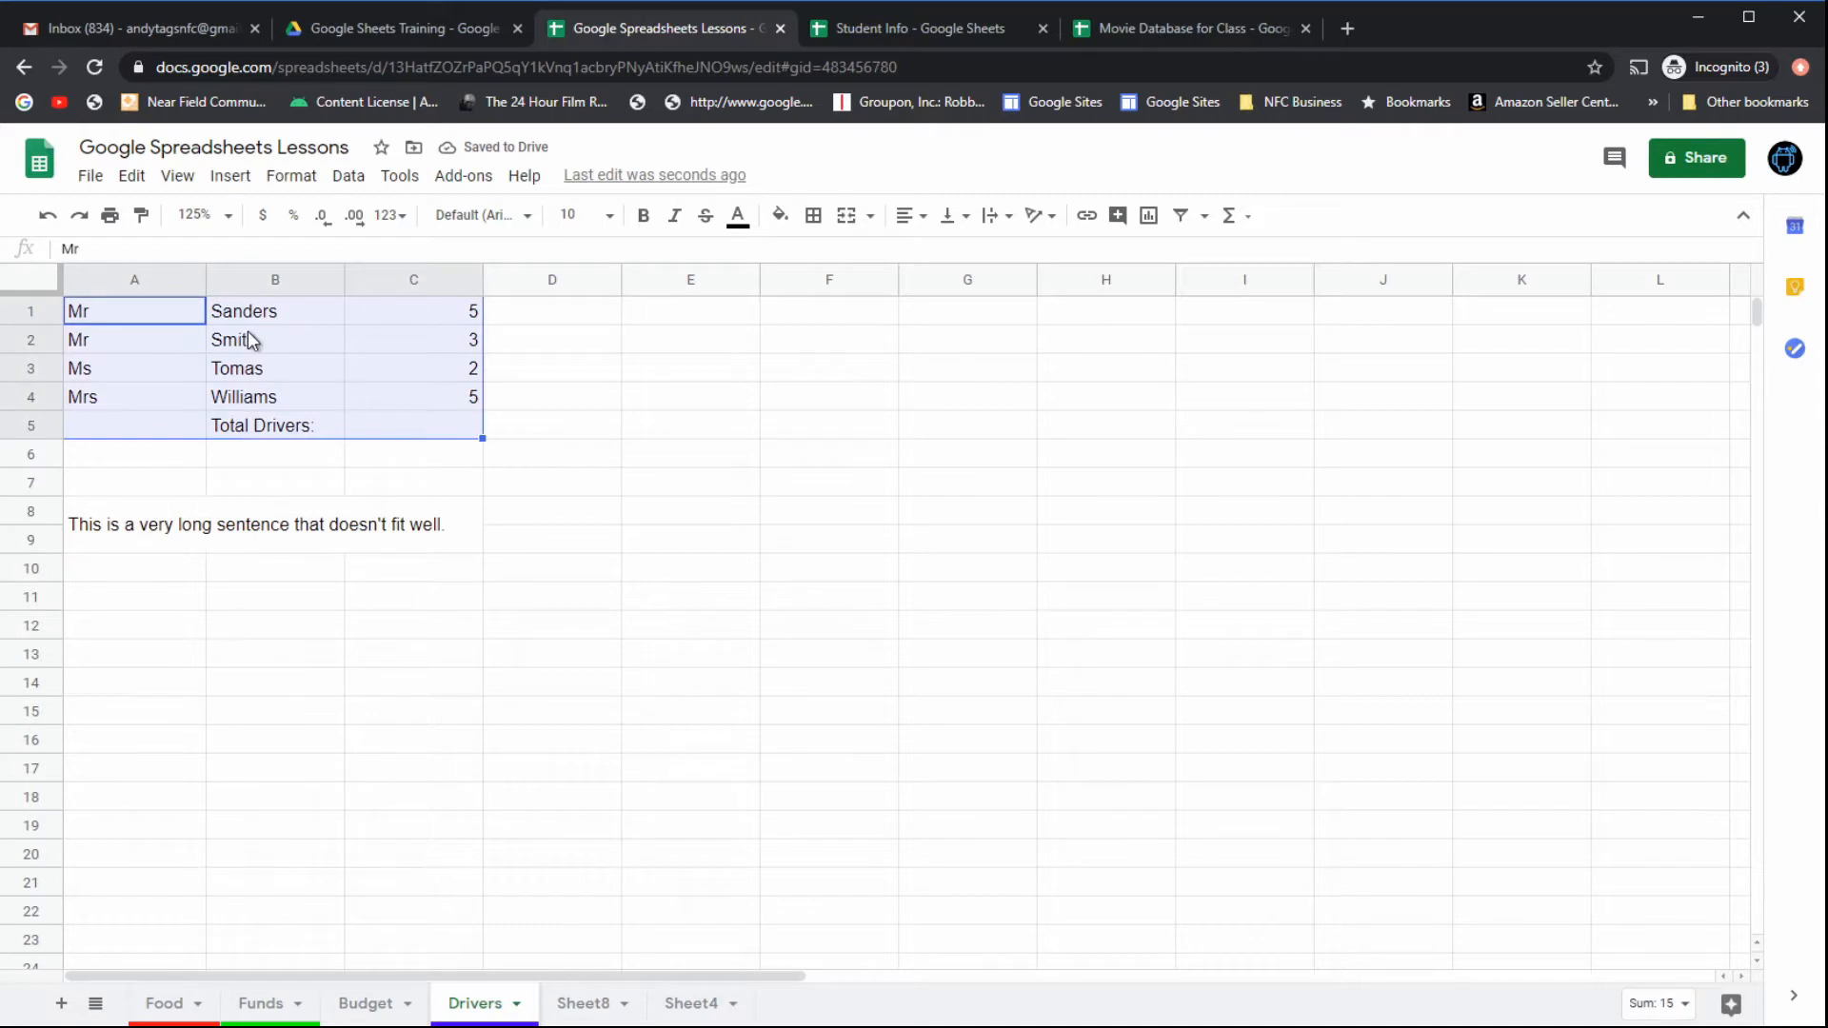
click(284, 177)
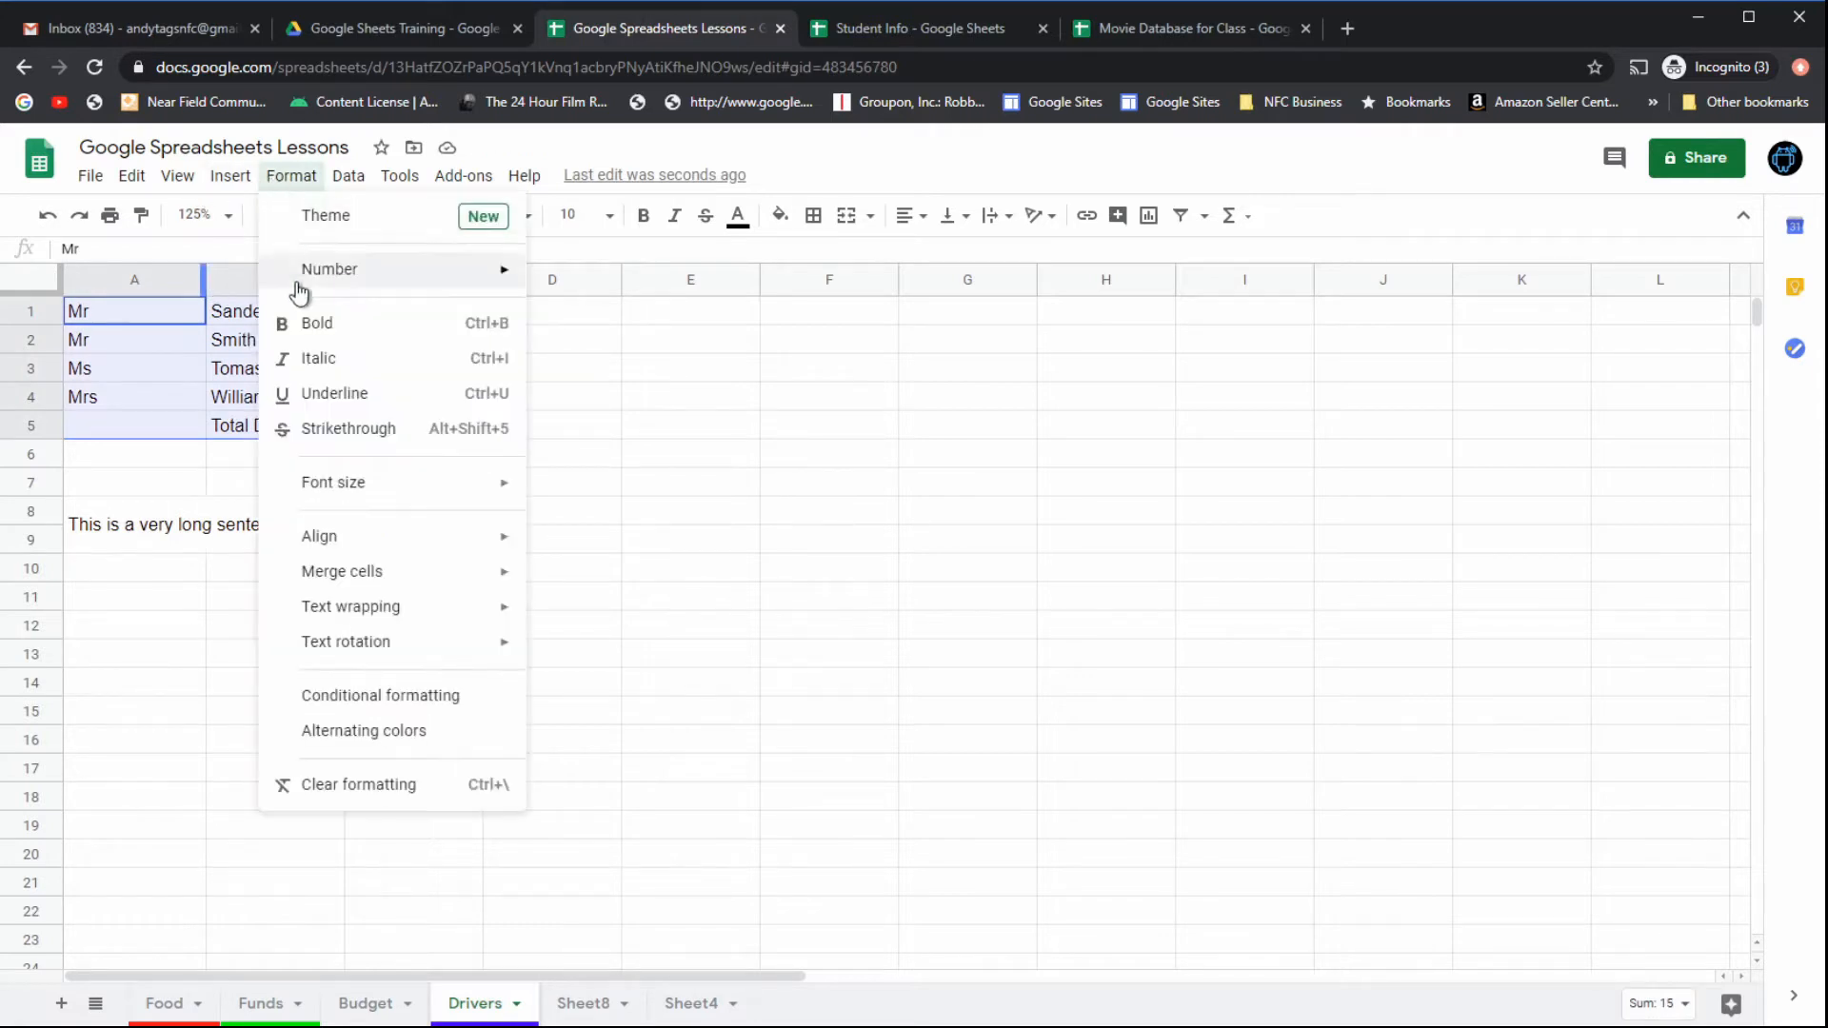
click(408, 734)
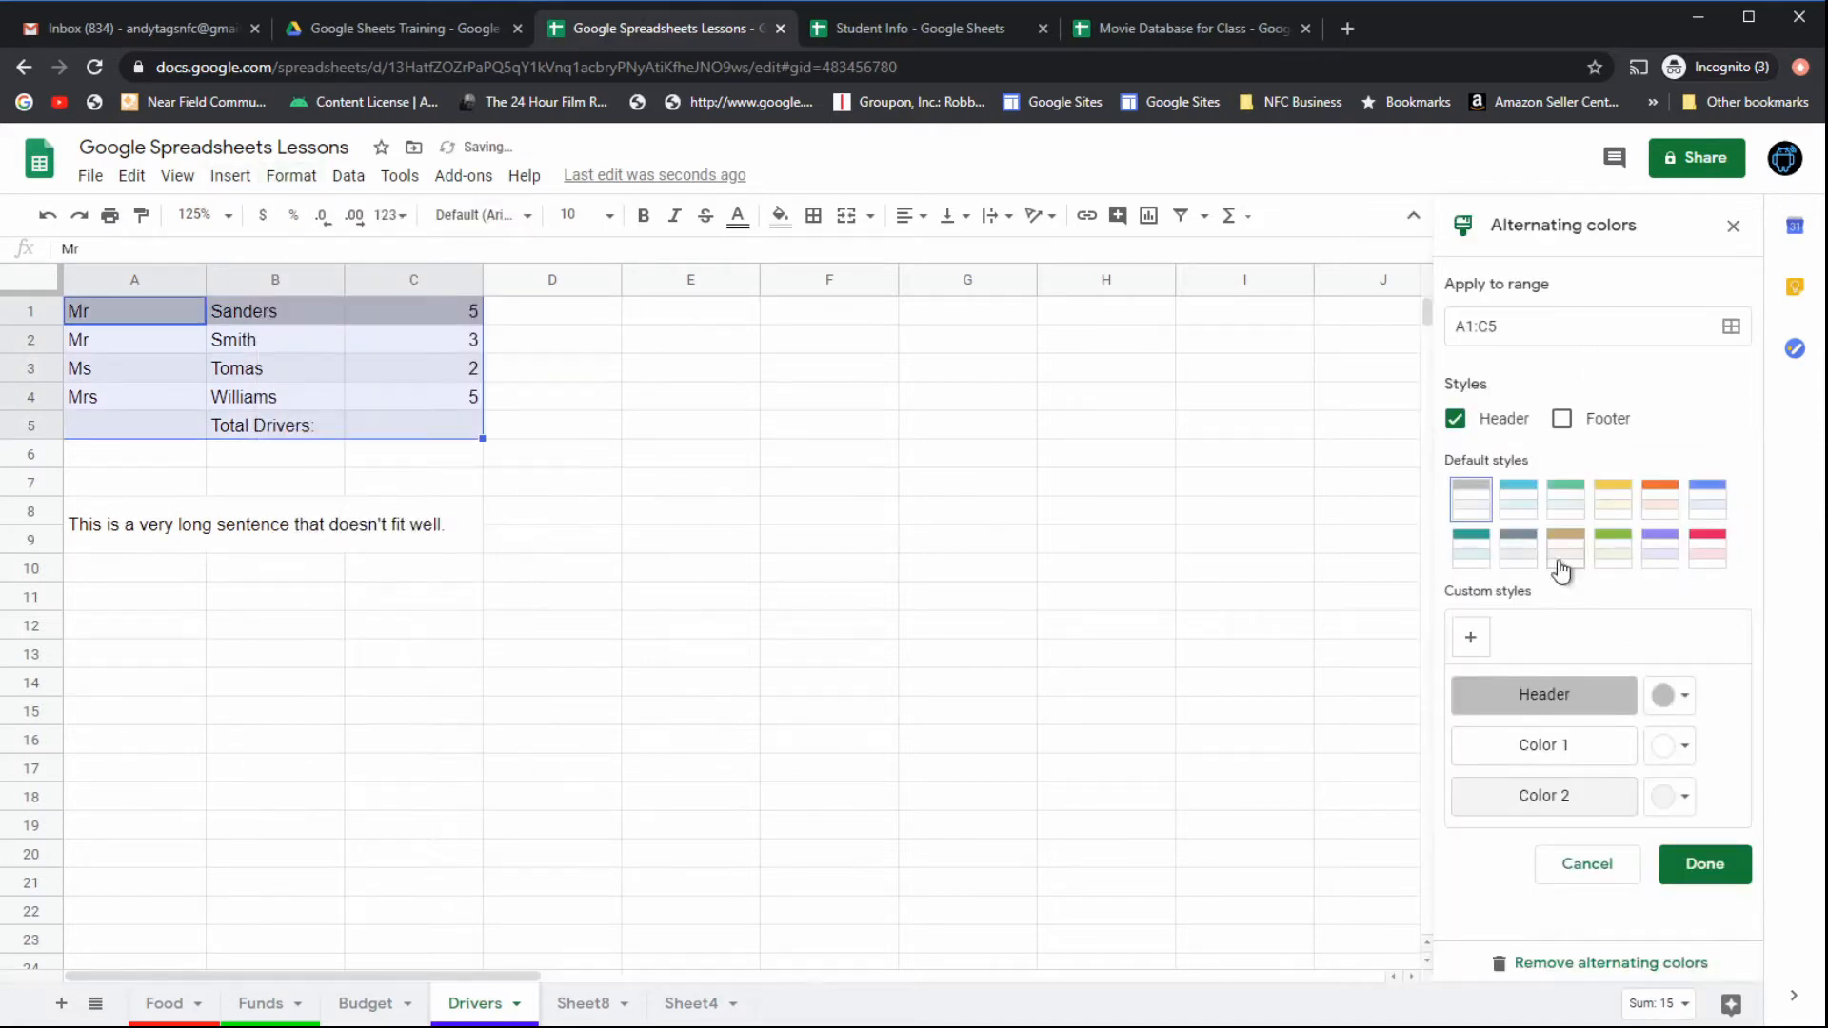
click(1457, 420)
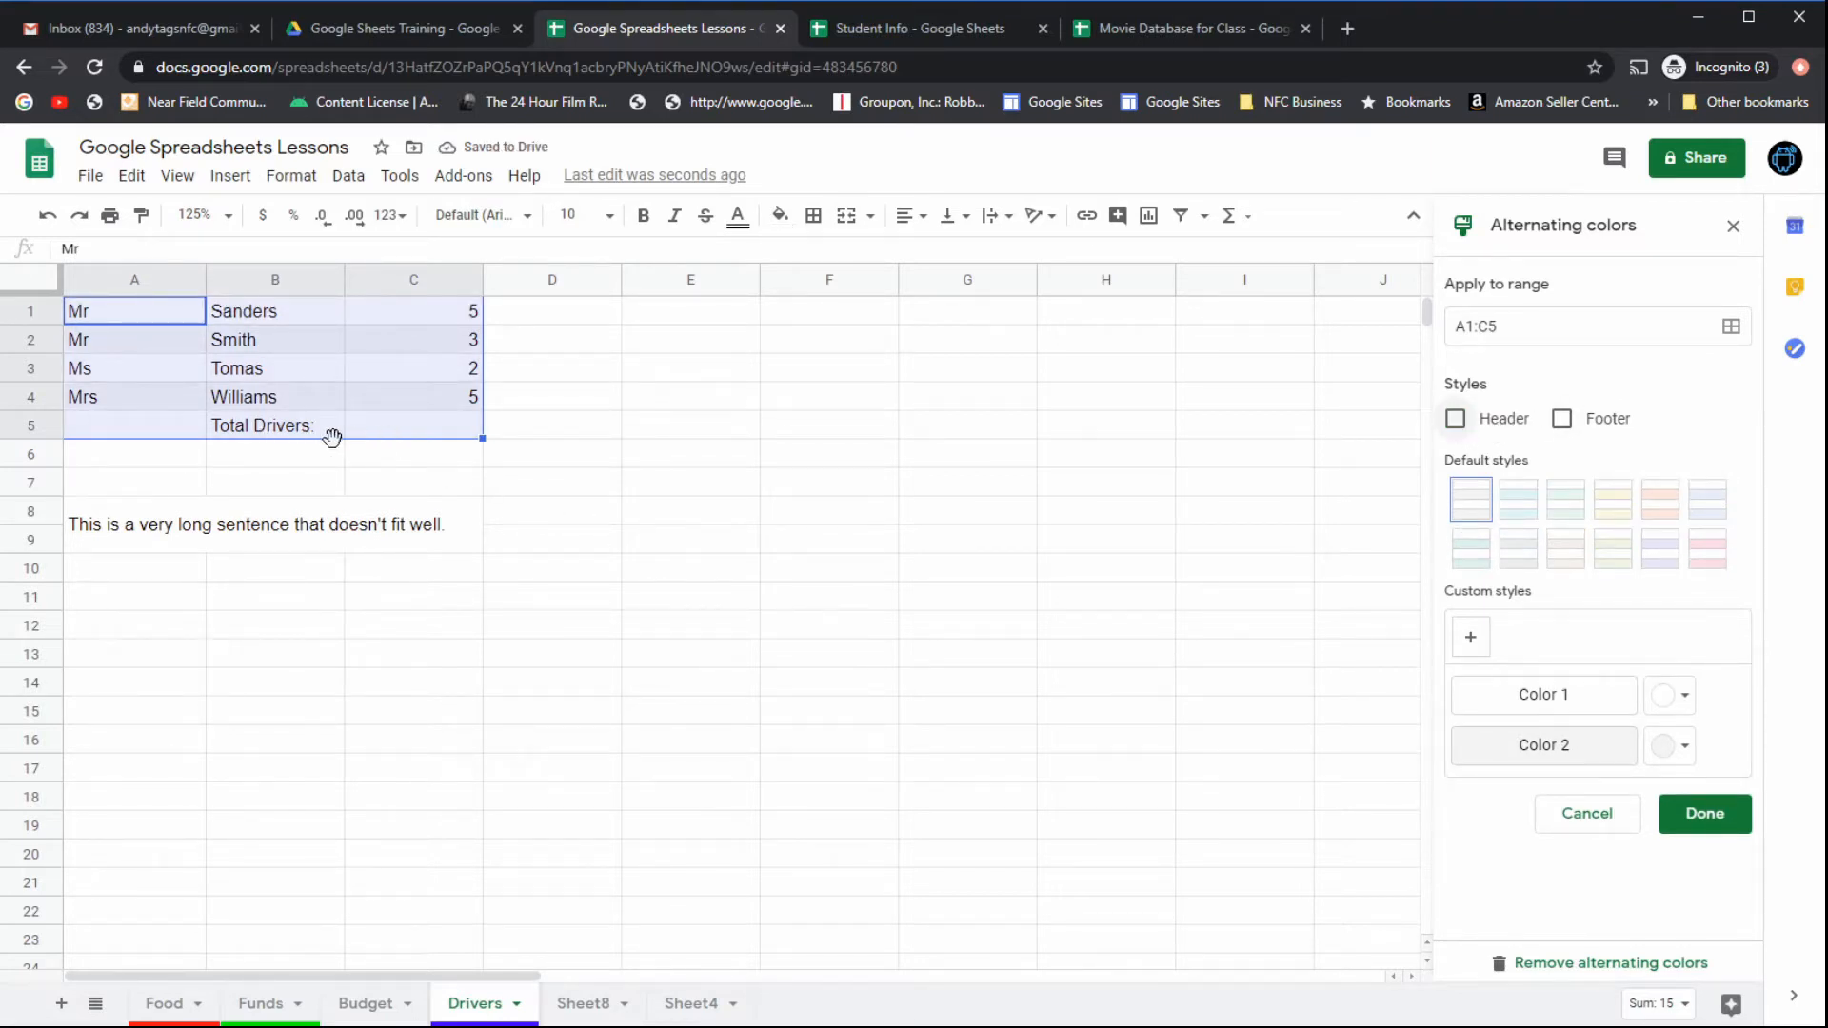
click(1562, 420)
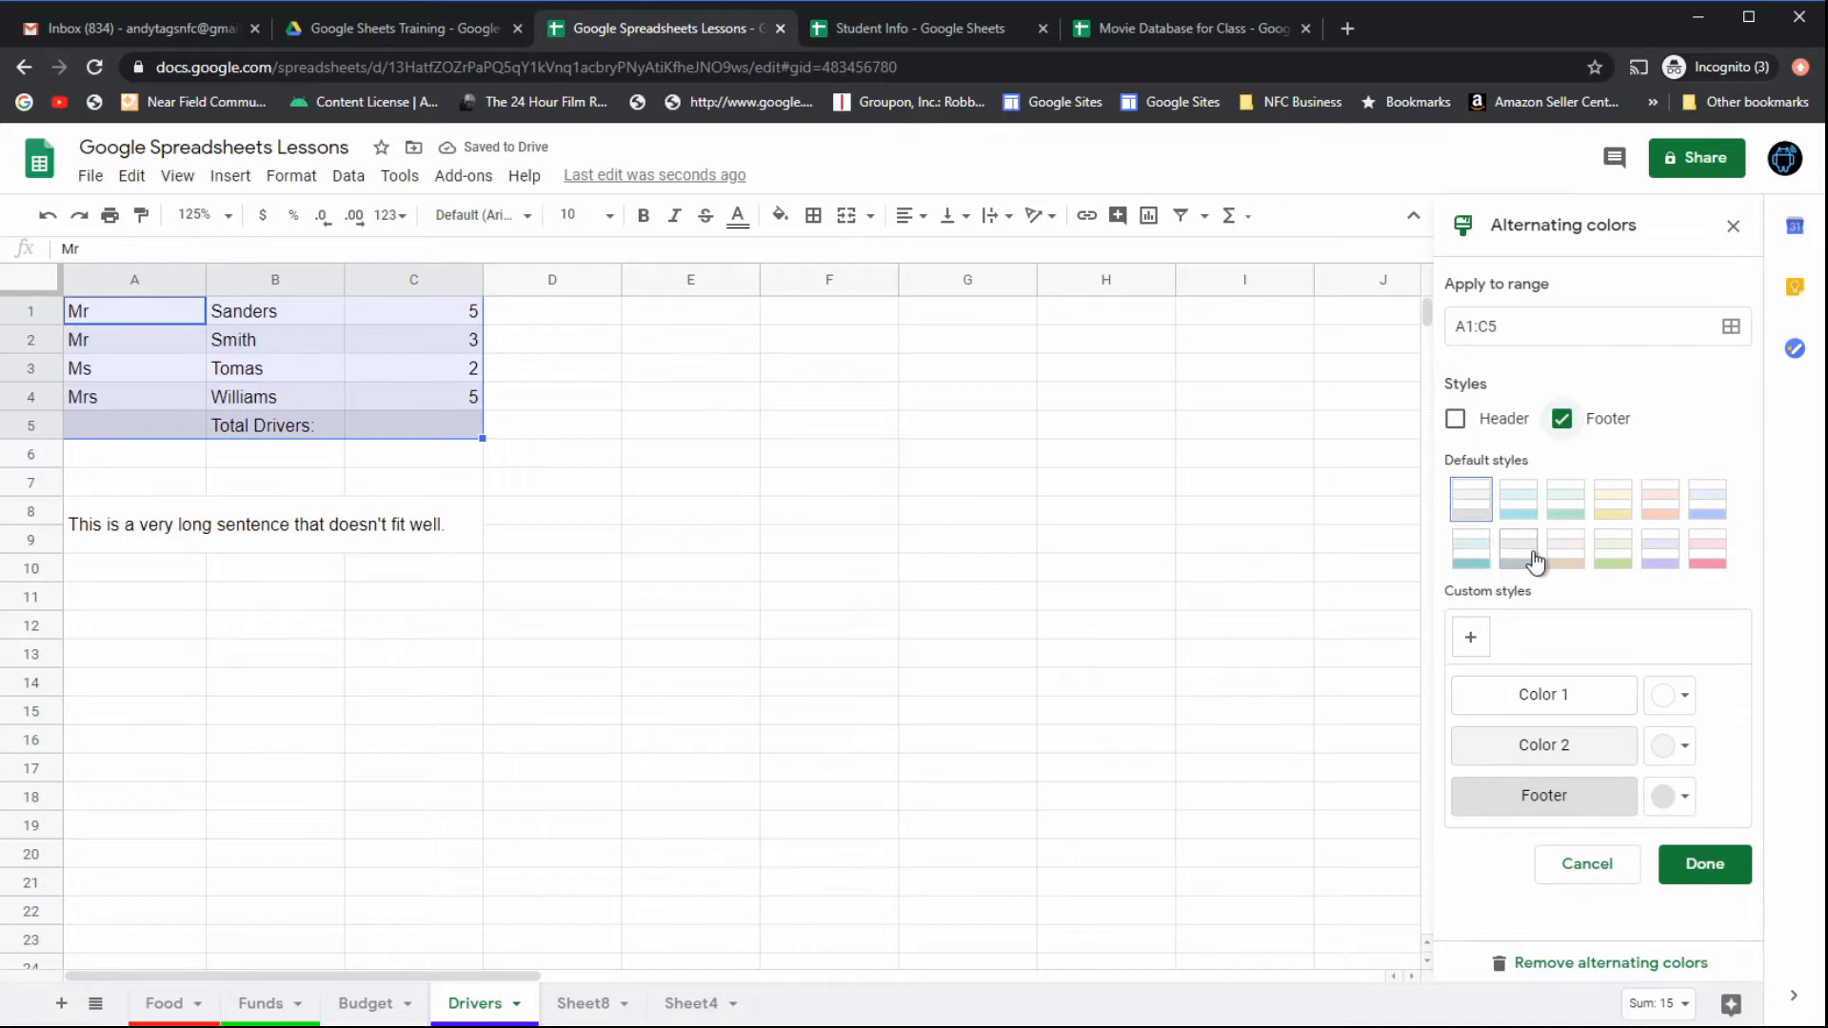
click(1618, 548)
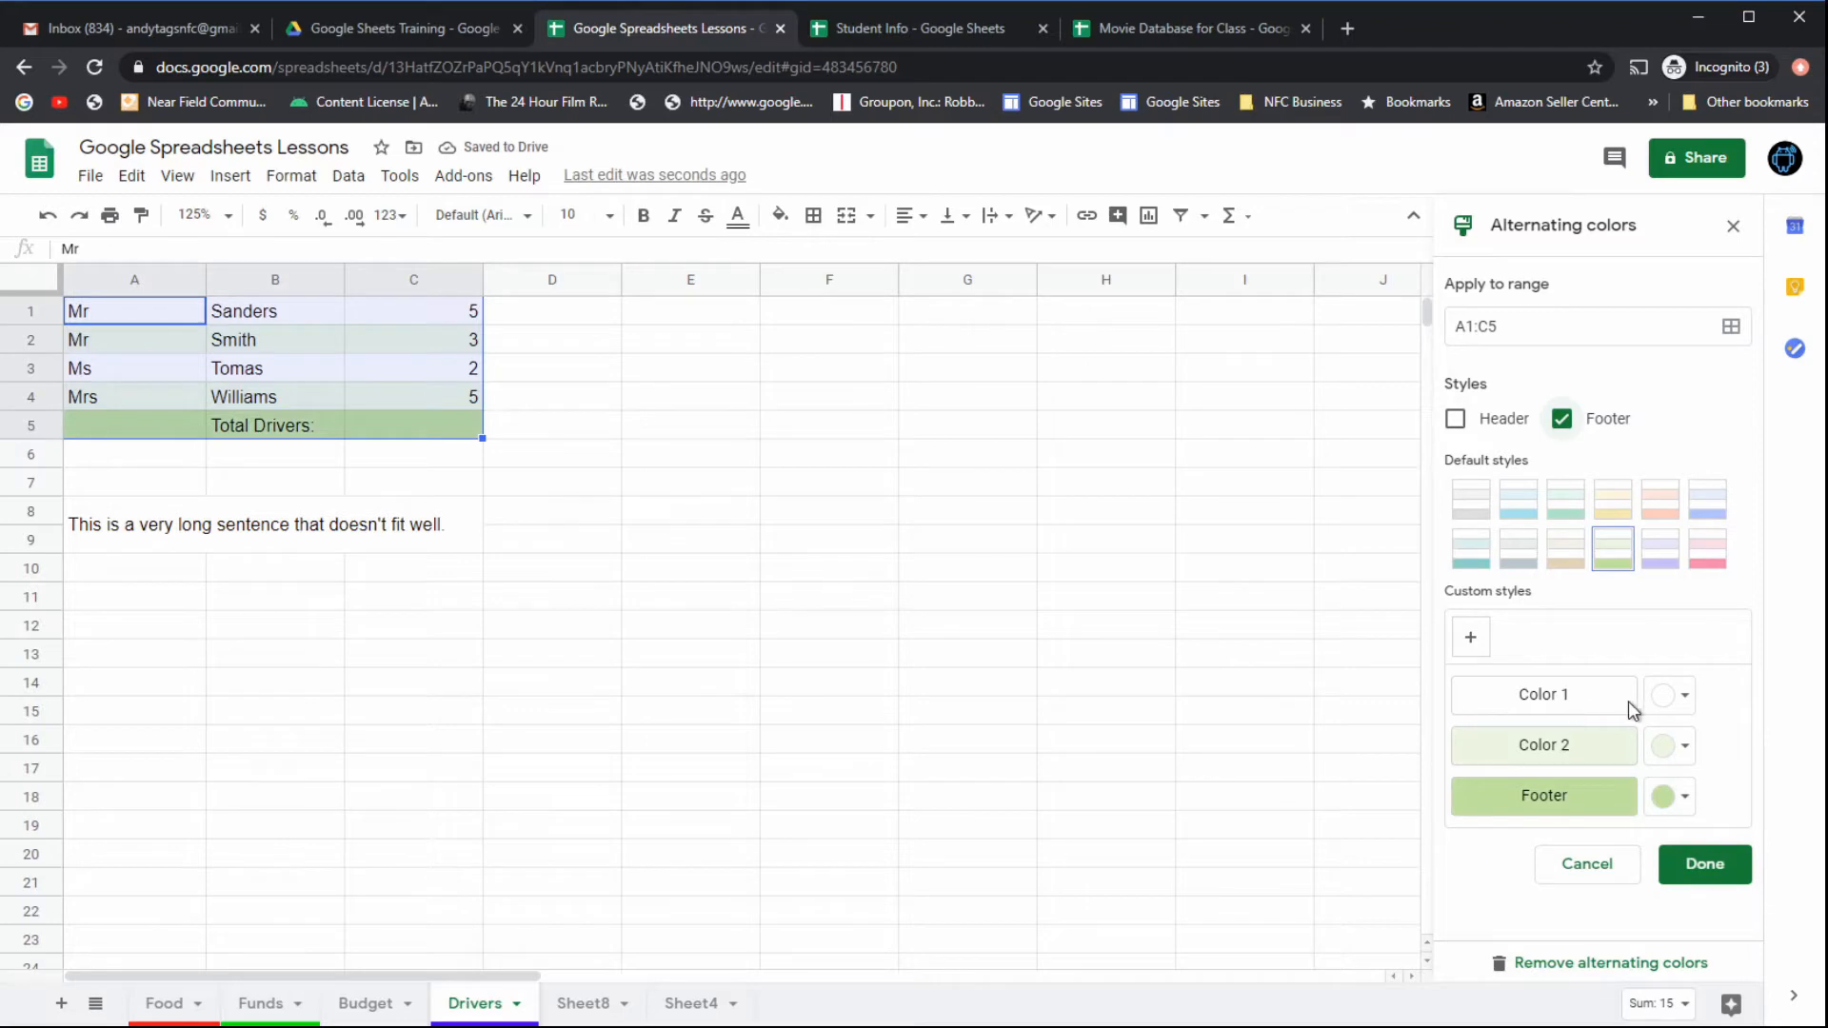
click(1730, 863)
click(680, 489)
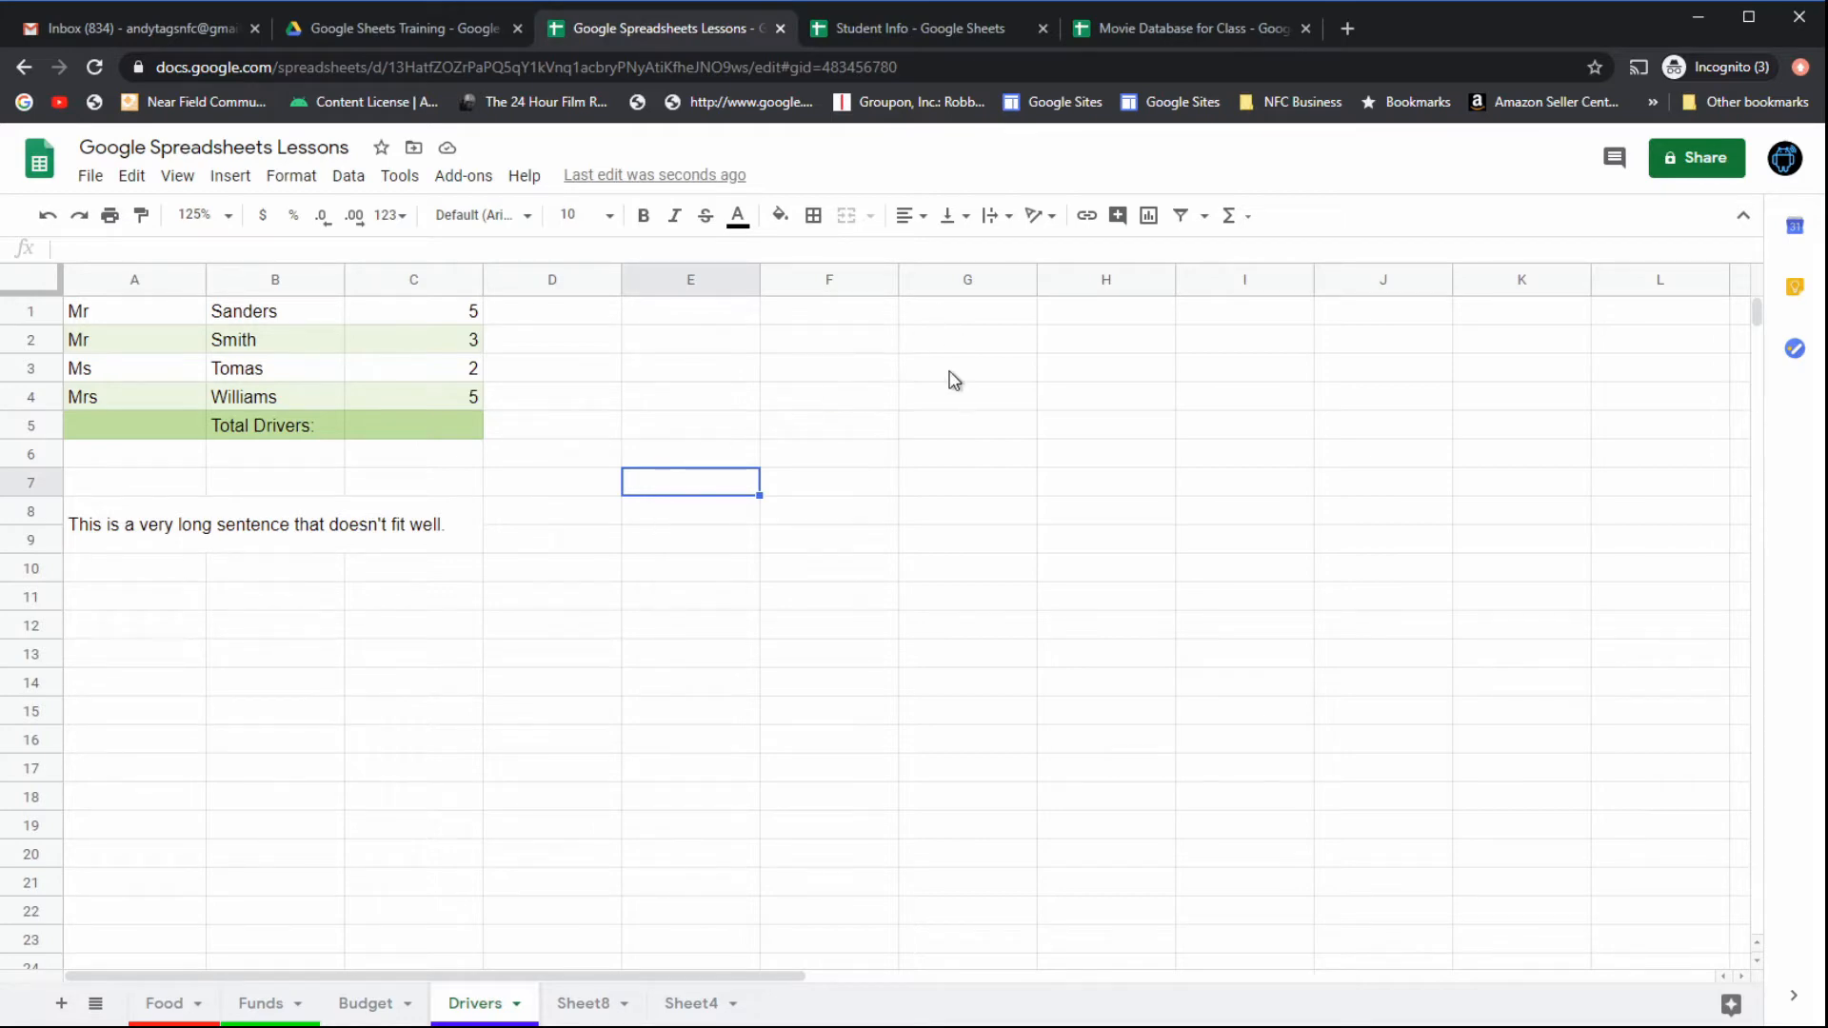
Step: Switch to the Student Info spreadsheet and open its Test Sheet
click(933, 21)
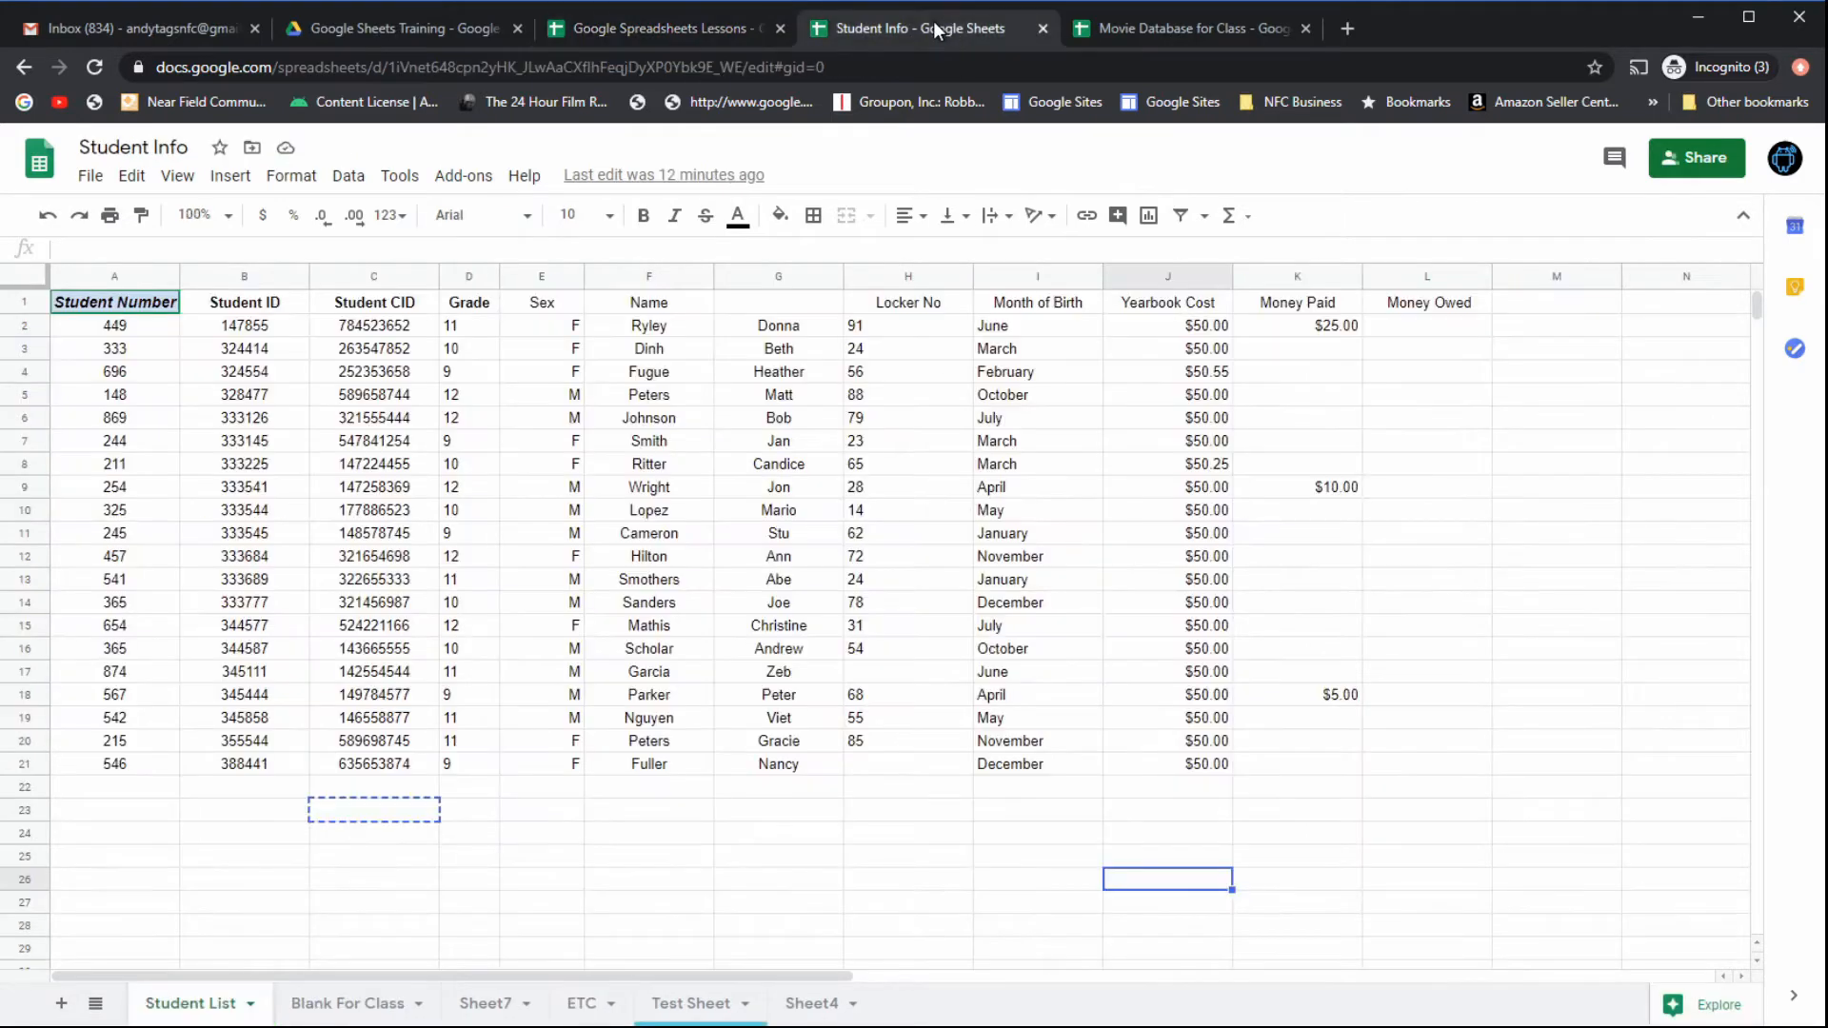
click(493, 1004)
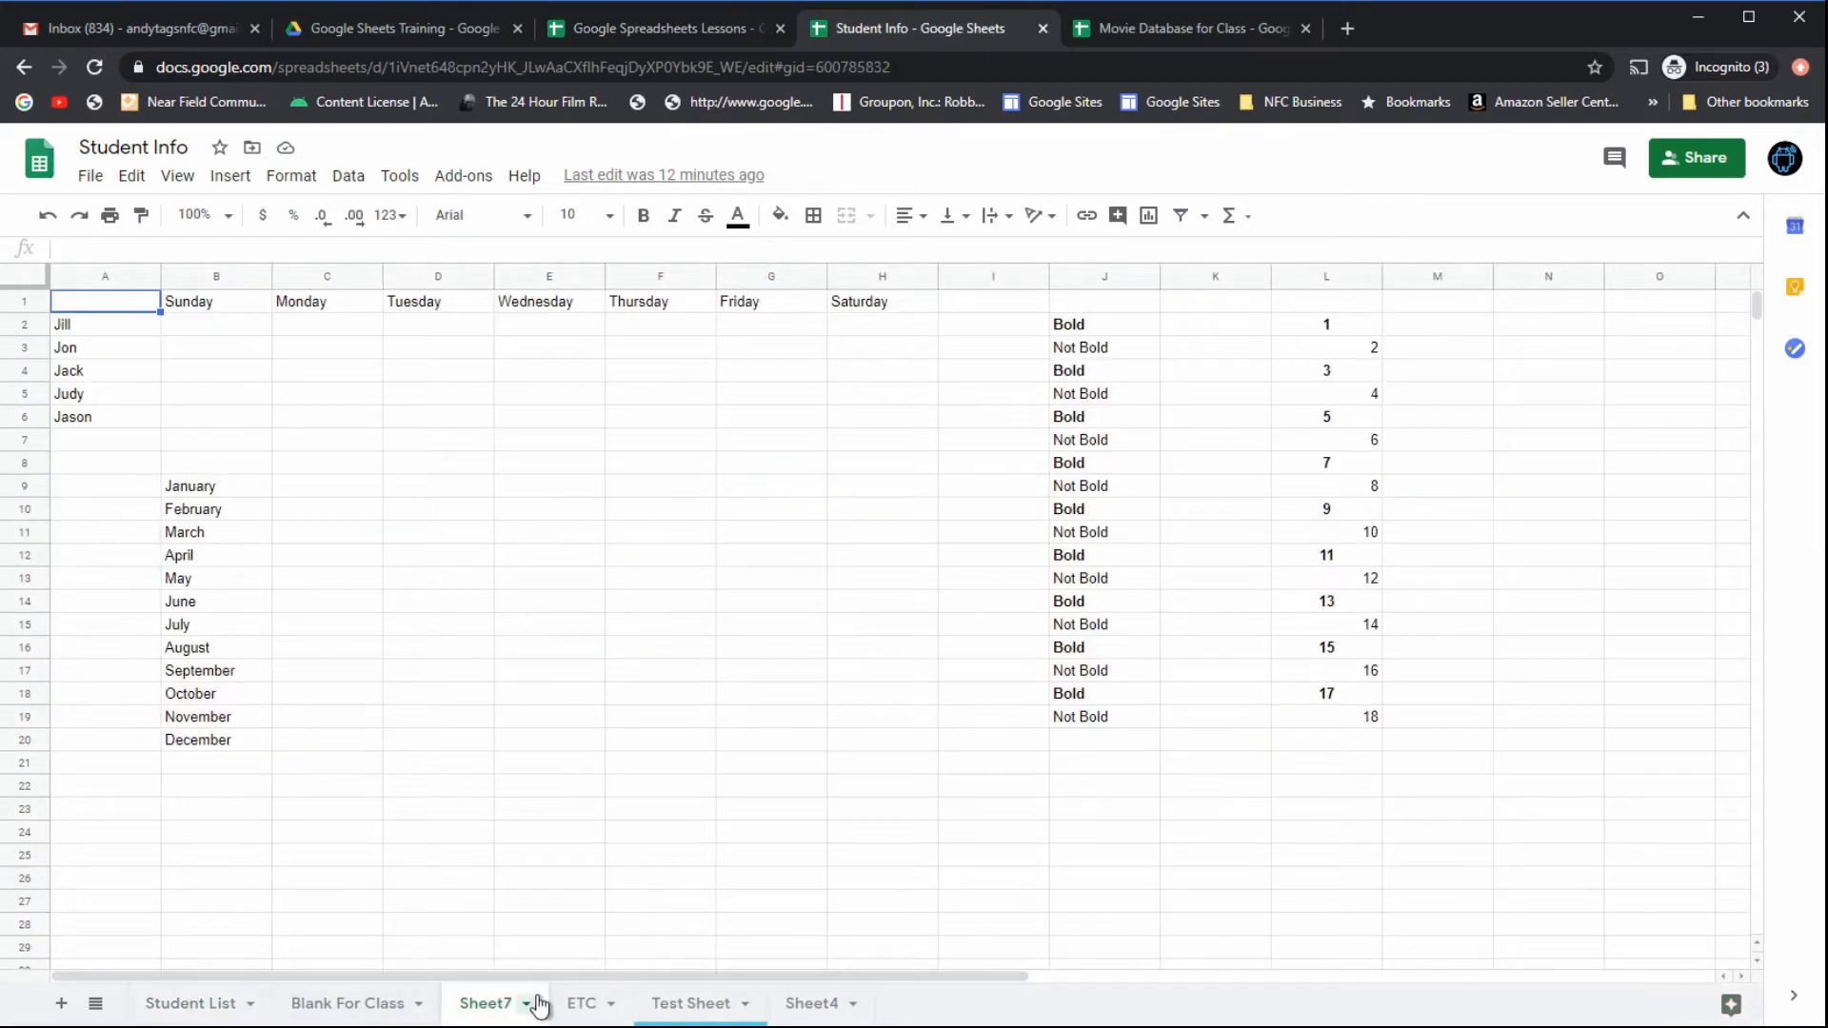
click(581, 1004)
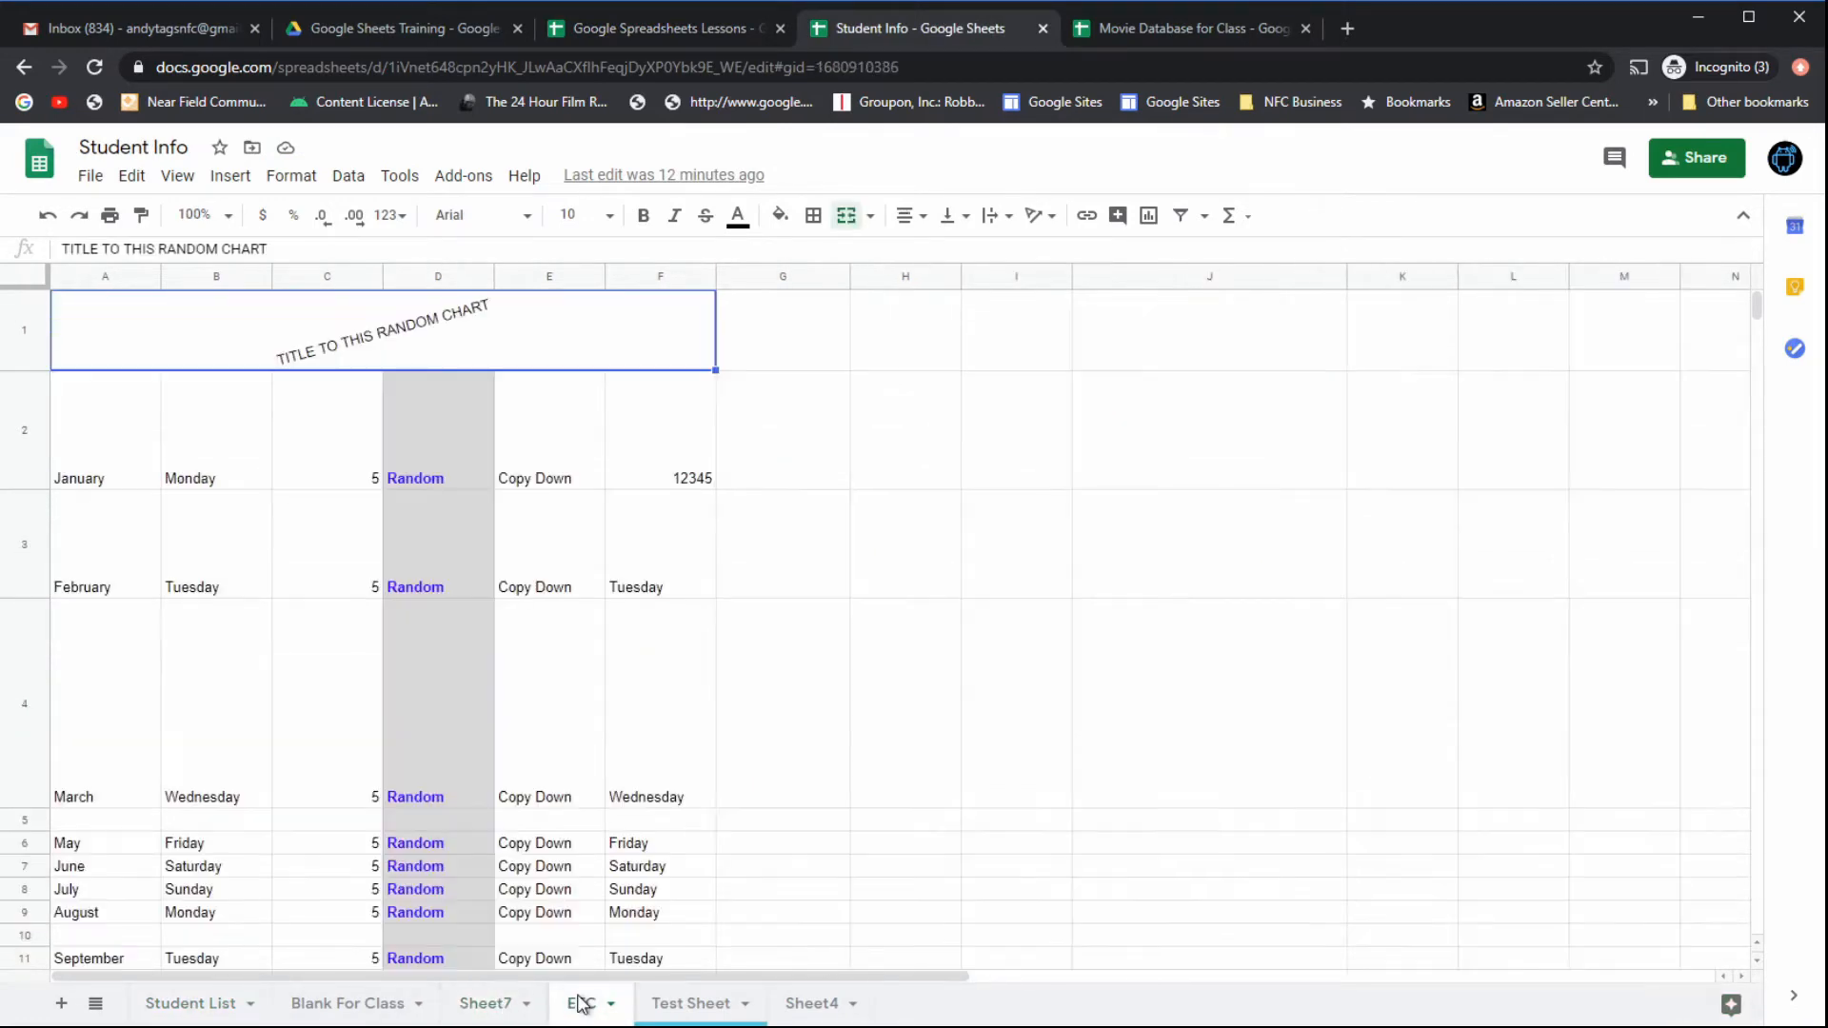
click(684, 1000)
click(913, 836)
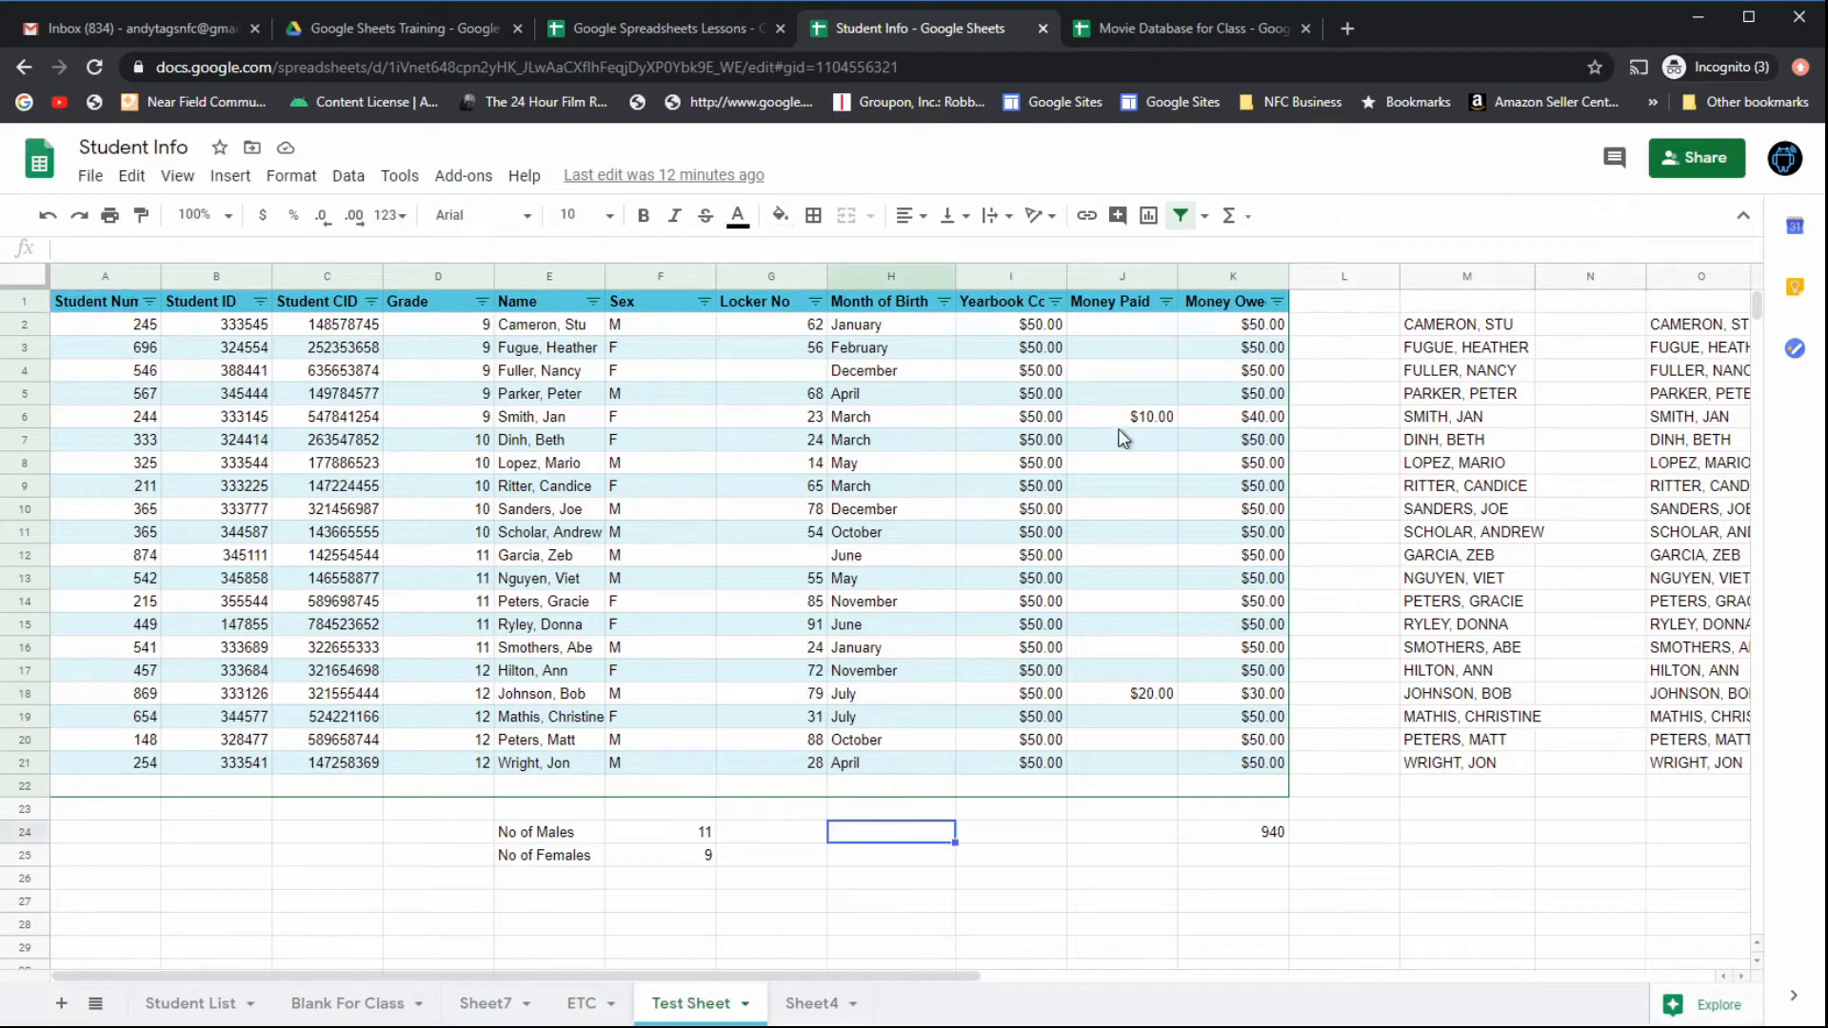
click(1198, 652)
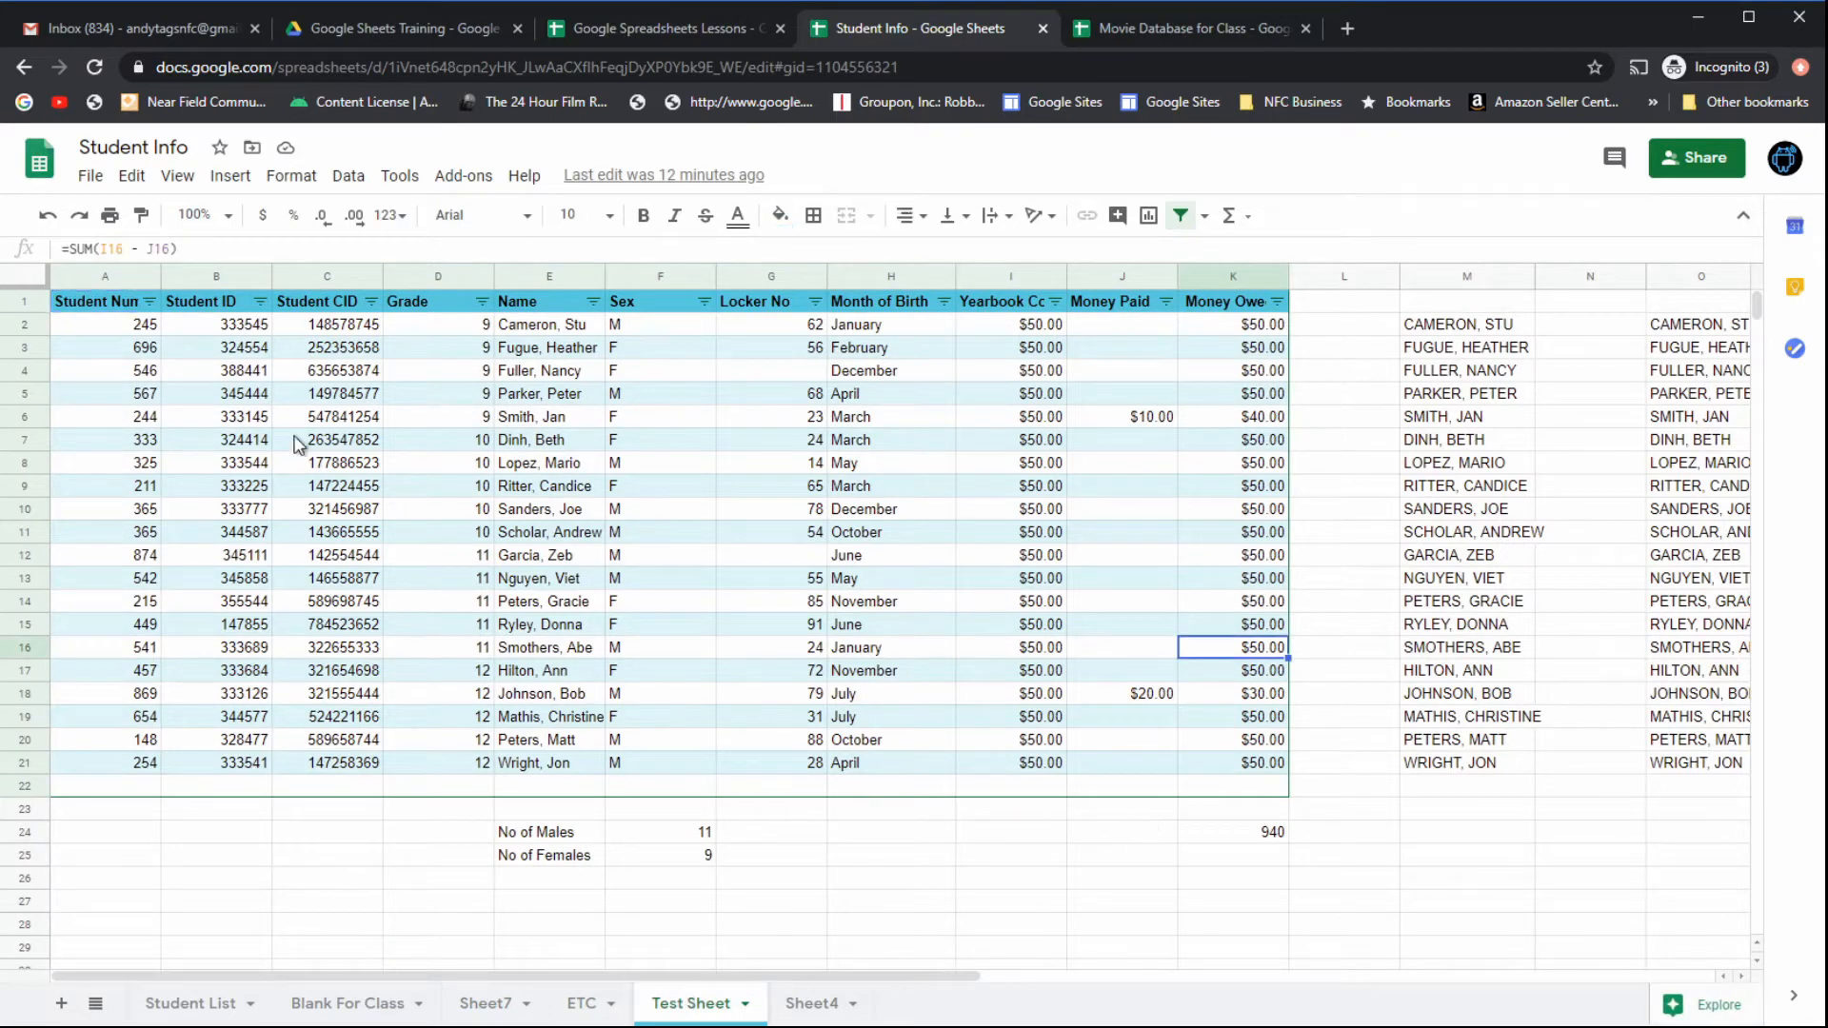
Step: Change the alternating colors of the student table in A1:K21 to the purple default style
drag(112, 304, 1246, 769)
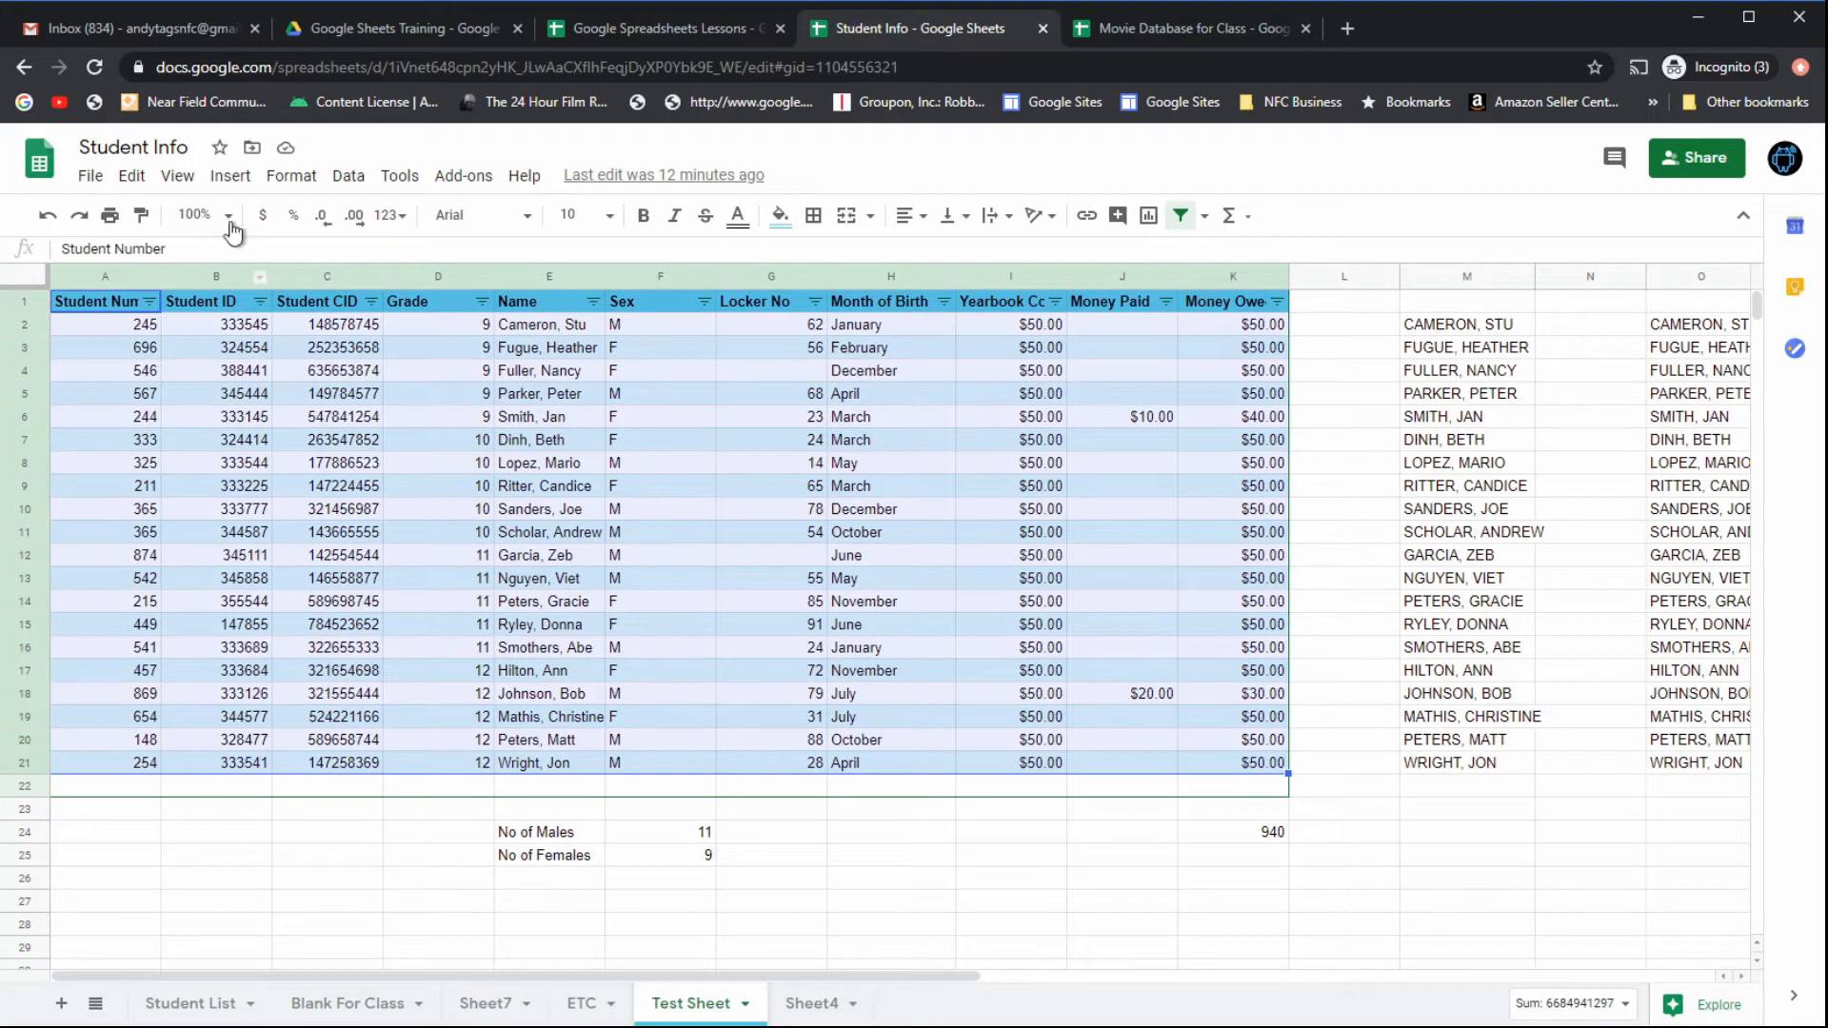
click(289, 175)
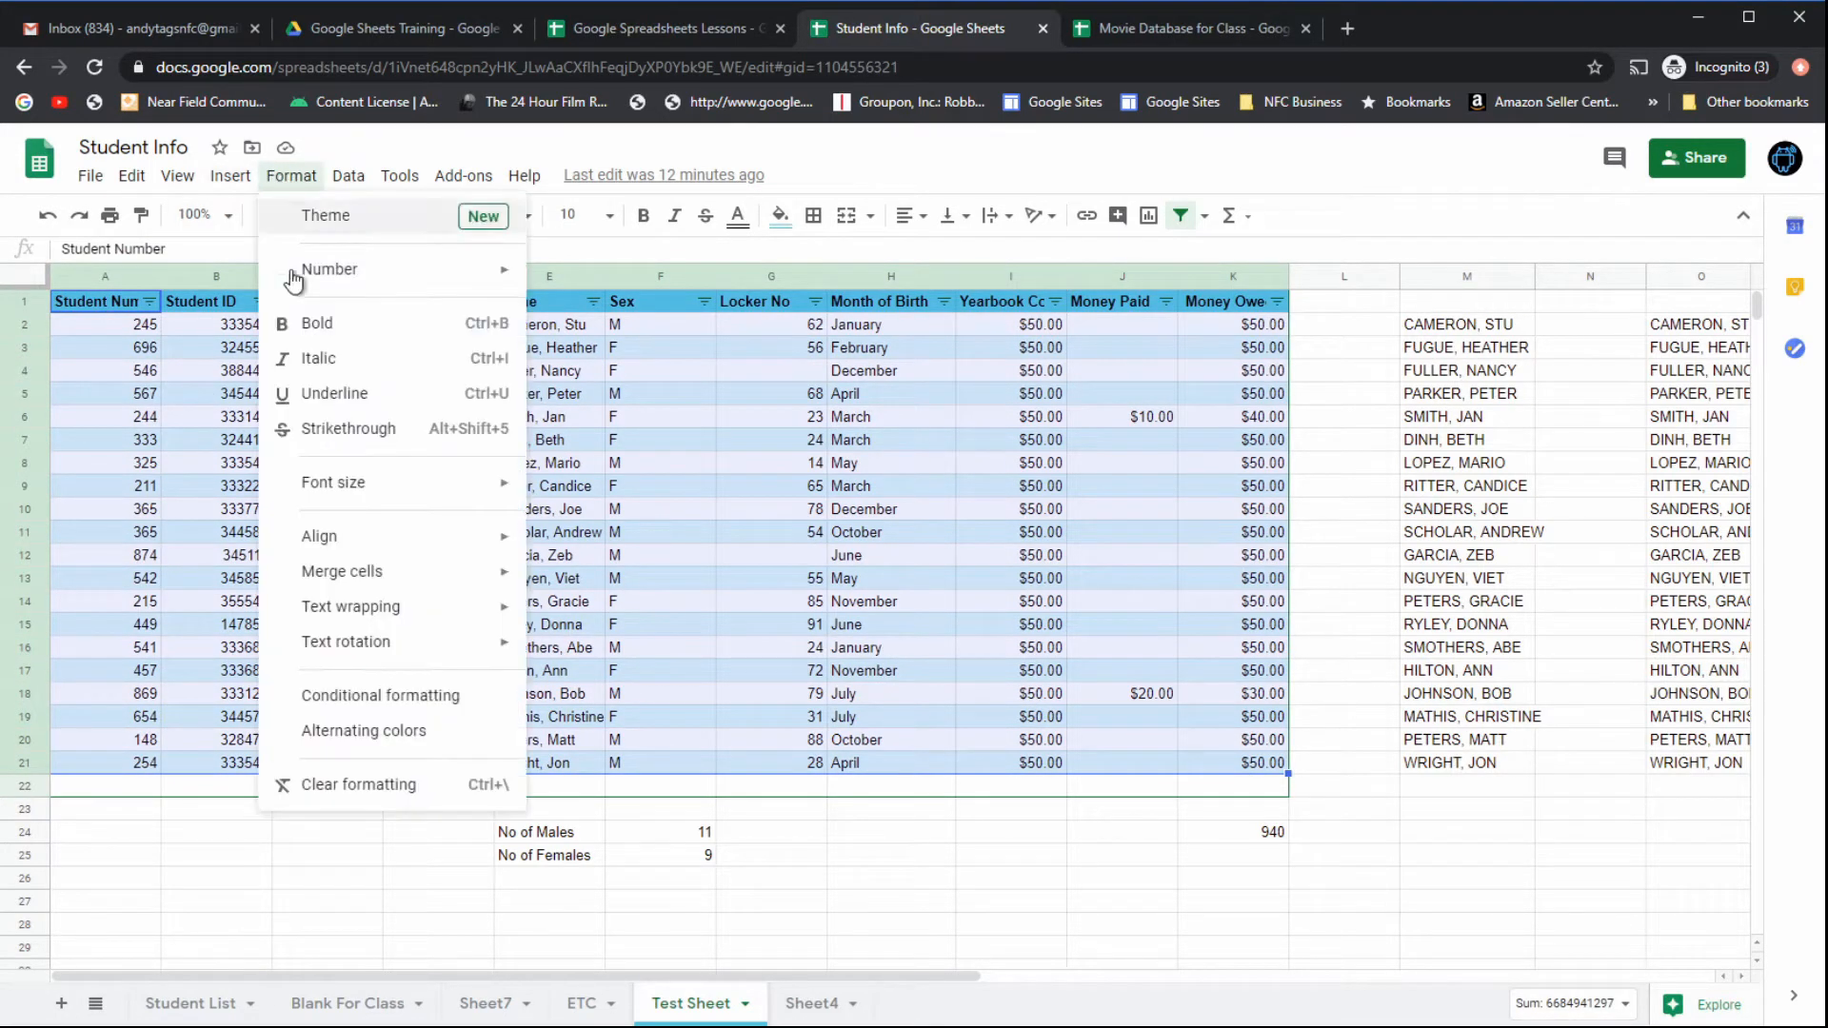
click(405, 735)
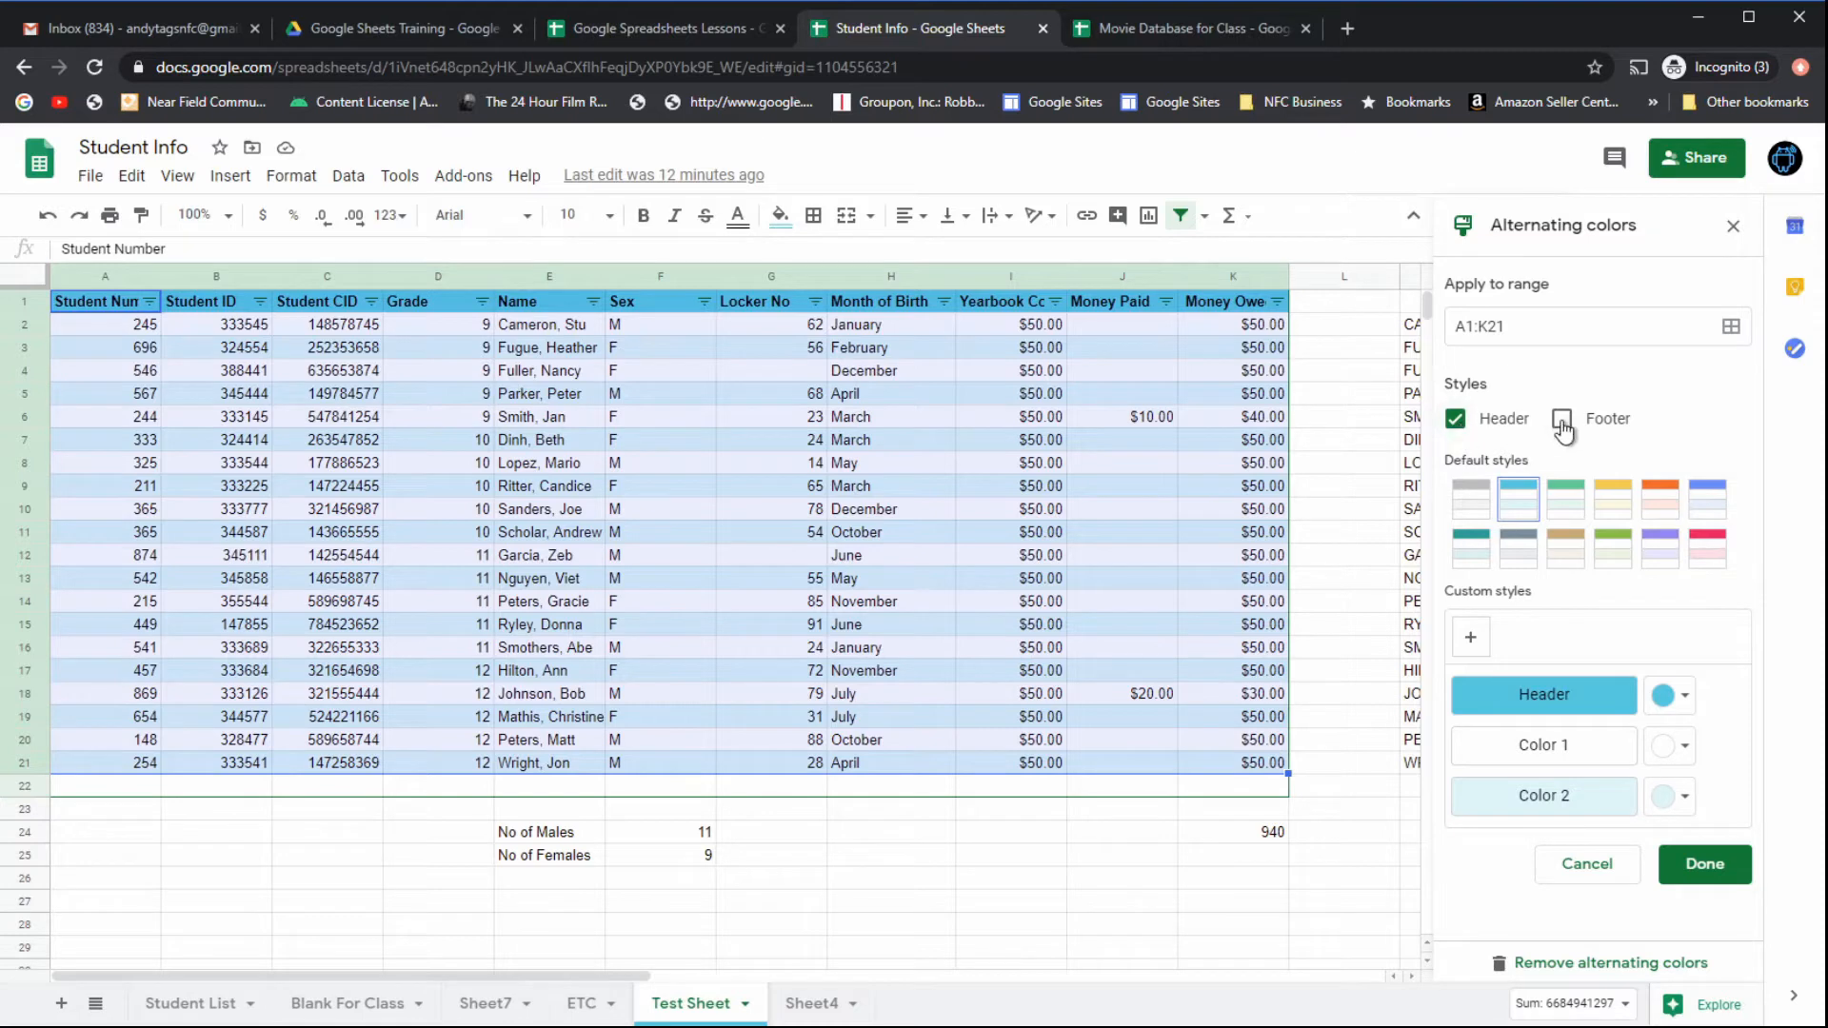
click(1661, 549)
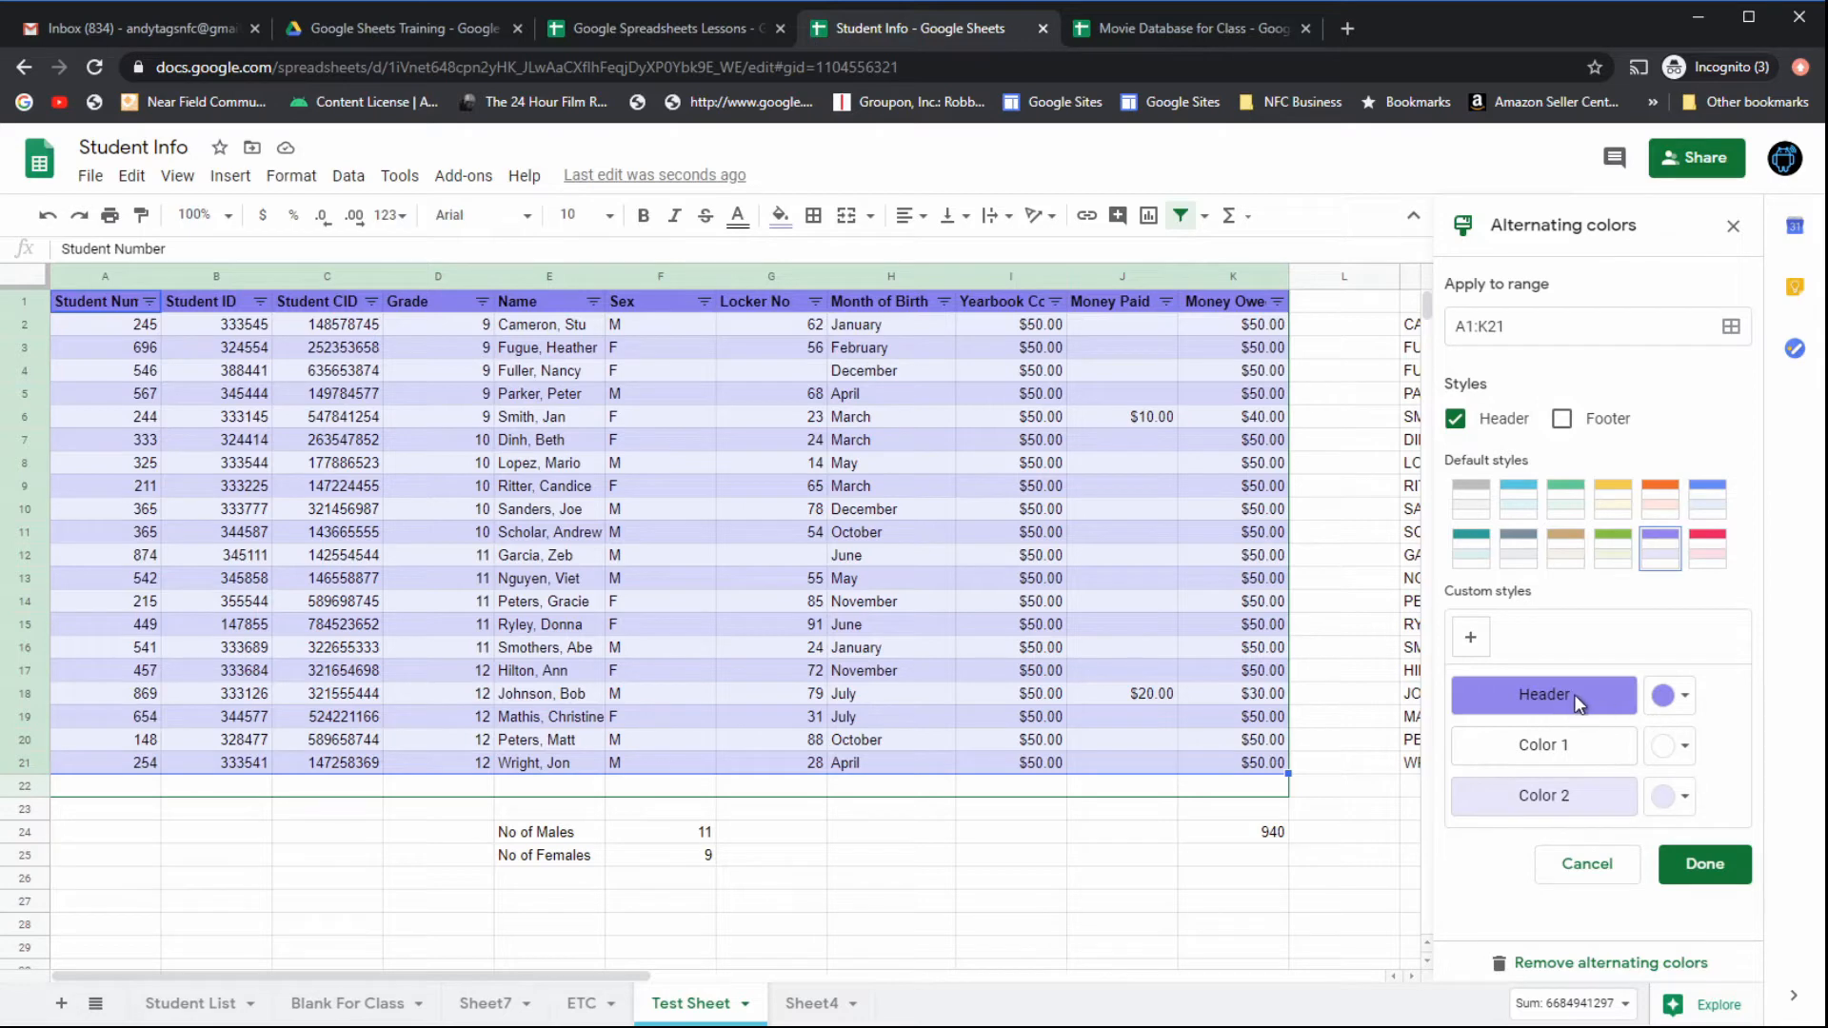
Step: Set Color 2 of the student table's alternating colors to light blue and finish the styling
click(1676, 803)
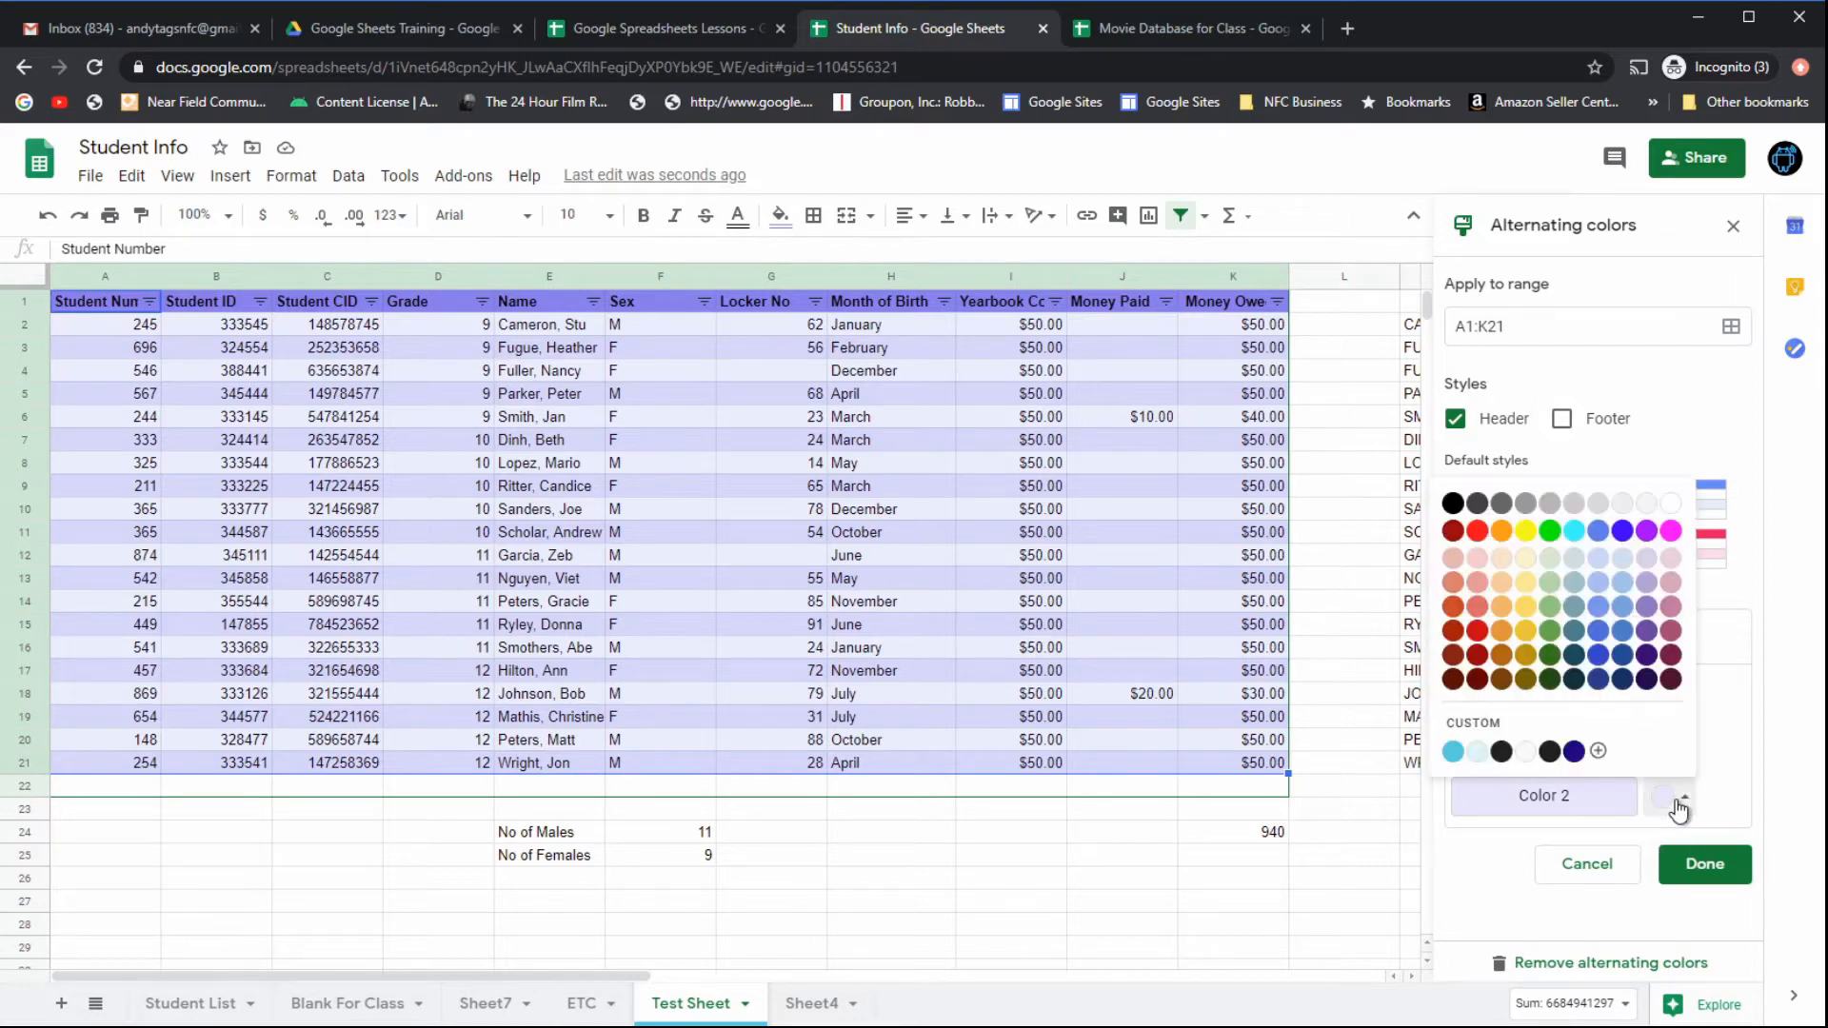
click(1624, 562)
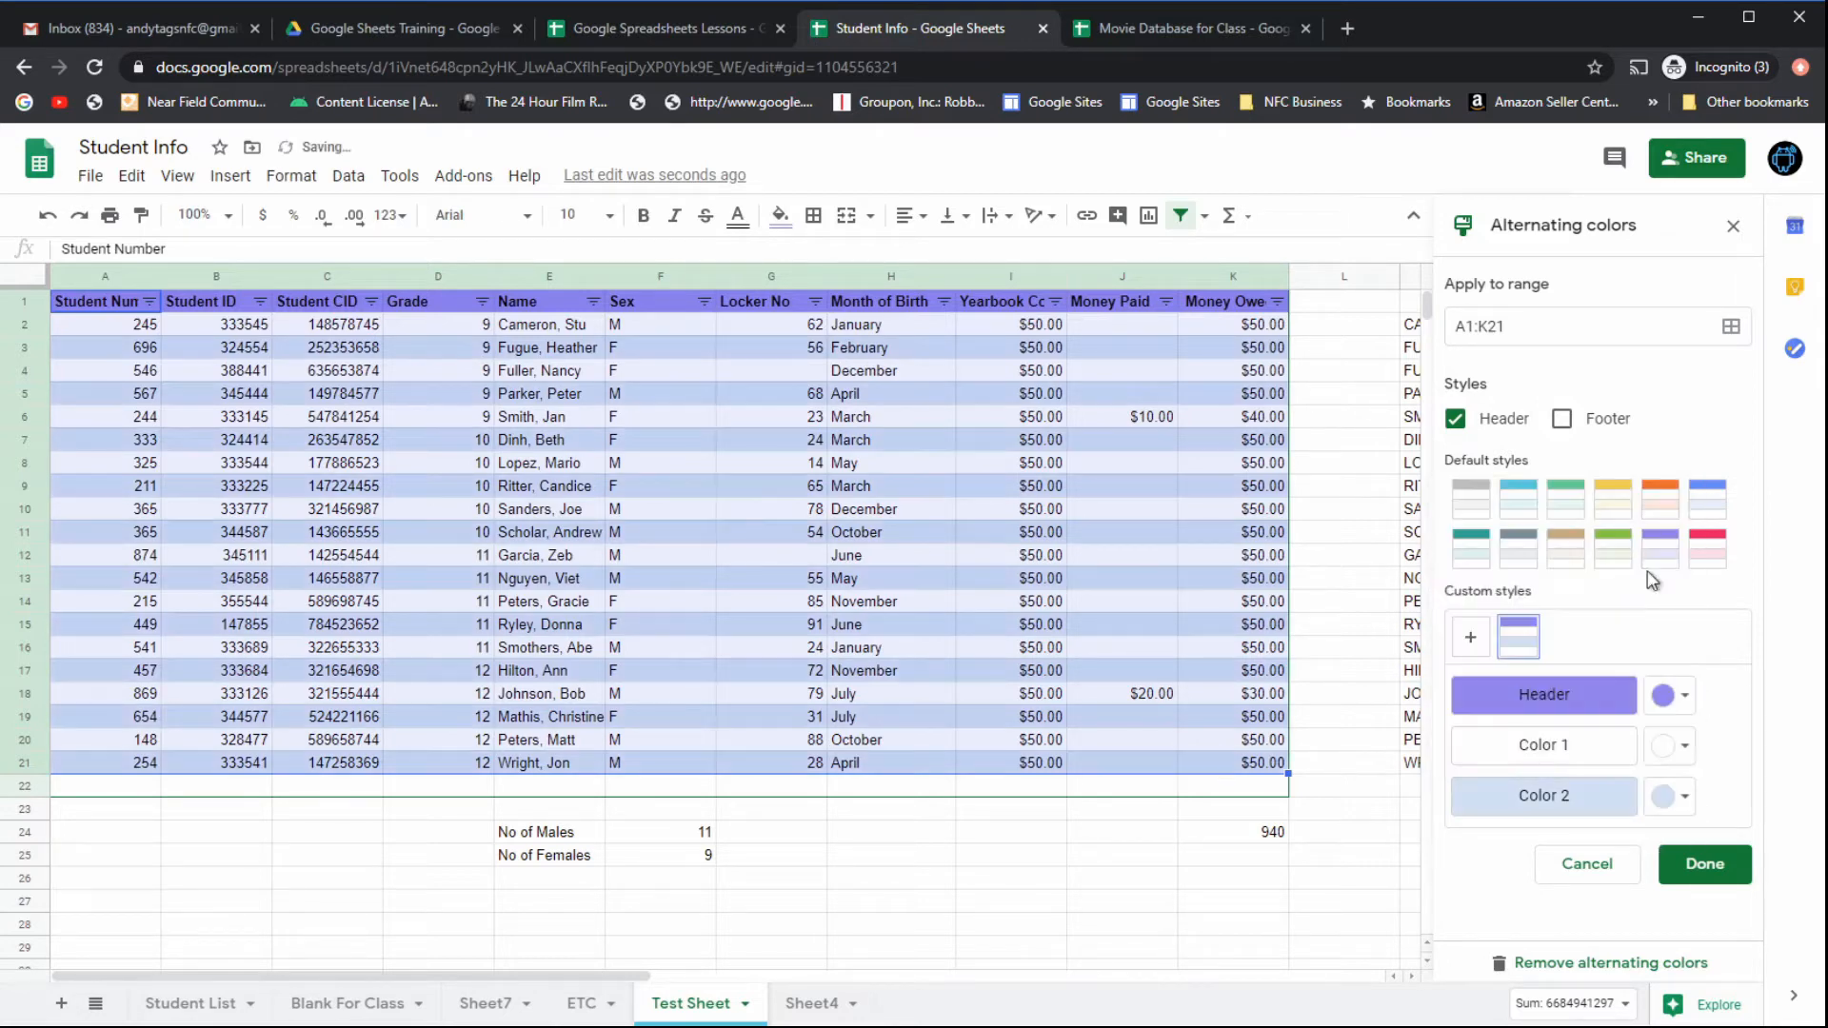
click(1714, 864)
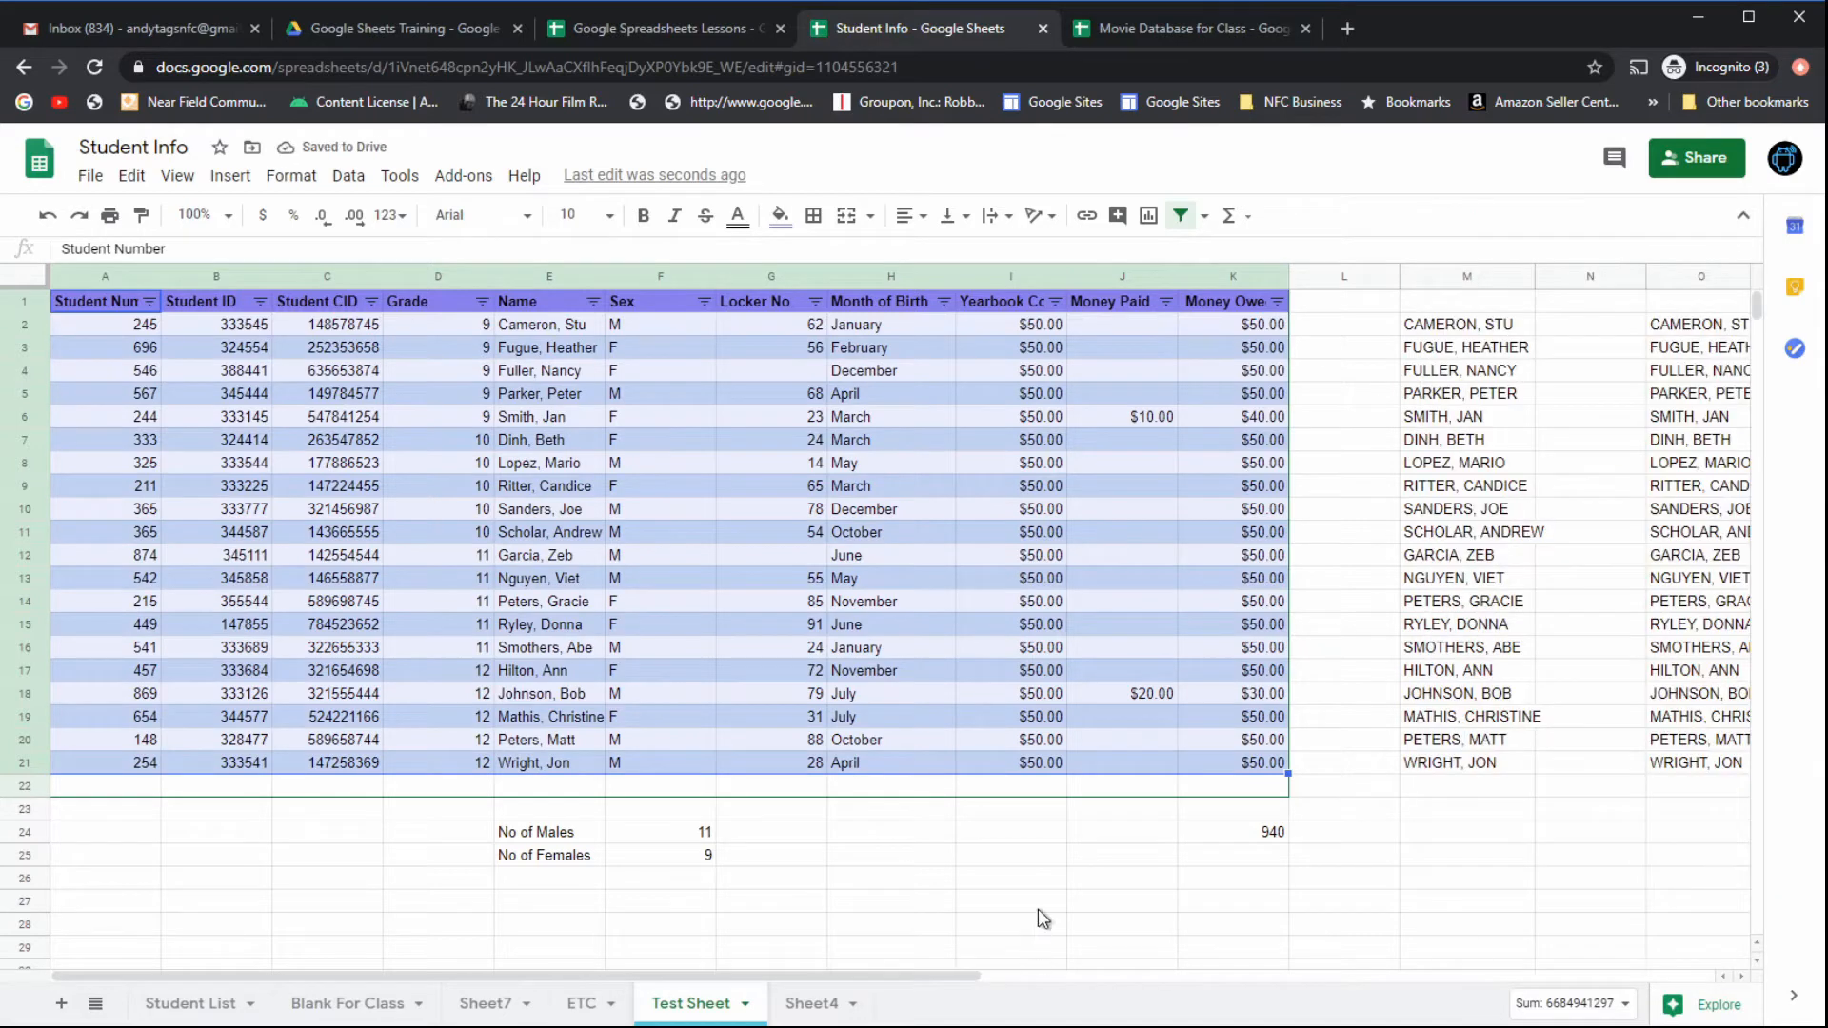
click(1038, 905)
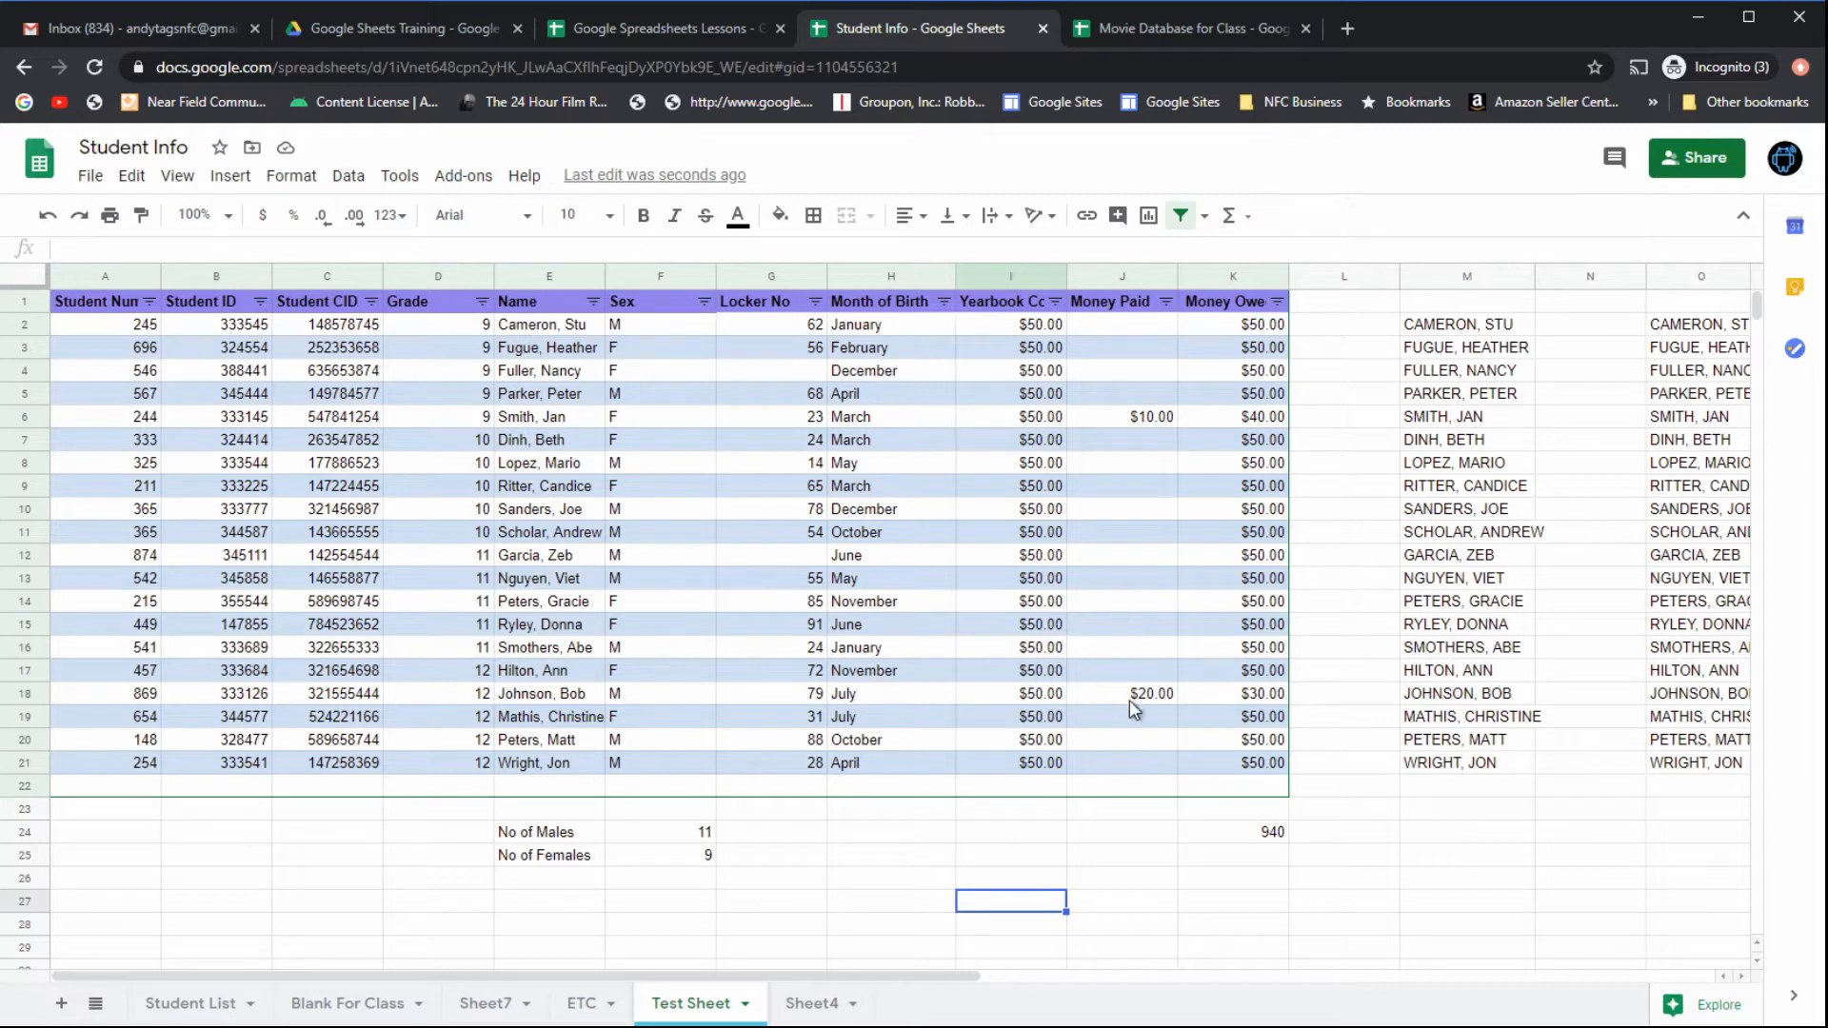
click(916, 785)
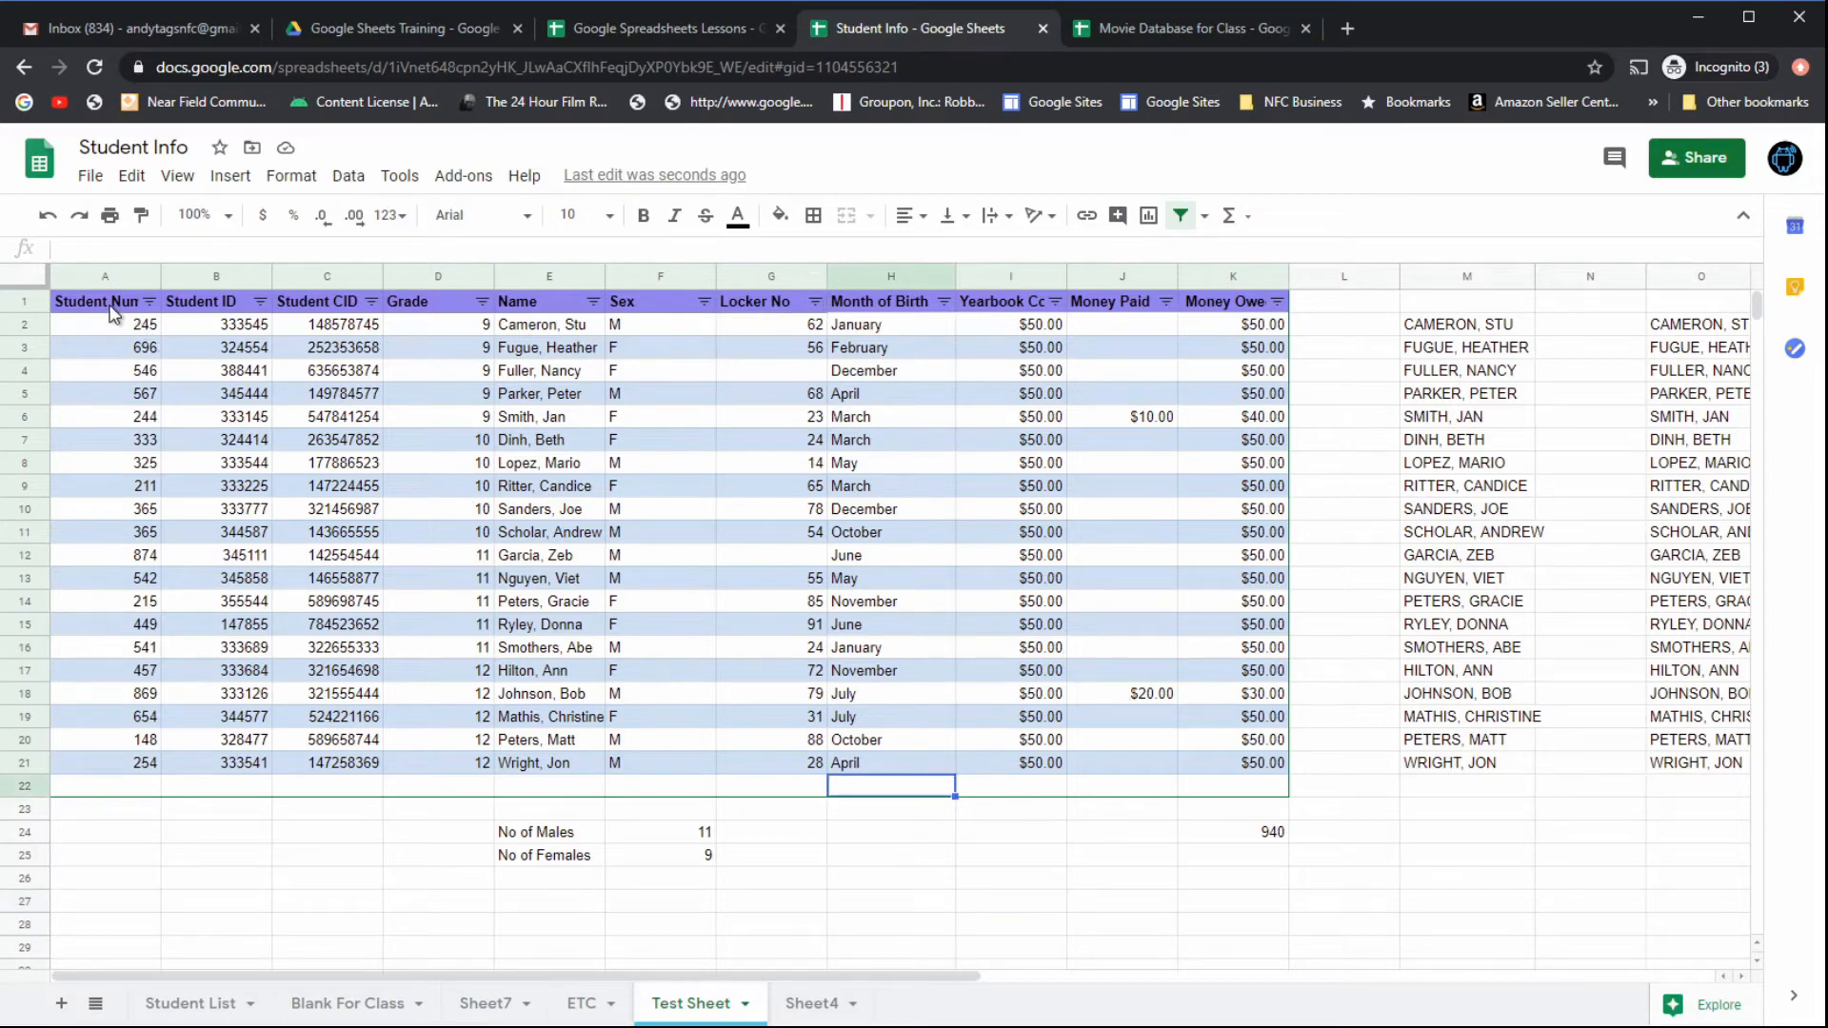
drag(110, 307, 1235, 764)
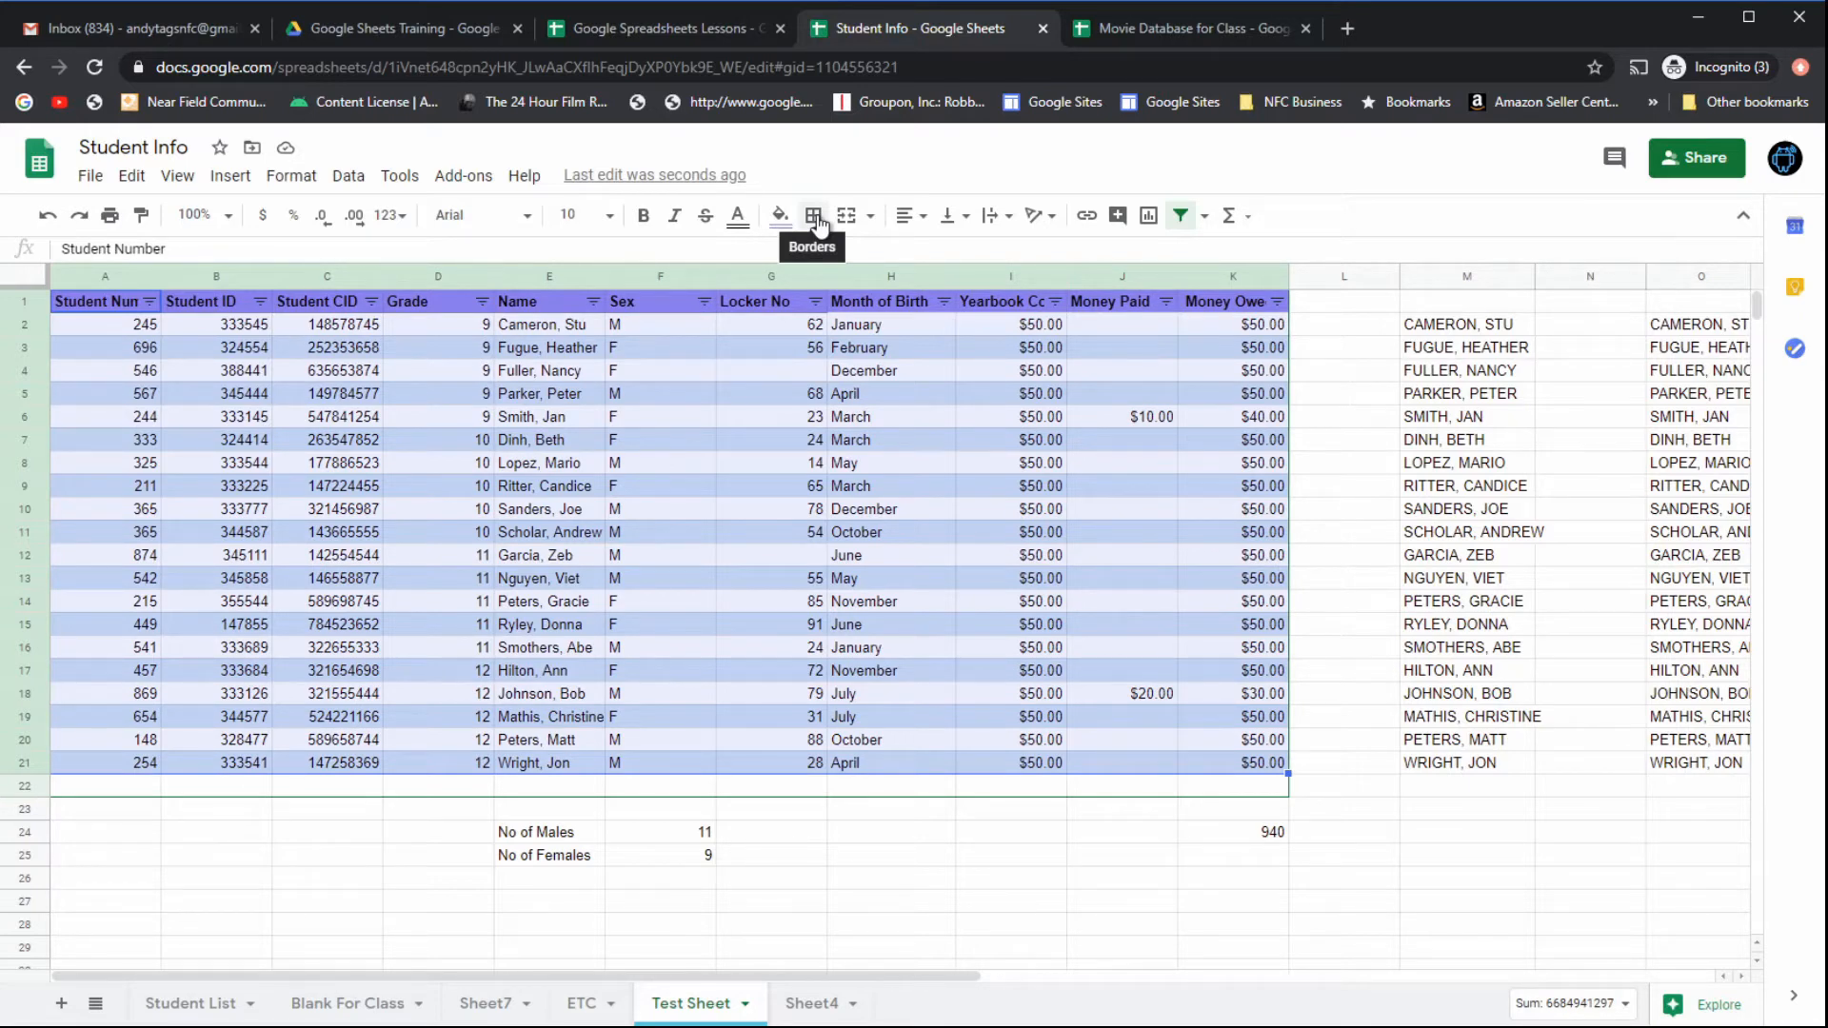
click(724, 398)
Step: Set the text color of the header row A1:K1 to white
click(125, 310)
drag(125, 310, 1238, 298)
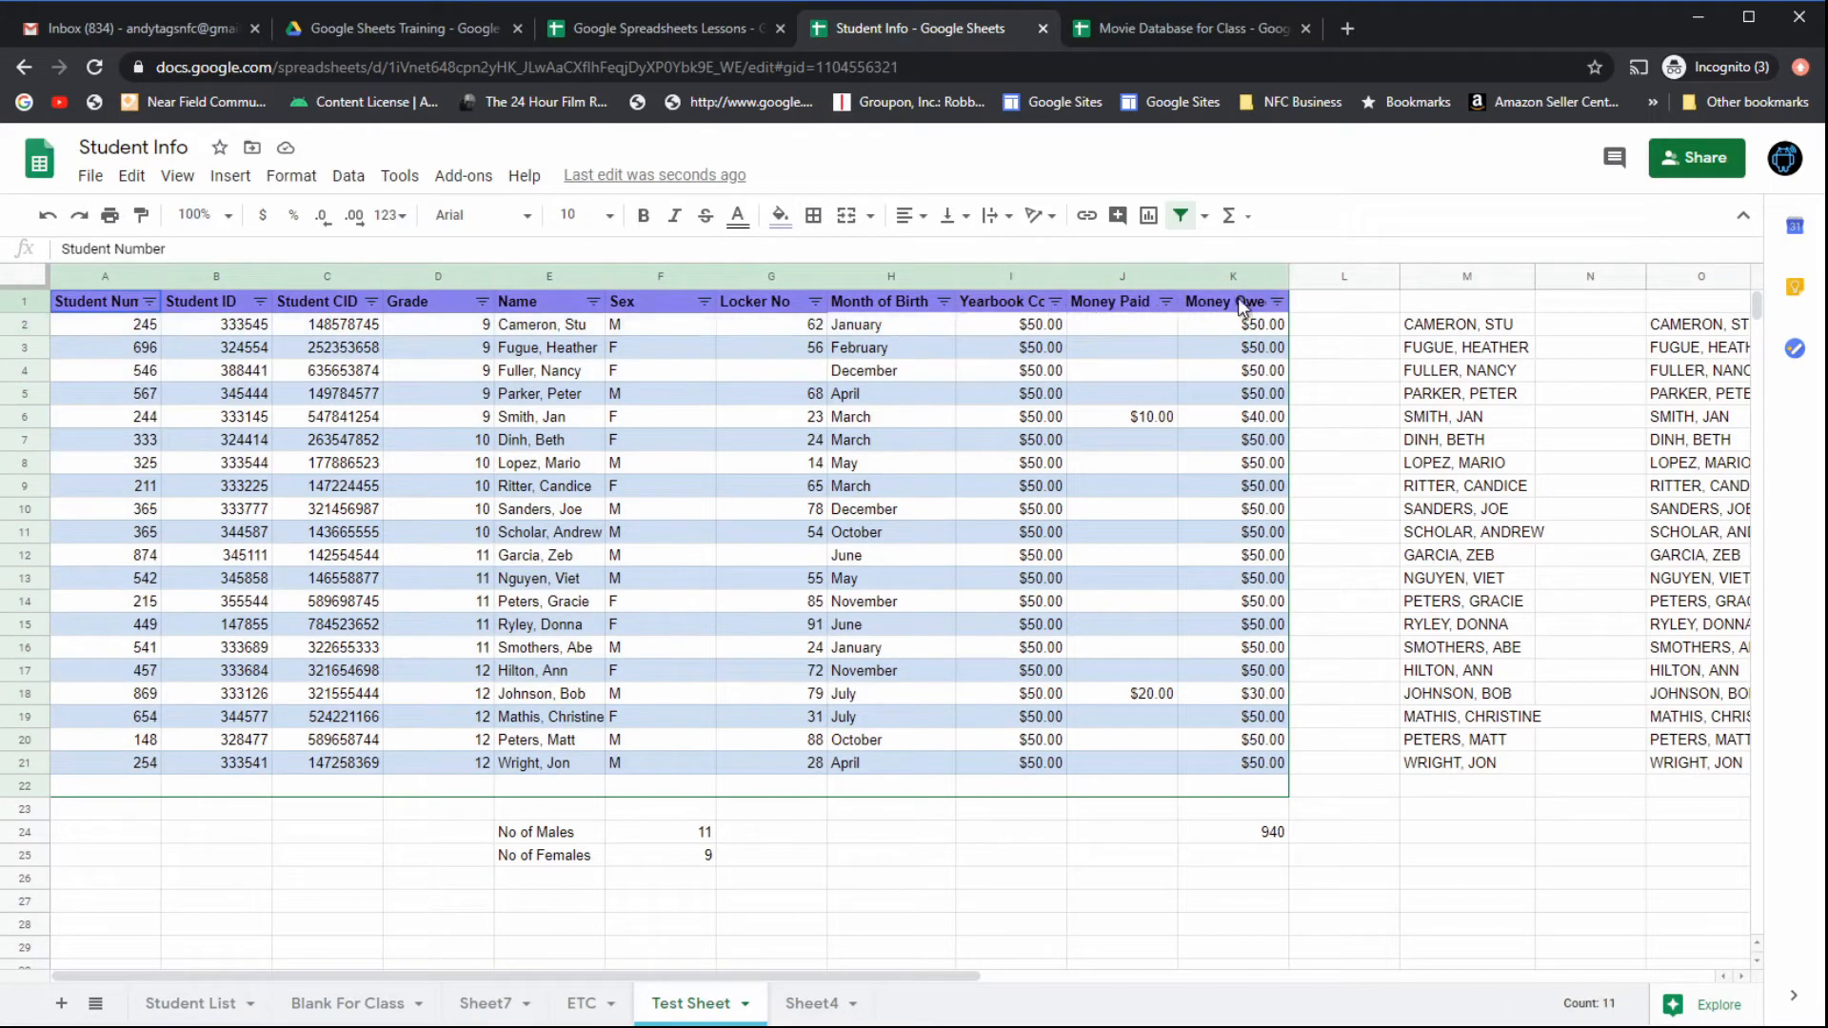
click(739, 225)
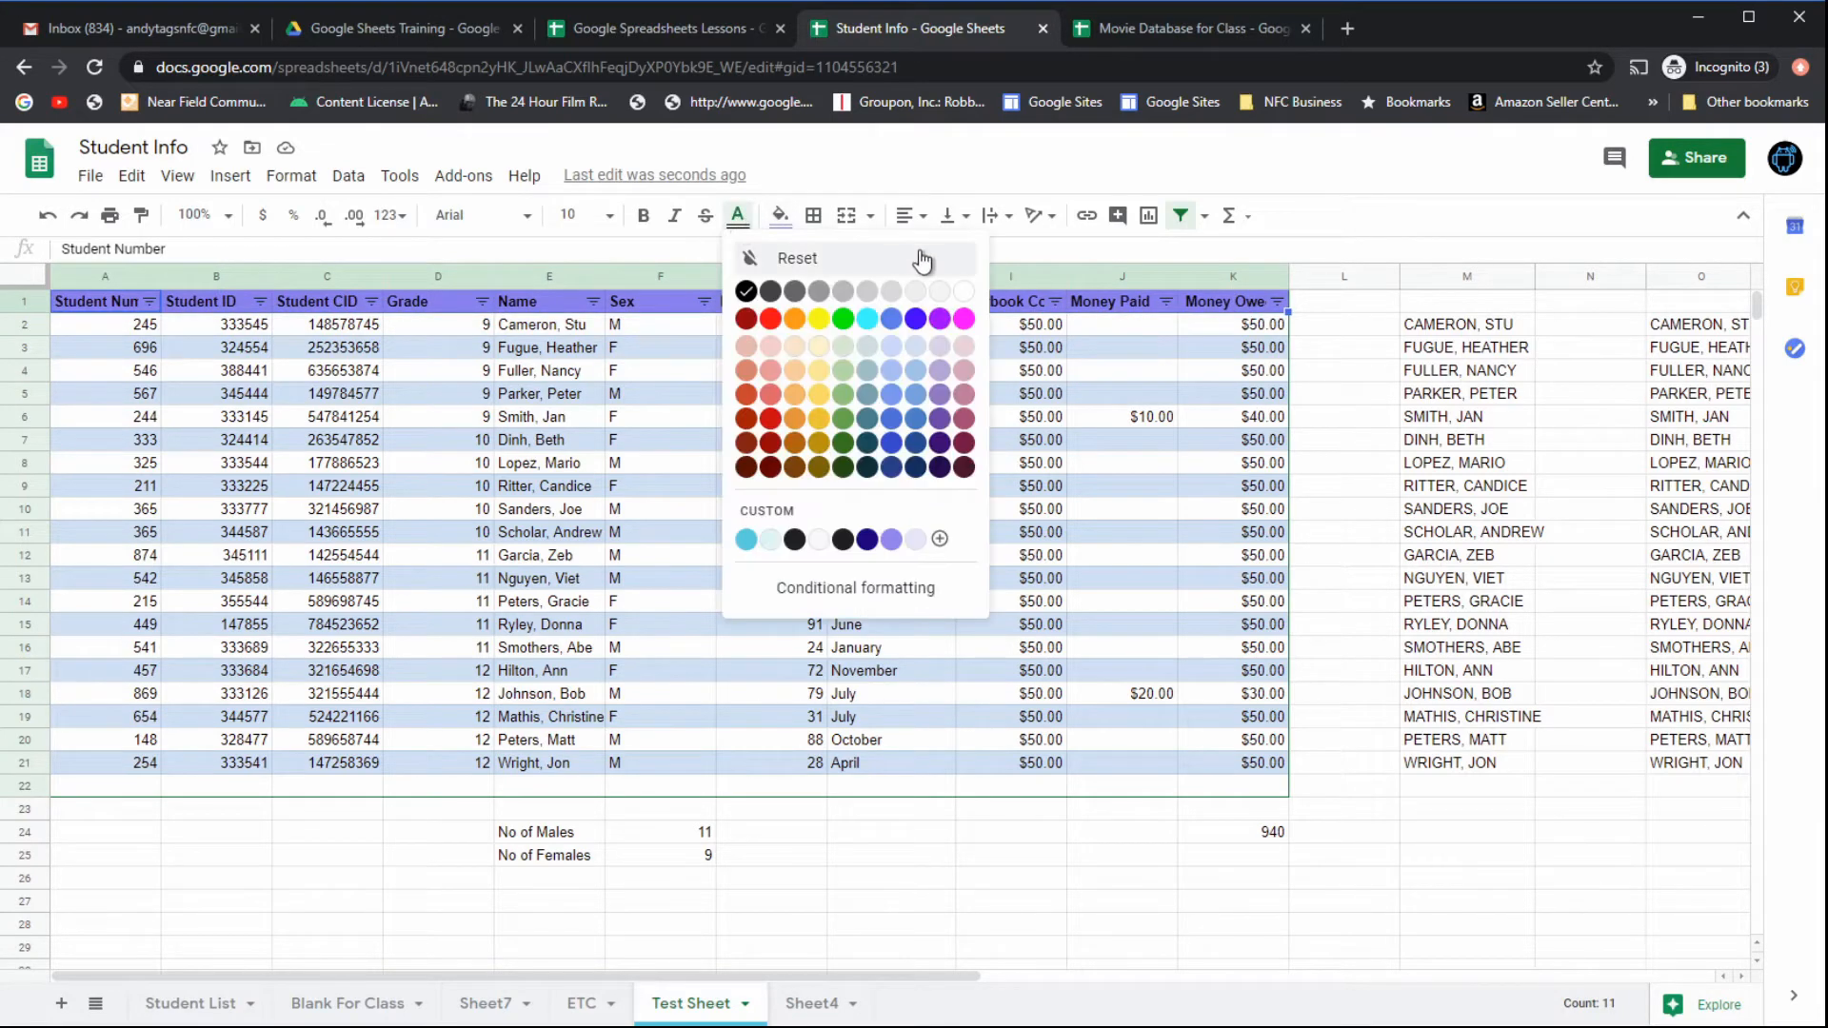
click(964, 288)
click(904, 647)
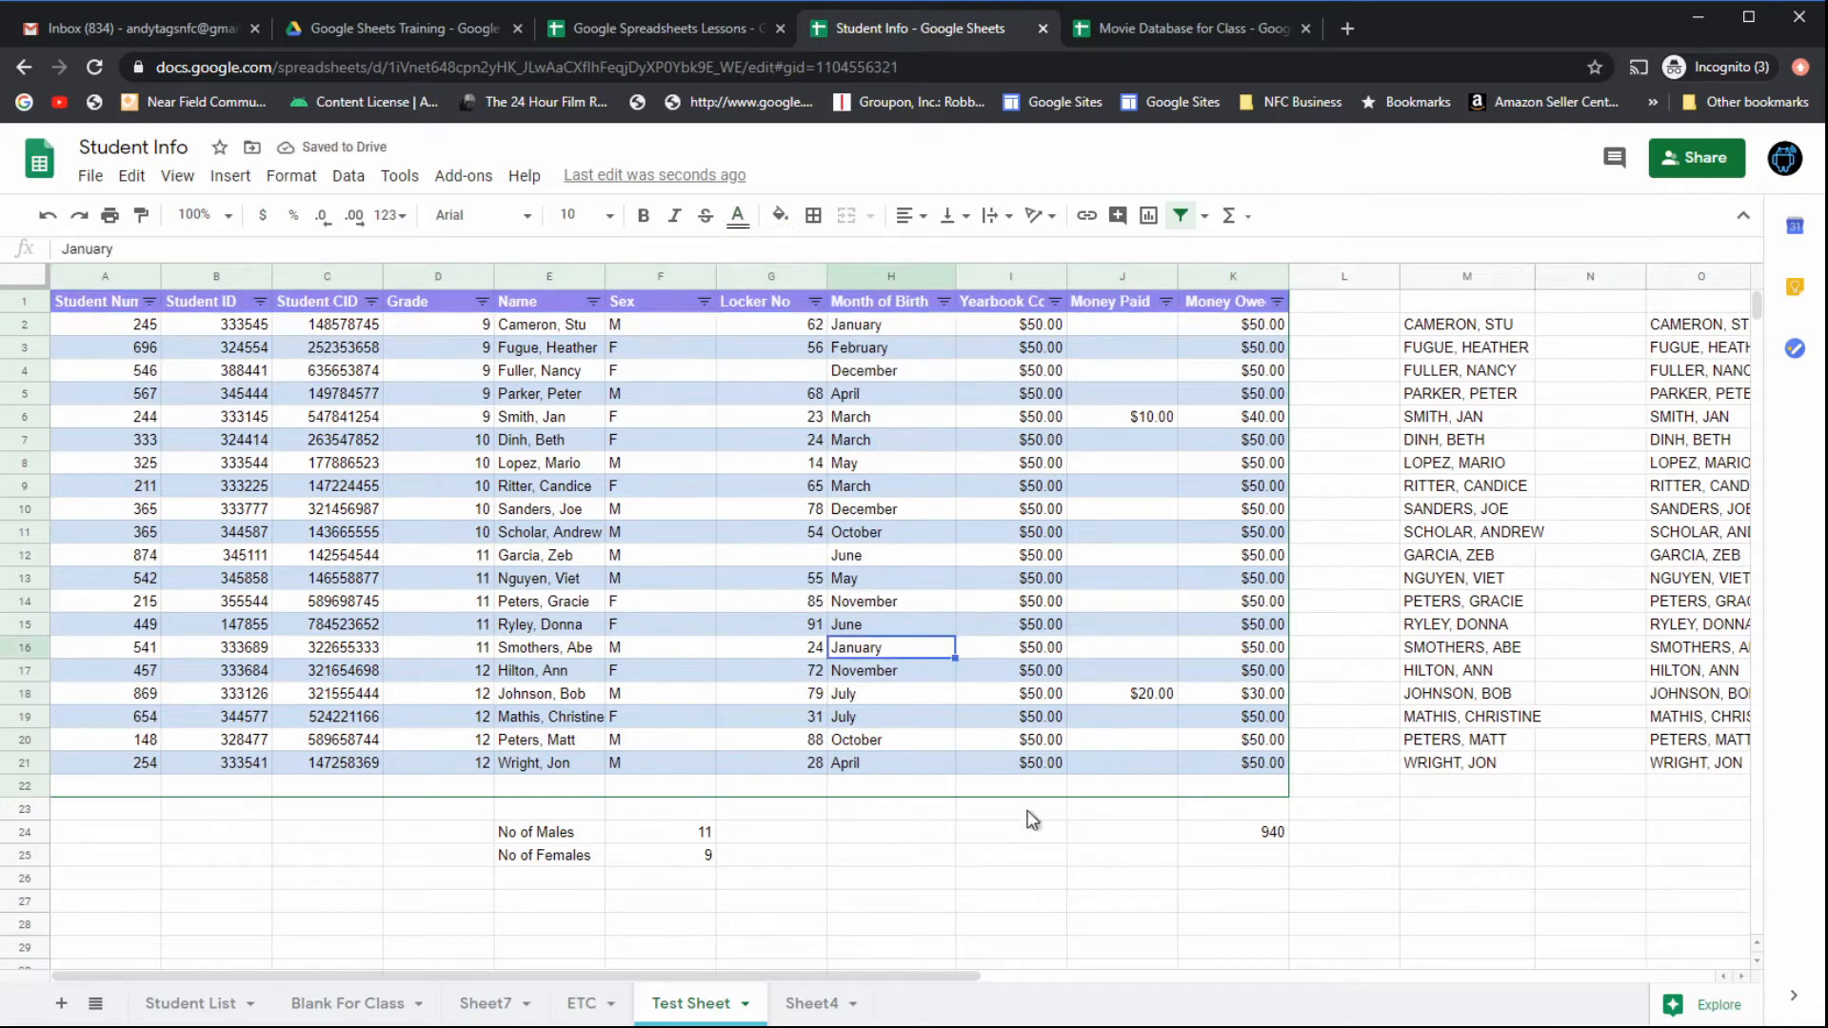
click(1016, 811)
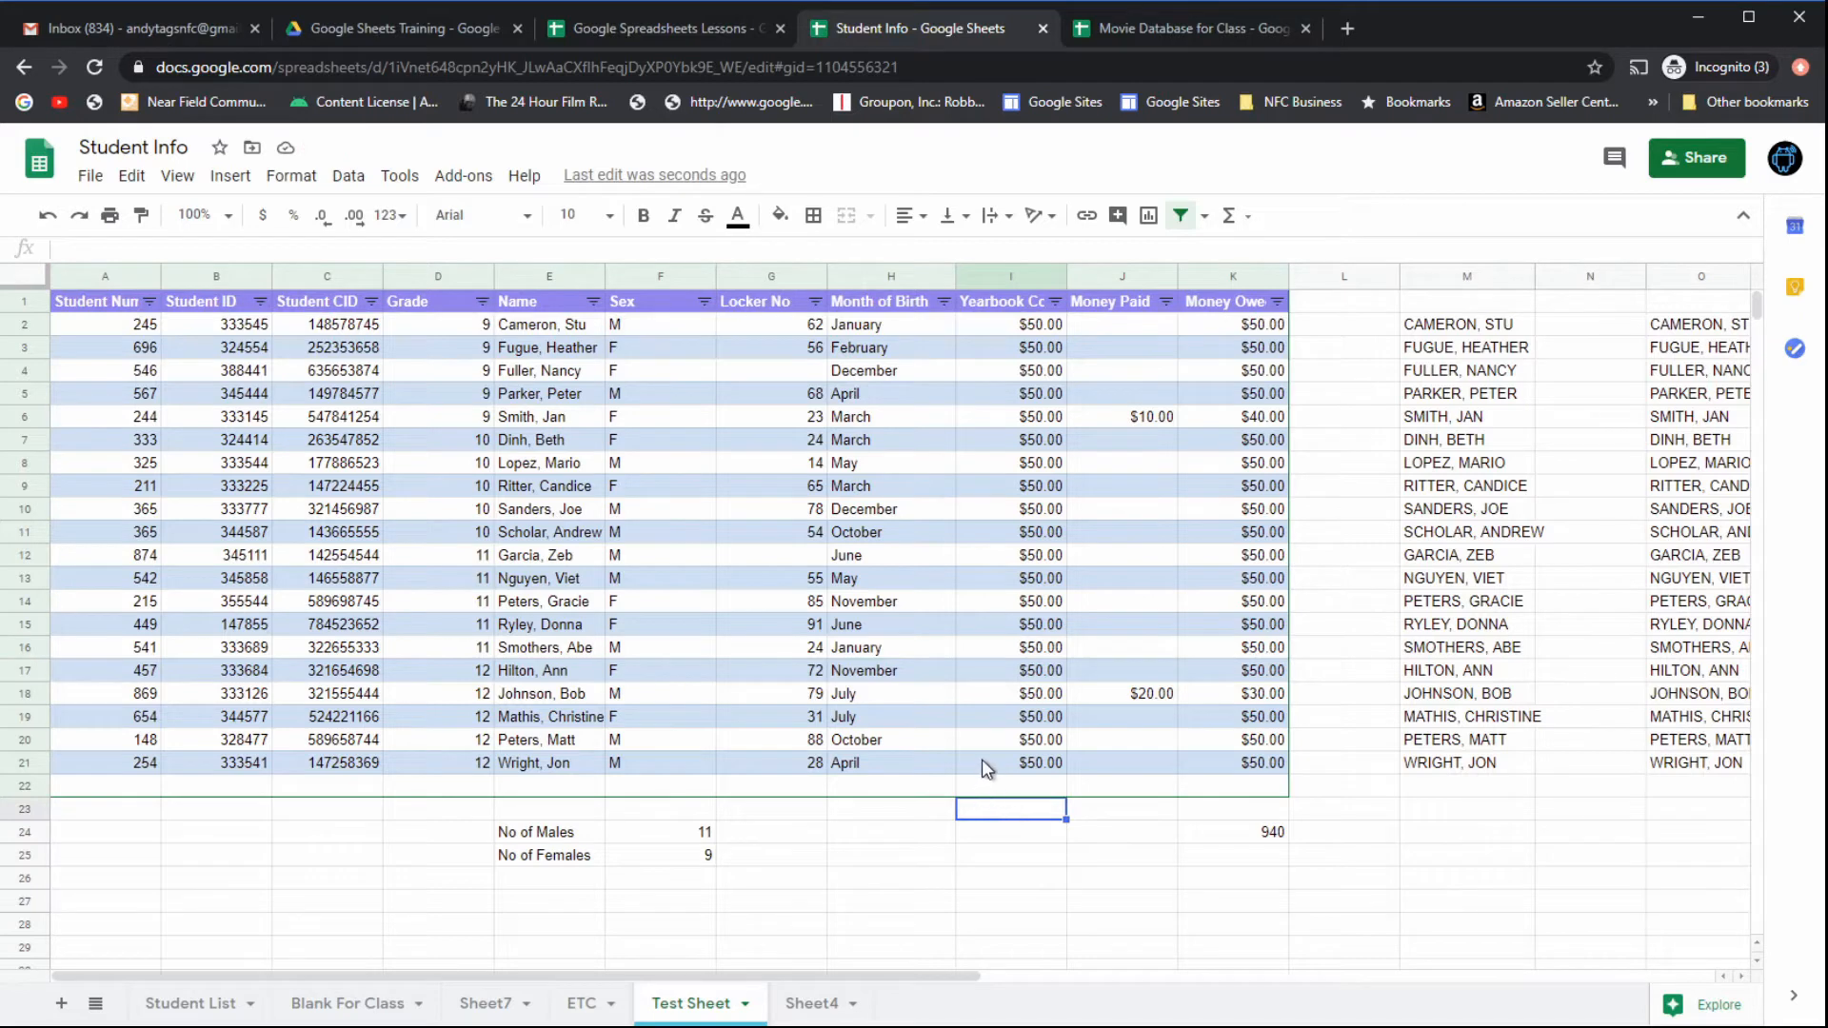
Step: Switch to the Google Spreadsheets Lessons file and look through its Funds, Food and Budget sheets
click(682, 32)
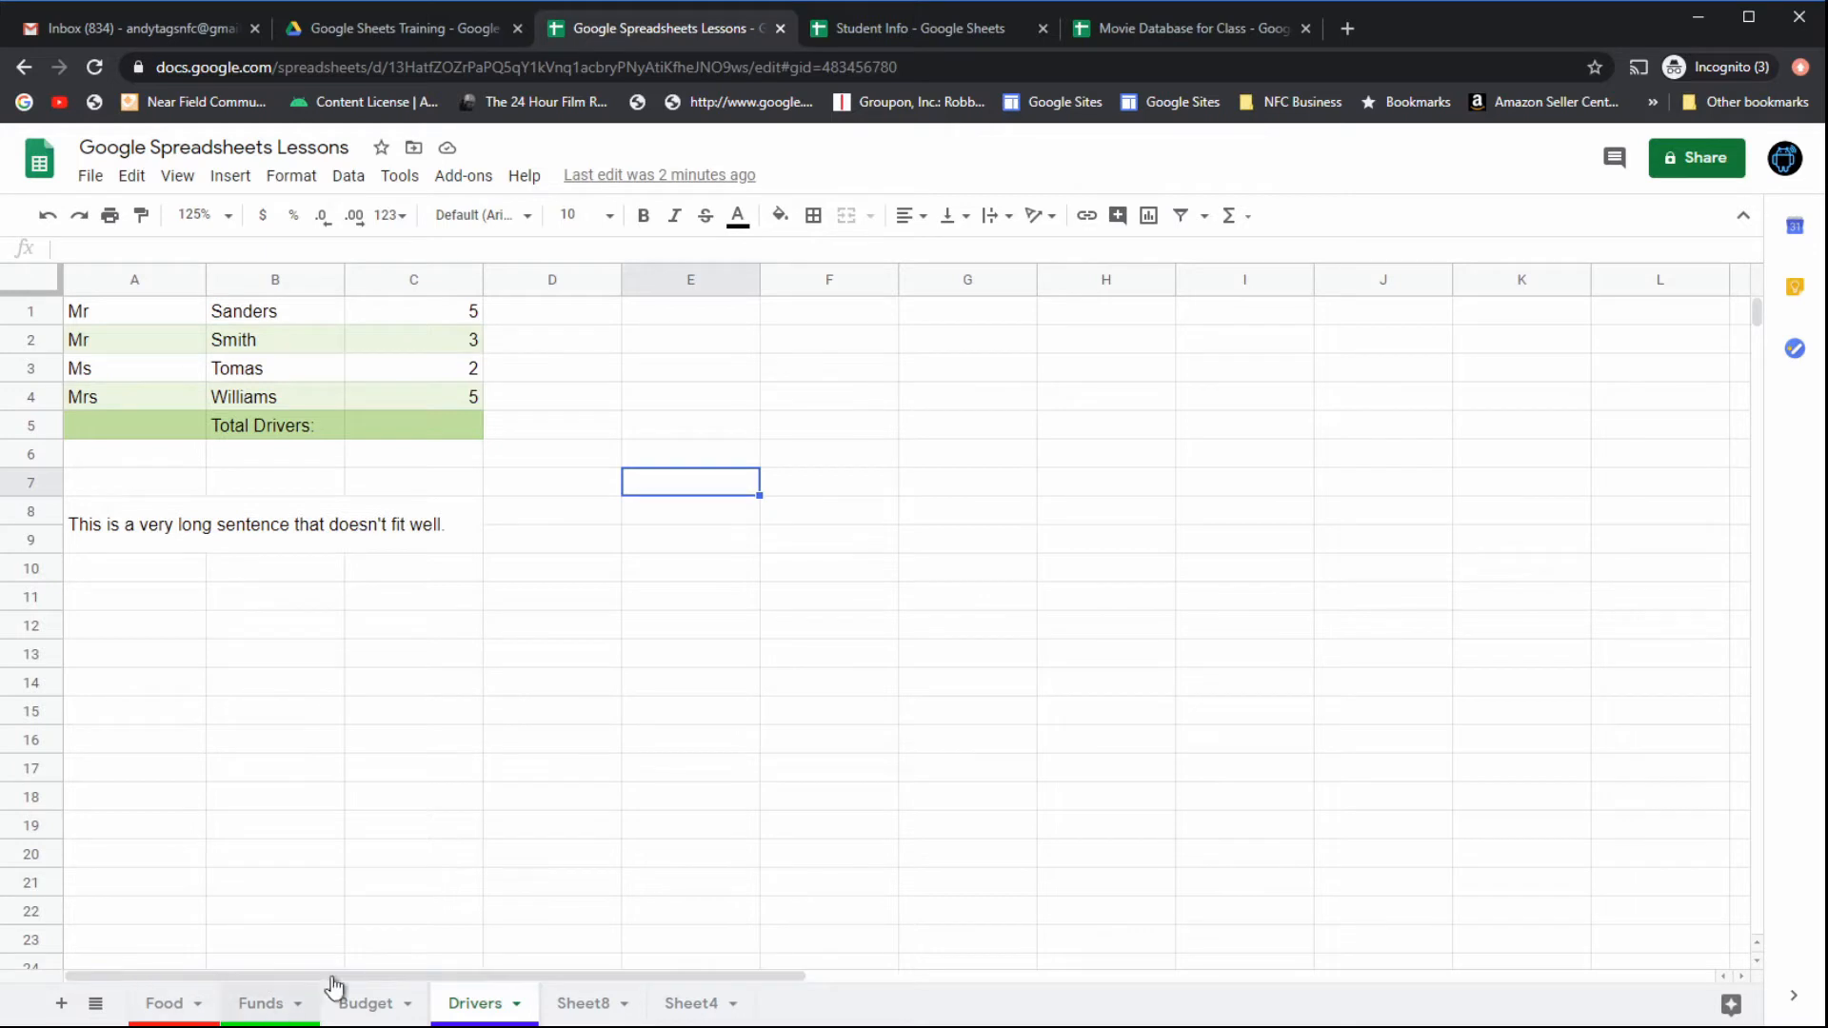
click(269, 1002)
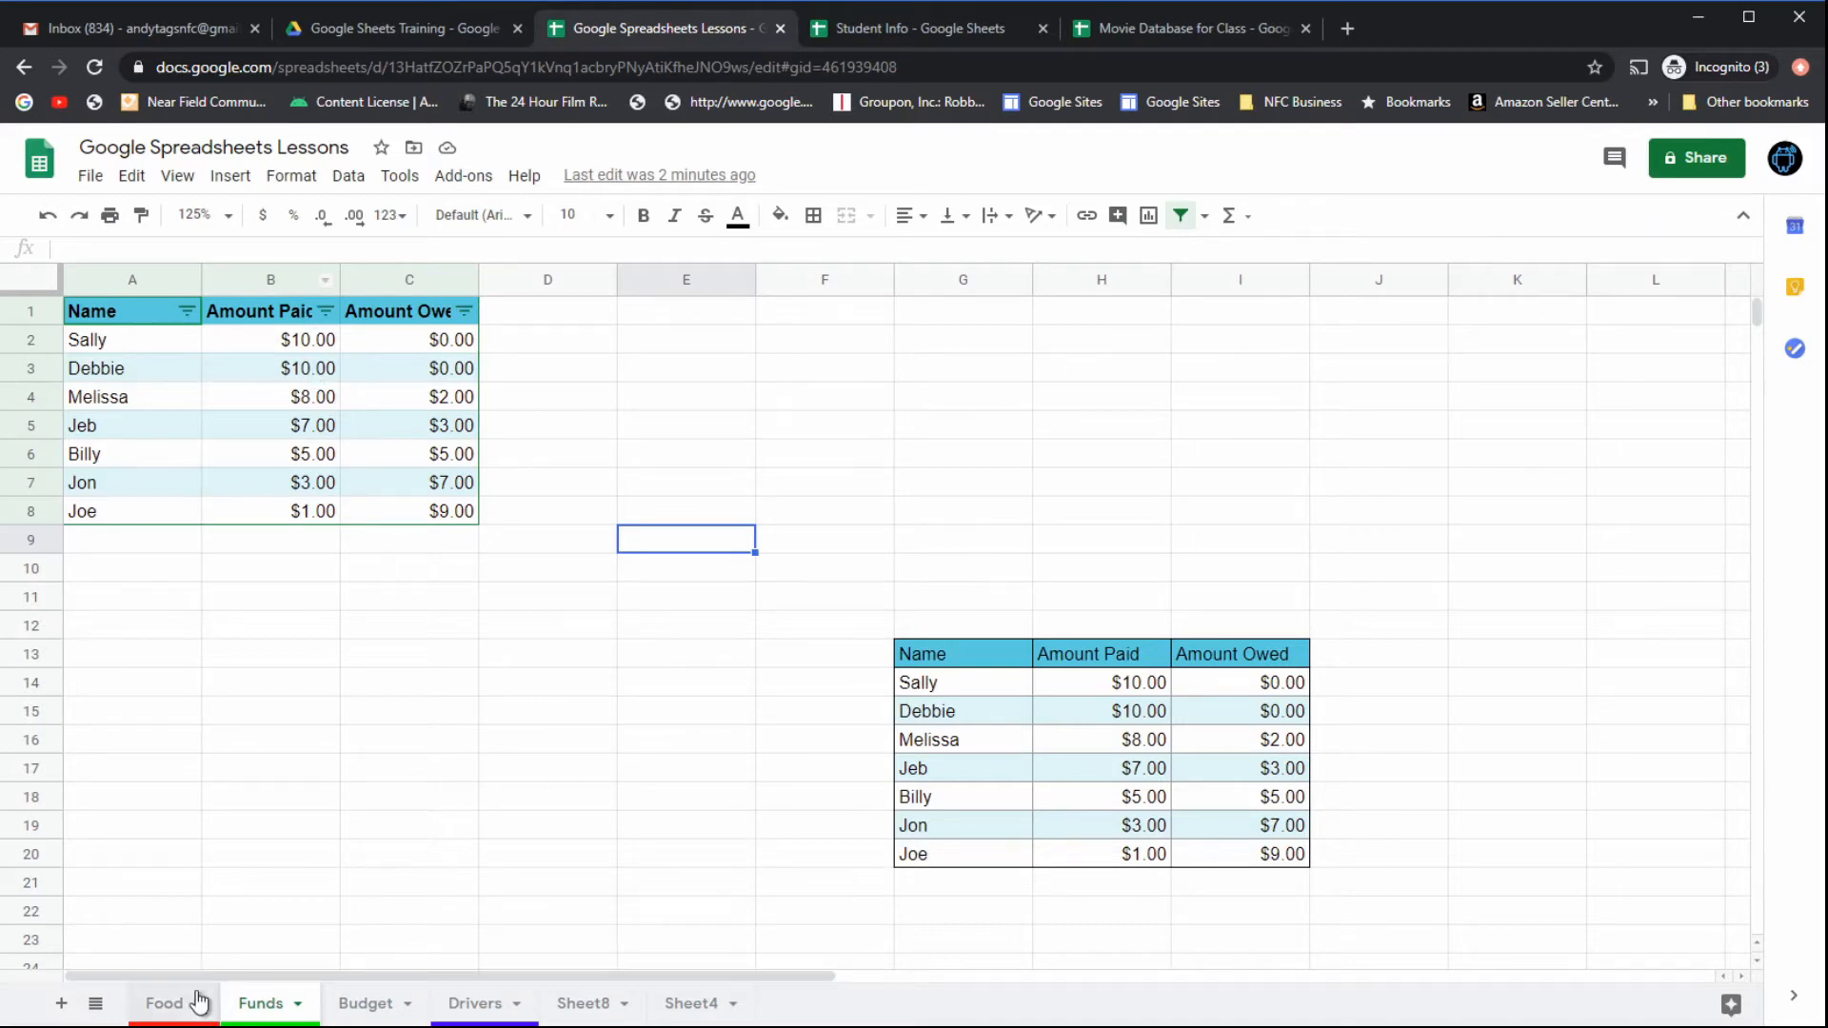
double_click(164, 1003)
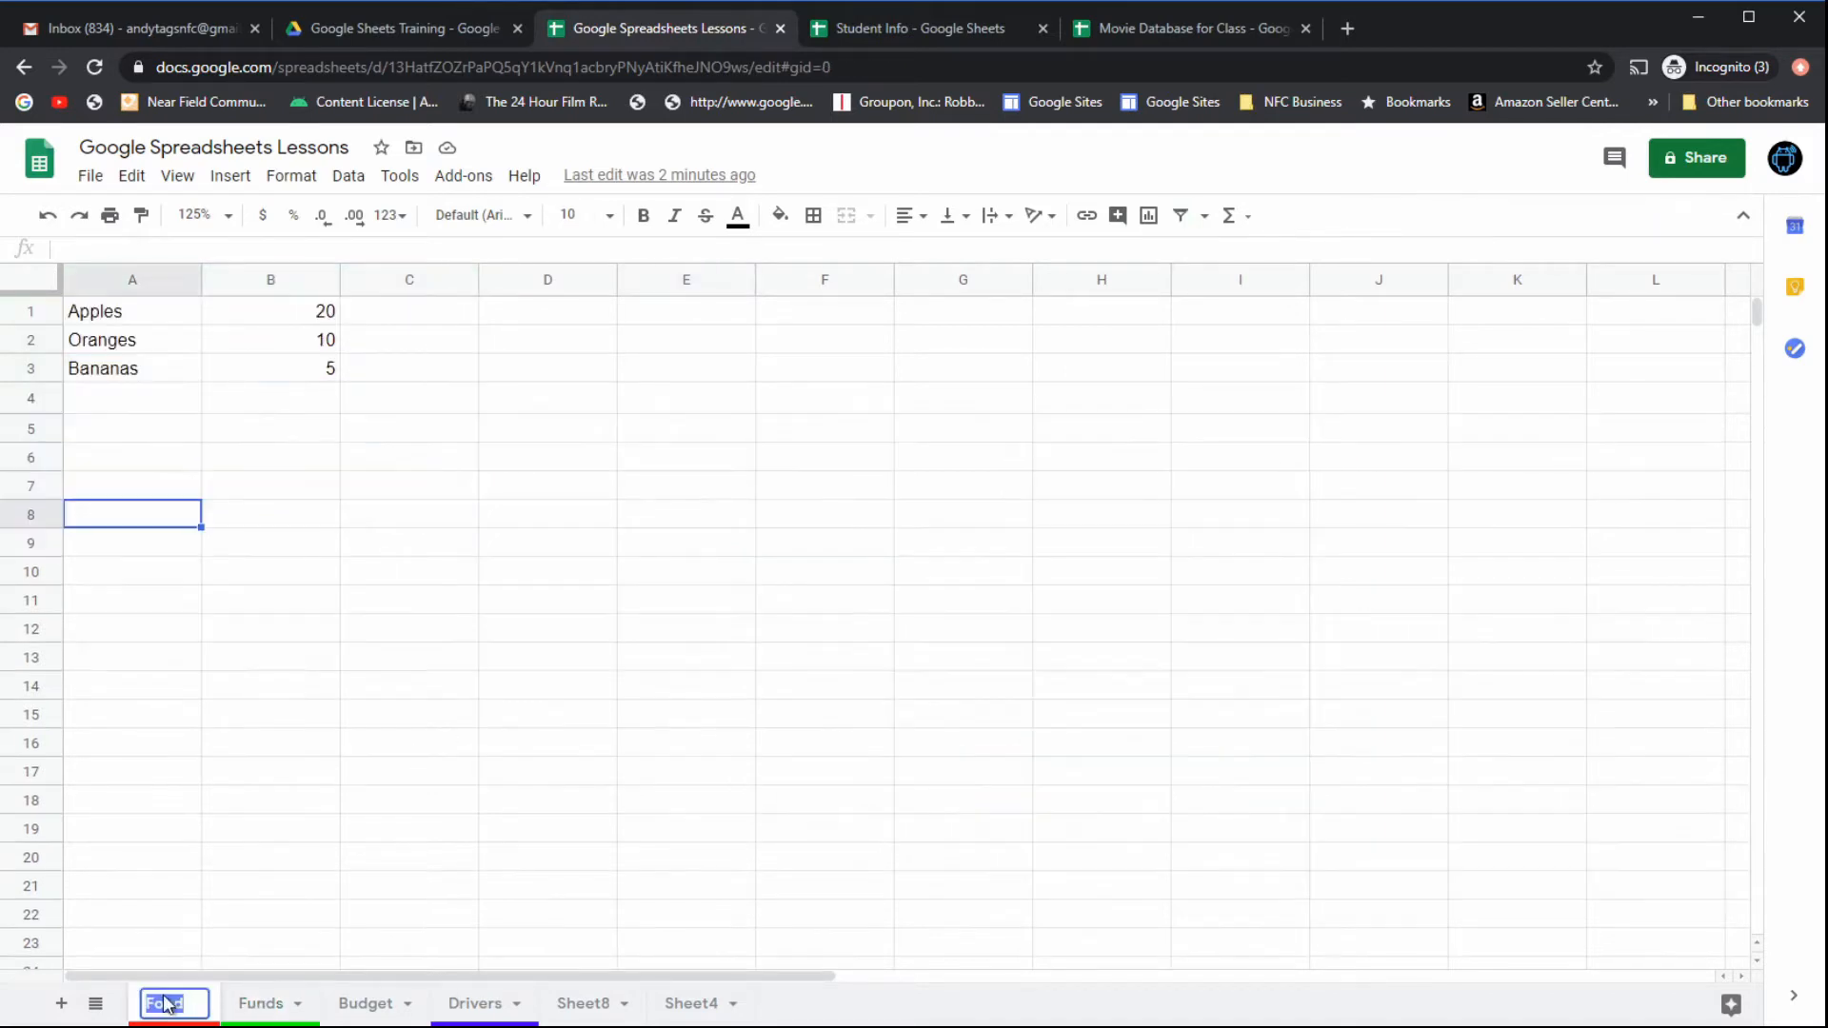
click(363, 1005)
click(469, 735)
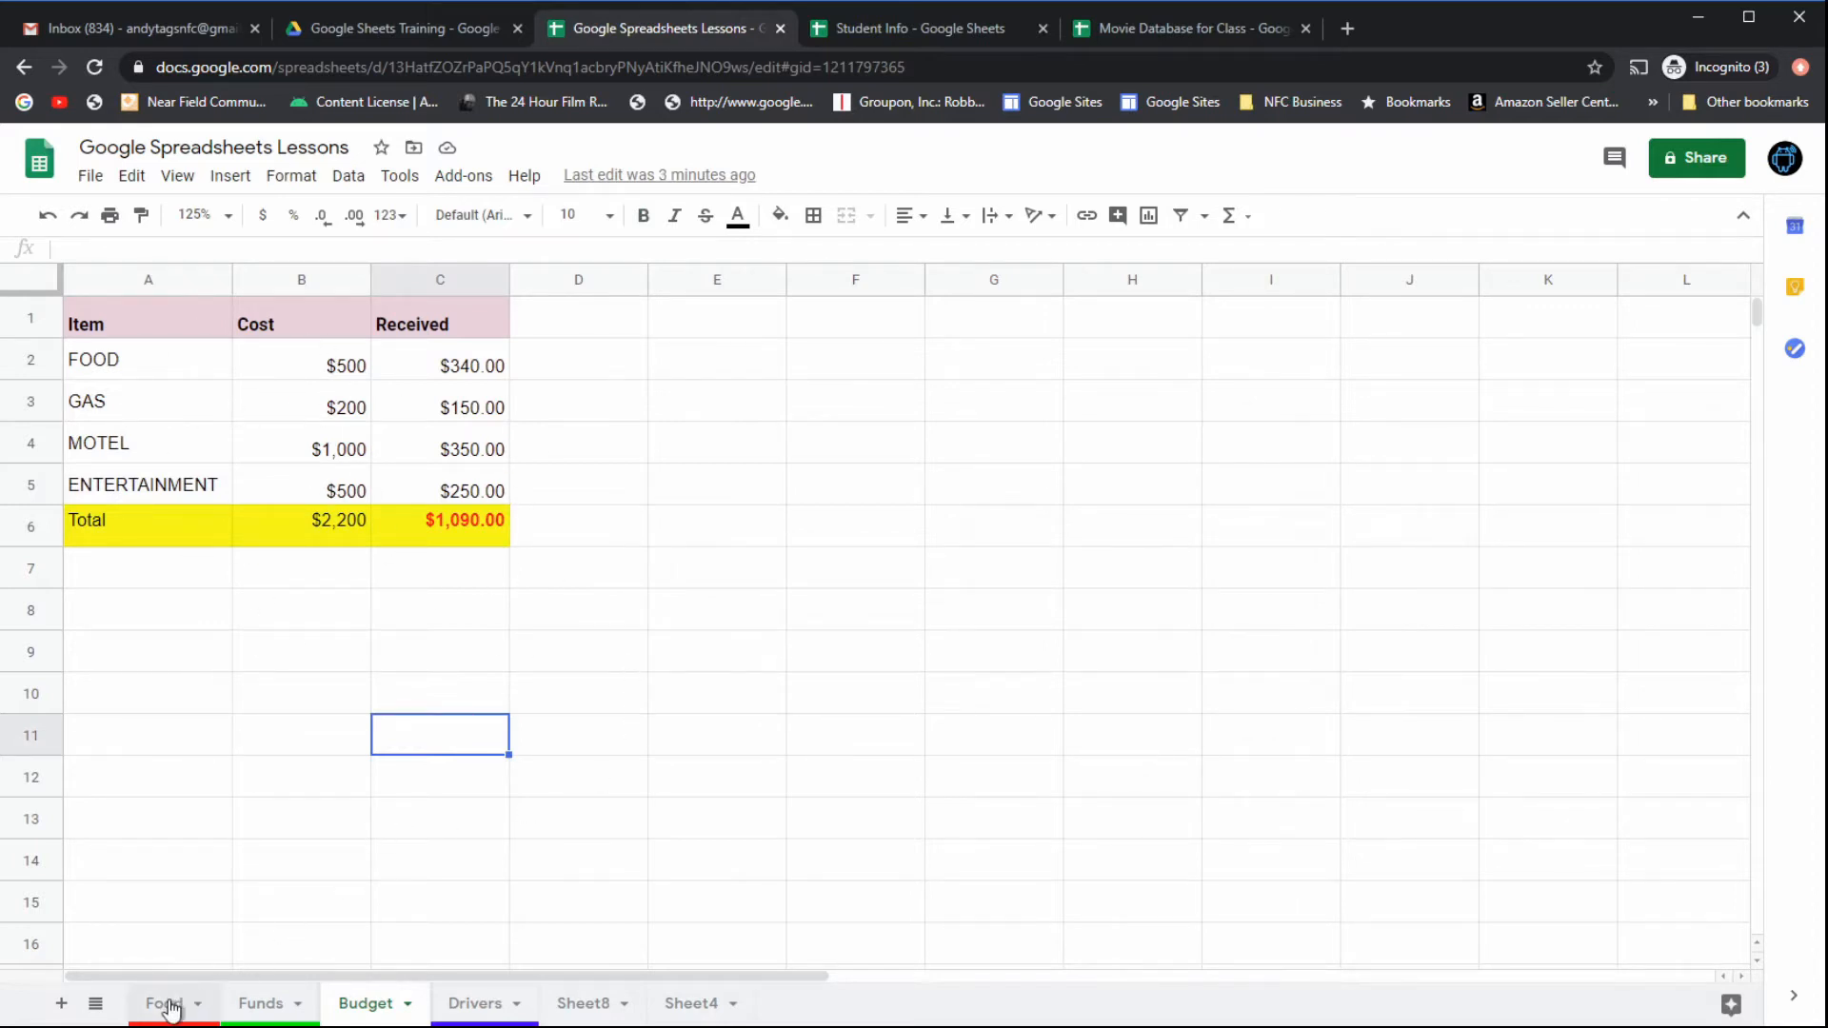
Step: Copy the formatting of the Funds table A1:C8 onto the Budget table starting at A1 with Paint format
click(262, 1002)
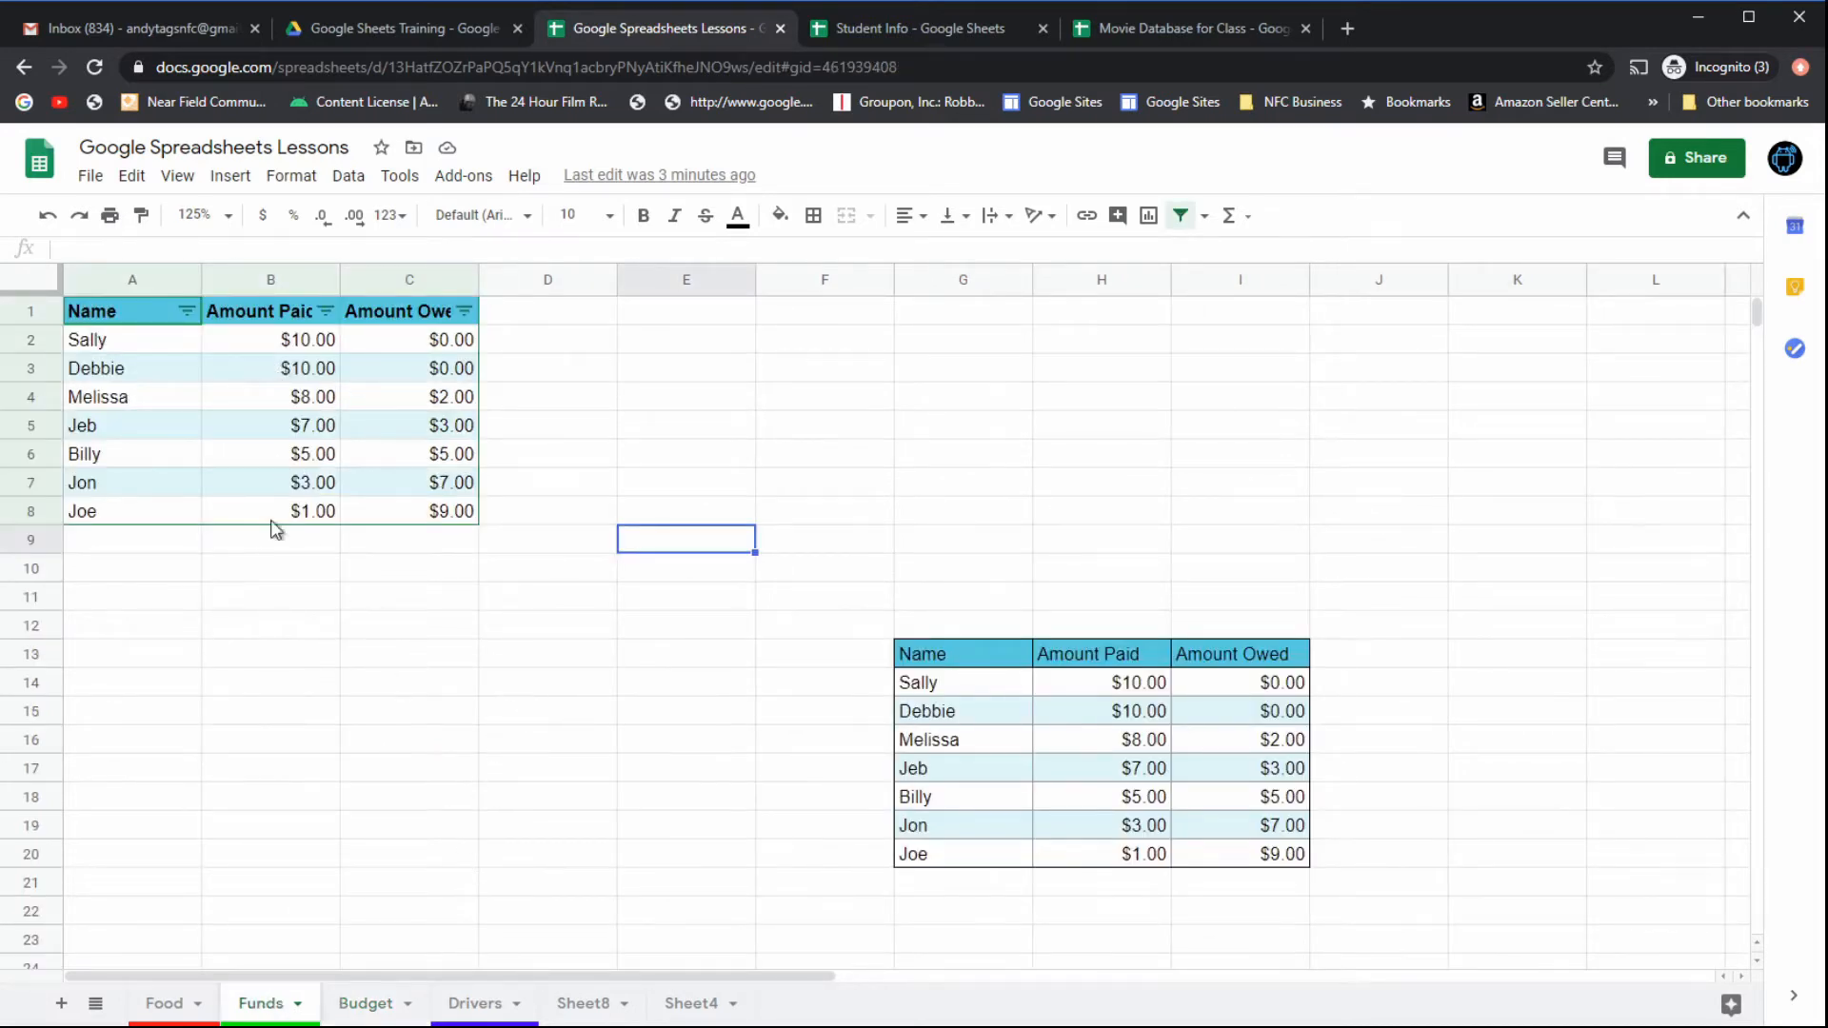
drag(134, 310, 427, 508)
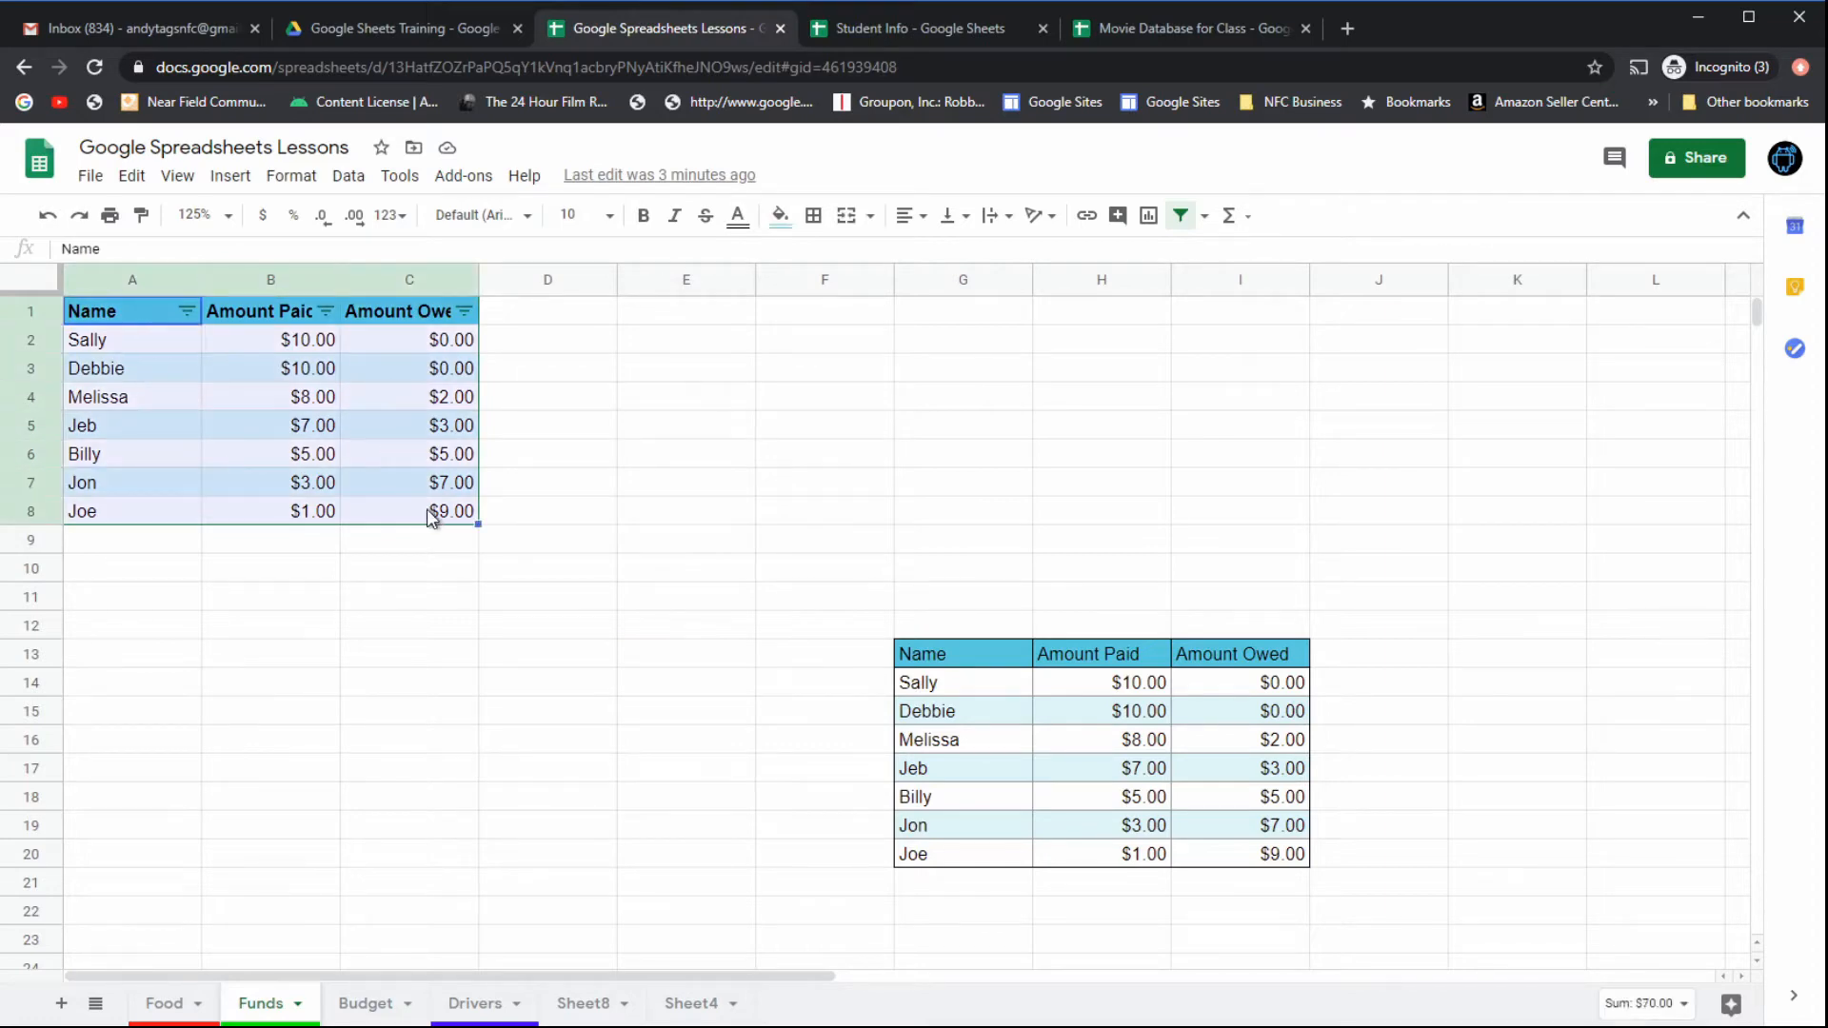
click(143, 221)
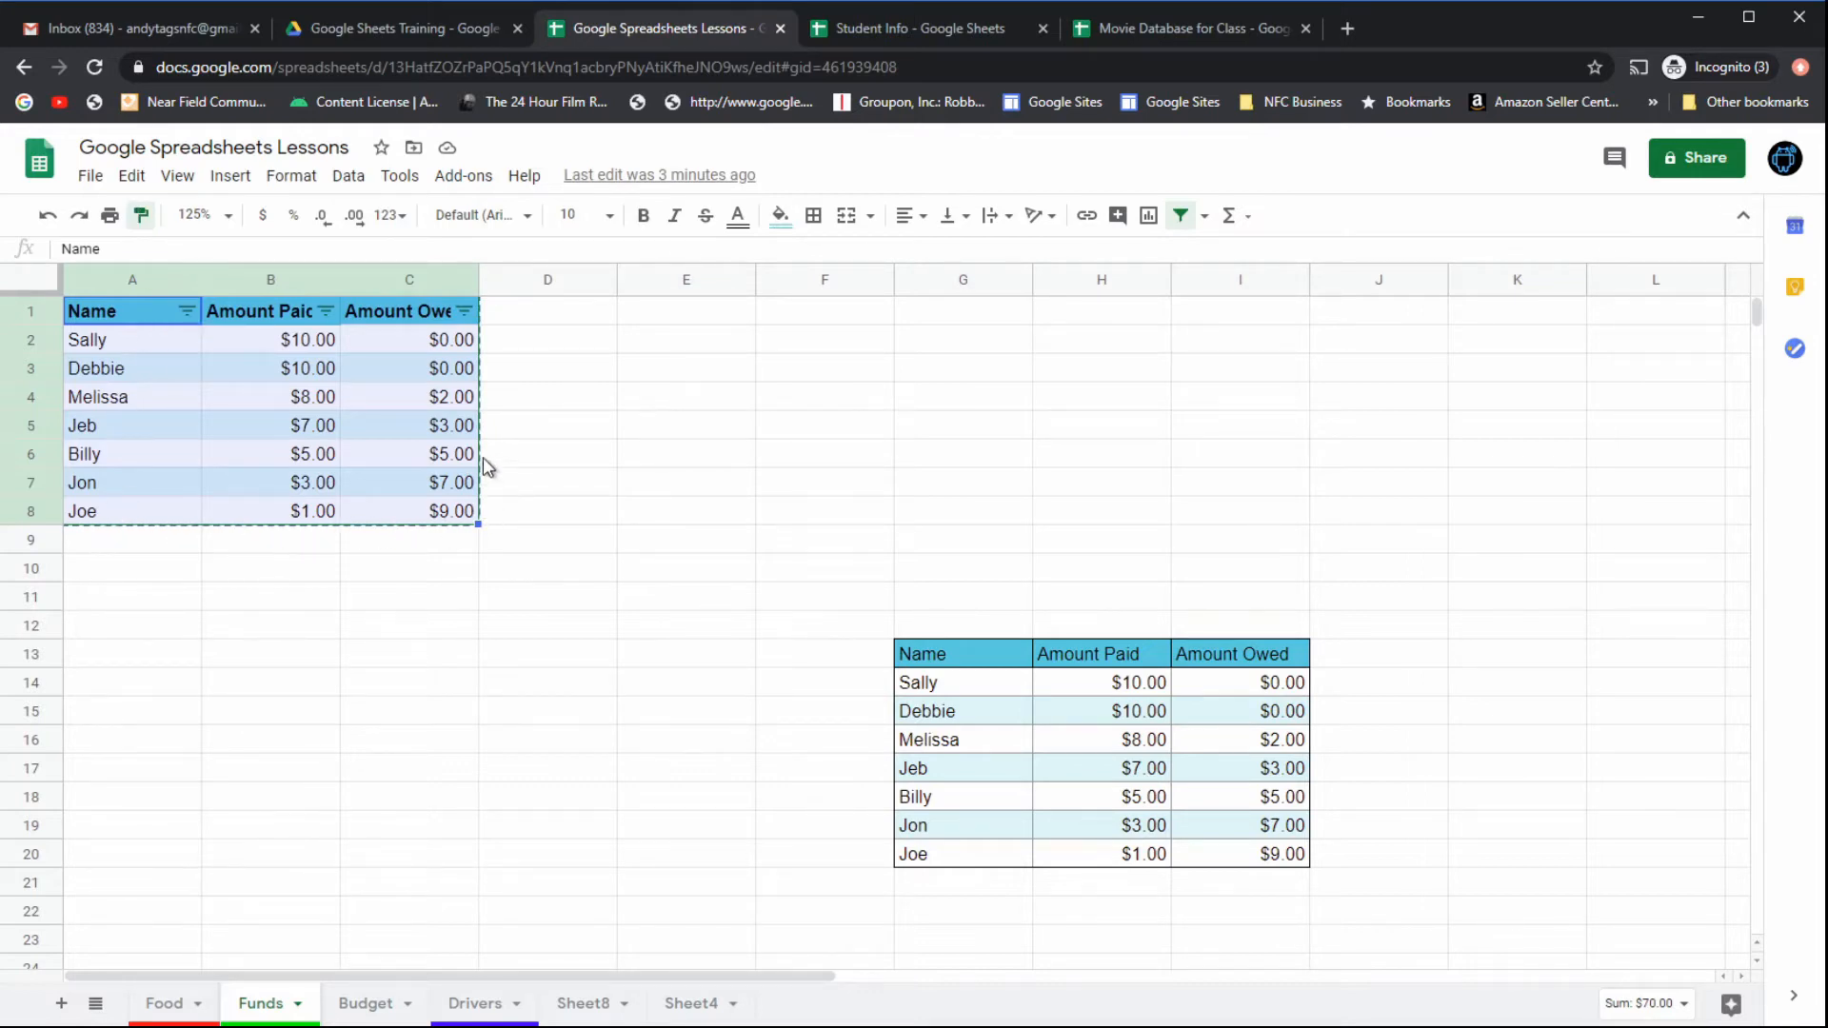
click(362, 1005)
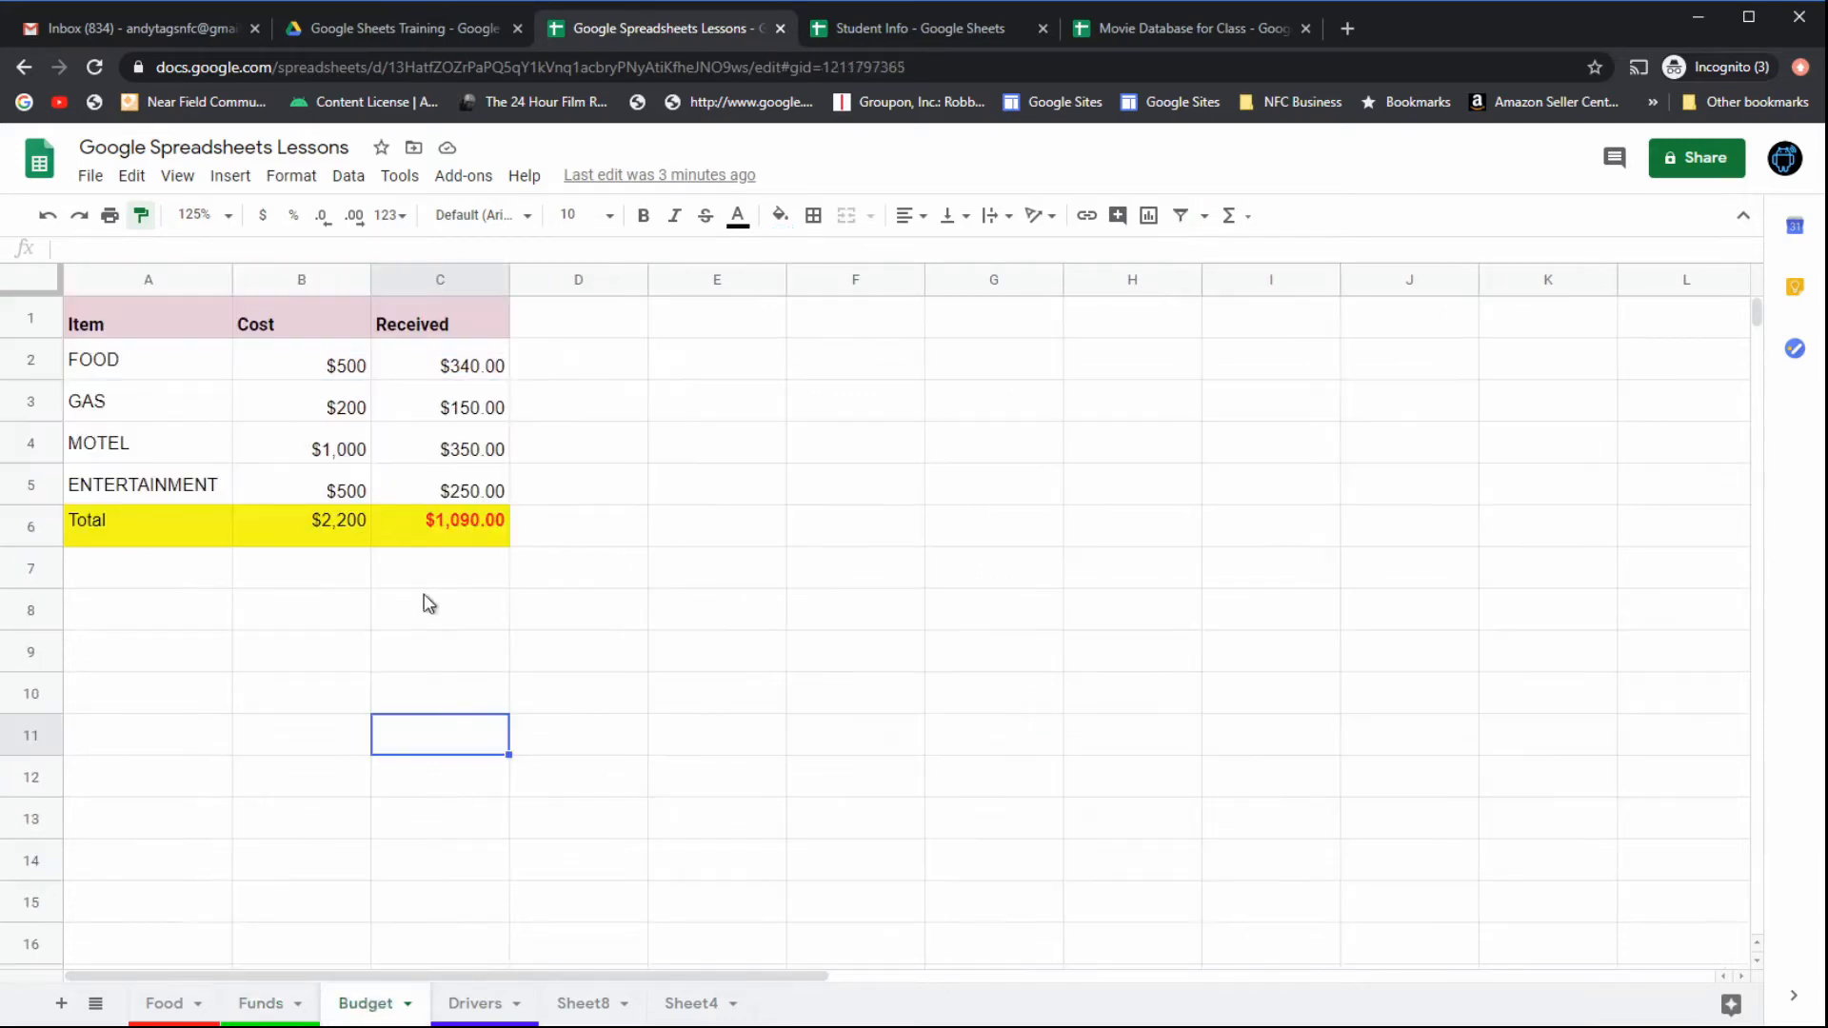
drag(155, 324, 433, 522)
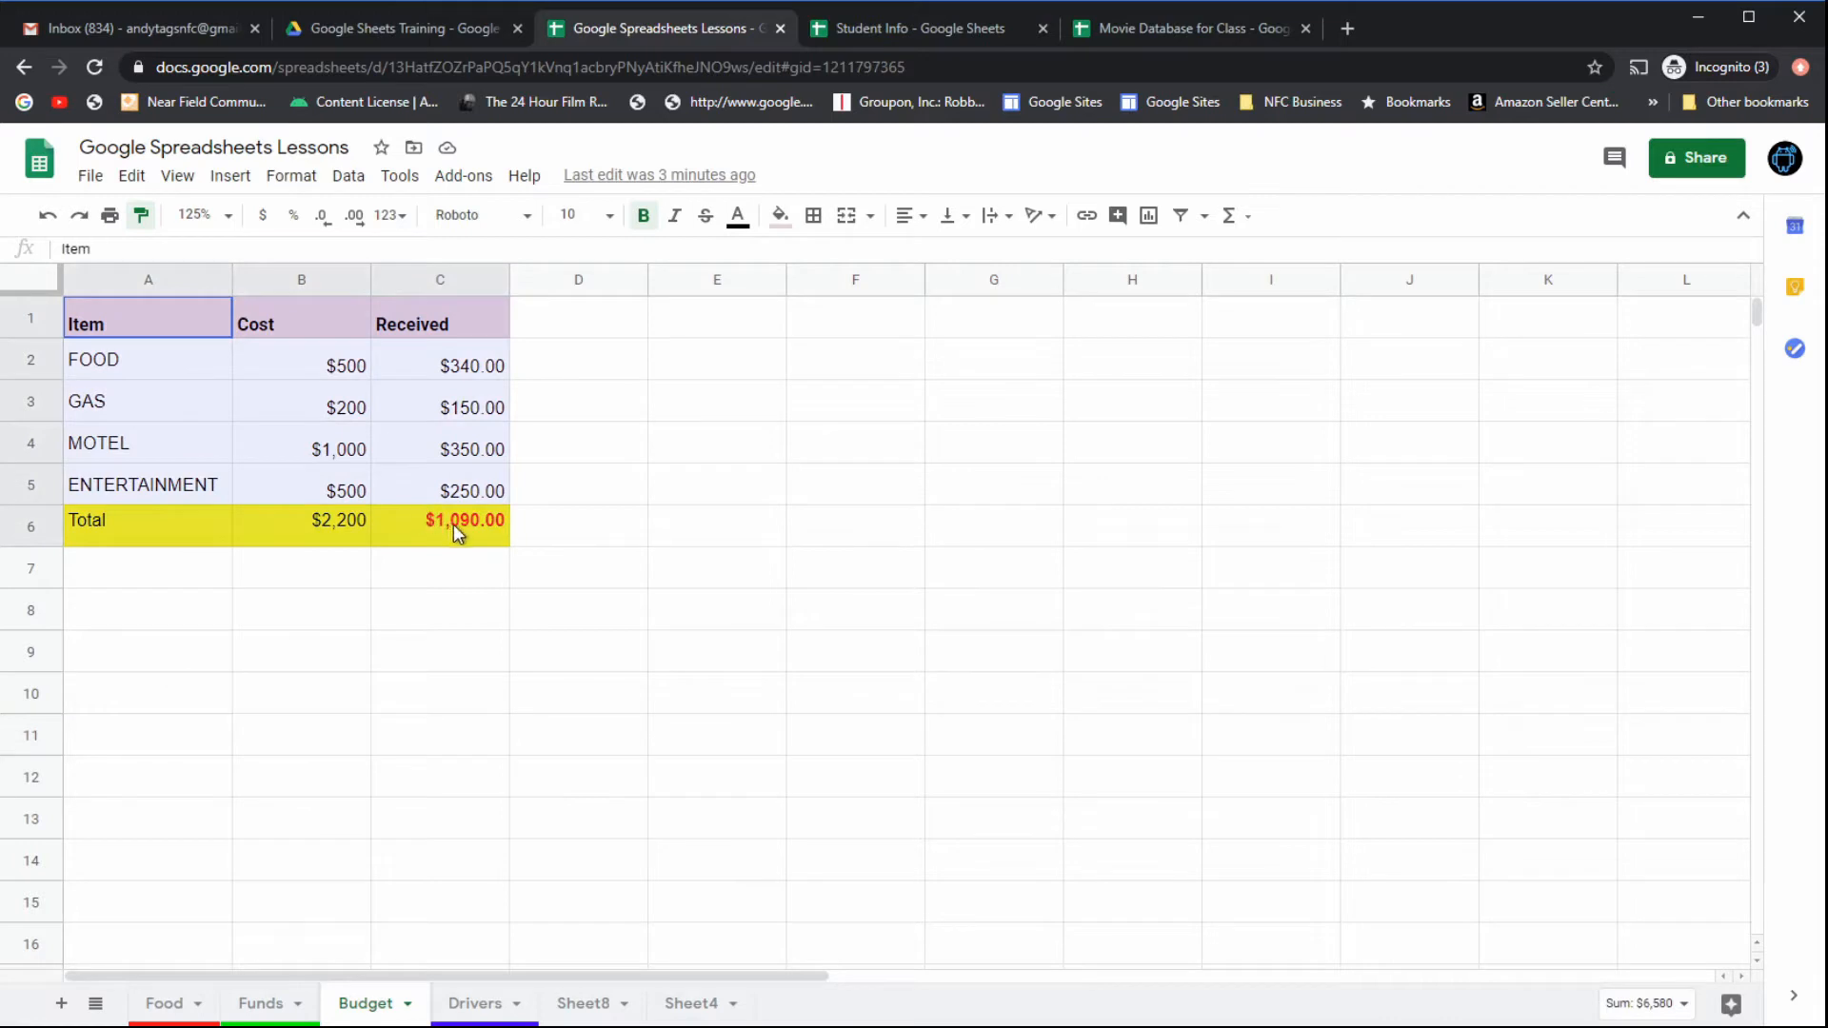
key(ctrl+v)
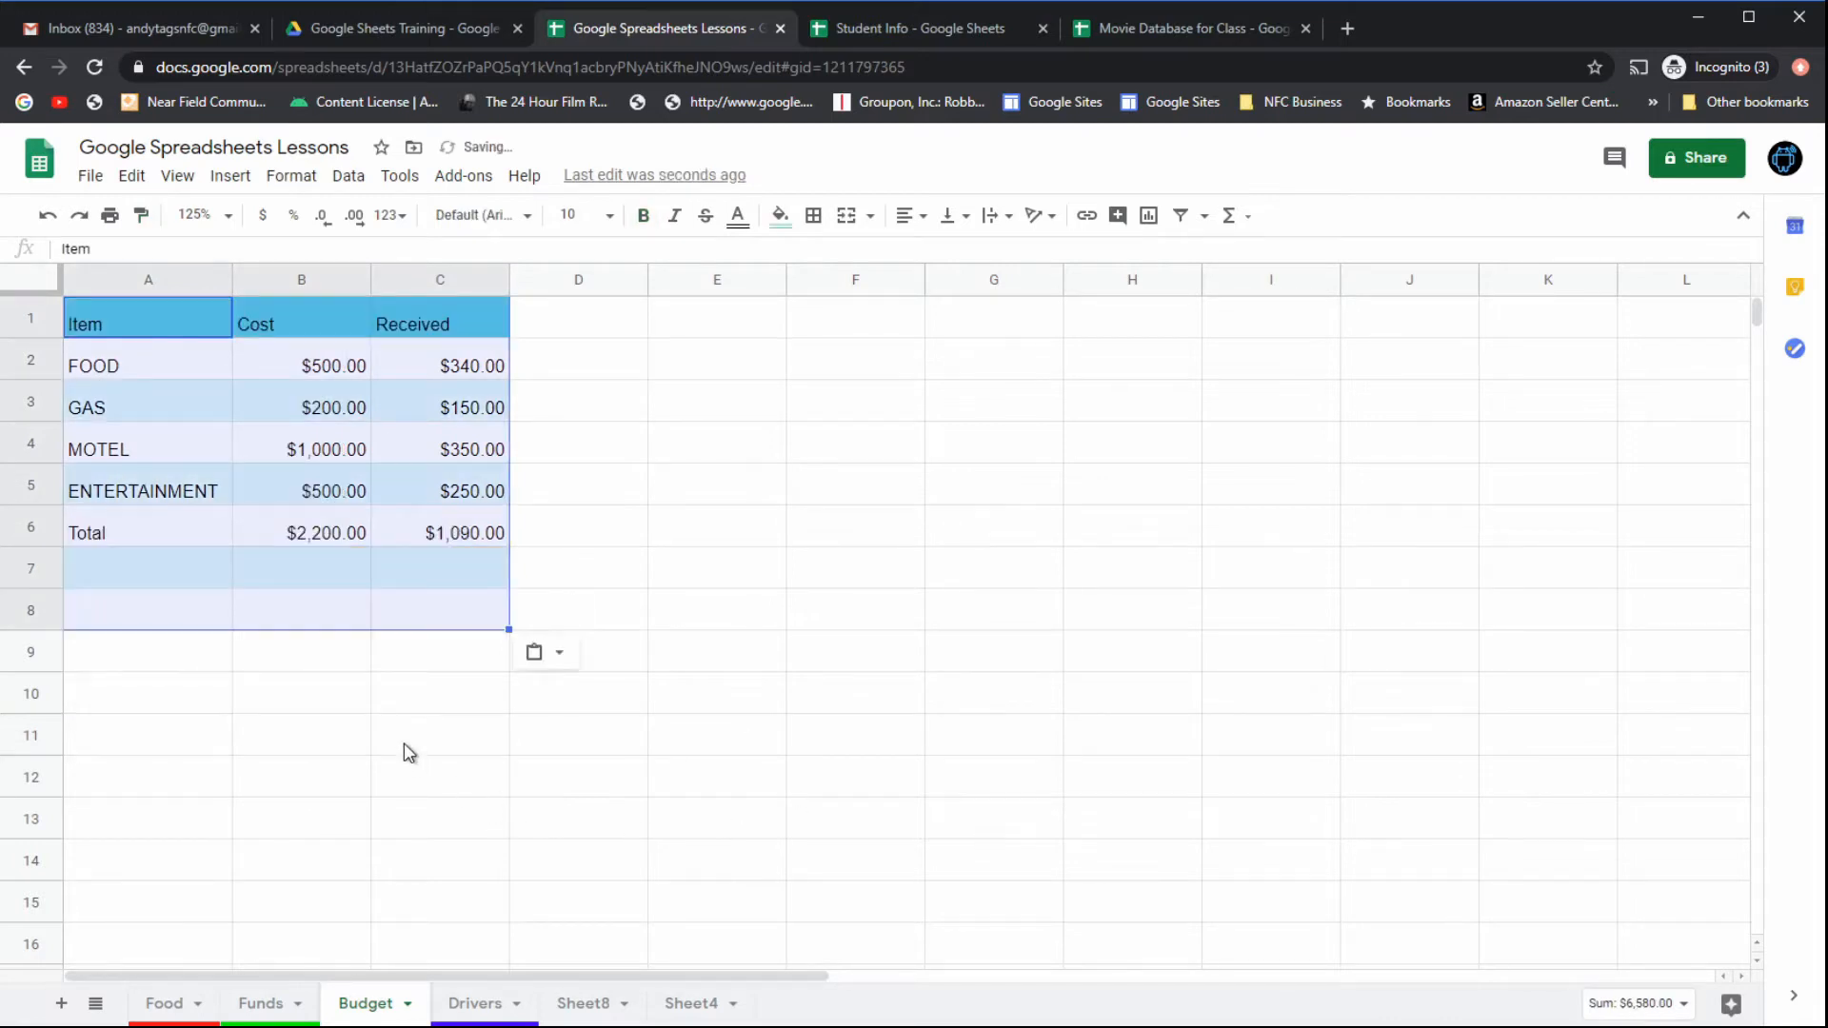
click(399, 696)
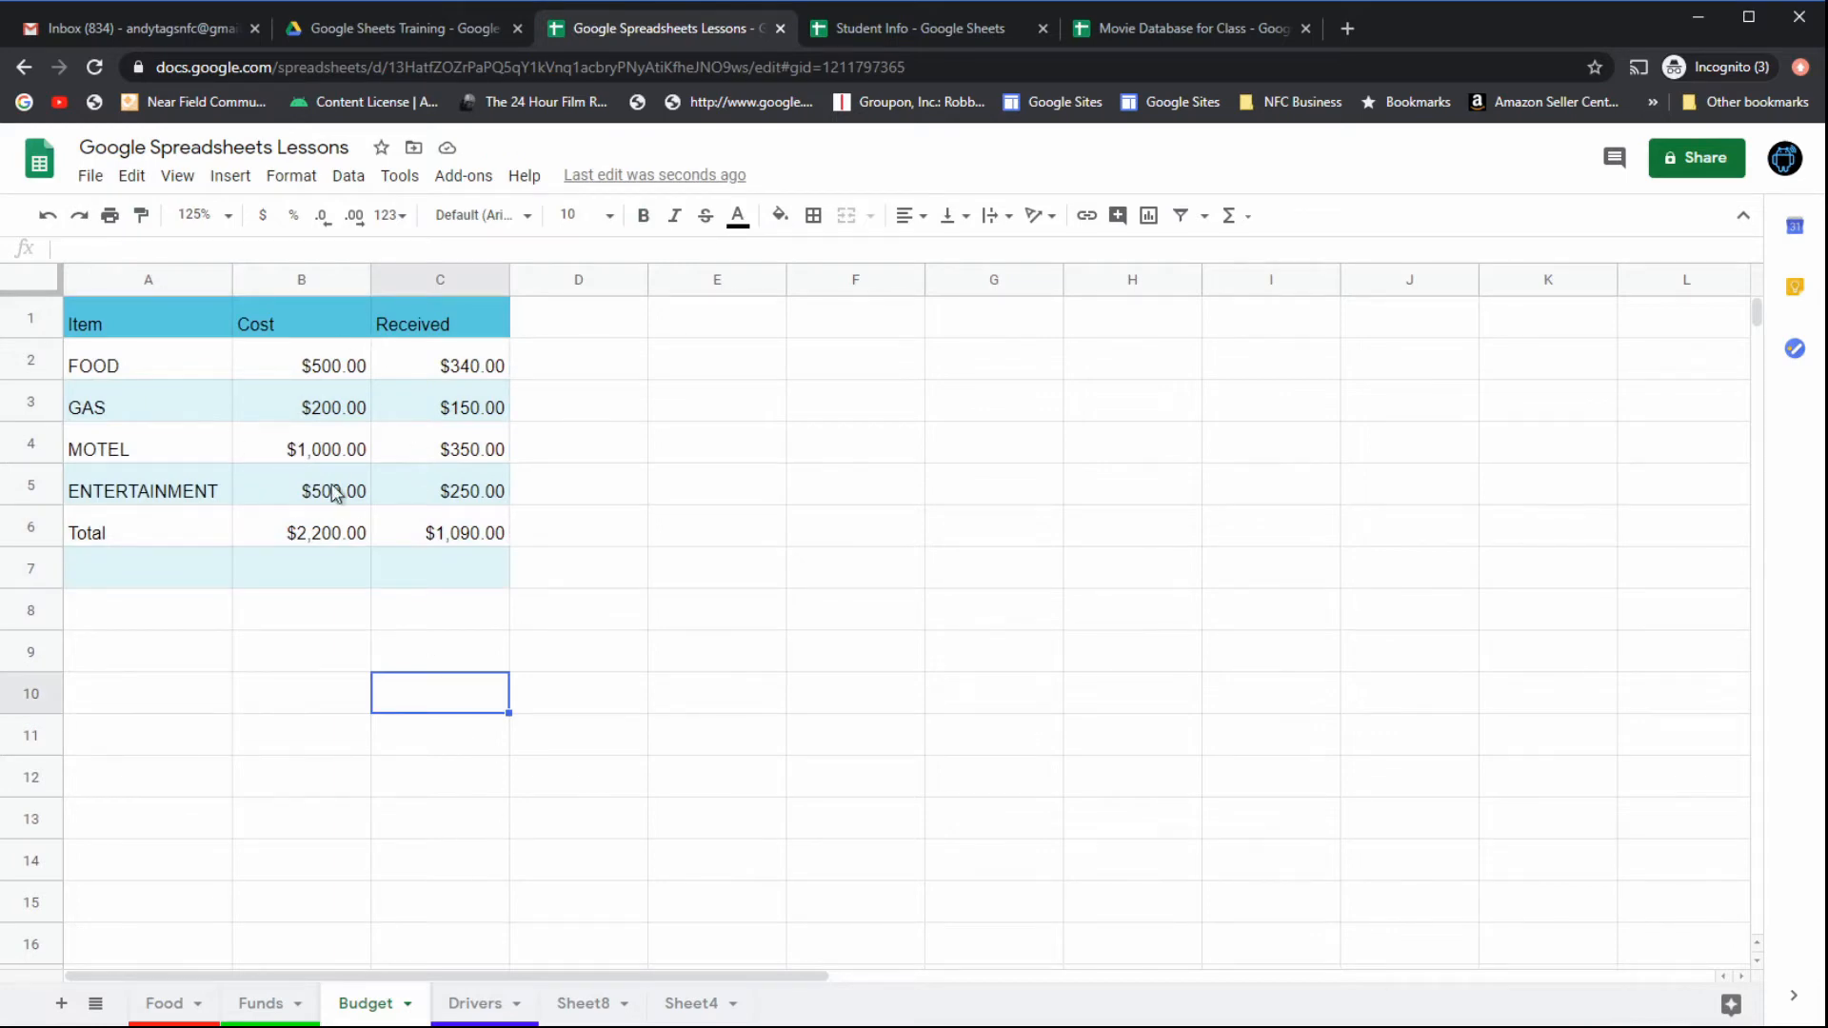
Step: Compare the table formatting on the Funds sheet with that on the Budget sheet
click(262, 1009)
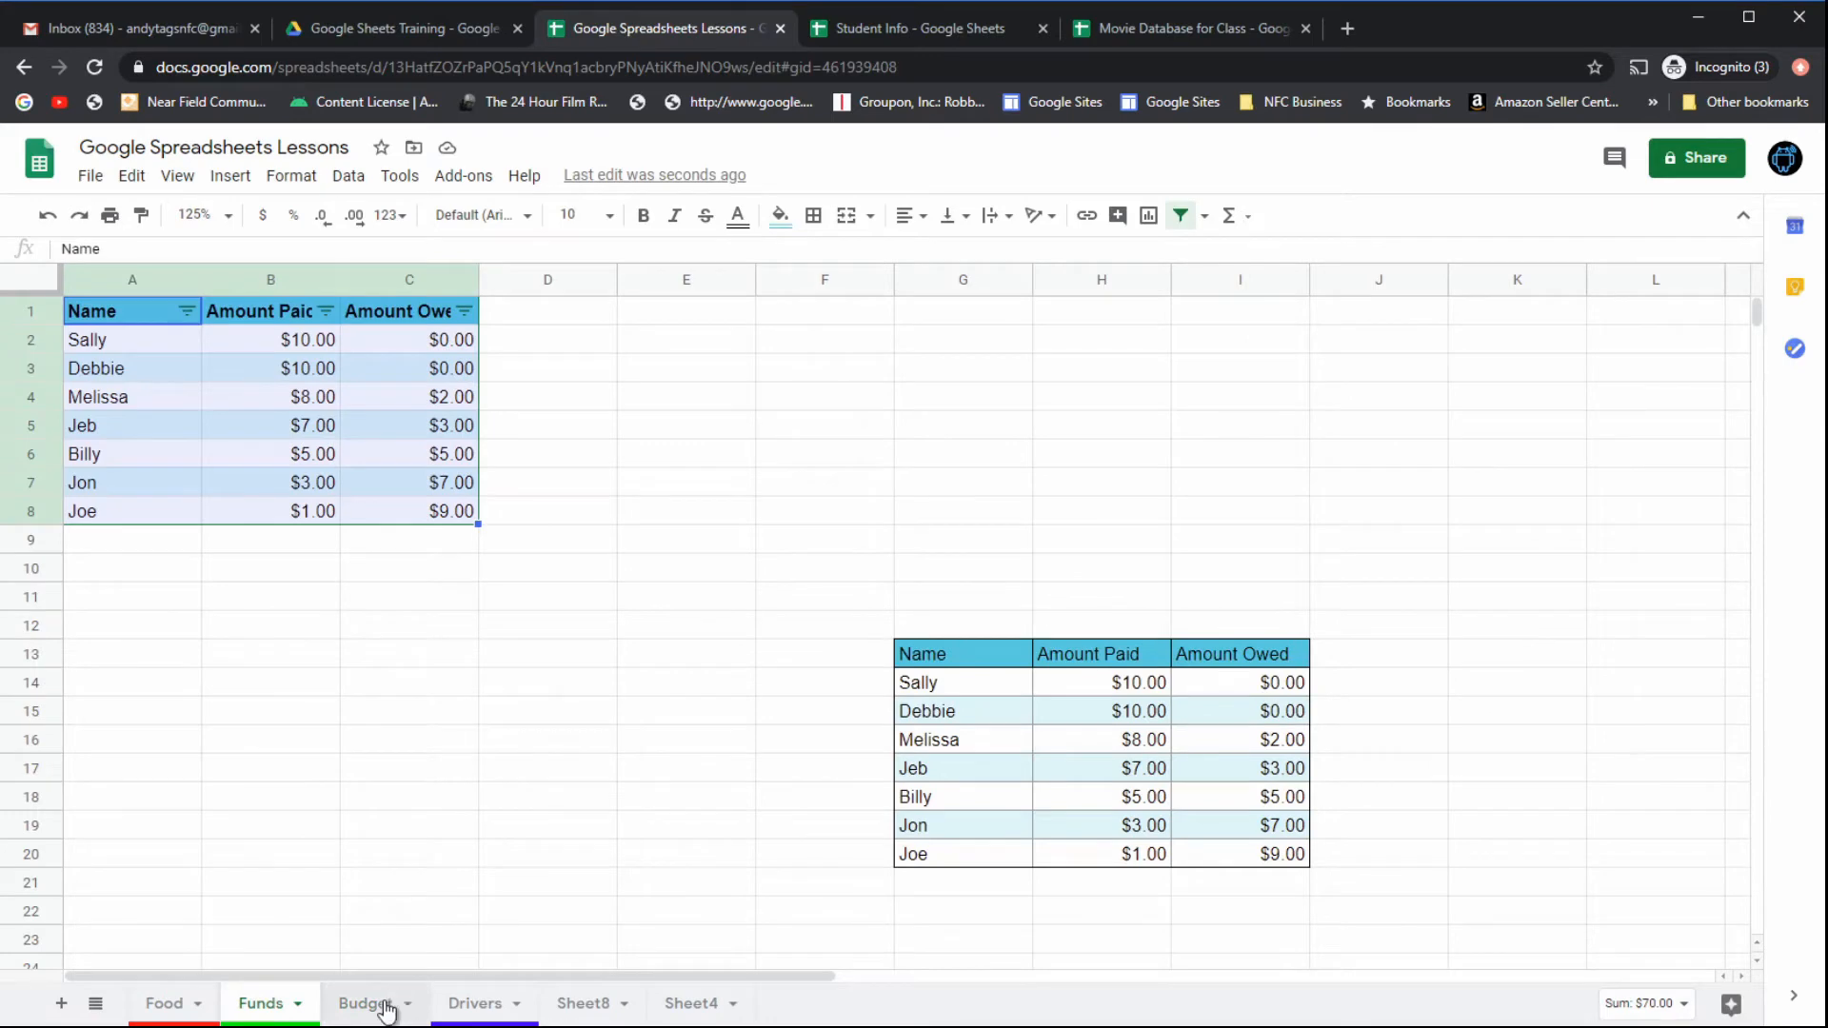
click(383, 1010)
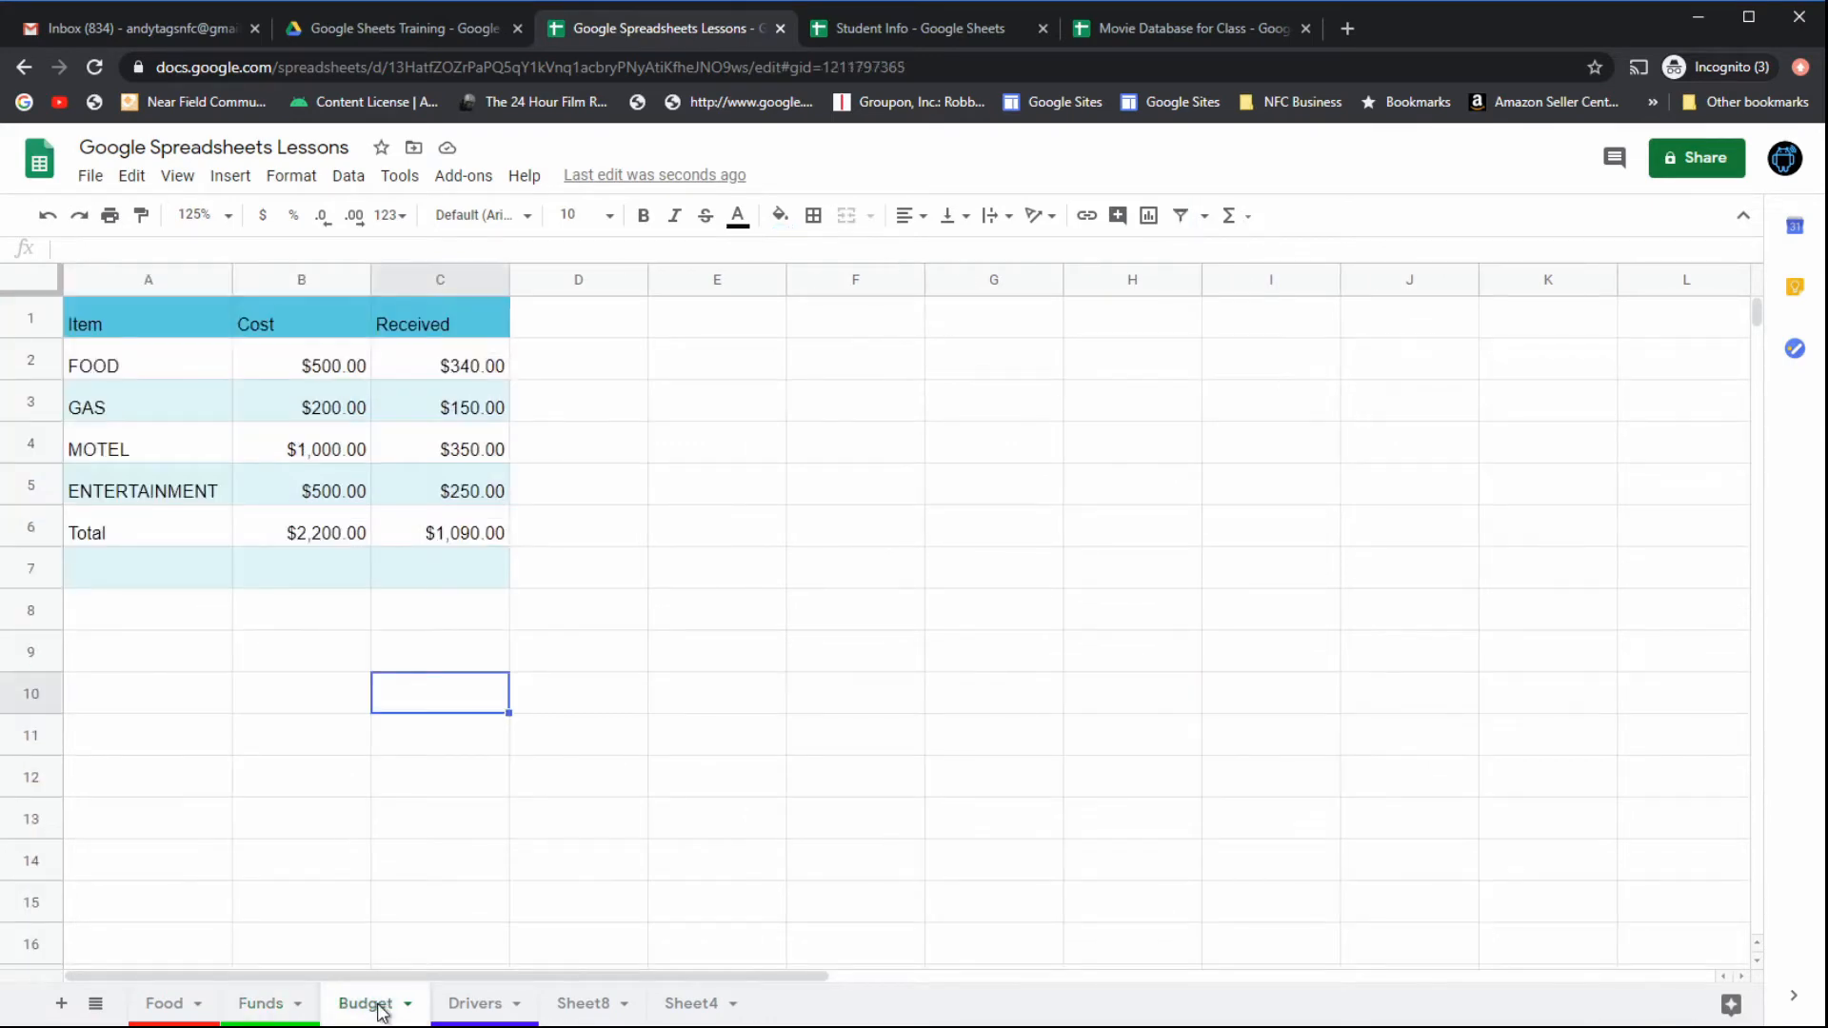
click(265, 1005)
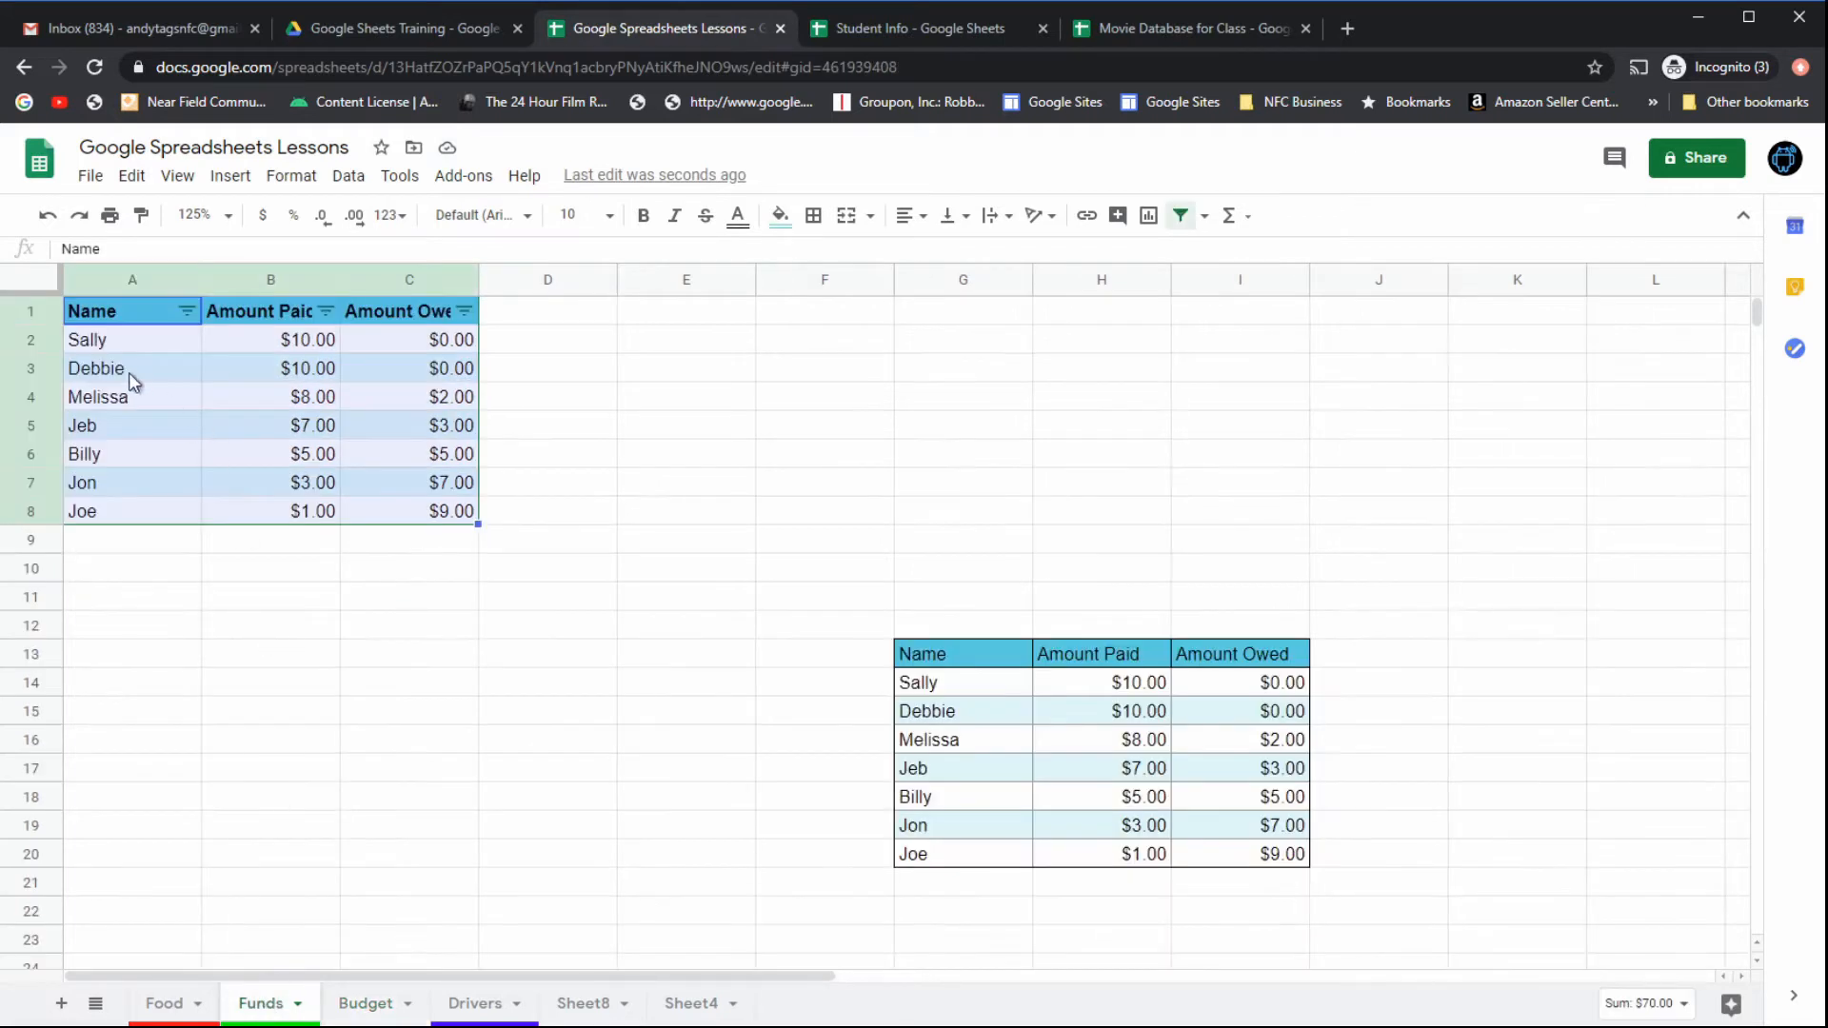
click(363, 1013)
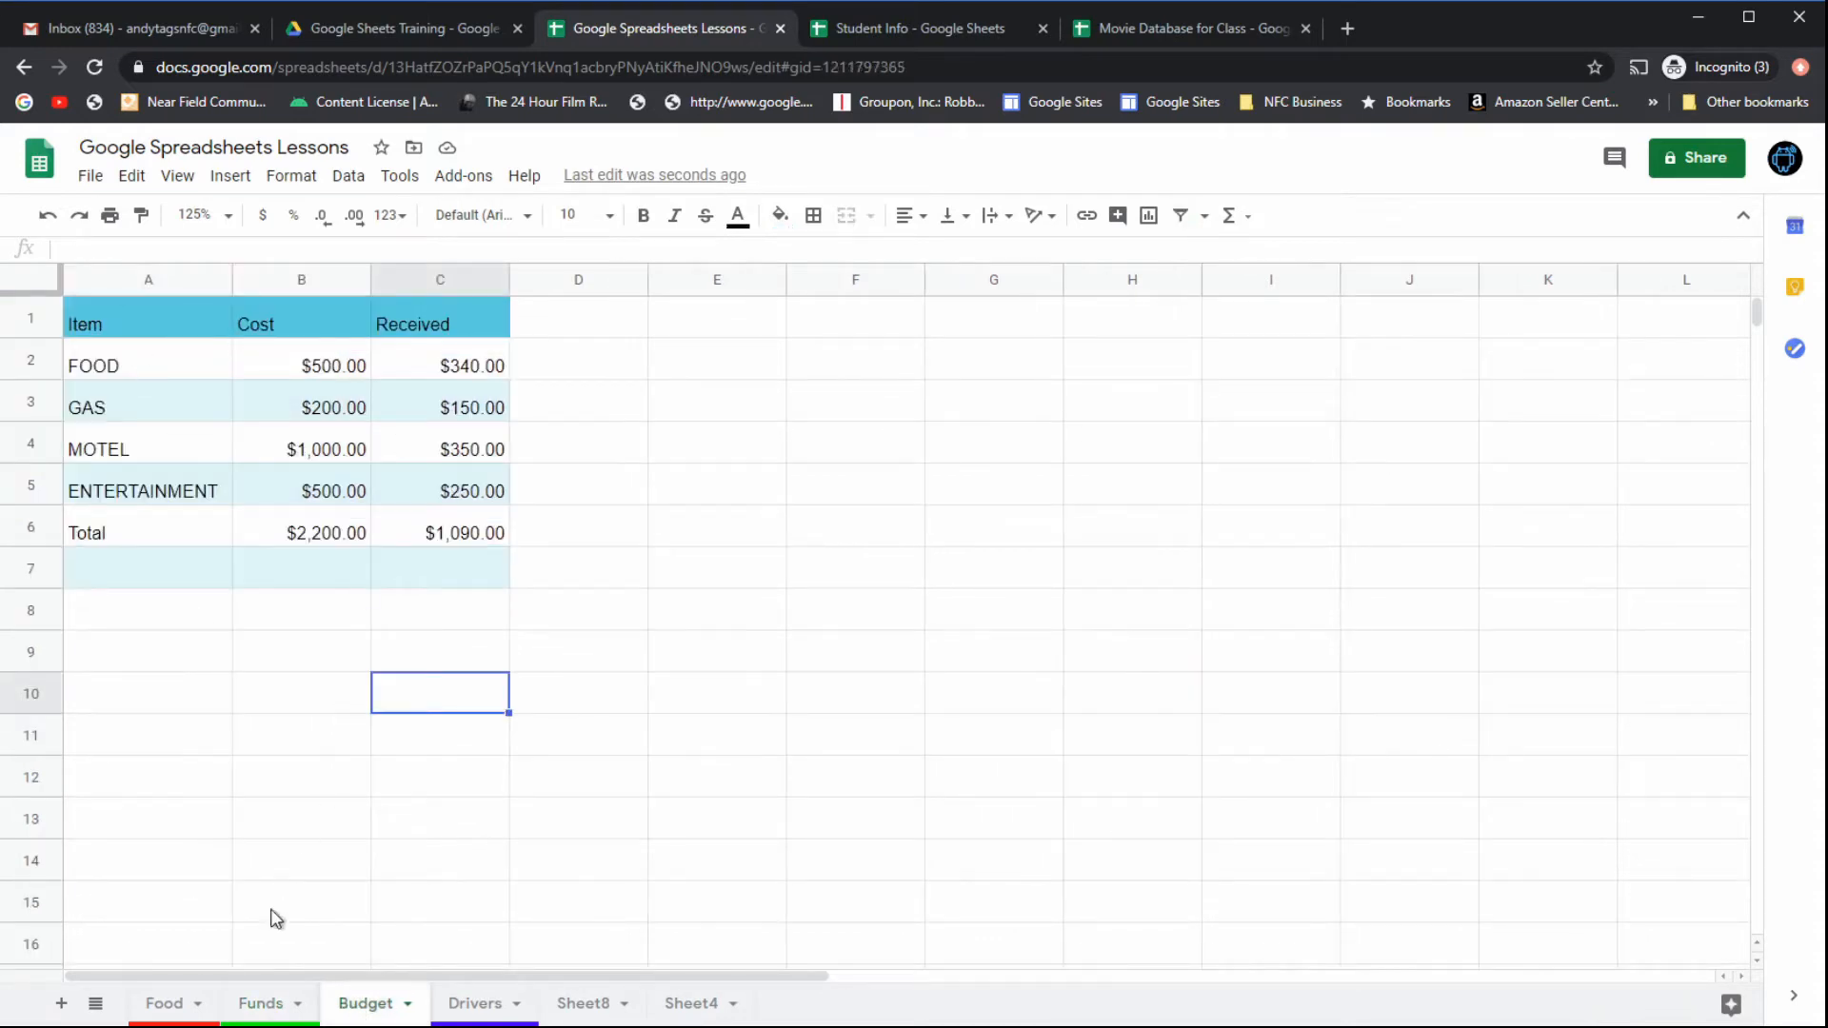
click(272, 1005)
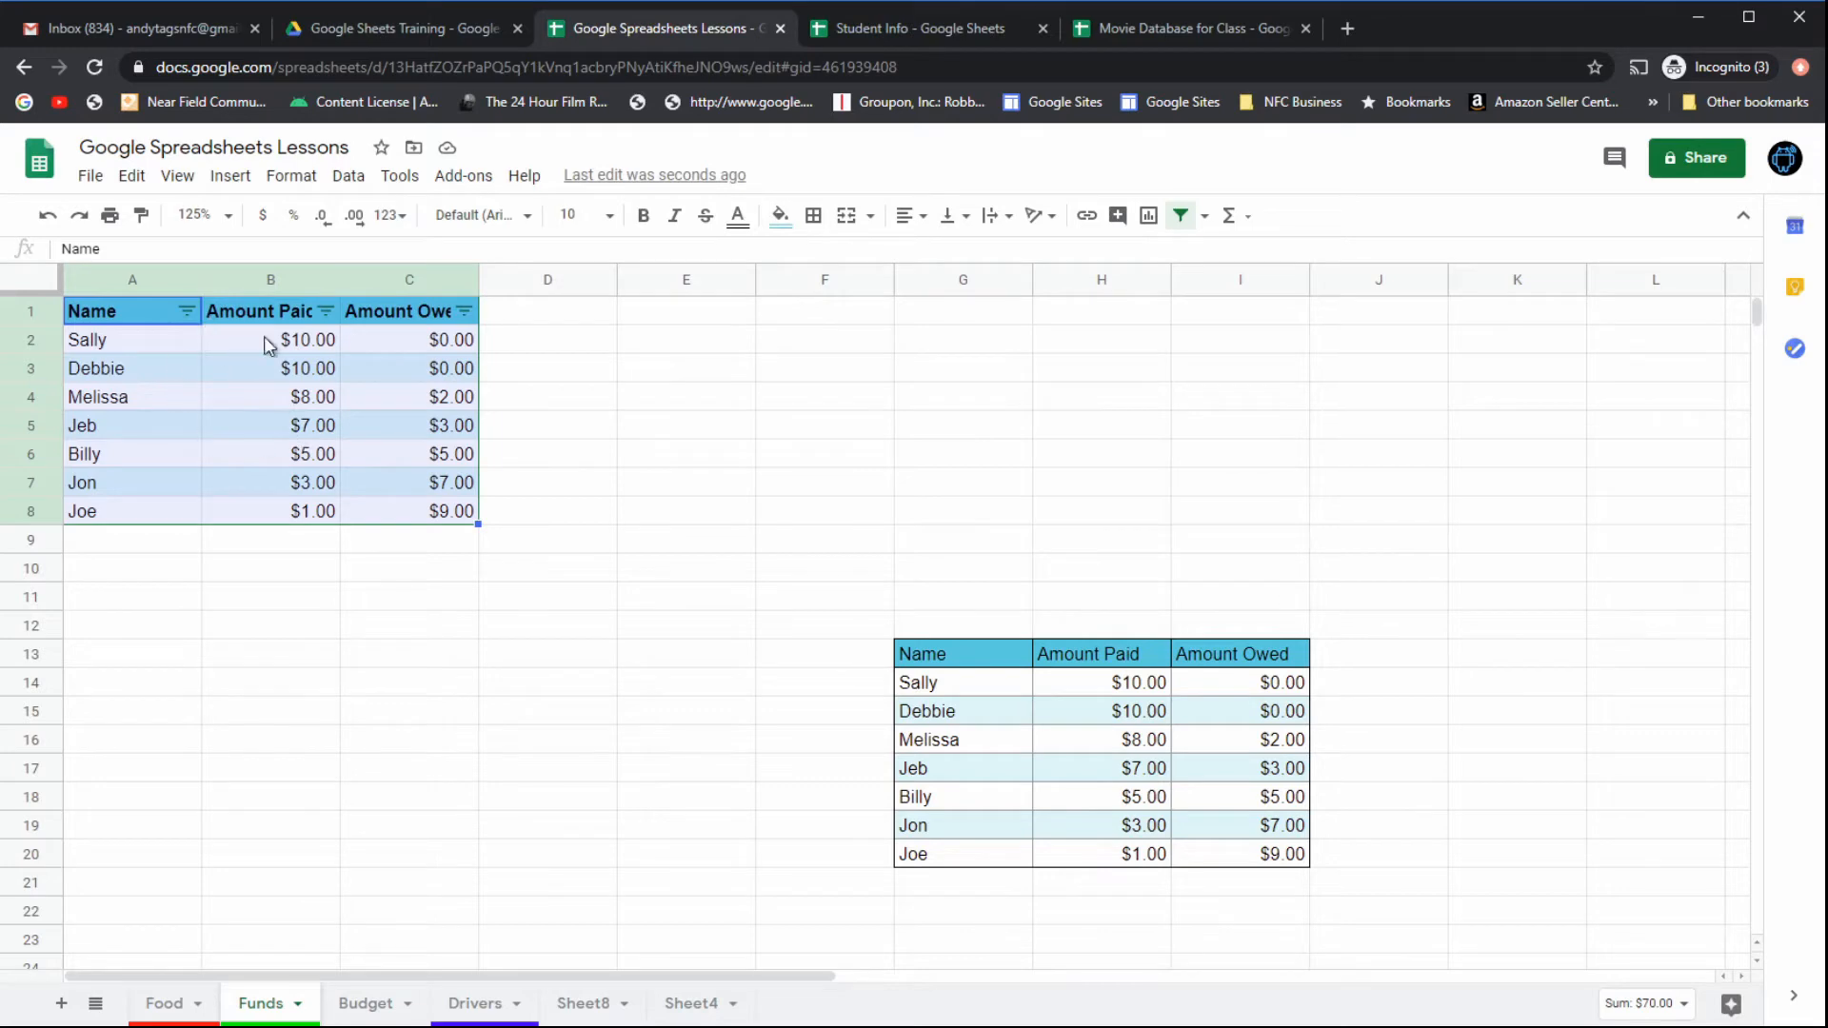
click(369, 1003)
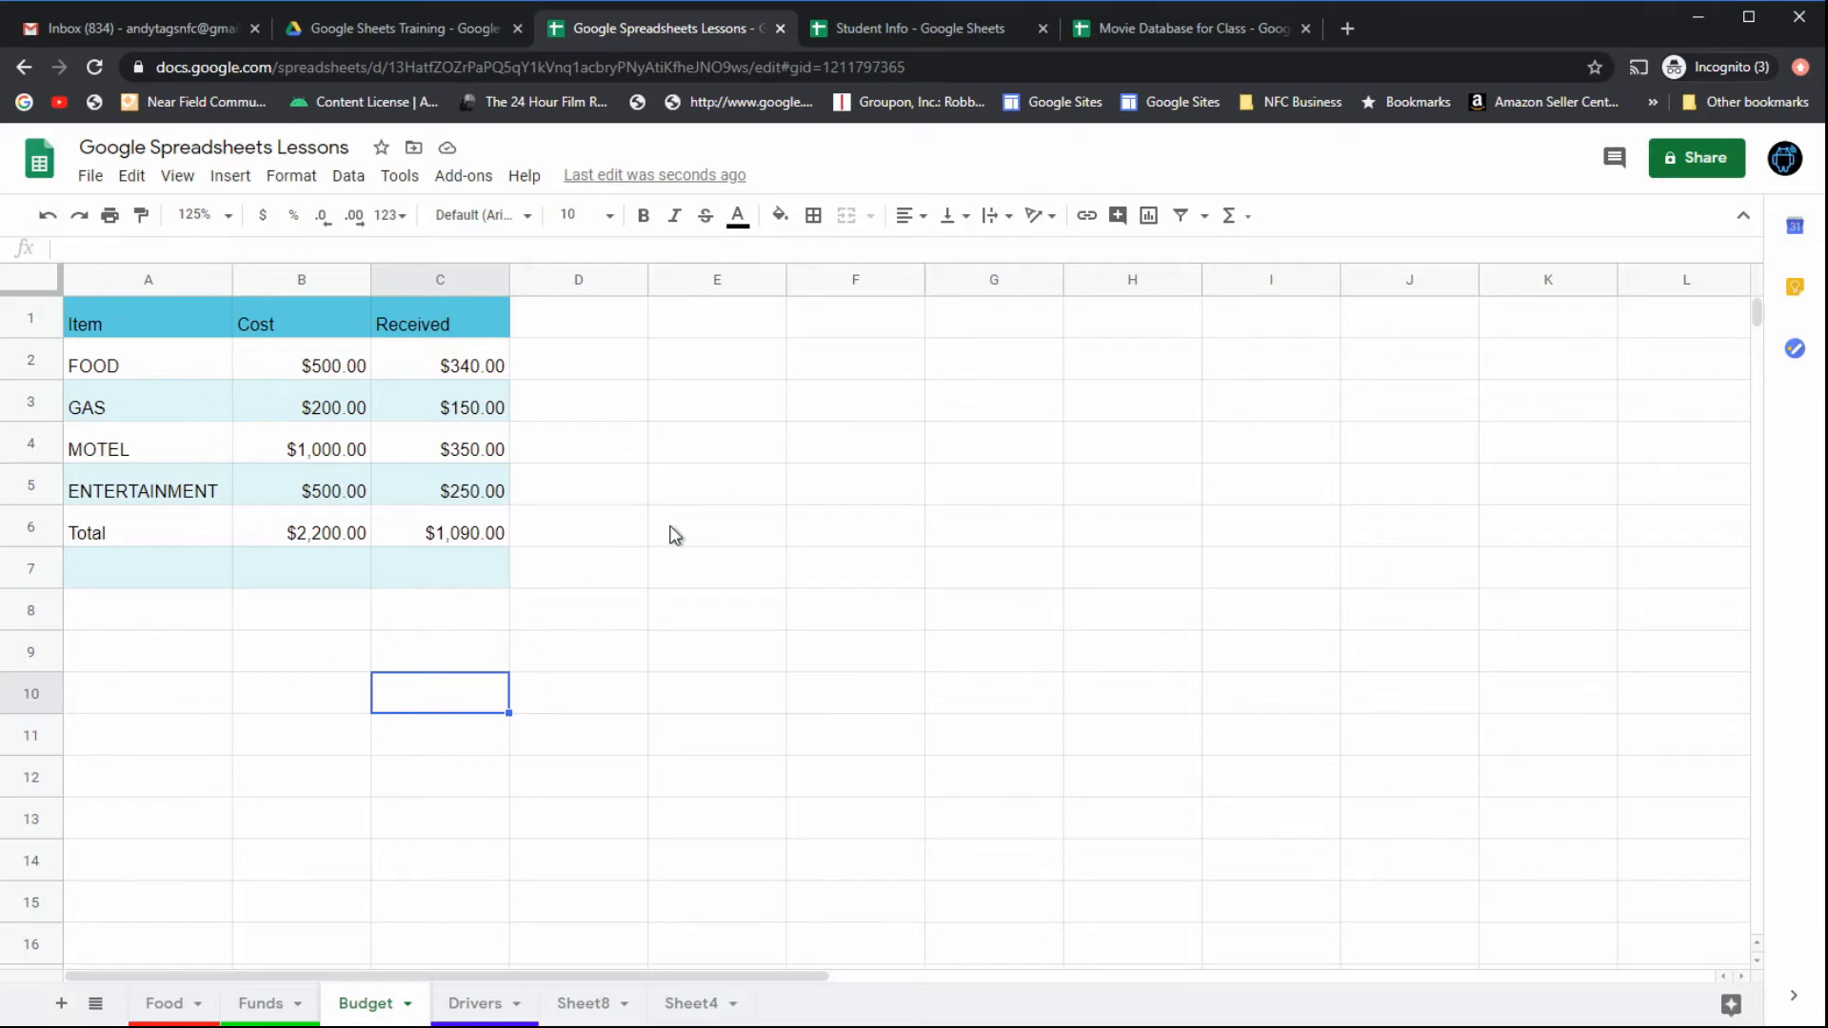
Step: In the Student Info file's Student List sheet, paint the Student Number header's format from A1 across headers B1:L1
click(946, 32)
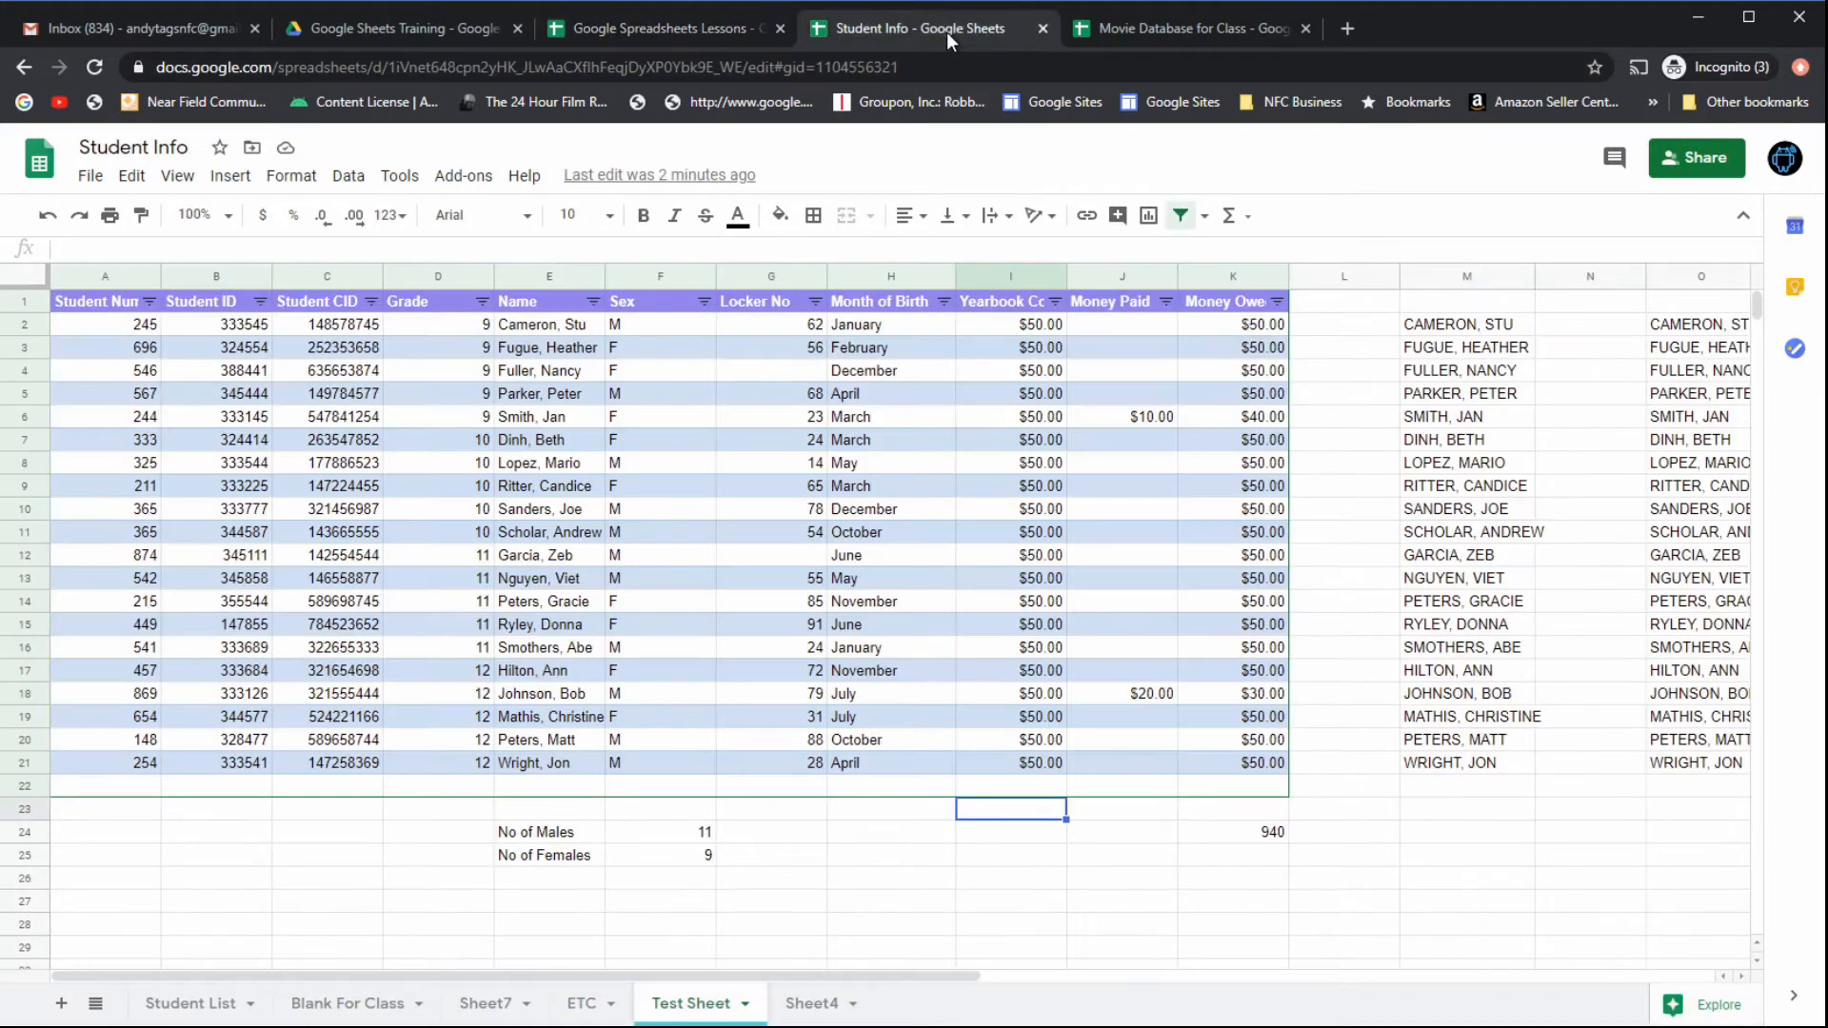
click(179, 1003)
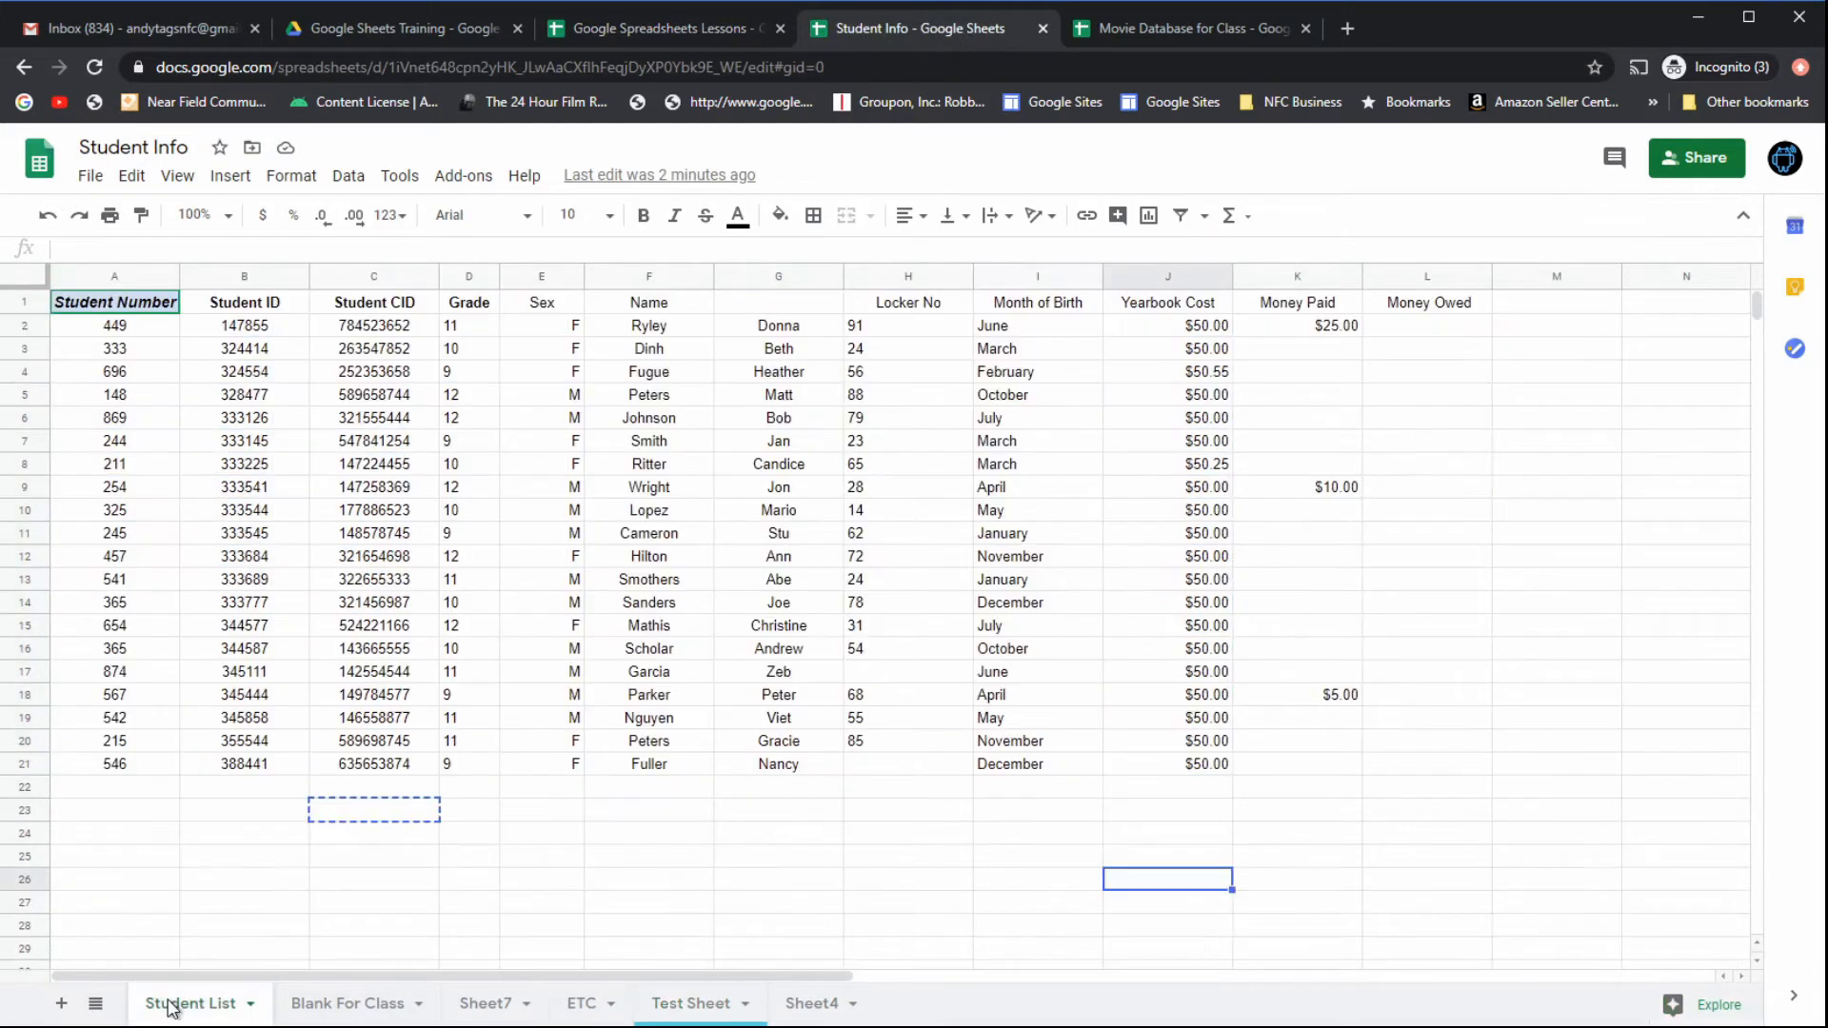
click(154, 328)
click(134, 301)
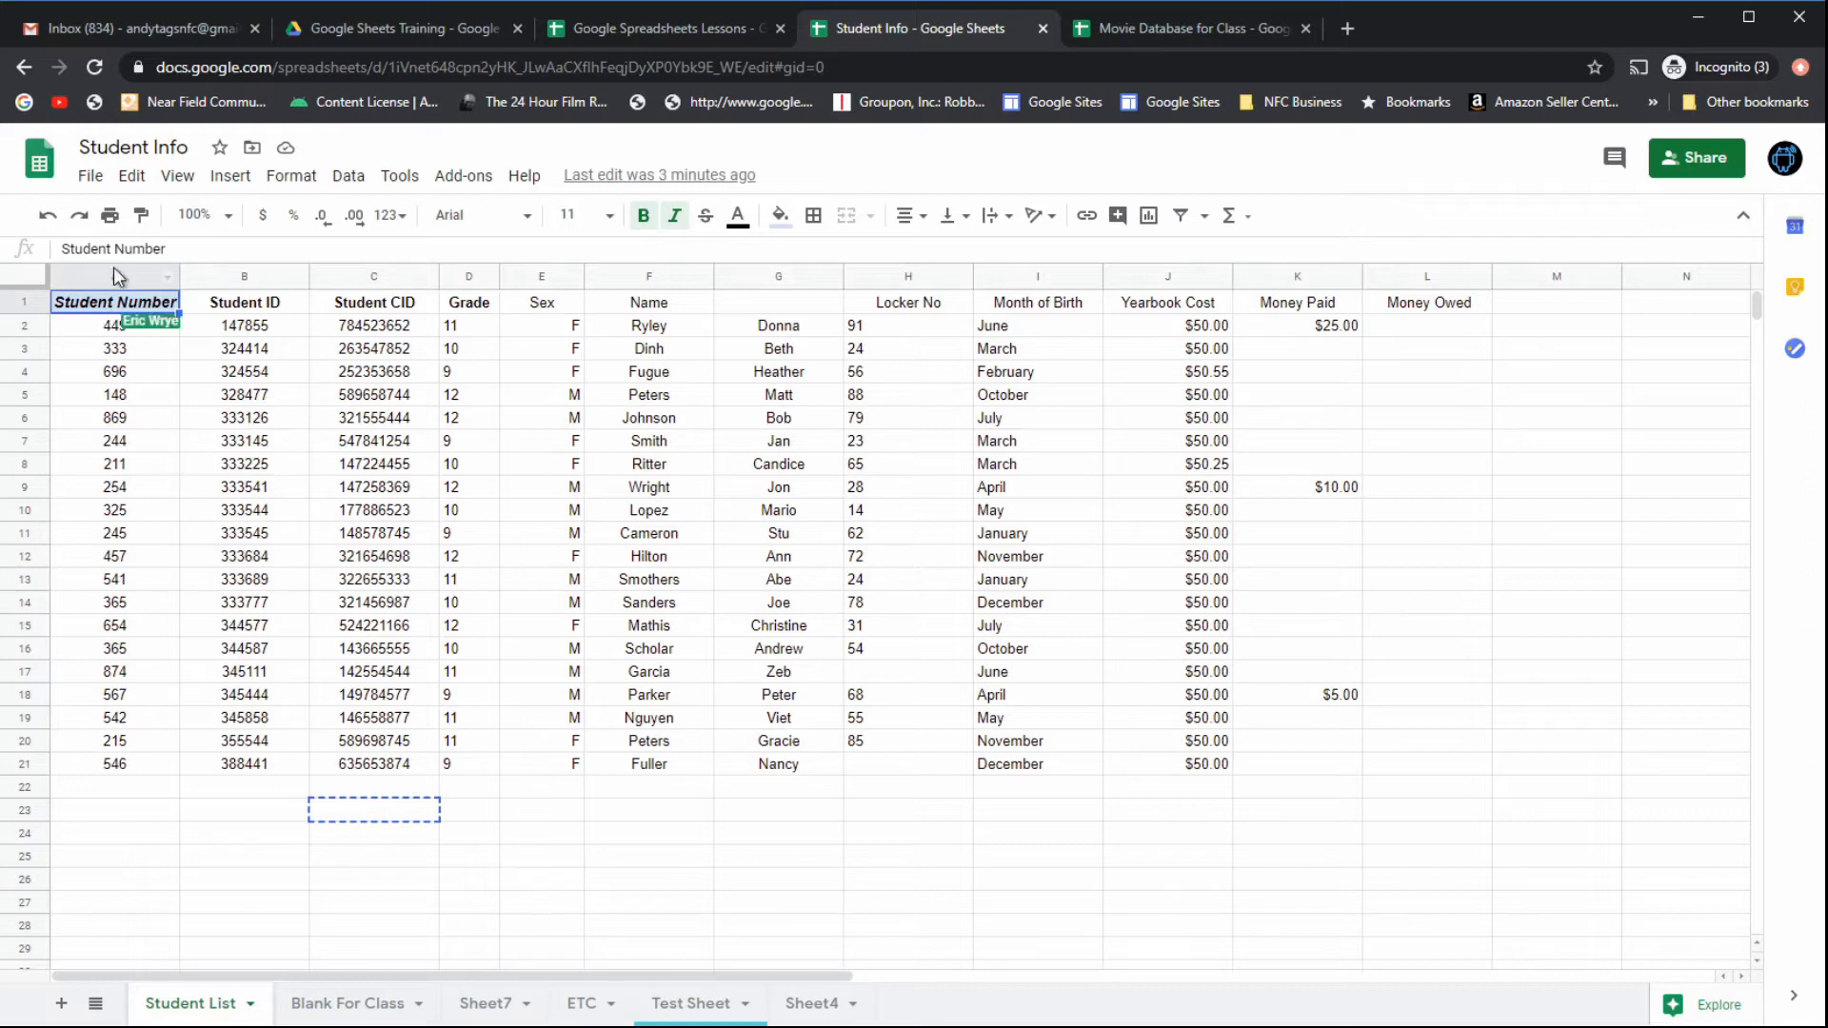
click(141, 217)
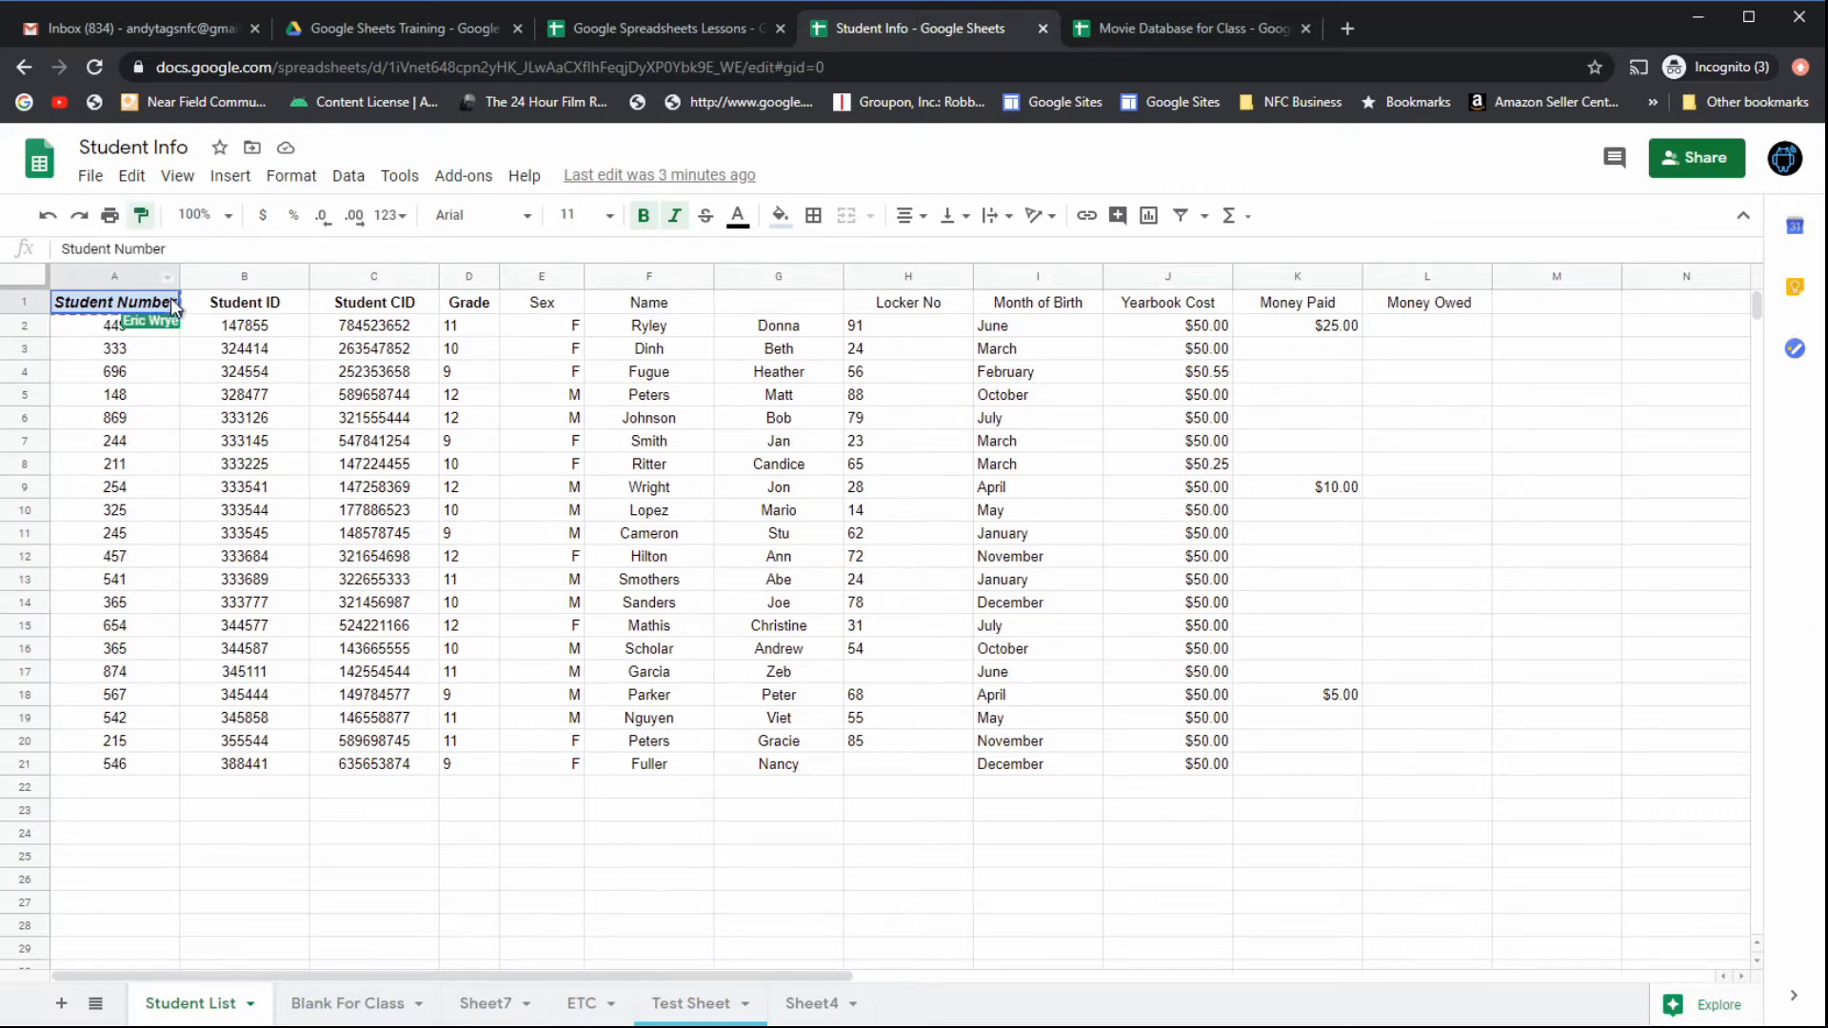
drag(169, 303, 1416, 309)
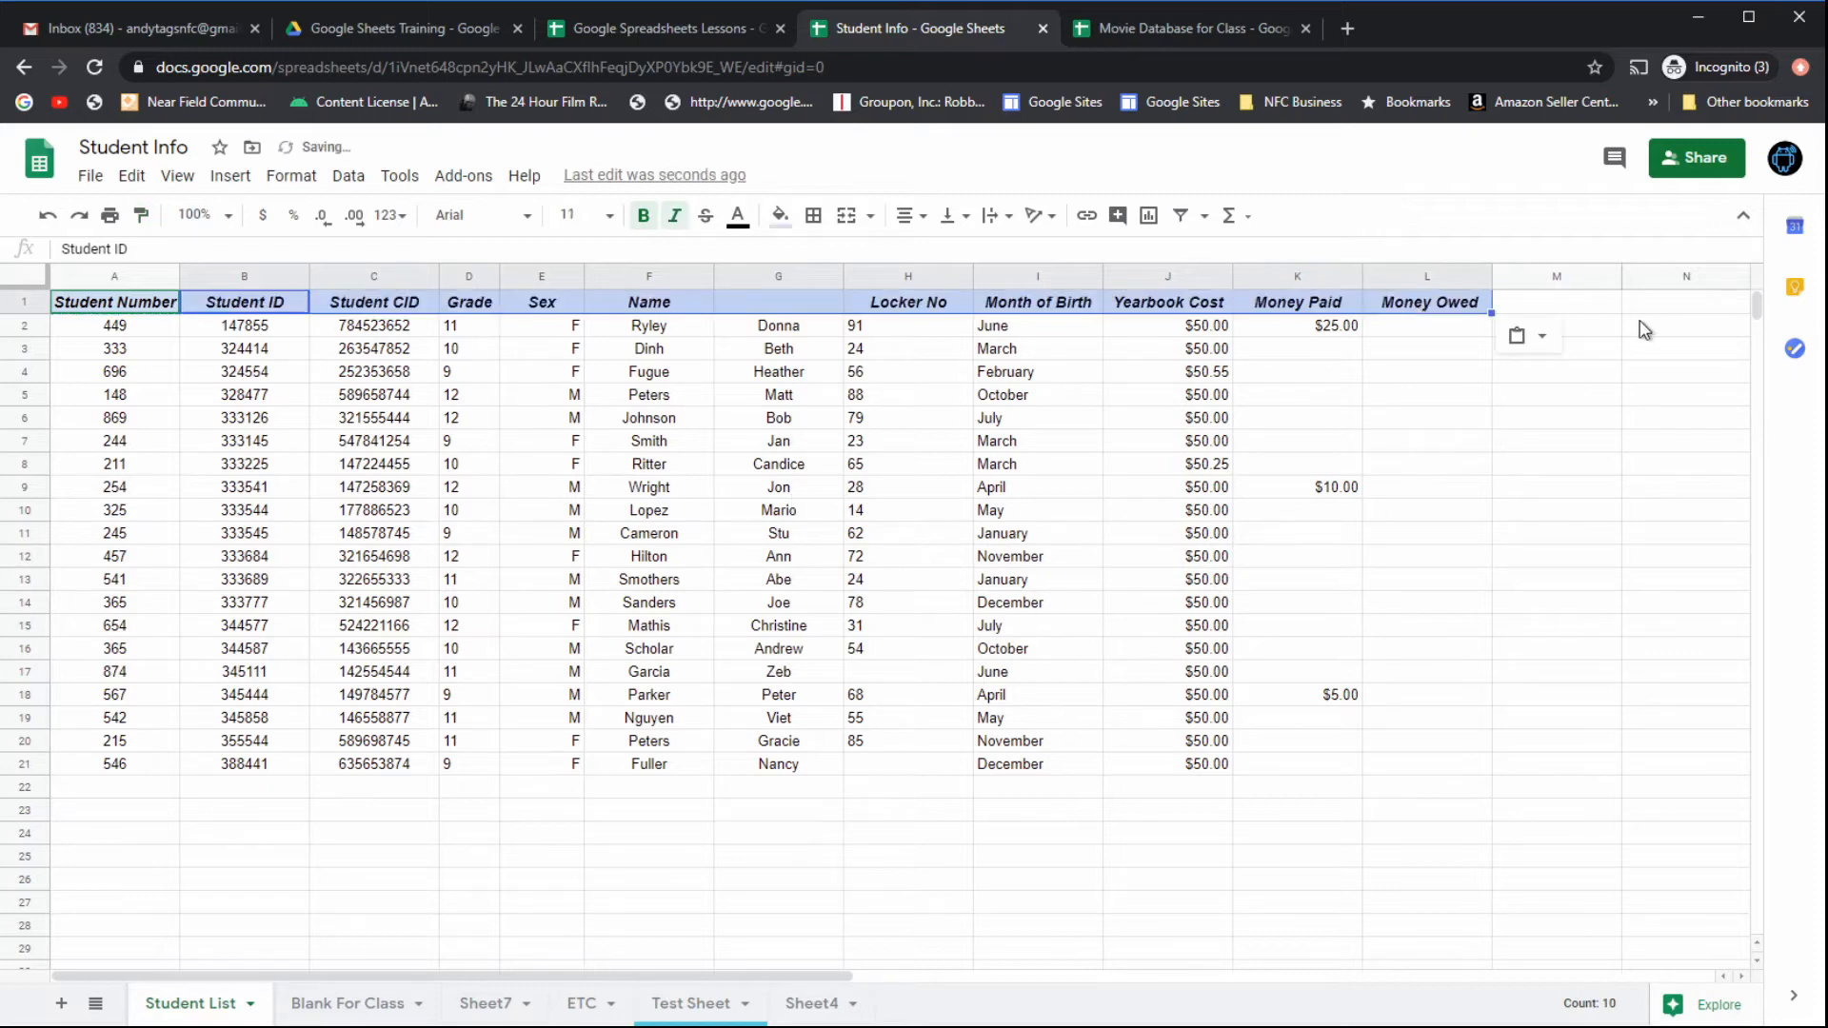
click(120, 300)
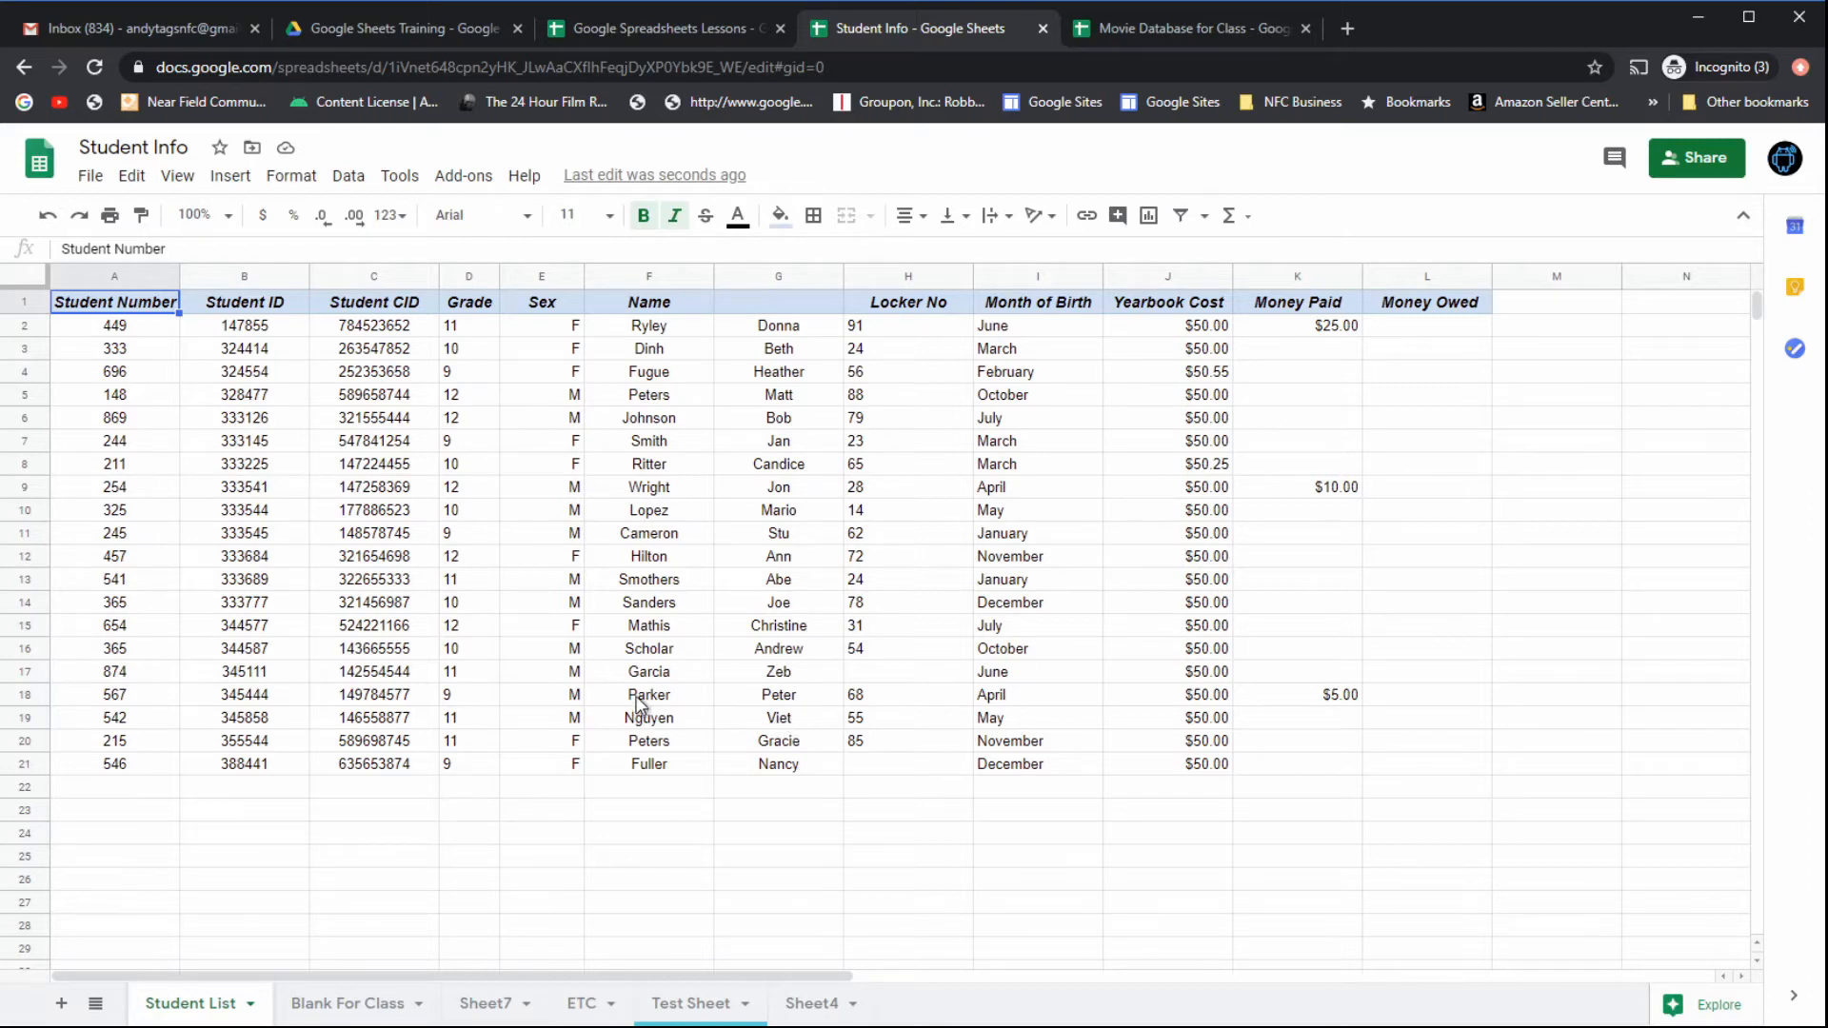
click(348, 1007)
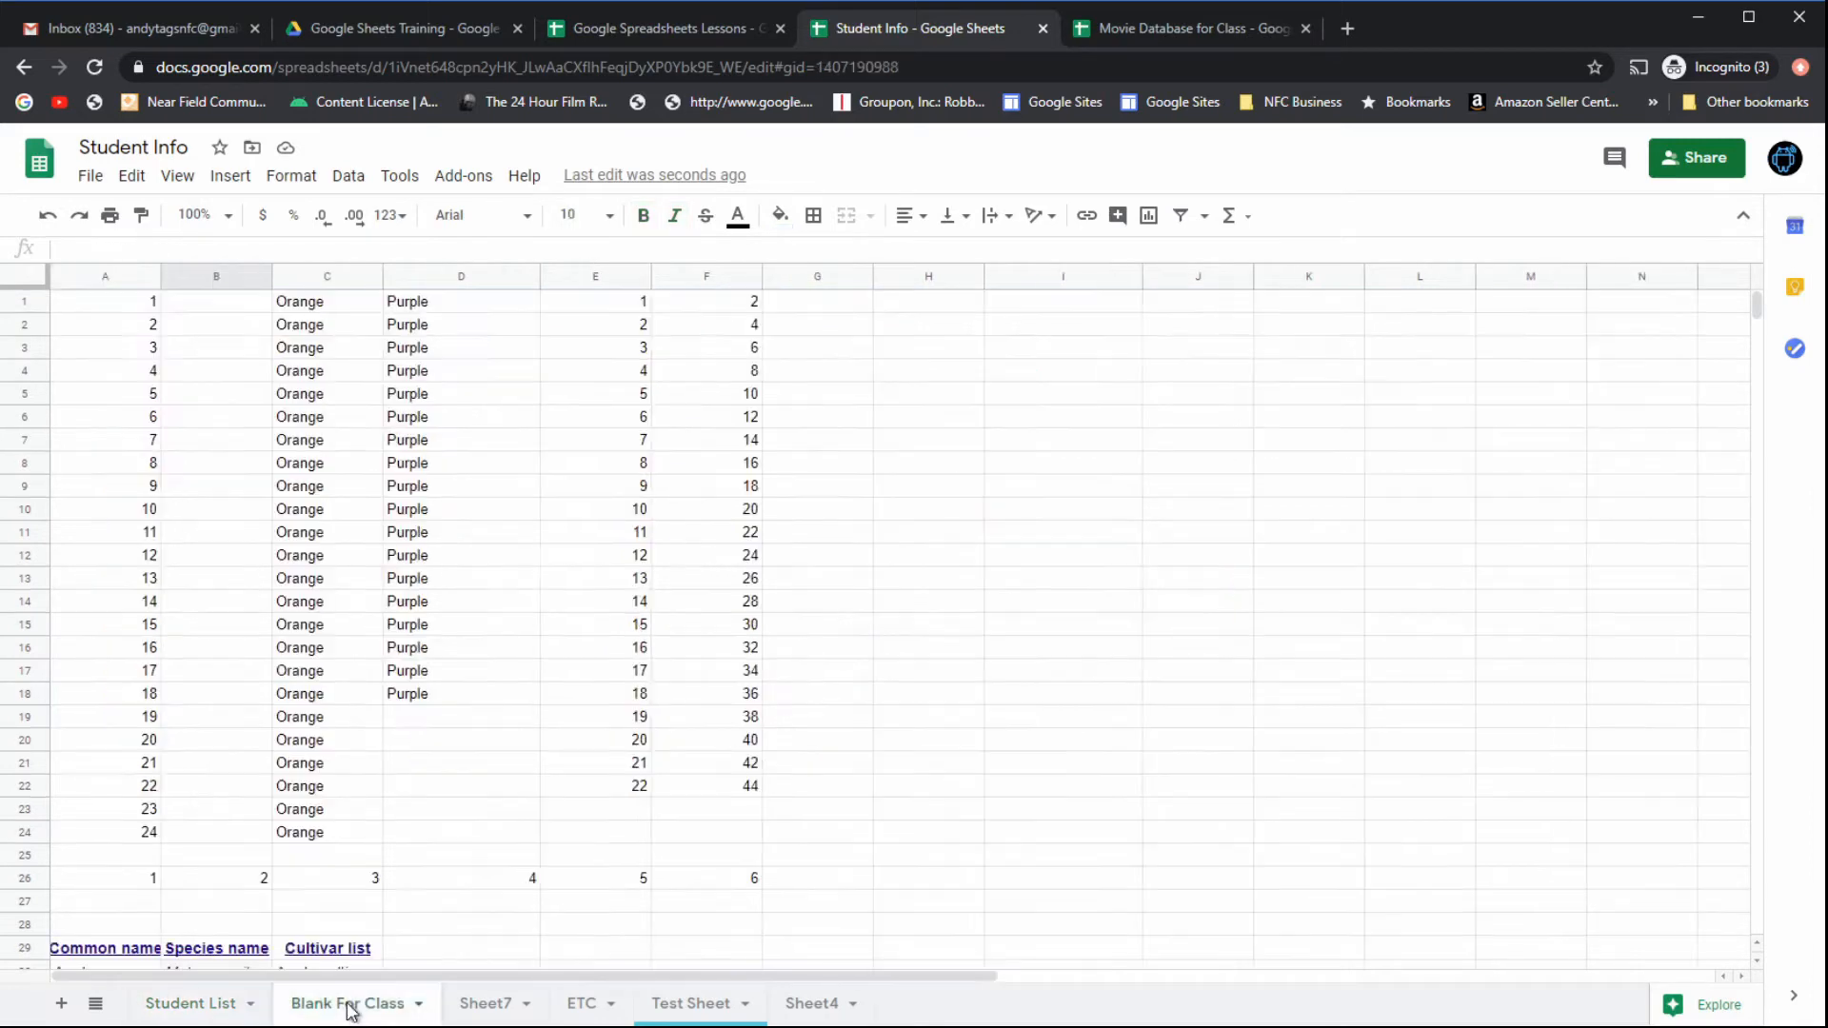
click(216, 1007)
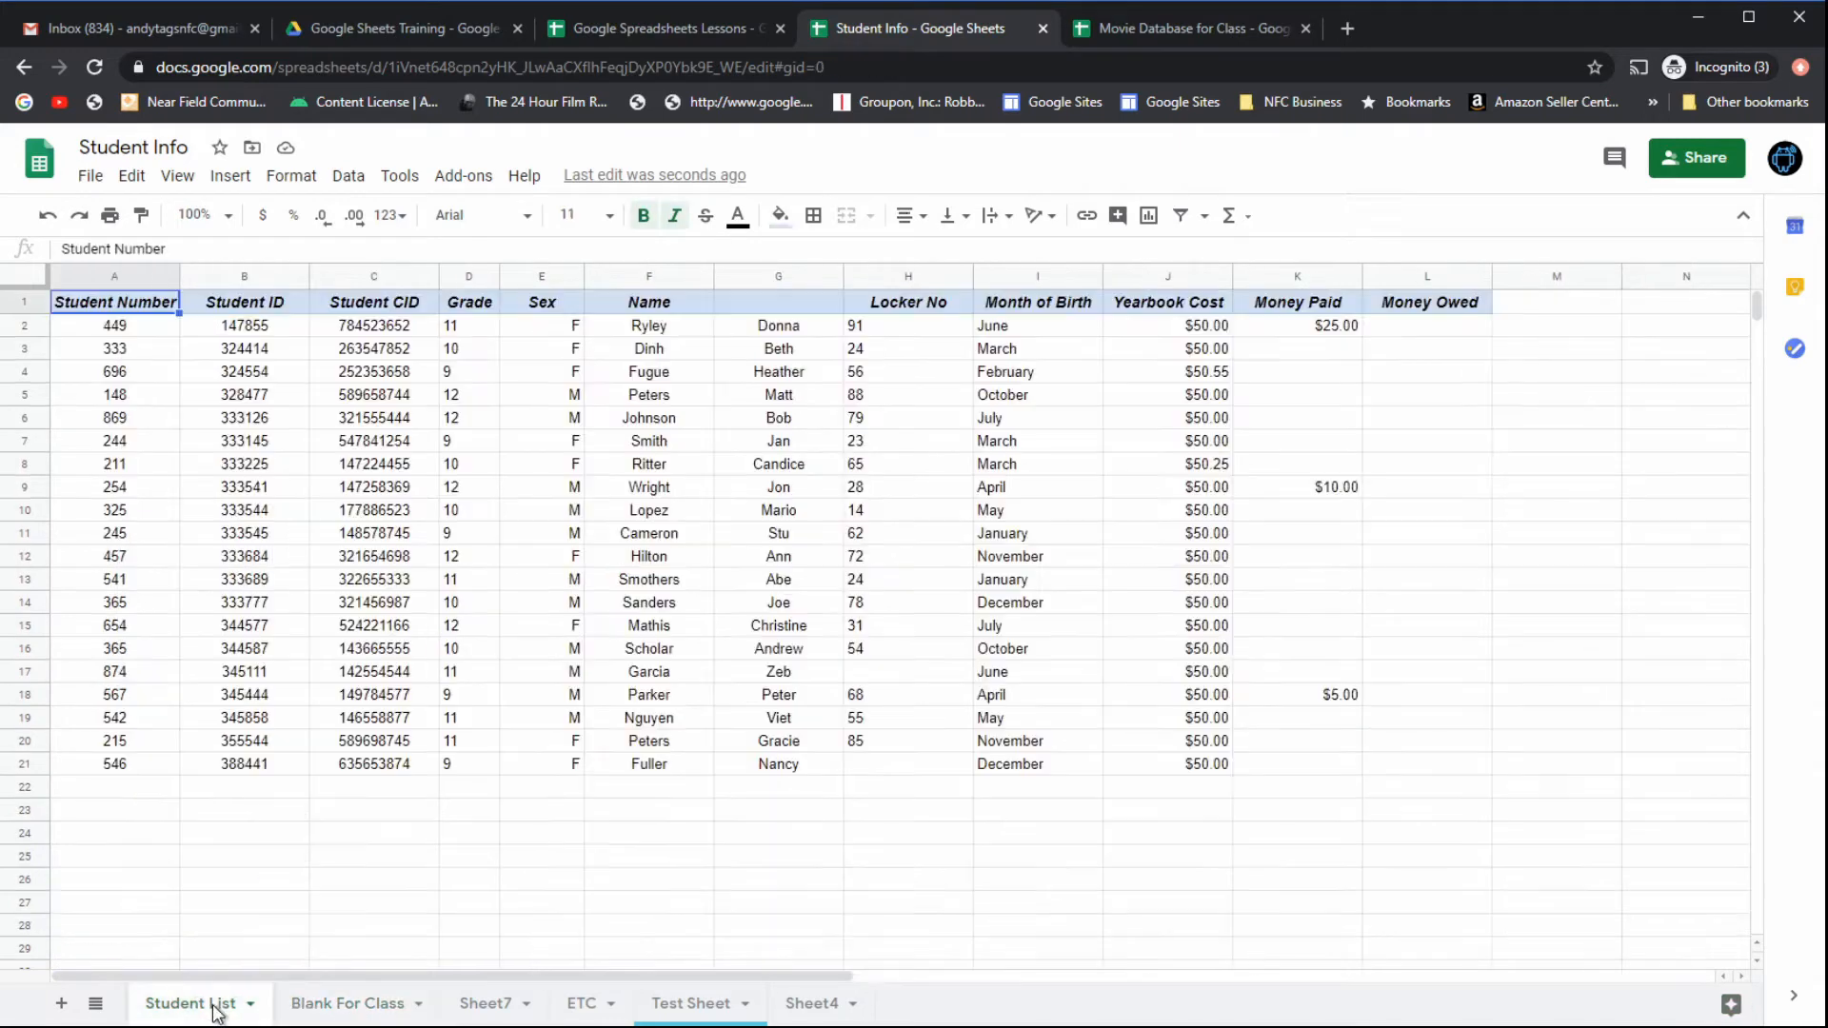
click(918, 581)
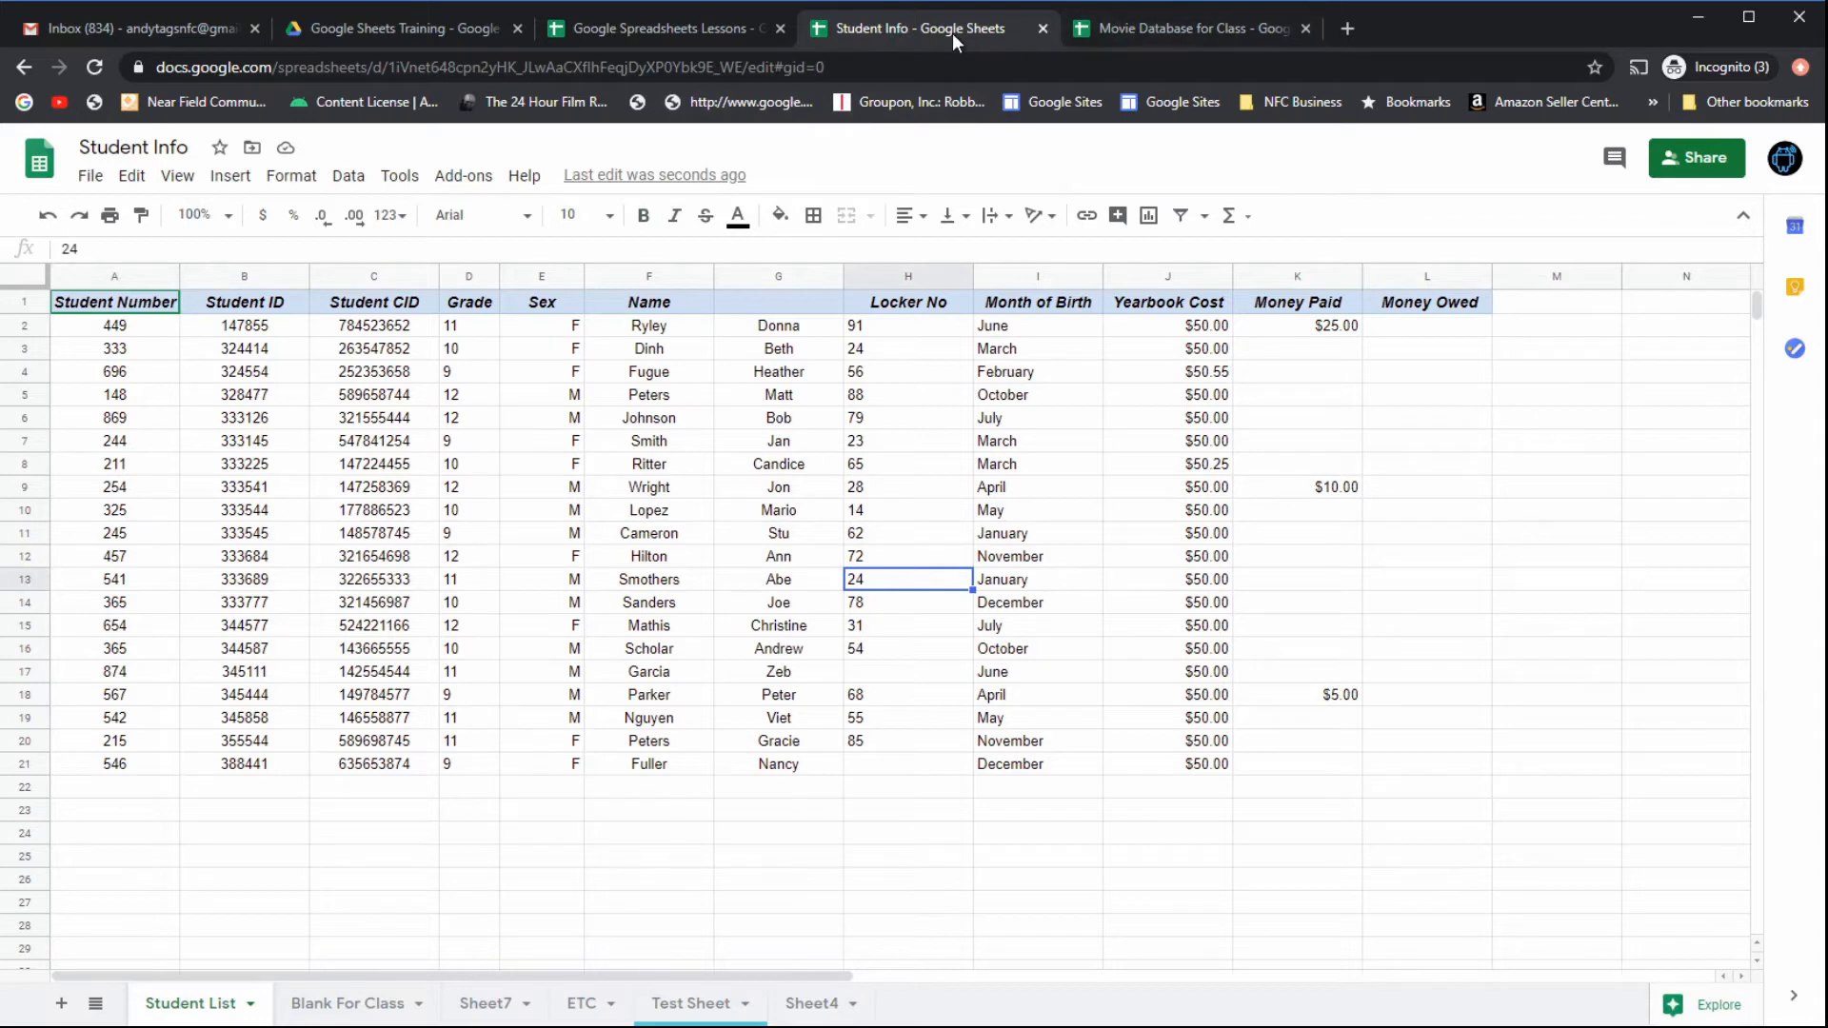
Step: Return to the Funds sheet of Google Spreadsheets Lessons and paste a copy of table G13:I20 at A18
click(717, 42)
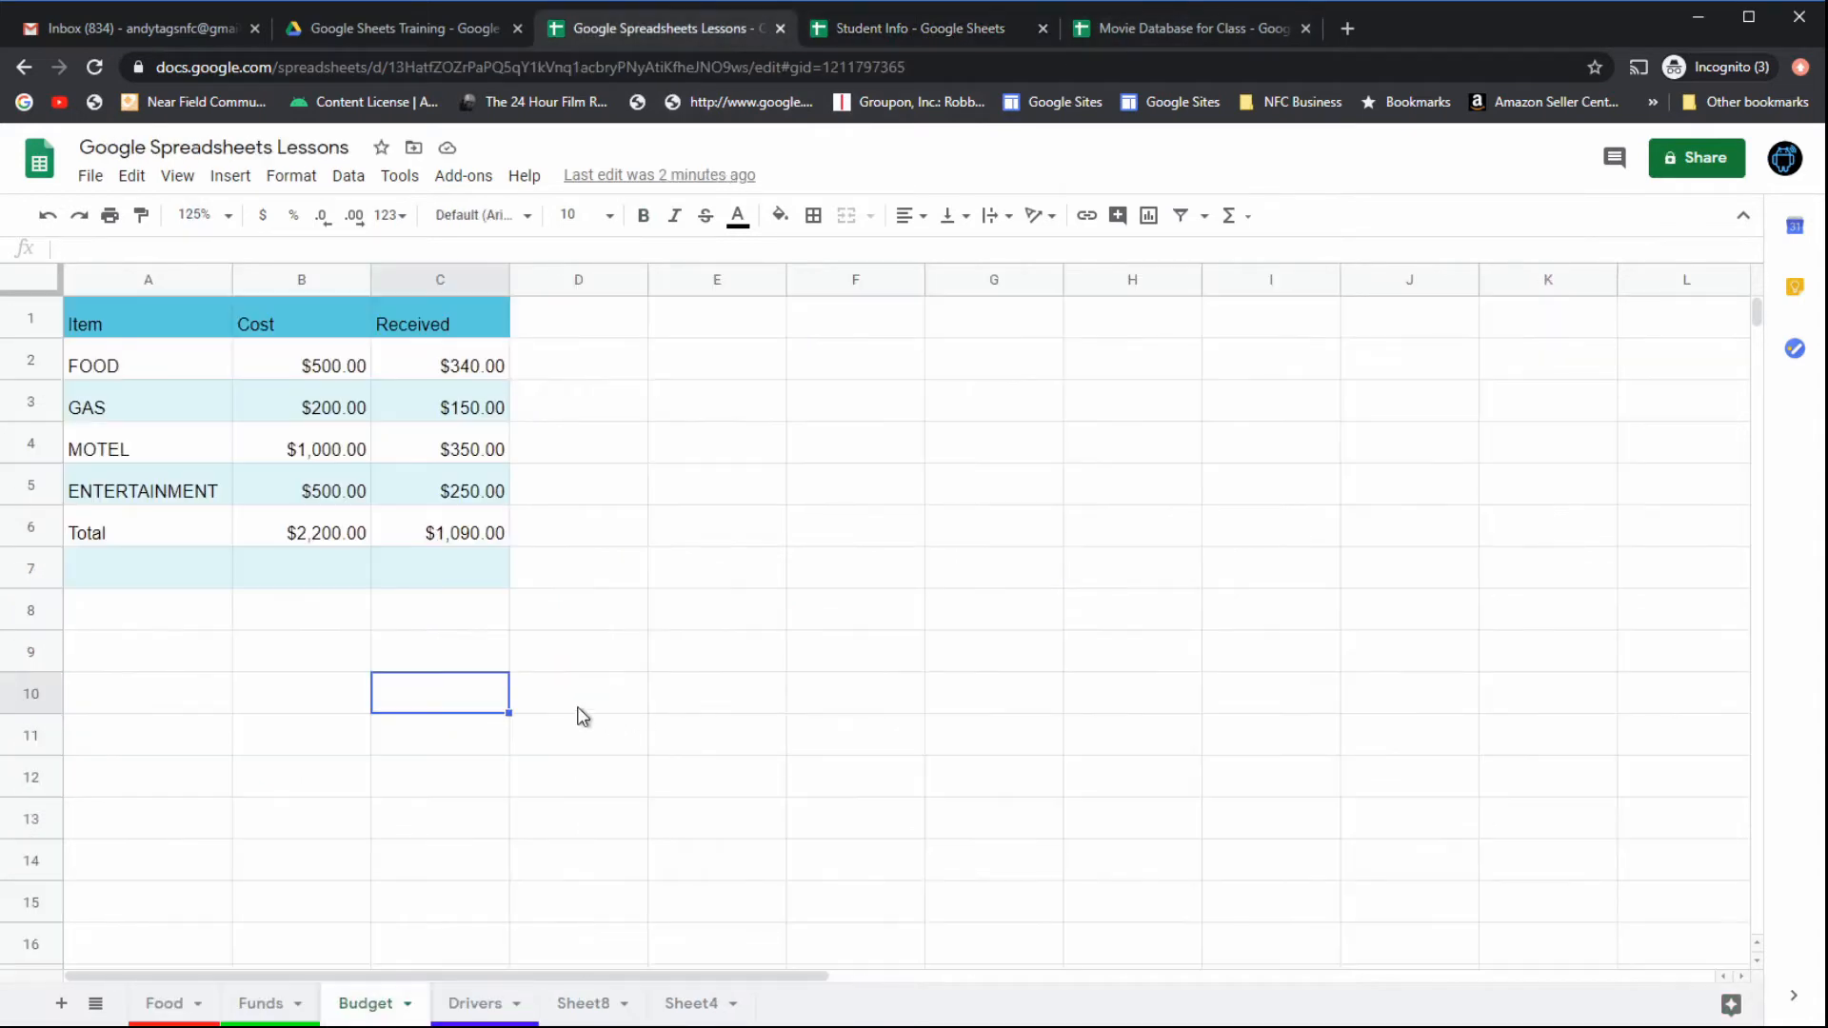
click(260, 1004)
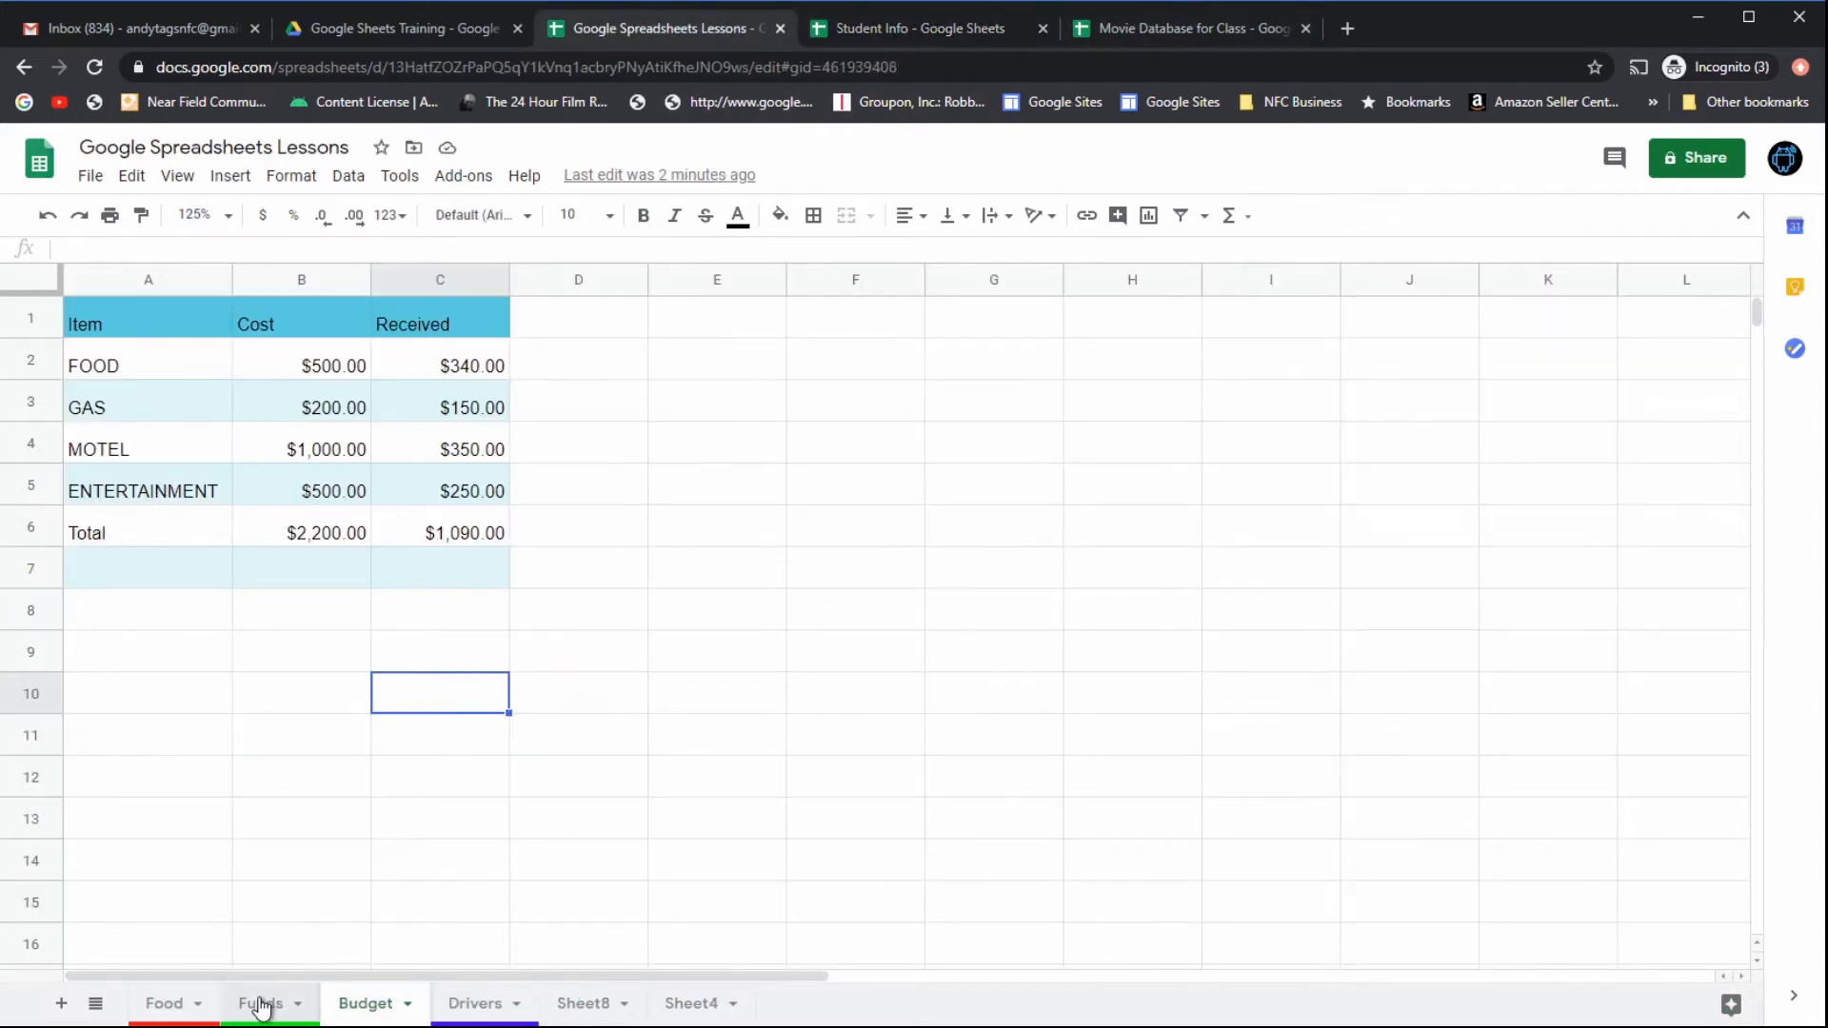
click(791, 743)
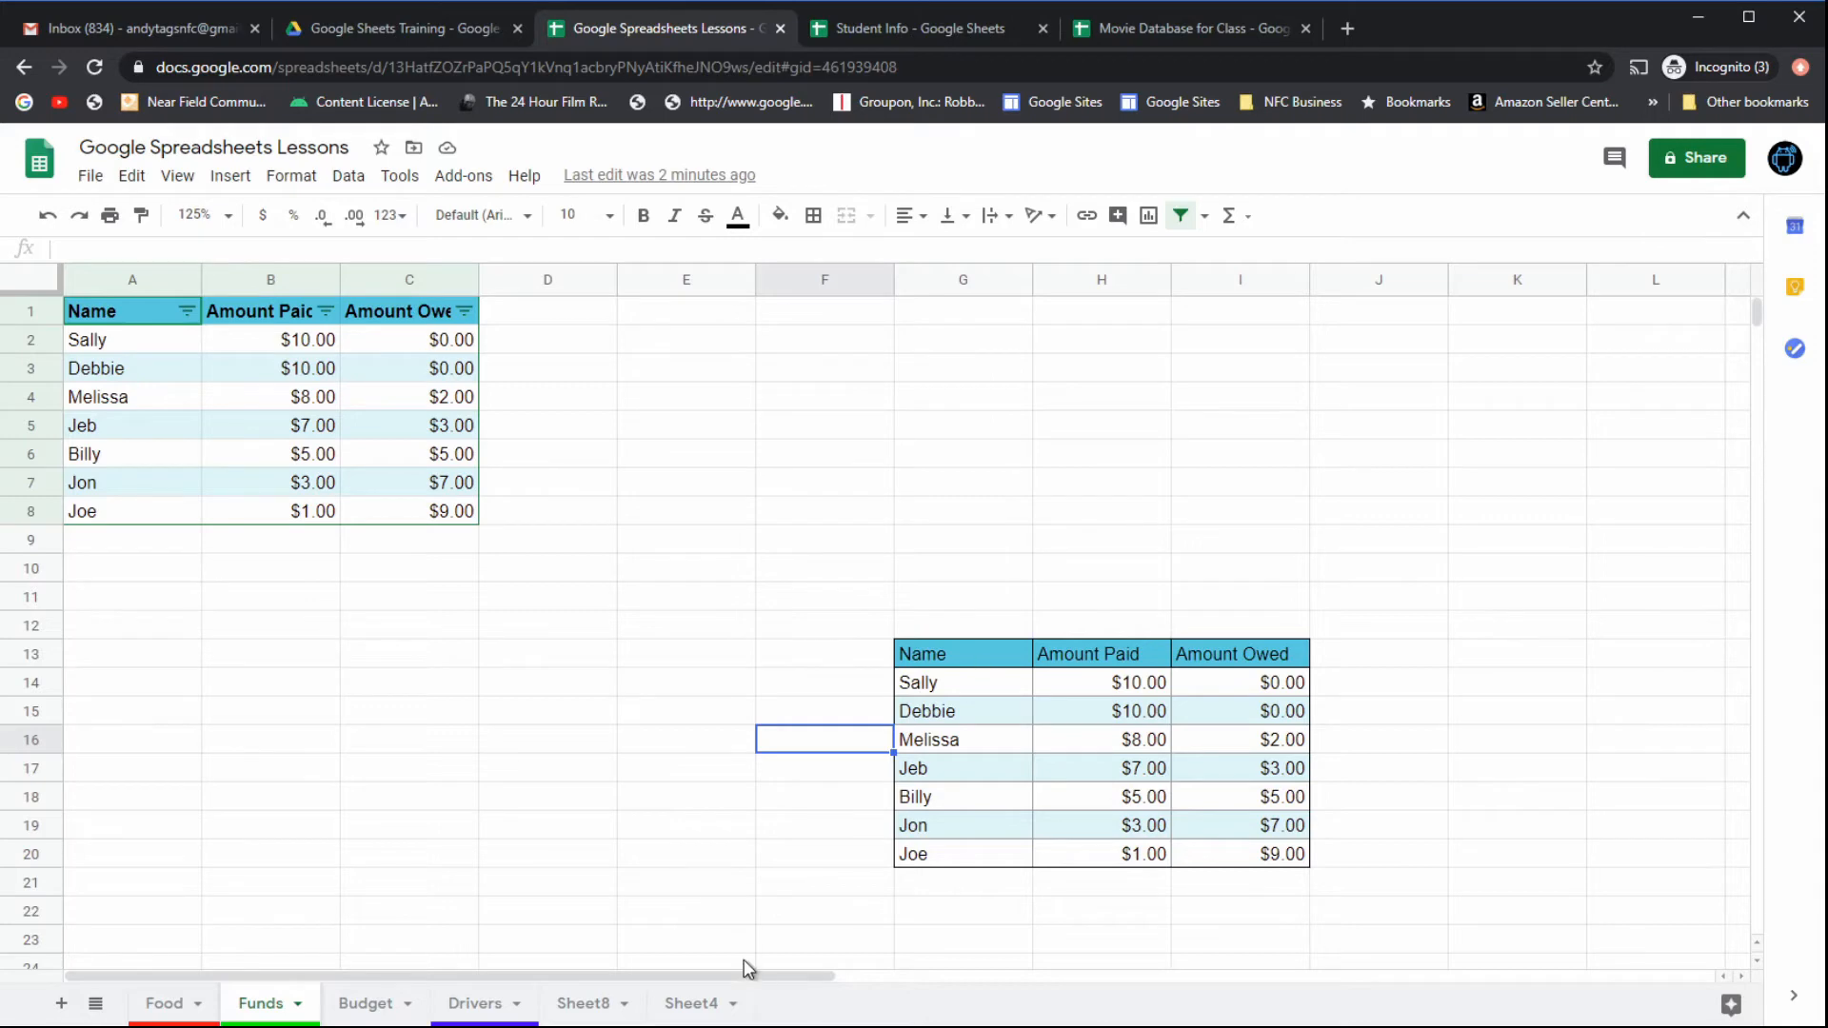
click(960, 661)
drag(962, 661, 1250, 860)
drag(1247, 854, 1241, 850)
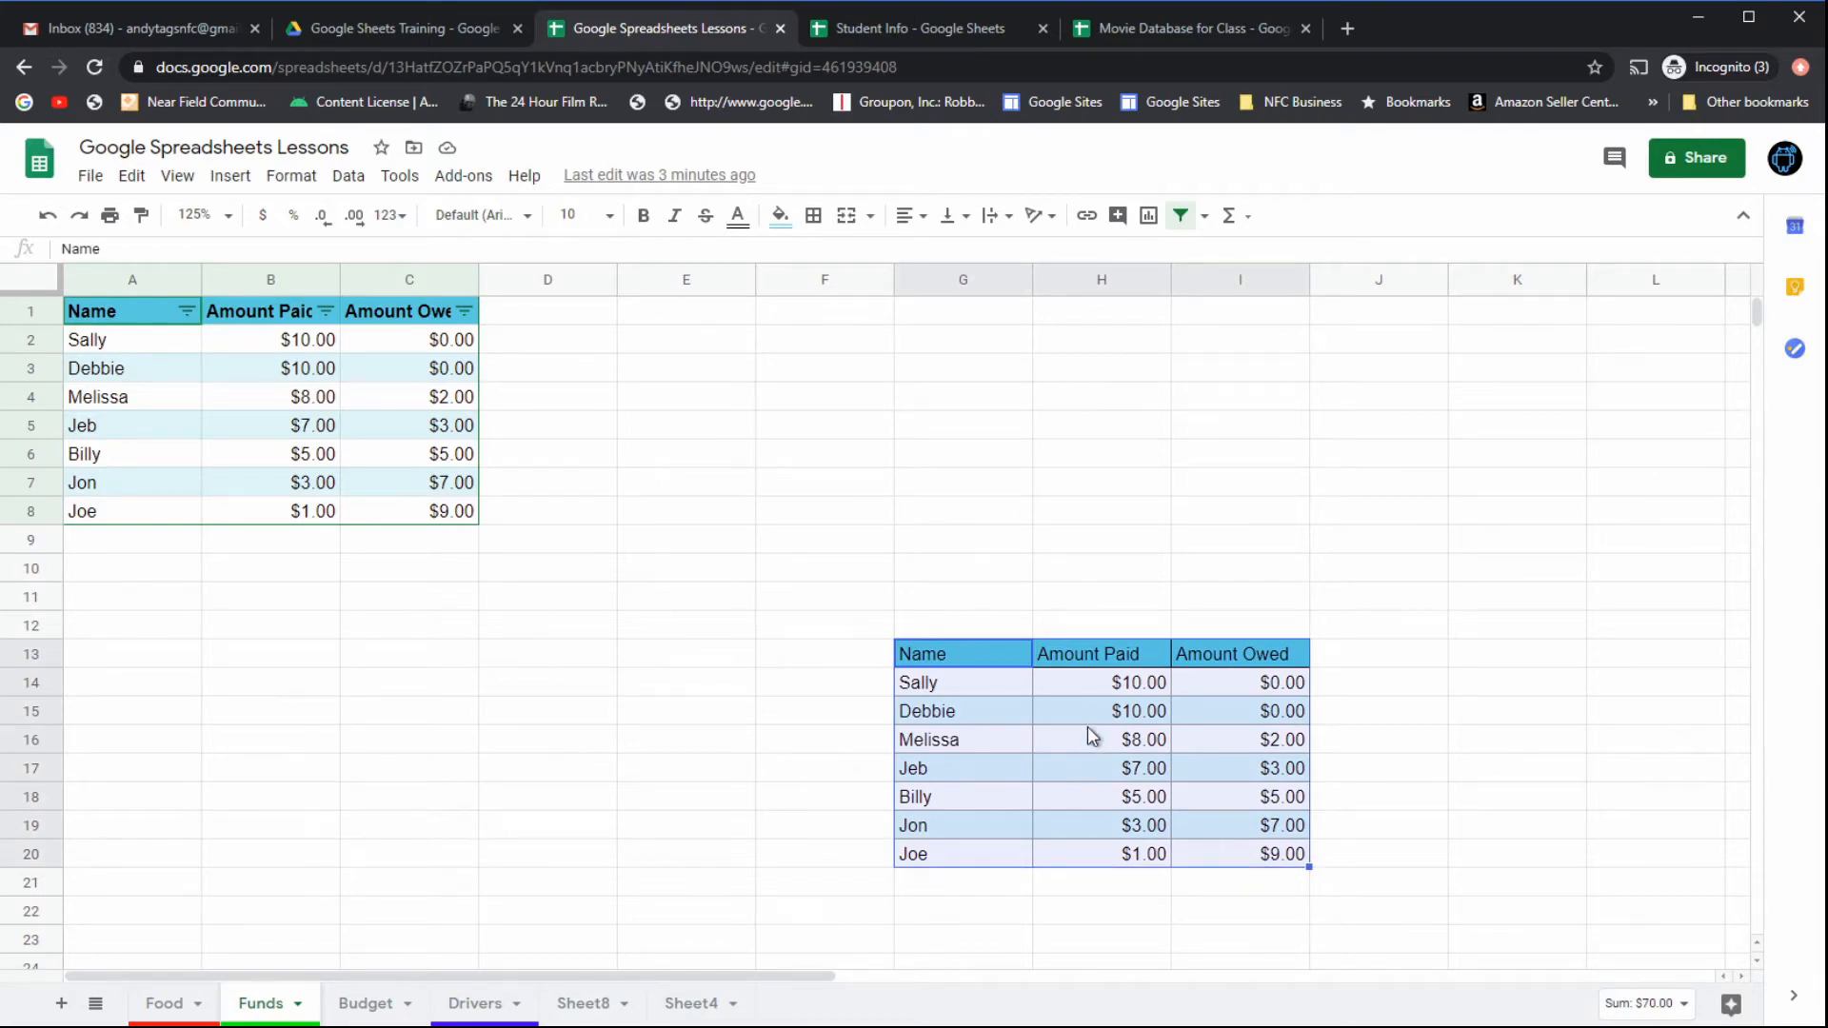
key(ctrl+c)
click(136, 800)
key(ctrl+v)
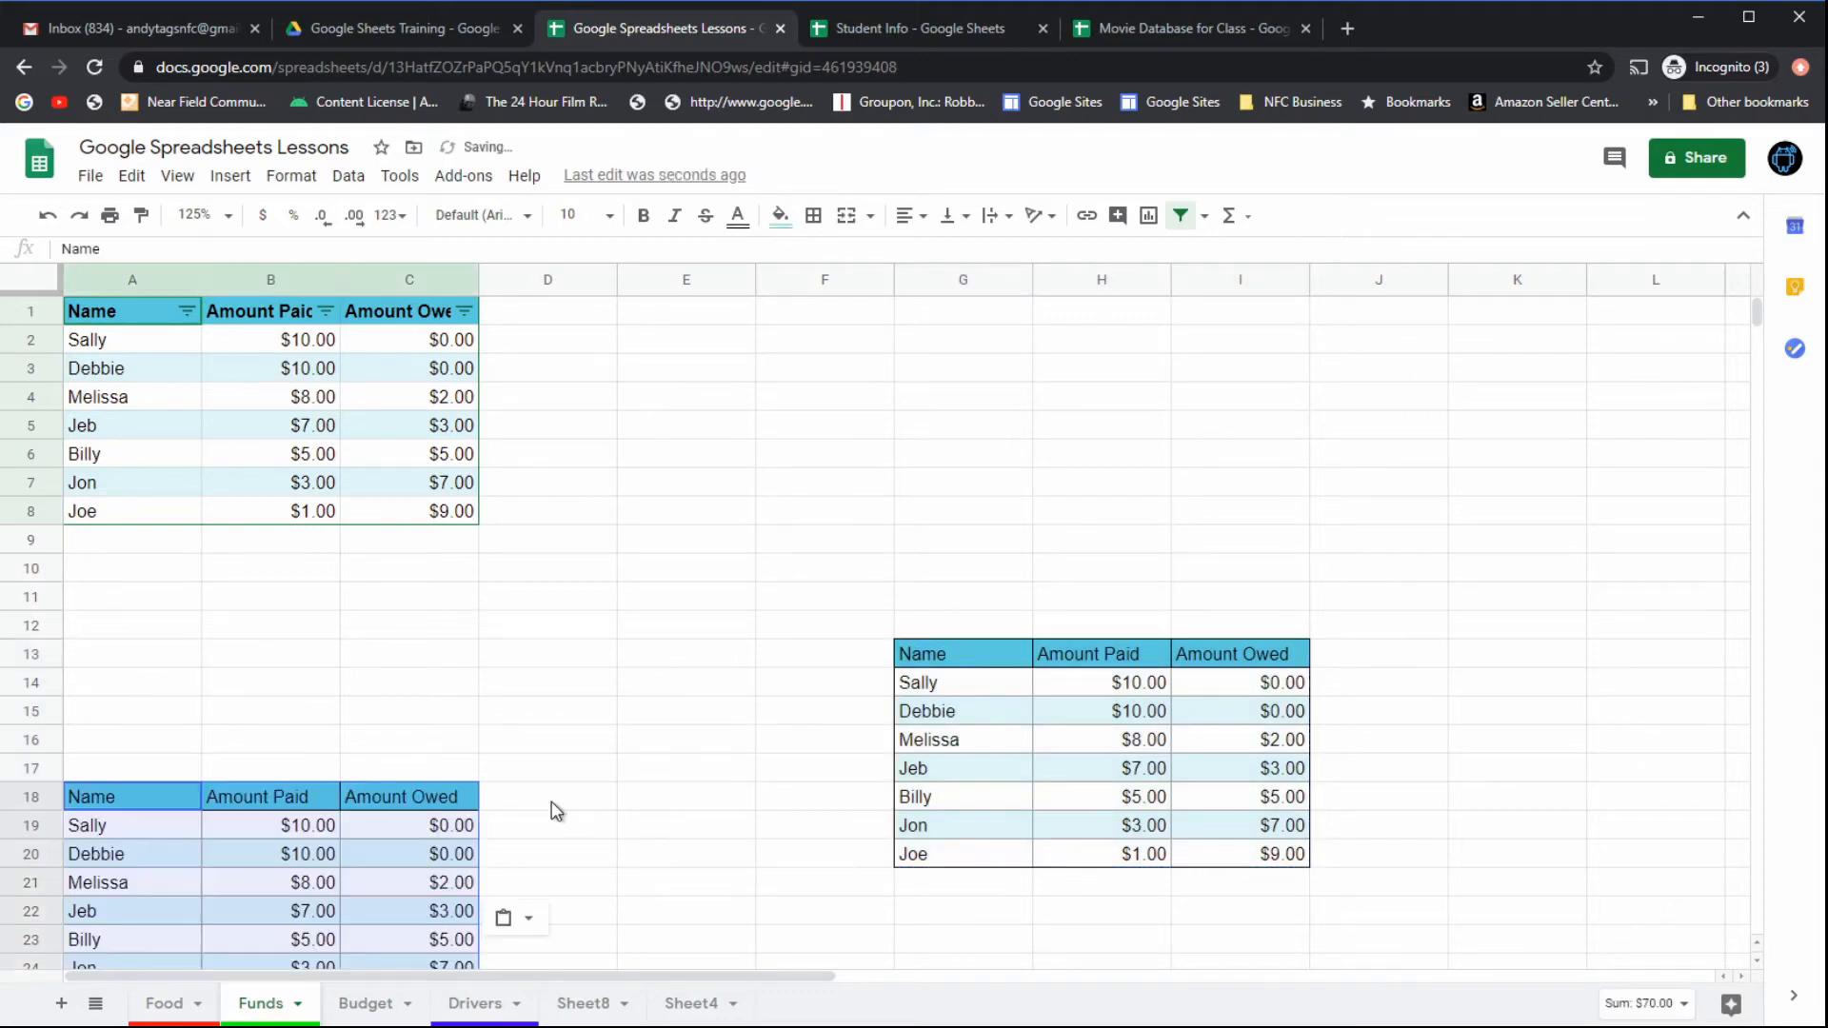
Step: Change the pasted table in A18:C25 to values only, without the source formatting
scroll(514, 763, down, 3)
click(522, 776)
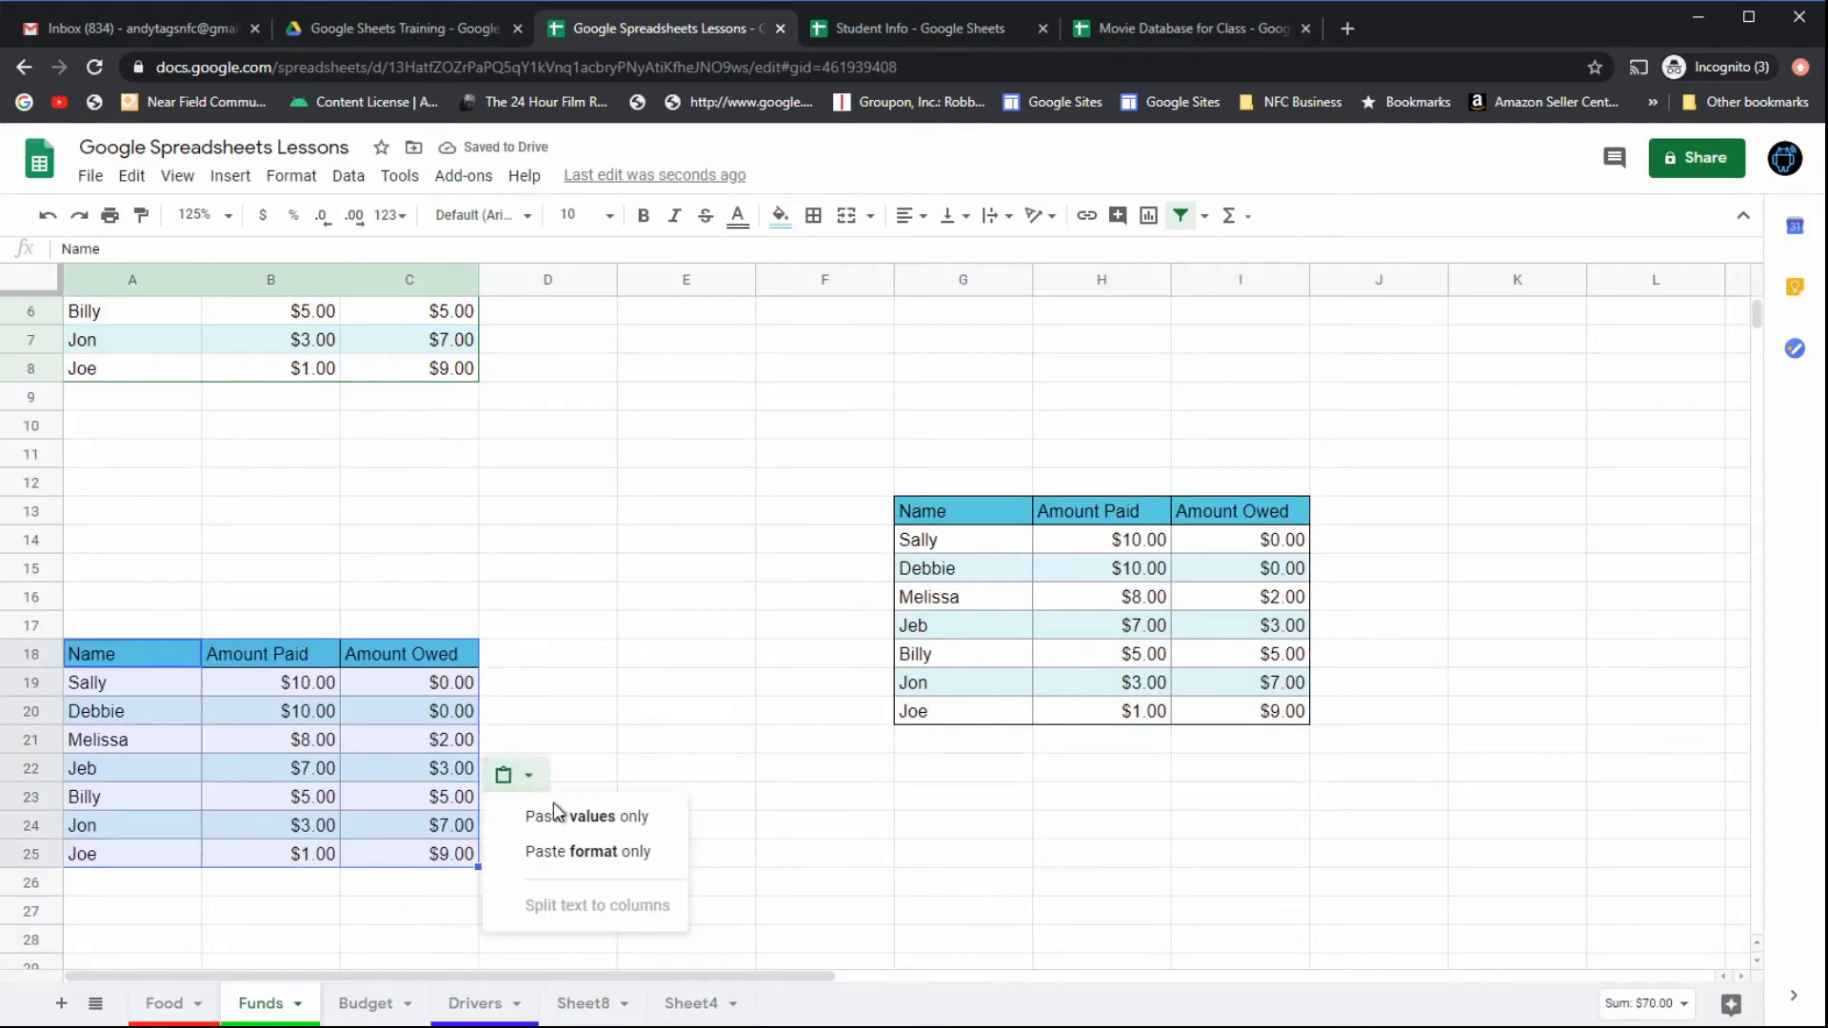
click(621, 819)
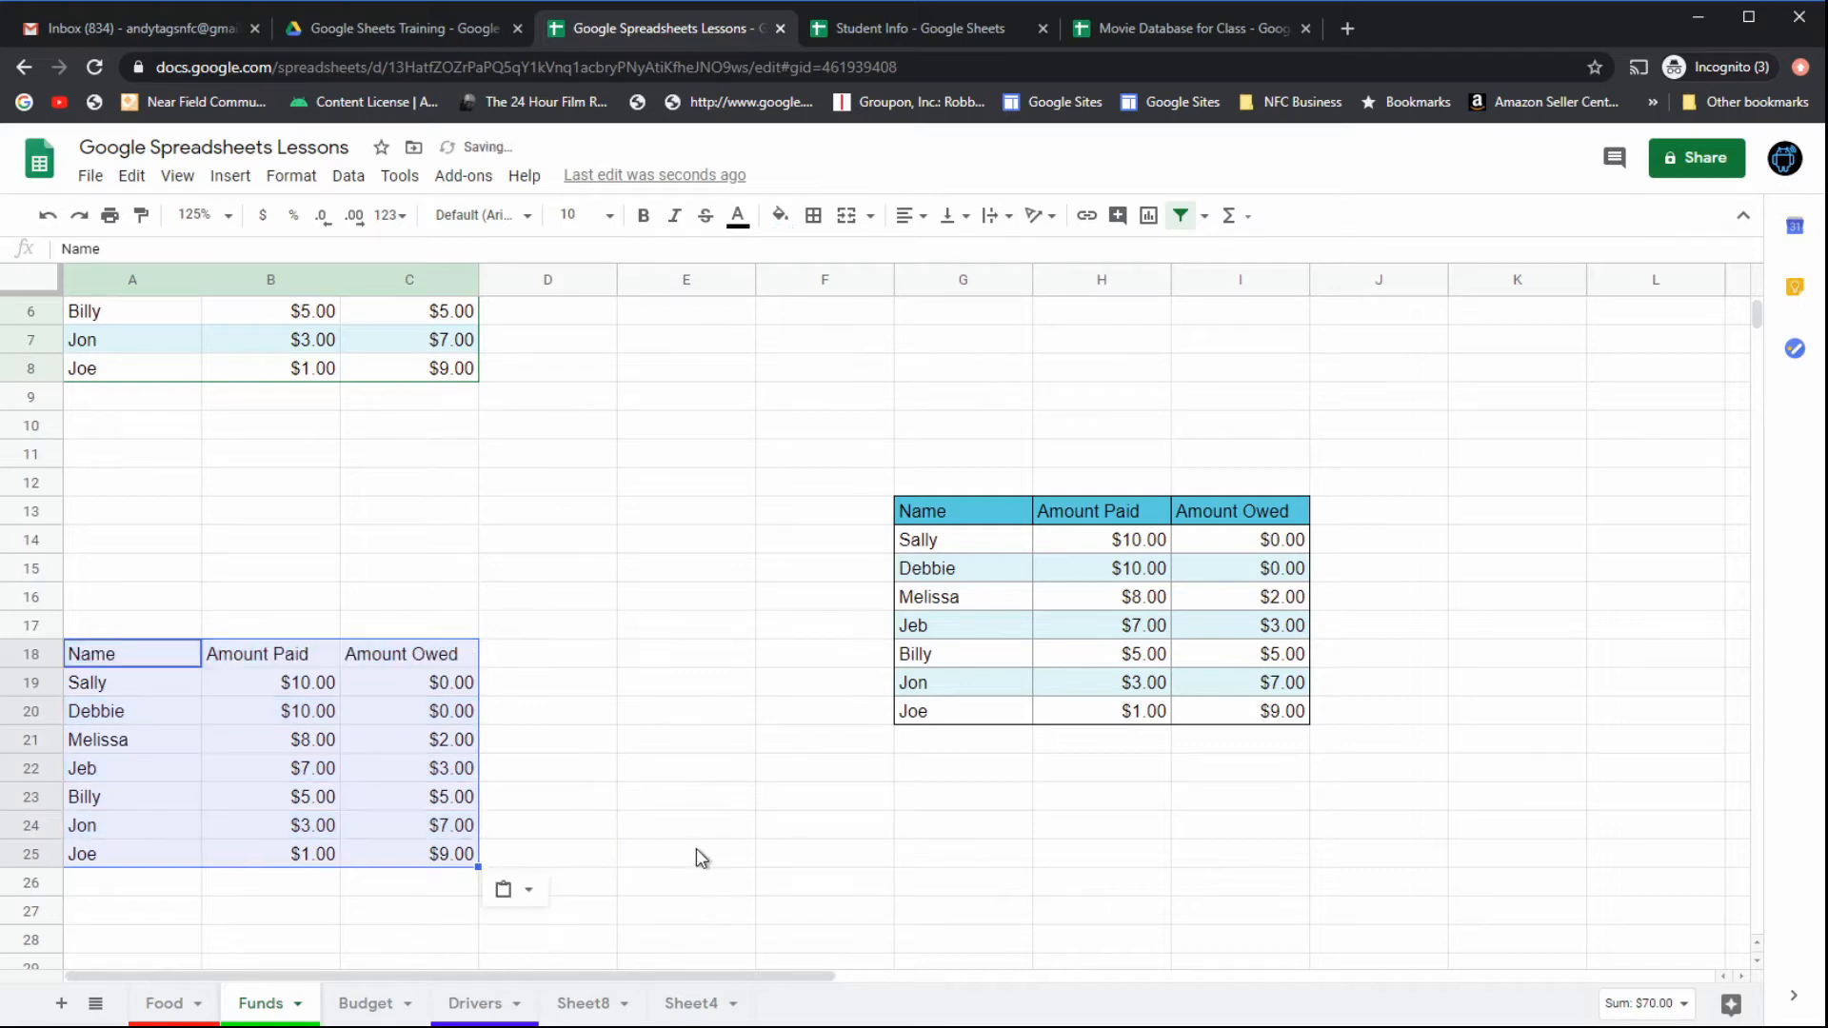
click(695, 849)
click(431, 887)
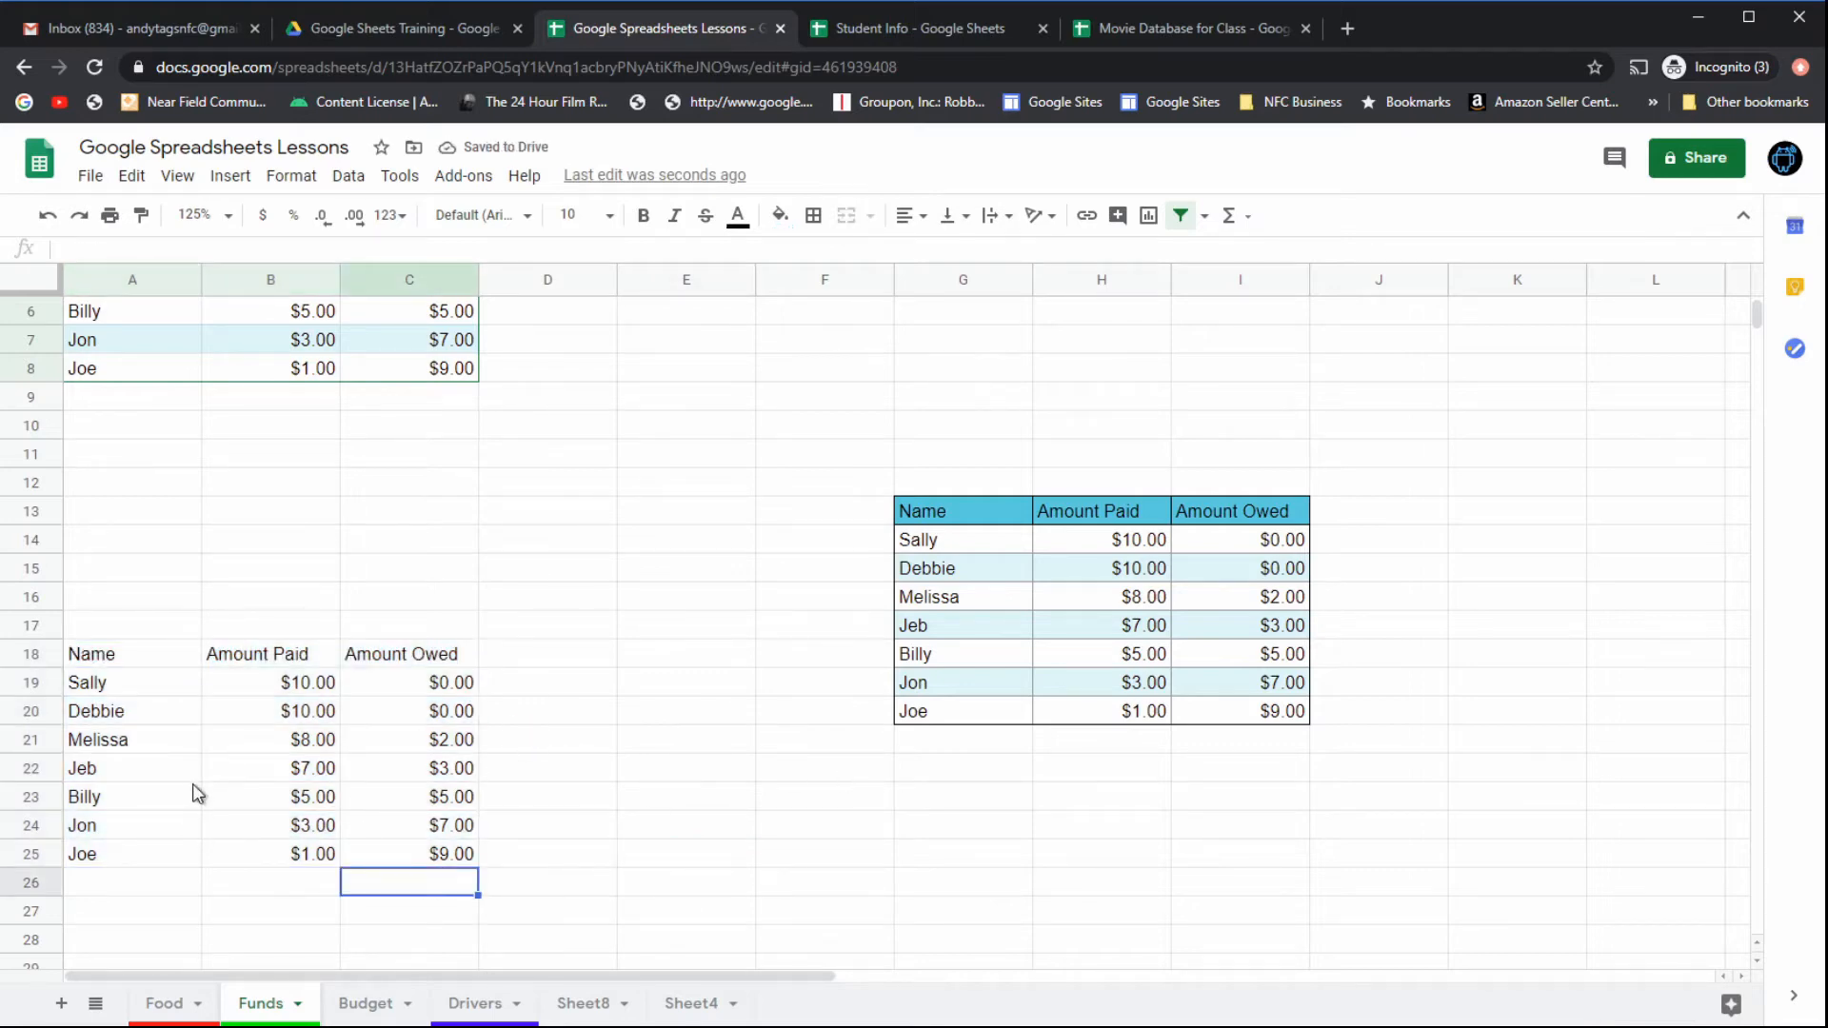
click(438, 735)
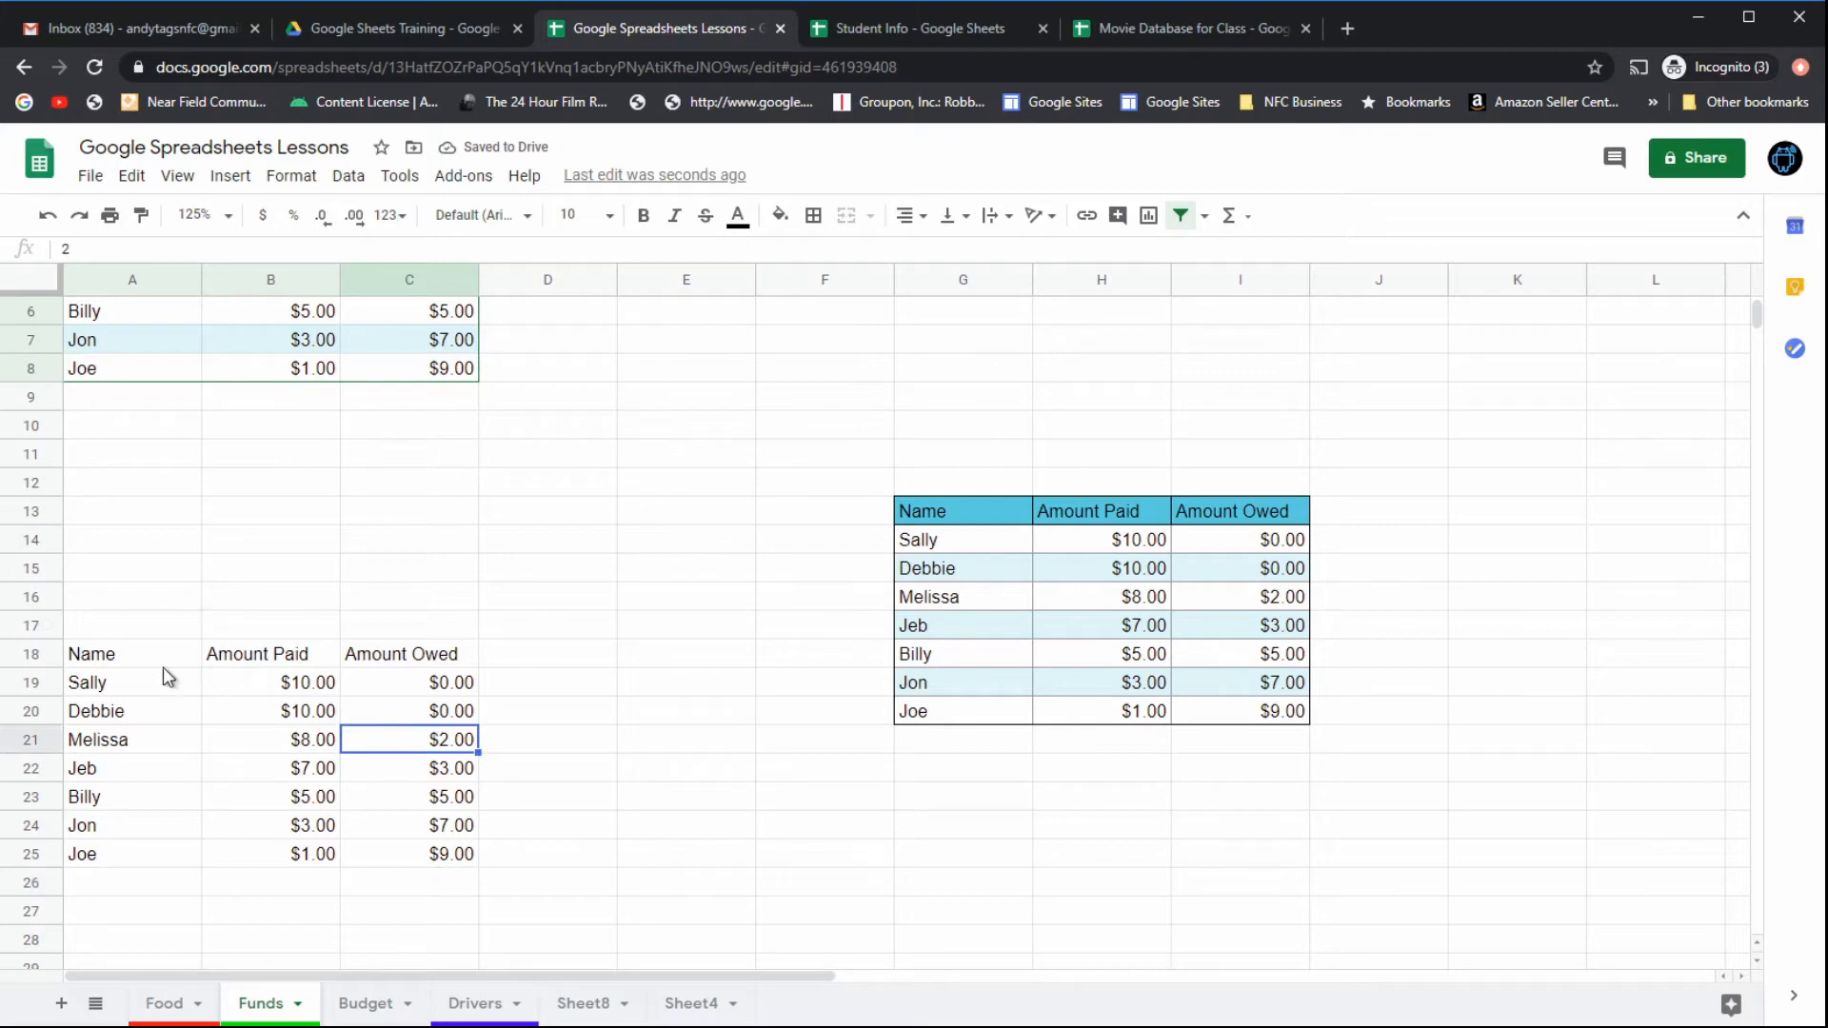
click(164, 661)
click(233, 827)
click(412, 825)
click(331, 855)
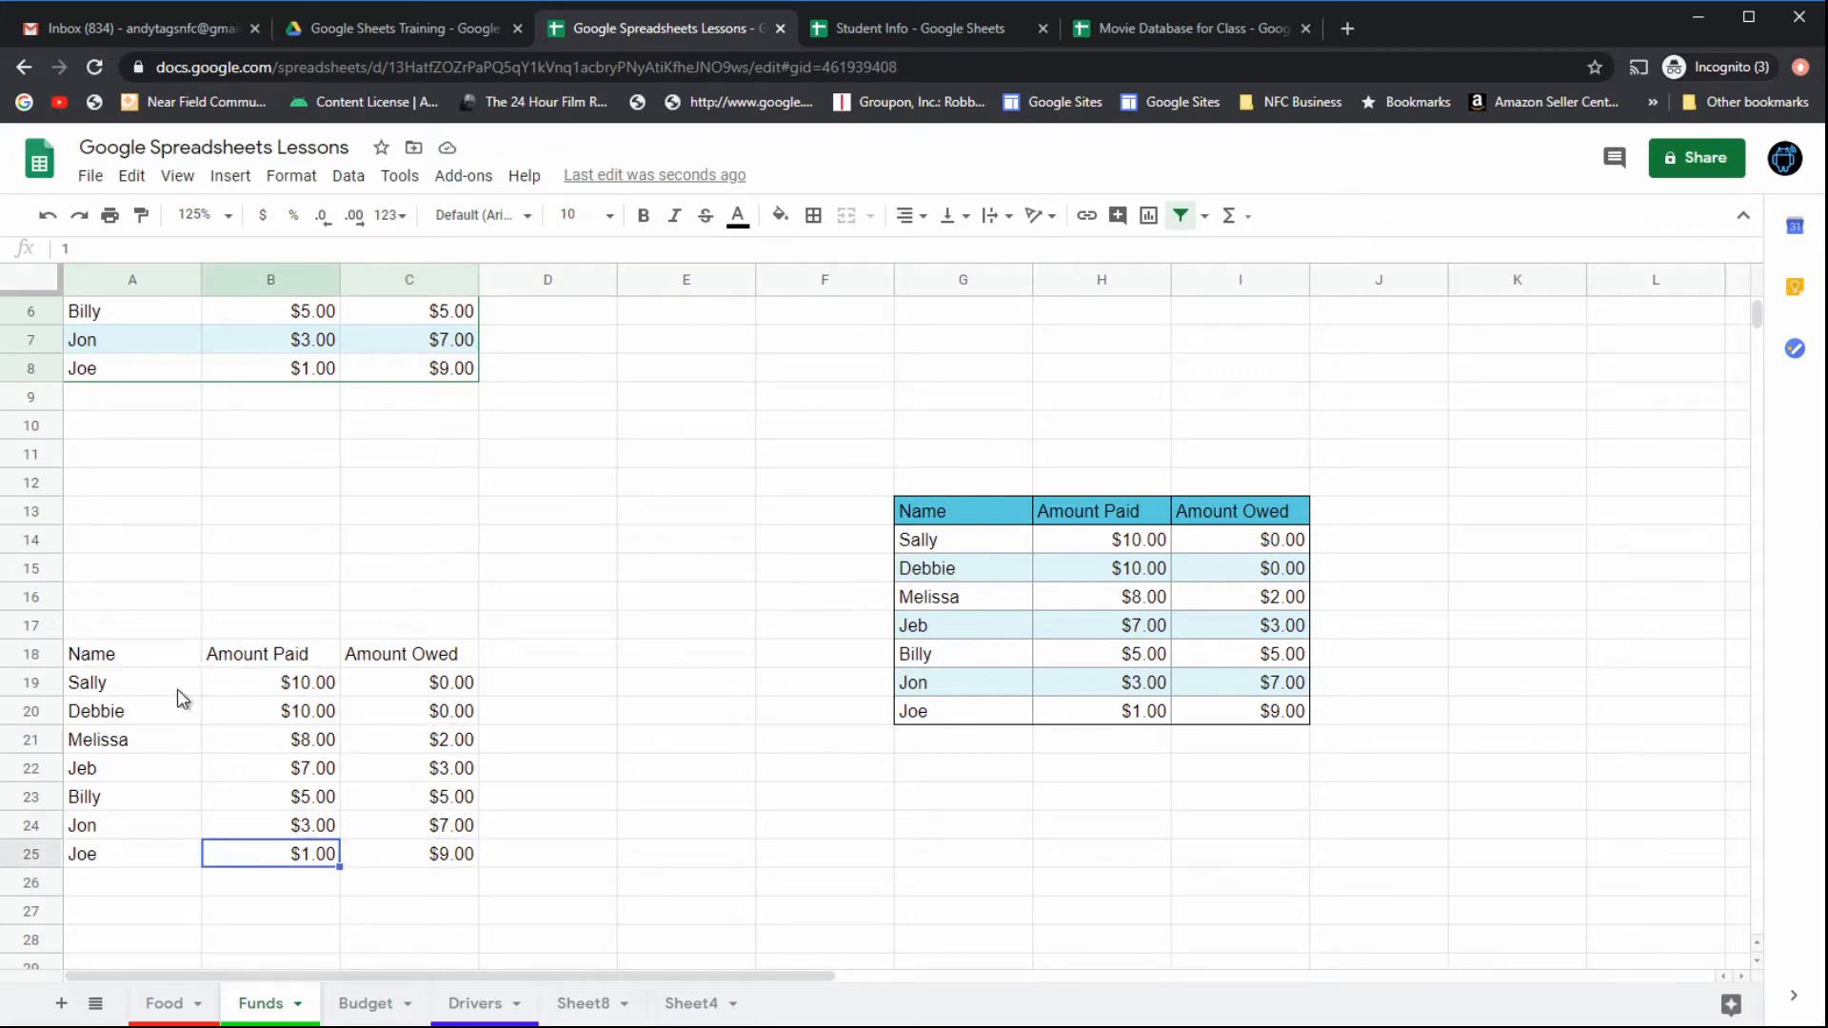
click(178, 690)
click(265, 681)
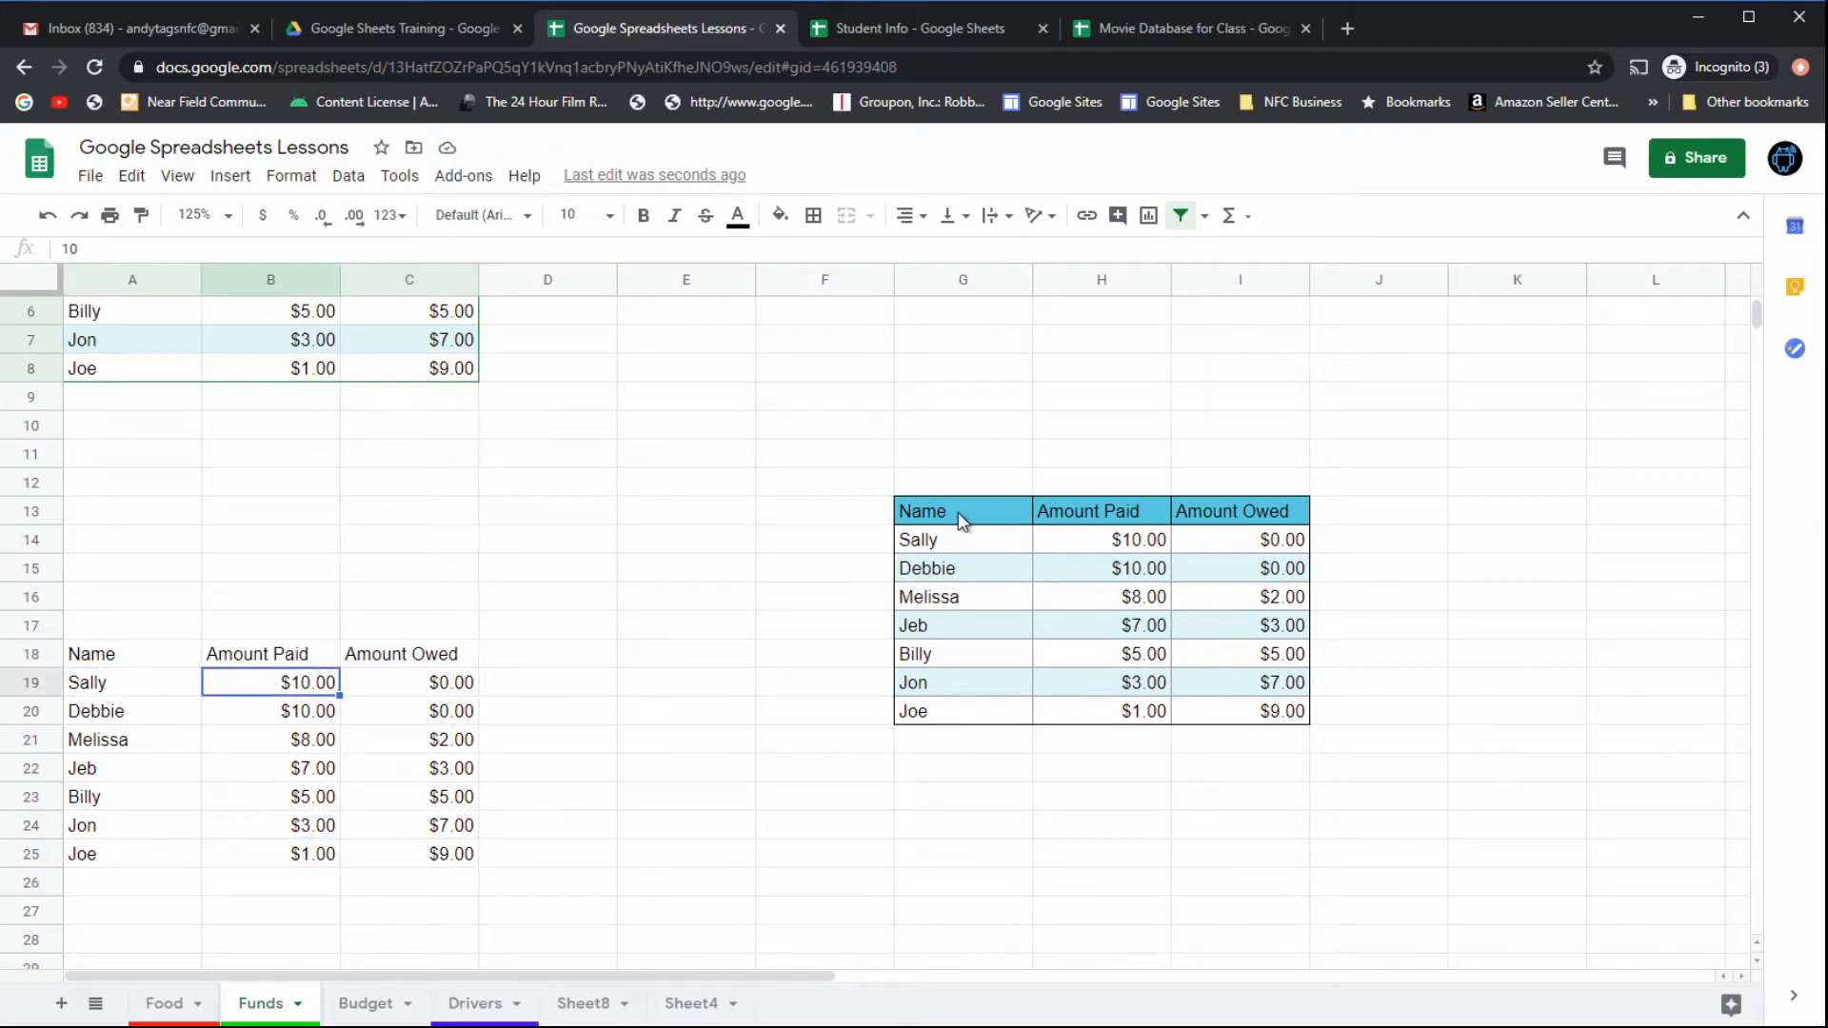
Step: Copy table G13:I20 on the Funds sheet and paste its format only onto the plain table in A18:C25
drag(960, 517, 1244, 713)
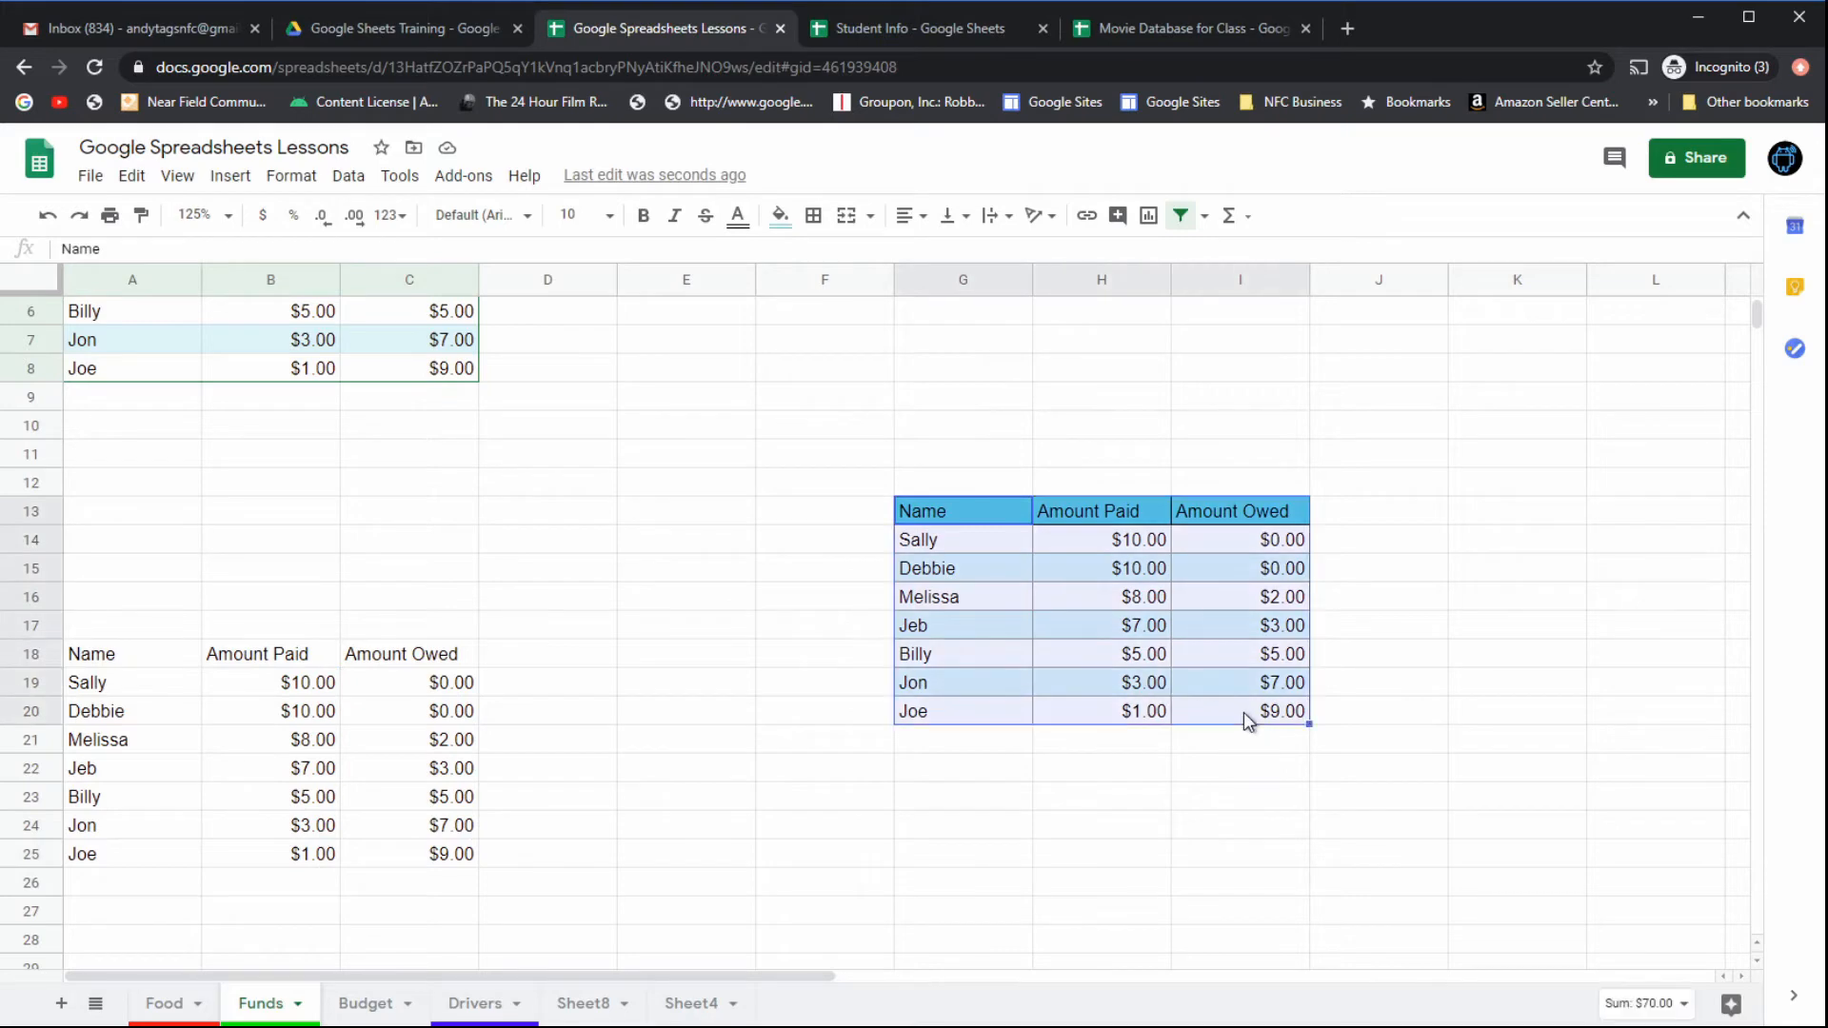
key(ctrl+c)
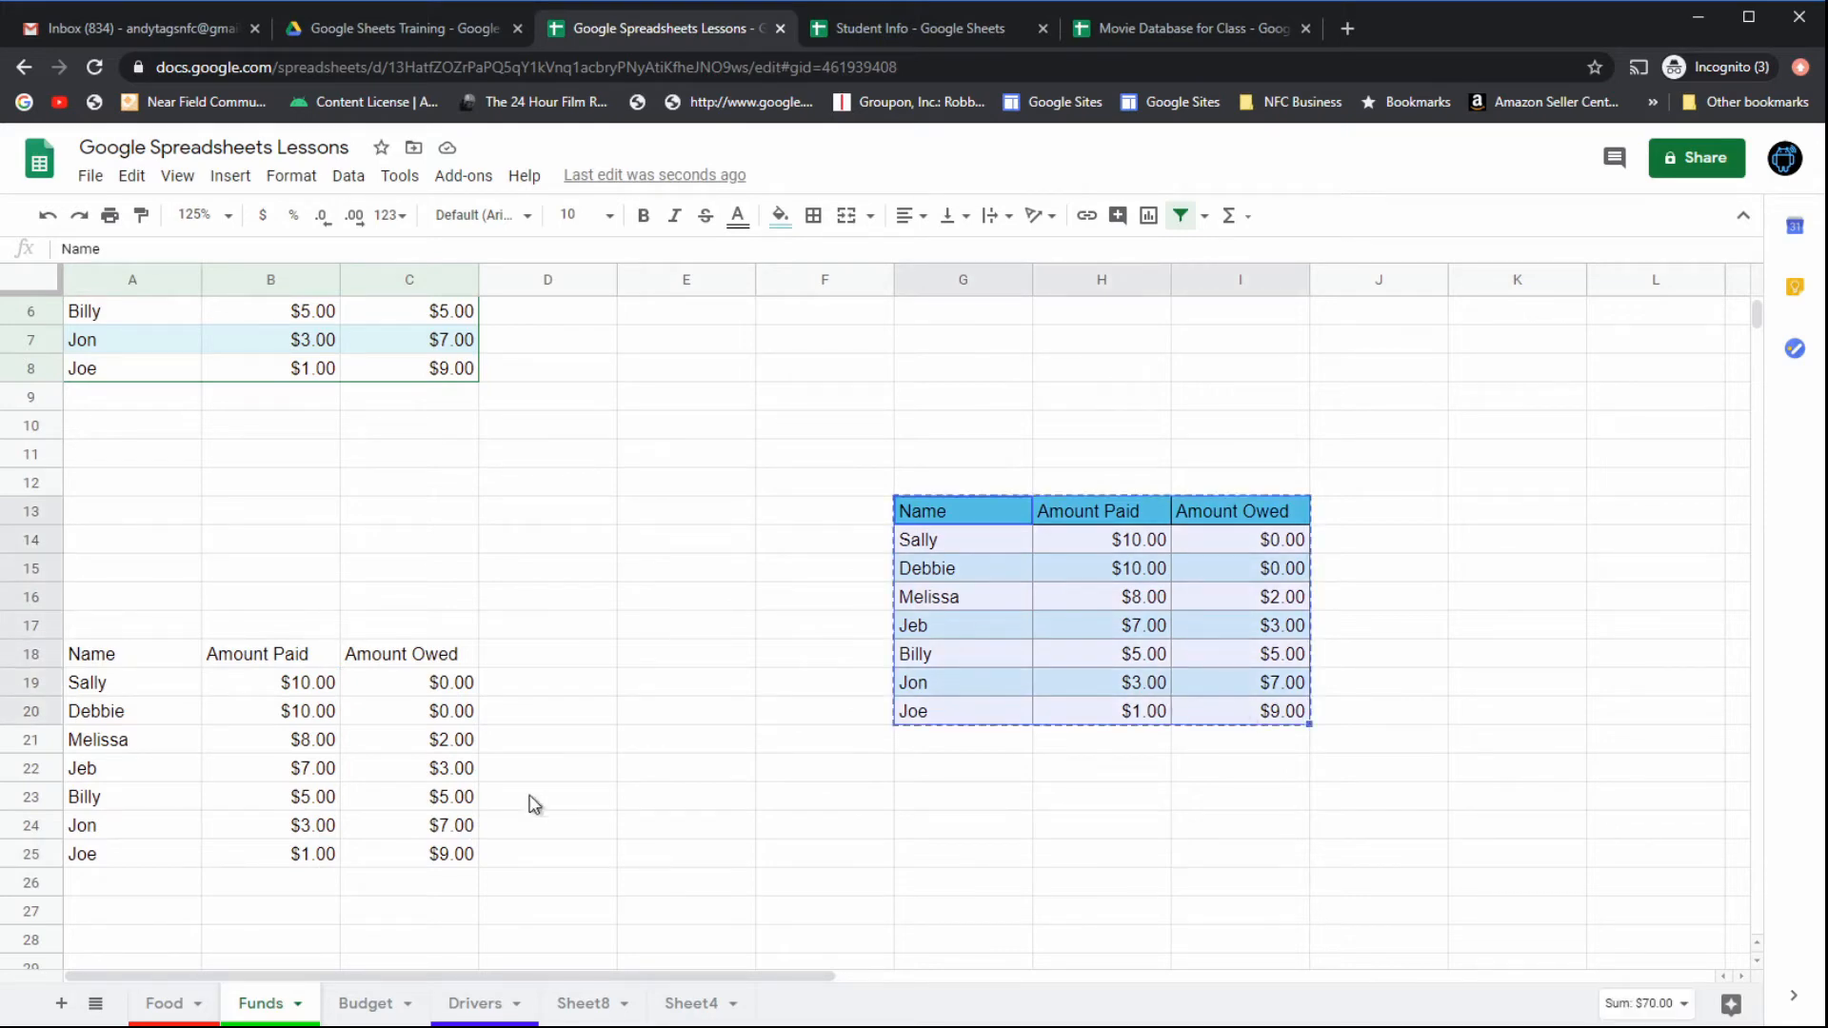
drag(113, 660, 441, 857)
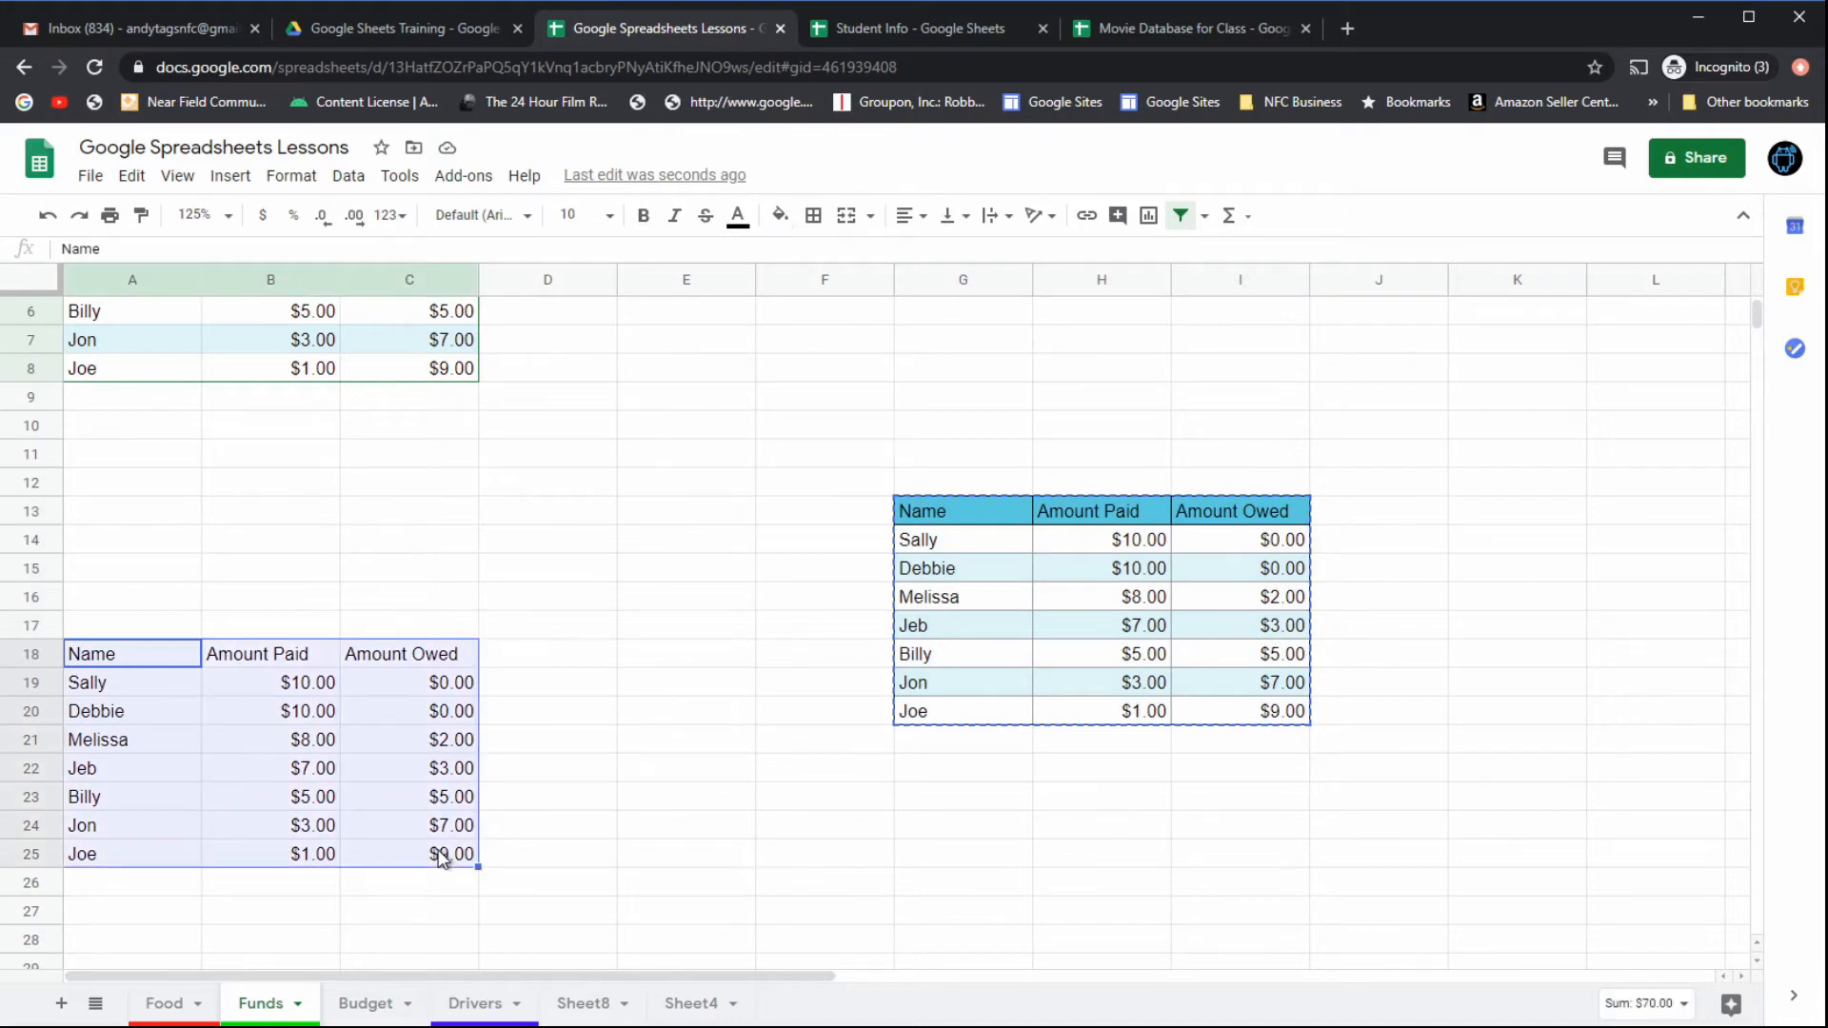
right_click(298, 736)
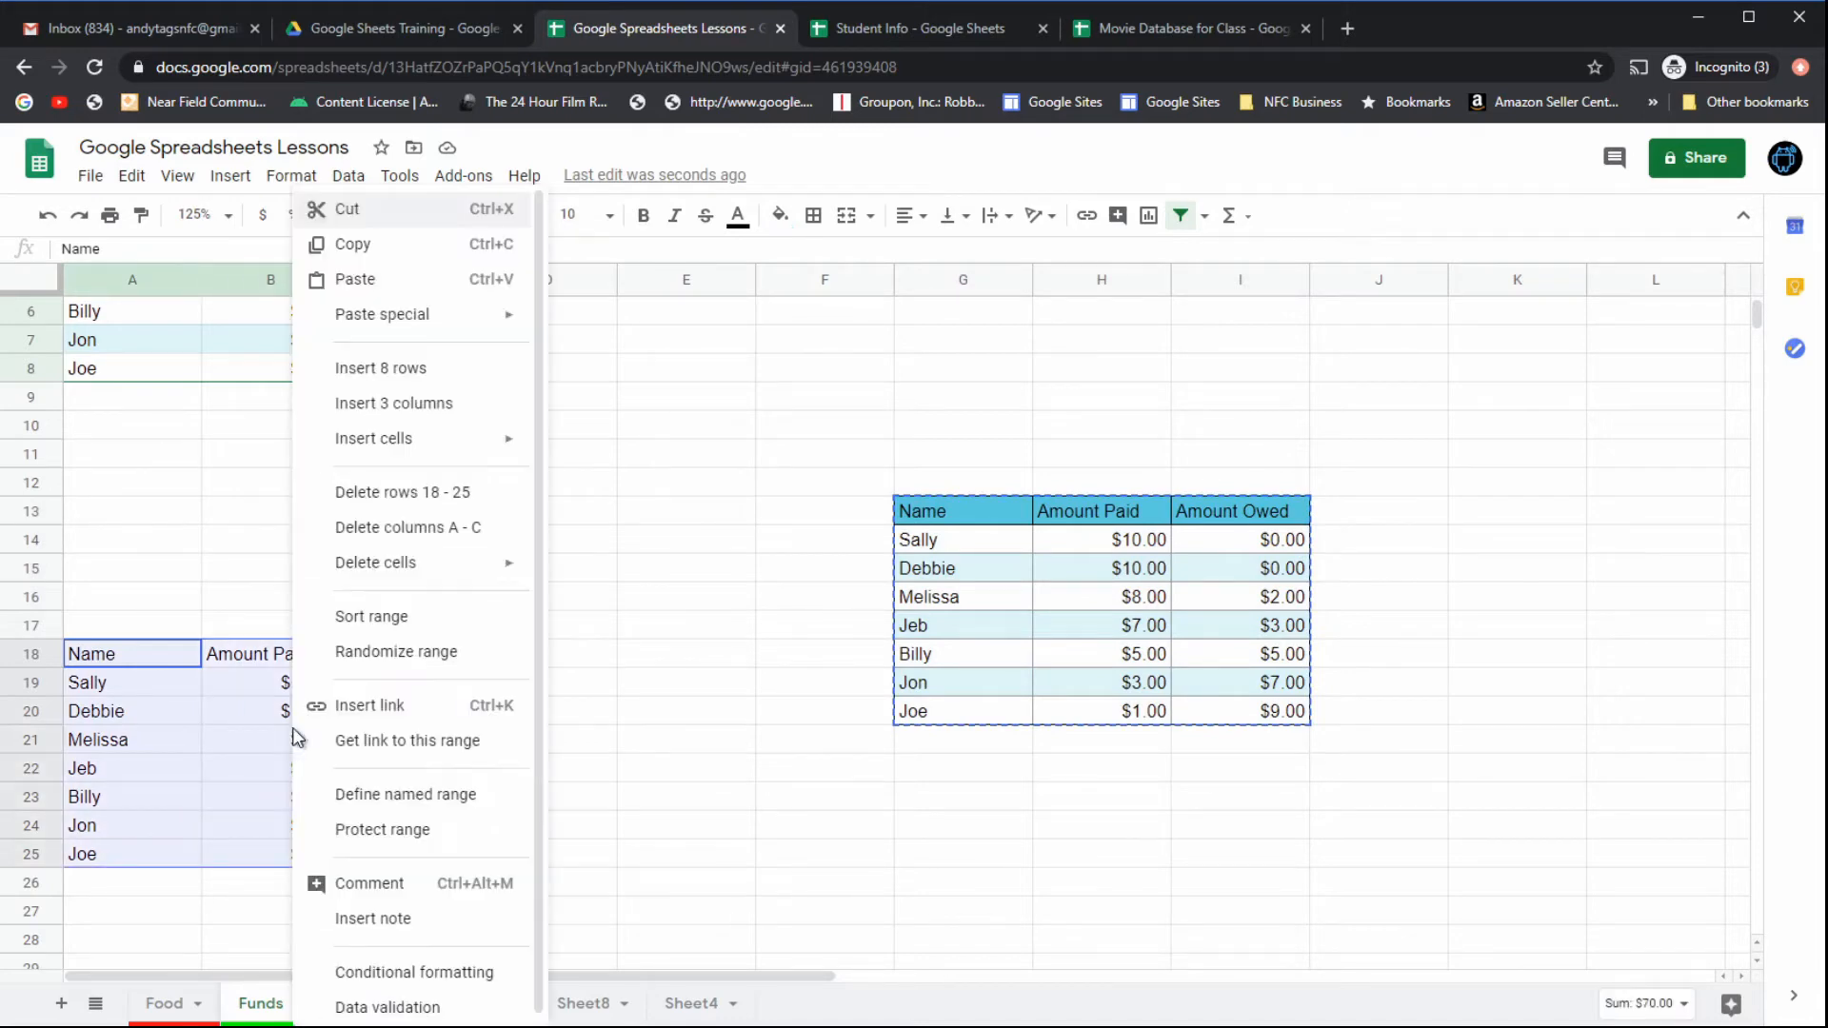
mouse_move(426, 317)
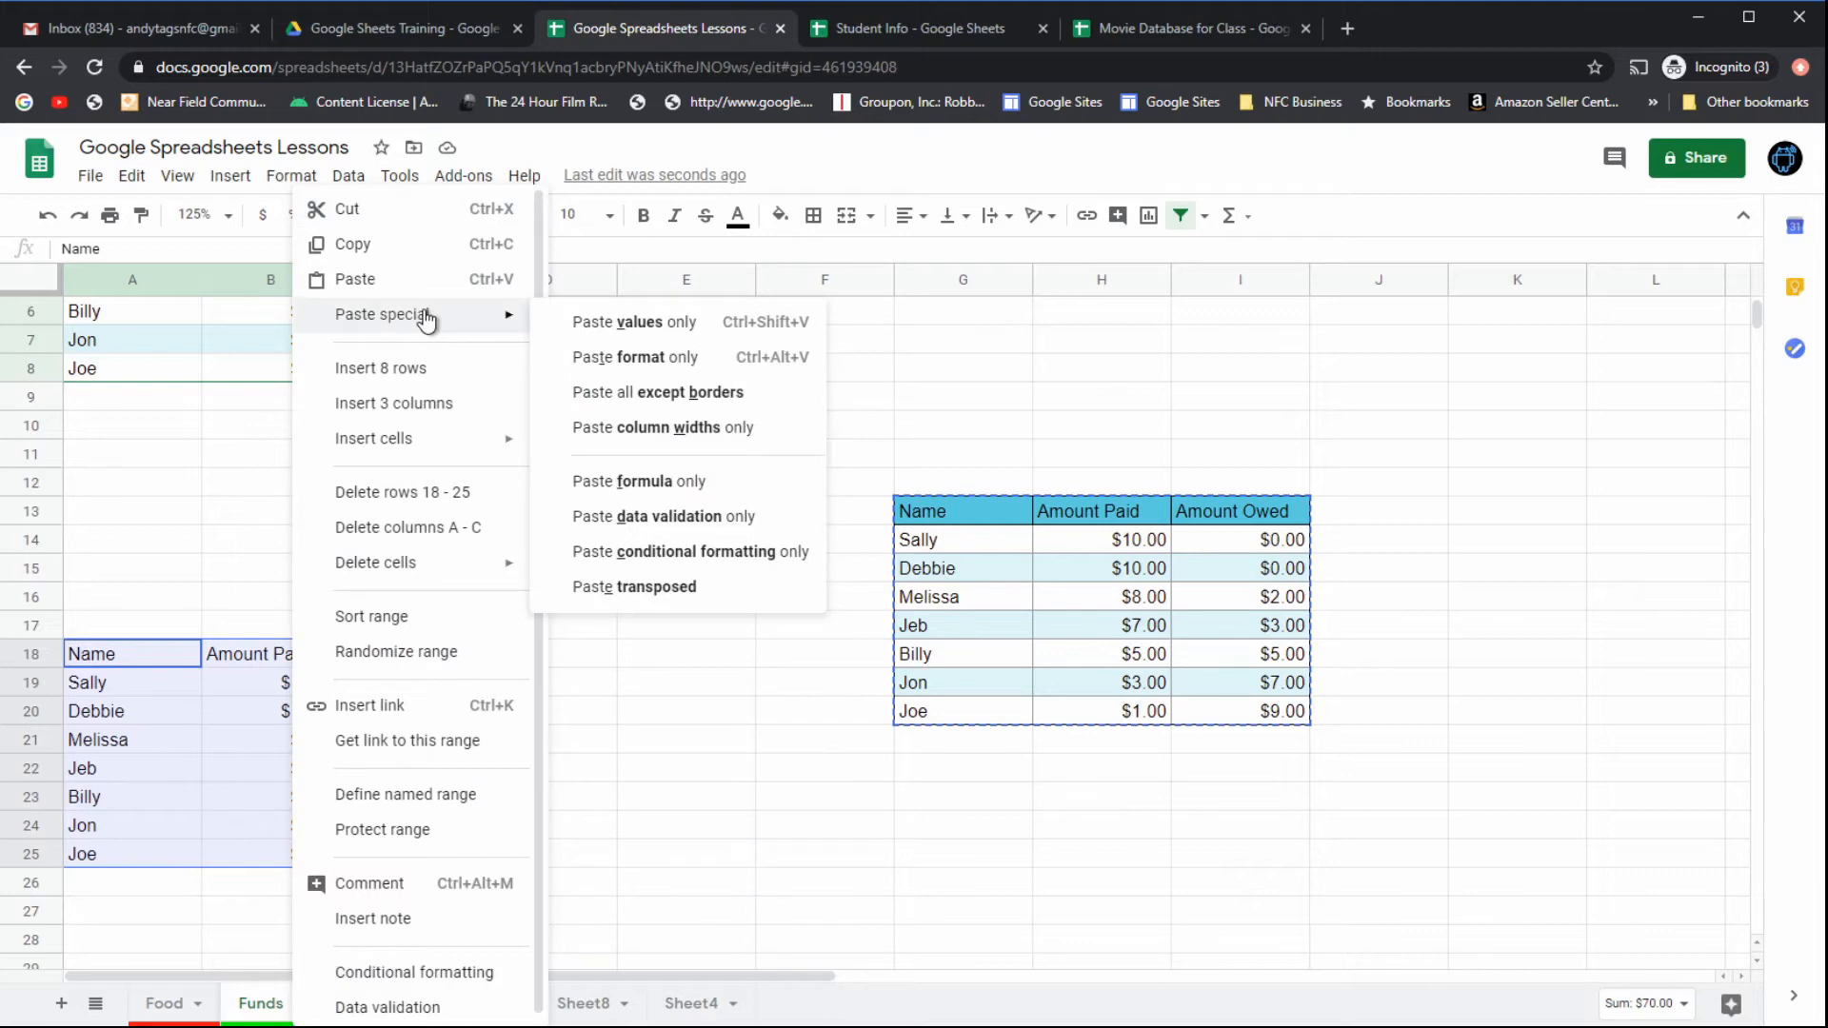
click(635, 358)
click(437, 851)
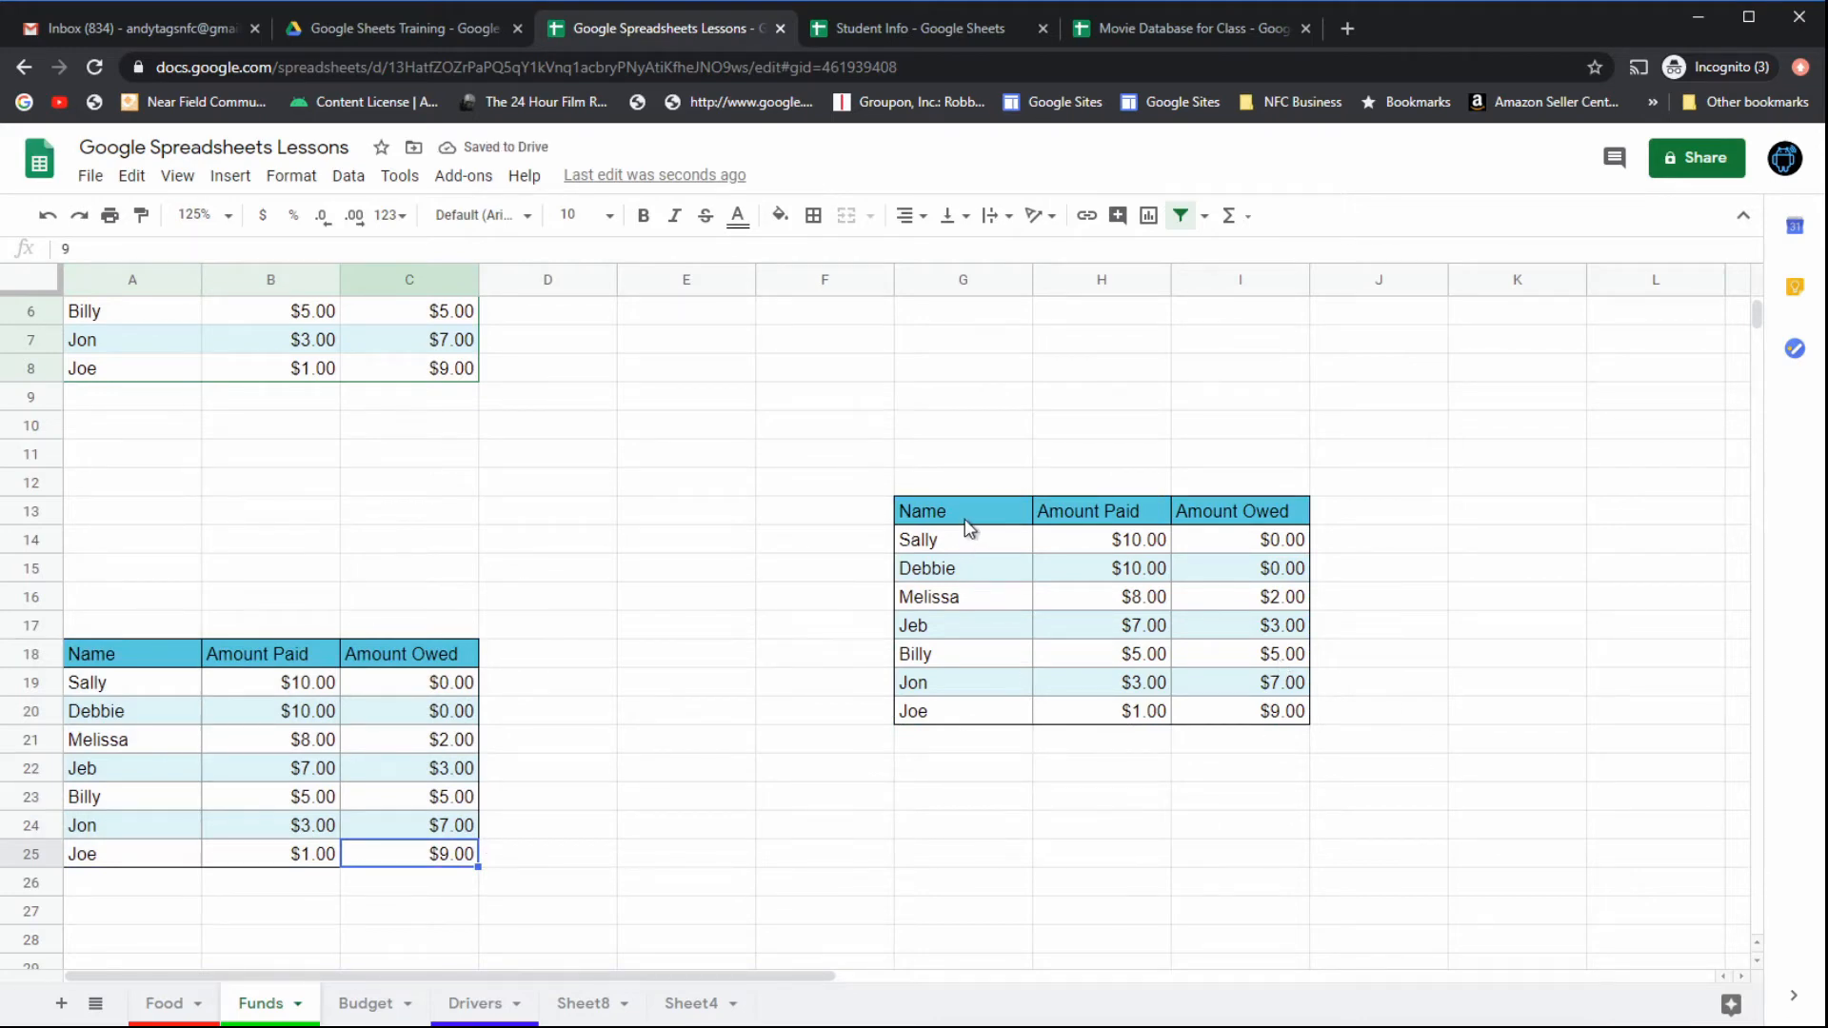
Step: Copy table G13:I20 again and paste its format only onto the Budget sheet's table in A1:C6
drag(968, 527, 1244, 714)
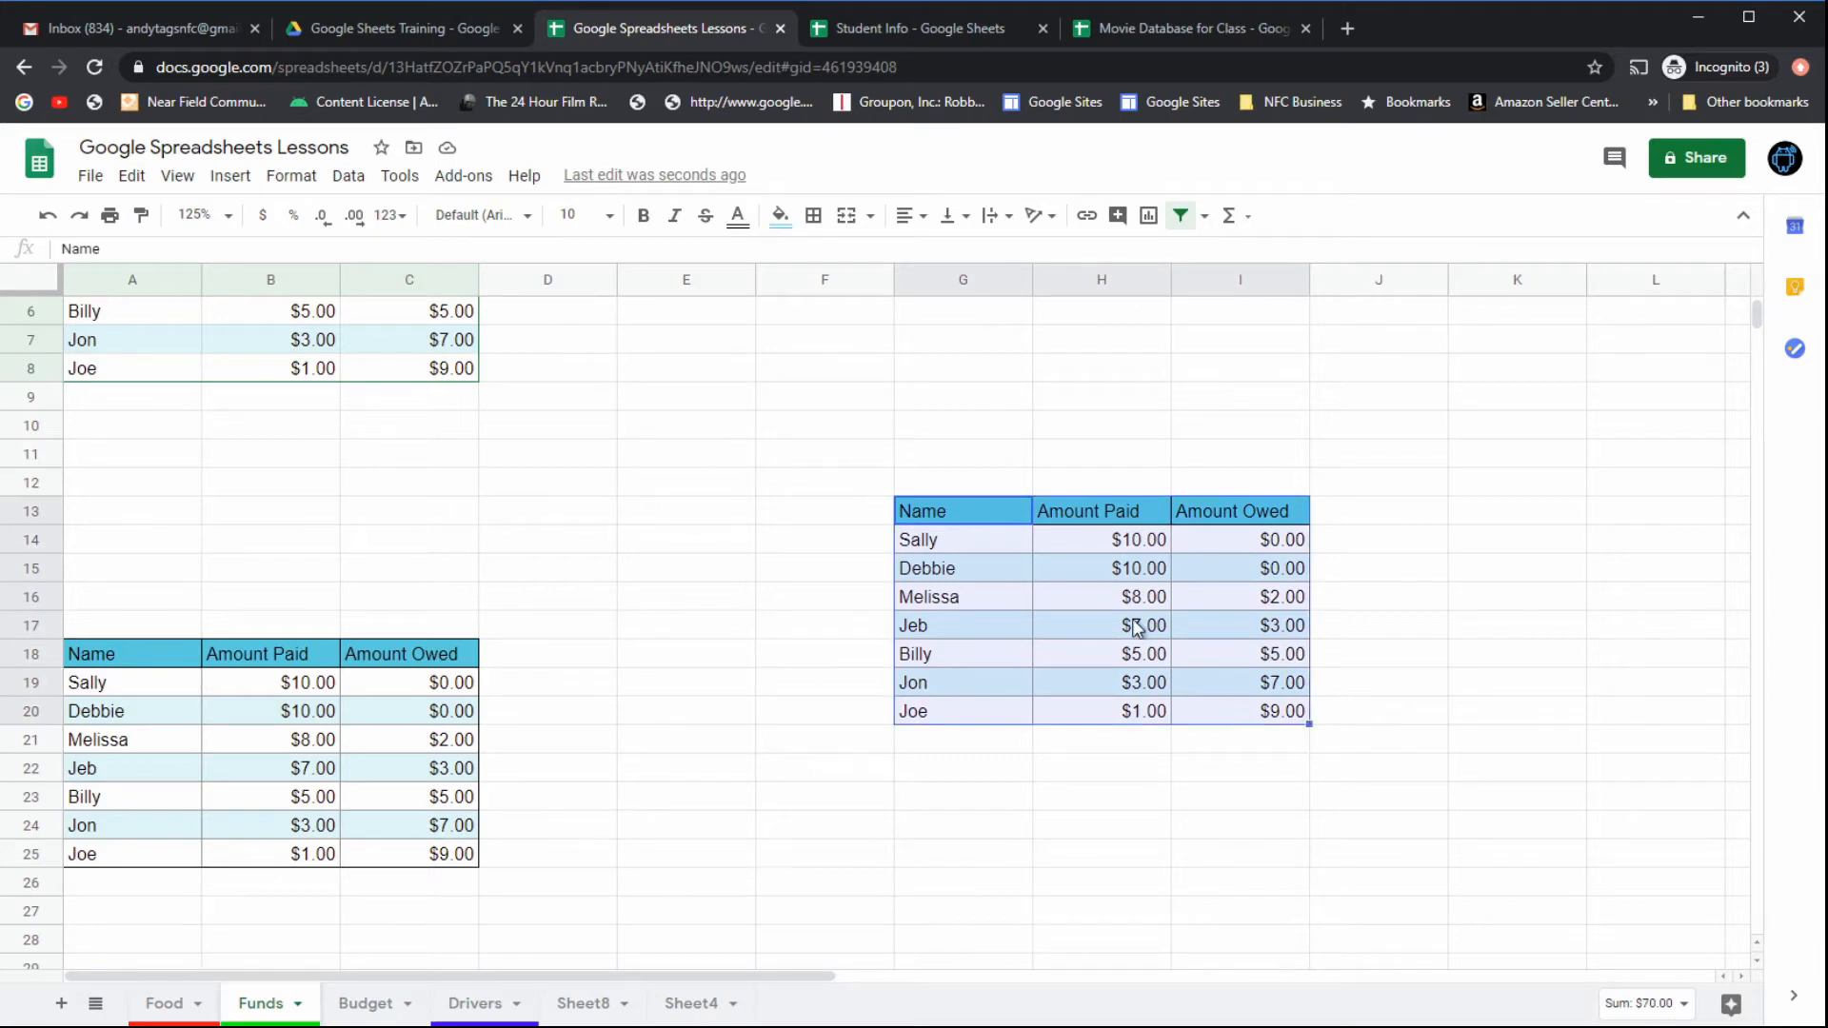
key(ctrl+c)
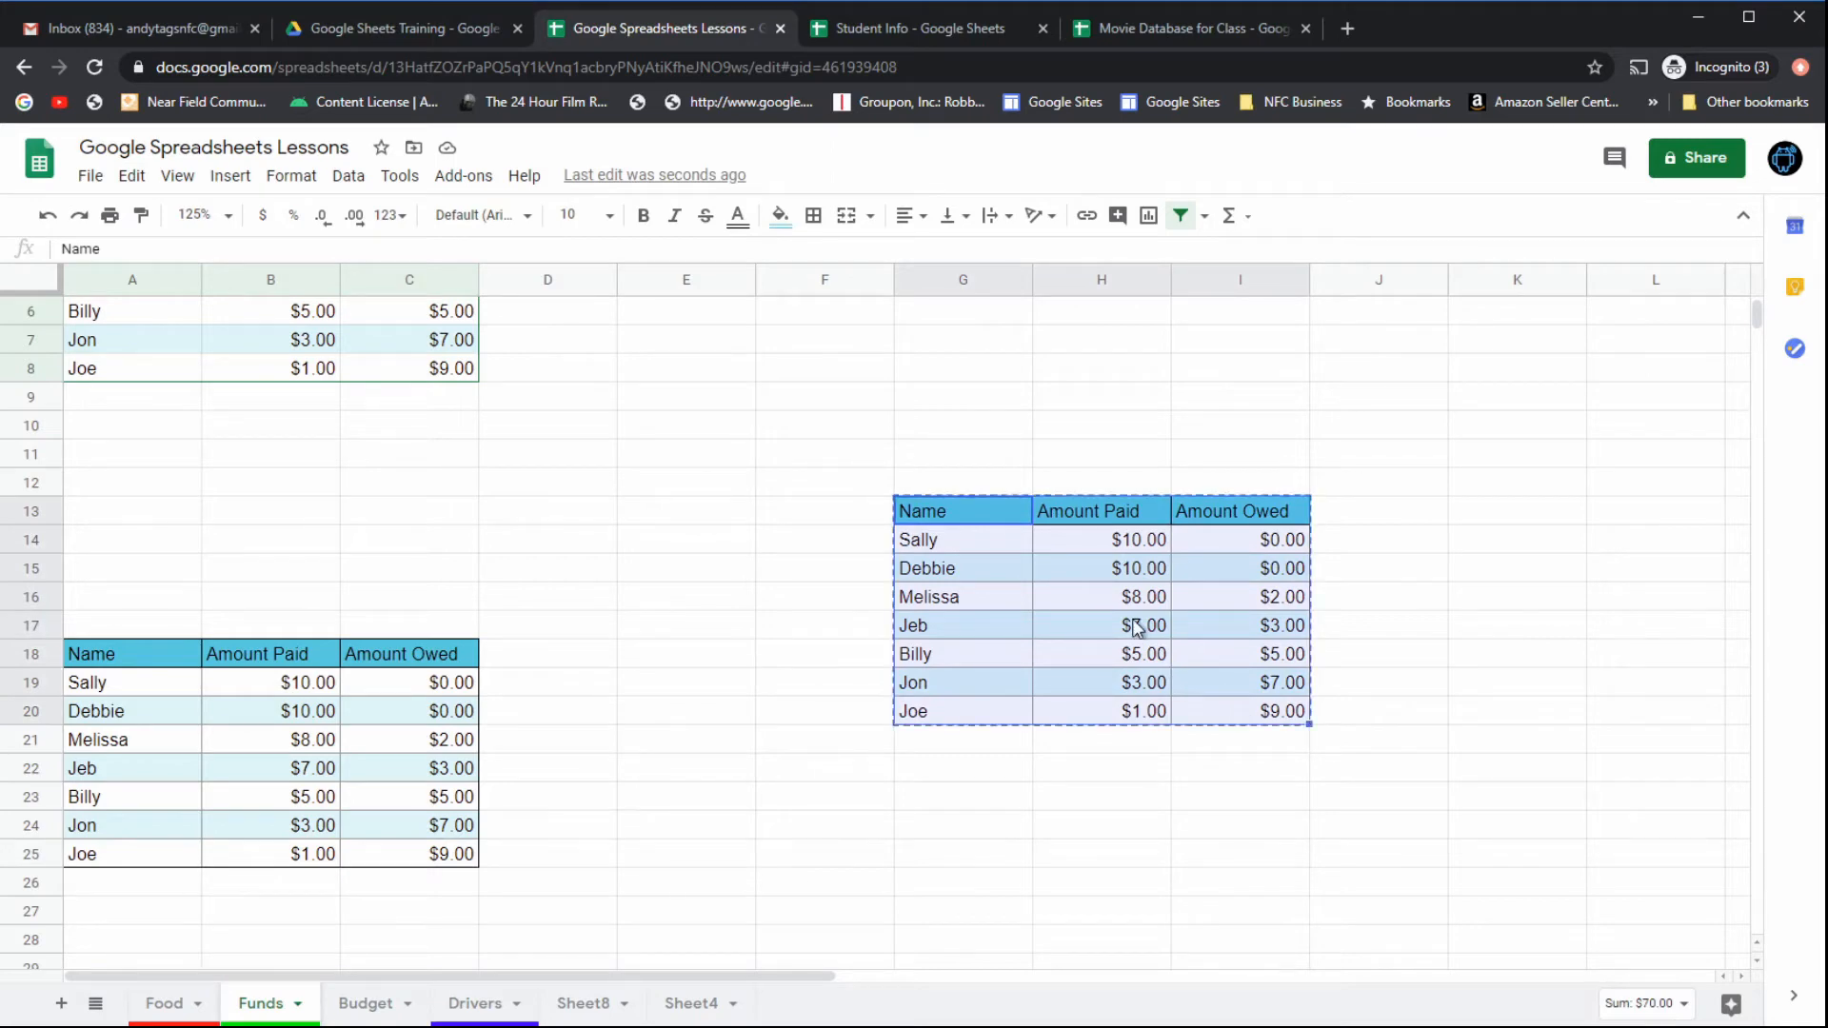
click(178, 1009)
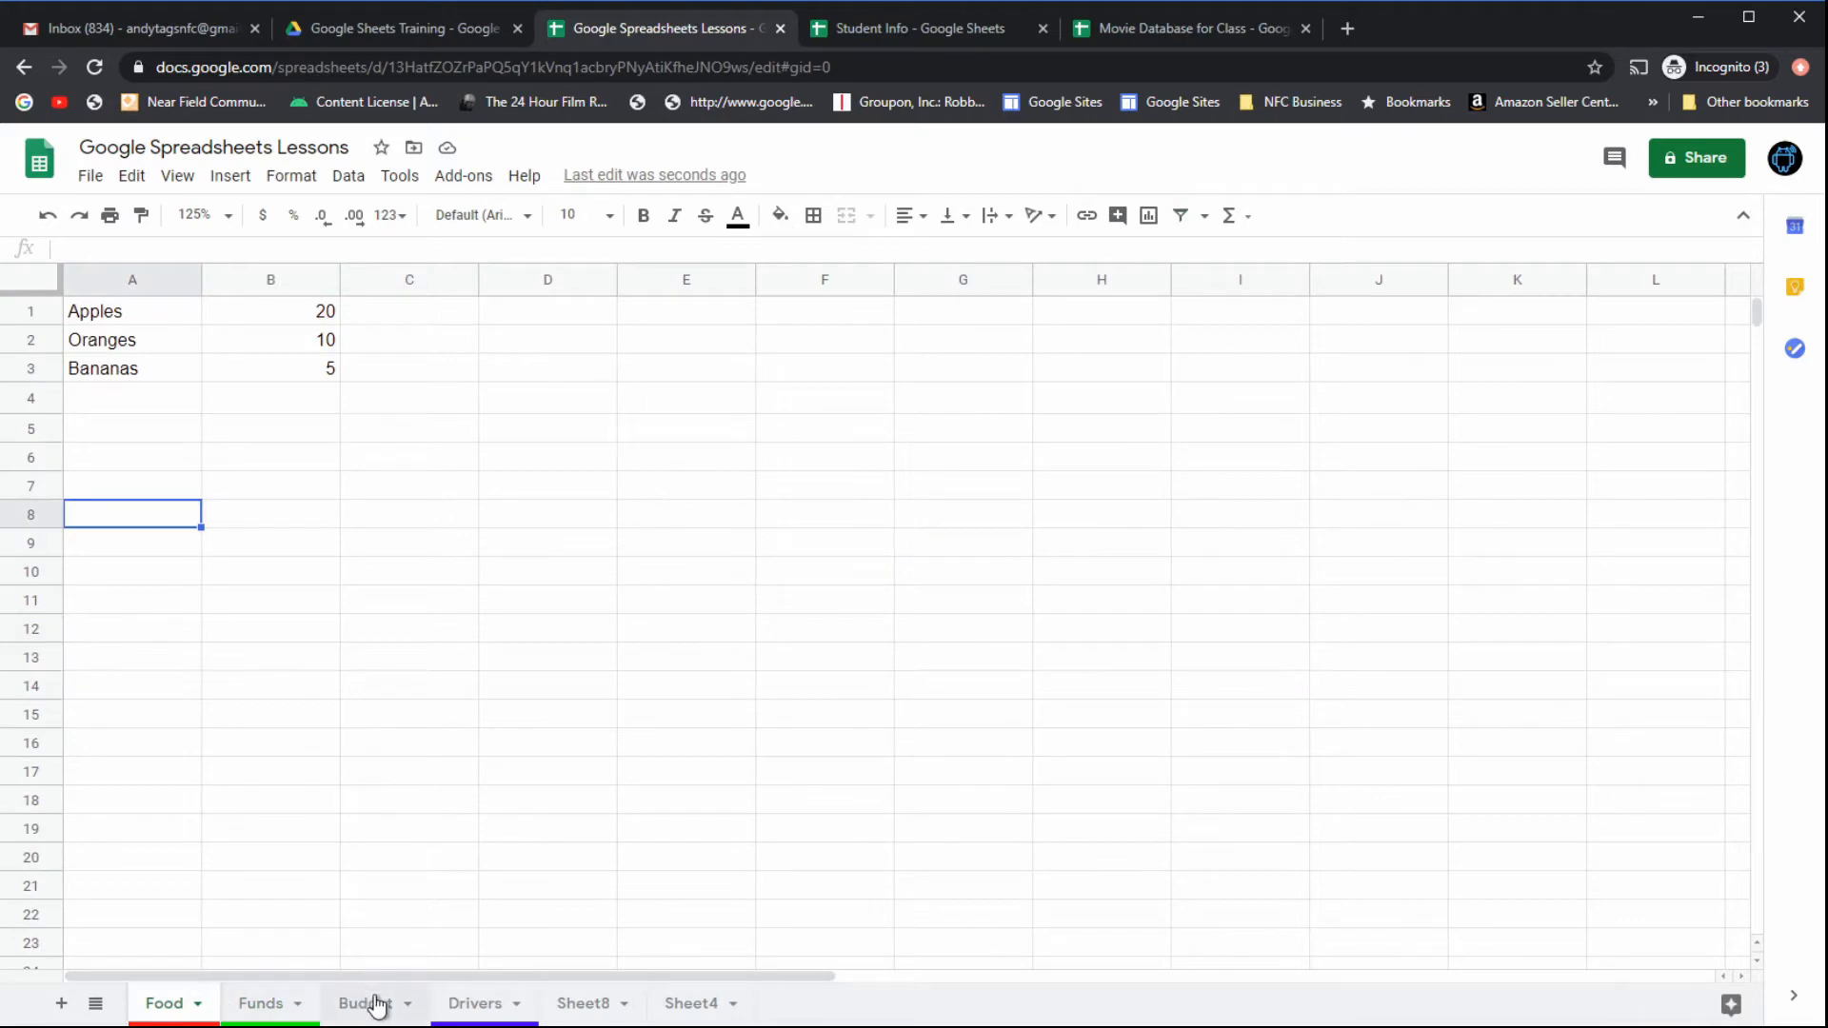
click(371, 1004)
drag(173, 333, 456, 545)
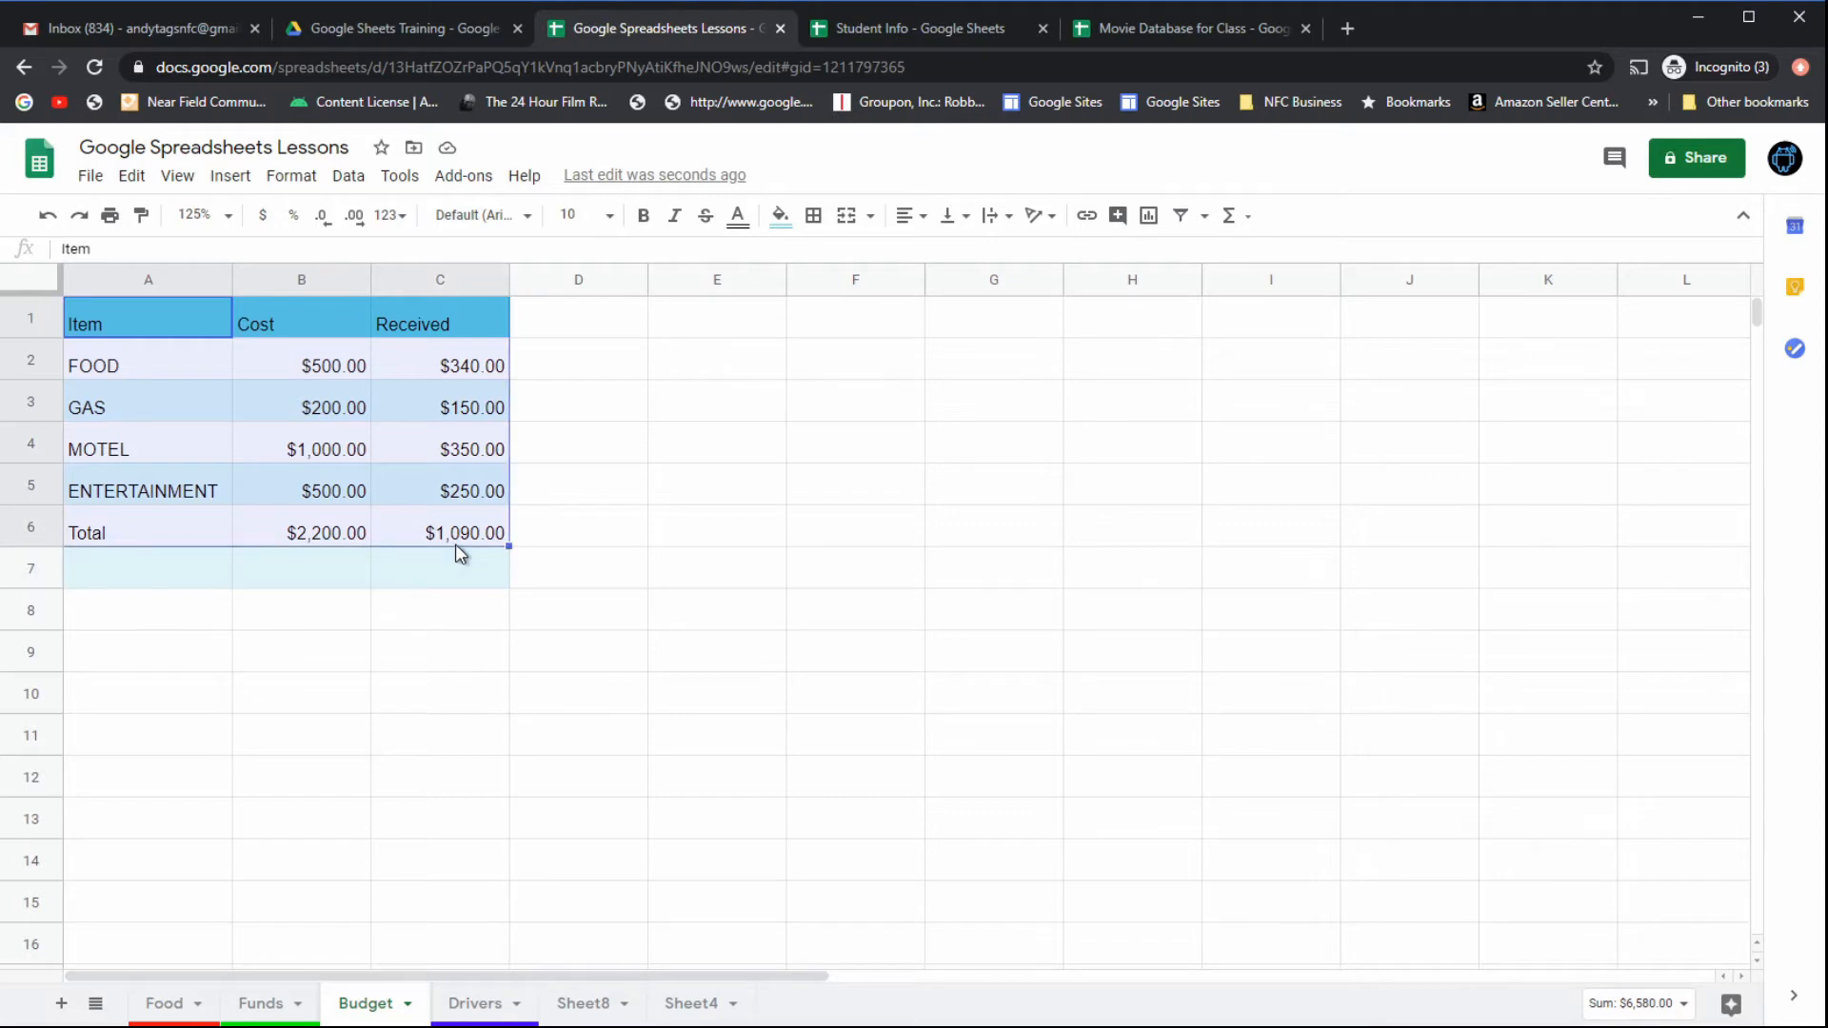
right_click(401, 454)
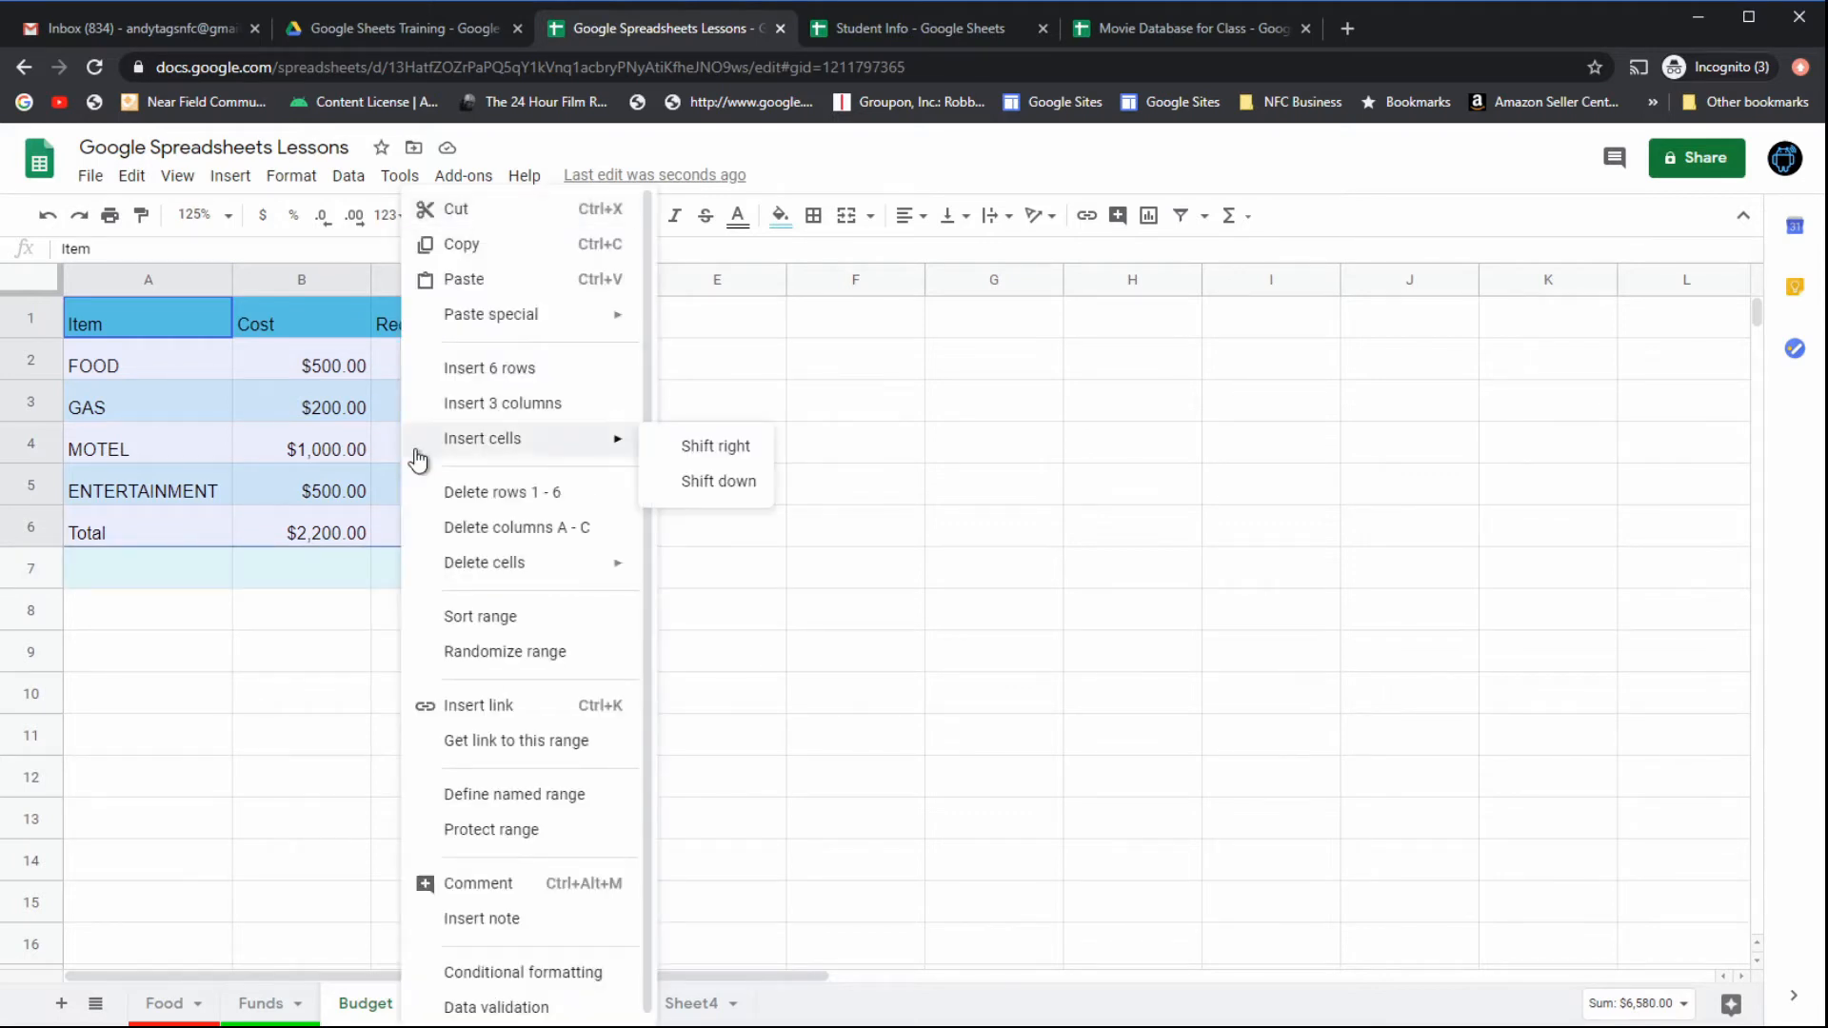
mouse_move(461, 319)
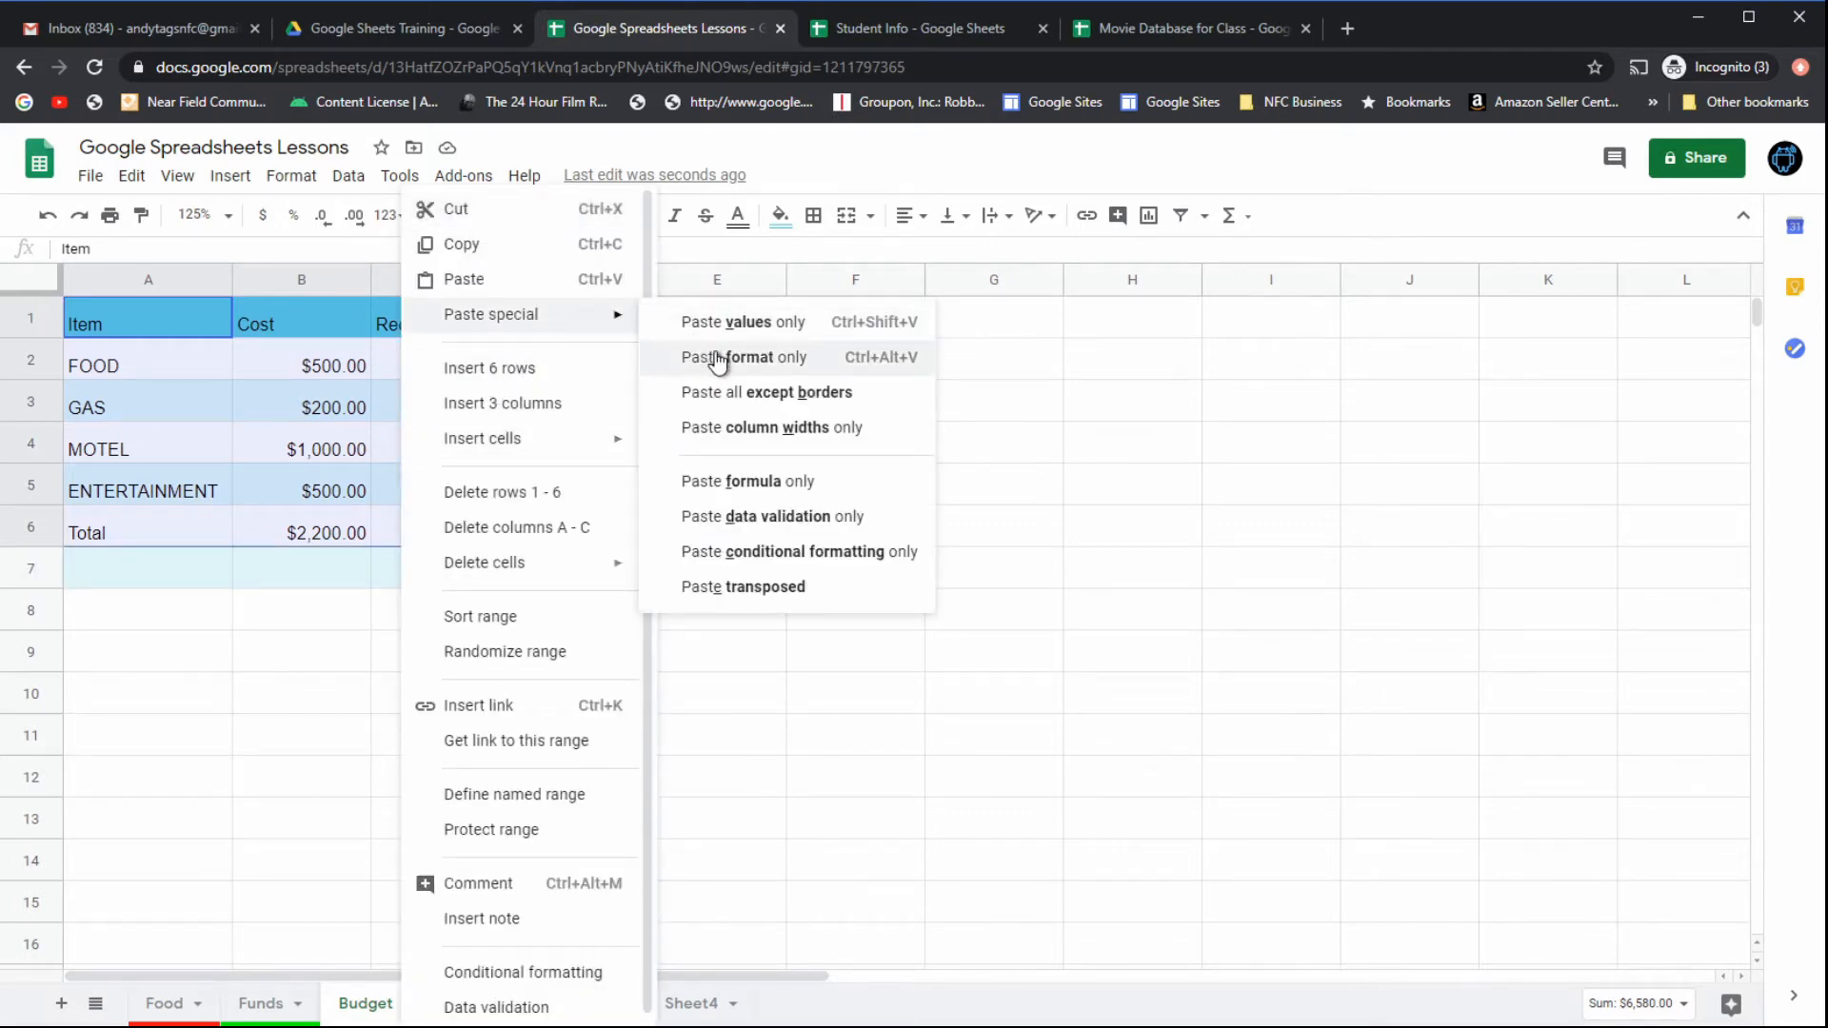
click(752, 362)
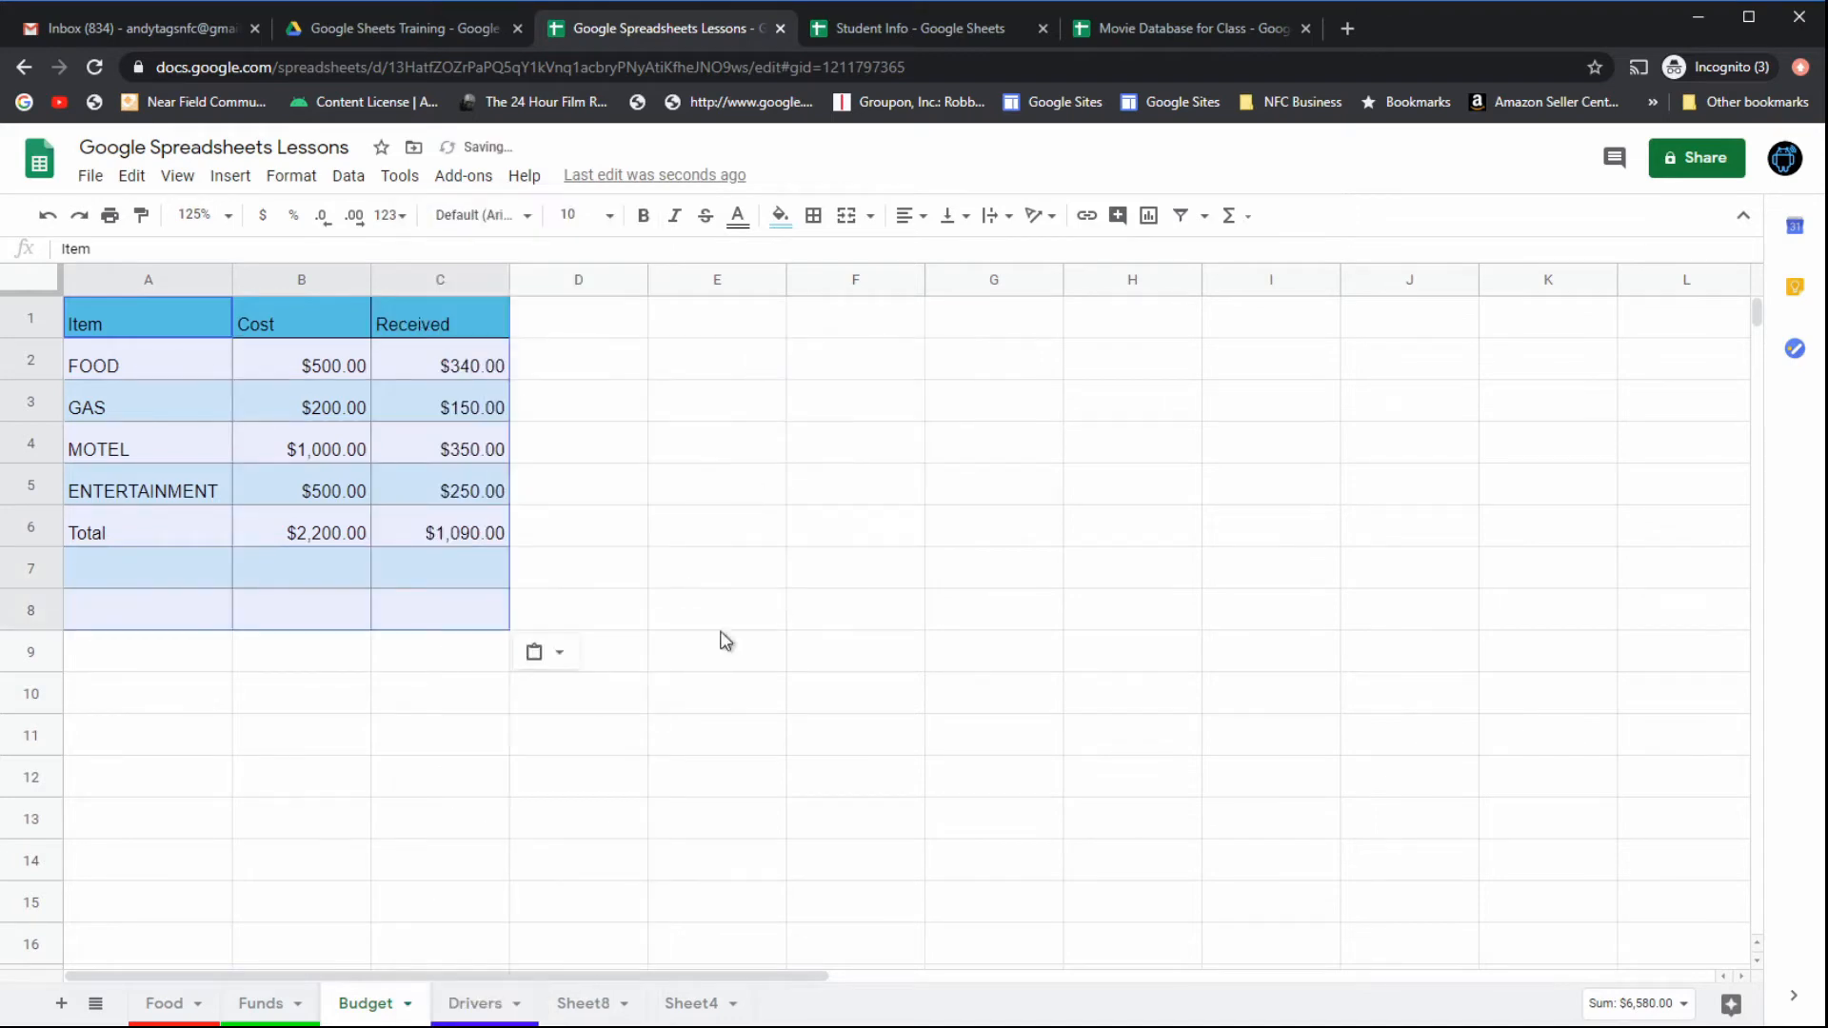
click(368, 707)
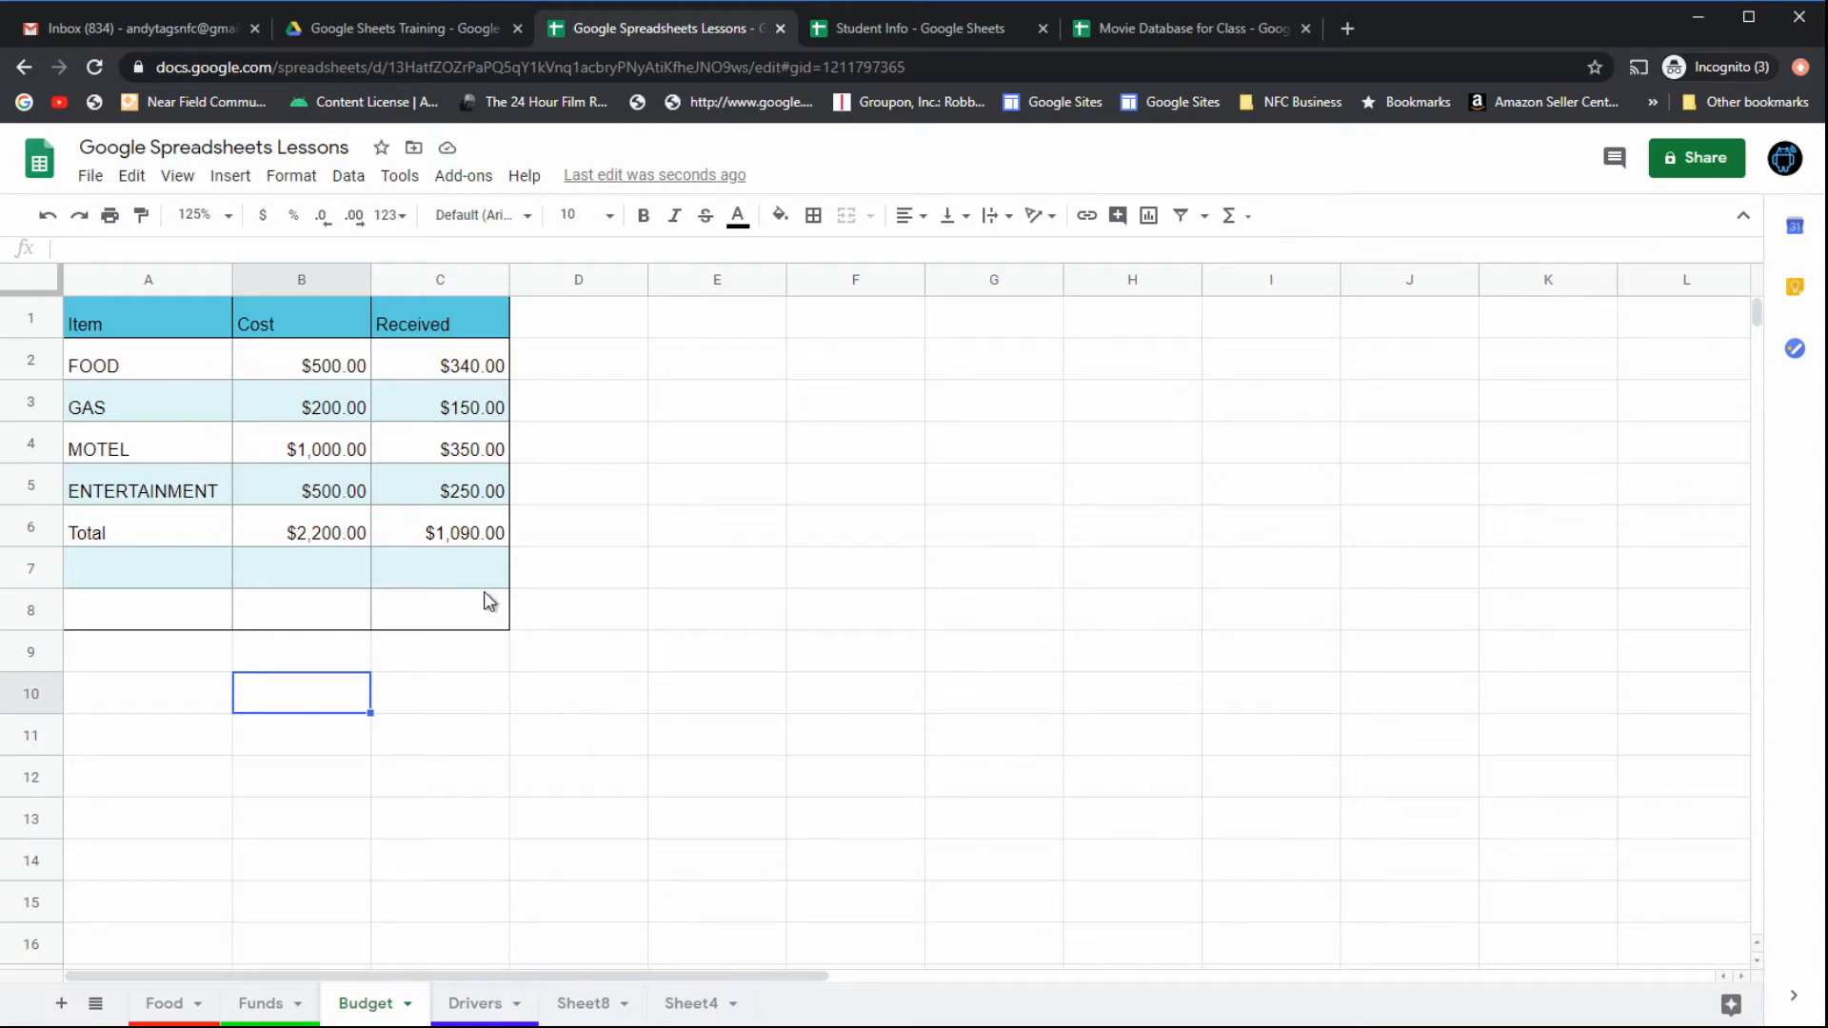
Step: Compare the formatting of the Funds sheet's source table with the Budget sheet's table
click(261, 1003)
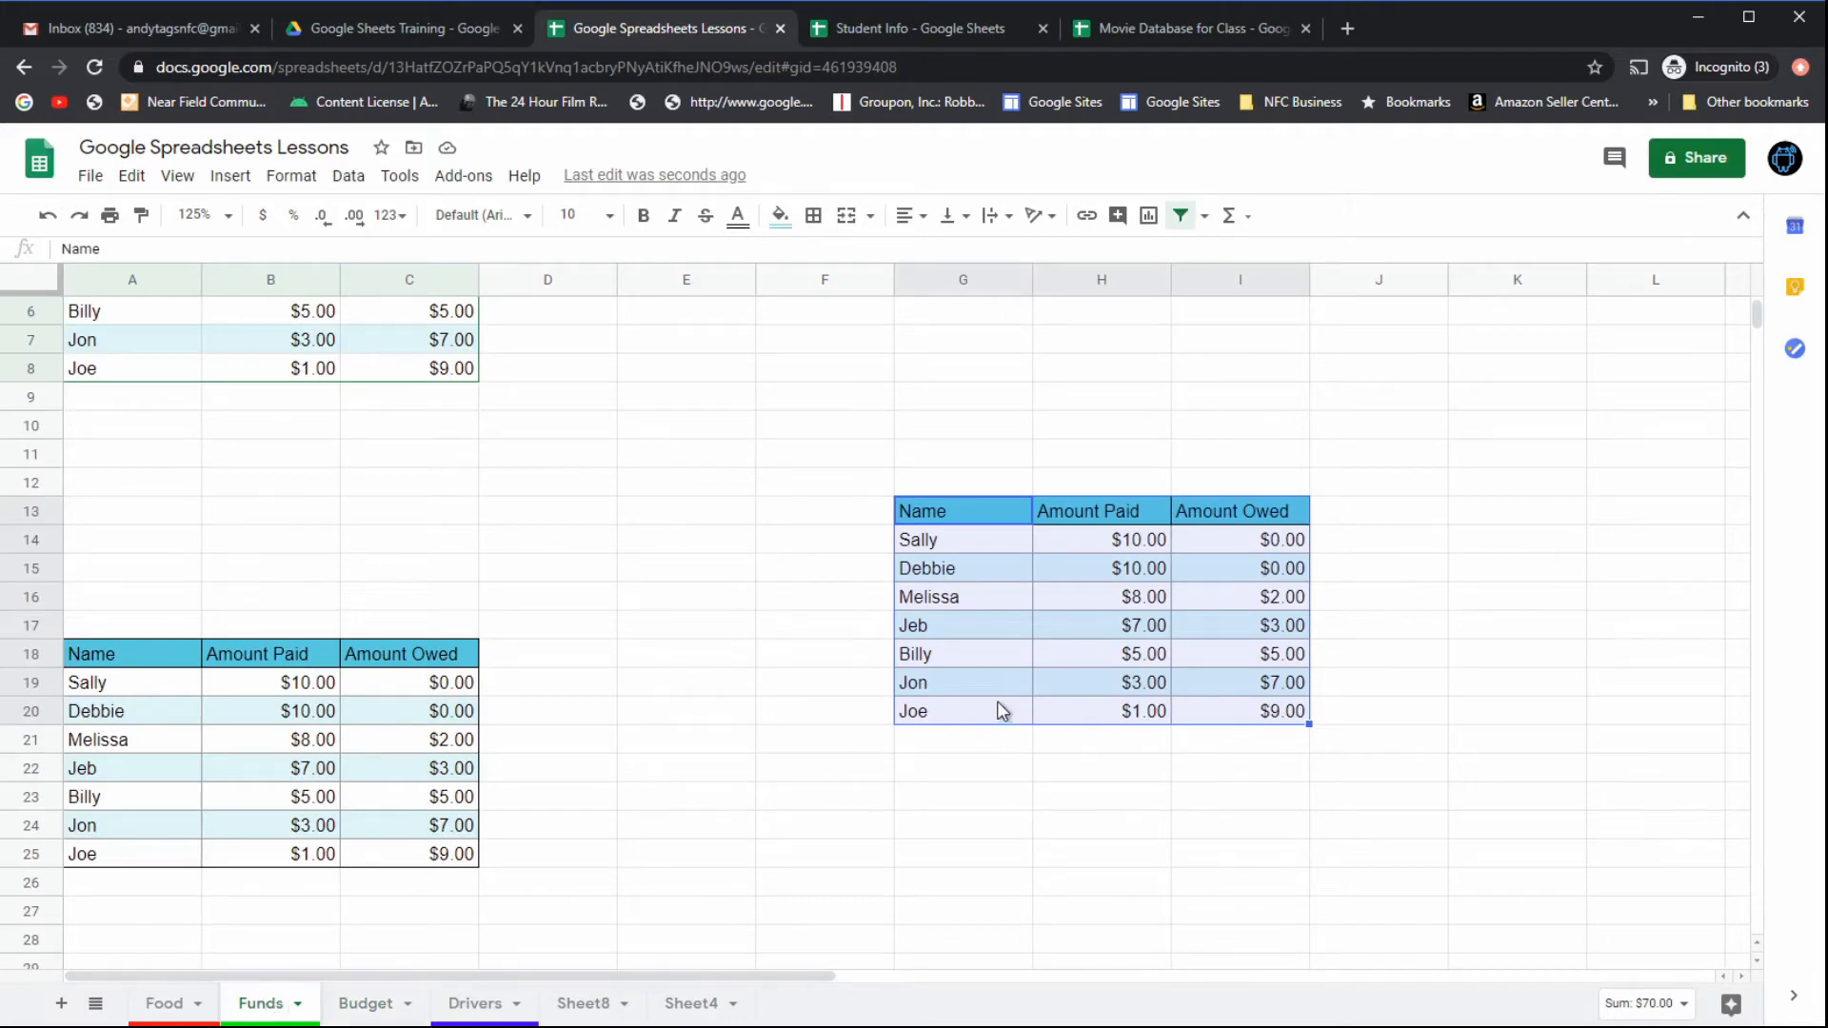
click(1129, 659)
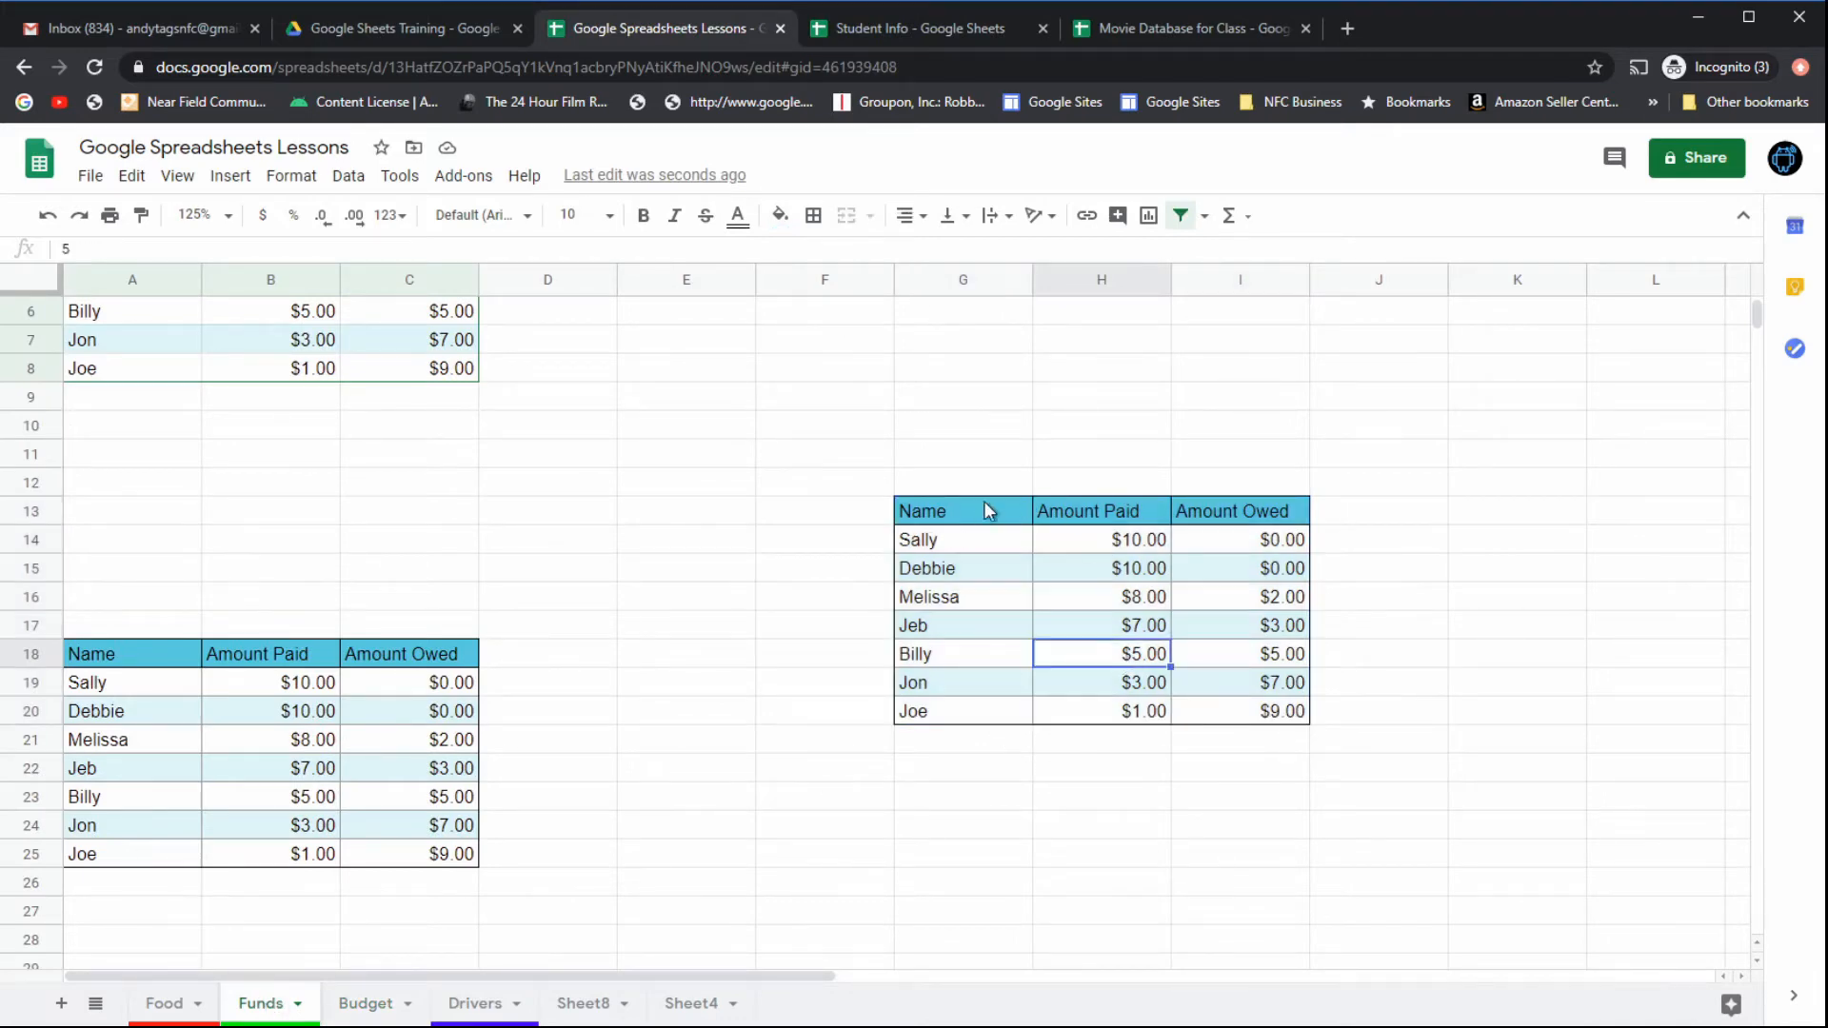
click(362, 999)
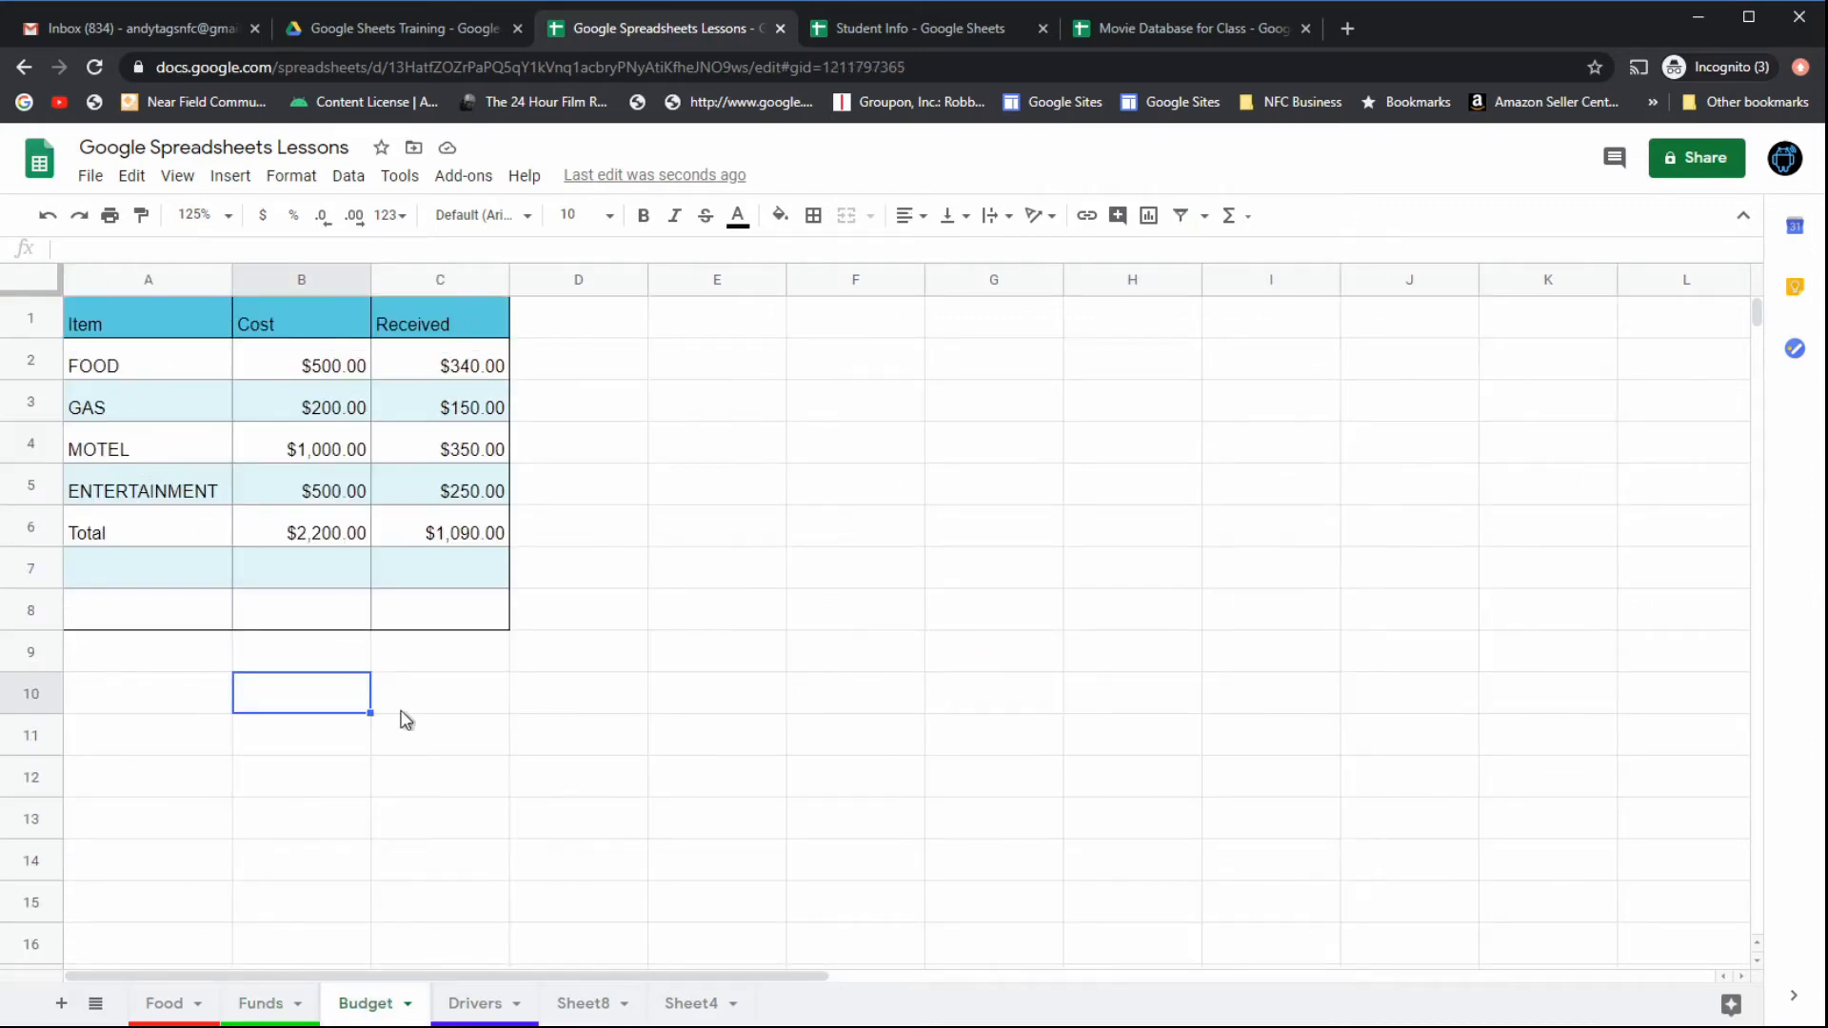
double_click(261, 1003)
click(1074, 517)
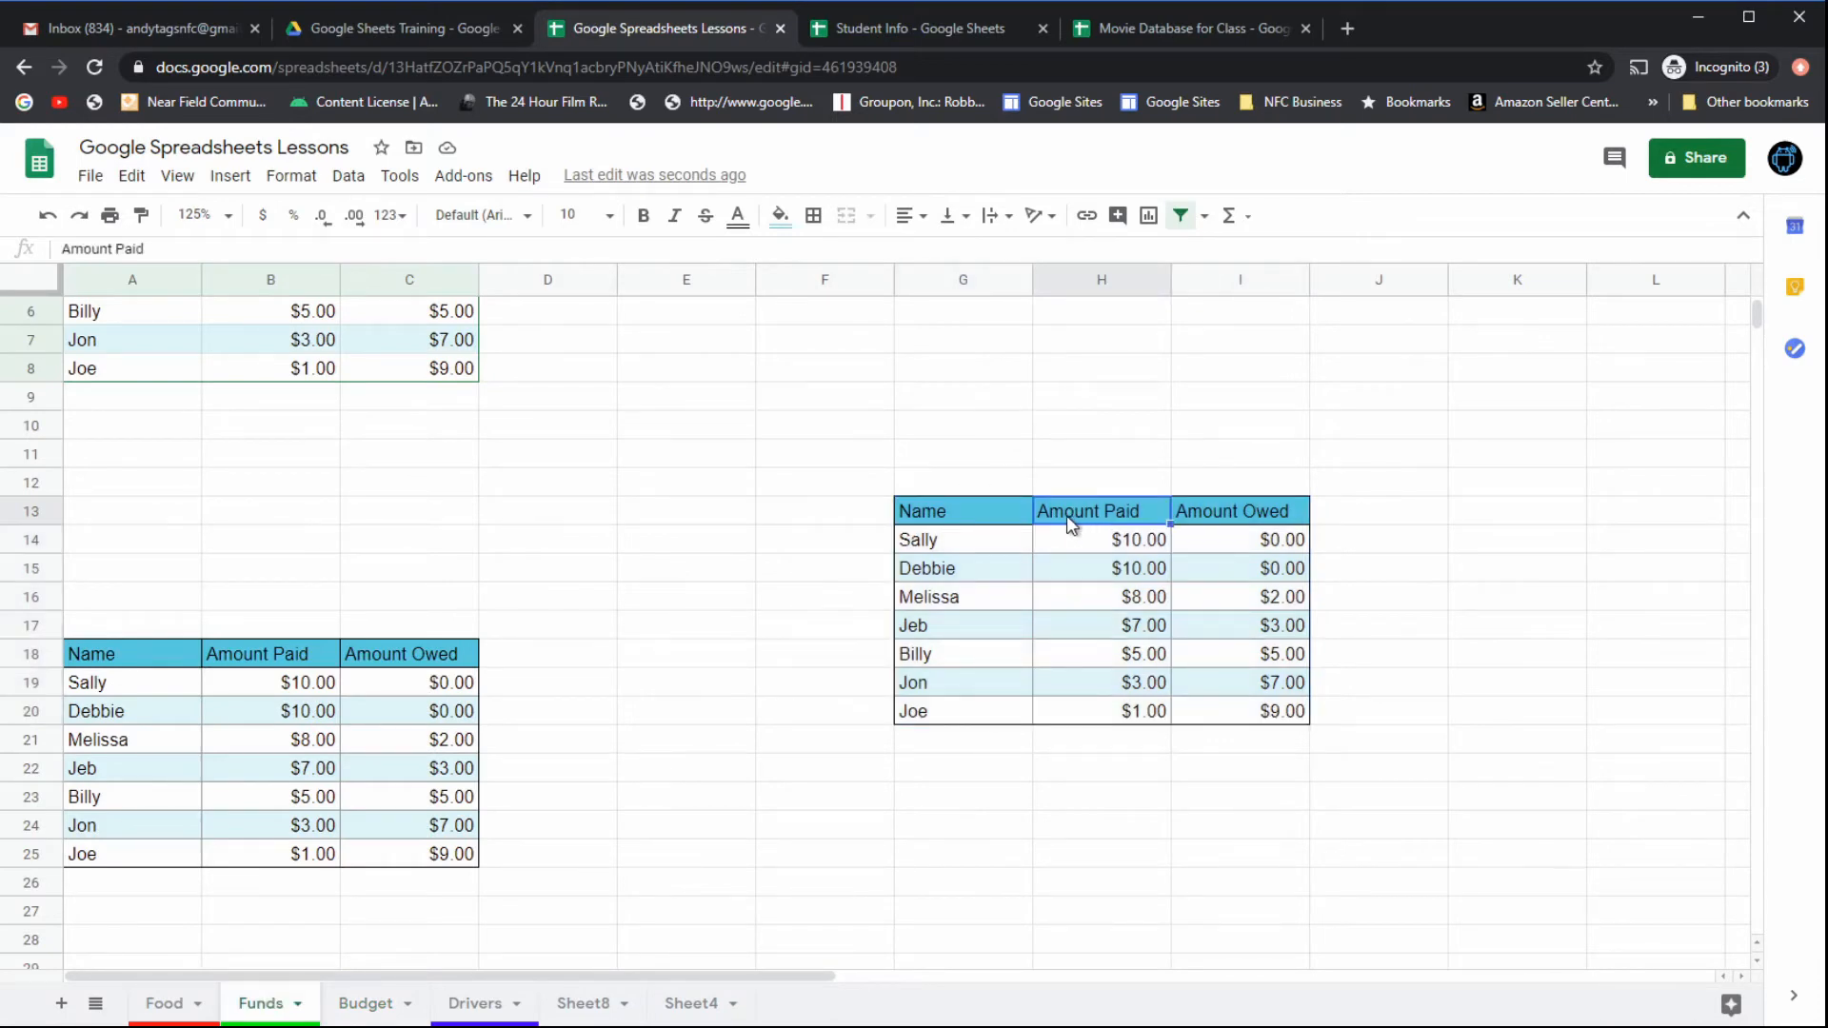
click(367, 1003)
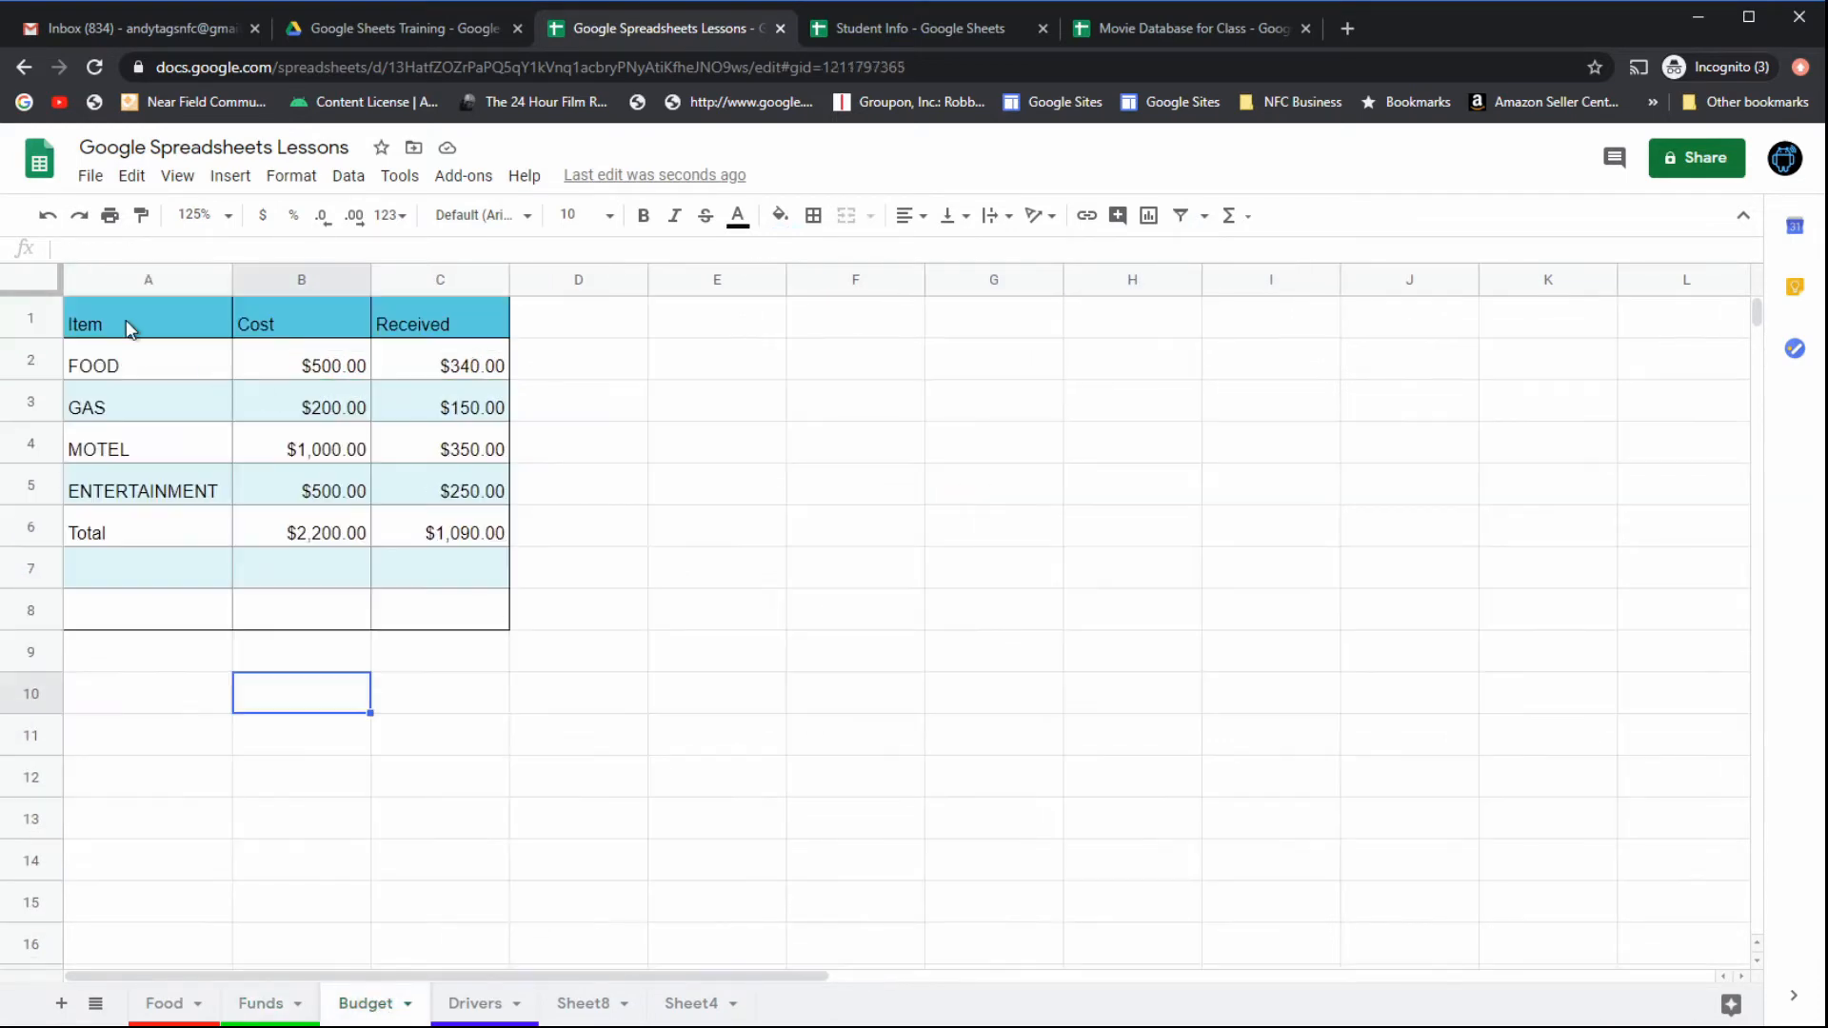
click(225, 374)
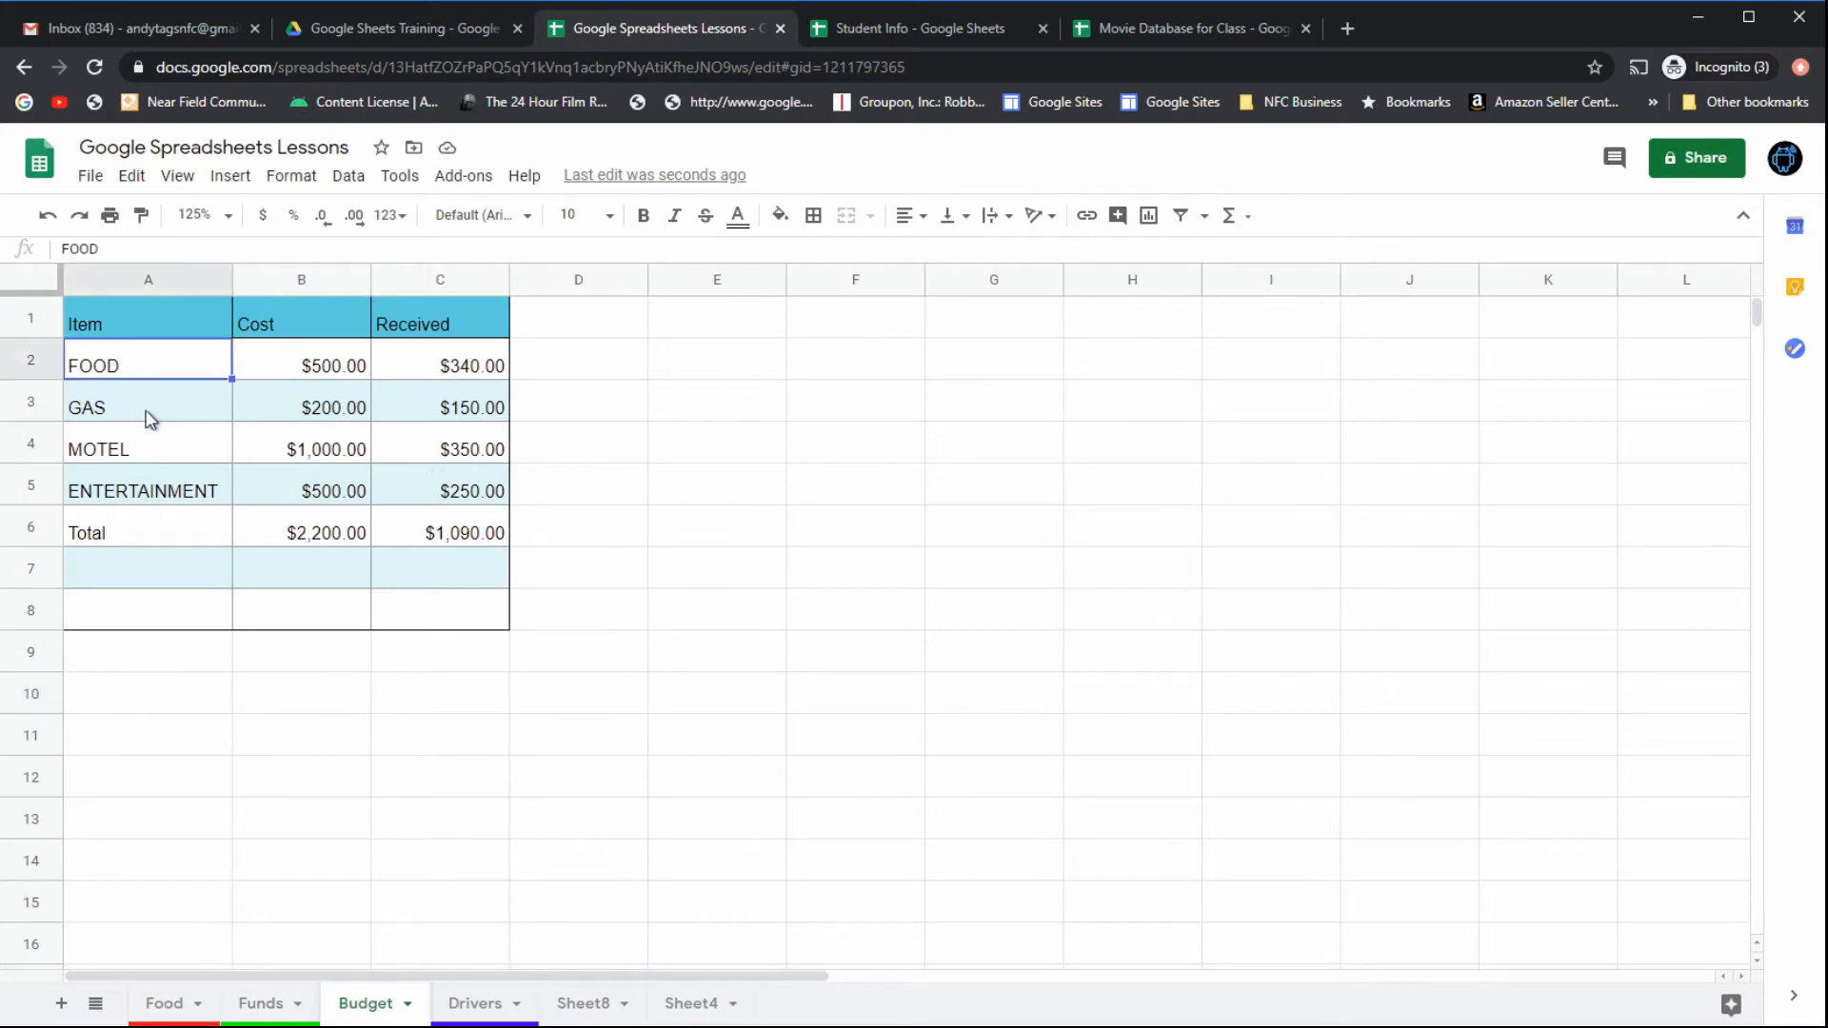
click(355, 417)
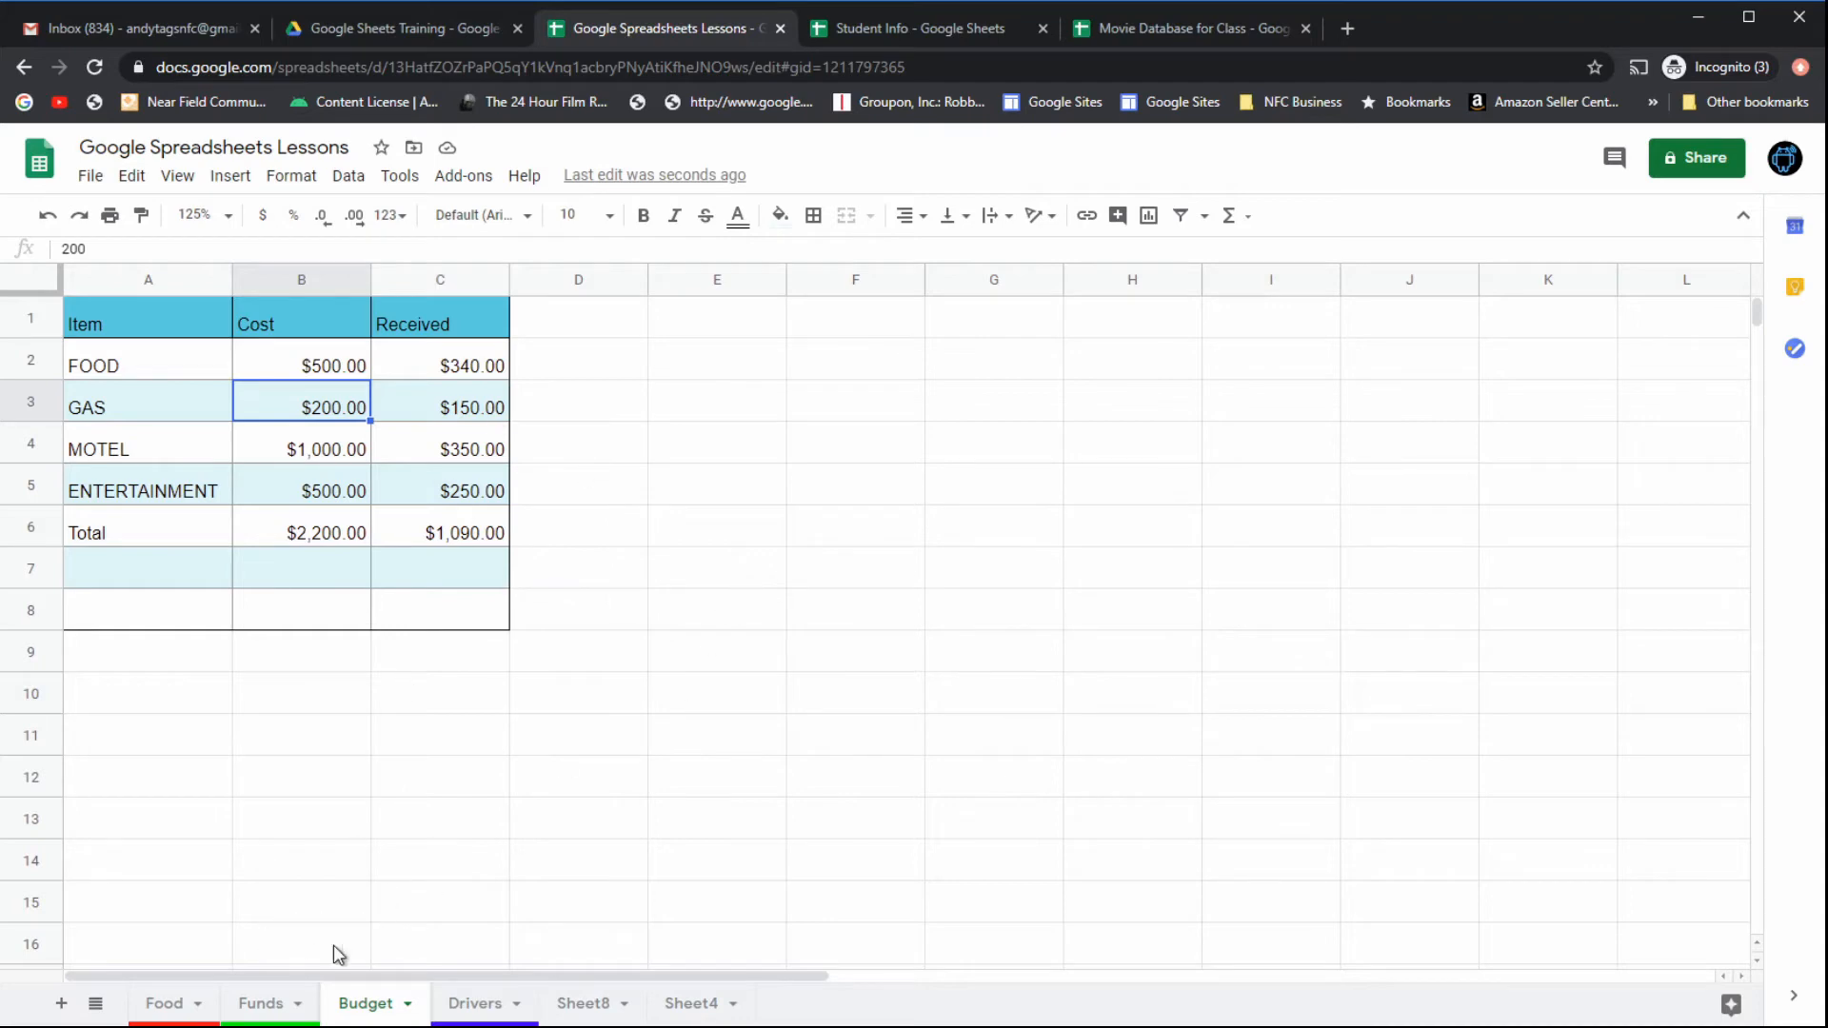
Step: Reapply the formatting of the Funds table G13:I20 to the Budget sheet's table, starting at A1
click(272, 1006)
click(1109, 833)
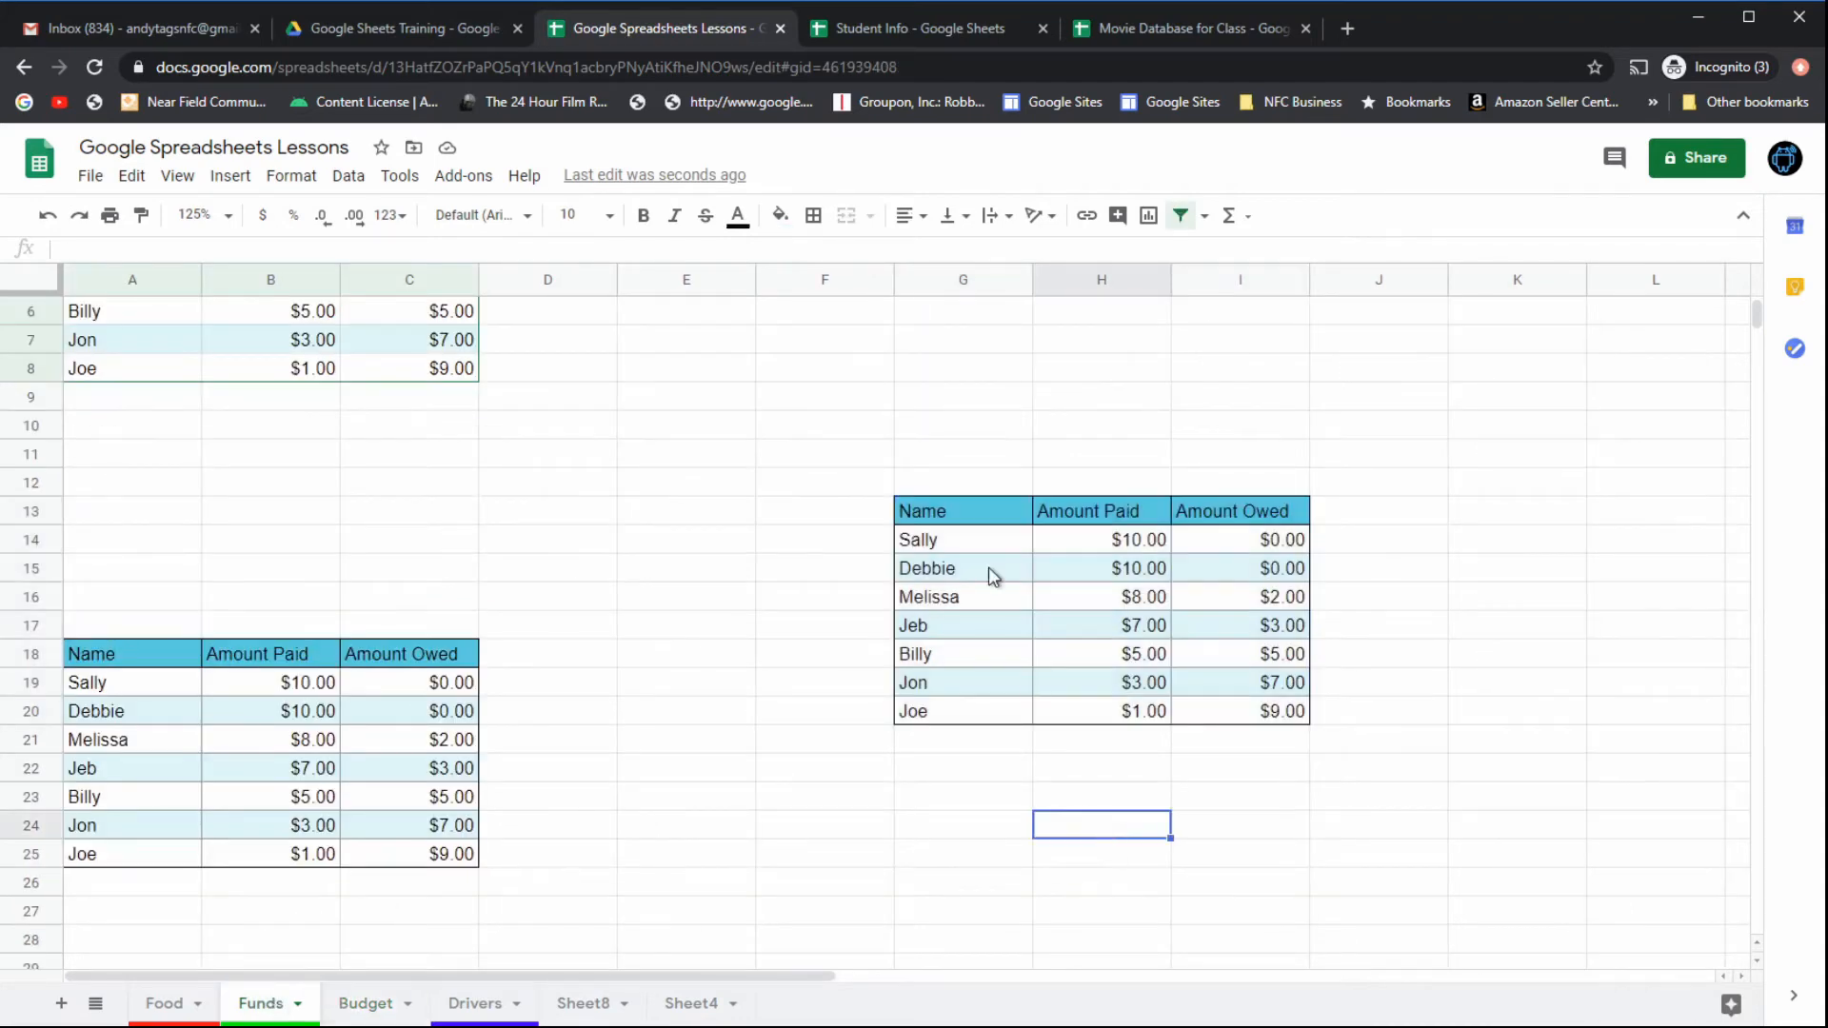
click(975, 519)
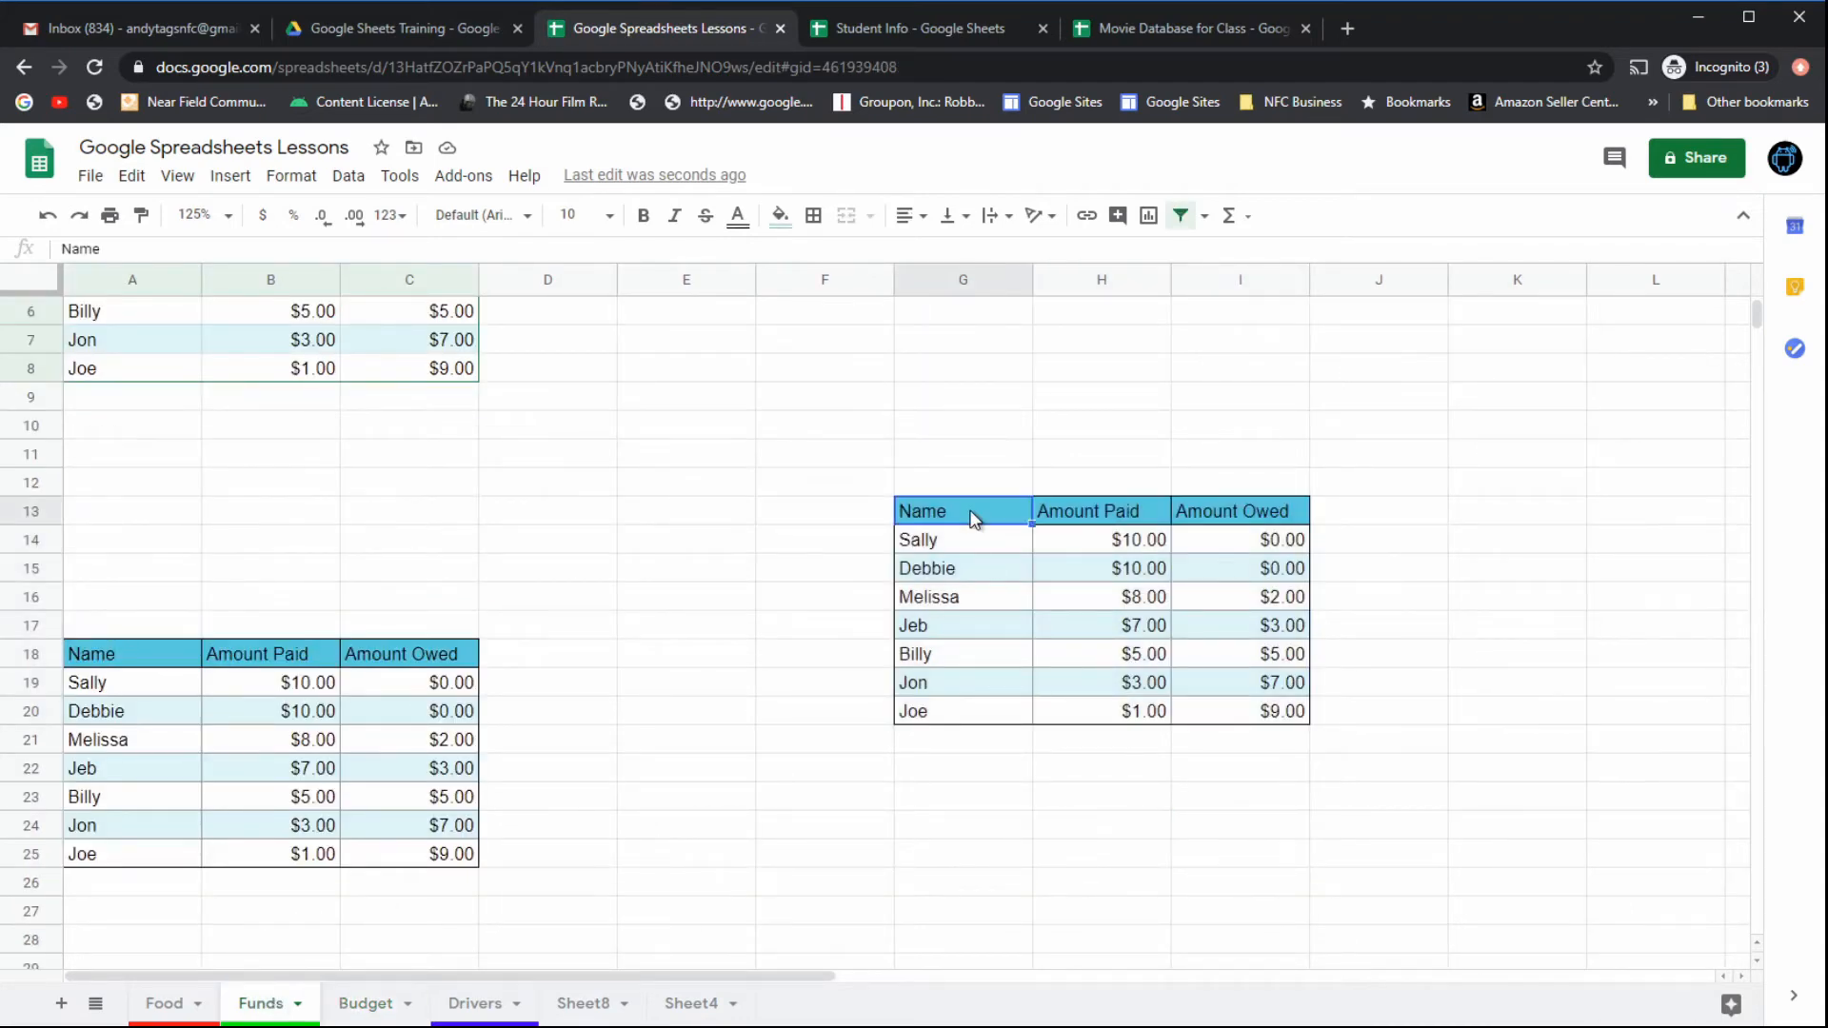
click(364, 1004)
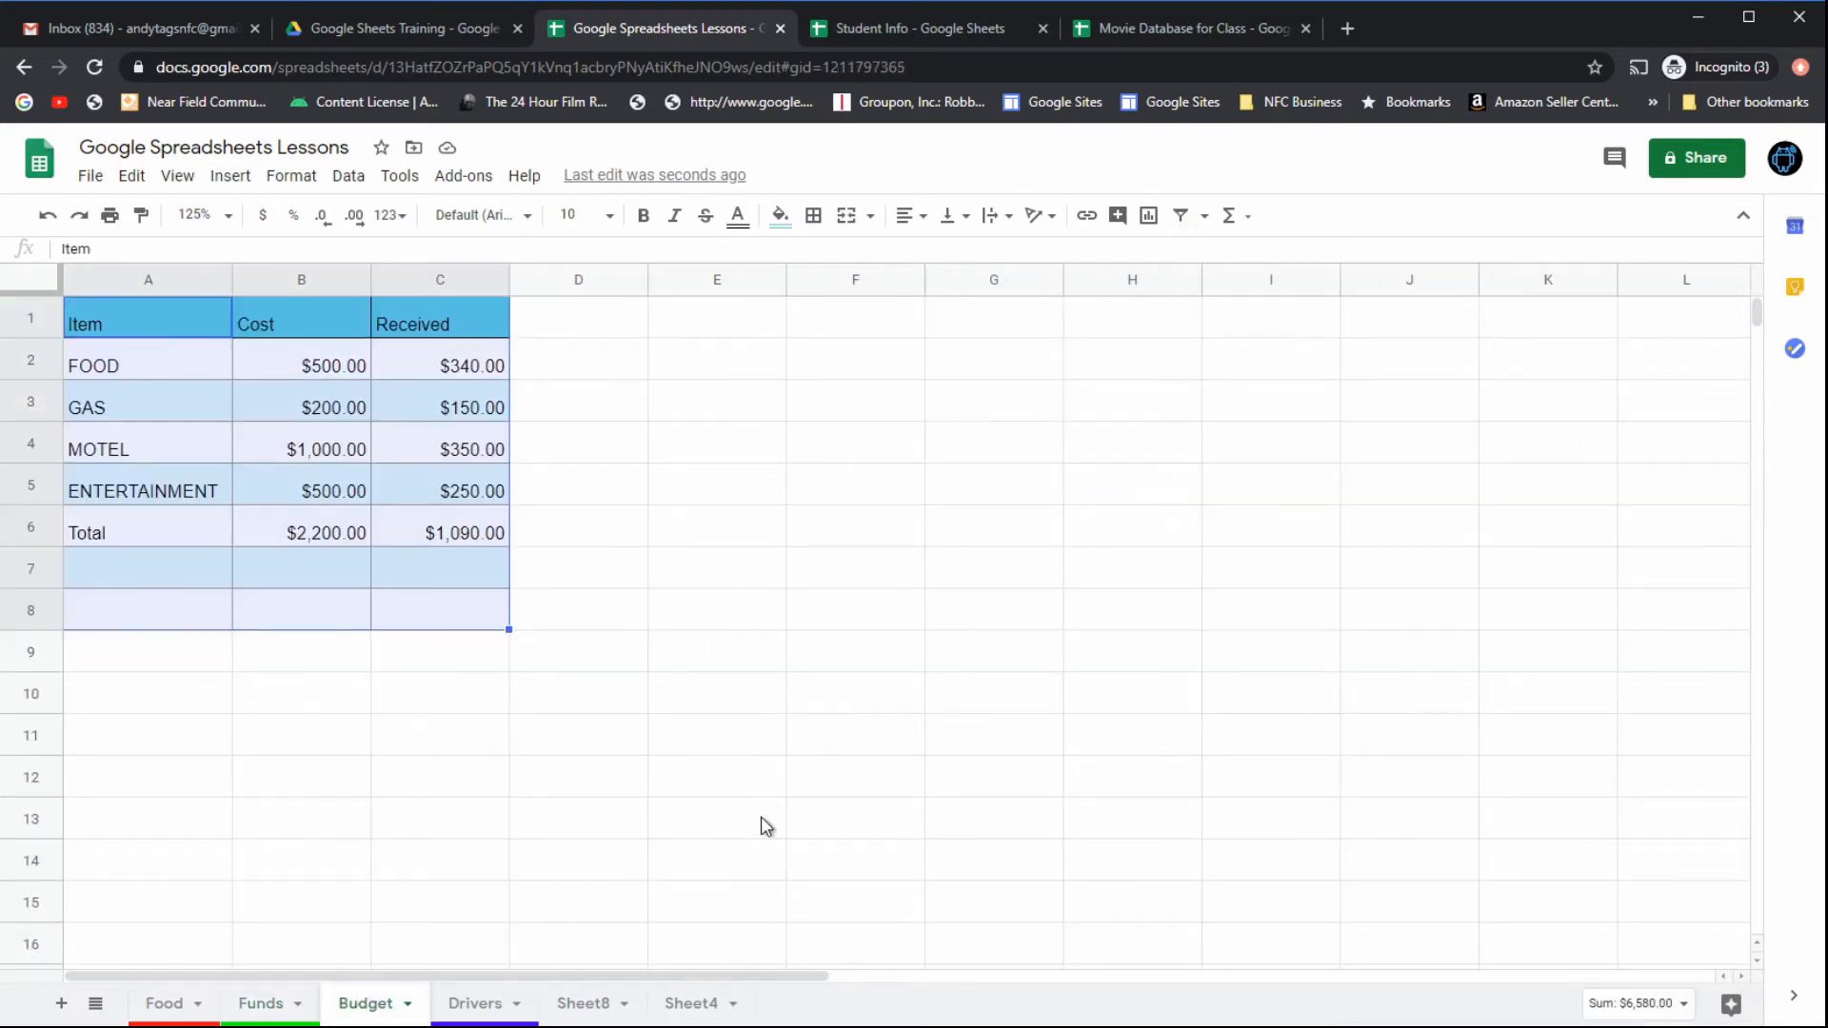
Step: Review the table formatting across the Funds, Budget and Drivers sheets
click(282, 1006)
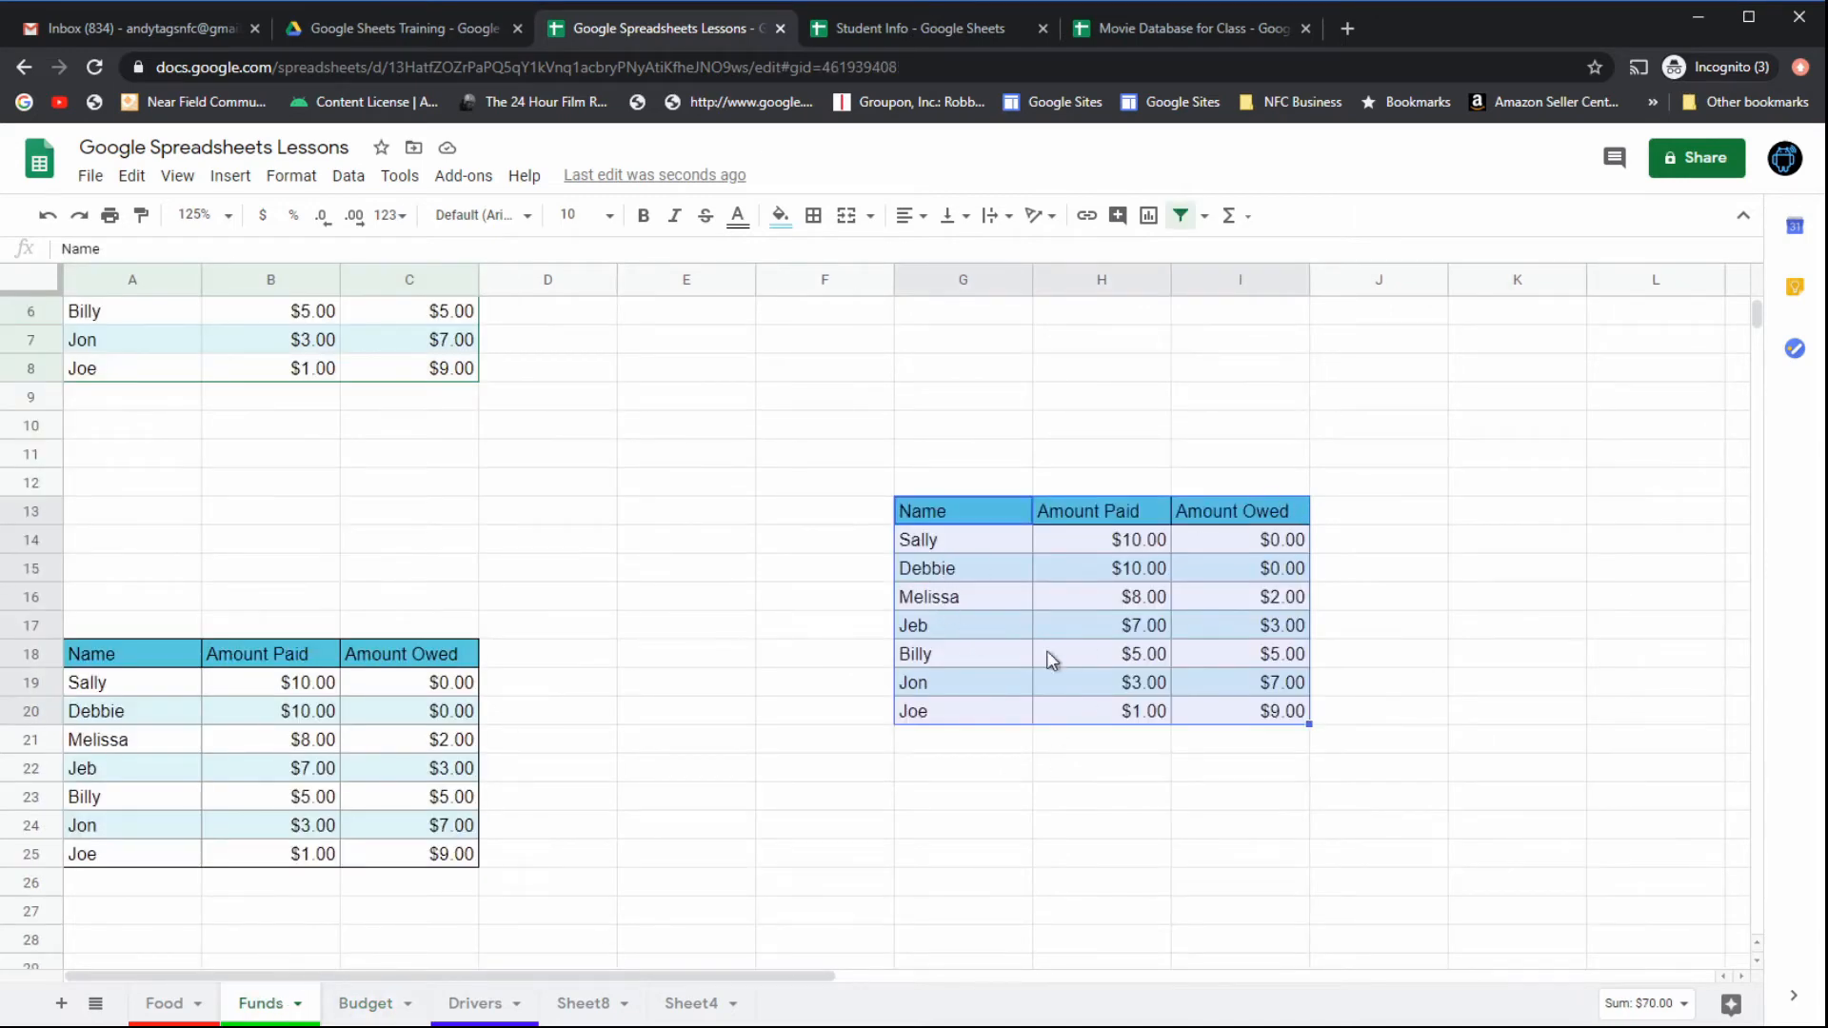
click(998, 629)
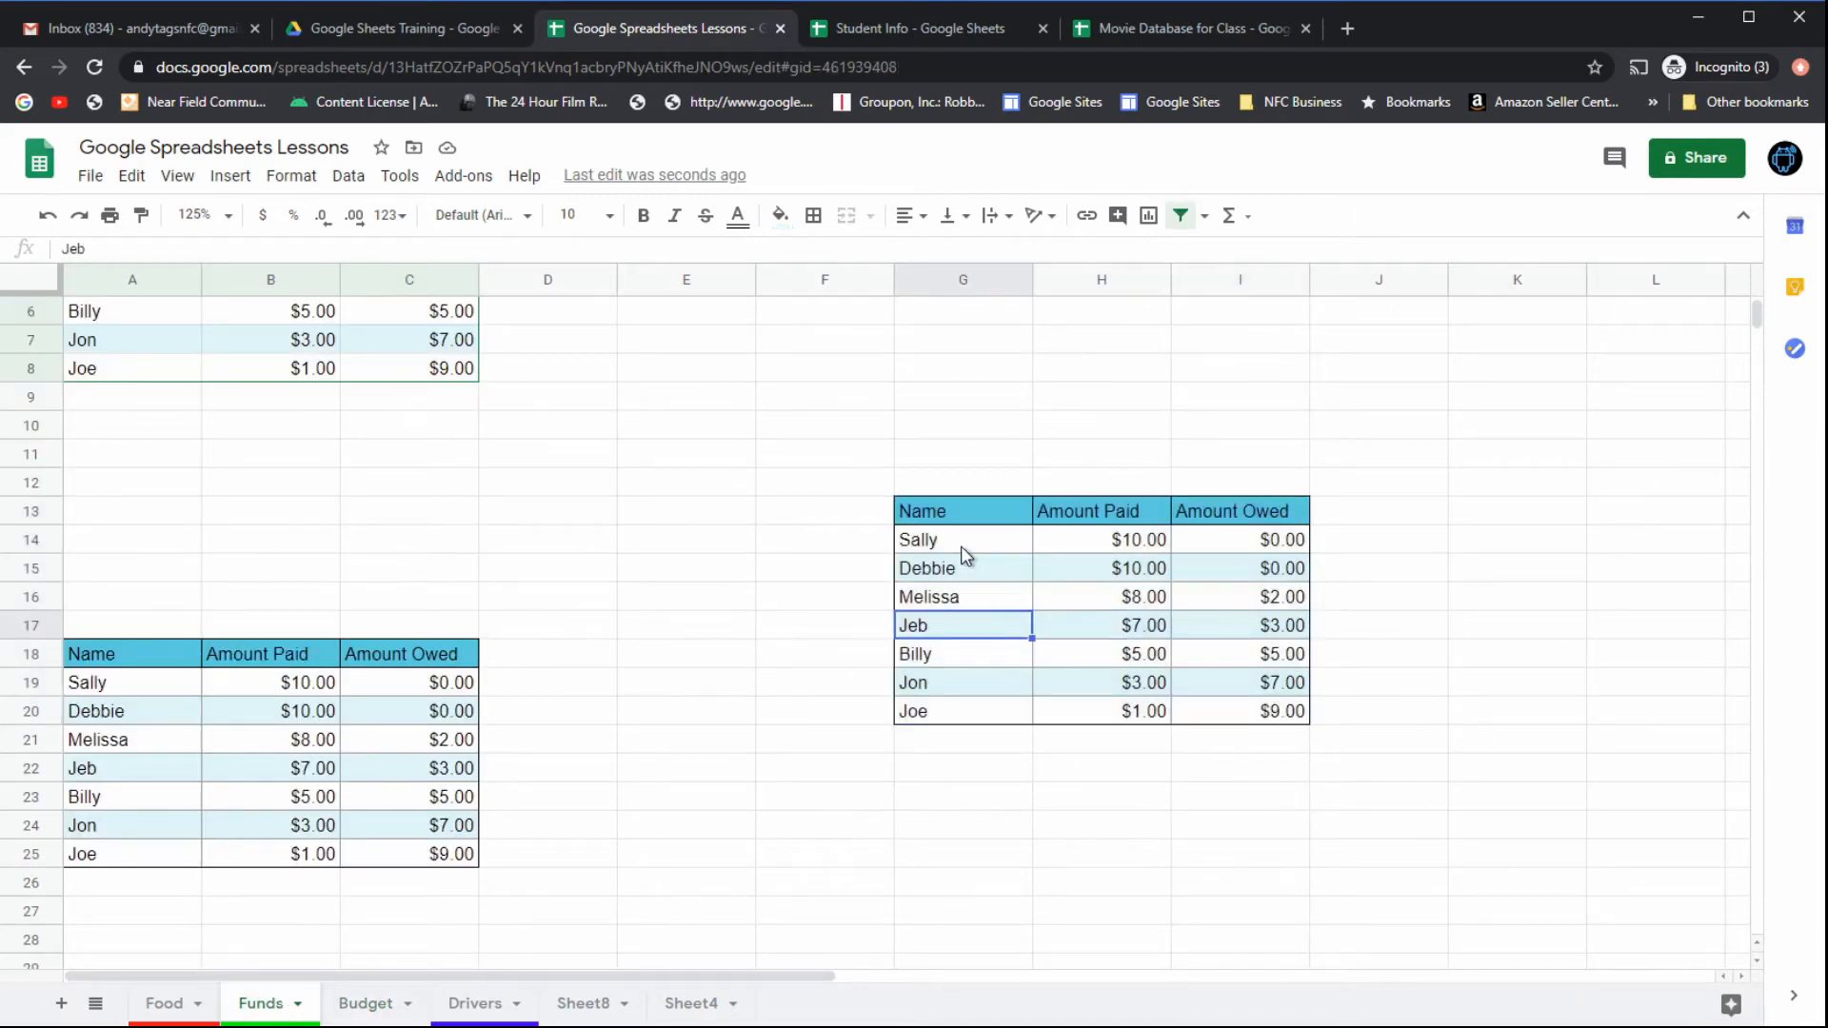
click(366, 1003)
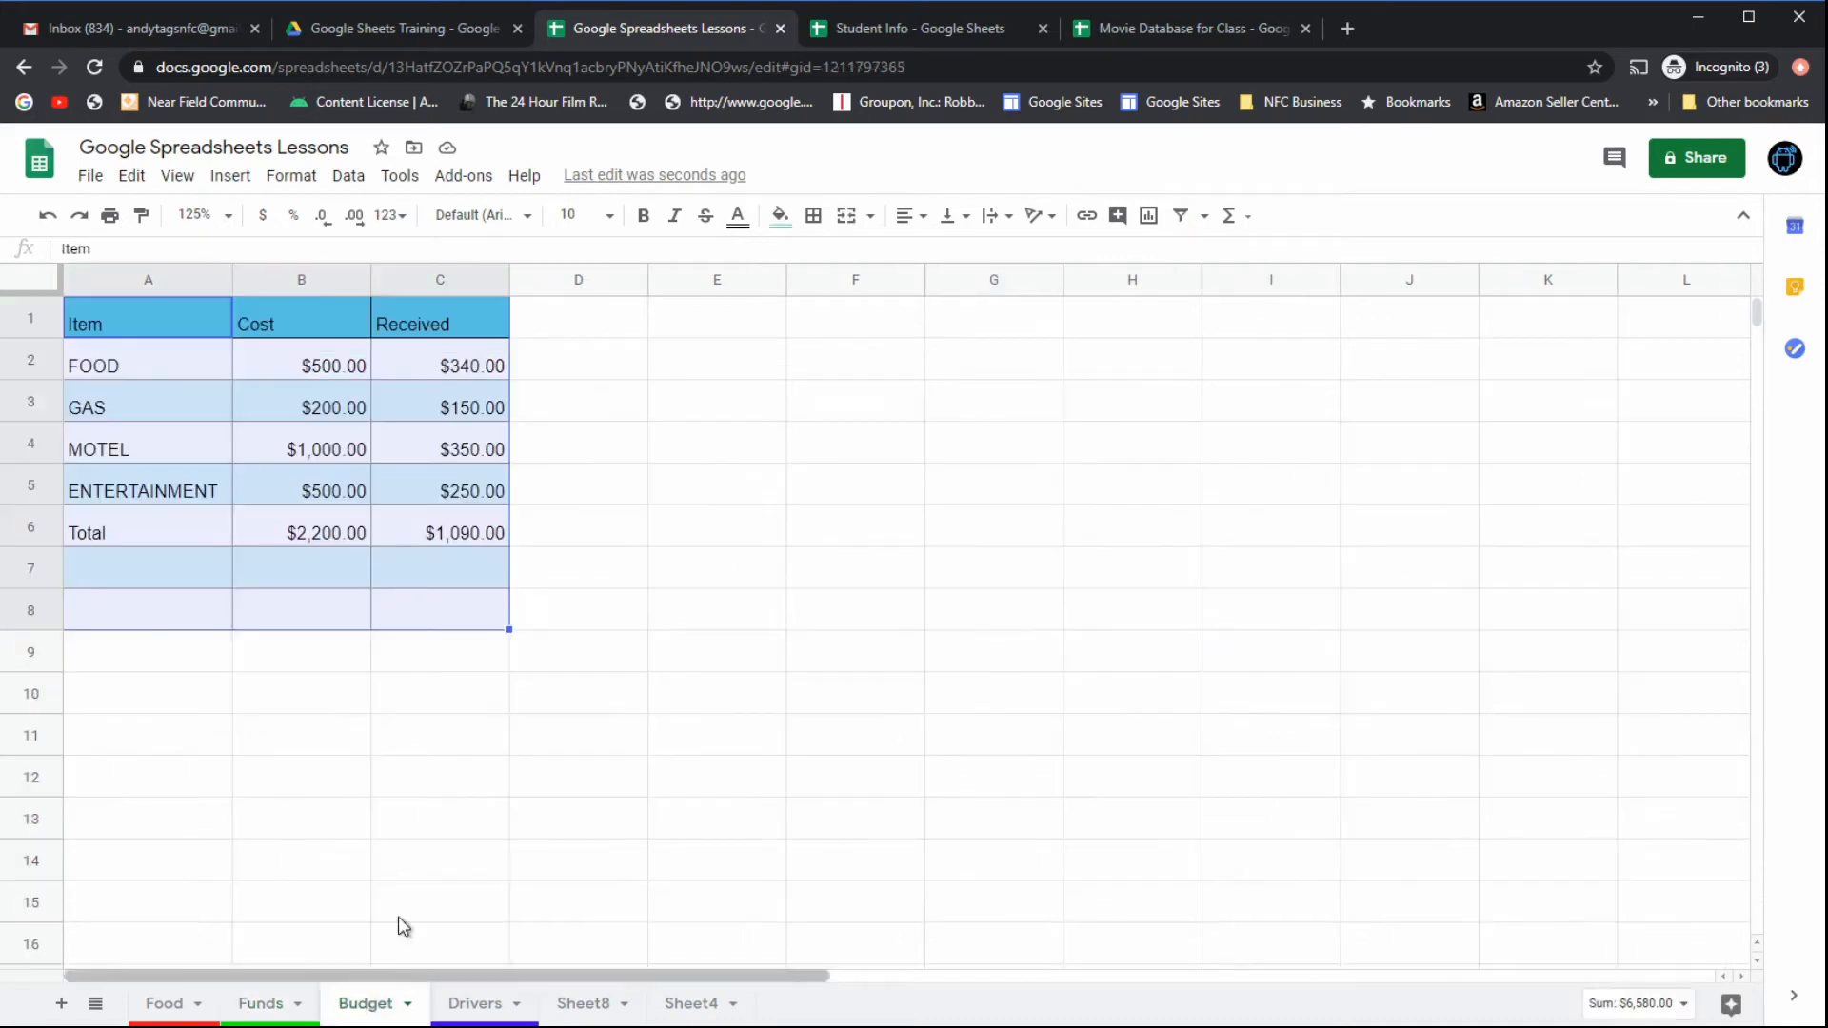
click(479, 1011)
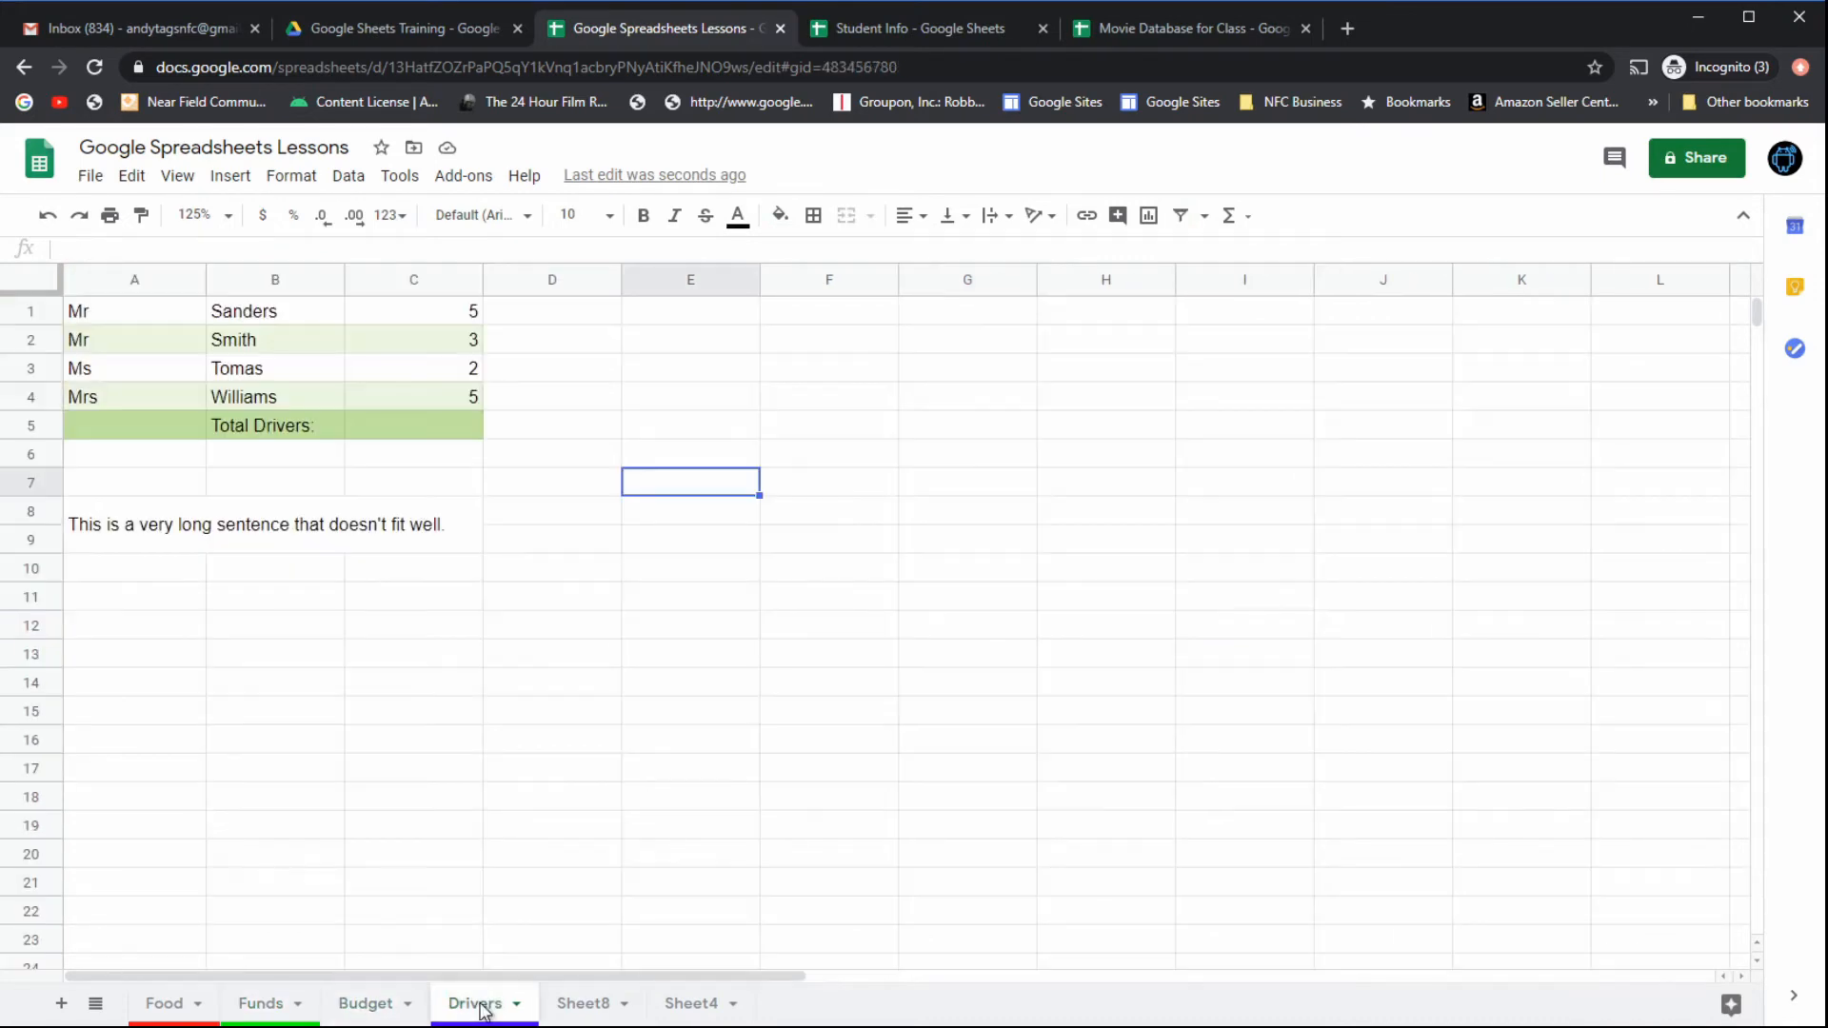
click(371, 1004)
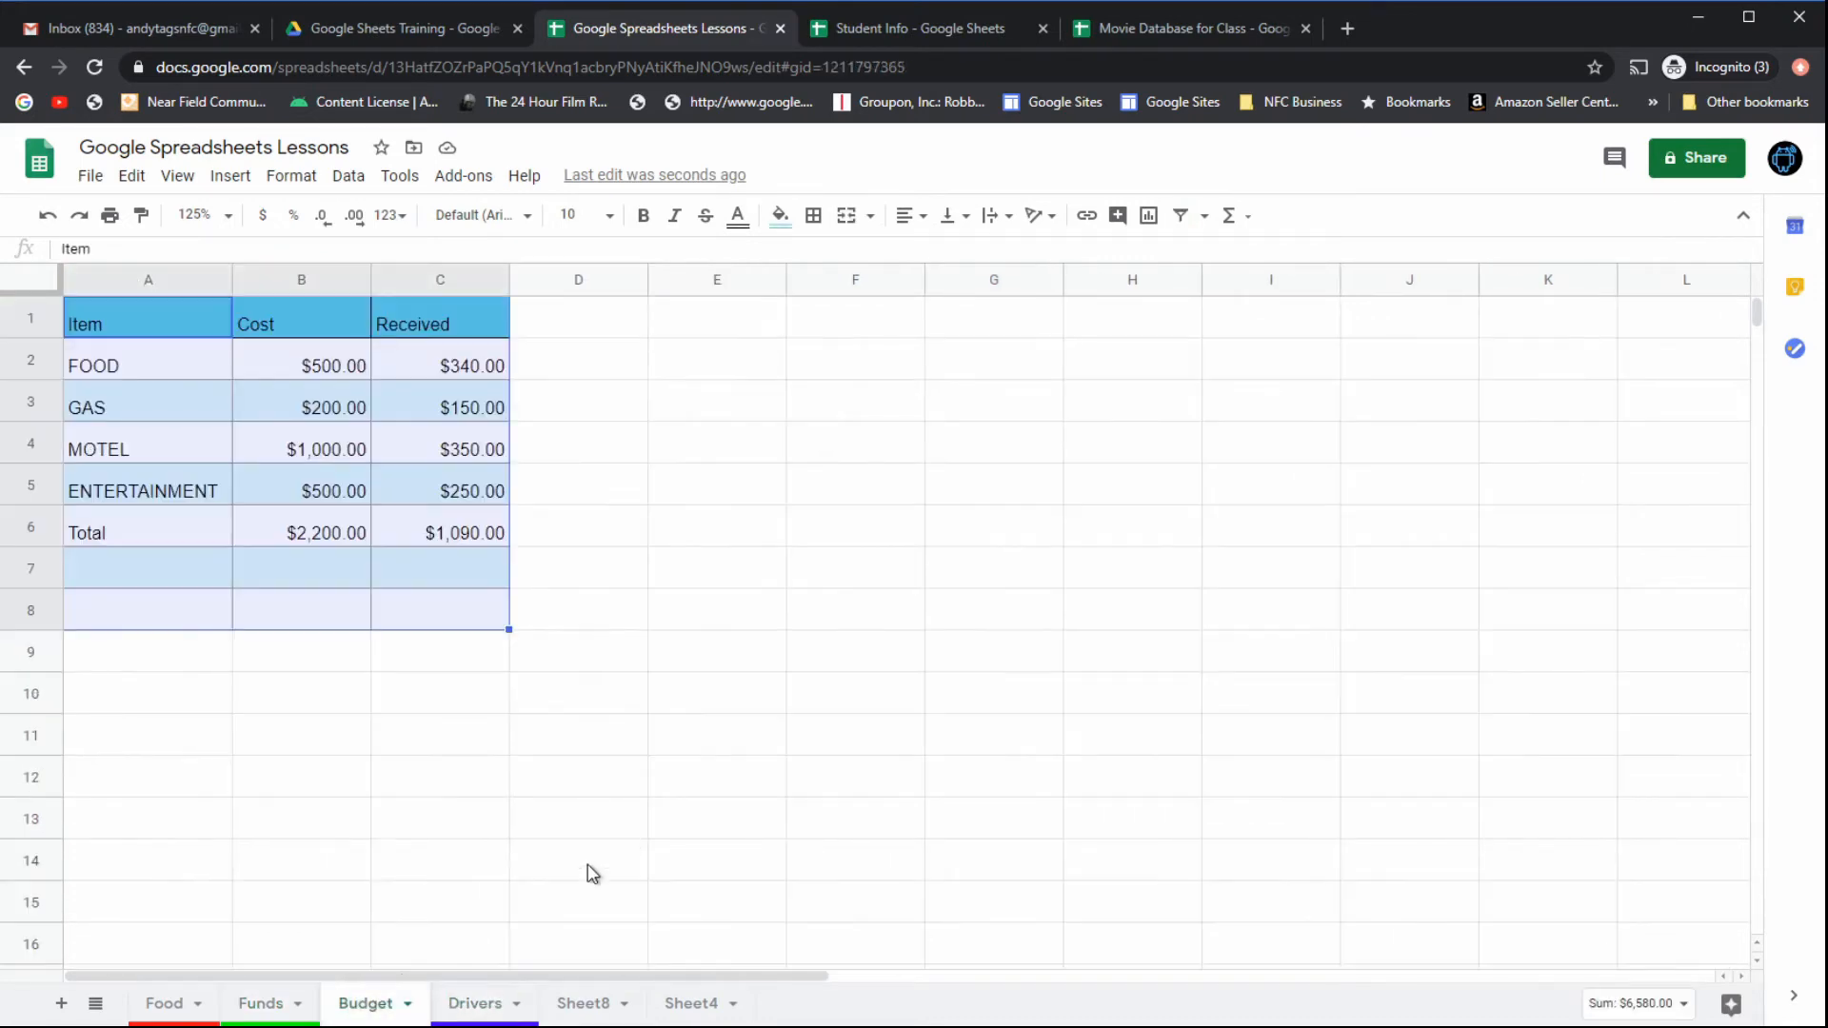
click(267, 1005)
click(1009, 714)
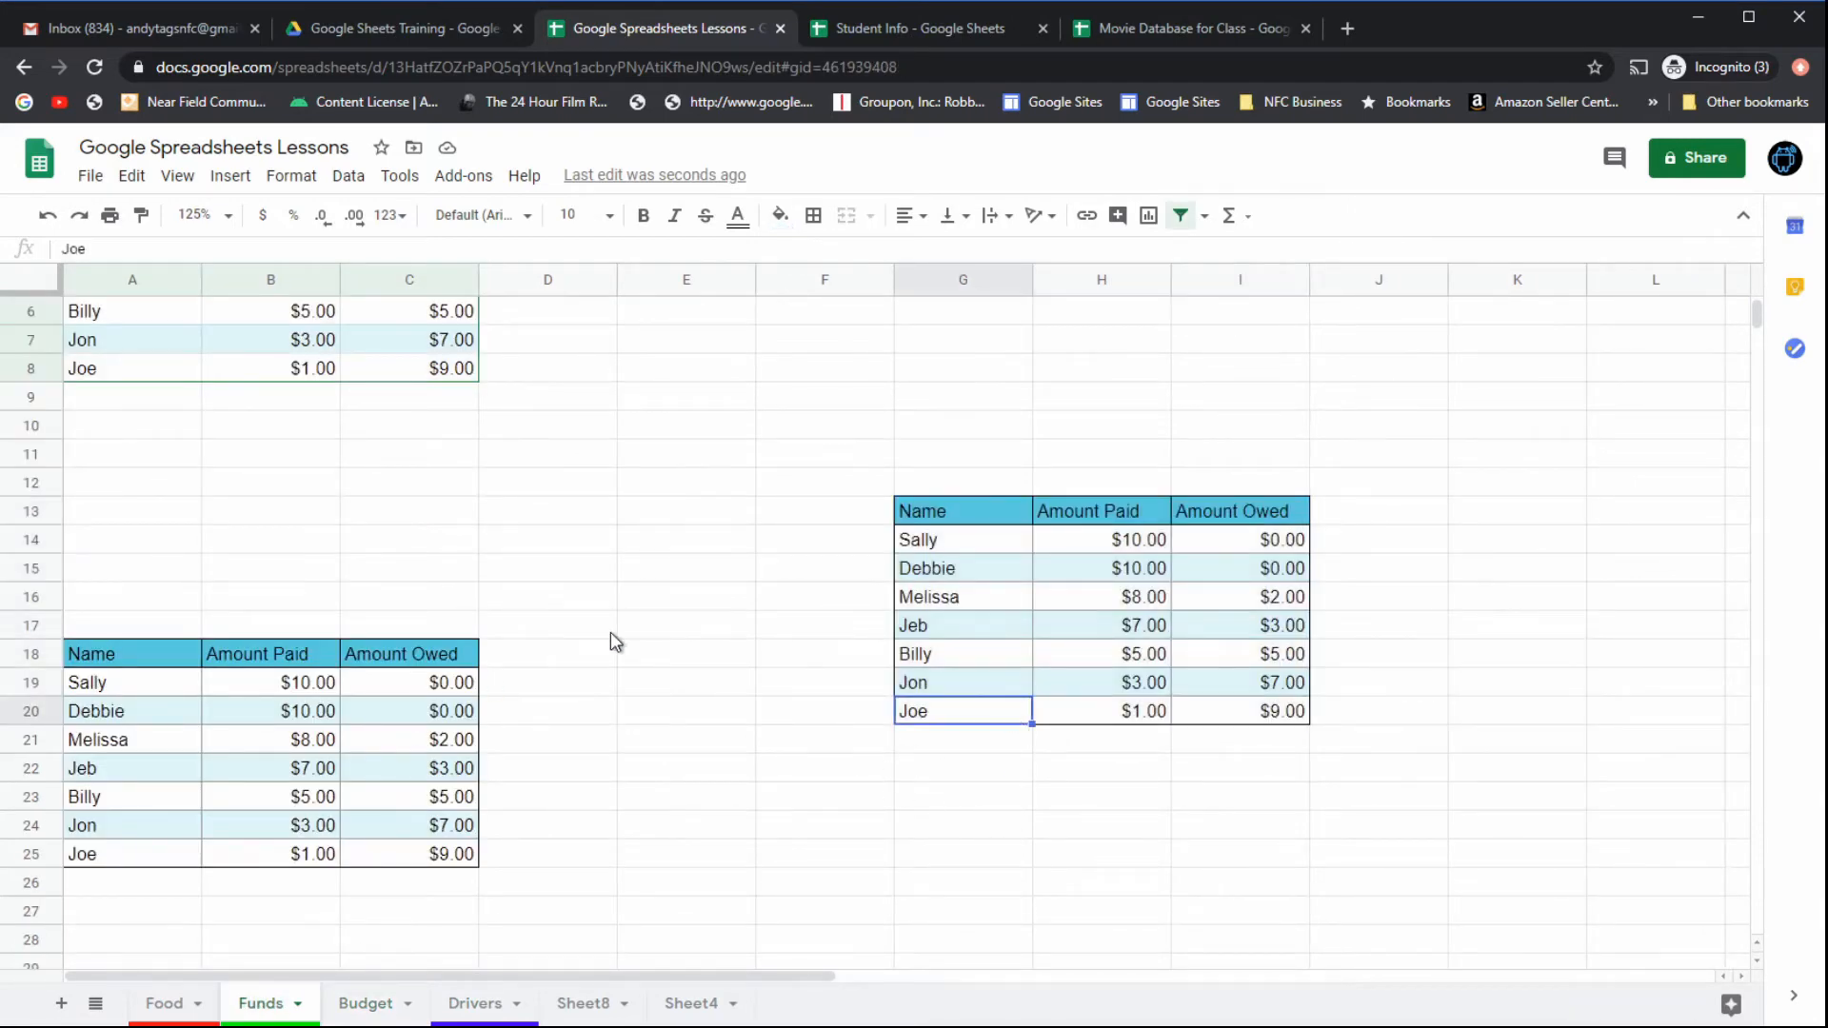
scroll(612, 641, up, 2)
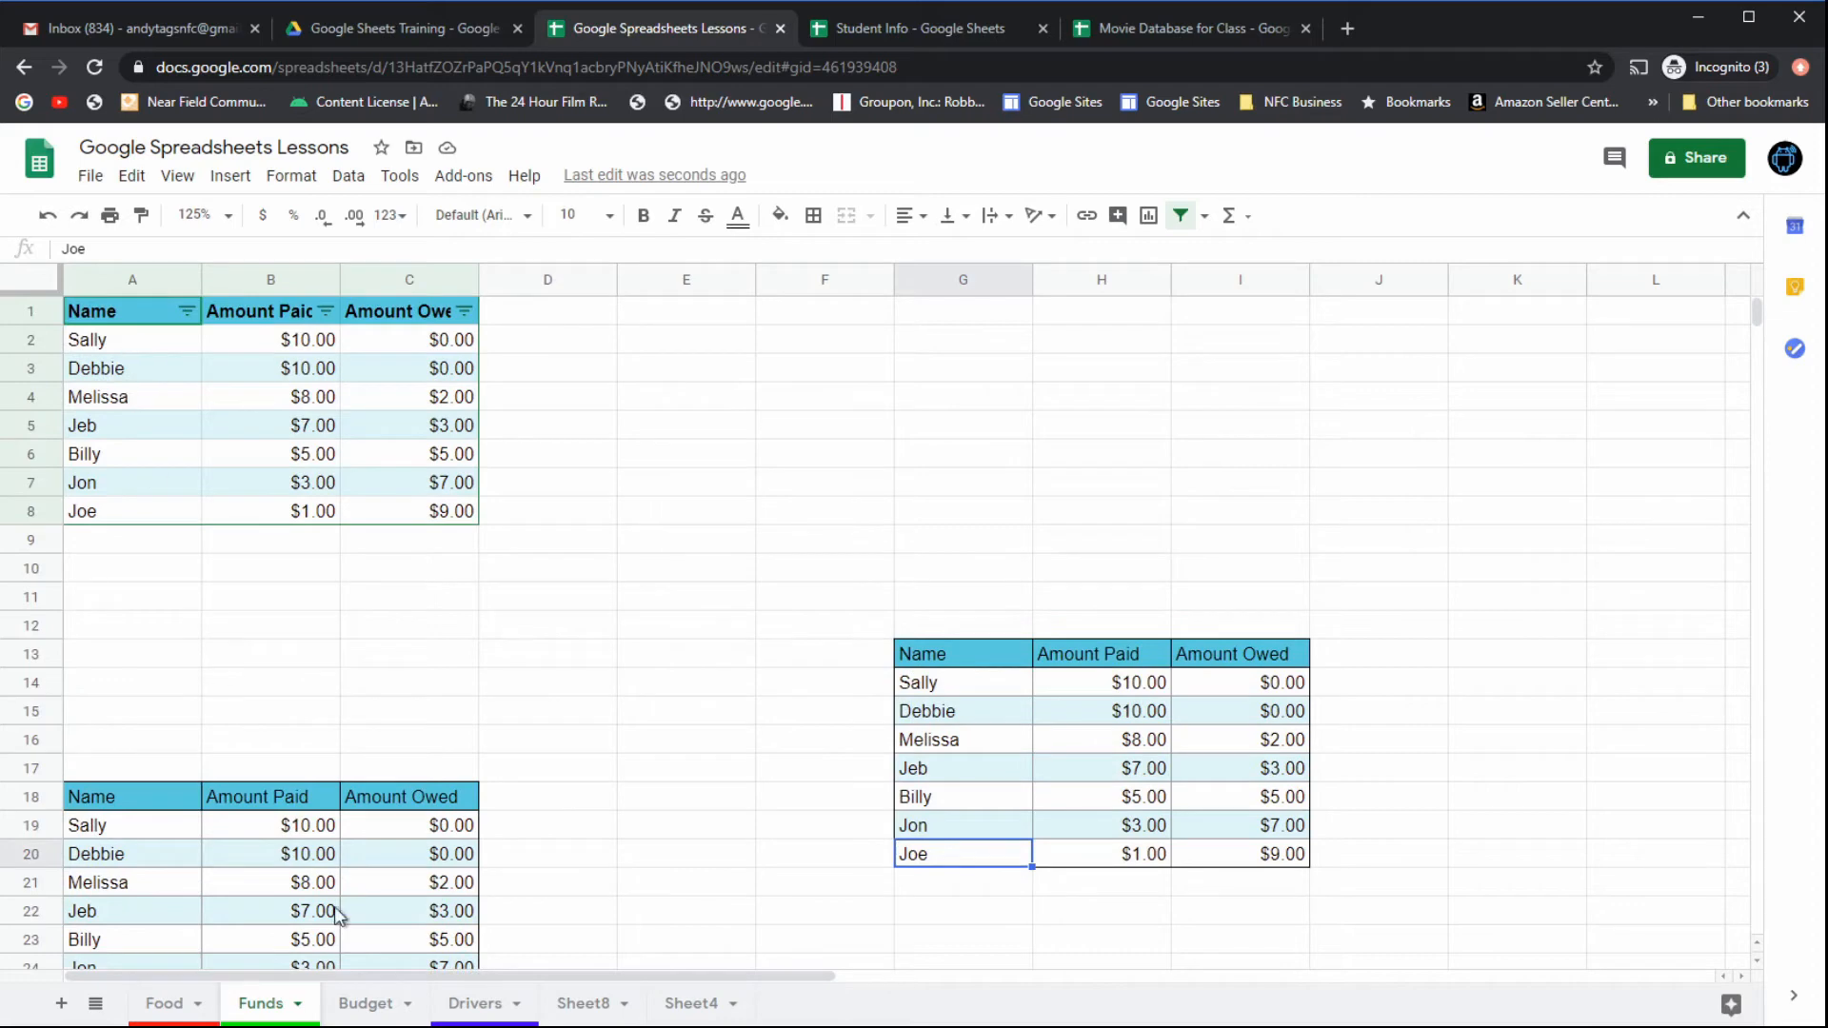
click(464, 1006)
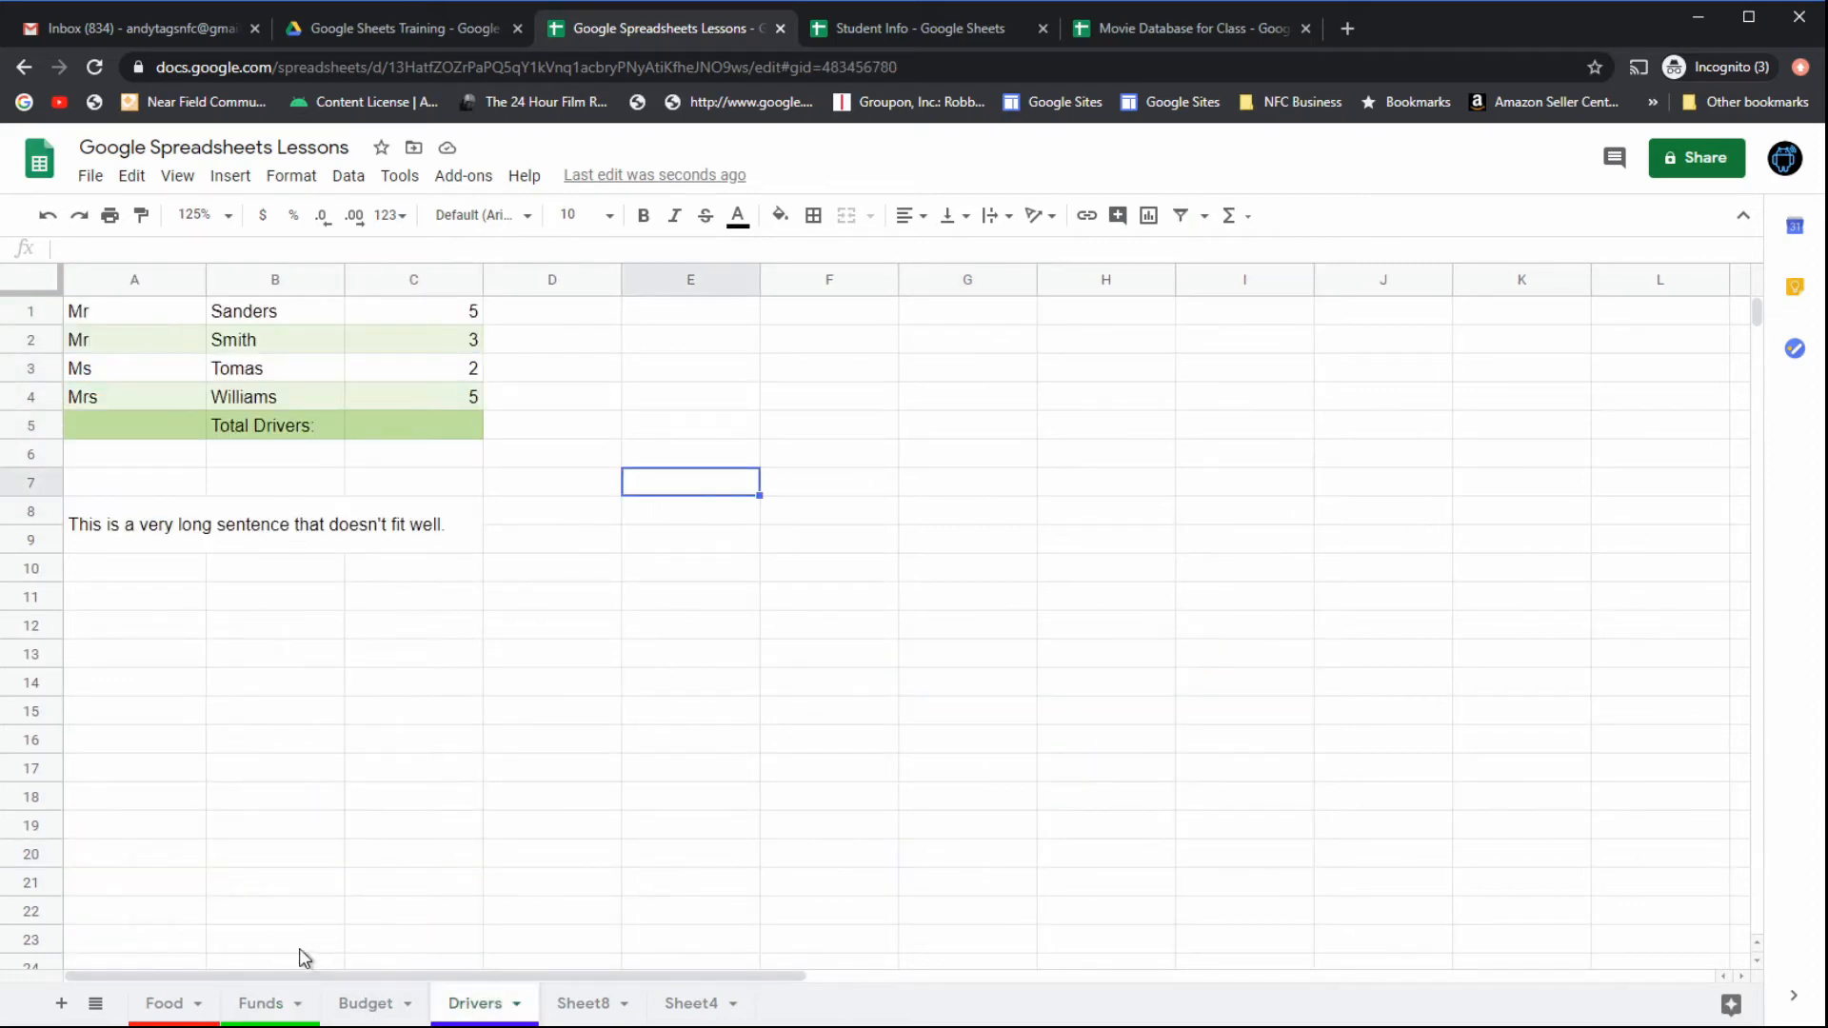
click(270, 1003)
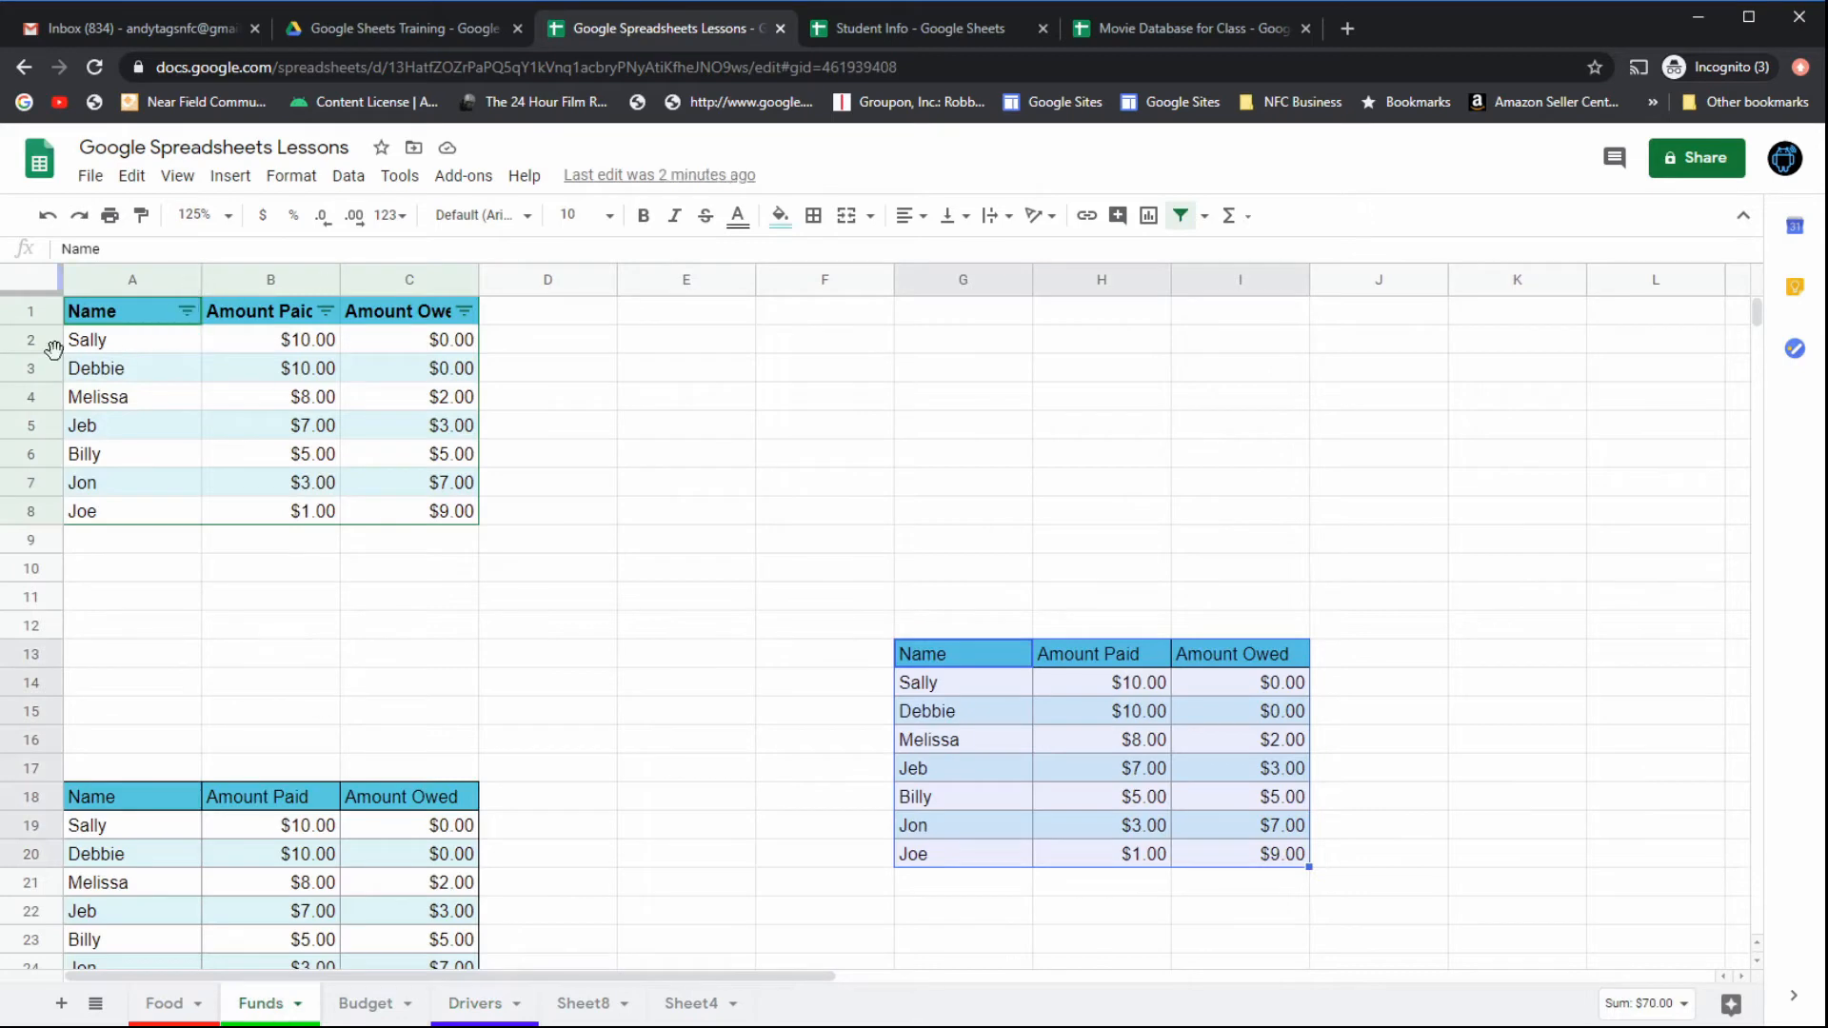
Step: Copy the Funds sheet's cells A2:C5 and paste their format only onto A1:C4 of the Drivers sheet
click(109, 345)
drag(238, 362, 402, 433)
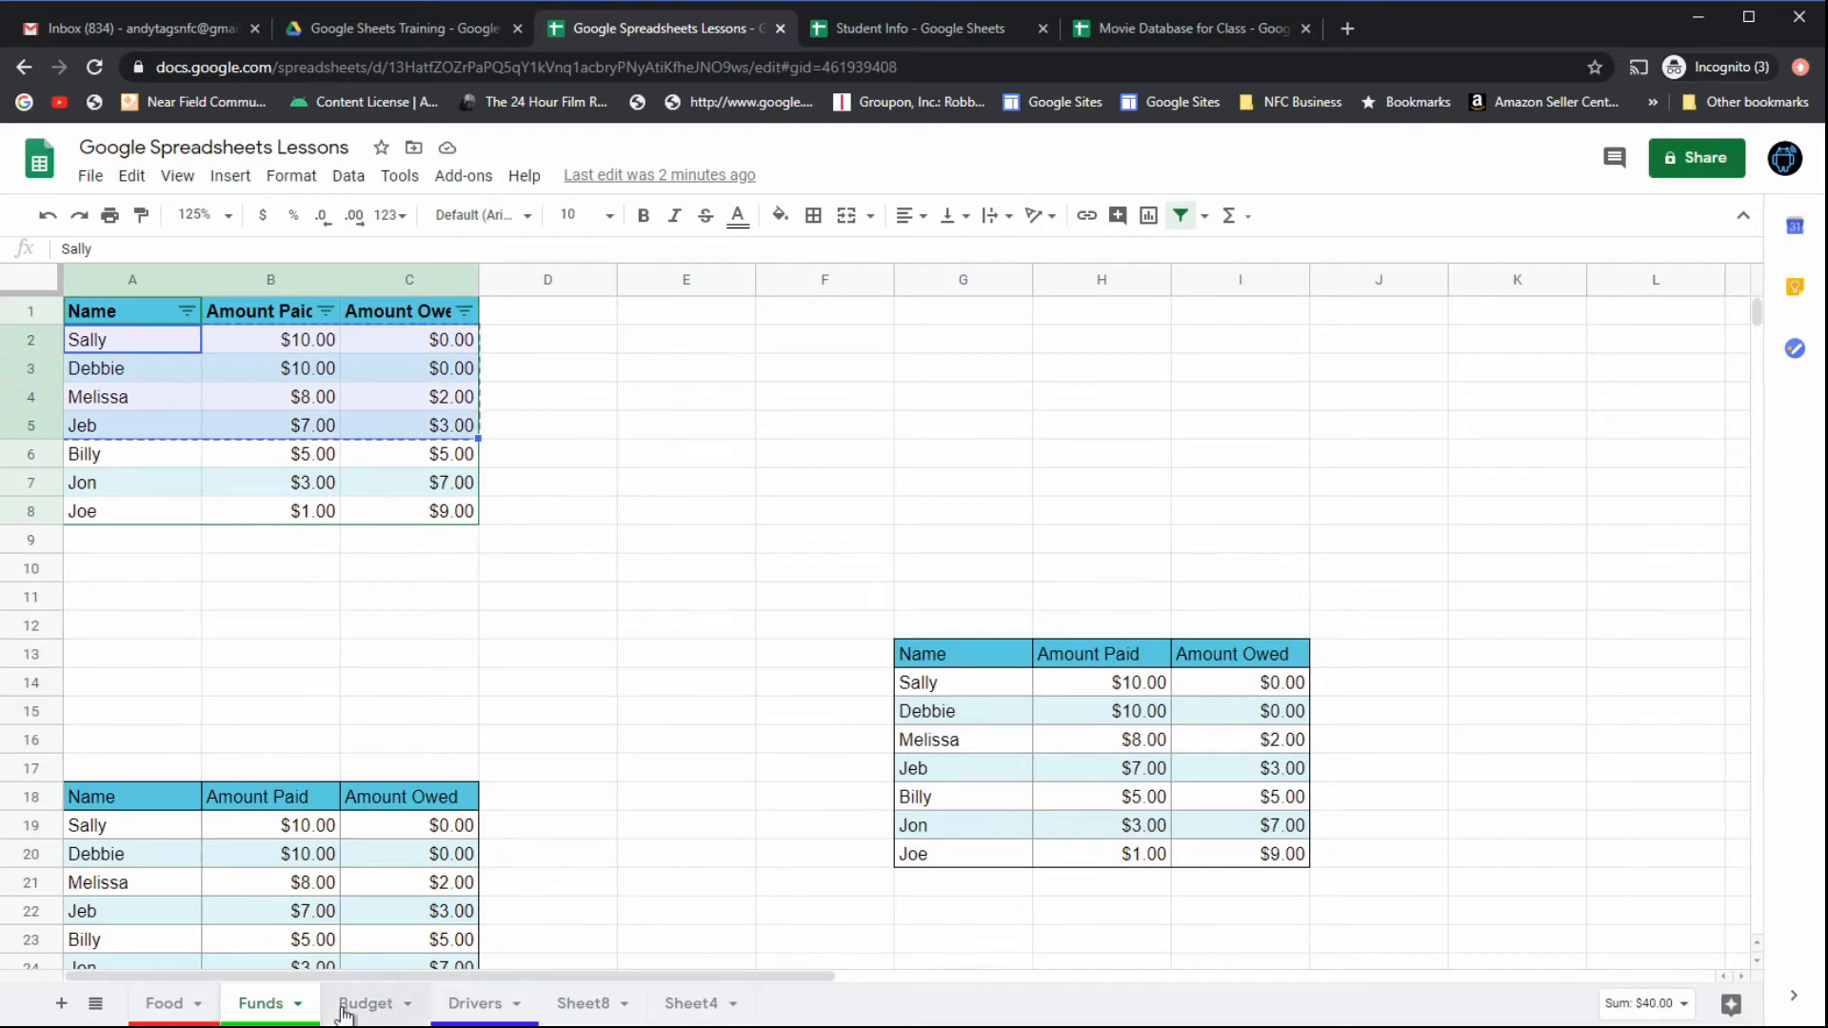
click(470, 1006)
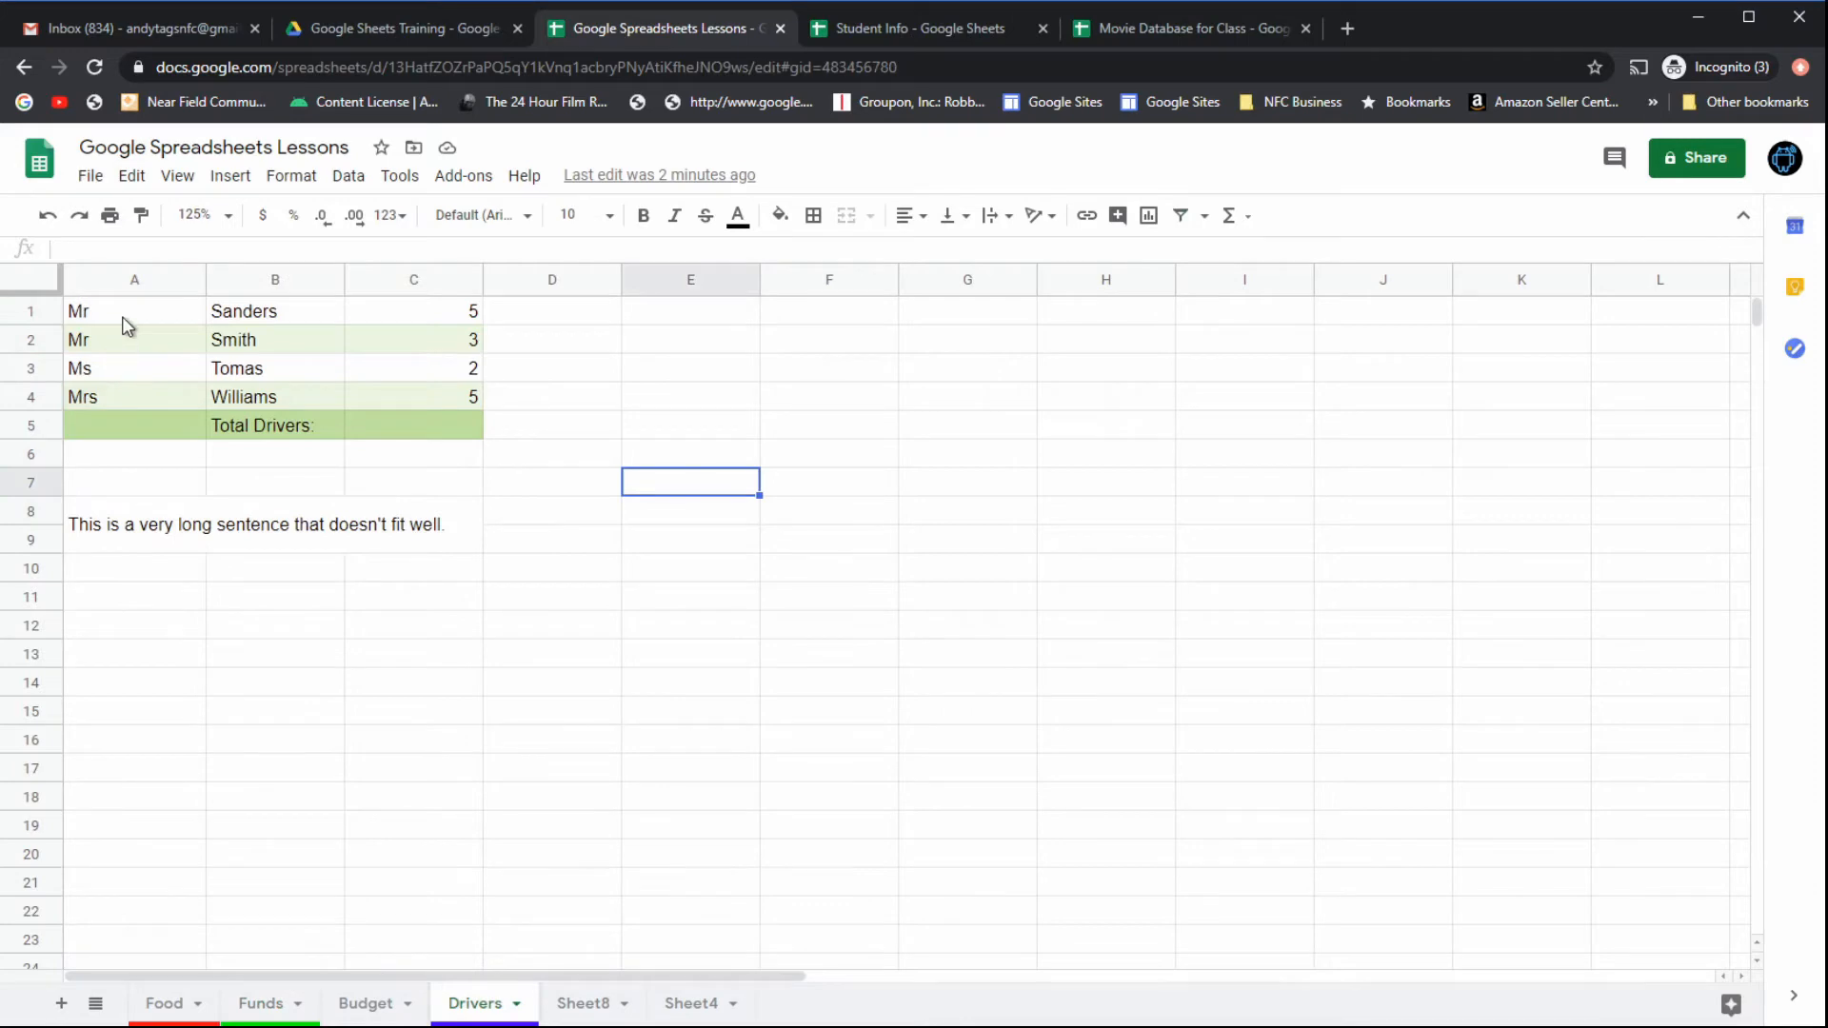
drag(124, 320, 388, 395)
click(389, 395)
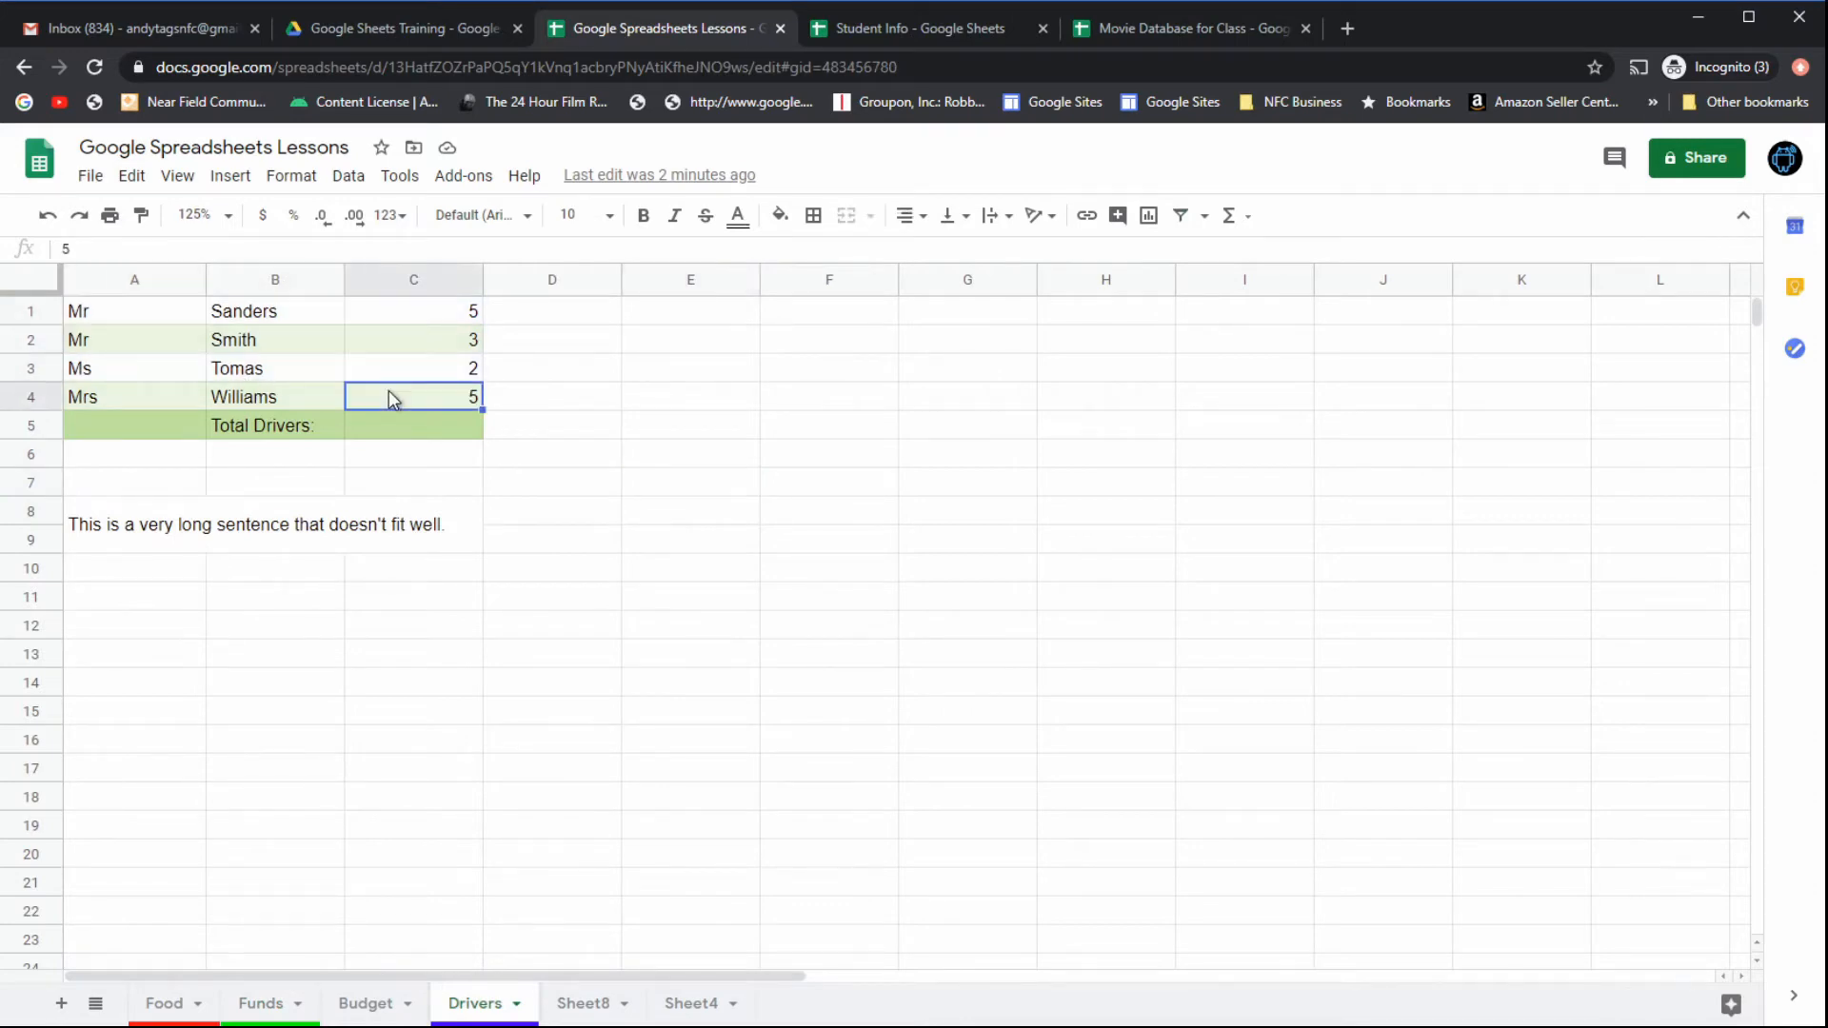
drag(188, 318, 419, 398)
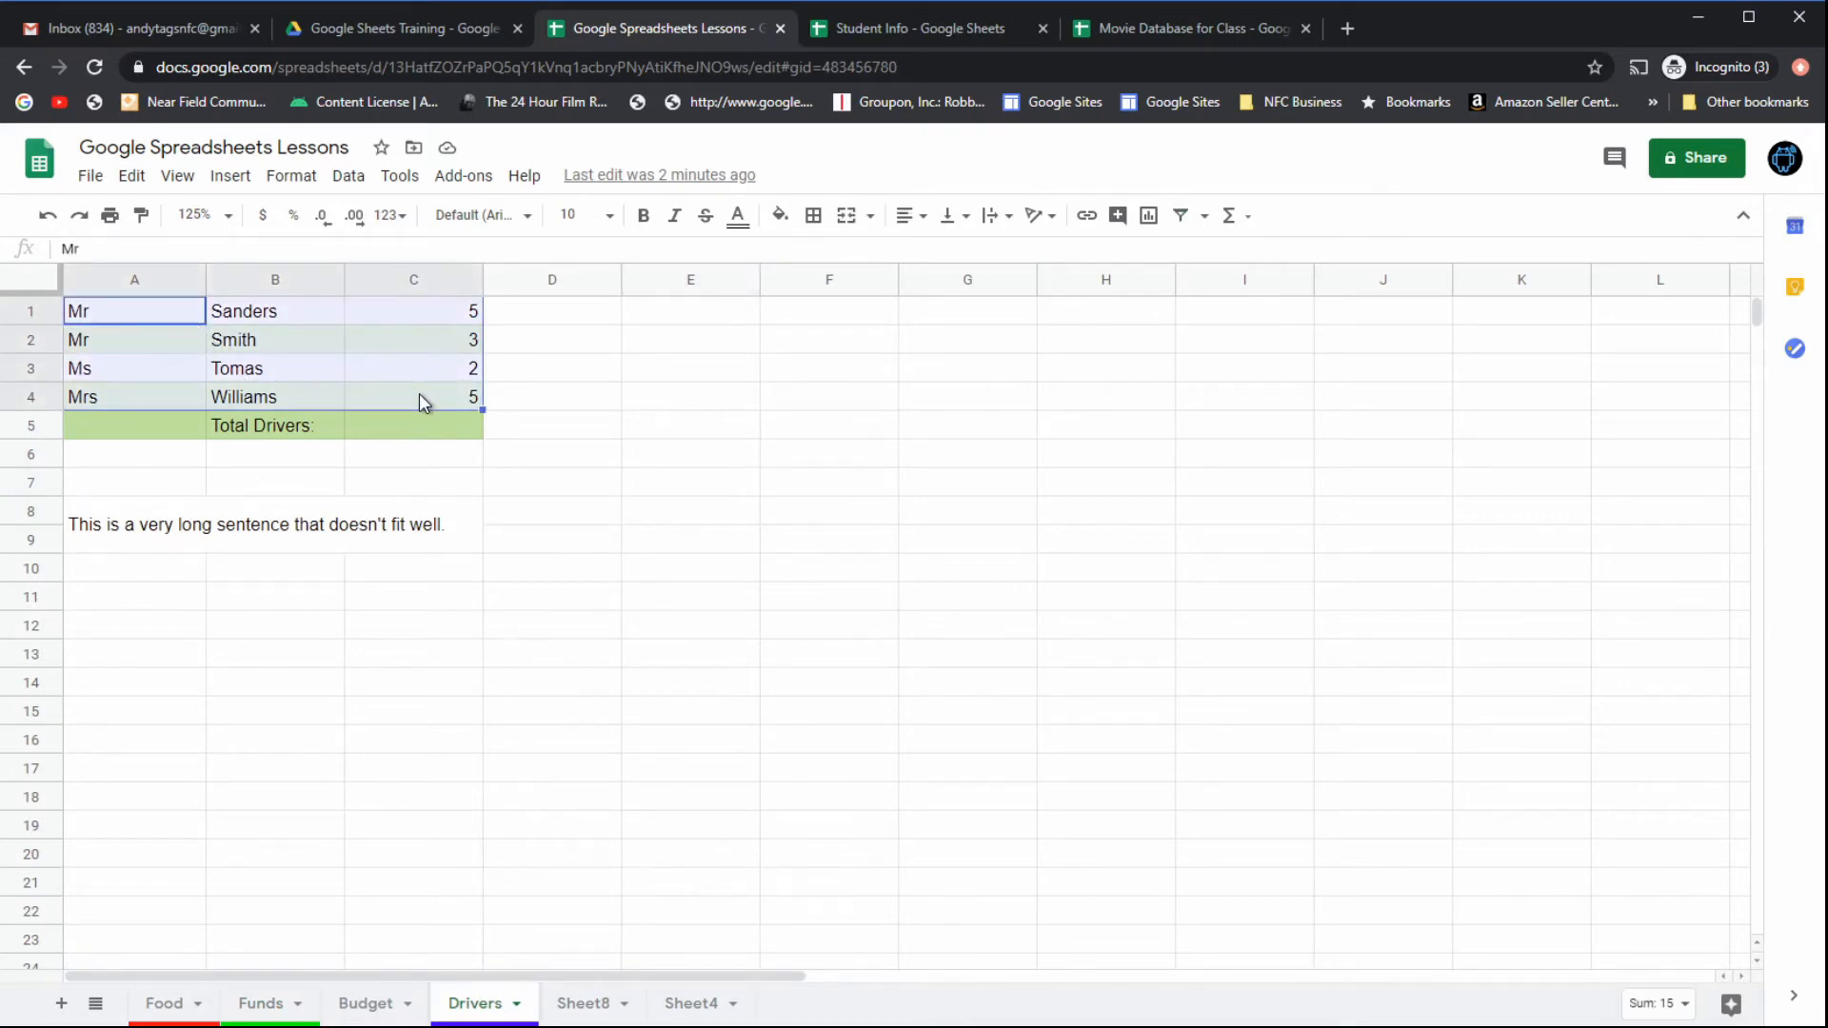
right_click(410, 355)
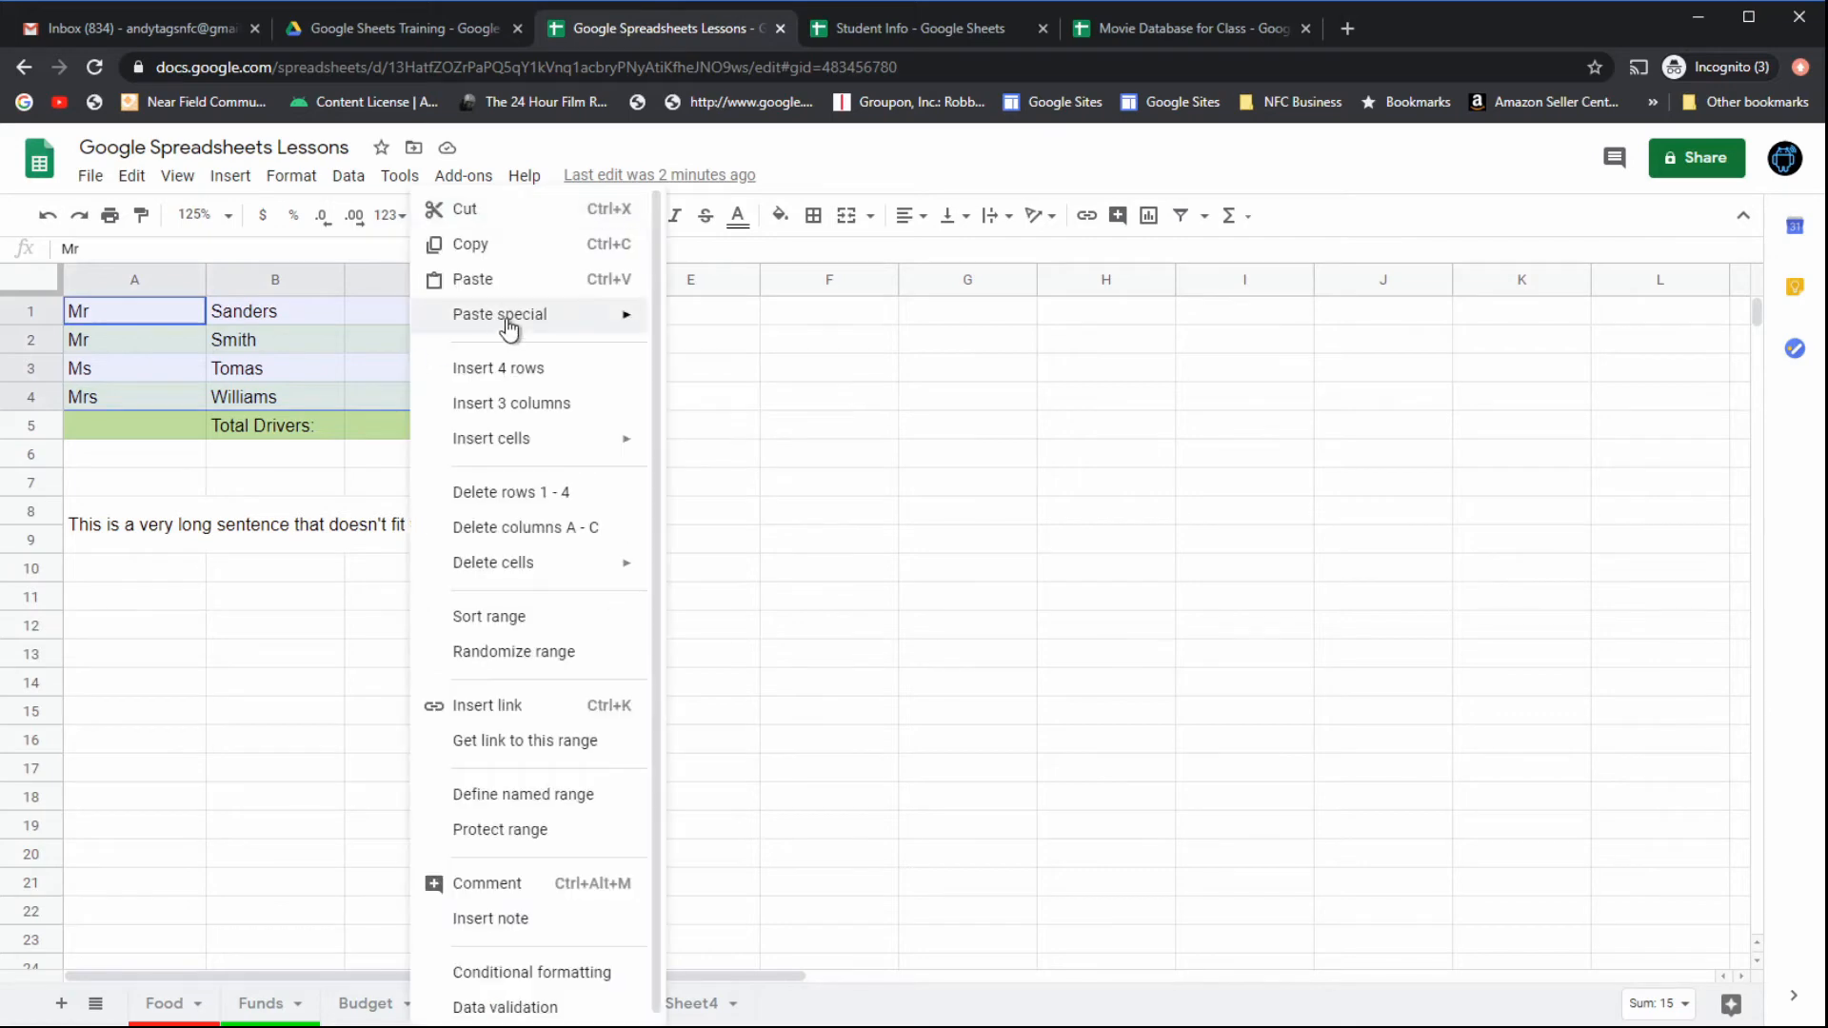
mouse_move(506, 324)
click(757, 364)
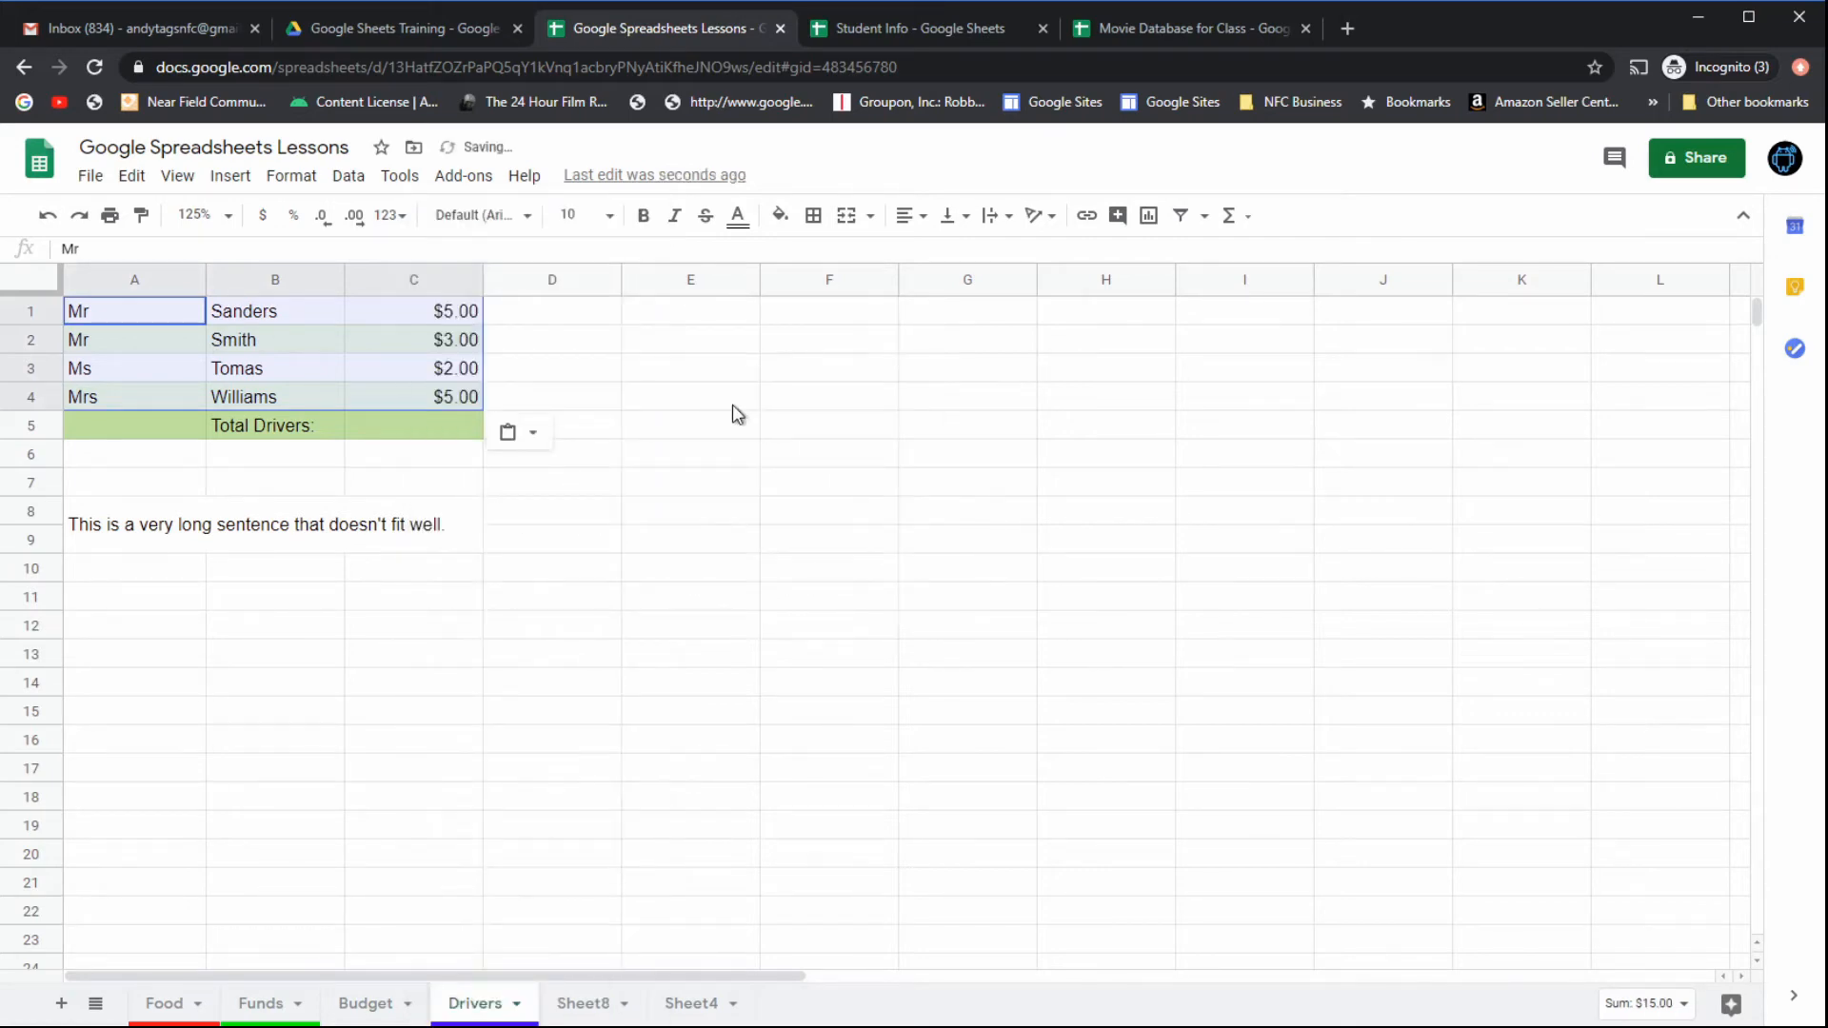
click(524, 602)
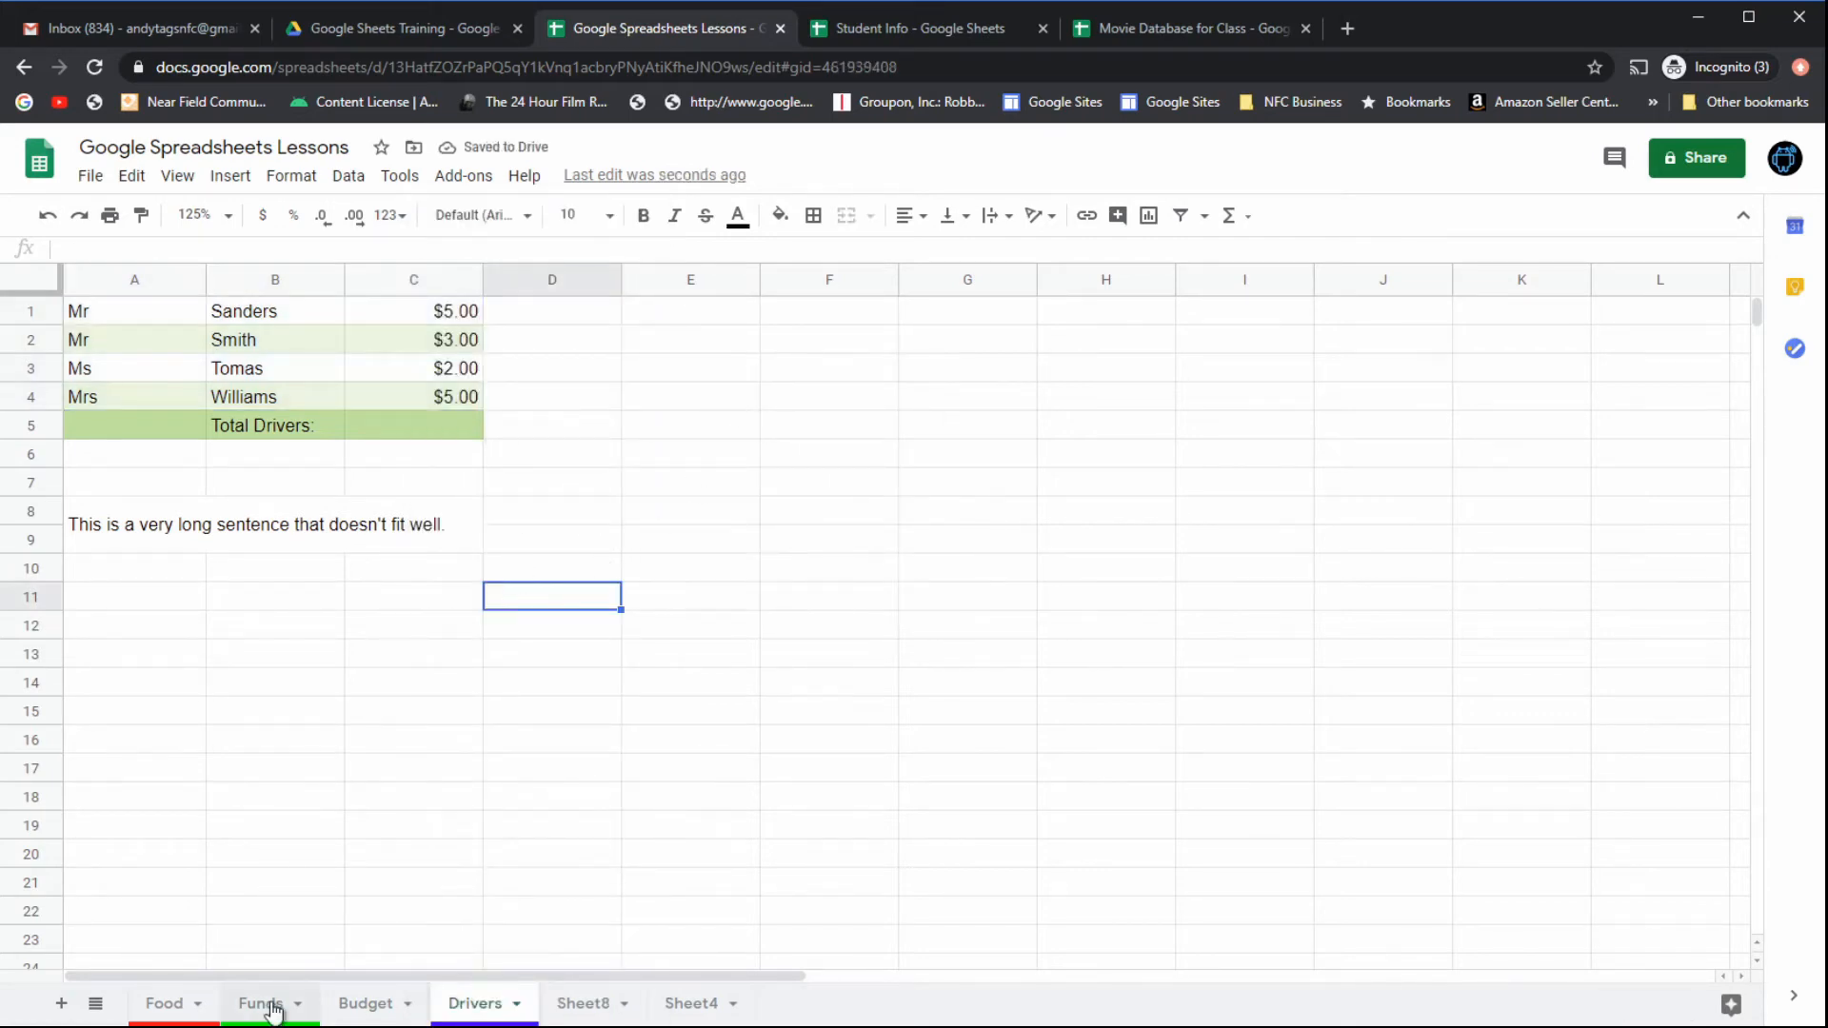
Step: Copy Funds cells A2:C5 again and reapply their format only to the Drivers sheet's cells A1:C4
click(270, 1003)
click(162, 380)
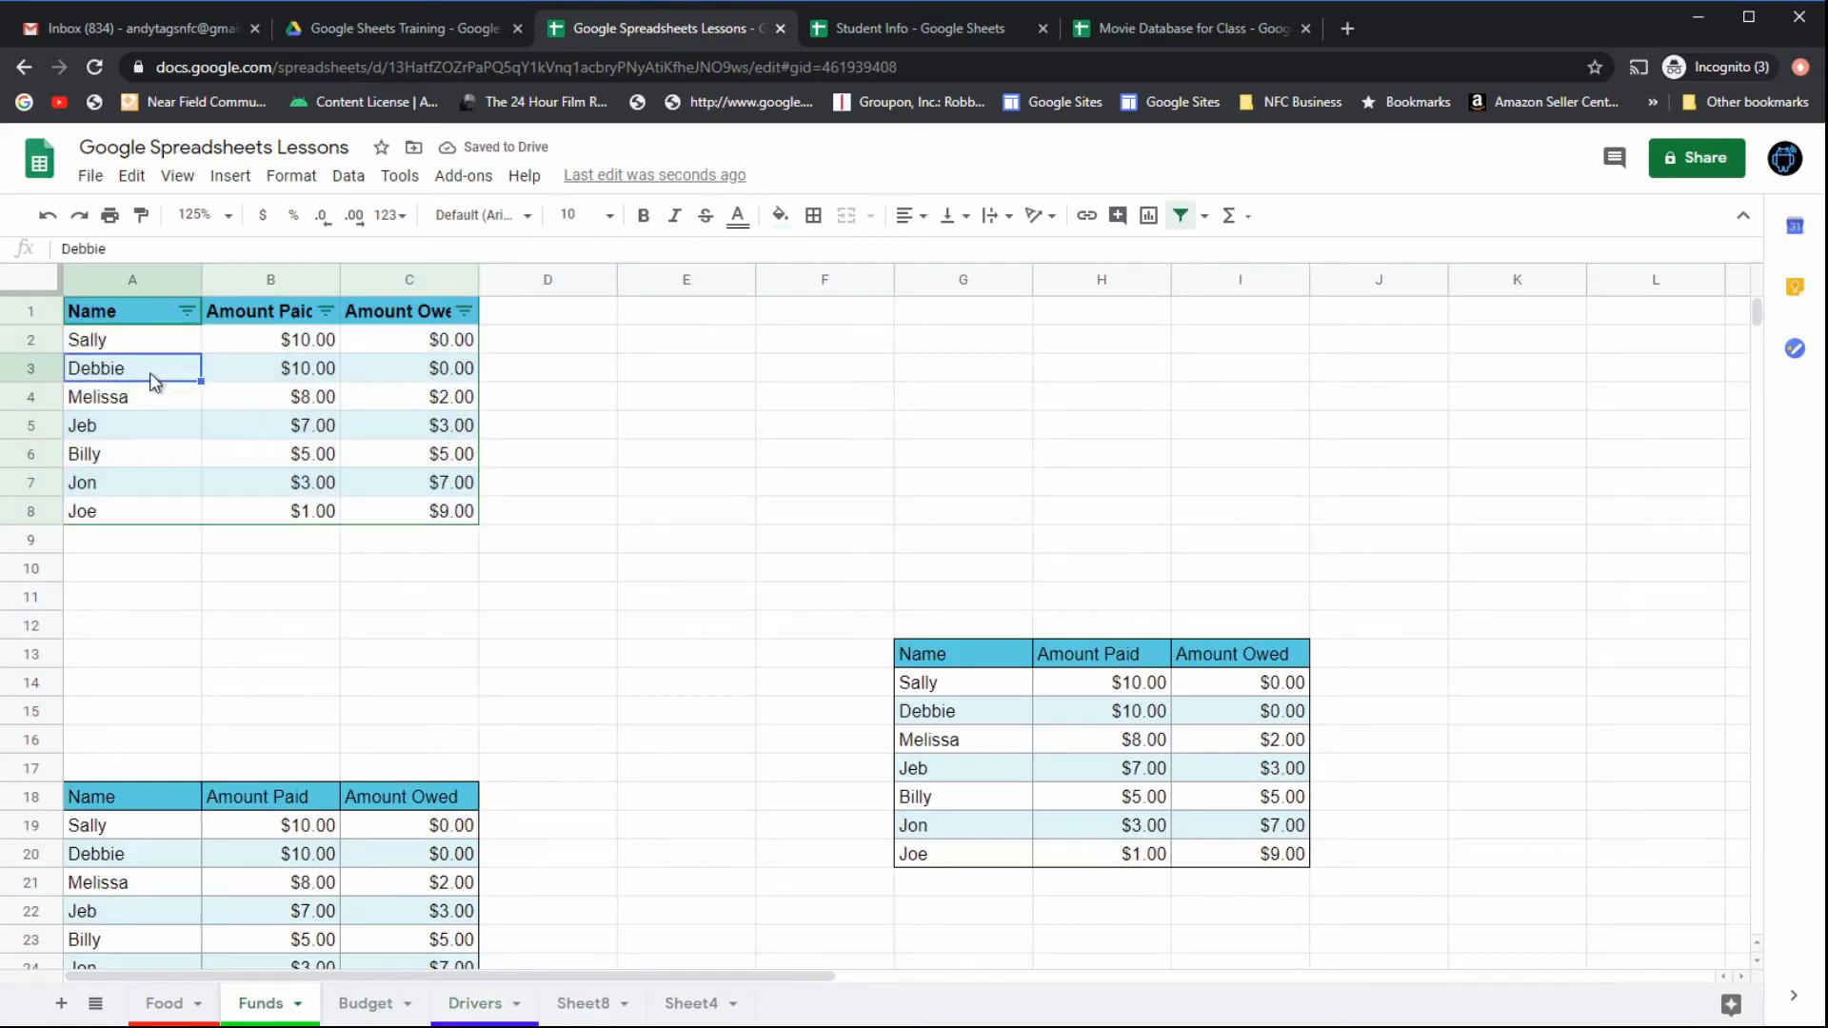
drag(156, 344, 442, 417)
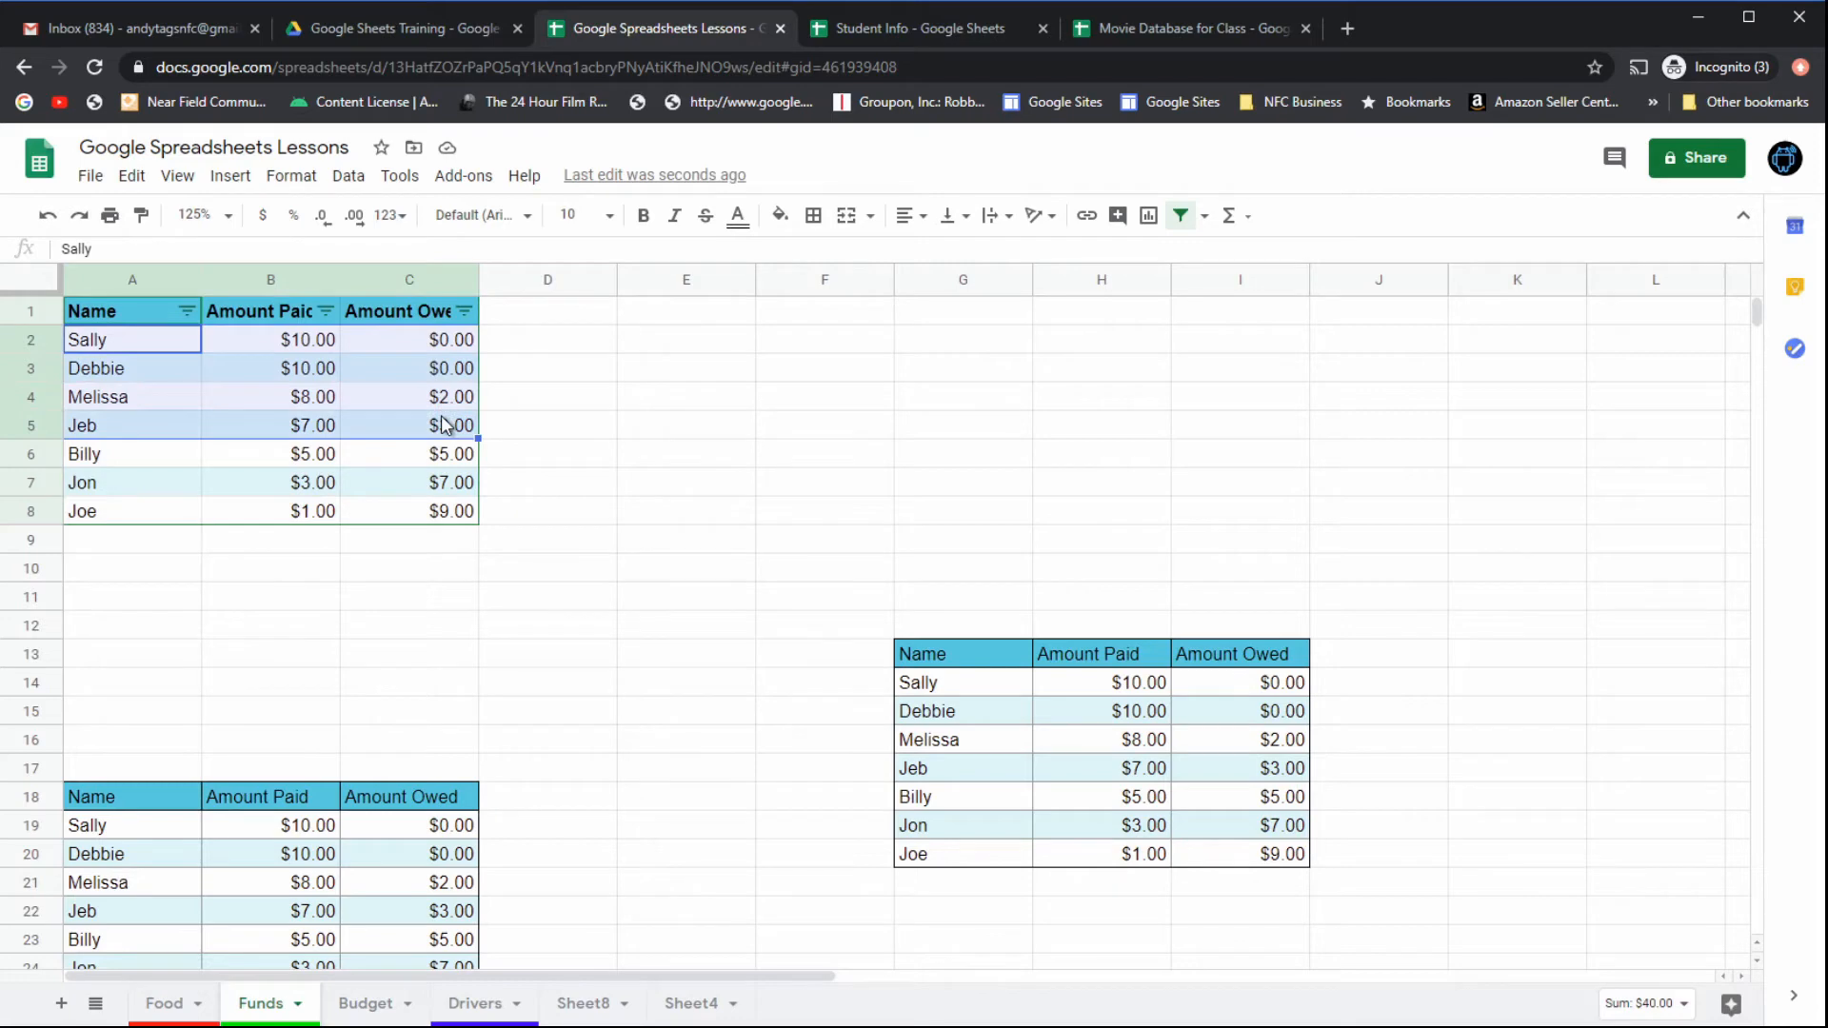
click(465, 1003)
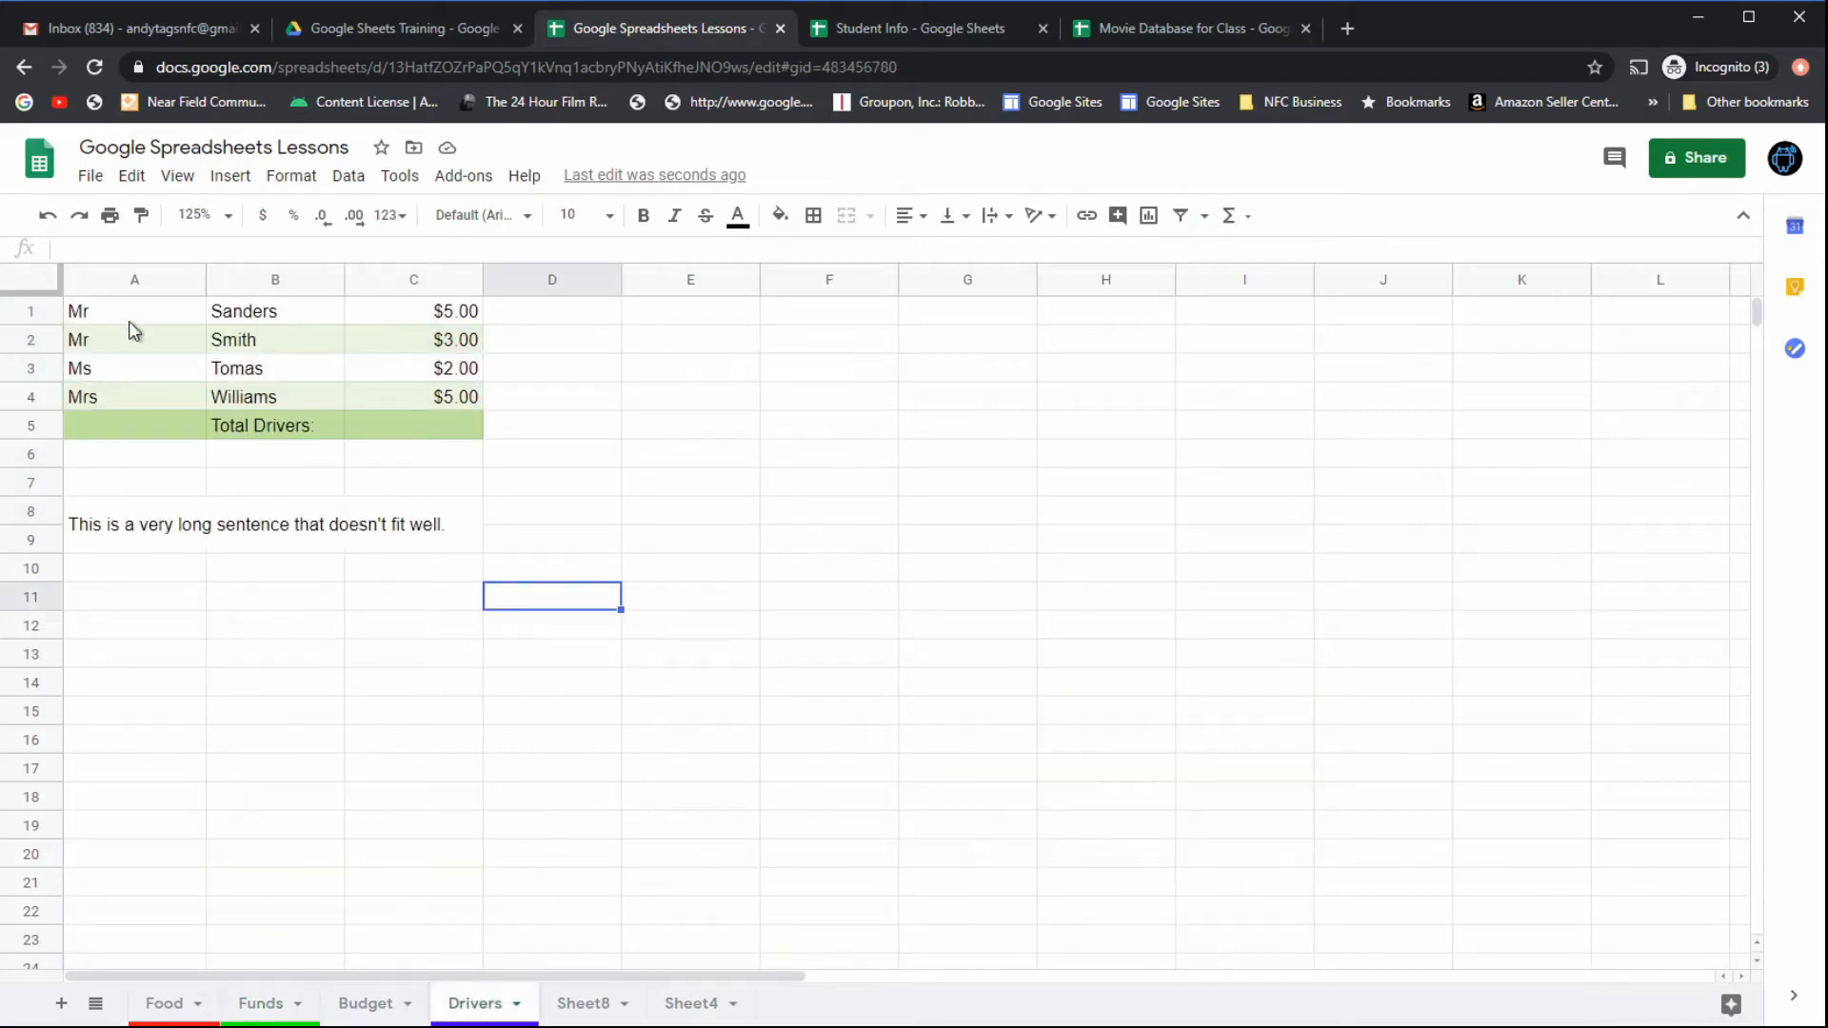
drag(133, 317, 420, 394)
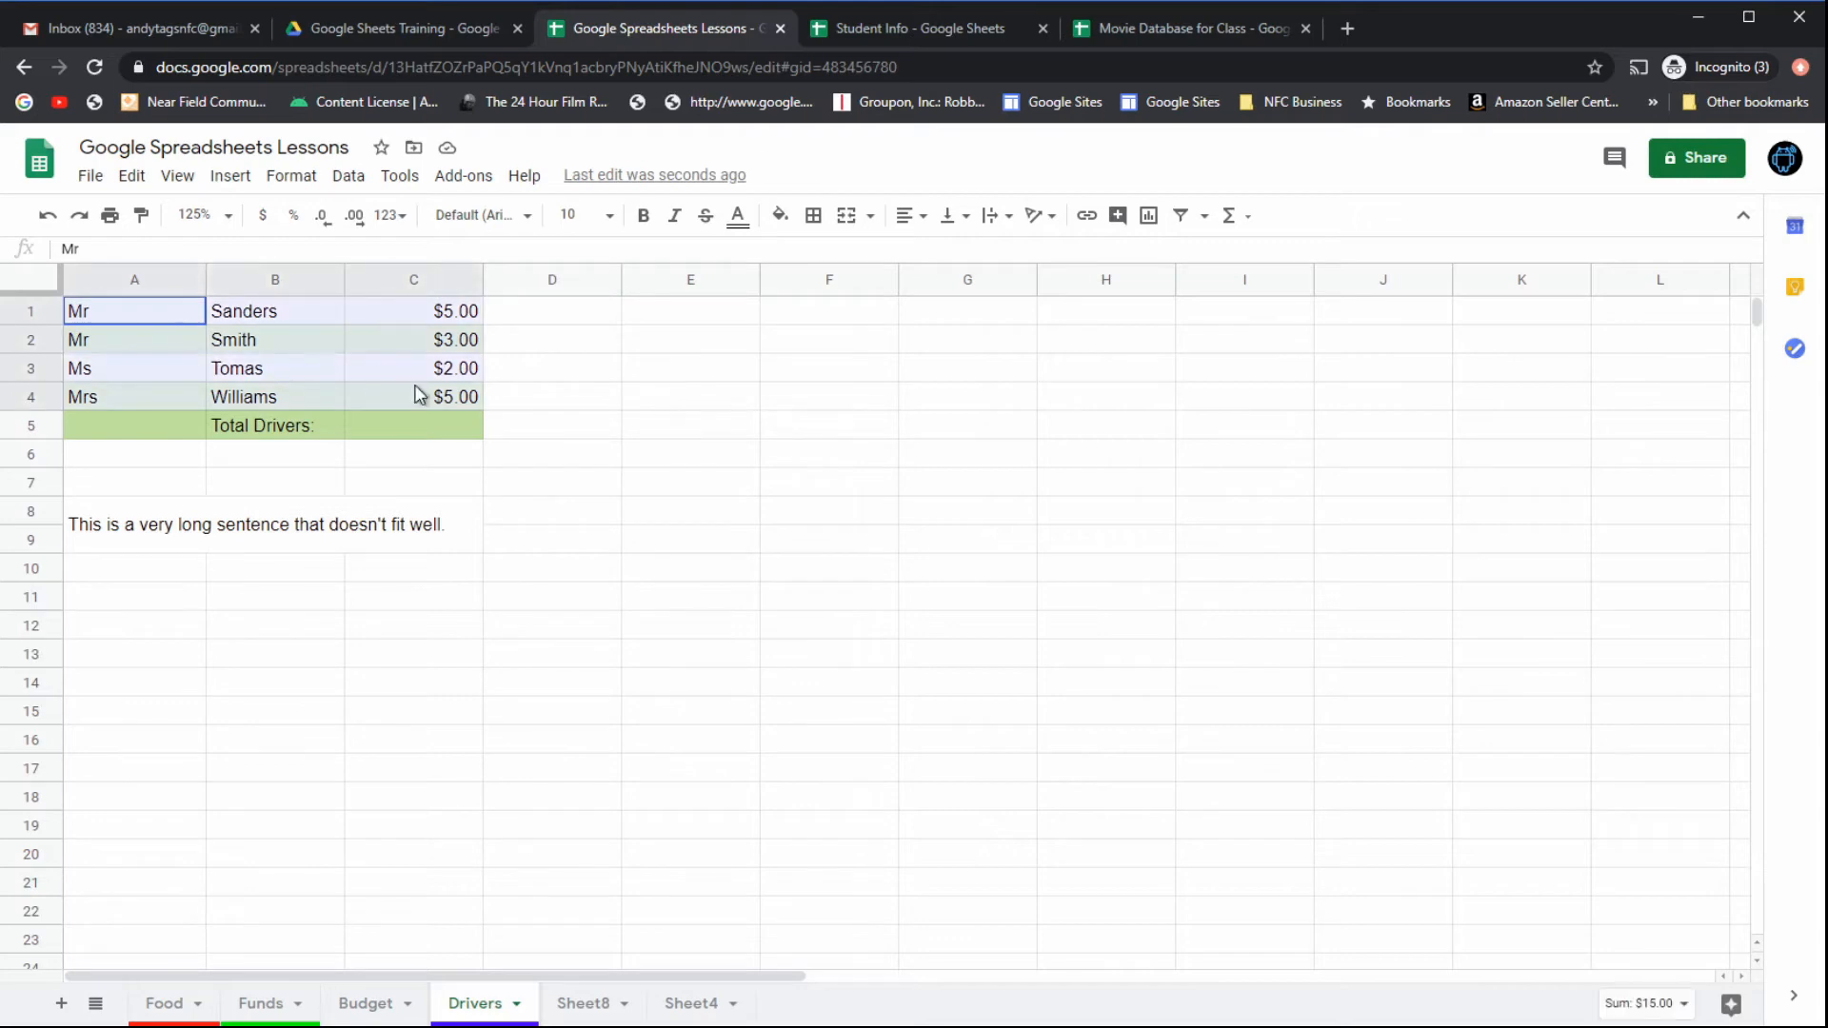
right_click(417, 373)
mouse_move(615, 324)
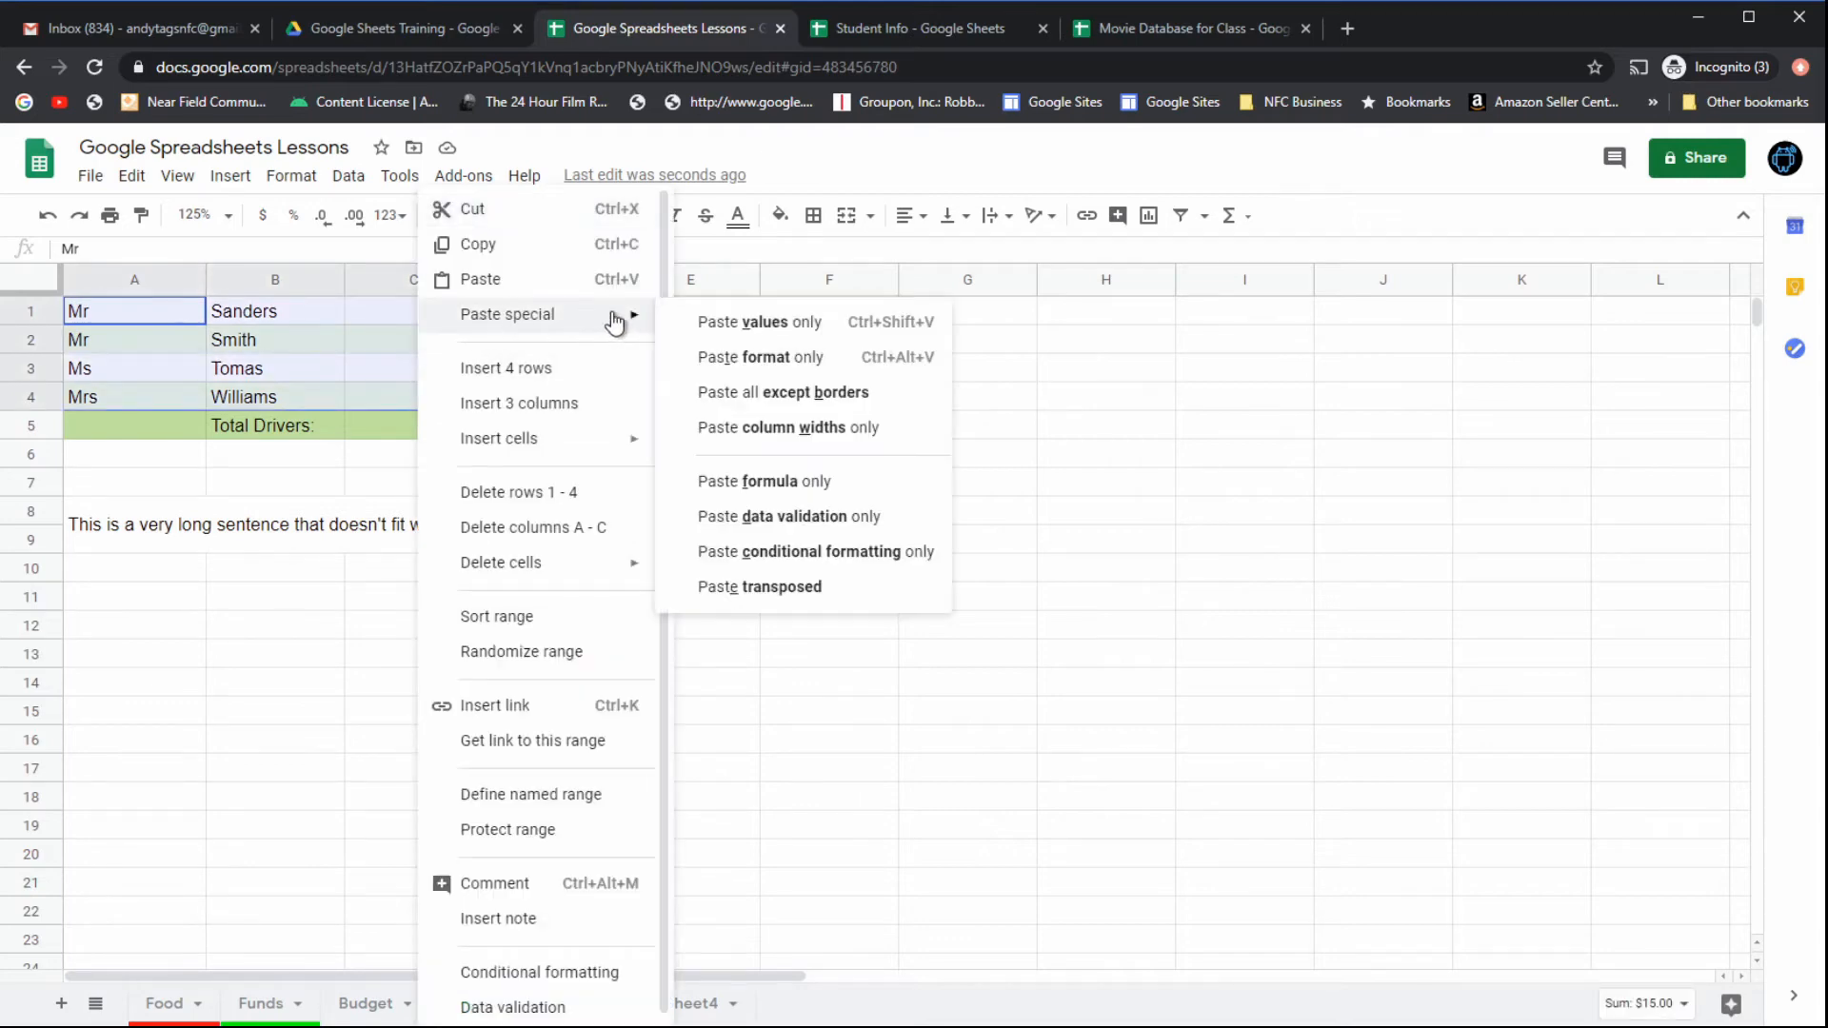
click(775, 364)
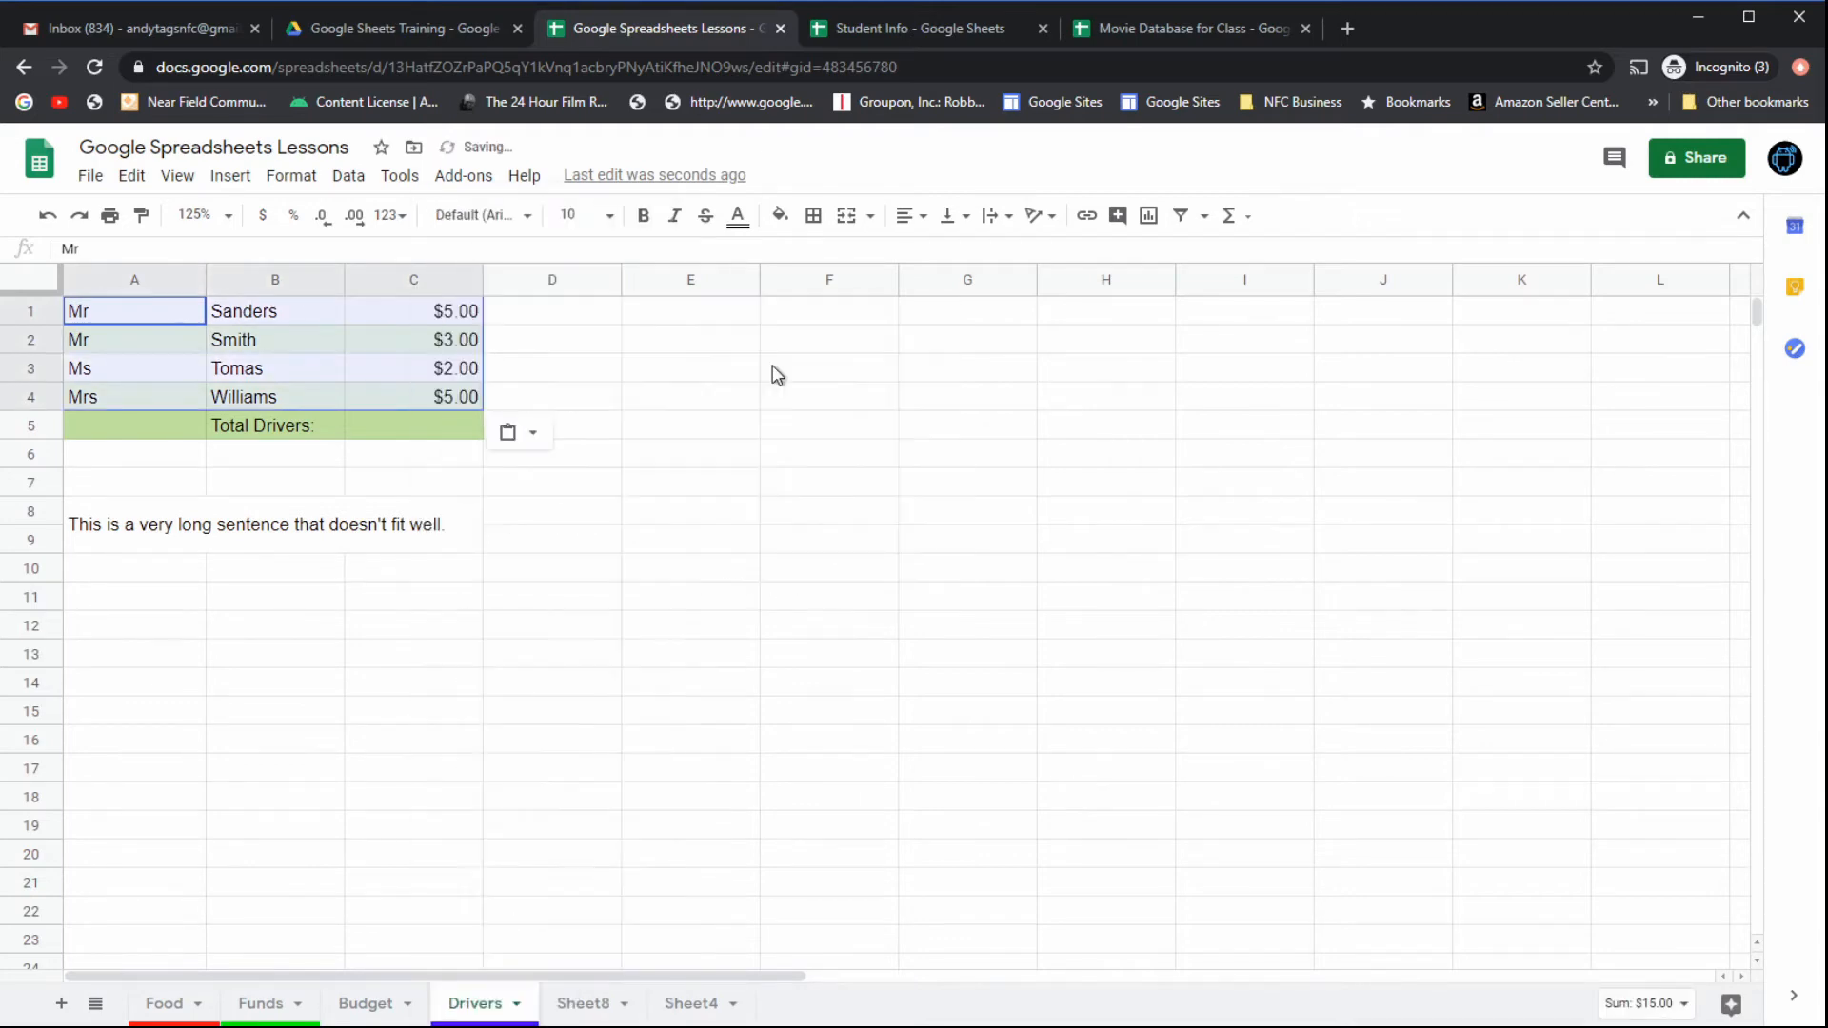
click(505, 573)
click(424, 397)
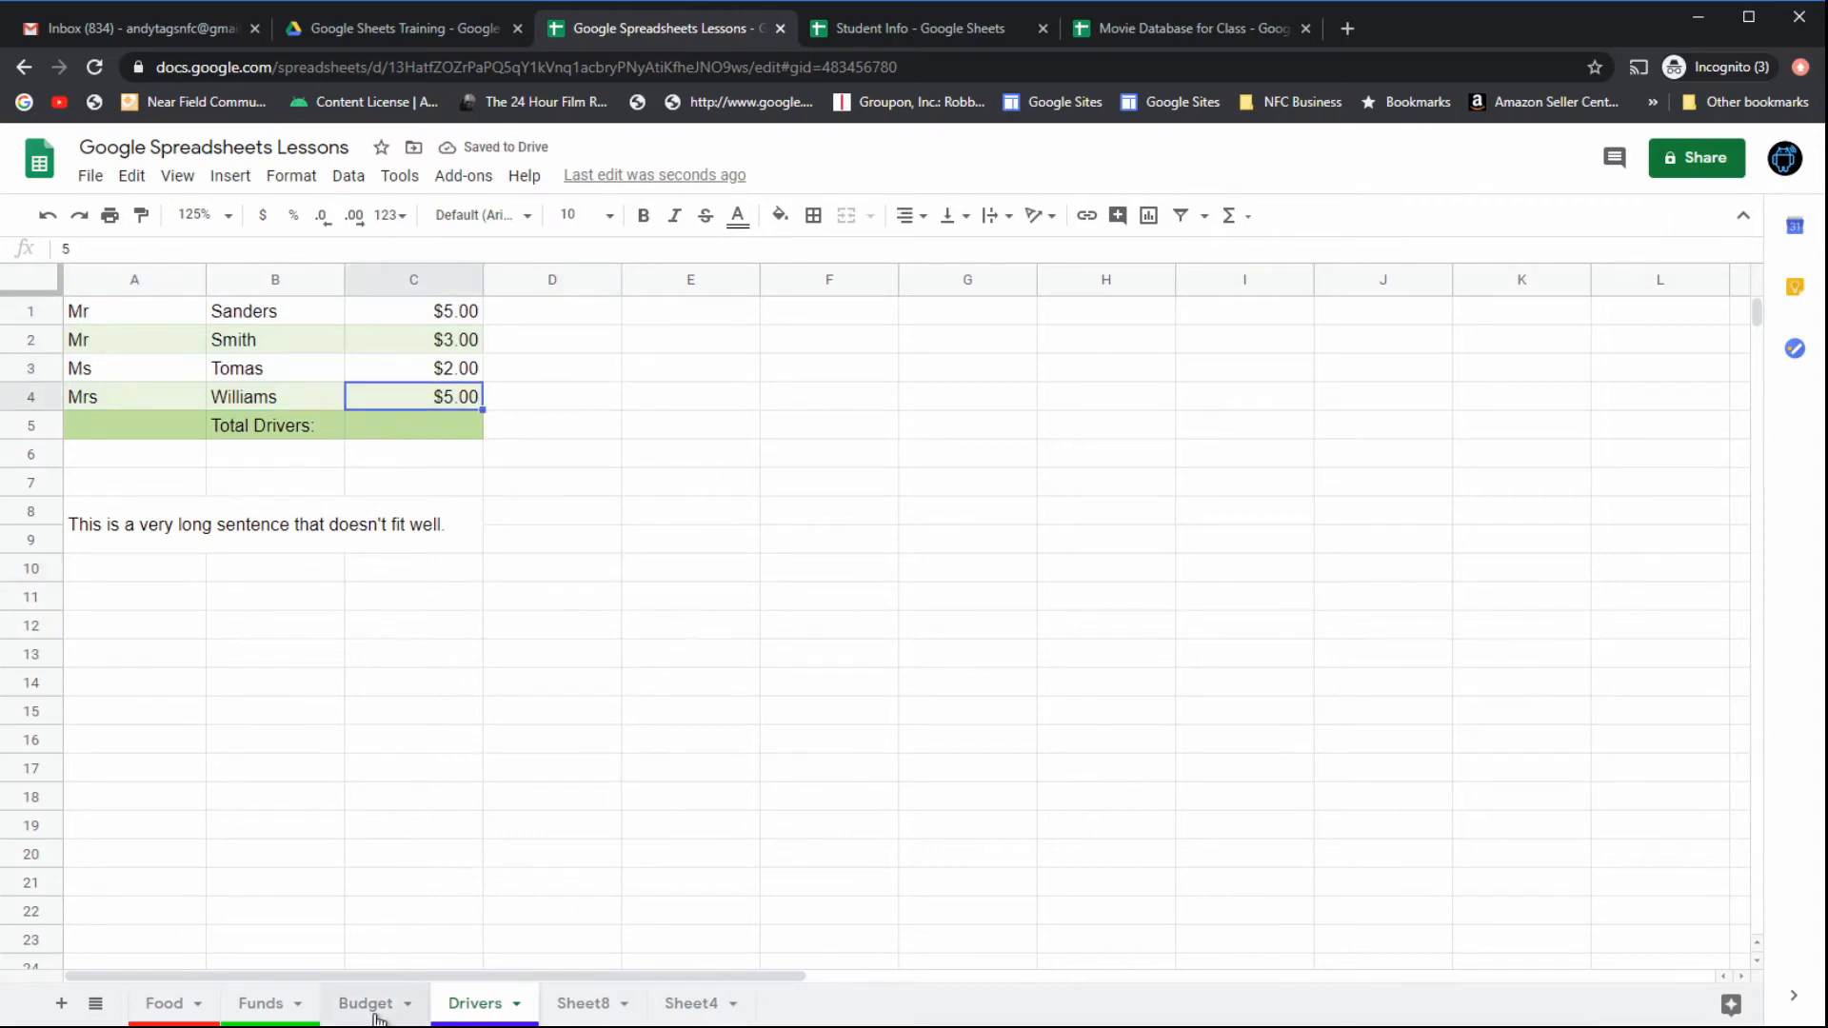
Step: Use Paint format to transfer the formatting of Funds cells A2:C5 to the Drivers sheet's range A1:C4
click(365, 1004)
click(276, 1006)
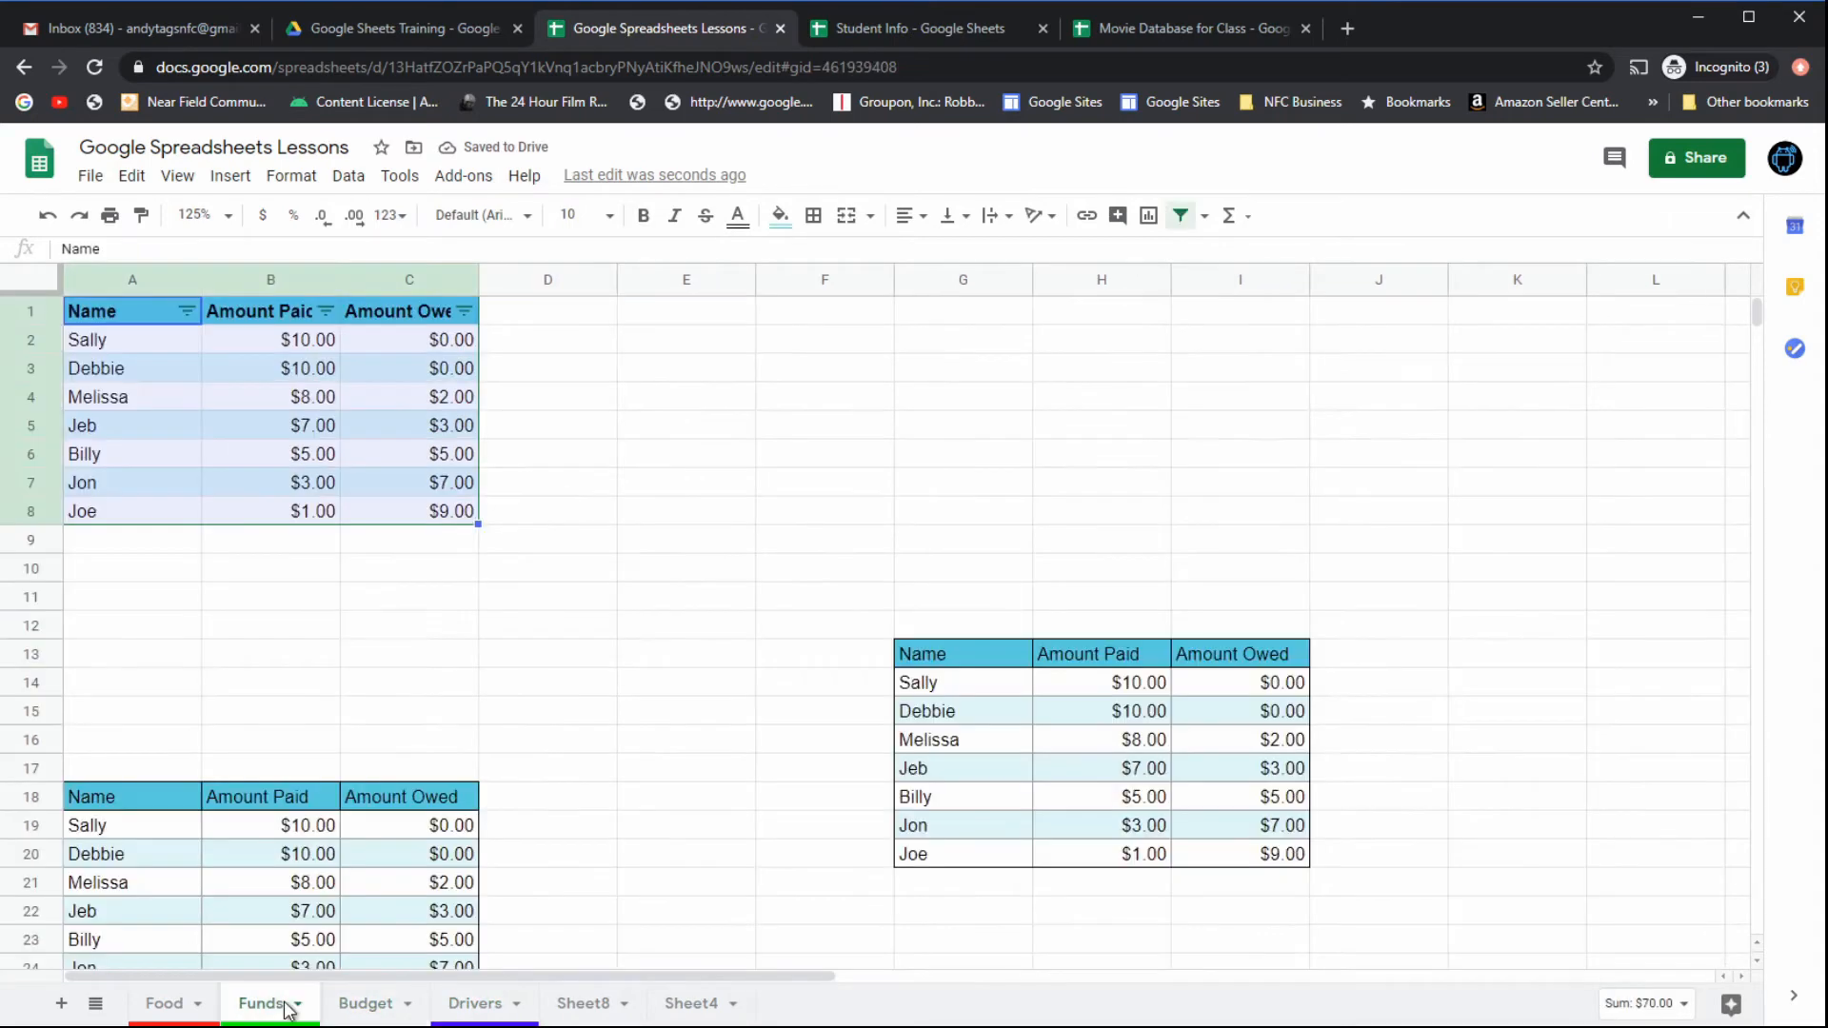
click(433, 509)
click(362, 407)
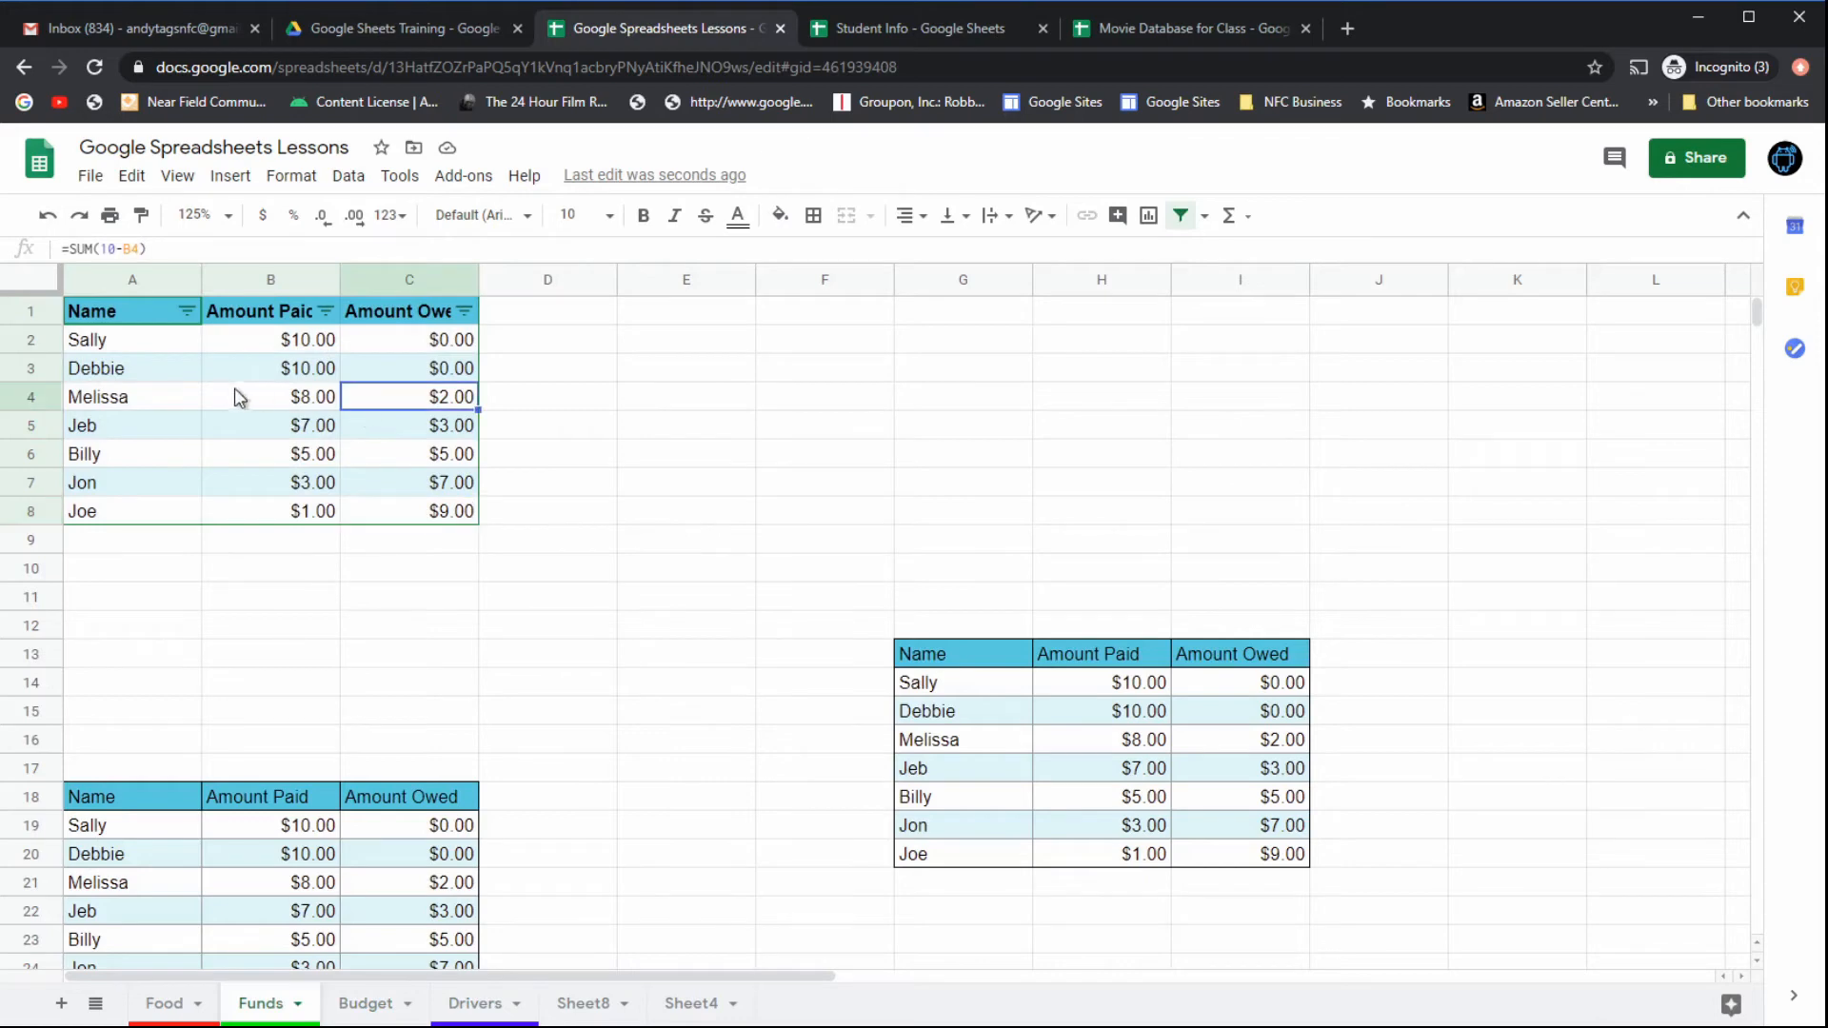
click(164, 373)
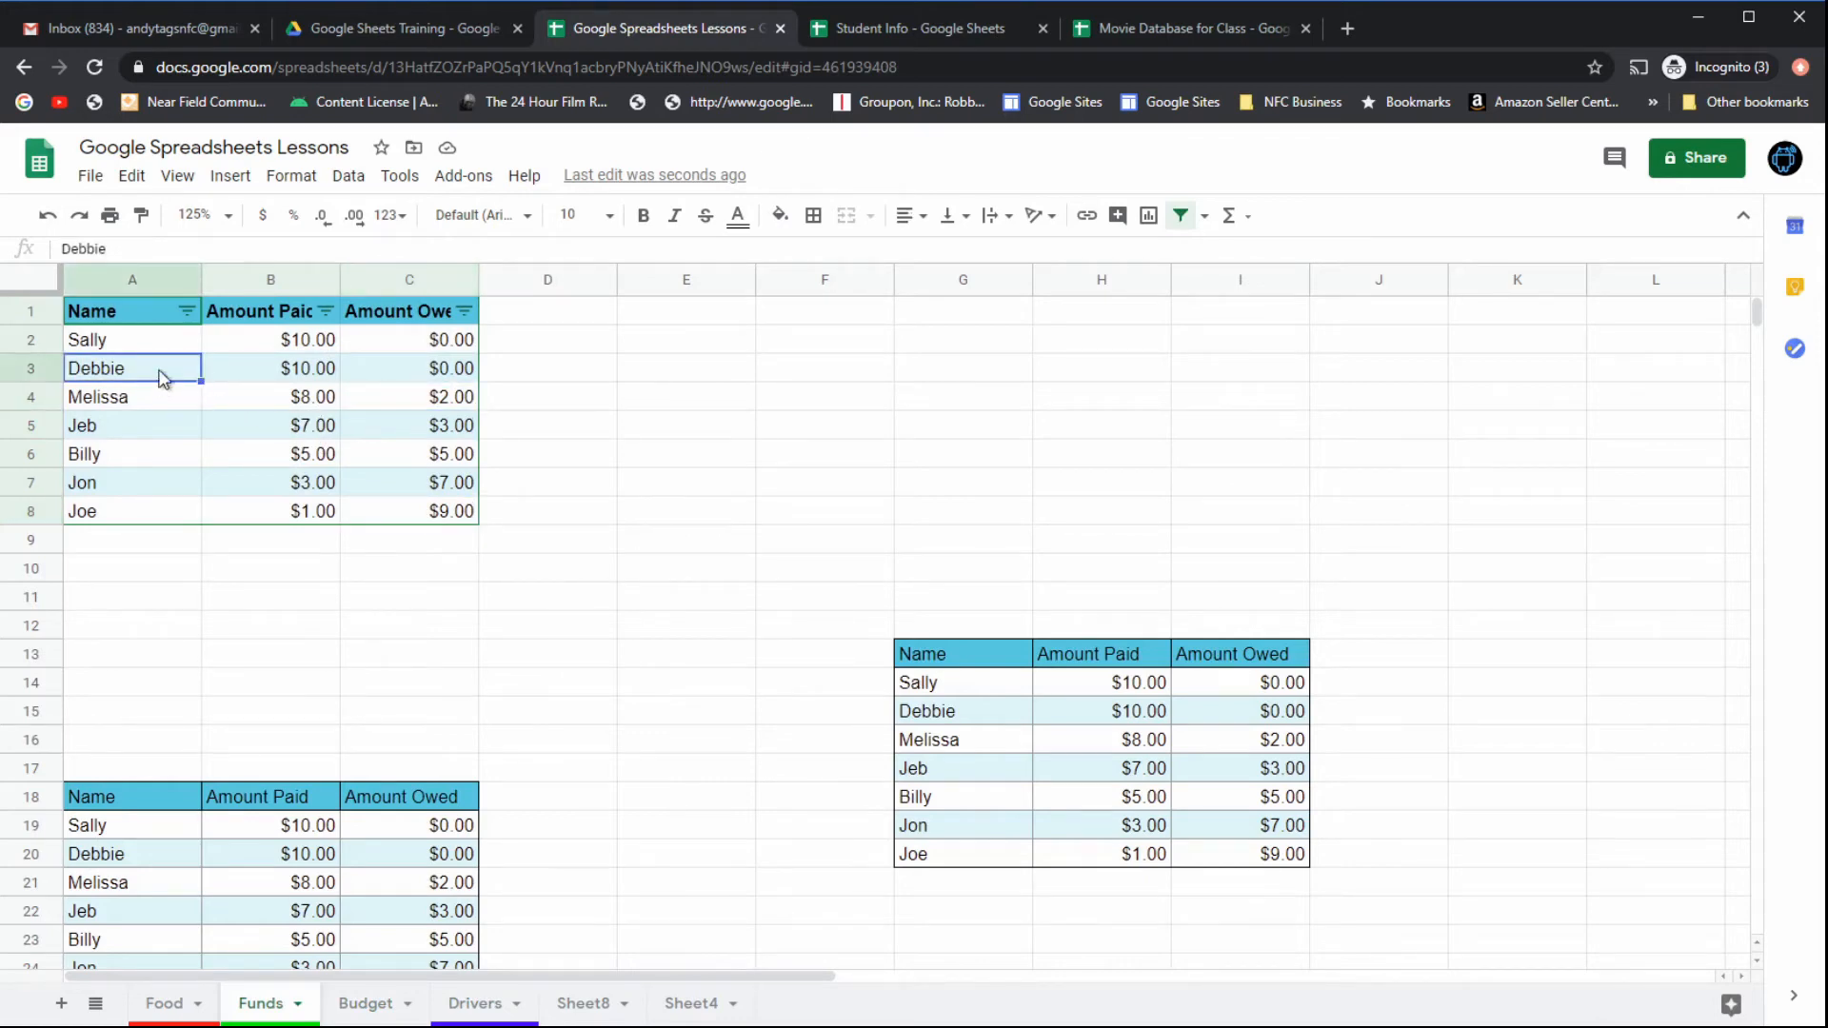
mouse_move(163, 345)
mouse_down()
mouse_move(412, 396)
mouse_move(433, 435)
mouse_up()
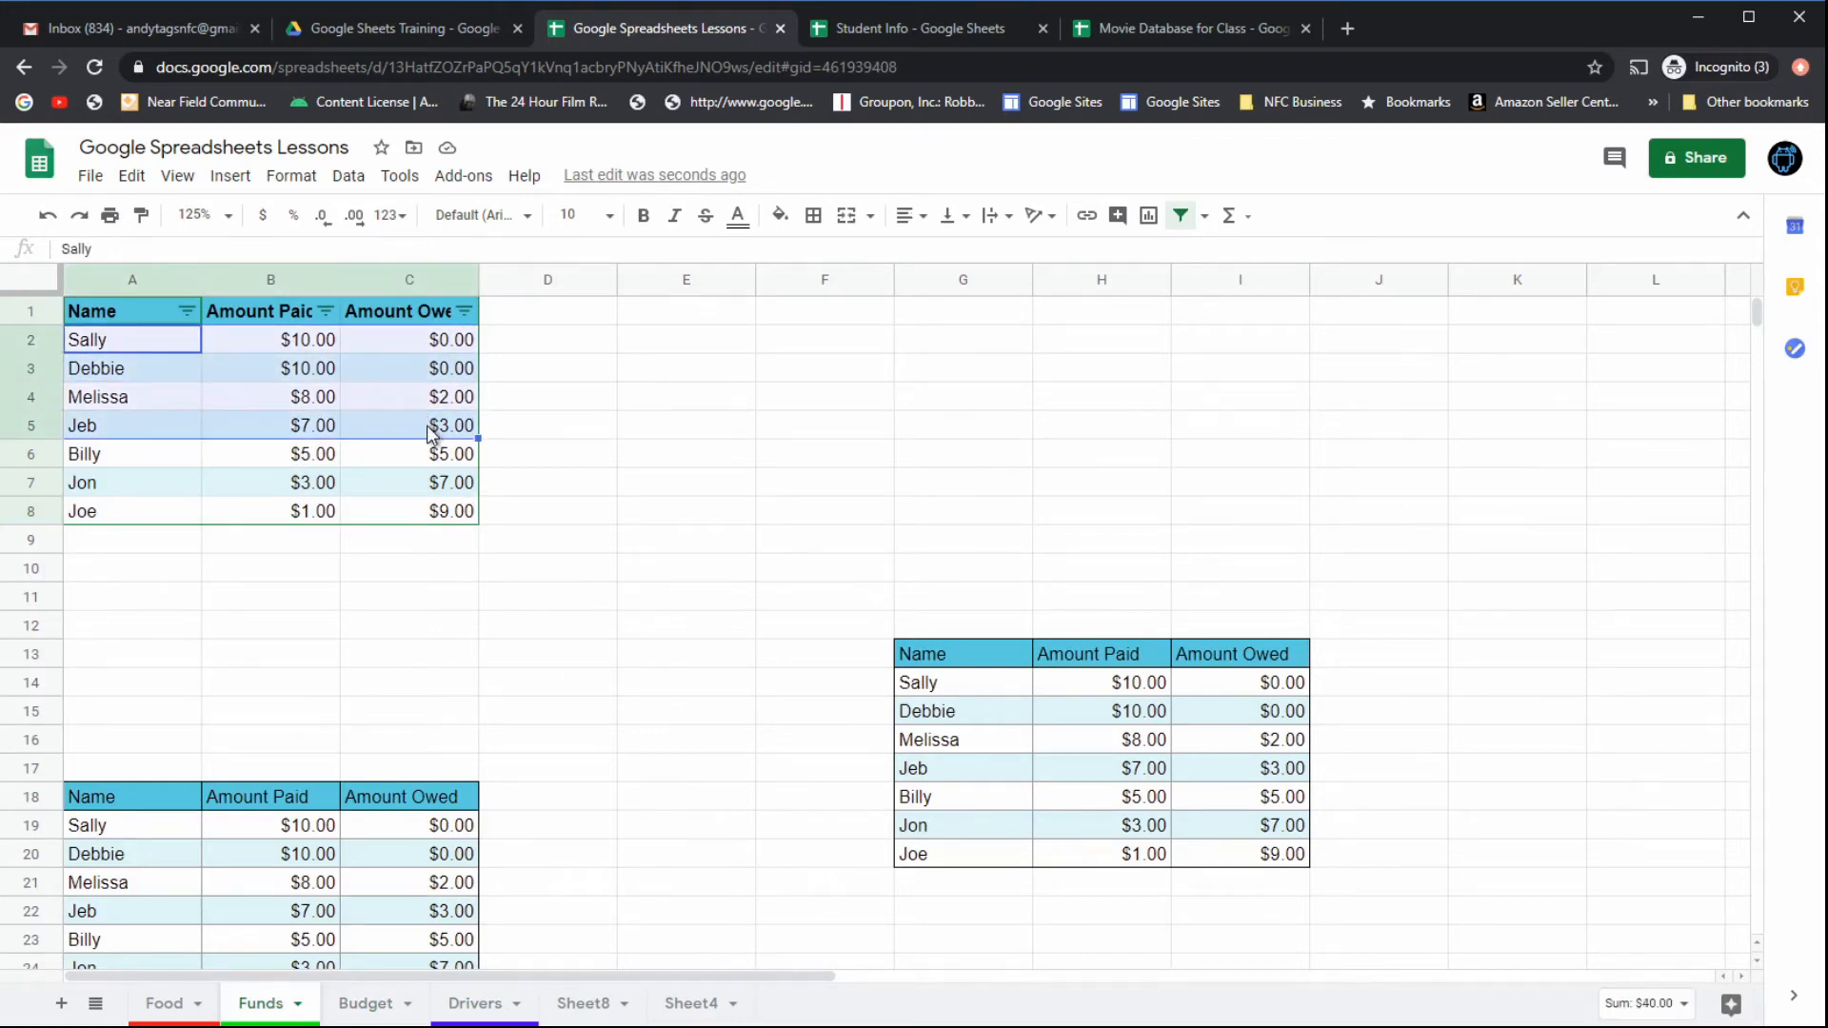
click(138, 219)
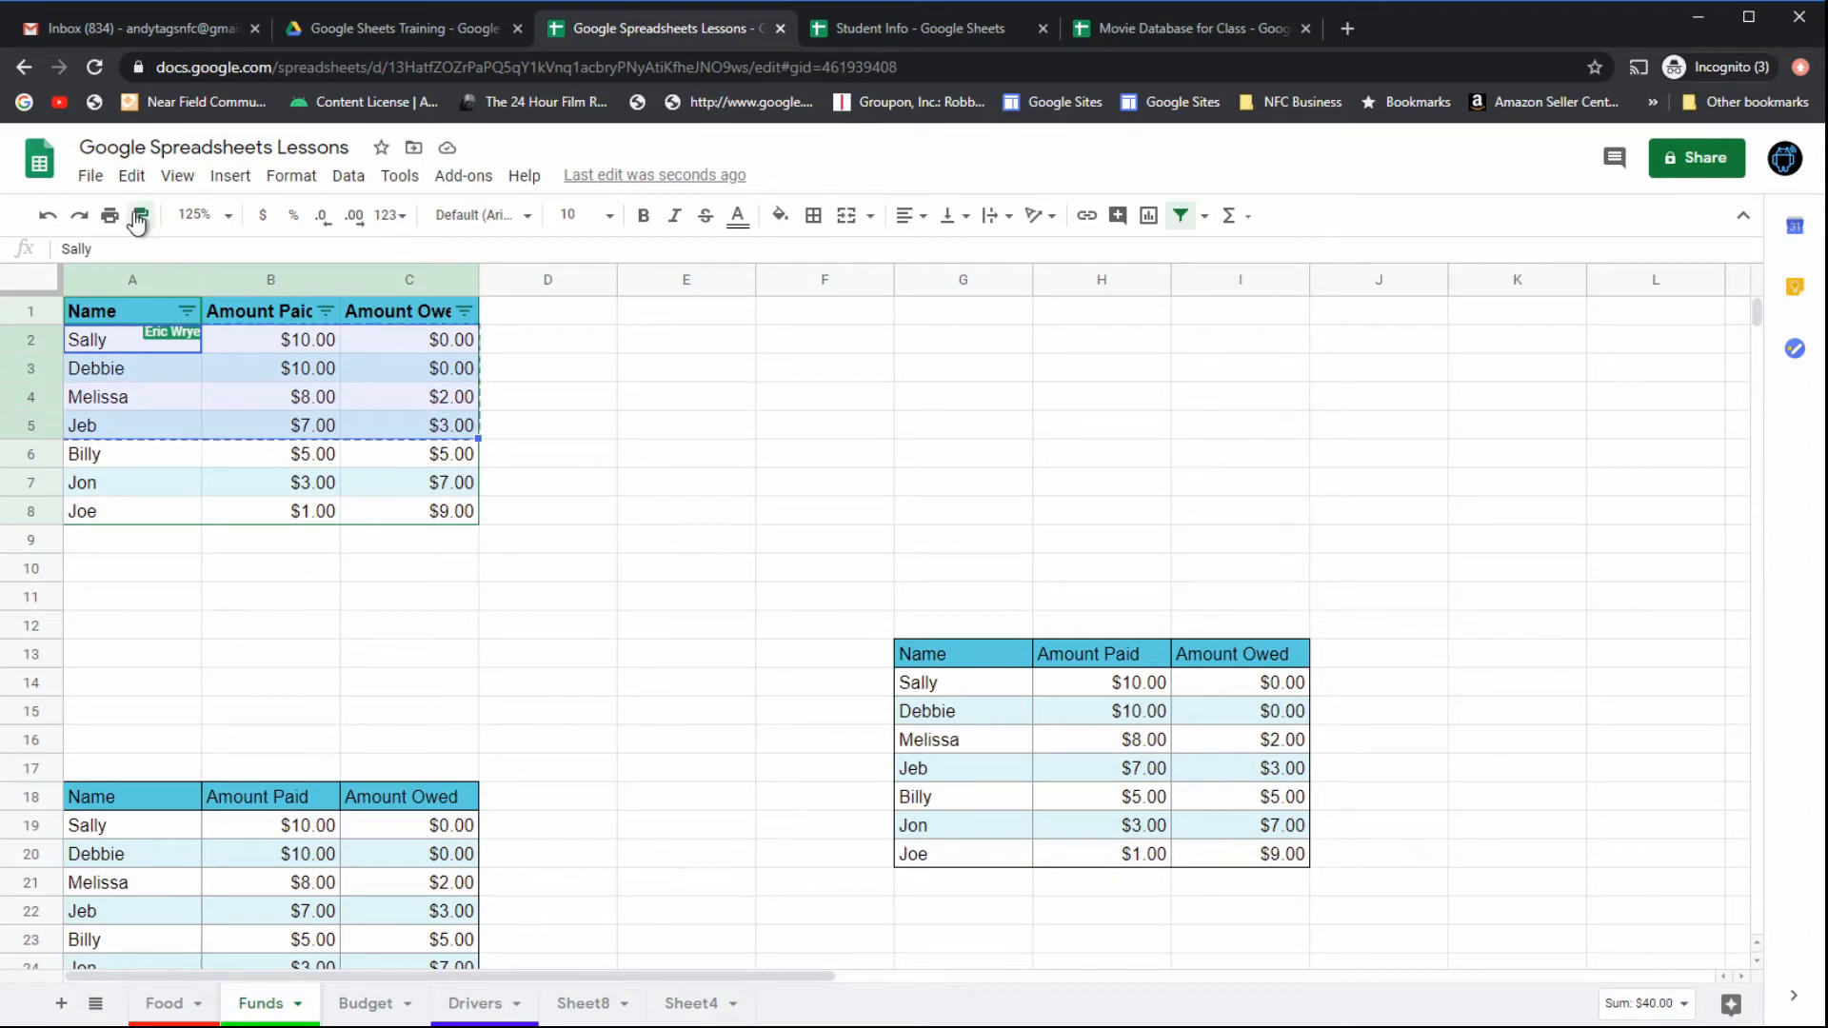
click(486, 1003)
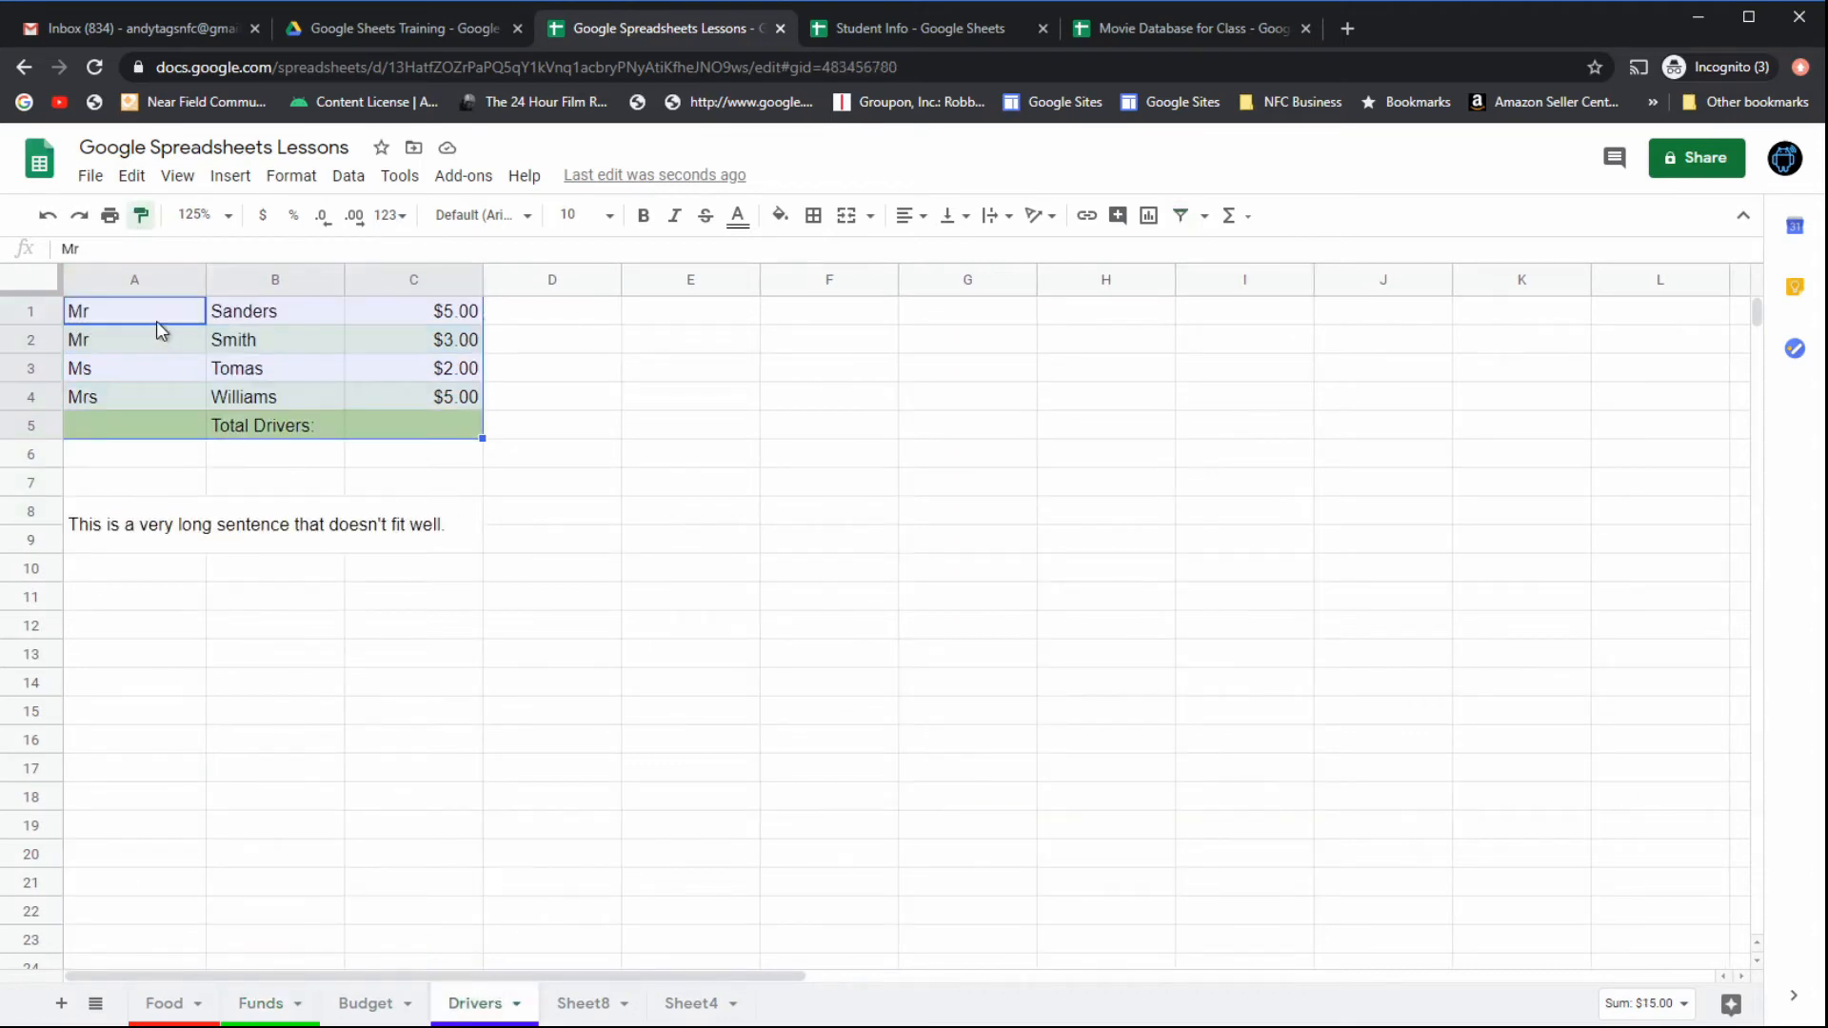
drag(156, 322, 420, 393)
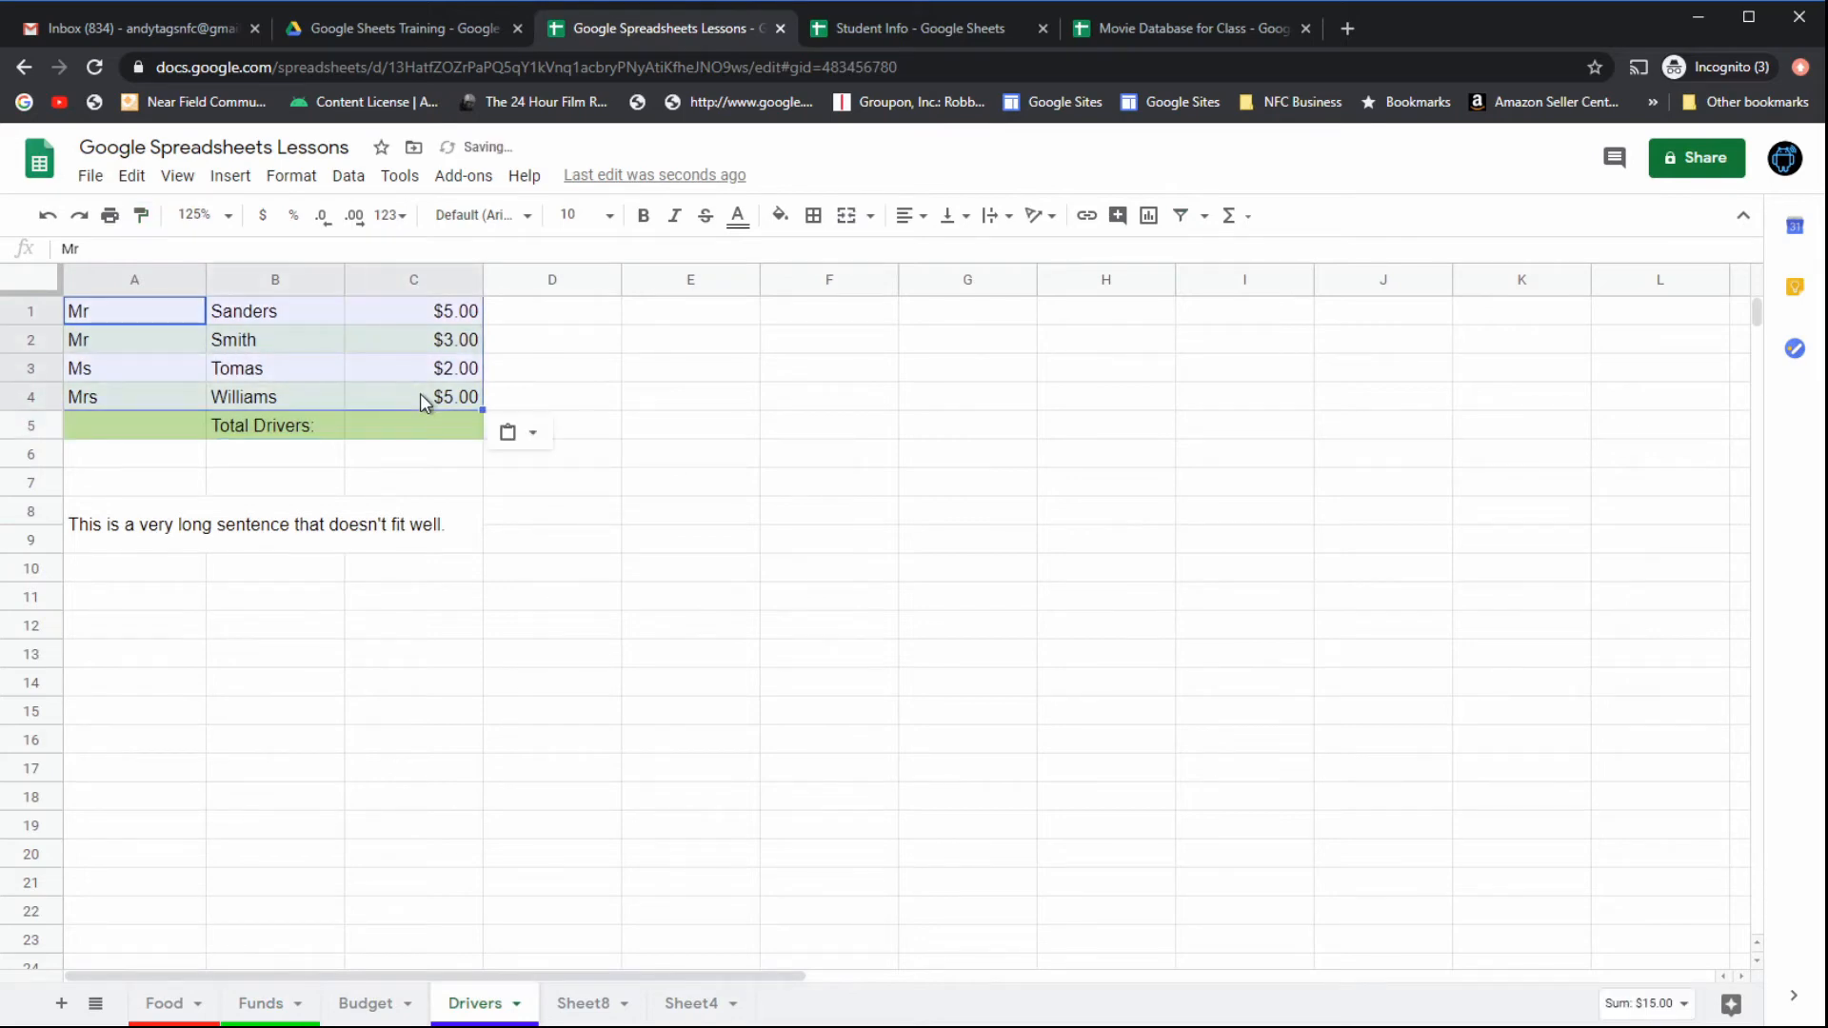
click(389, 552)
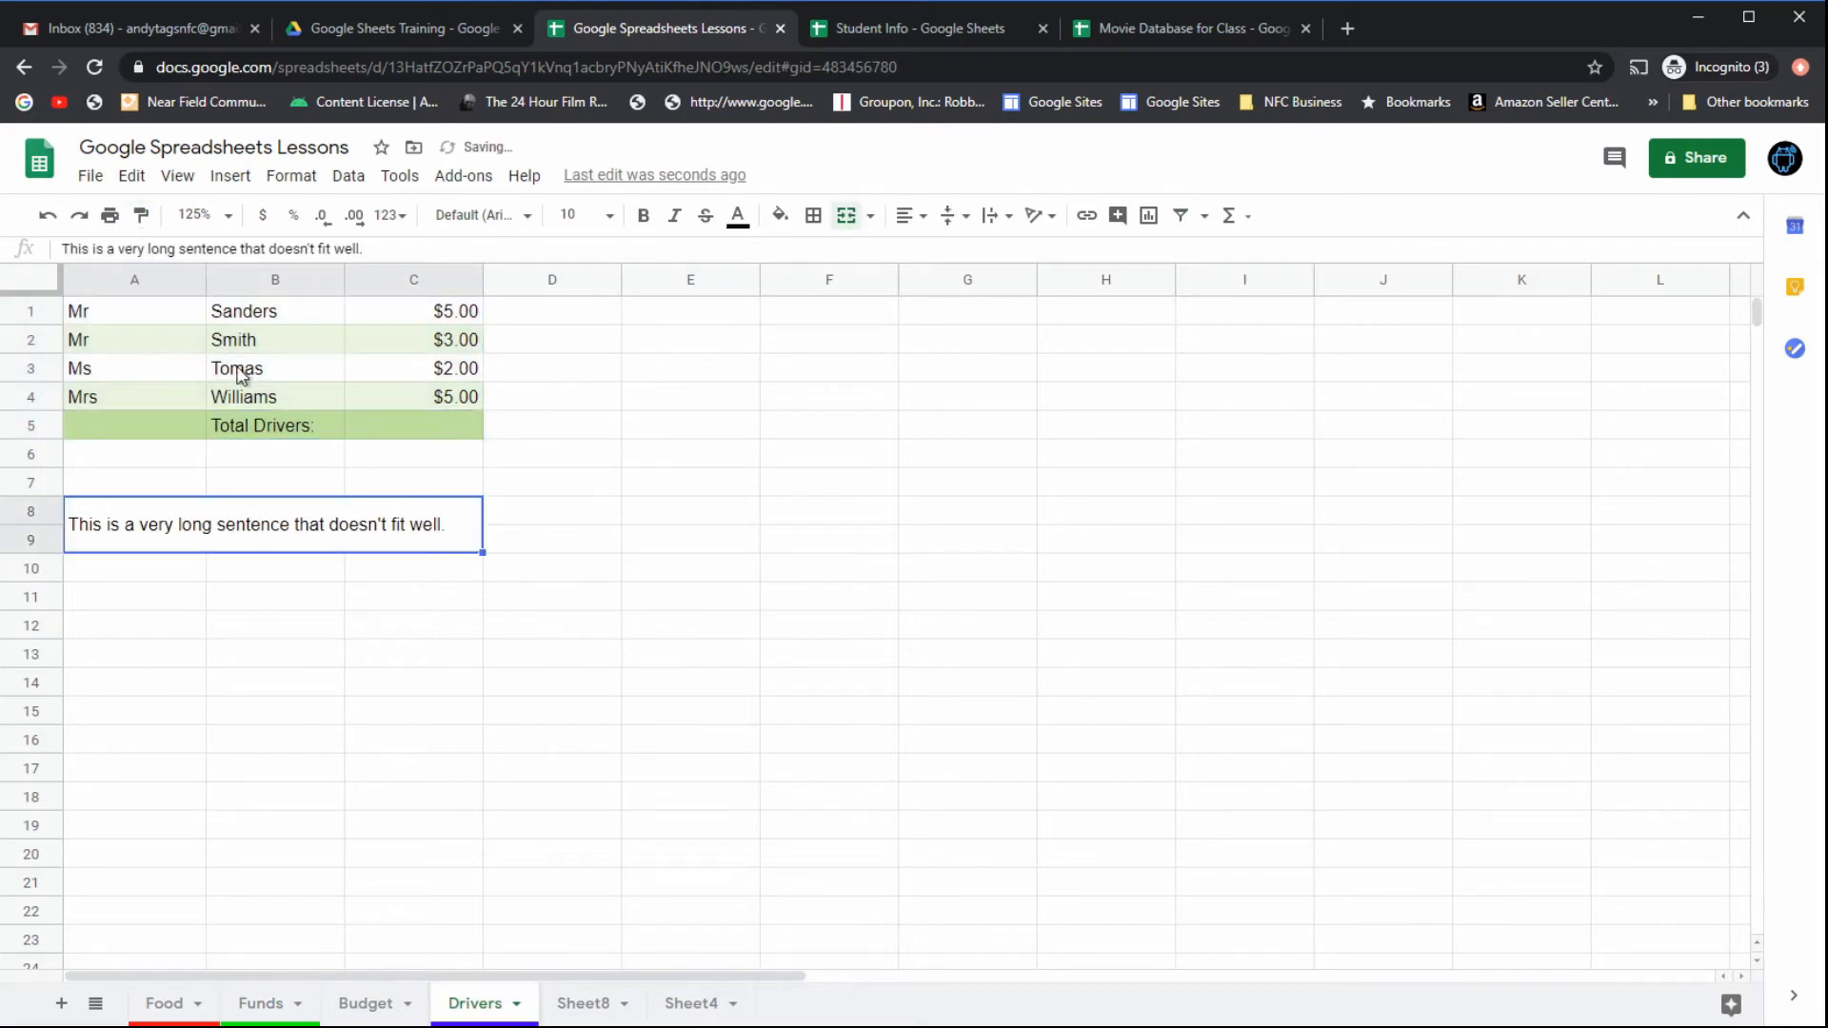
Step: Check the painted cells on the Drivers sheet against the table formatting on the Budget and Funds sheets
click(404, 369)
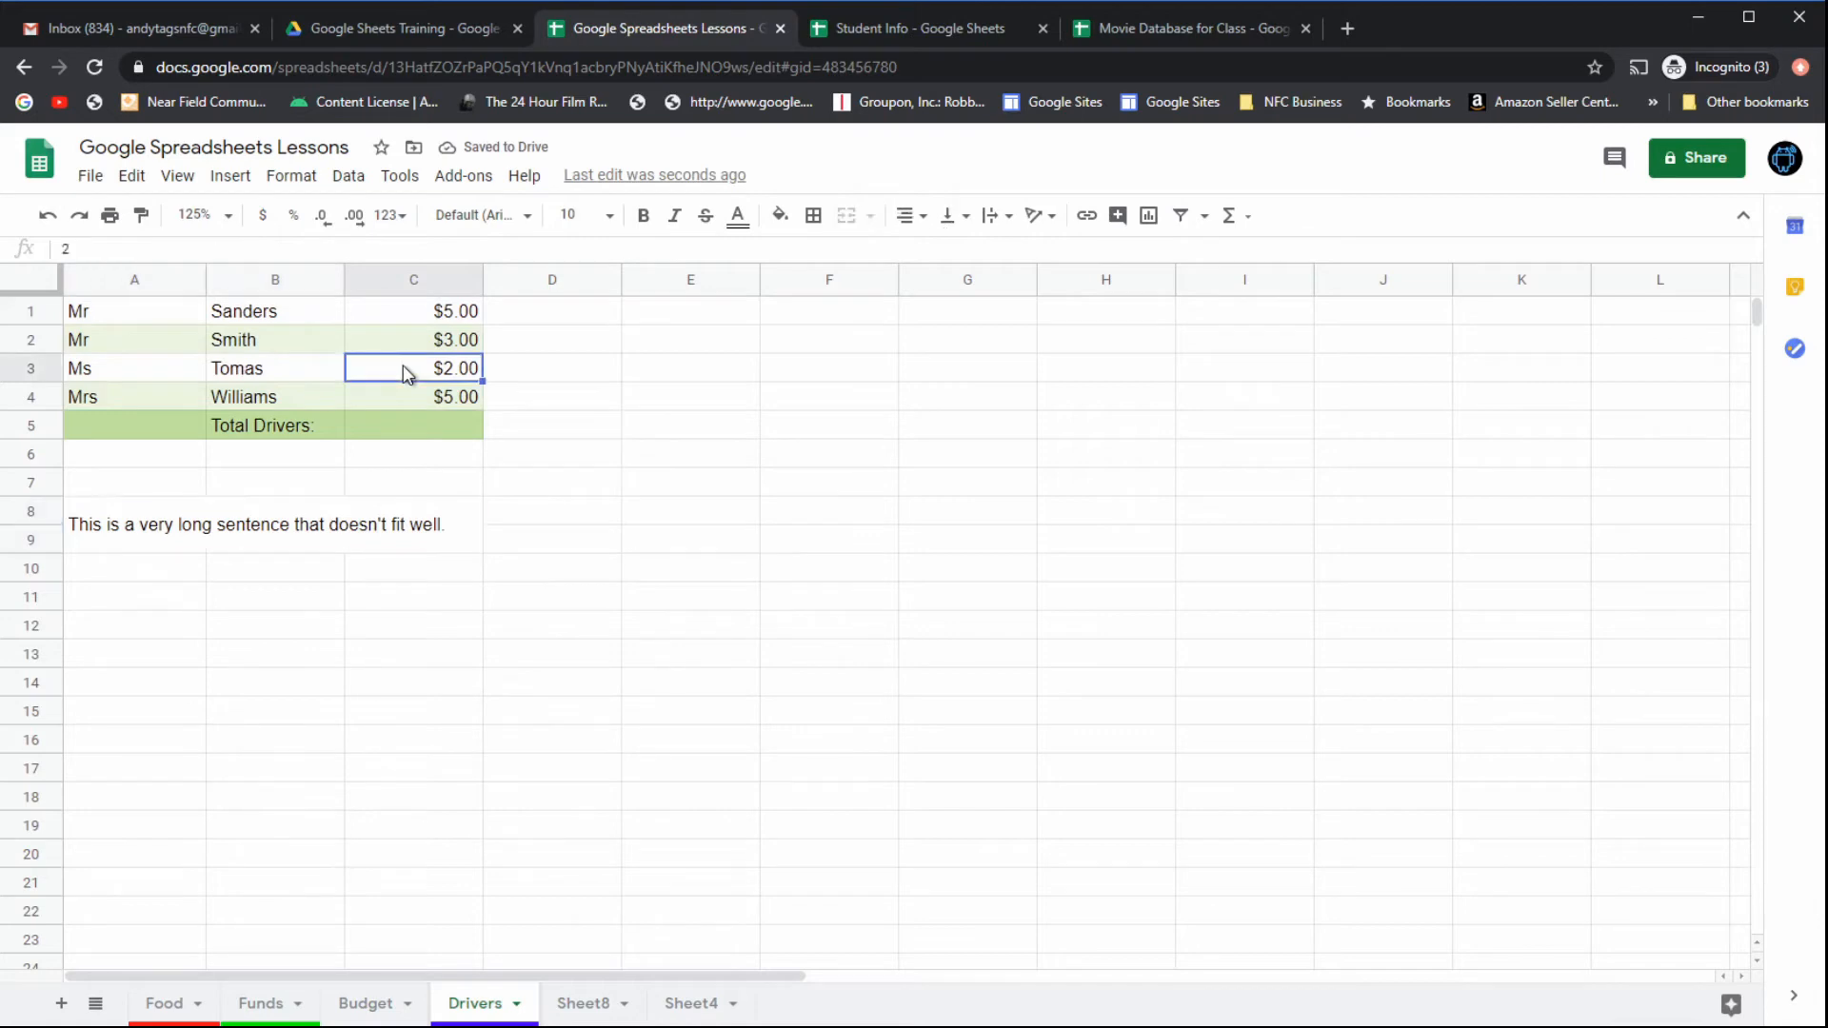
click(303, 349)
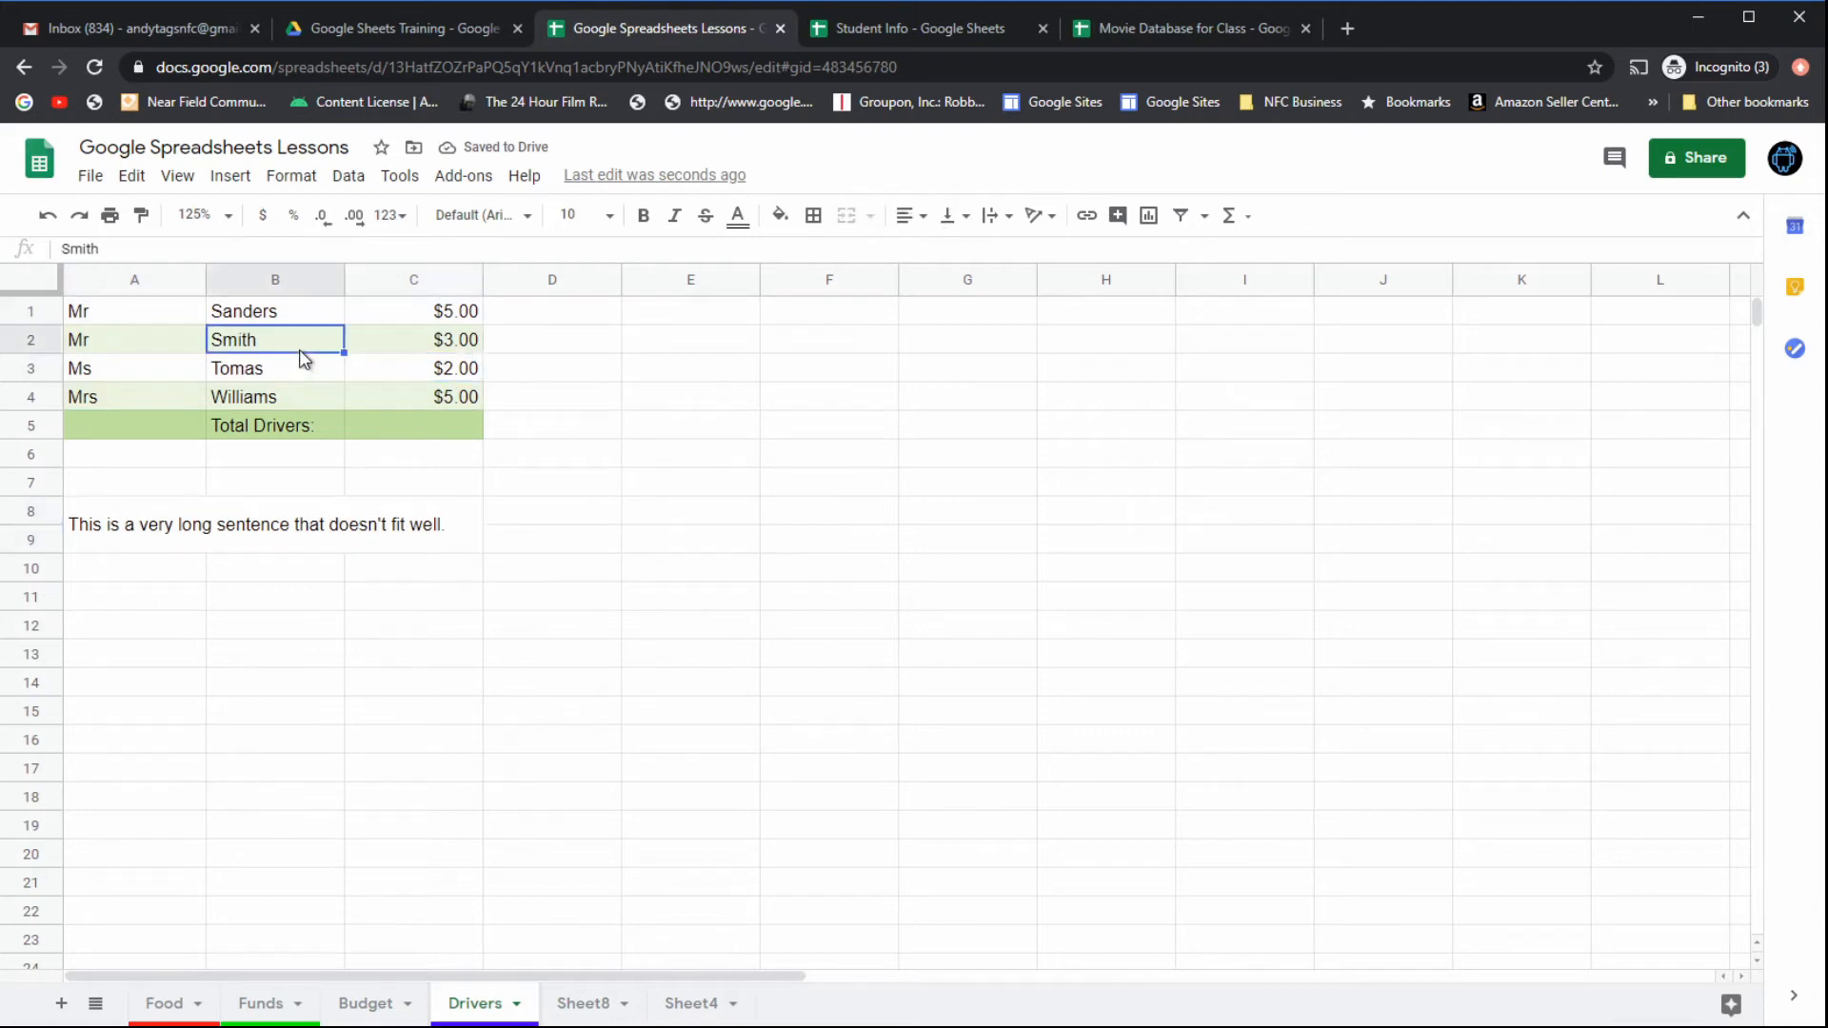
click(405, 683)
click(378, 1001)
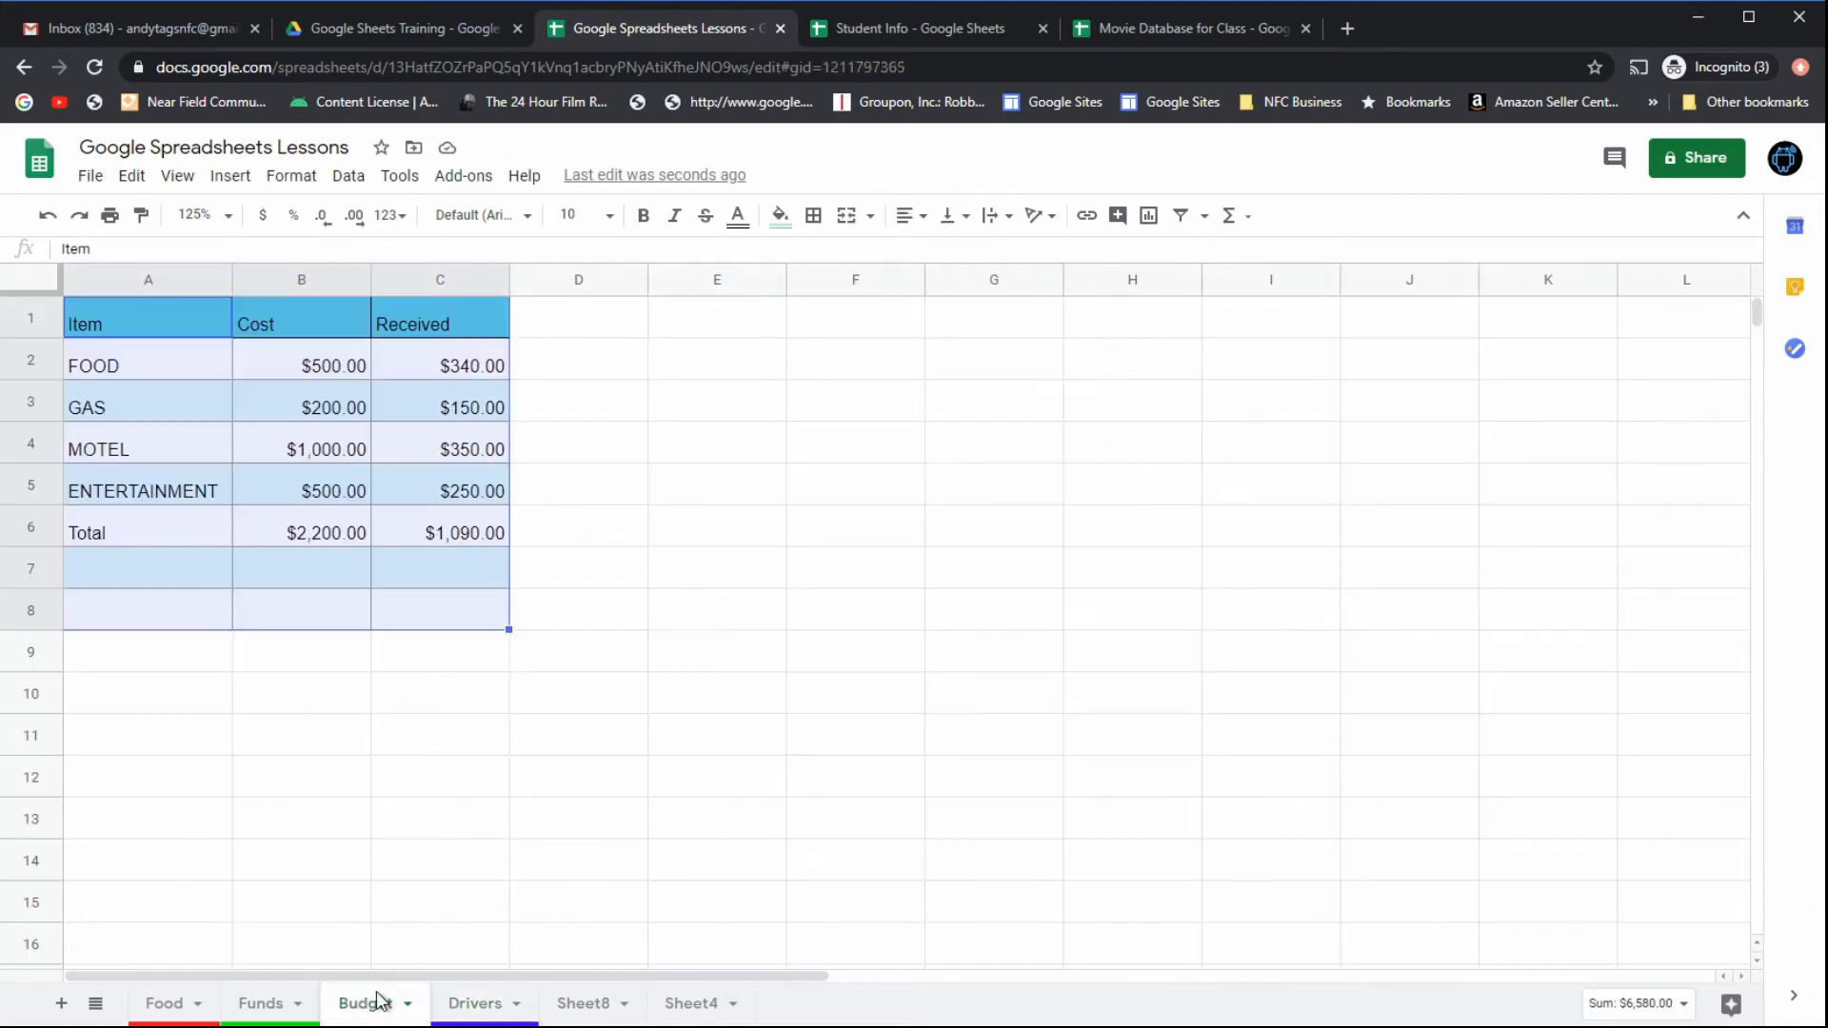
click(277, 1002)
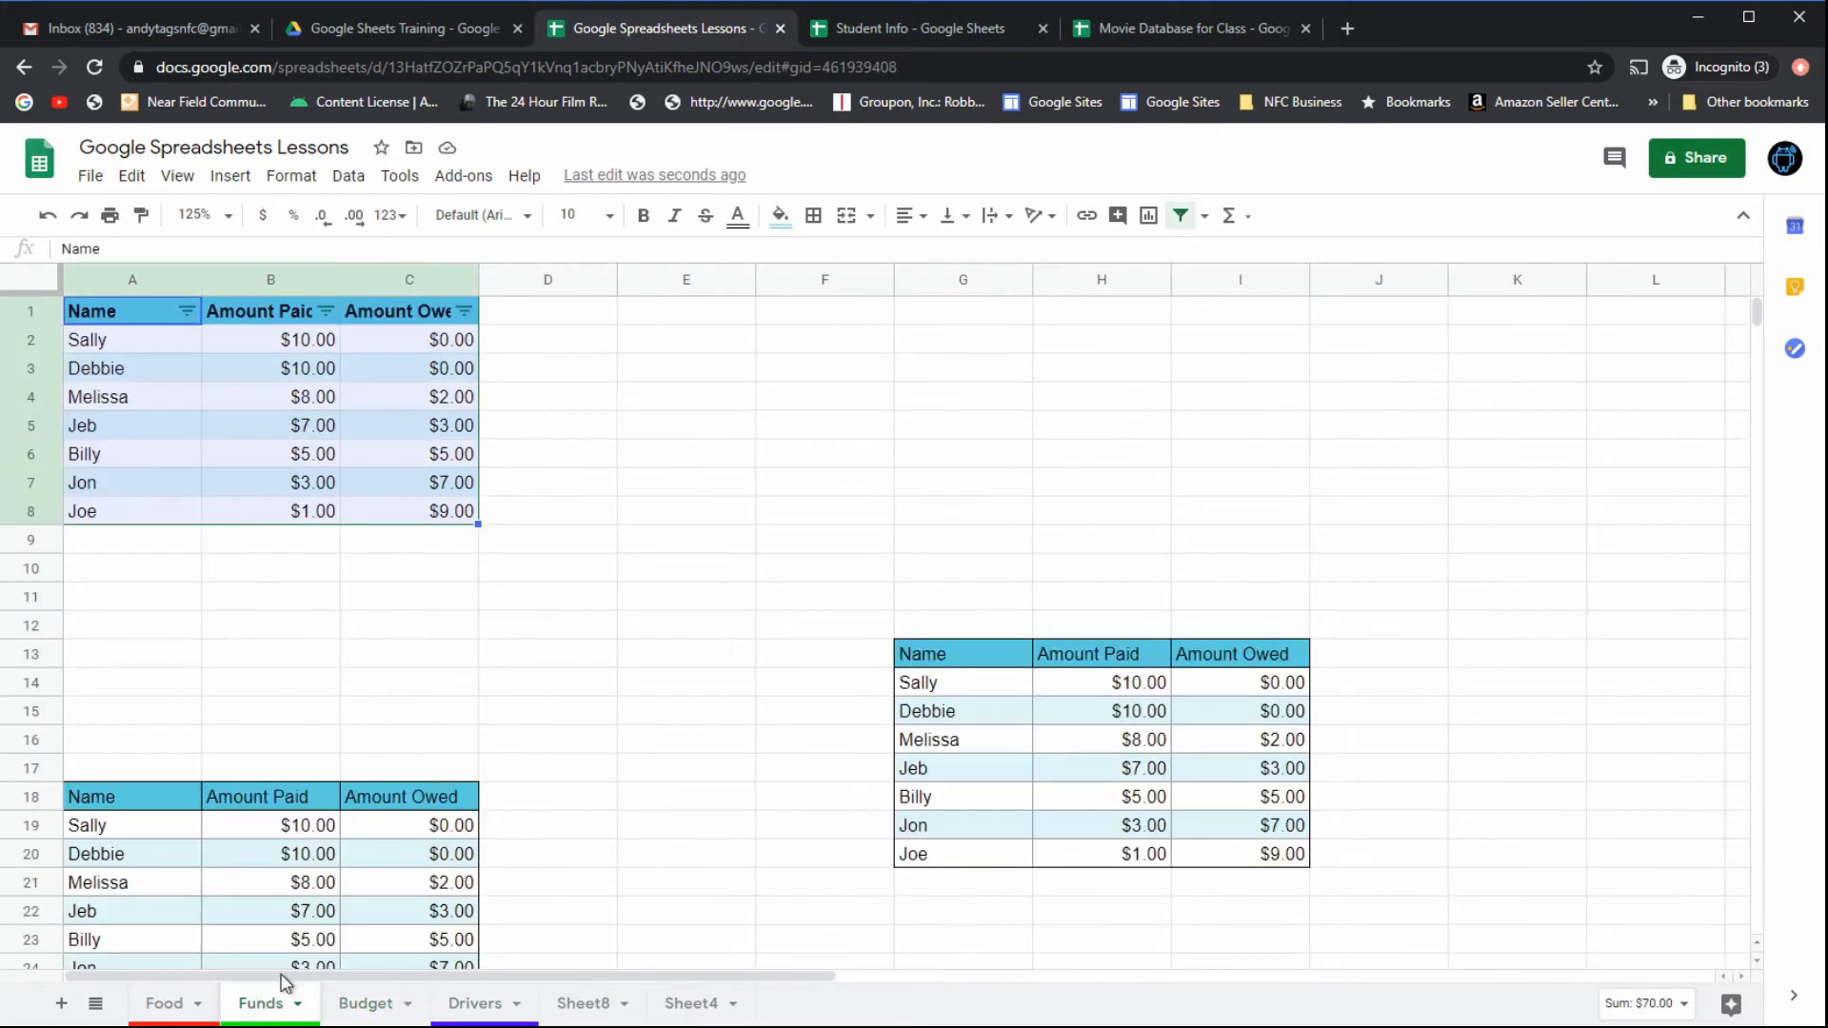
click(434, 539)
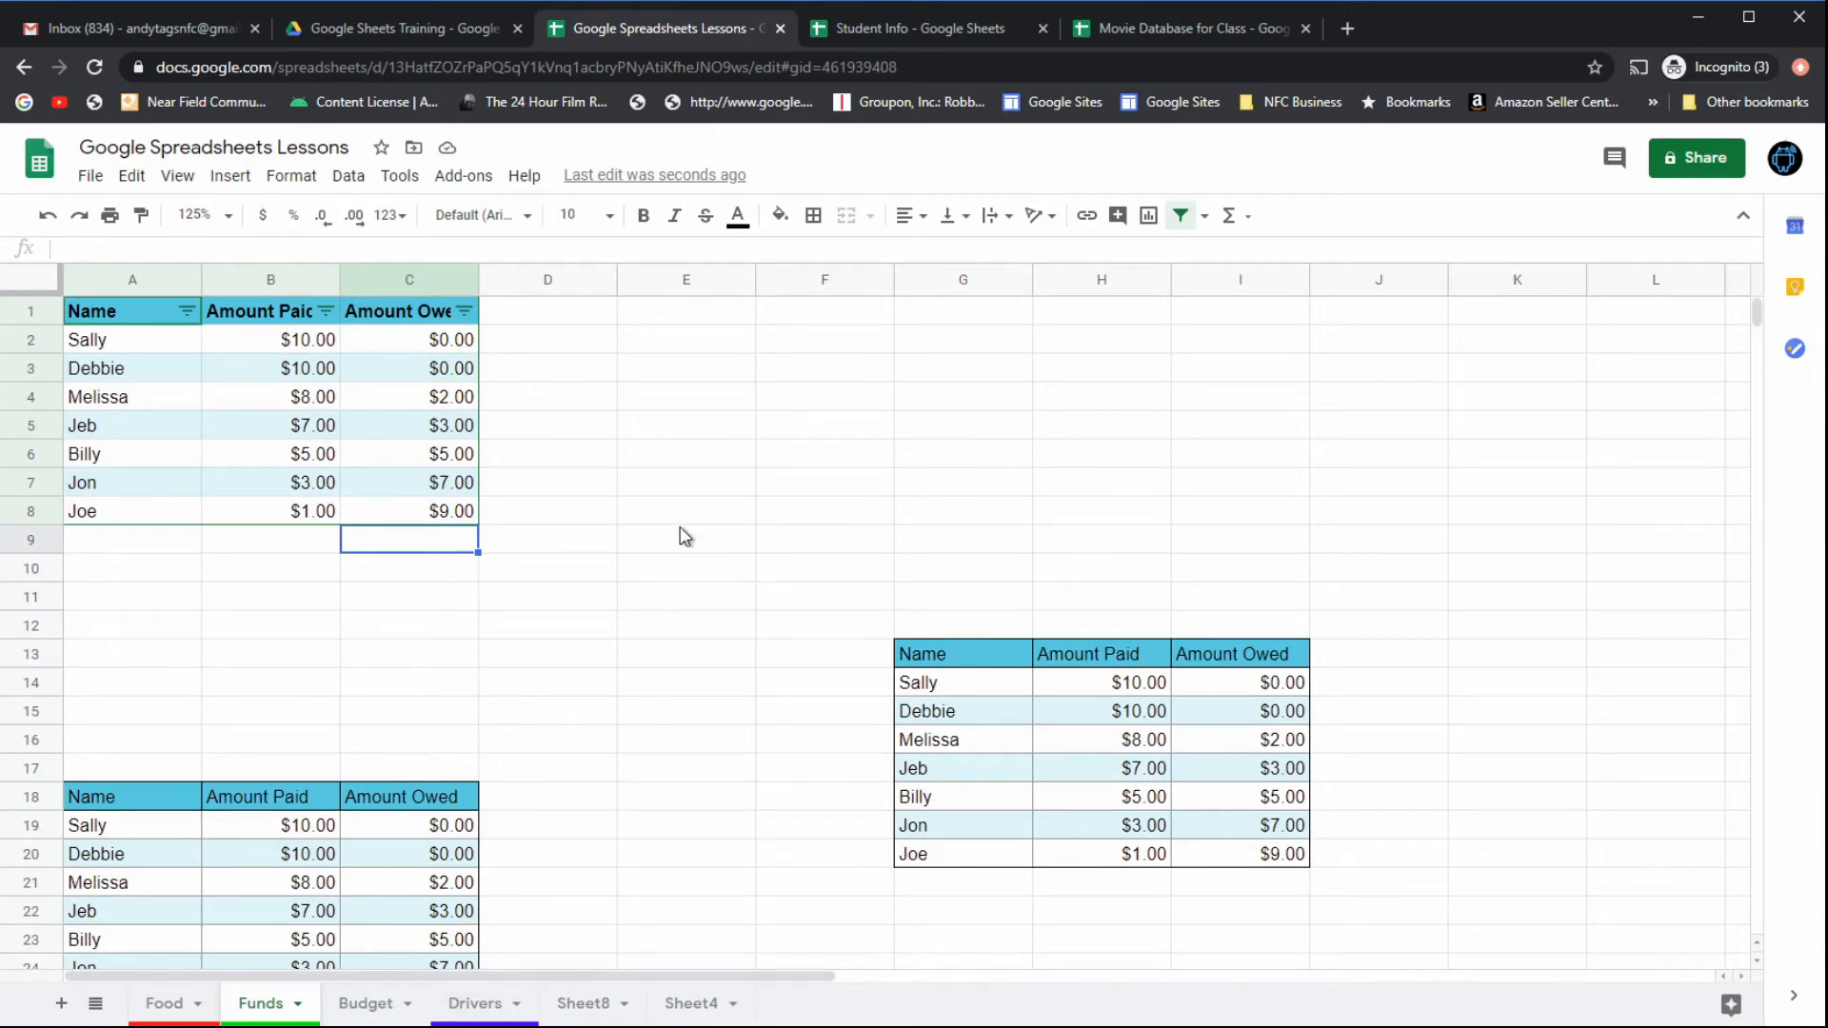
Step: Use Paint format to apply the formatting of Funds header cell A18 to the "Total Drivers:" cell B5 on the Drivers sheet
scroll(715, 657, down, 2)
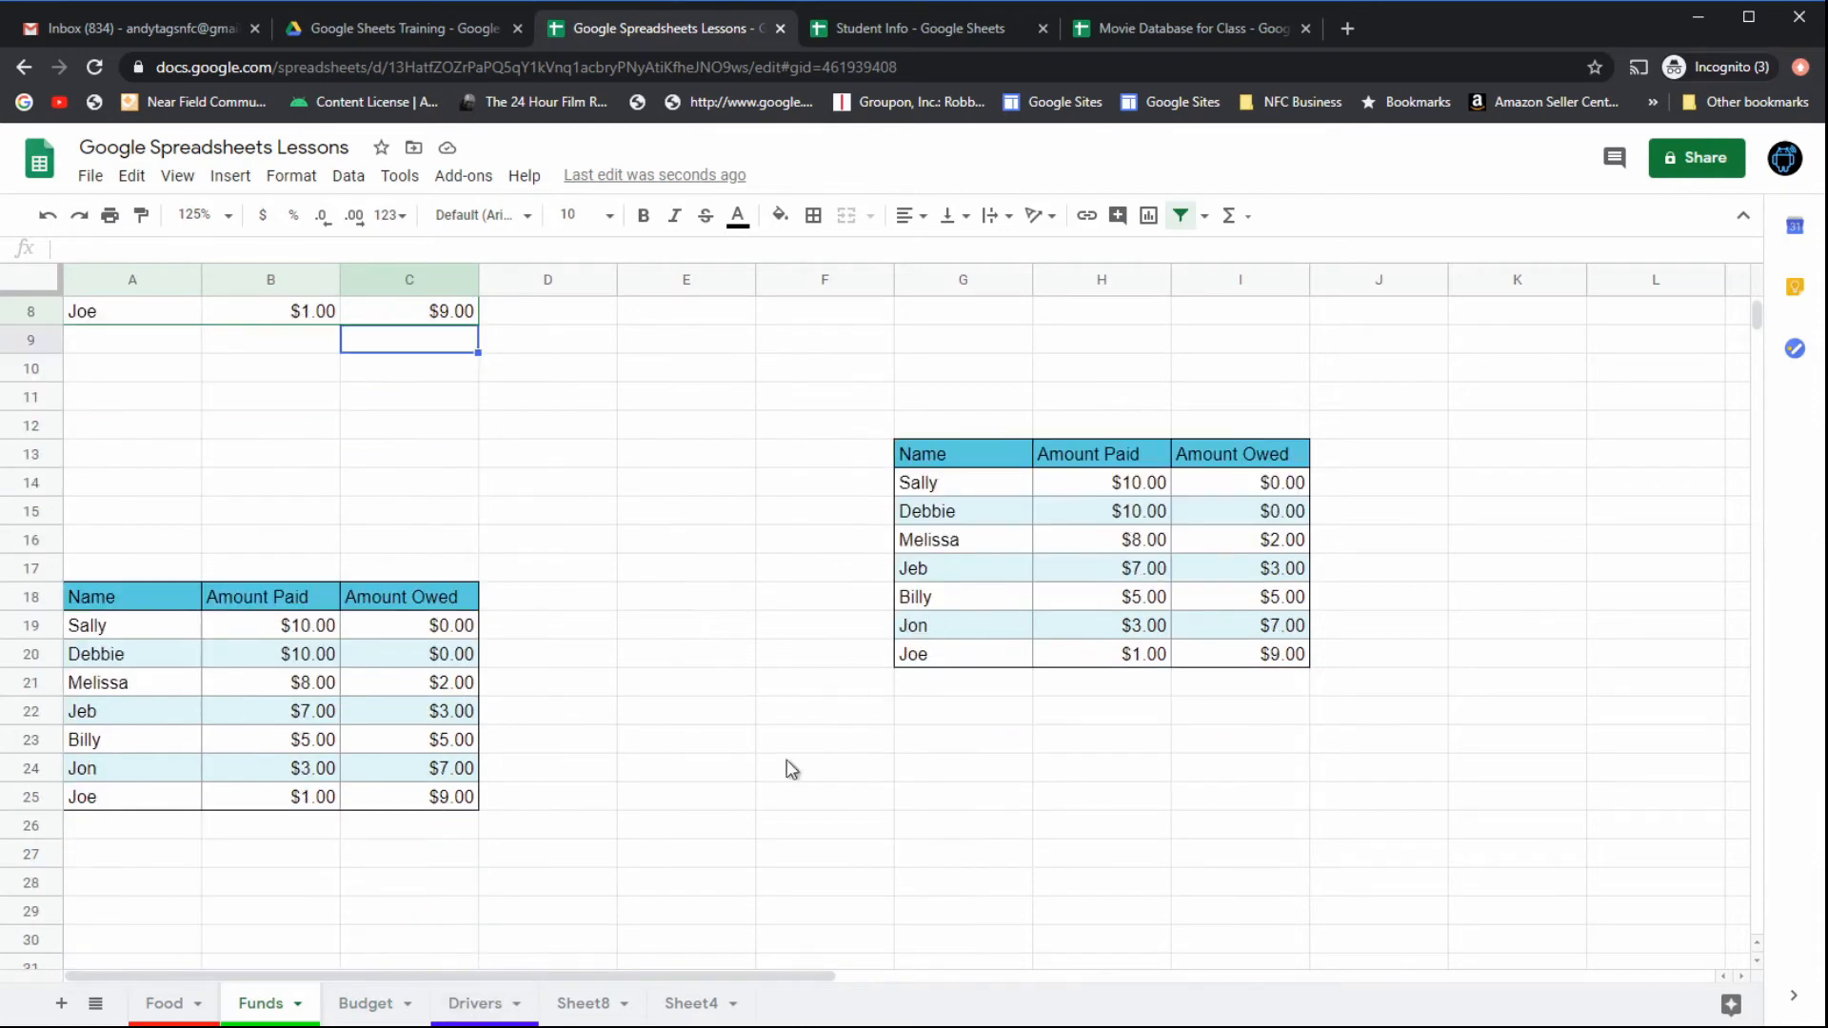
click(148, 604)
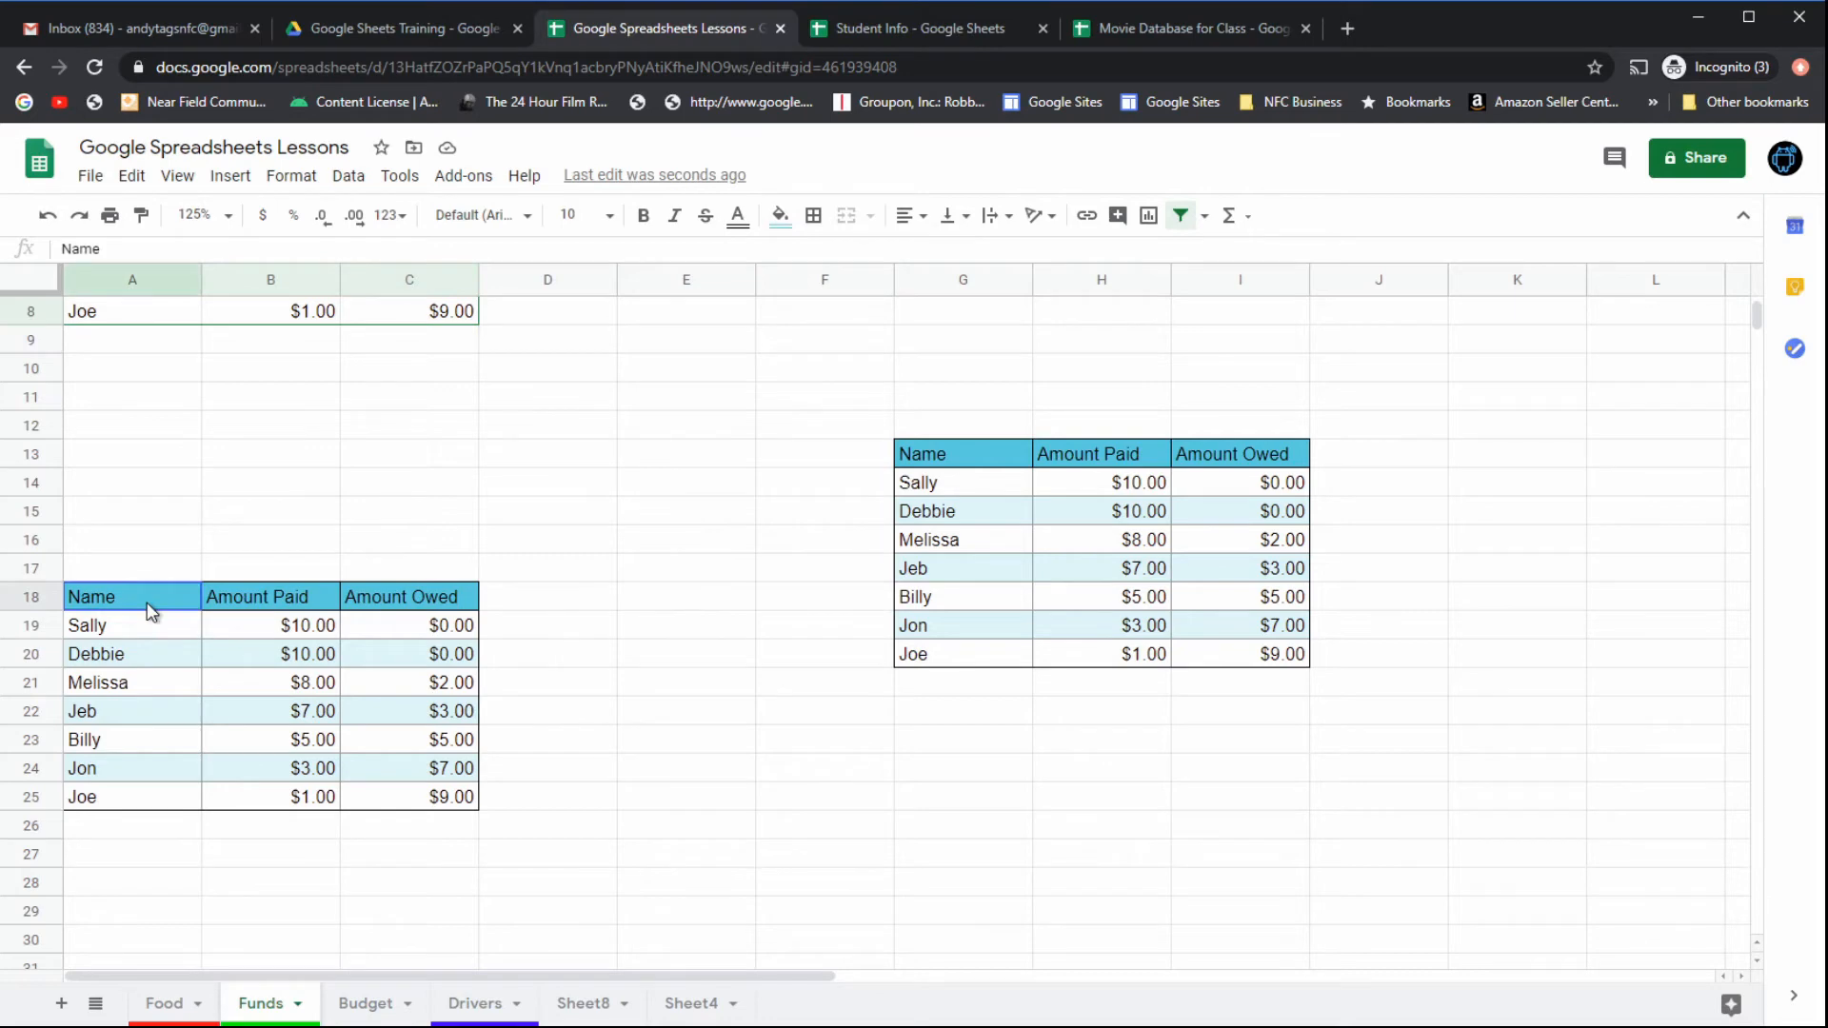
scroll(741, 631, up, 2)
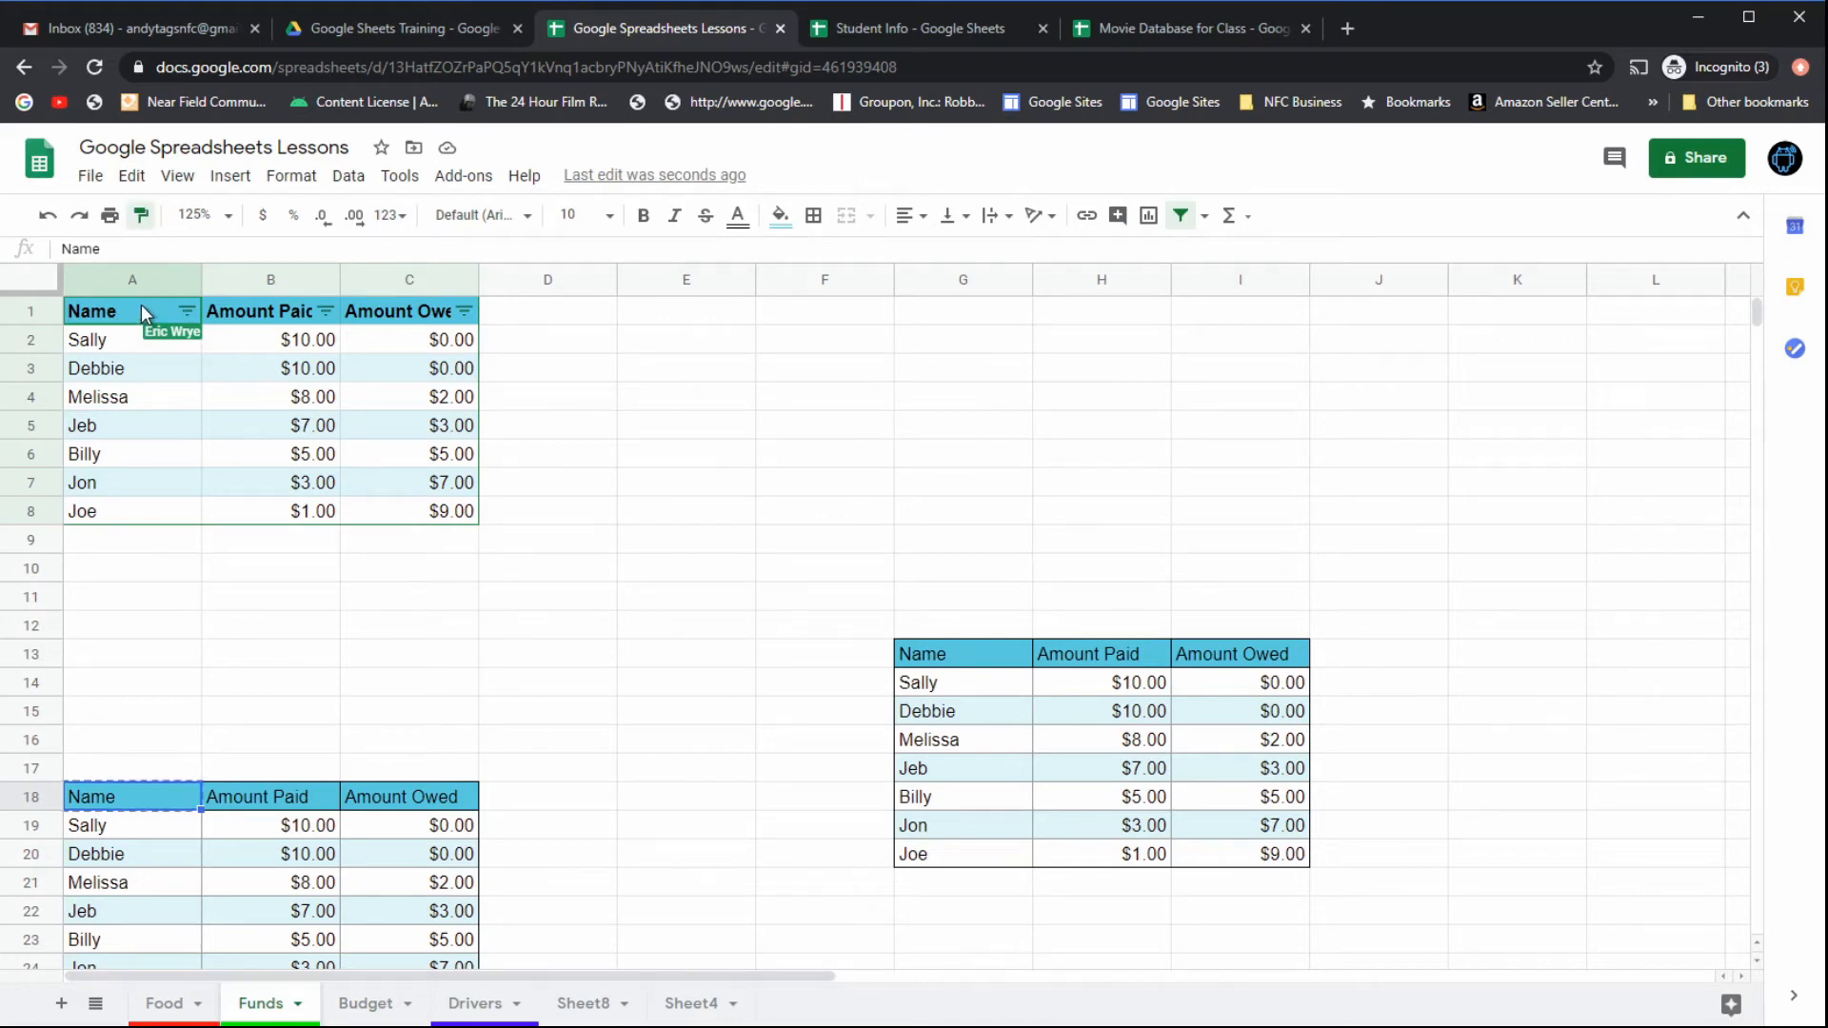
click(475, 1004)
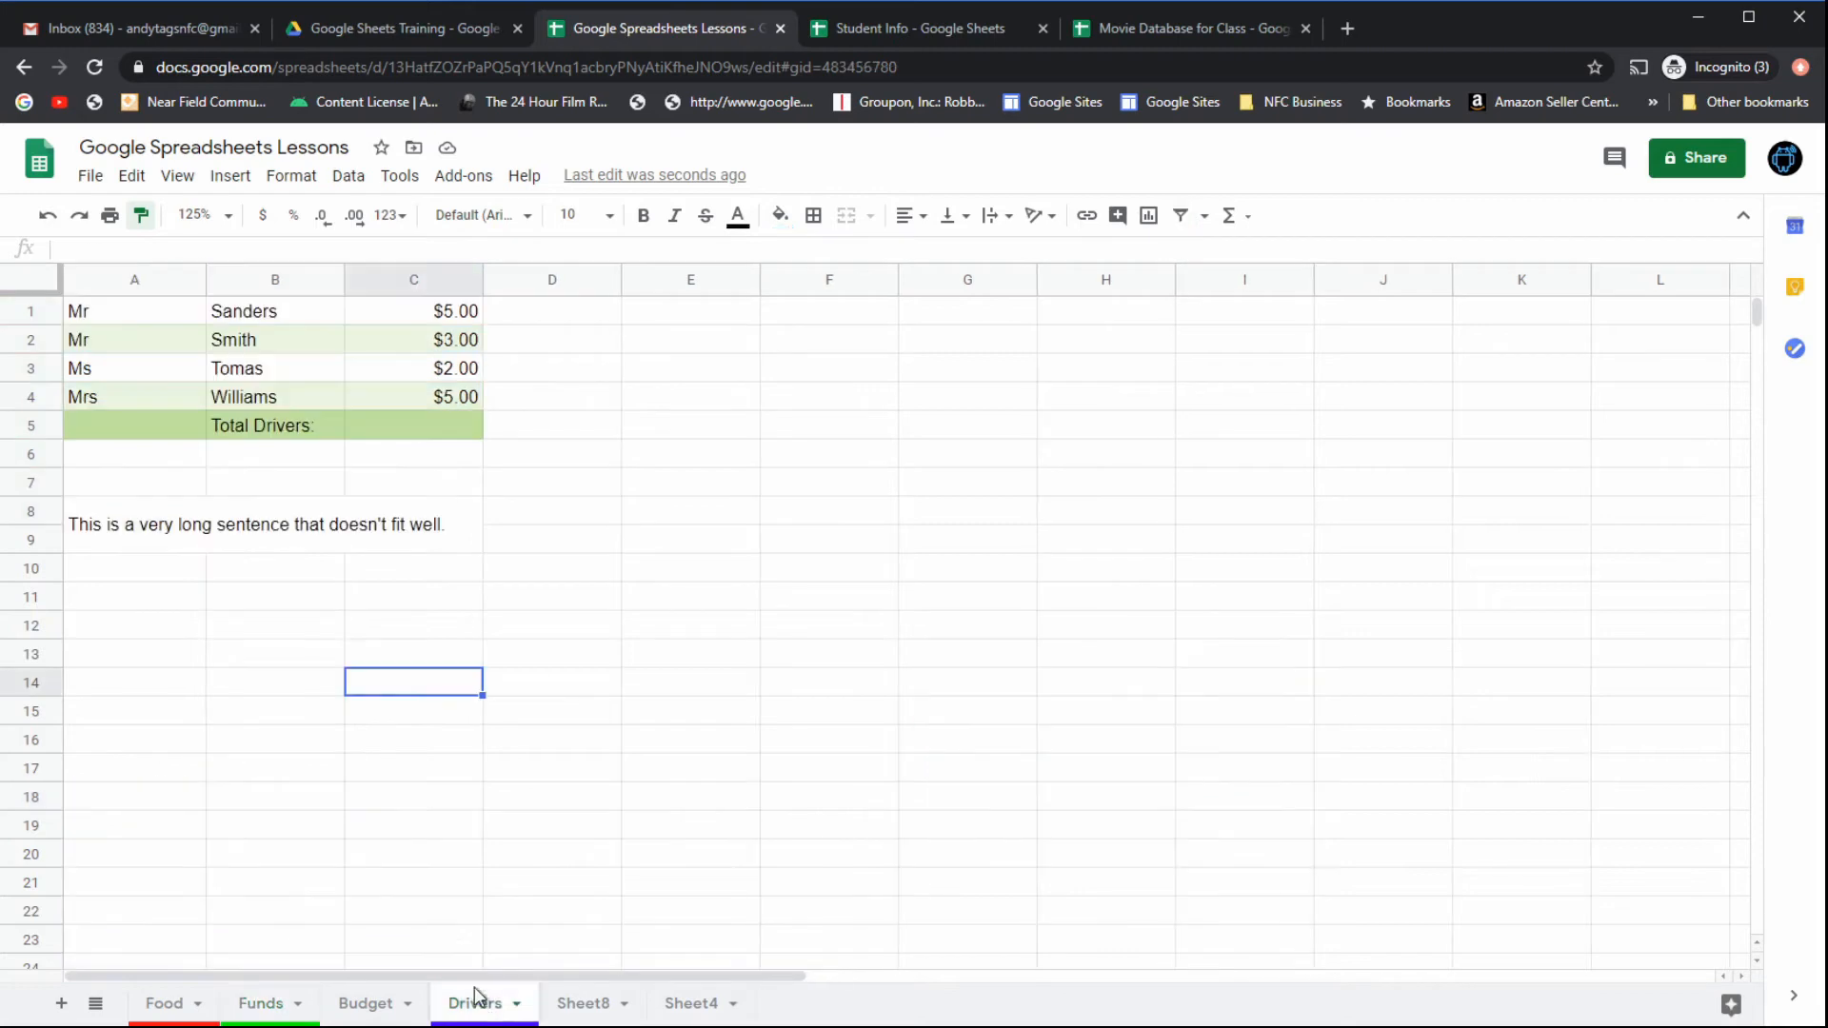
click(242, 429)
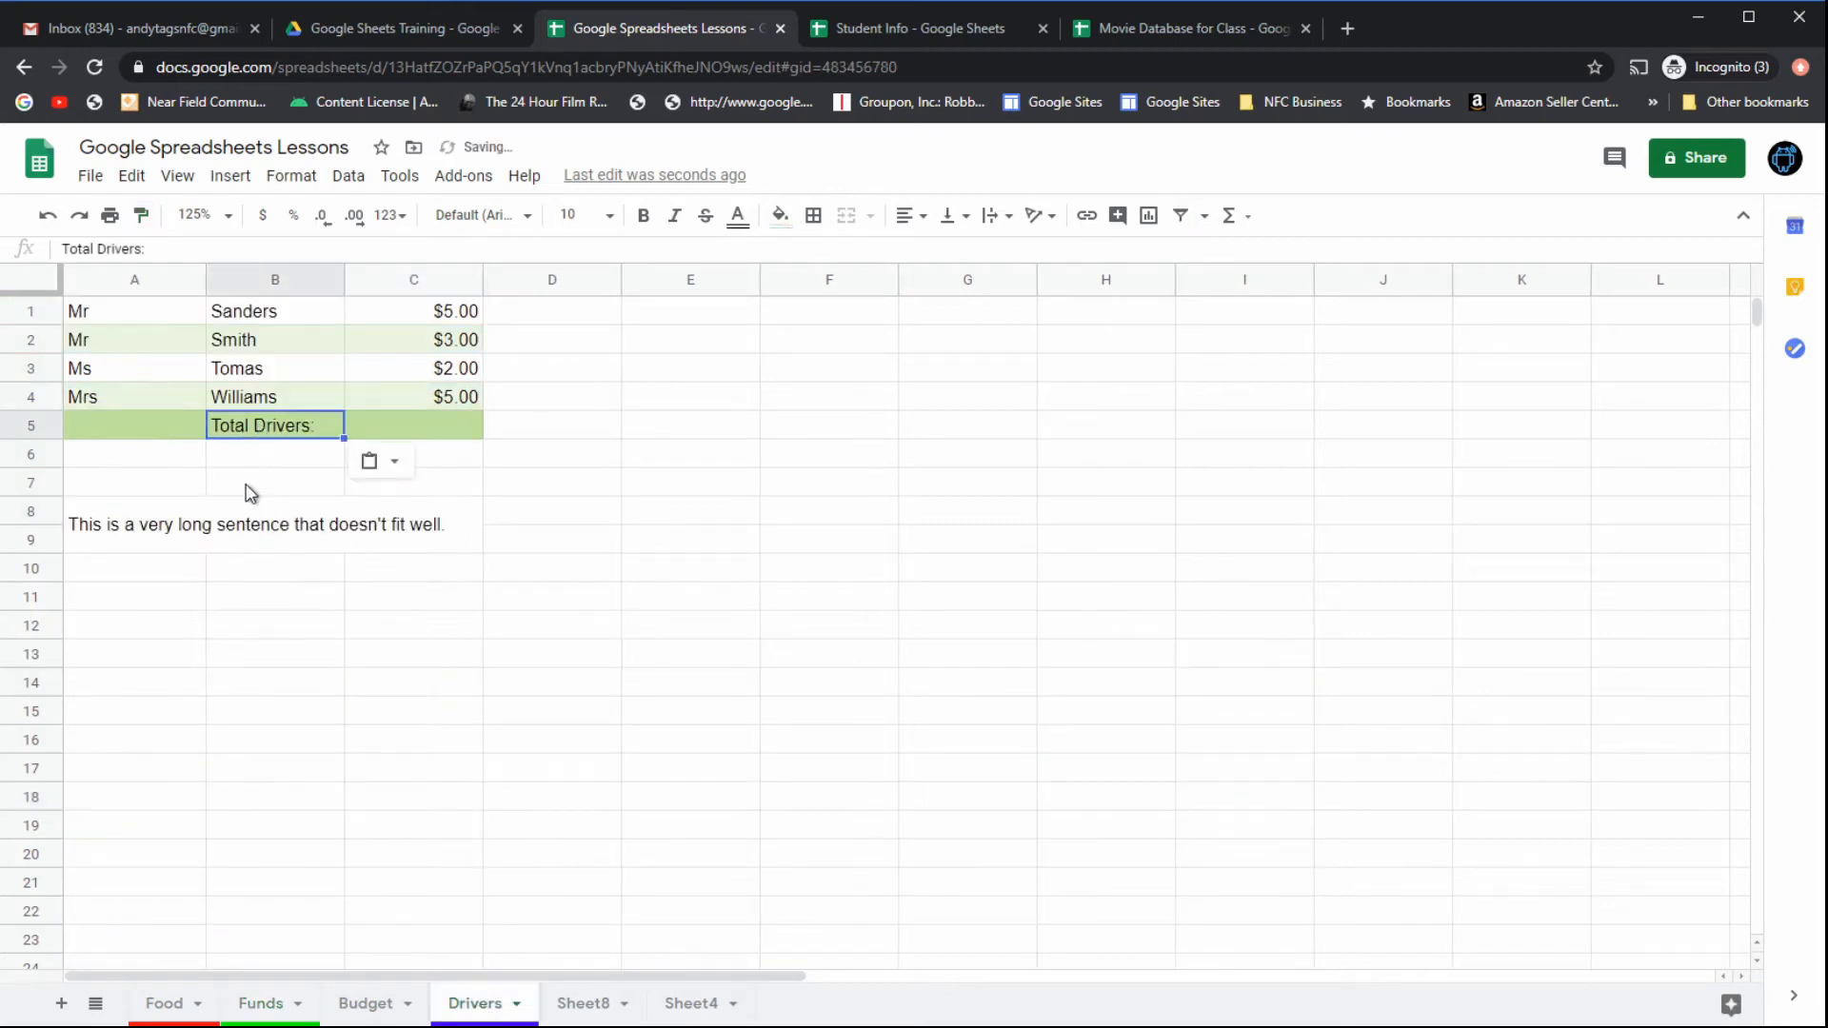
click(233, 461)
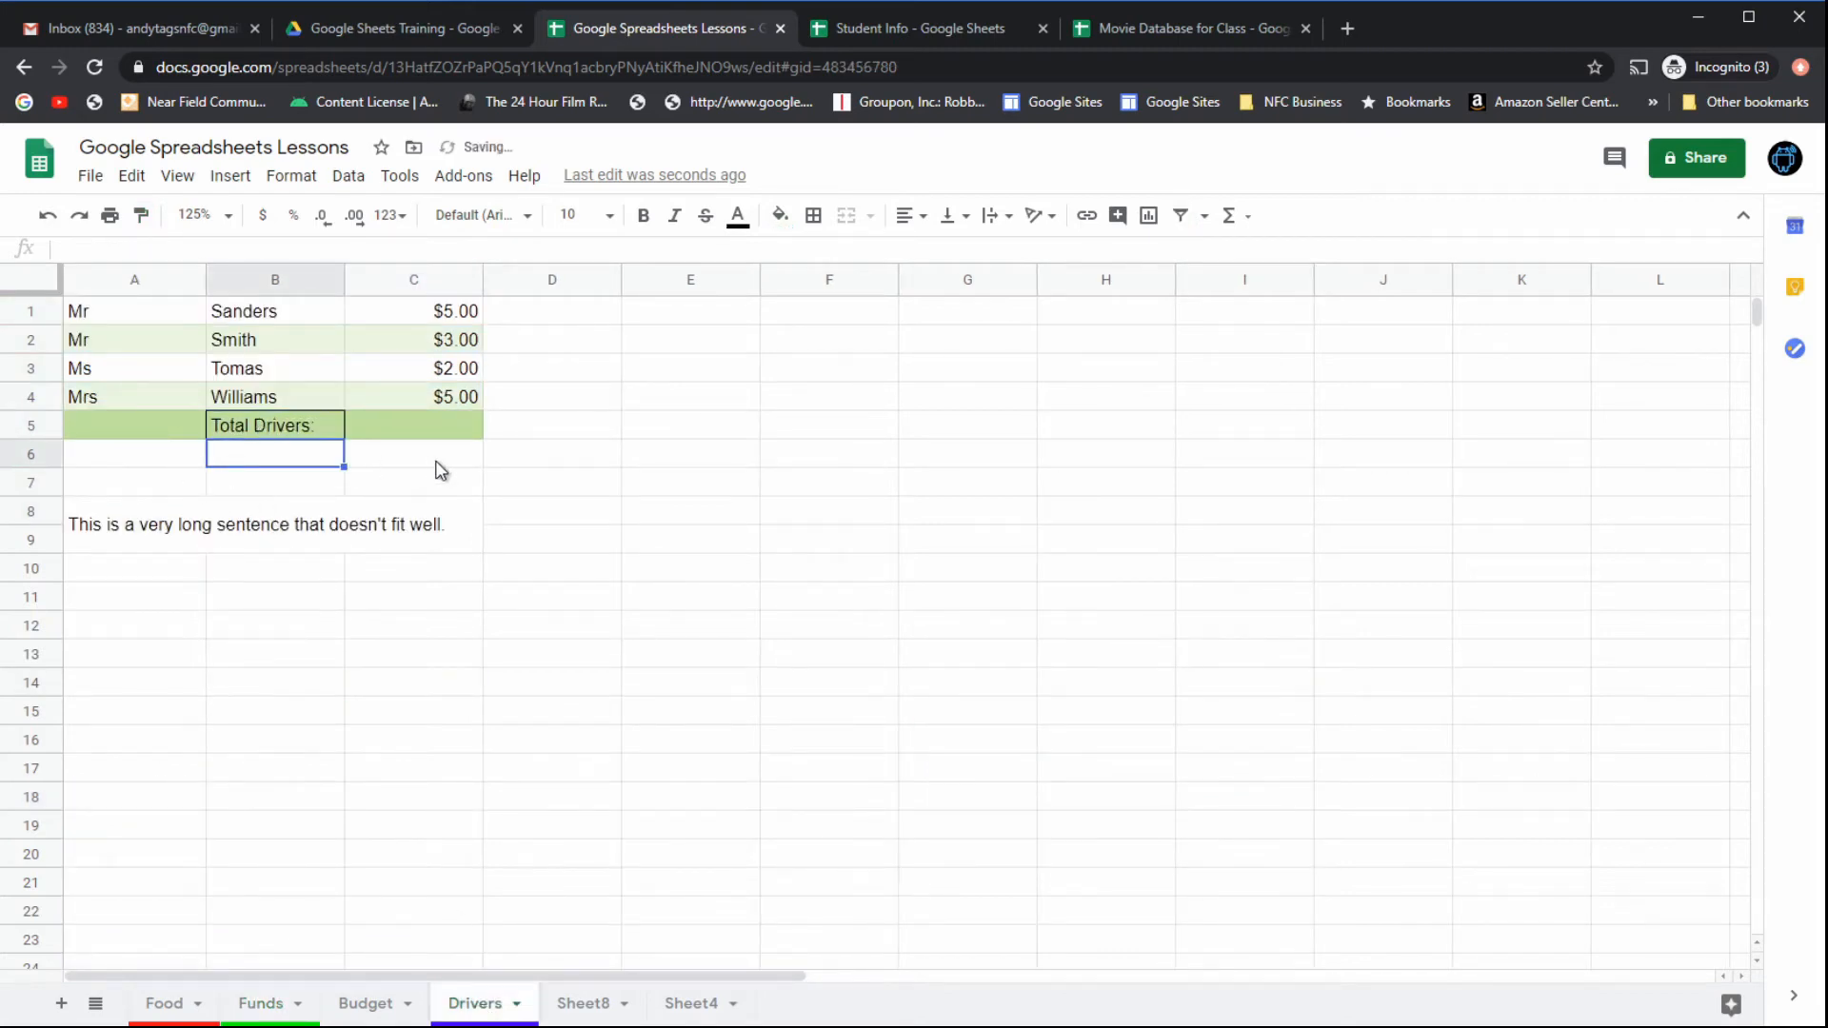
Step: View the Food sheet and return to the tables on the Funds sheet
click(172, 1005)
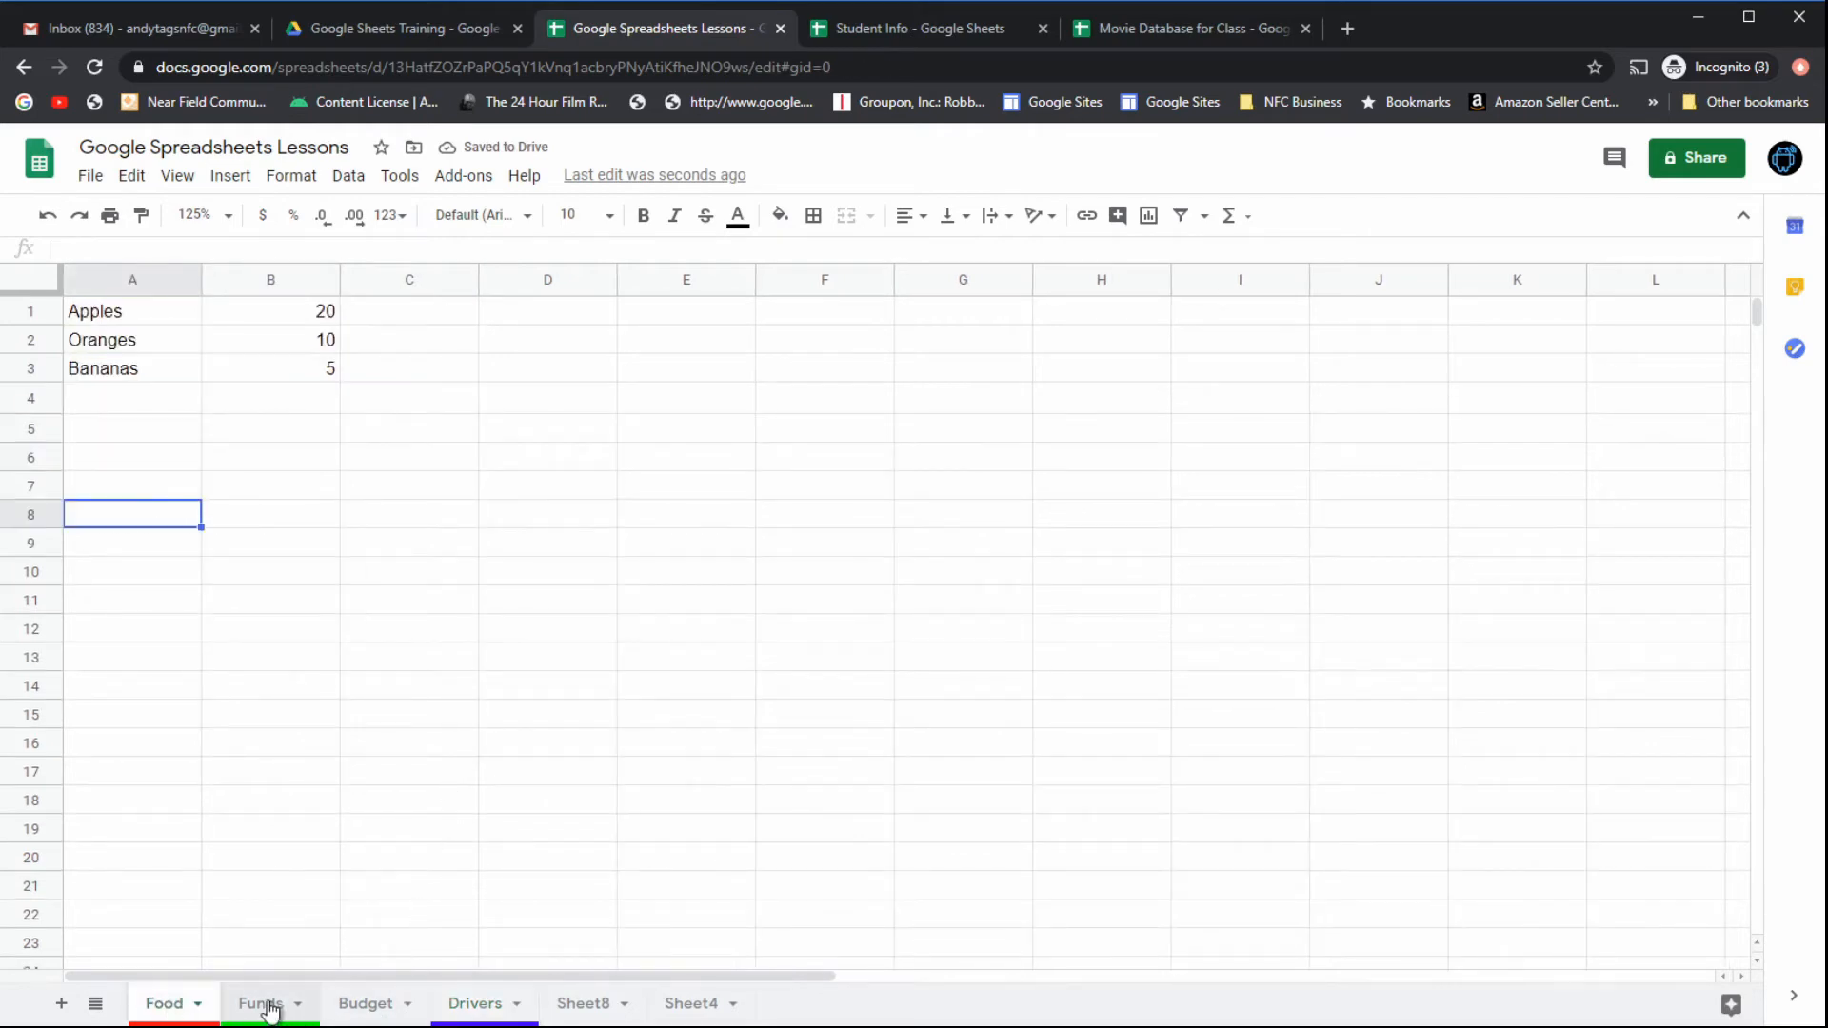
click(266, 1004)
click(440, 655)
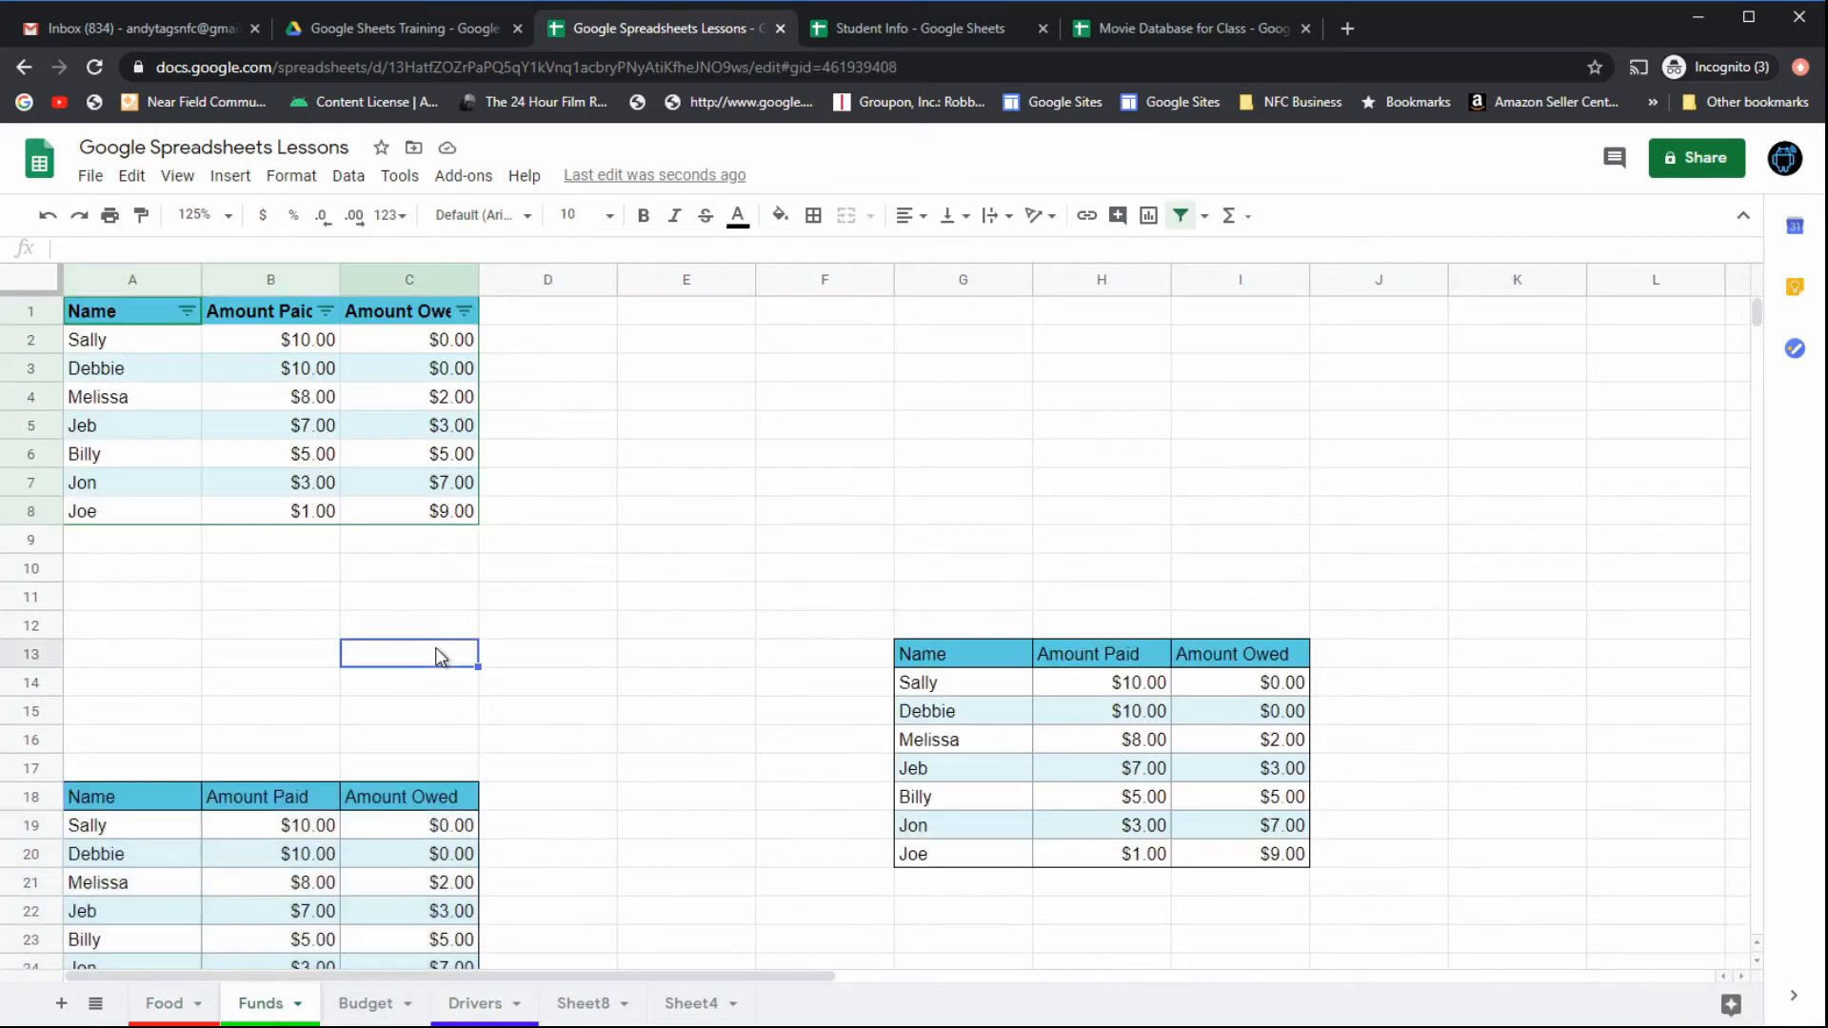
Step: Copy Funds header cell A1 and paste its format only onto the "Total Drivers:" cell B5 on the Drivers sheet
click(224, 375)
click(143, 308)
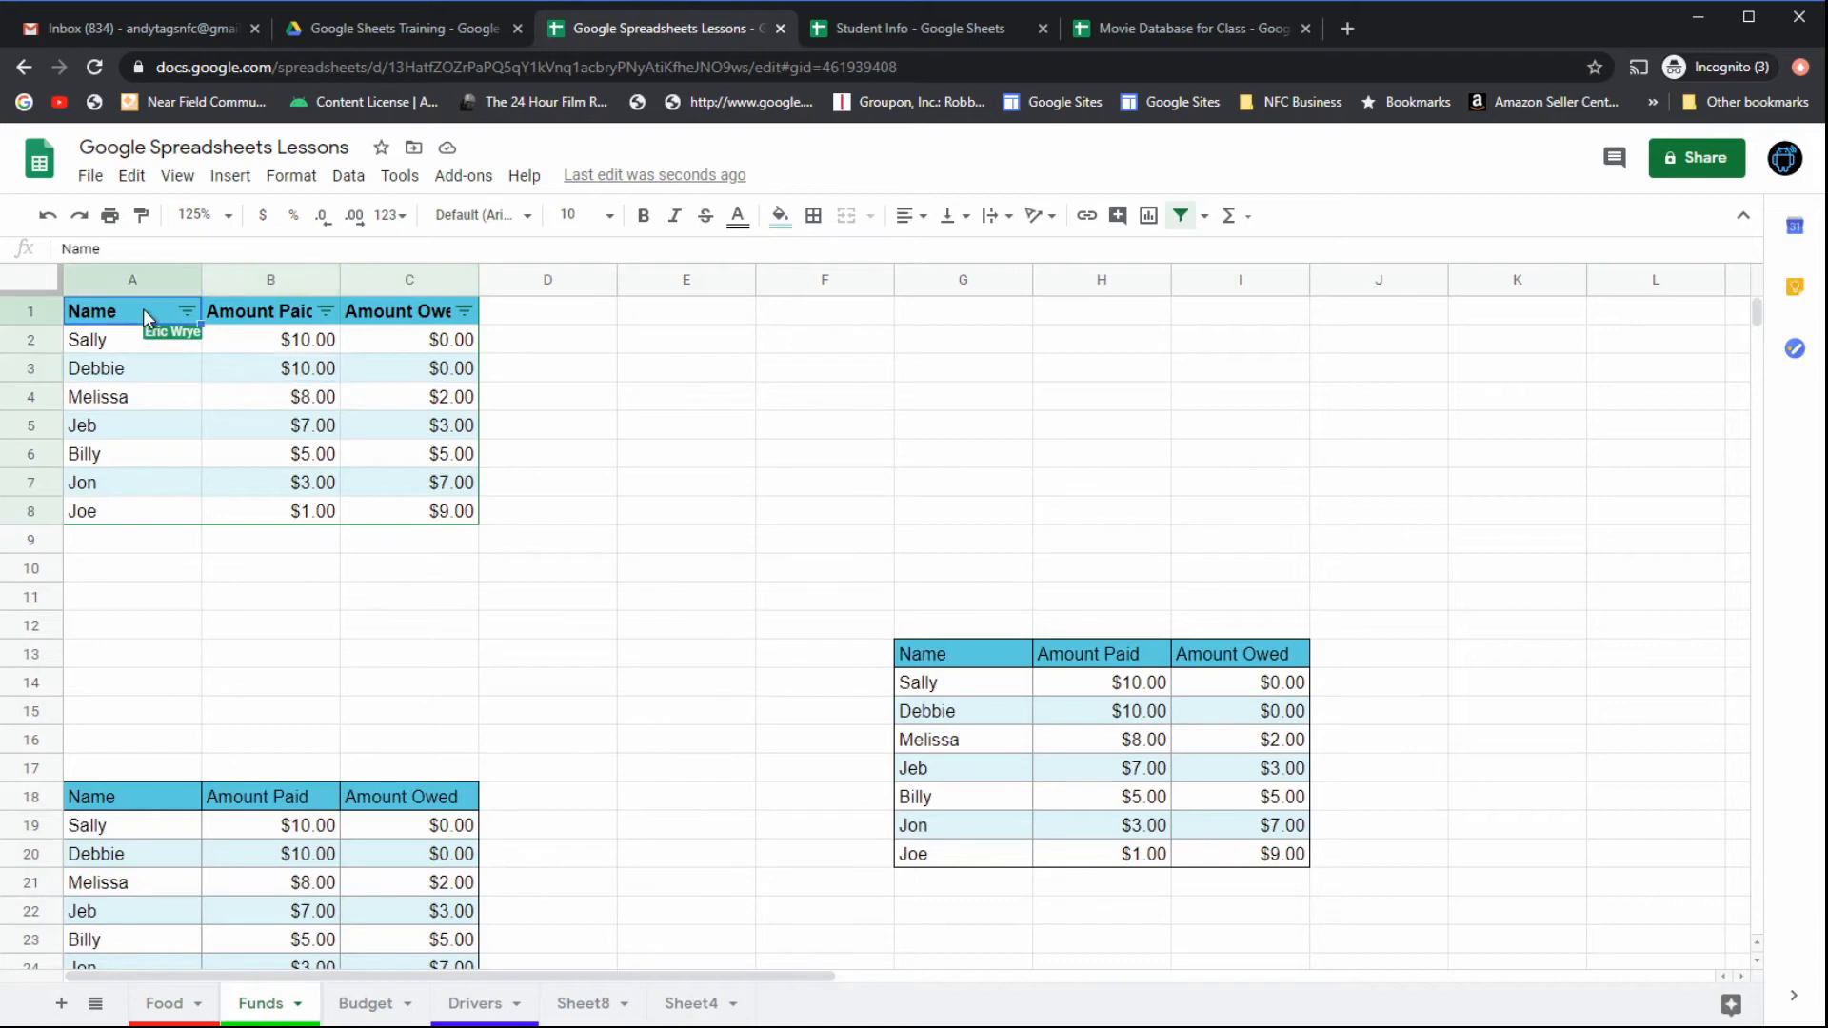
right_click(143, 308)
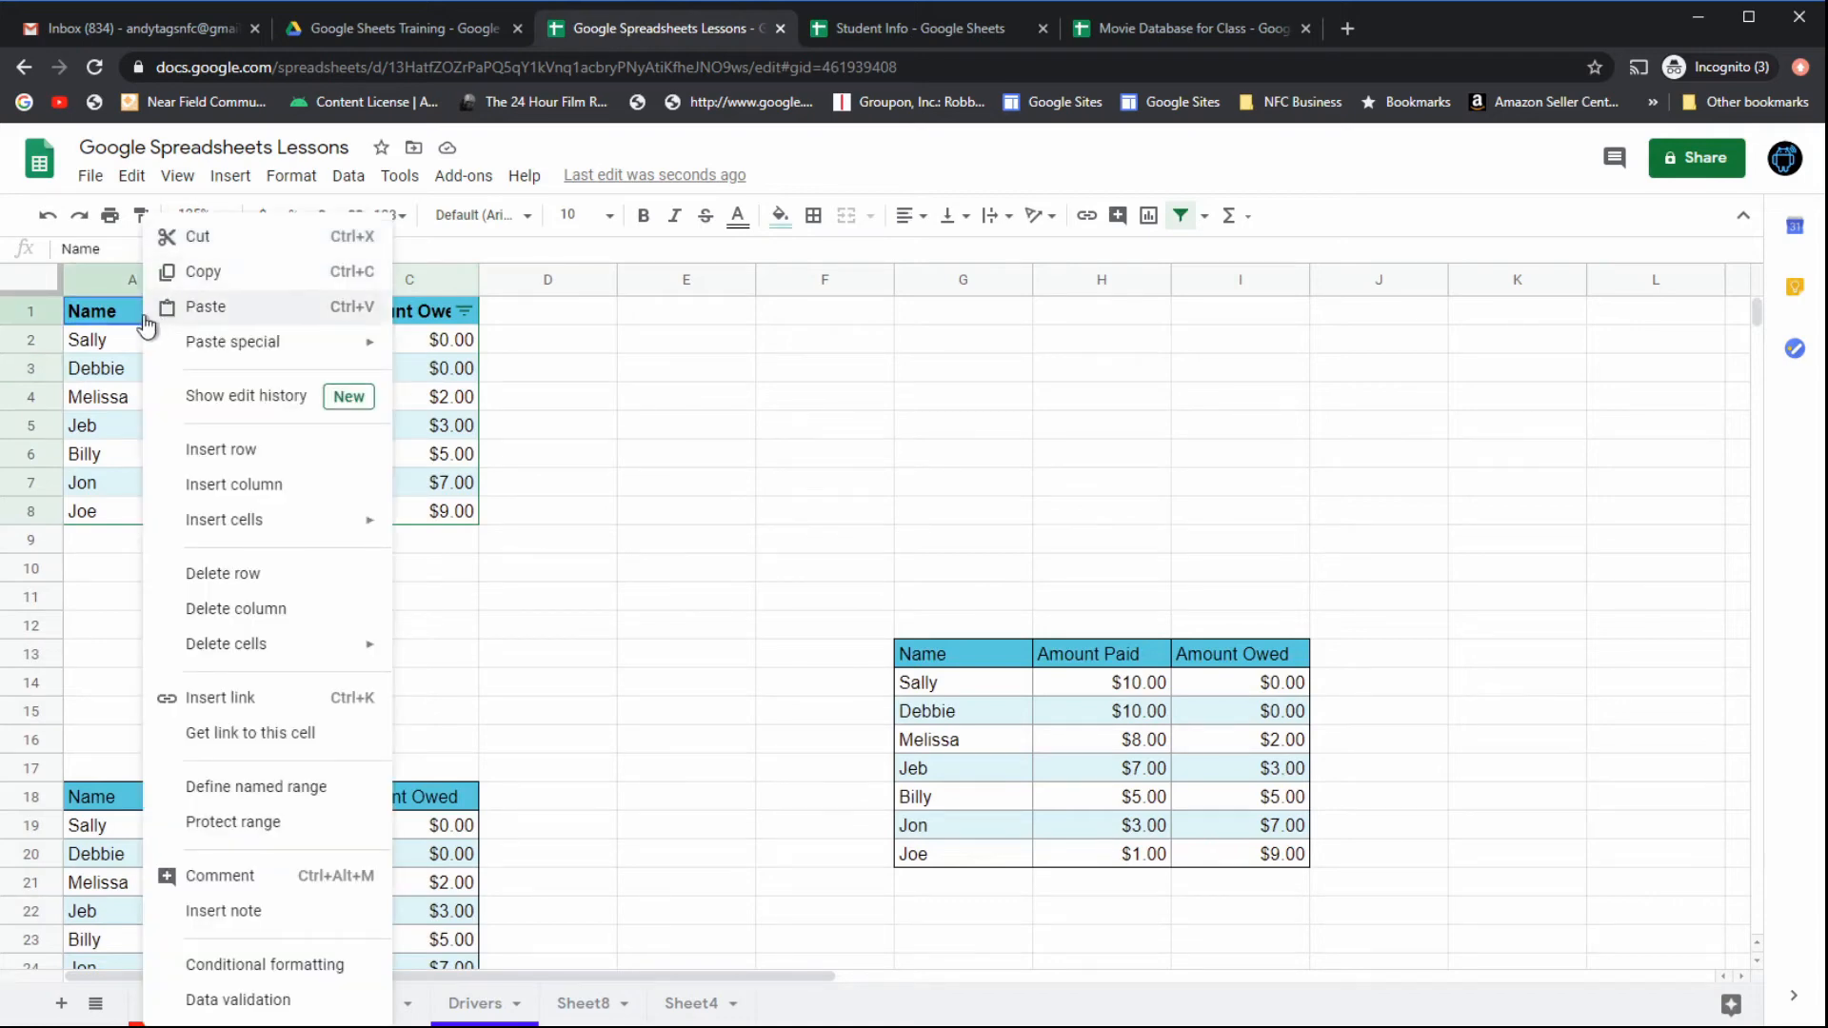
click(116, 322)
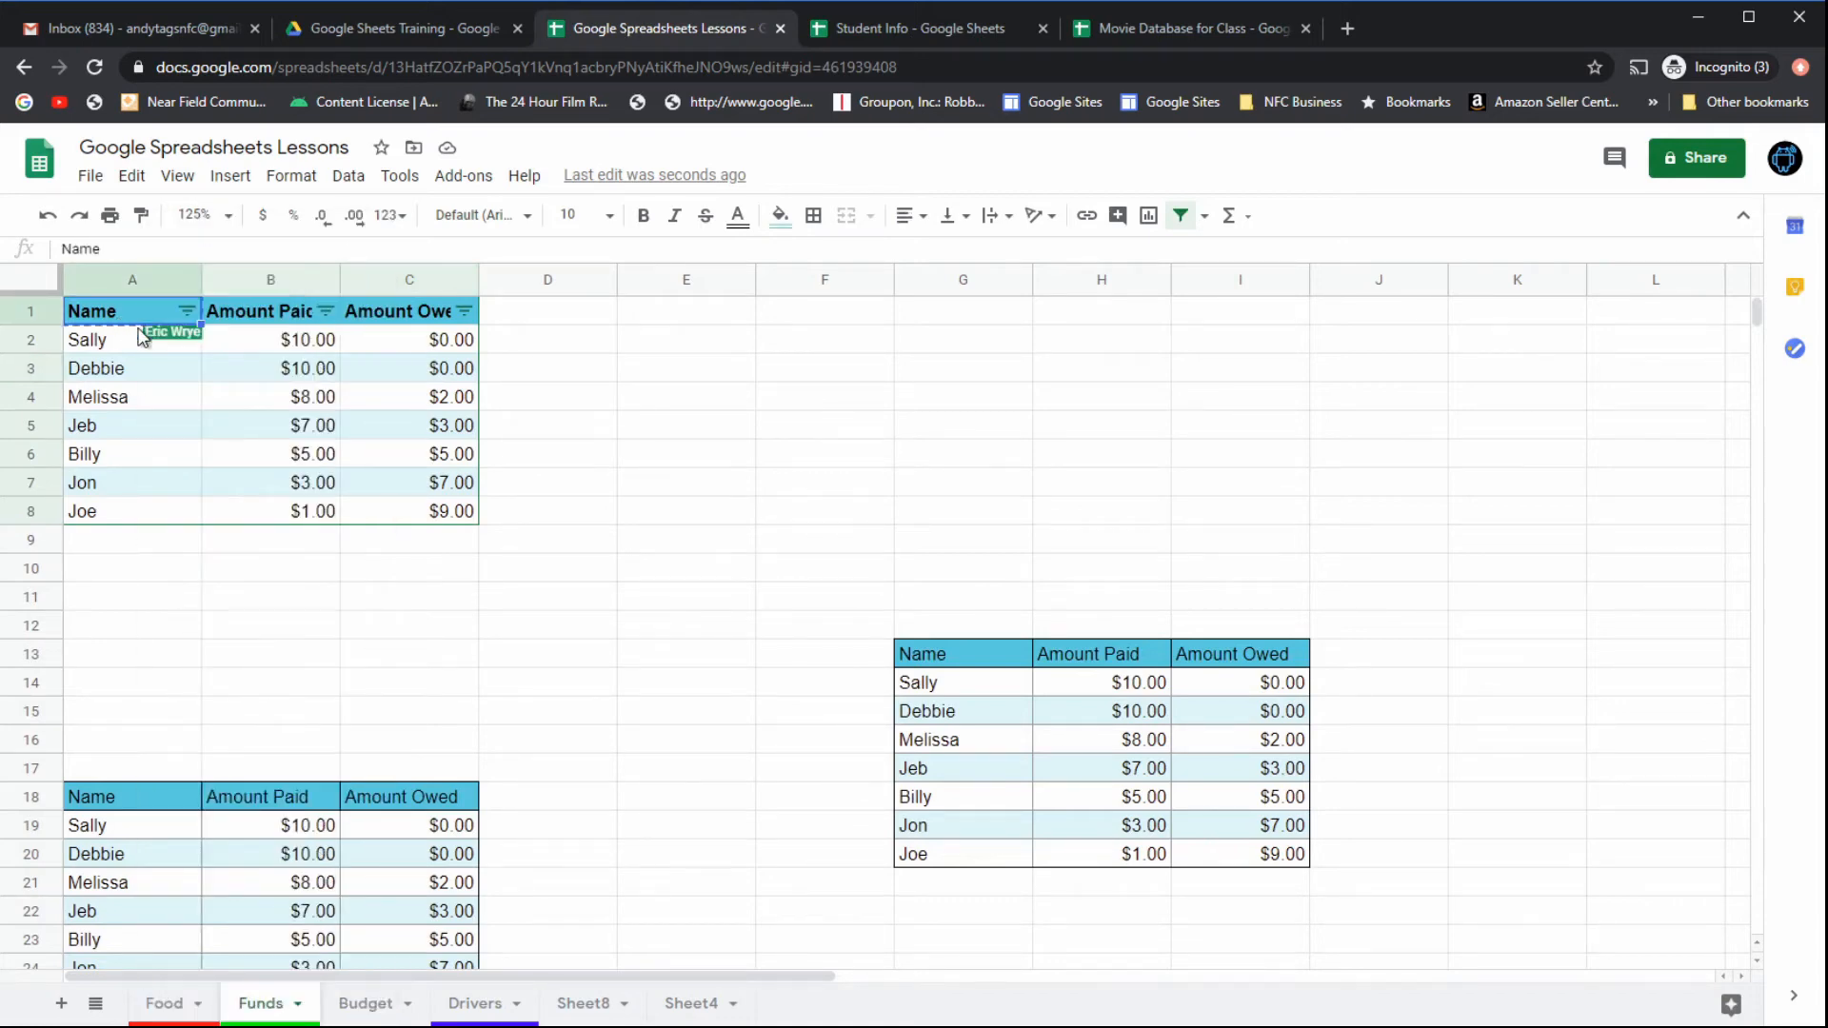
click(479, 1008)
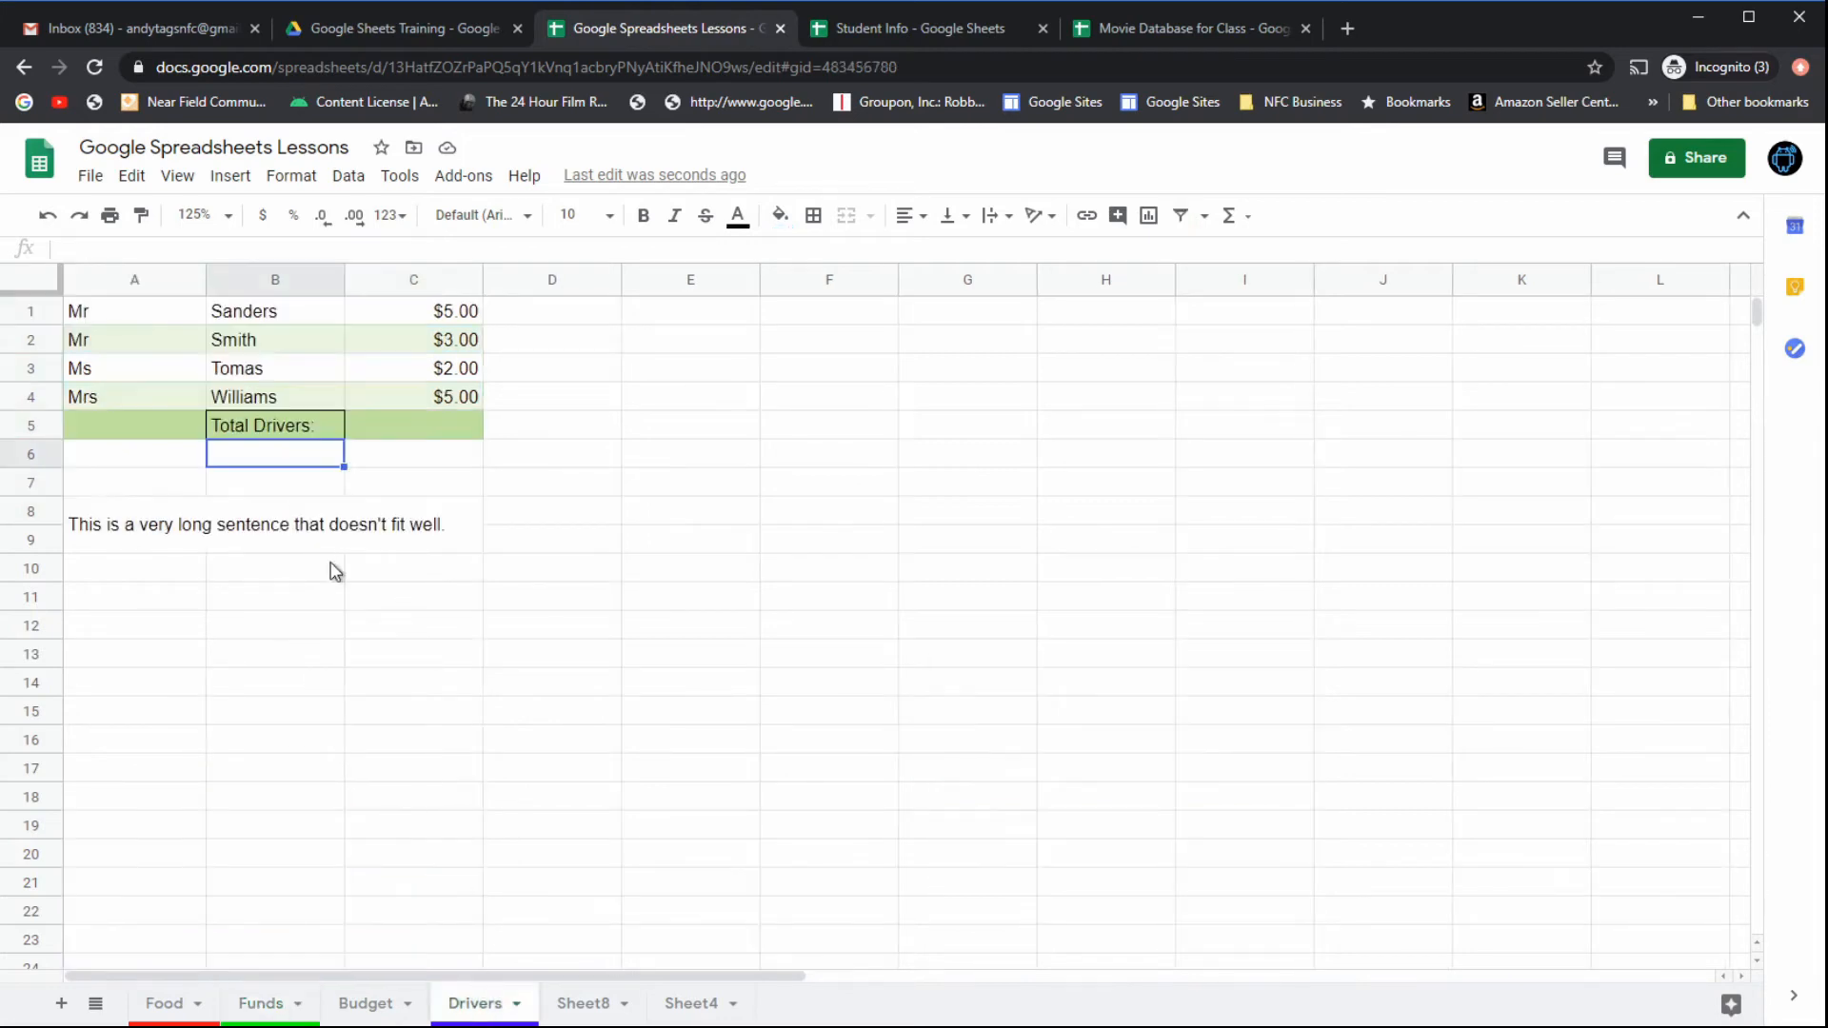
click(249, 425)
right_click(250, 429)
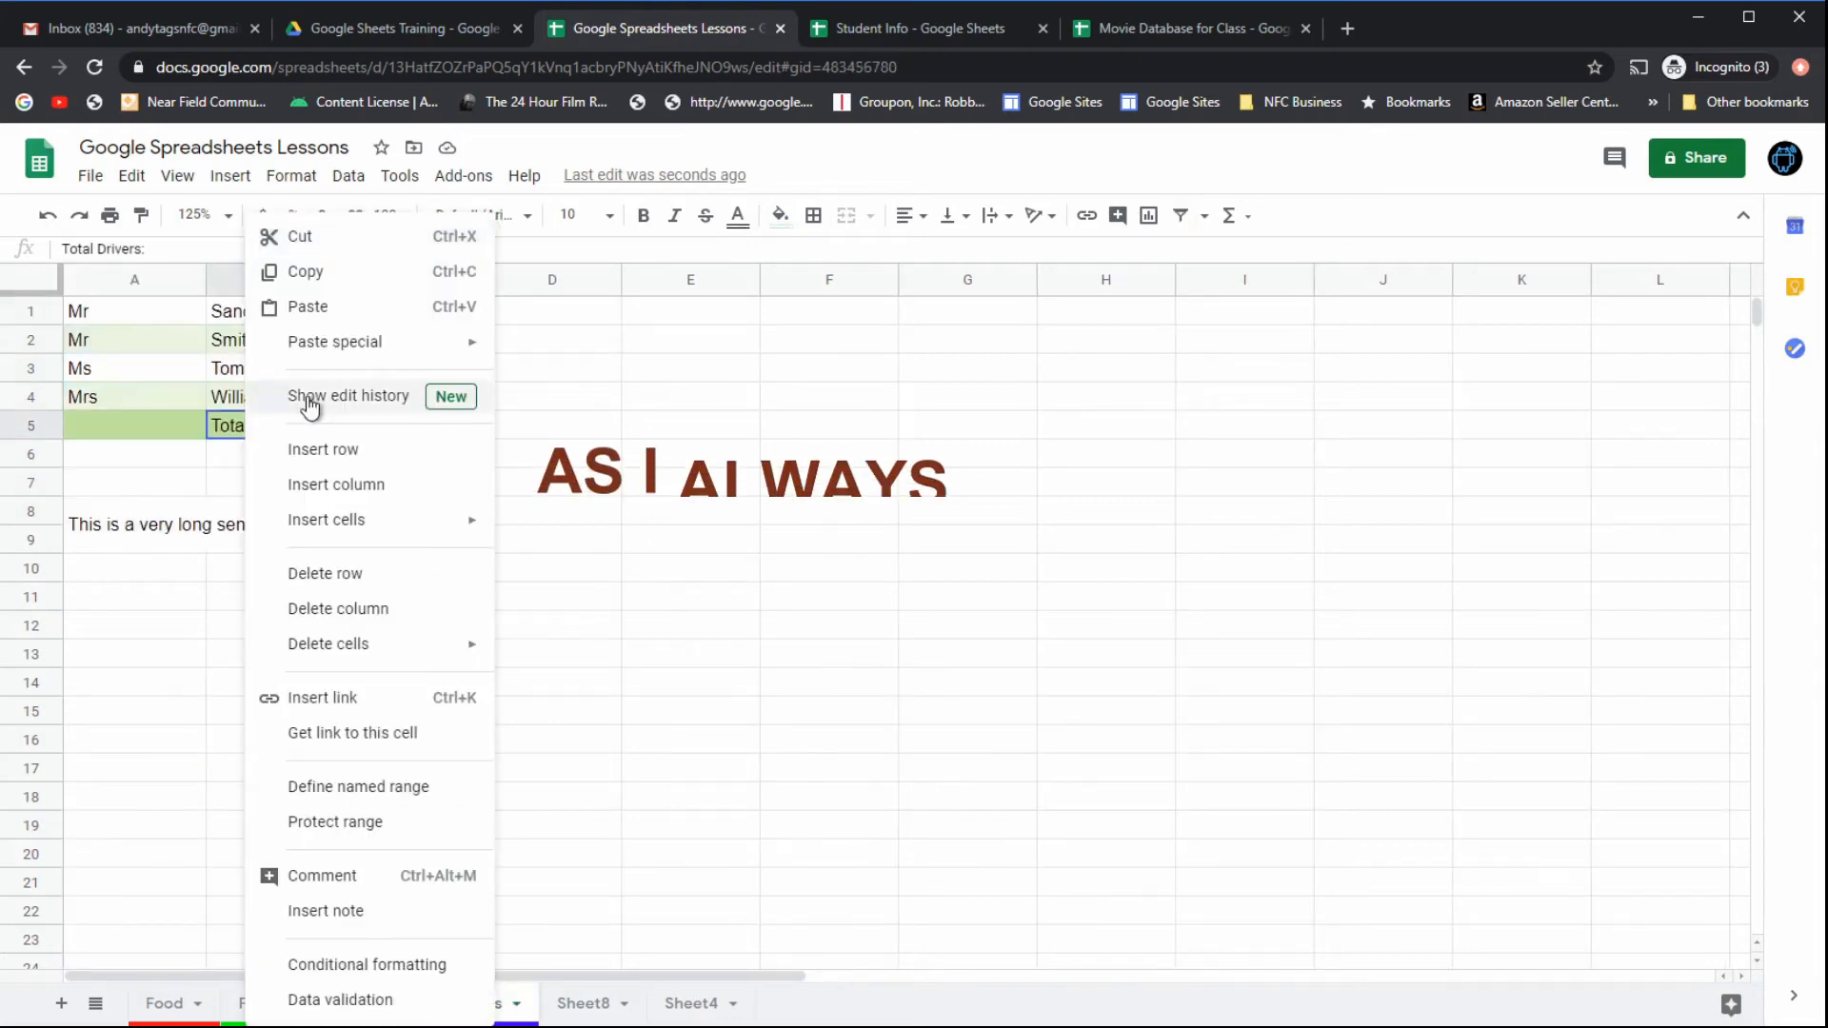
mouse_move(314, 341)
click(586, 386)
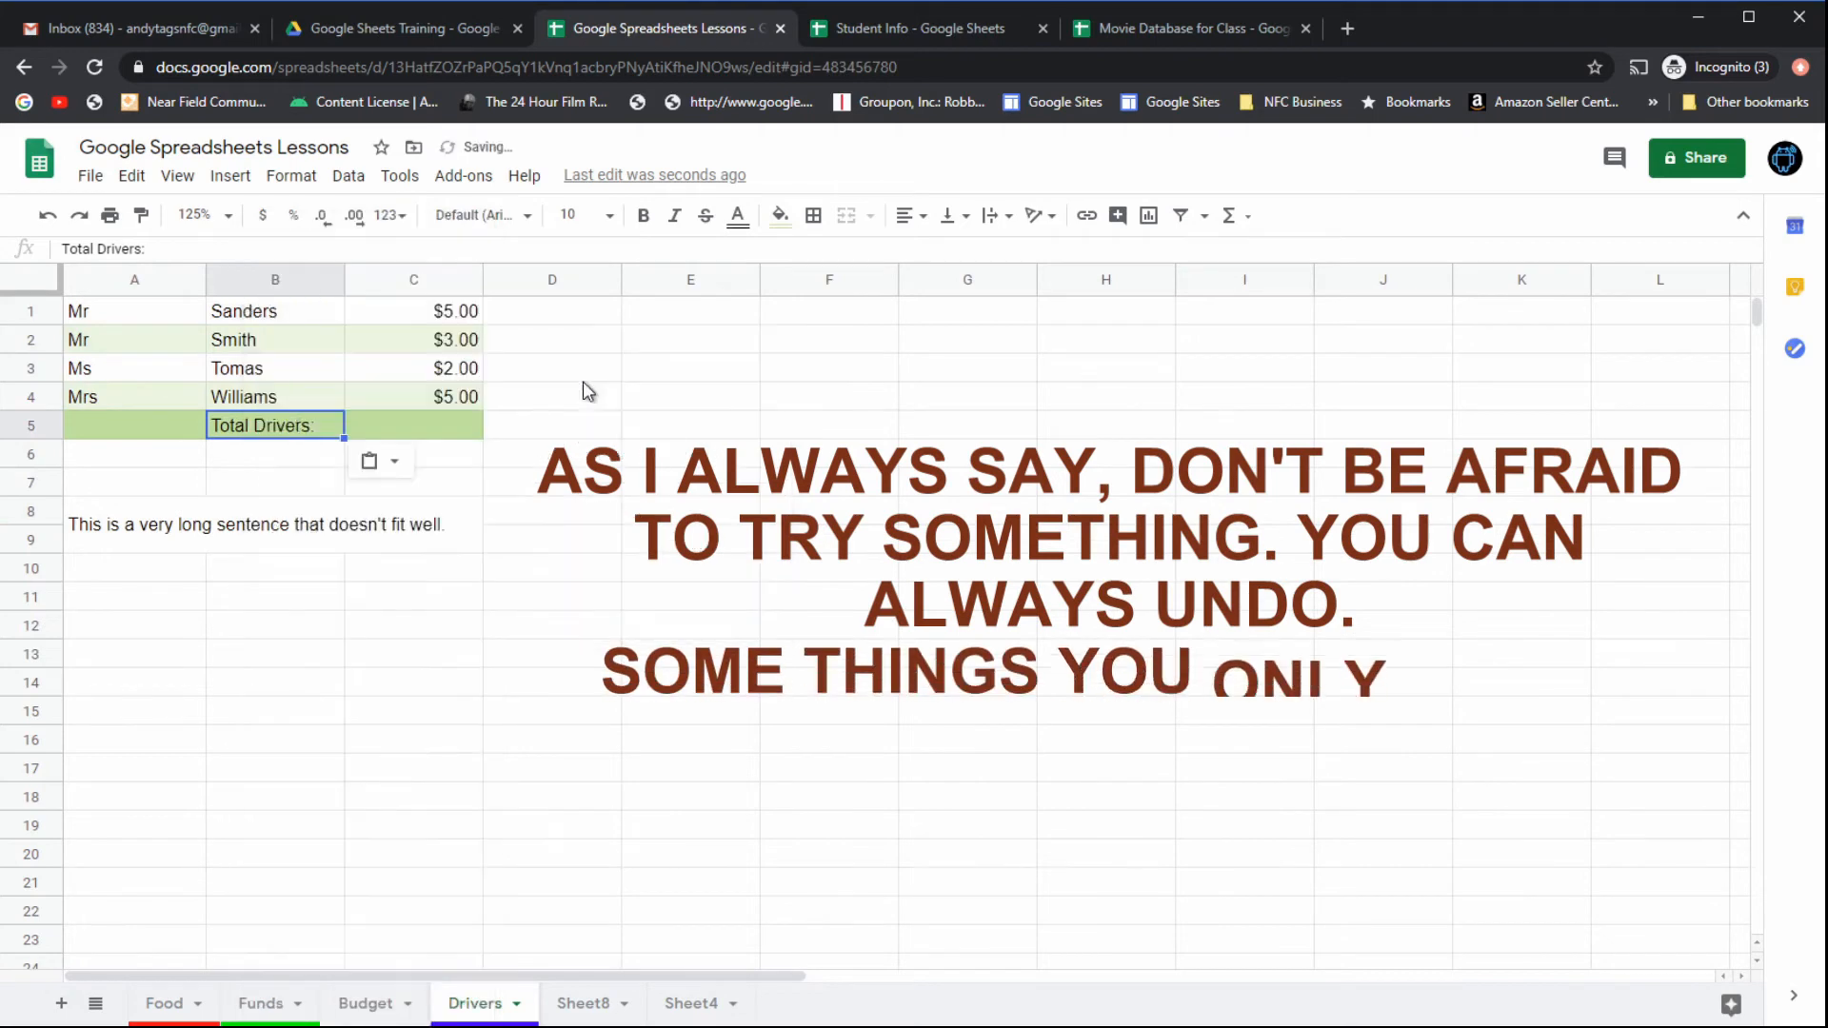
click(392, 465)
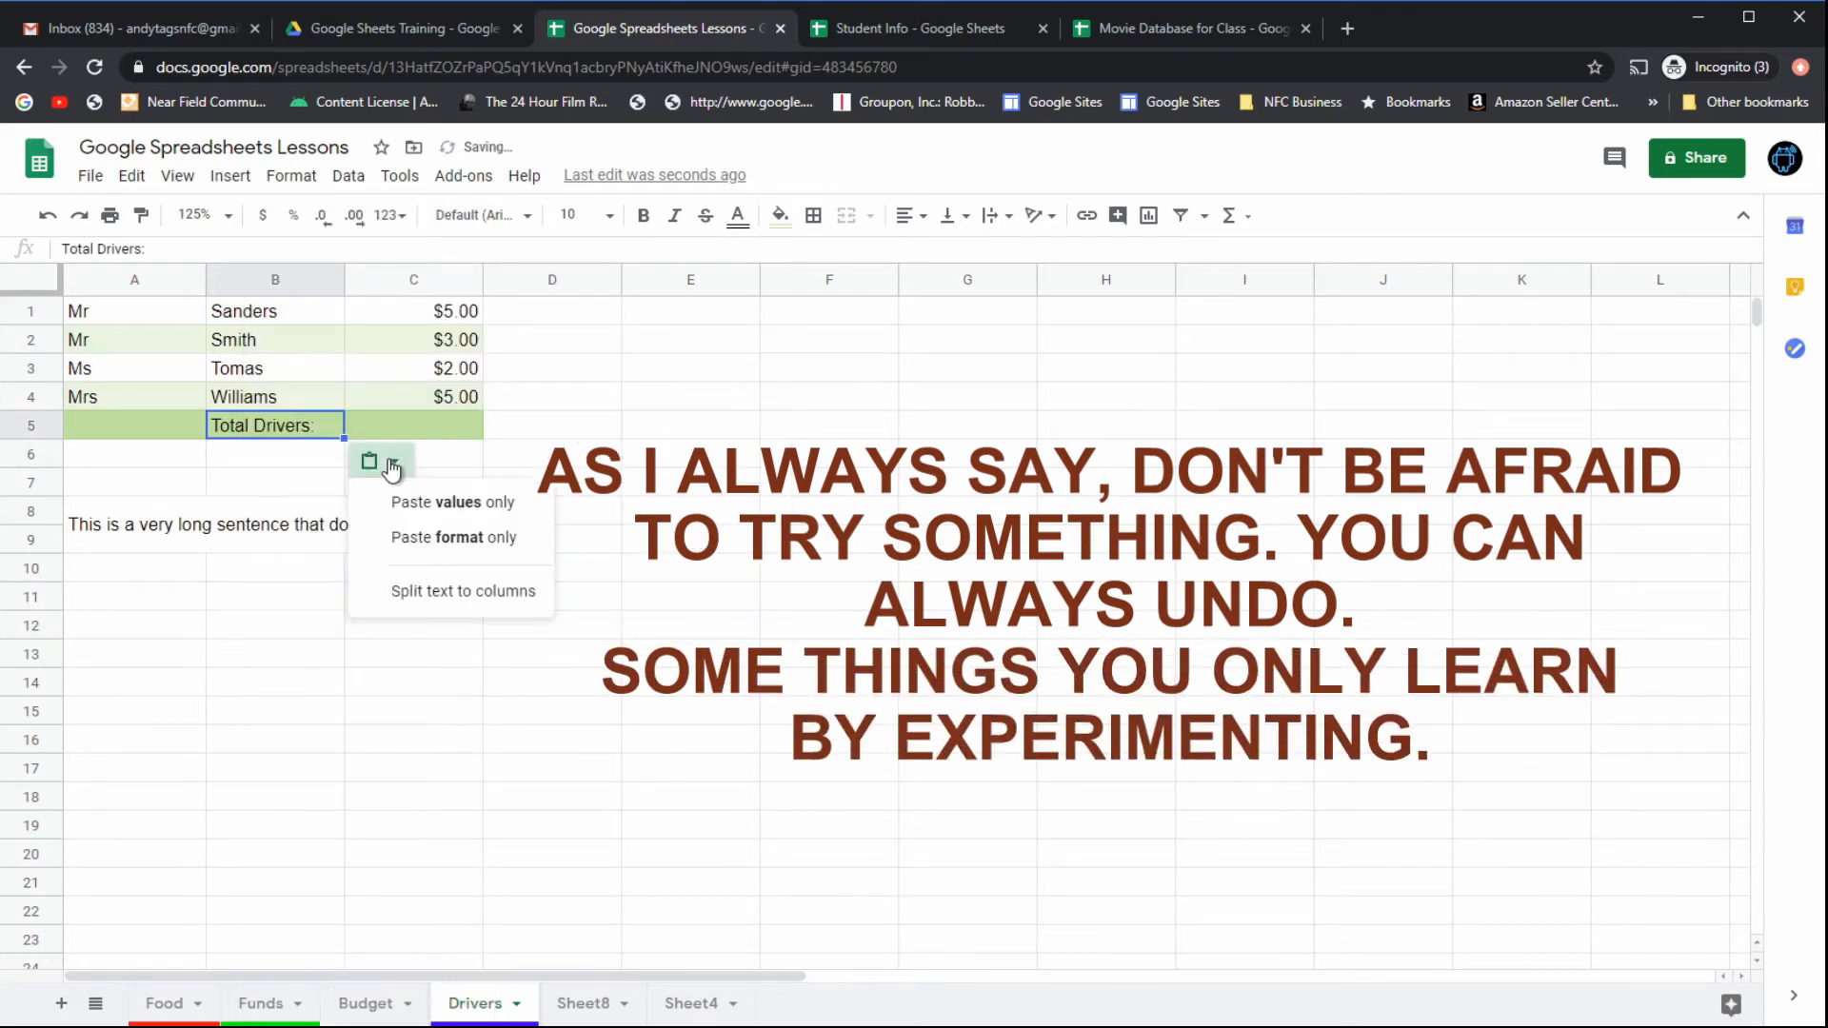
click(454, 539)
click(290, 484)
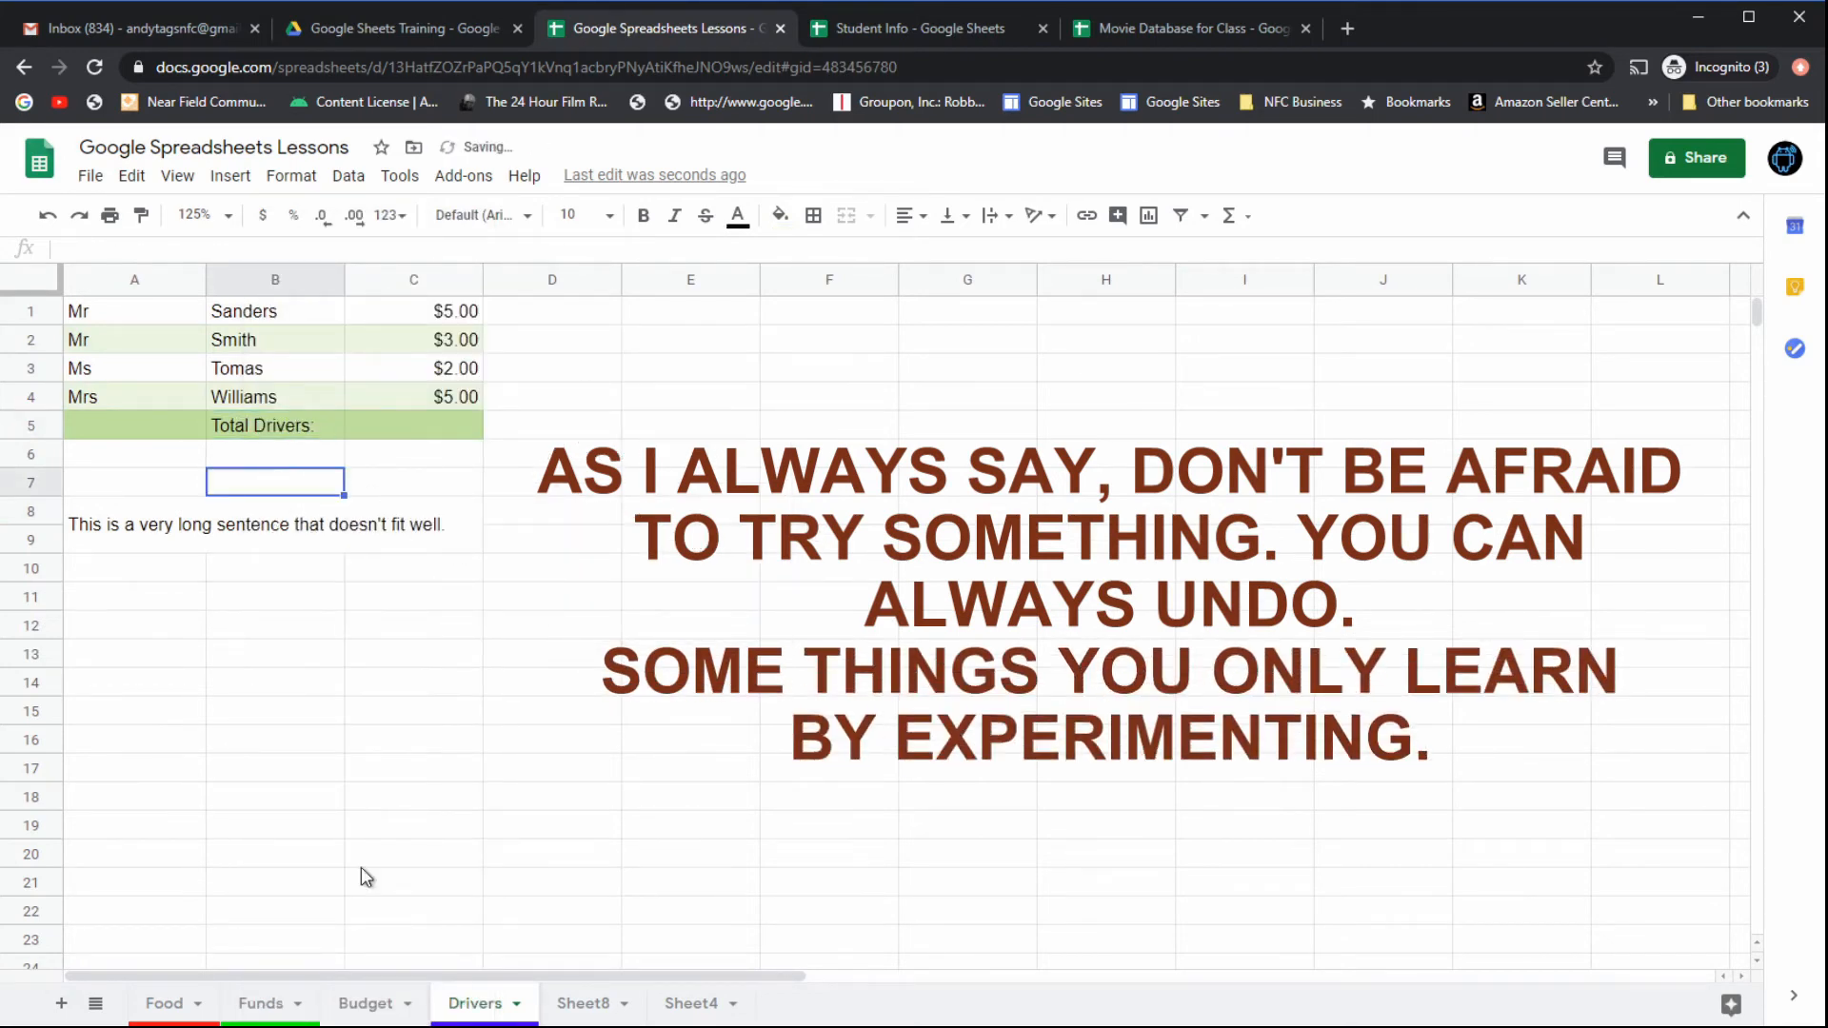
Step: Look over the Funds table, the Student List, Sheet7, ETC and Test Sheet in Student Info, and the Movie Database for Class spreadsheet
click(263, 1001)
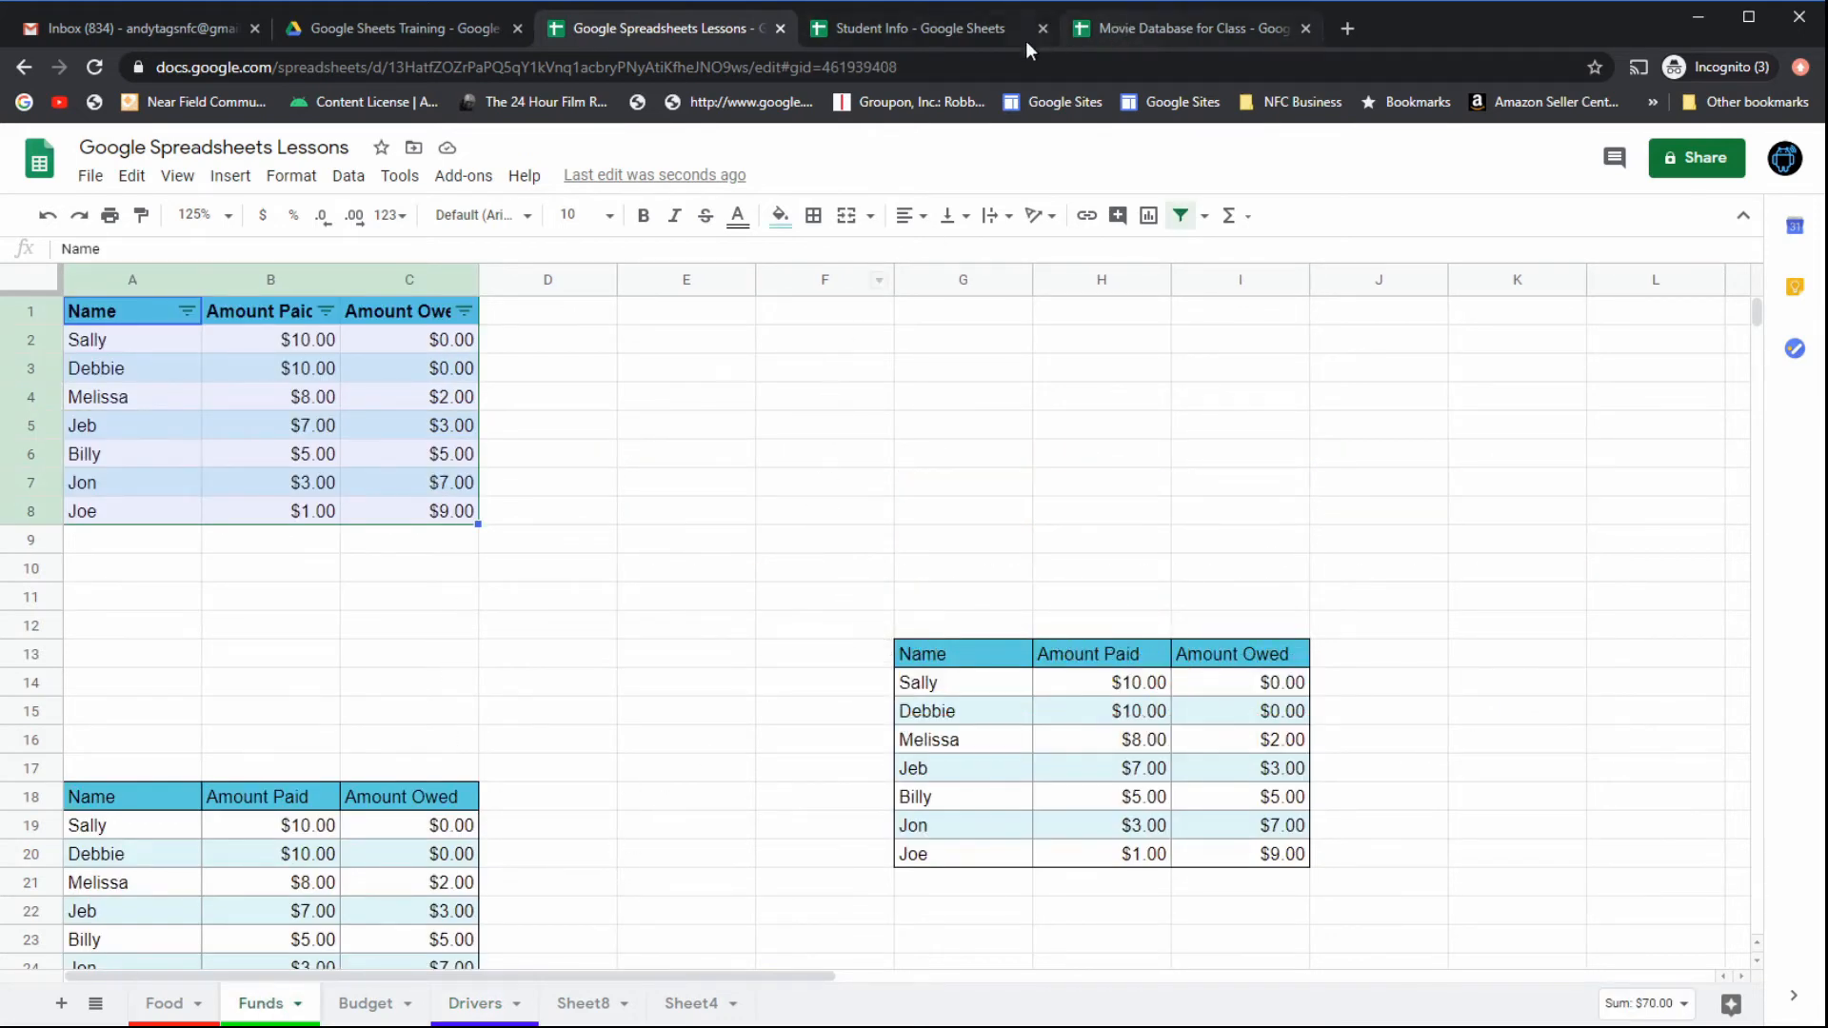
click(963, 30)
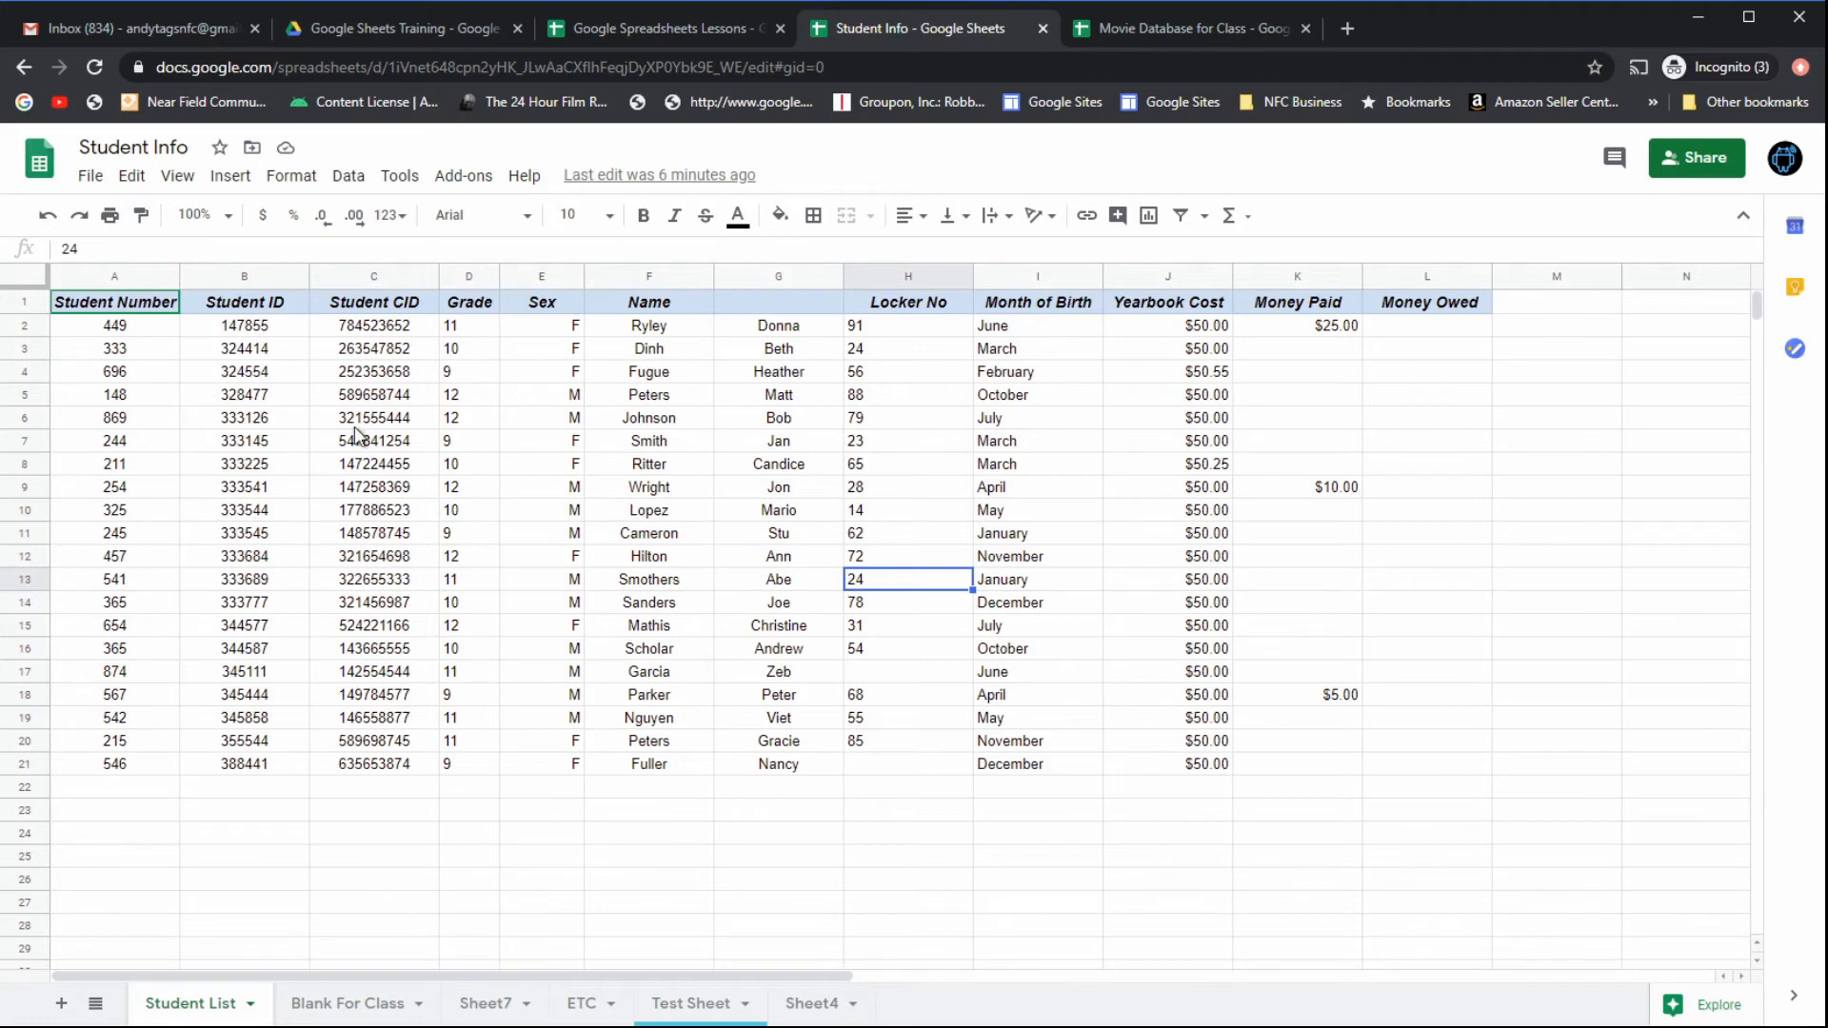
click(318, 334)
click(141, 301)
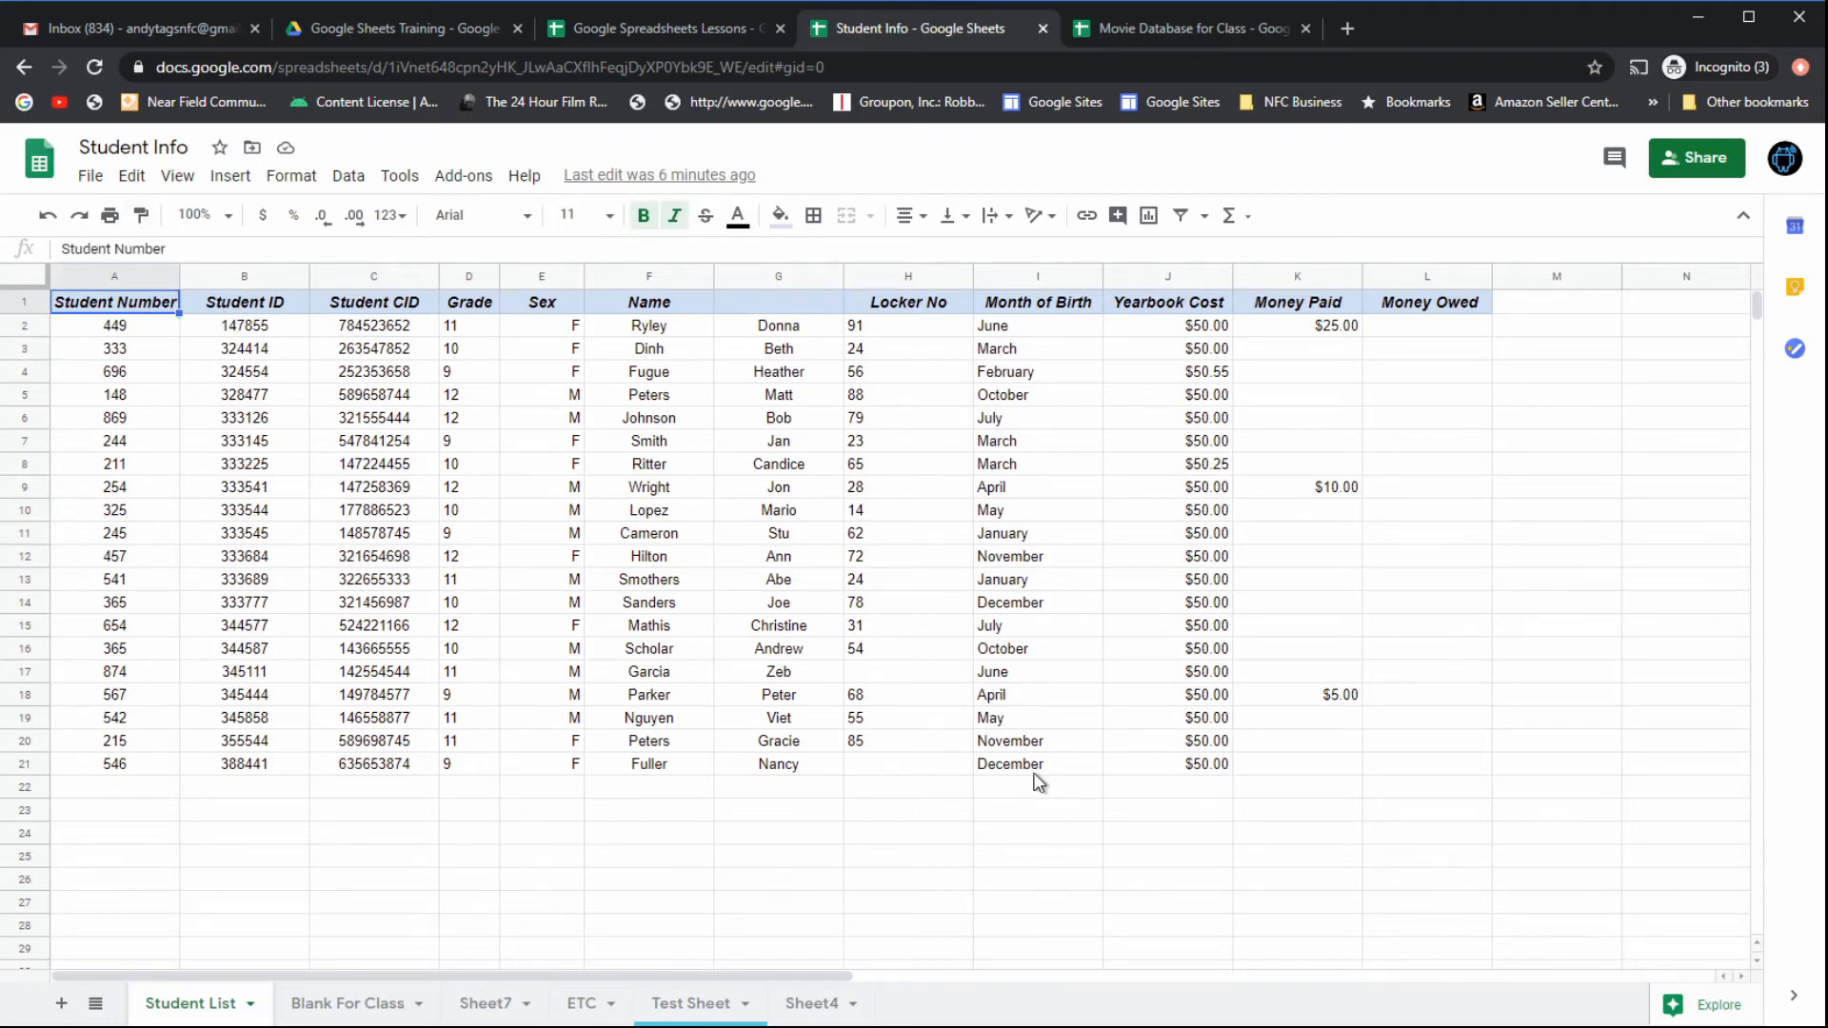
click(488, 1004)
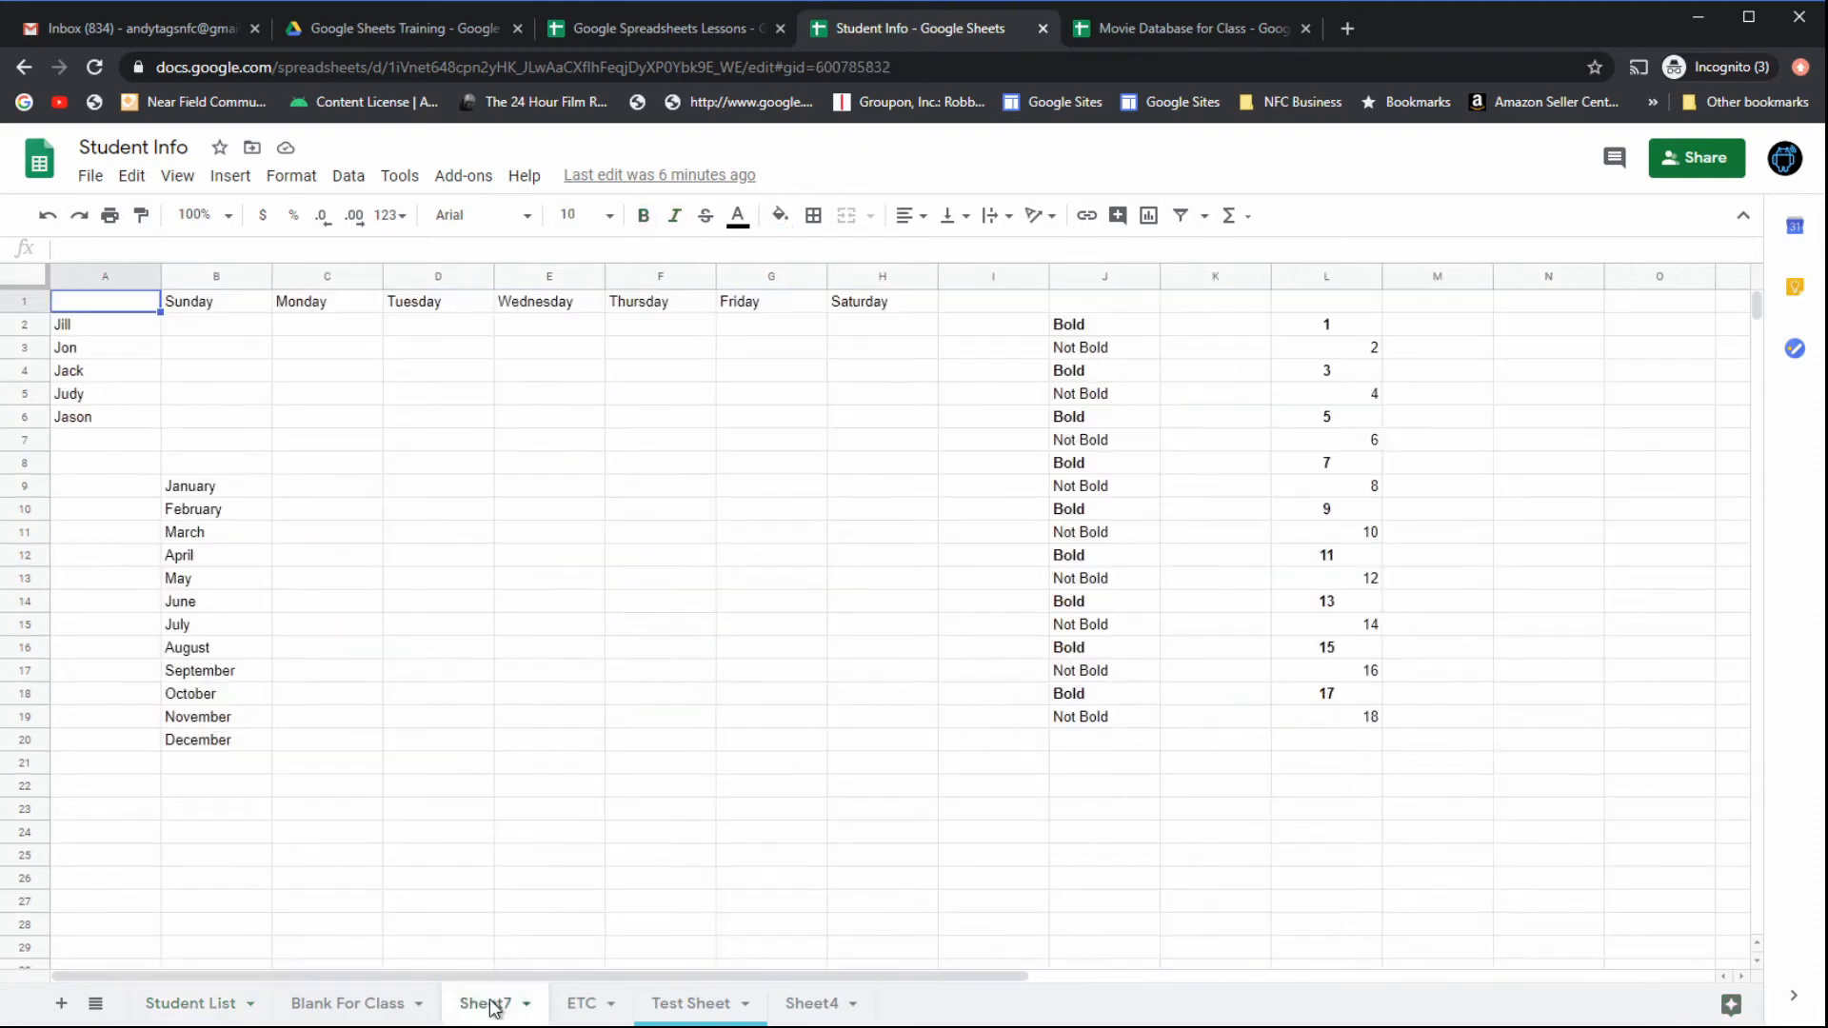
click(595, 1002)
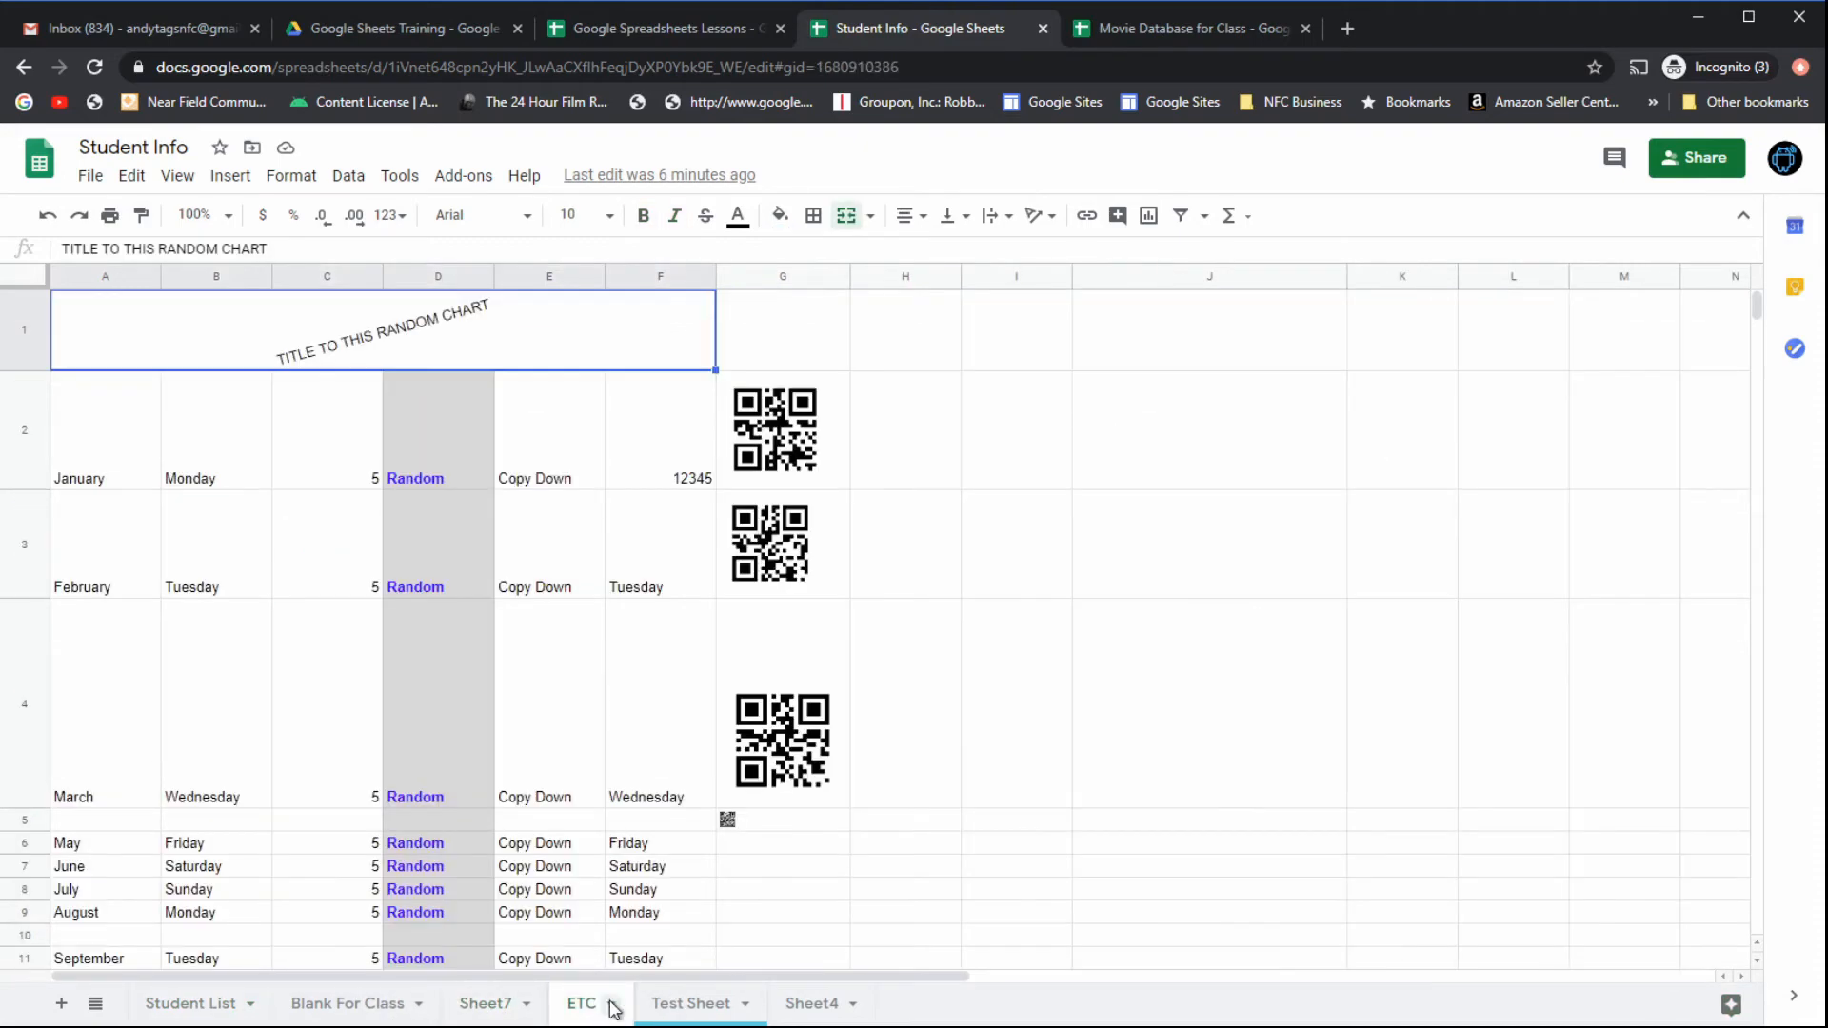
click(700, 1008)
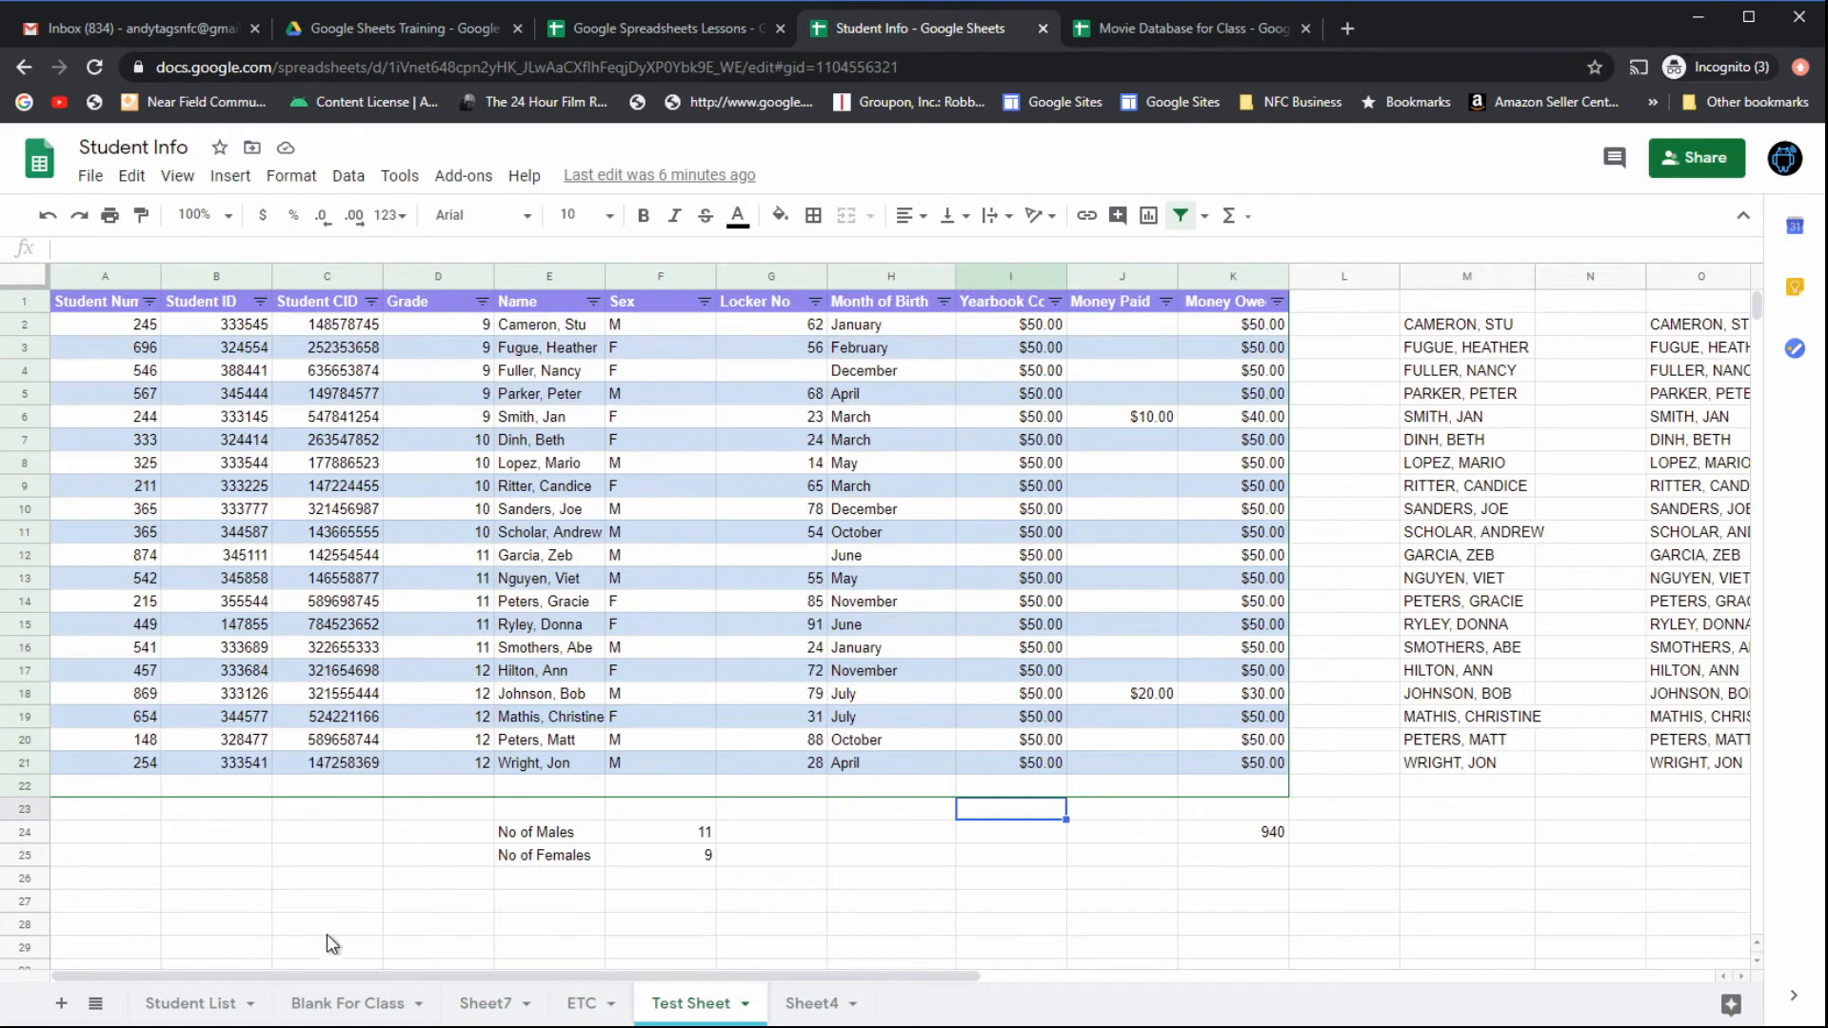
click(1135, 26)
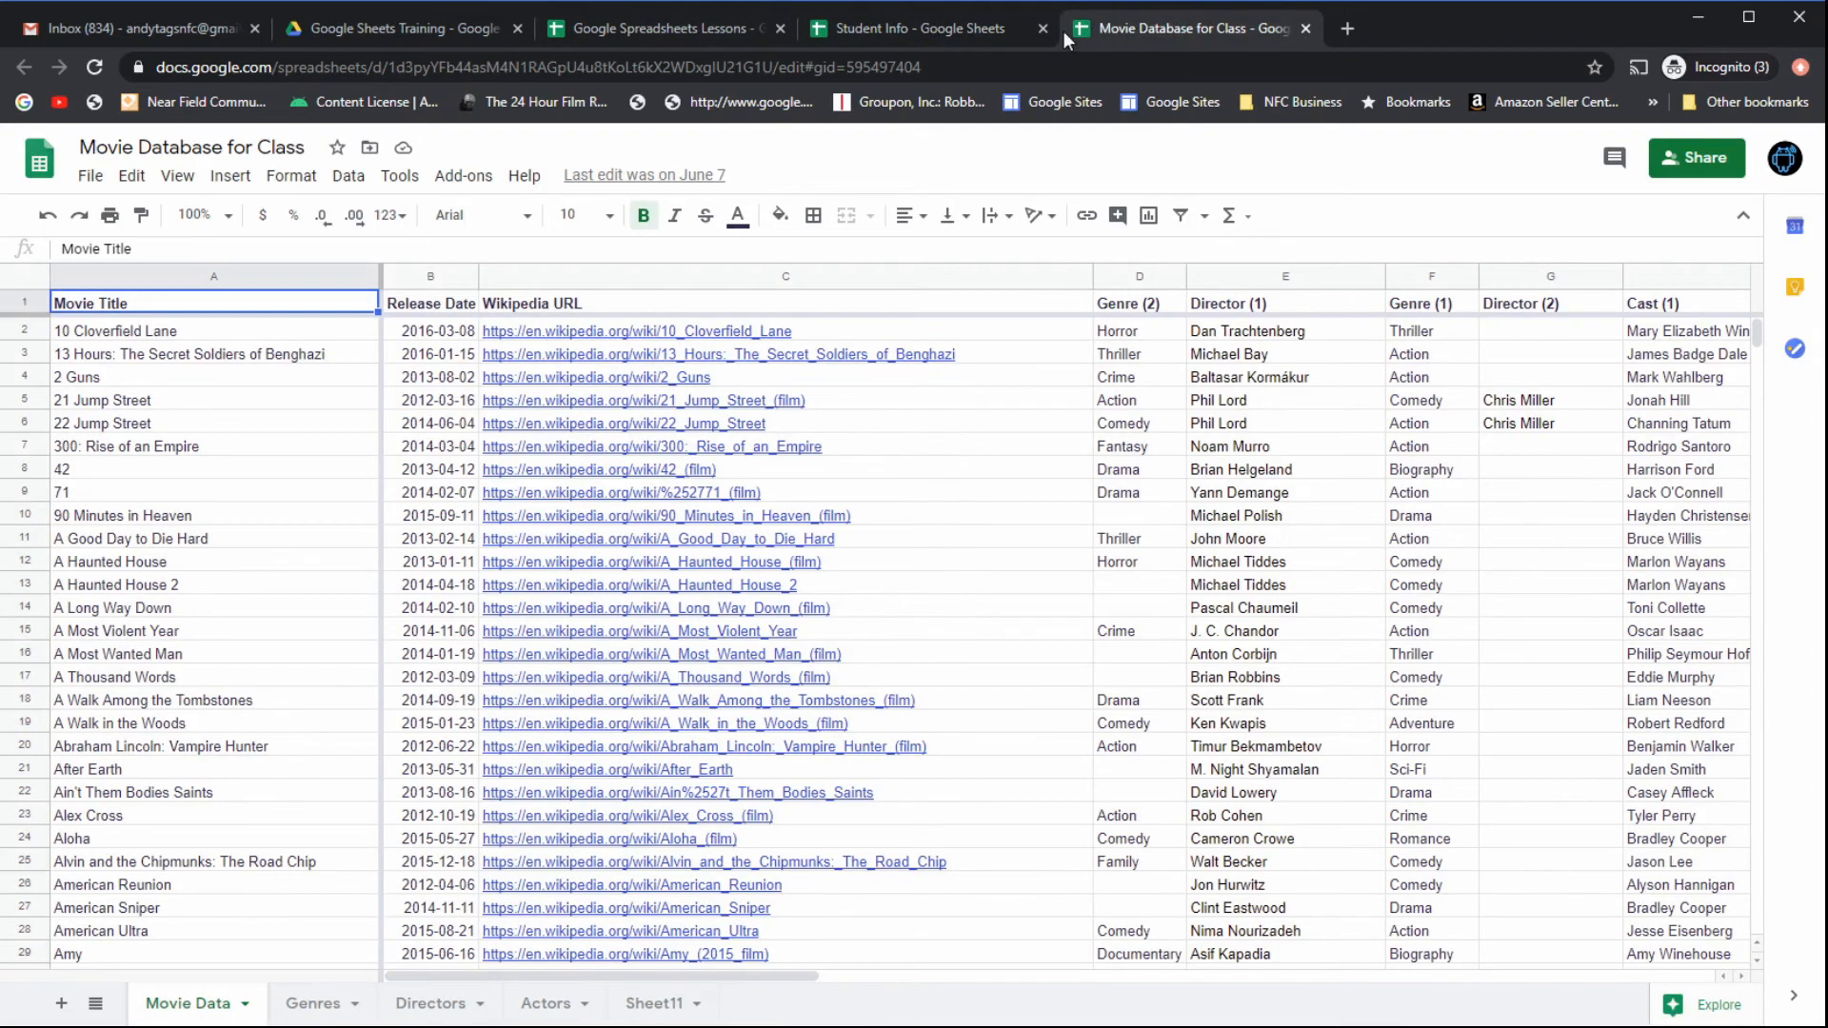
Step: Return to the Google Spreadsheets Lessons file and view its Sheet8, Sheet4, Food and Funds sheets
click(653, 31)
click(703, 566)
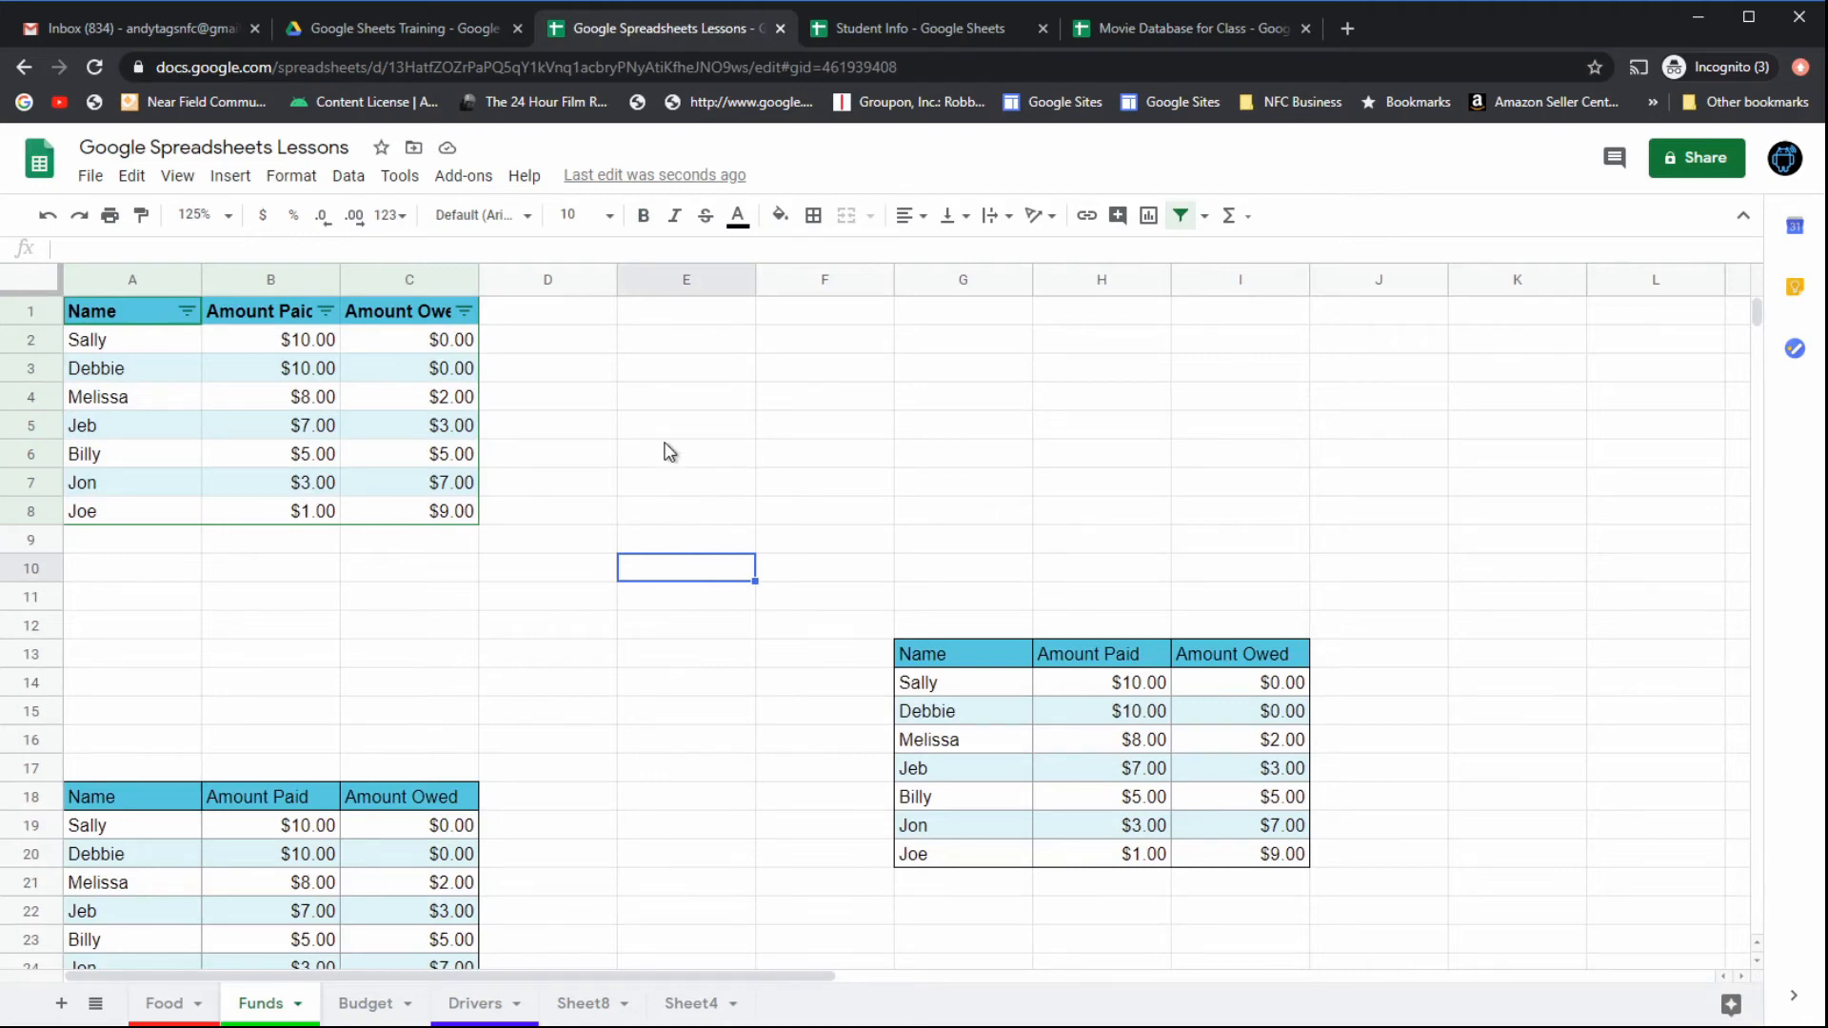
click(578, 1003)
click(702, 1005)
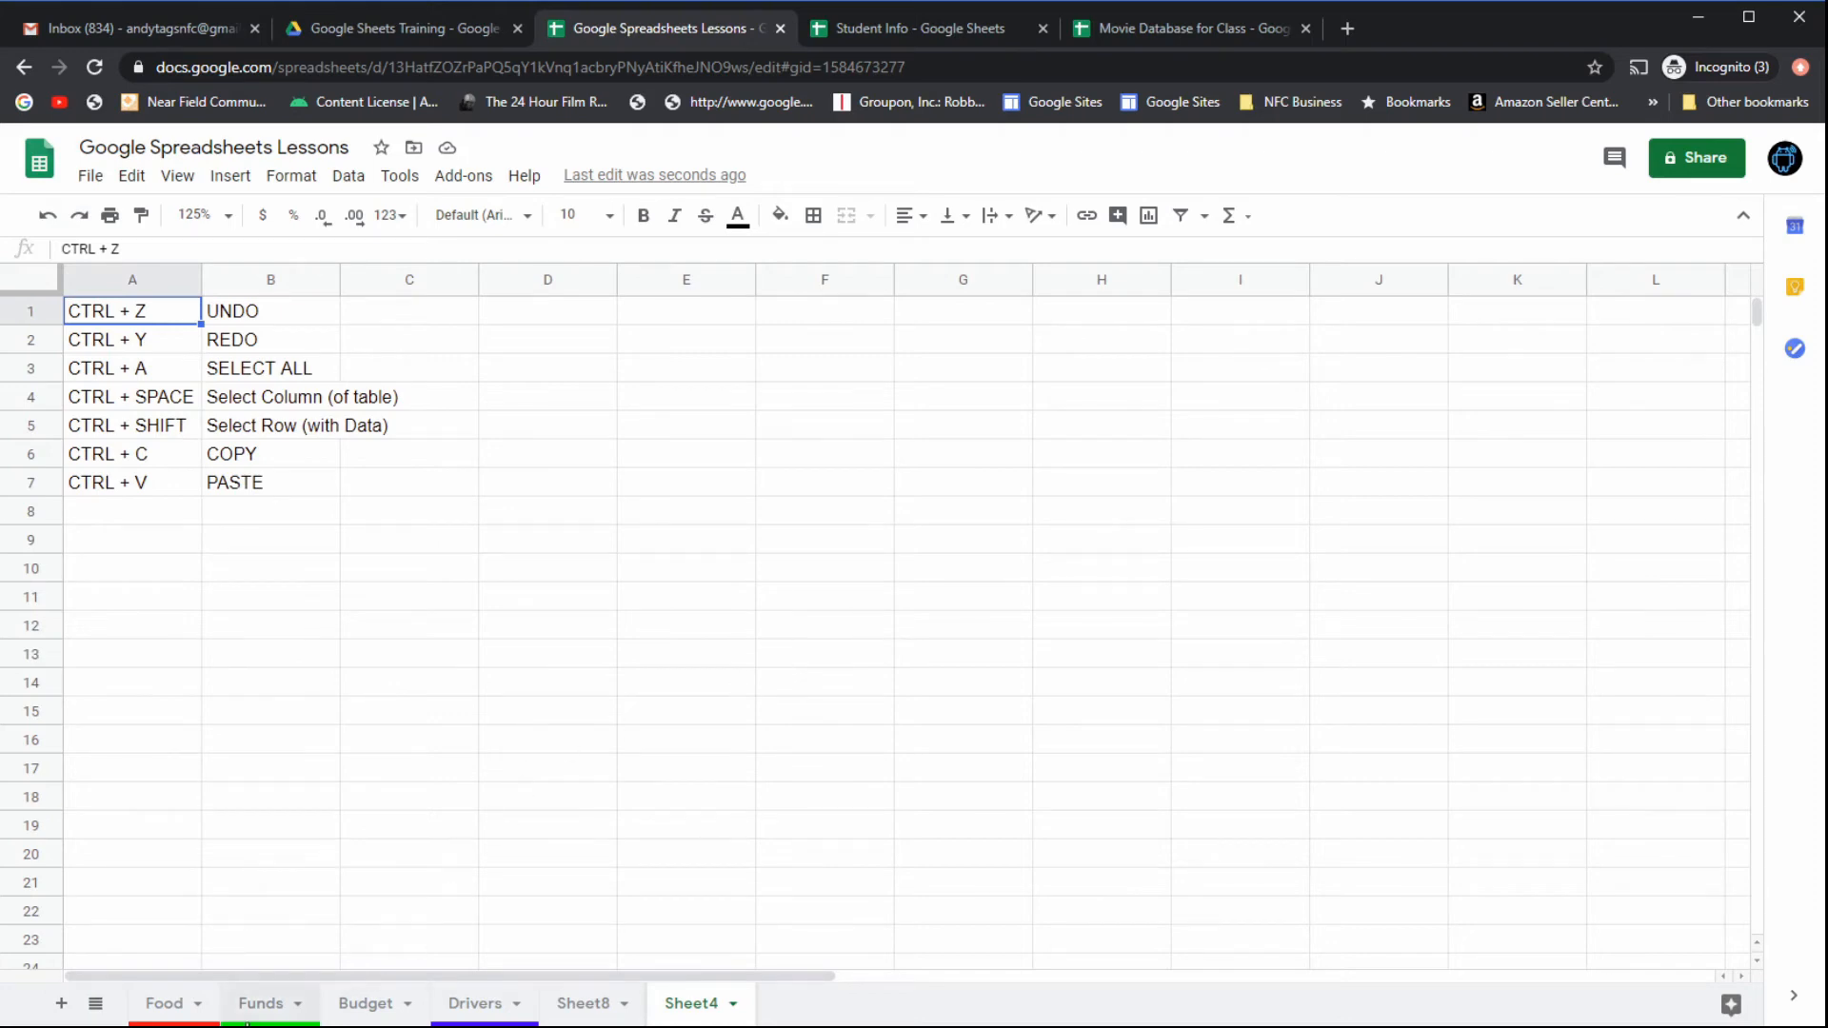
click(164, 1004)
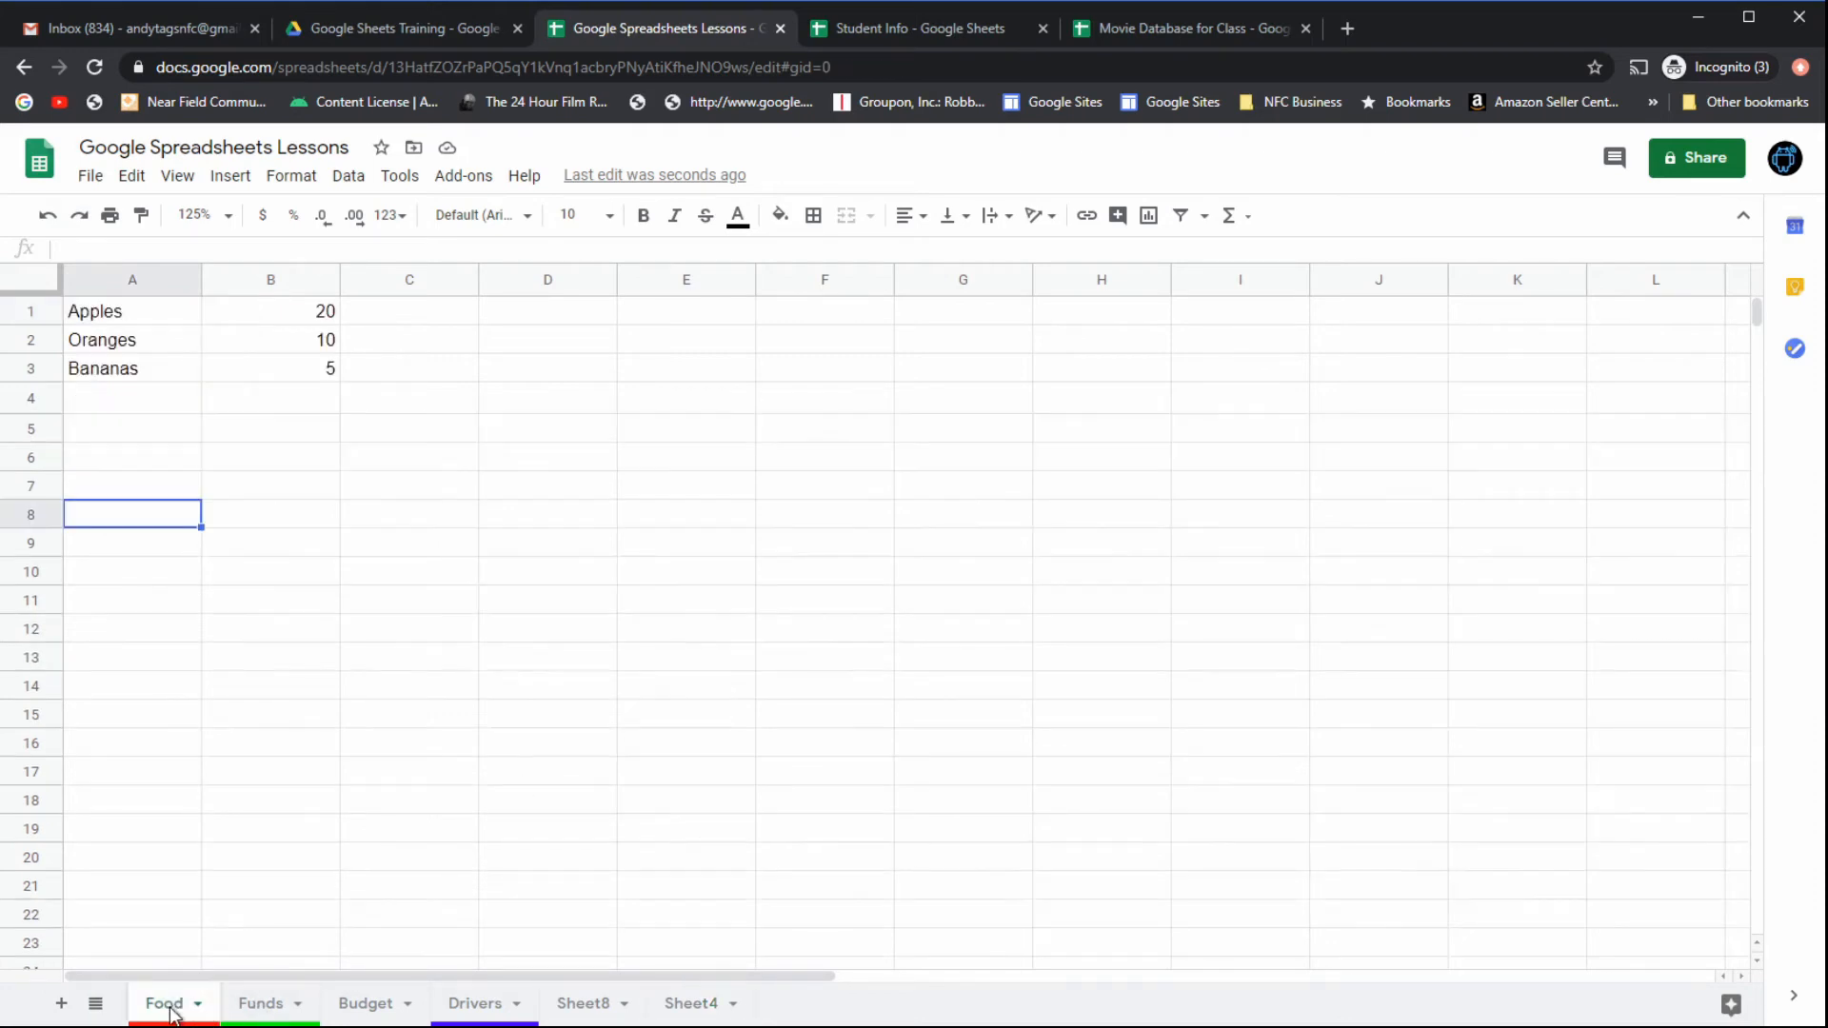
click(273, 1010)
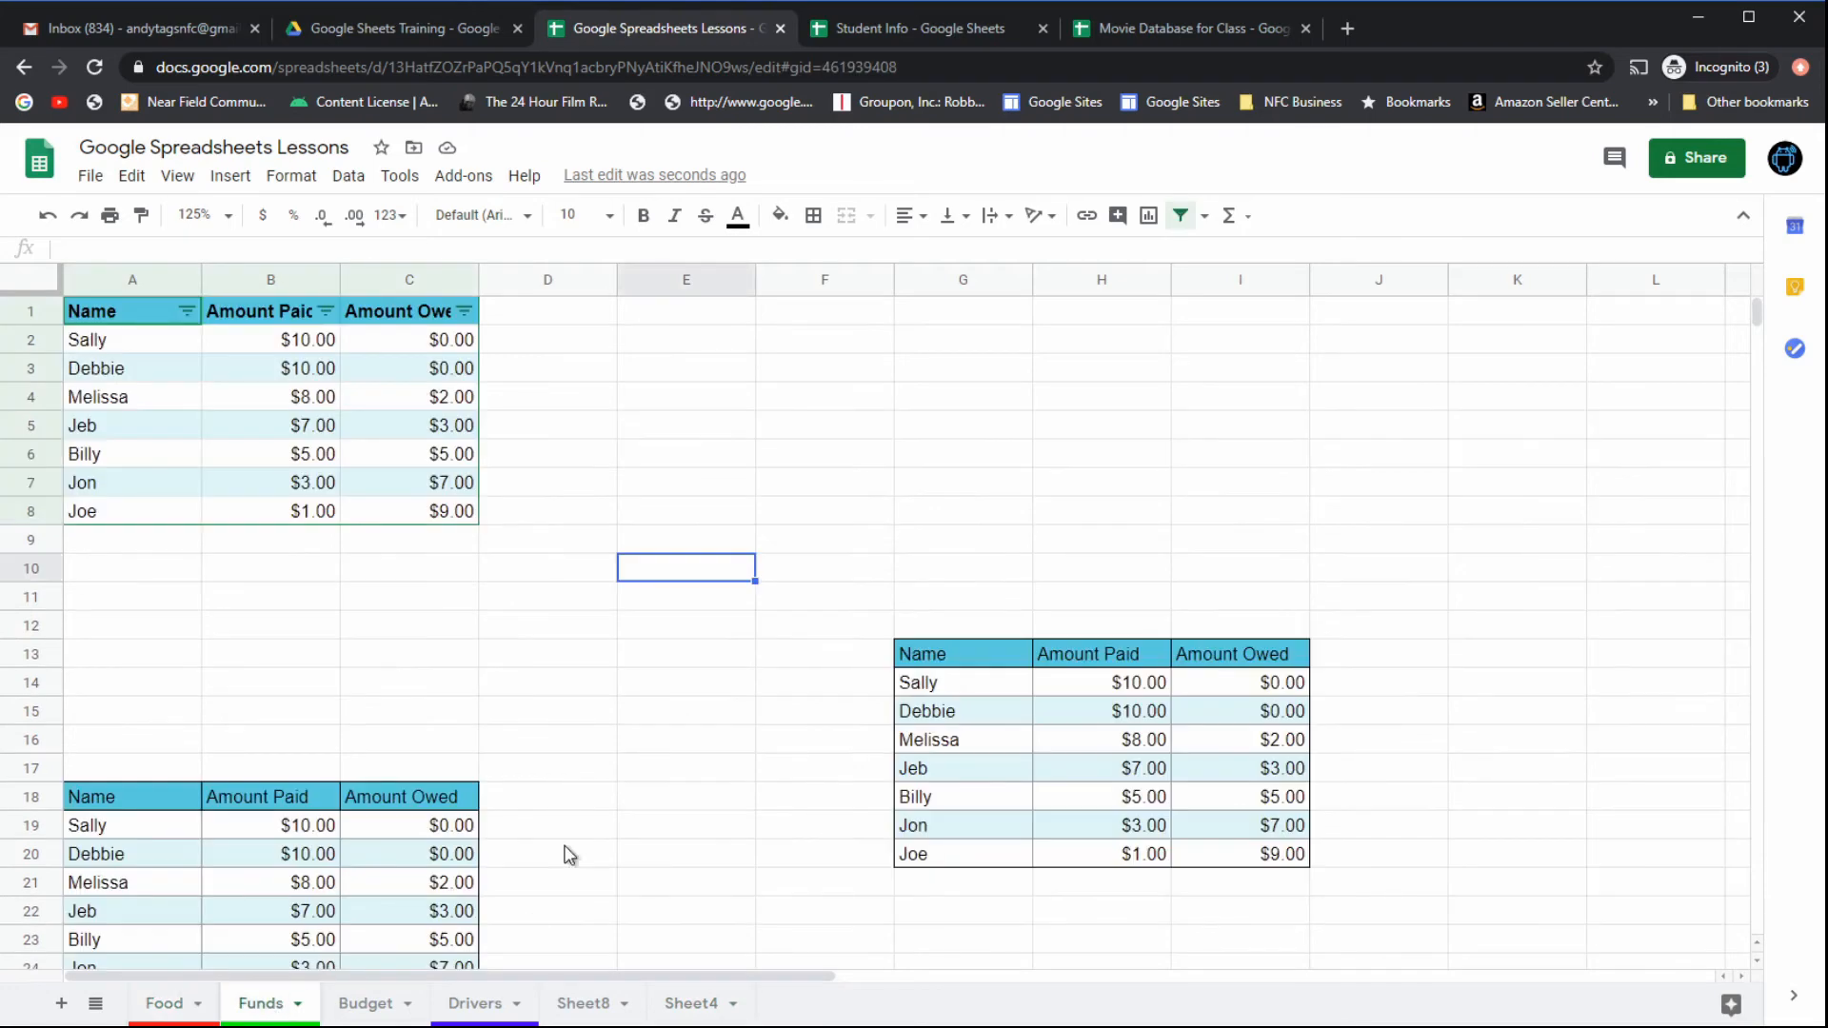
click(785, 663)
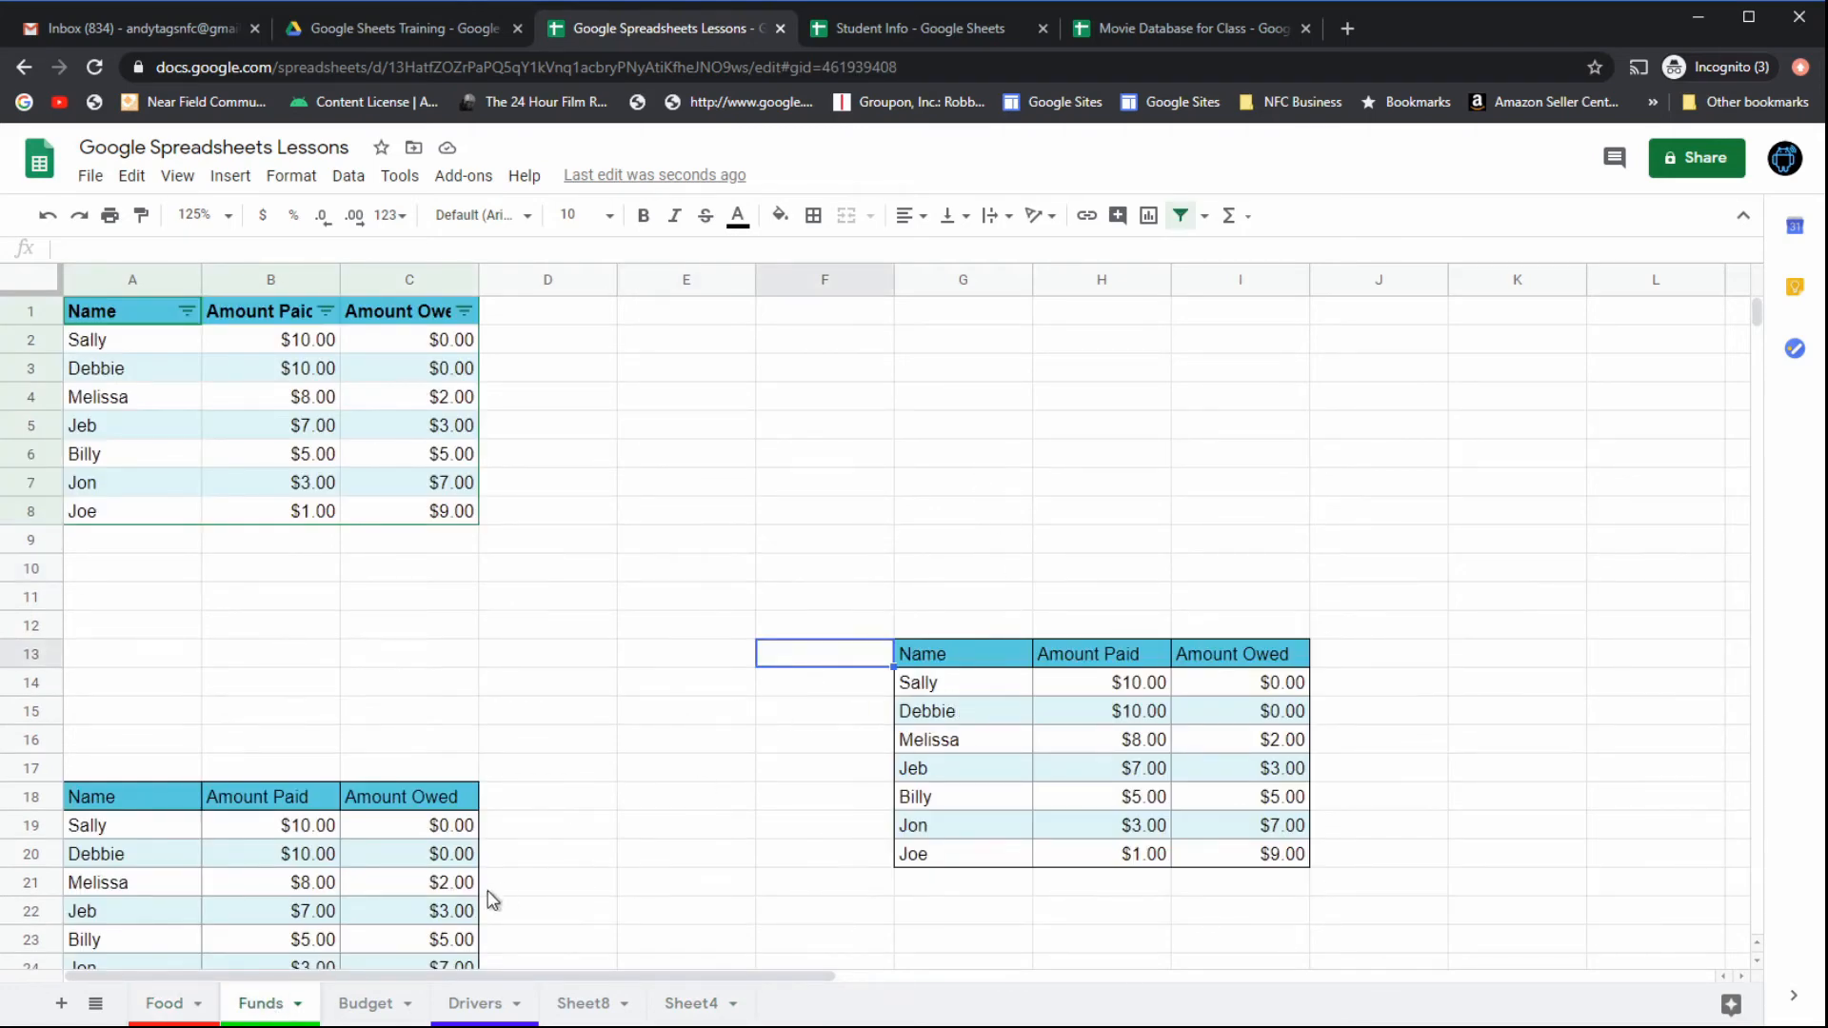
Step: Clear the formatting of the table range A1:C8 on the Budget sheet
click(366, 1004)
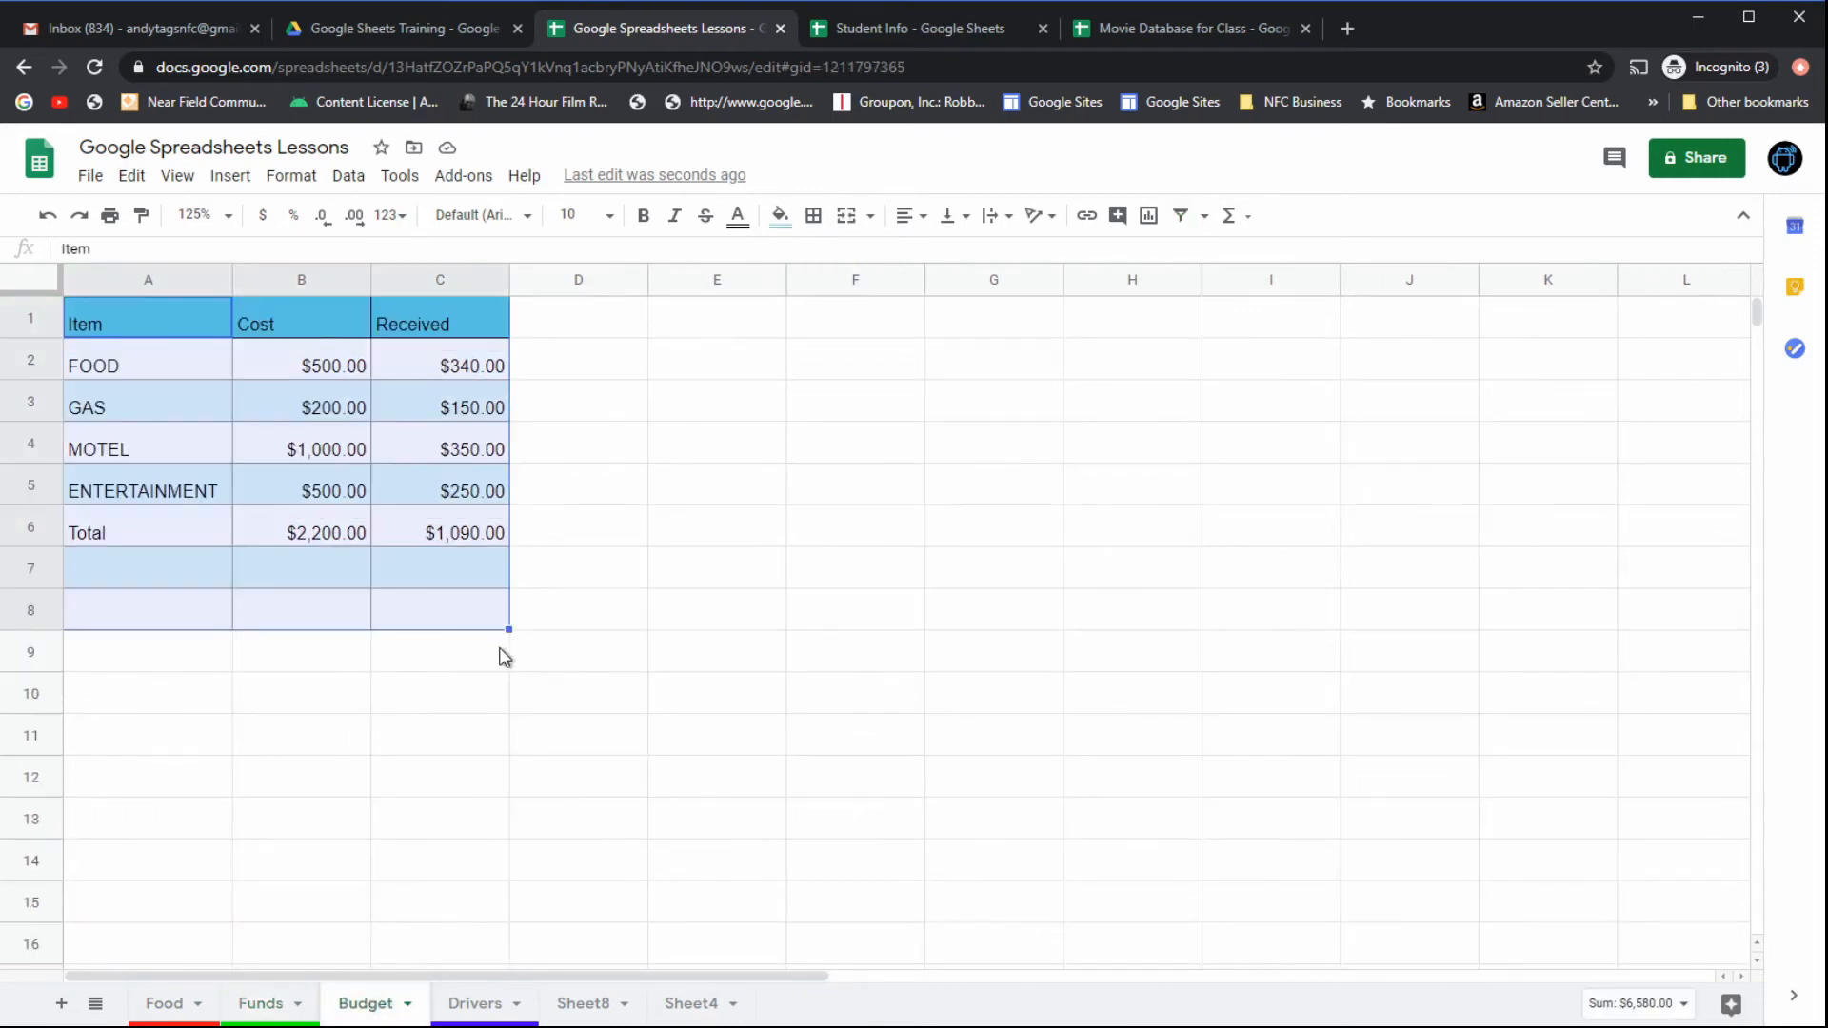
click(627, 740)
drag(172, 334, 469, 624)
click(291, 179)
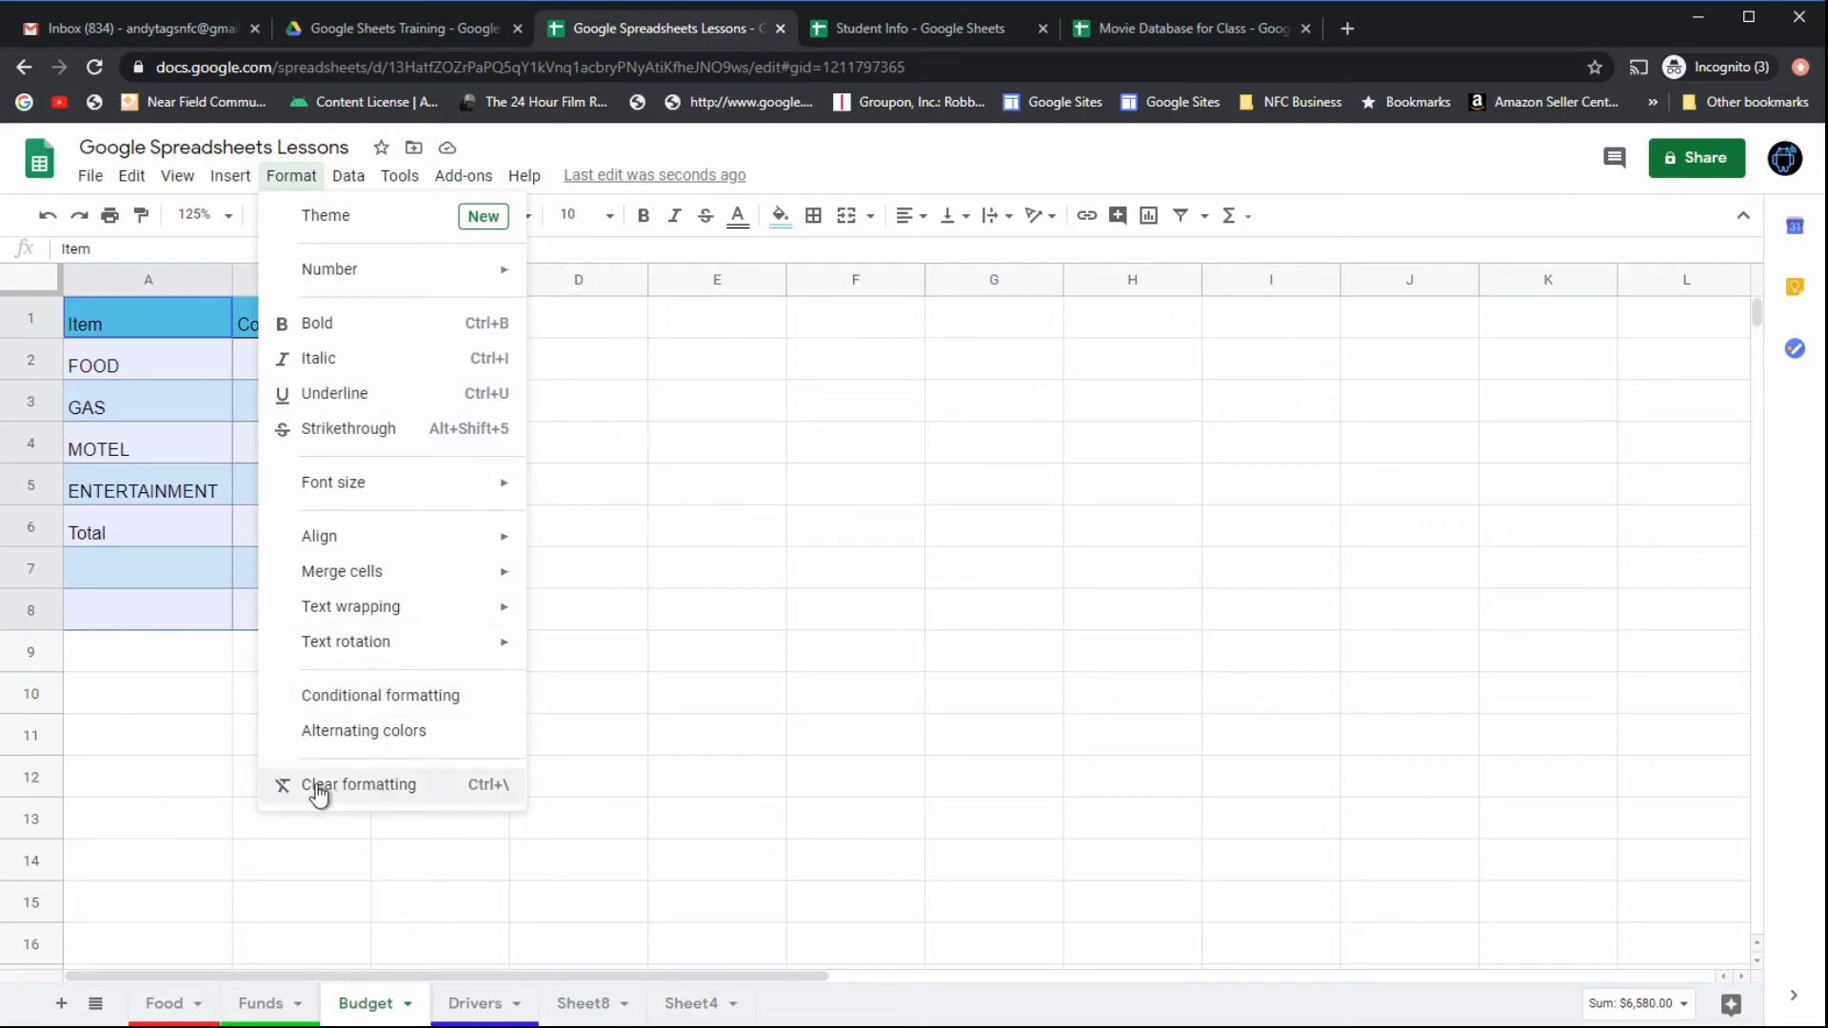
click(366, 792)
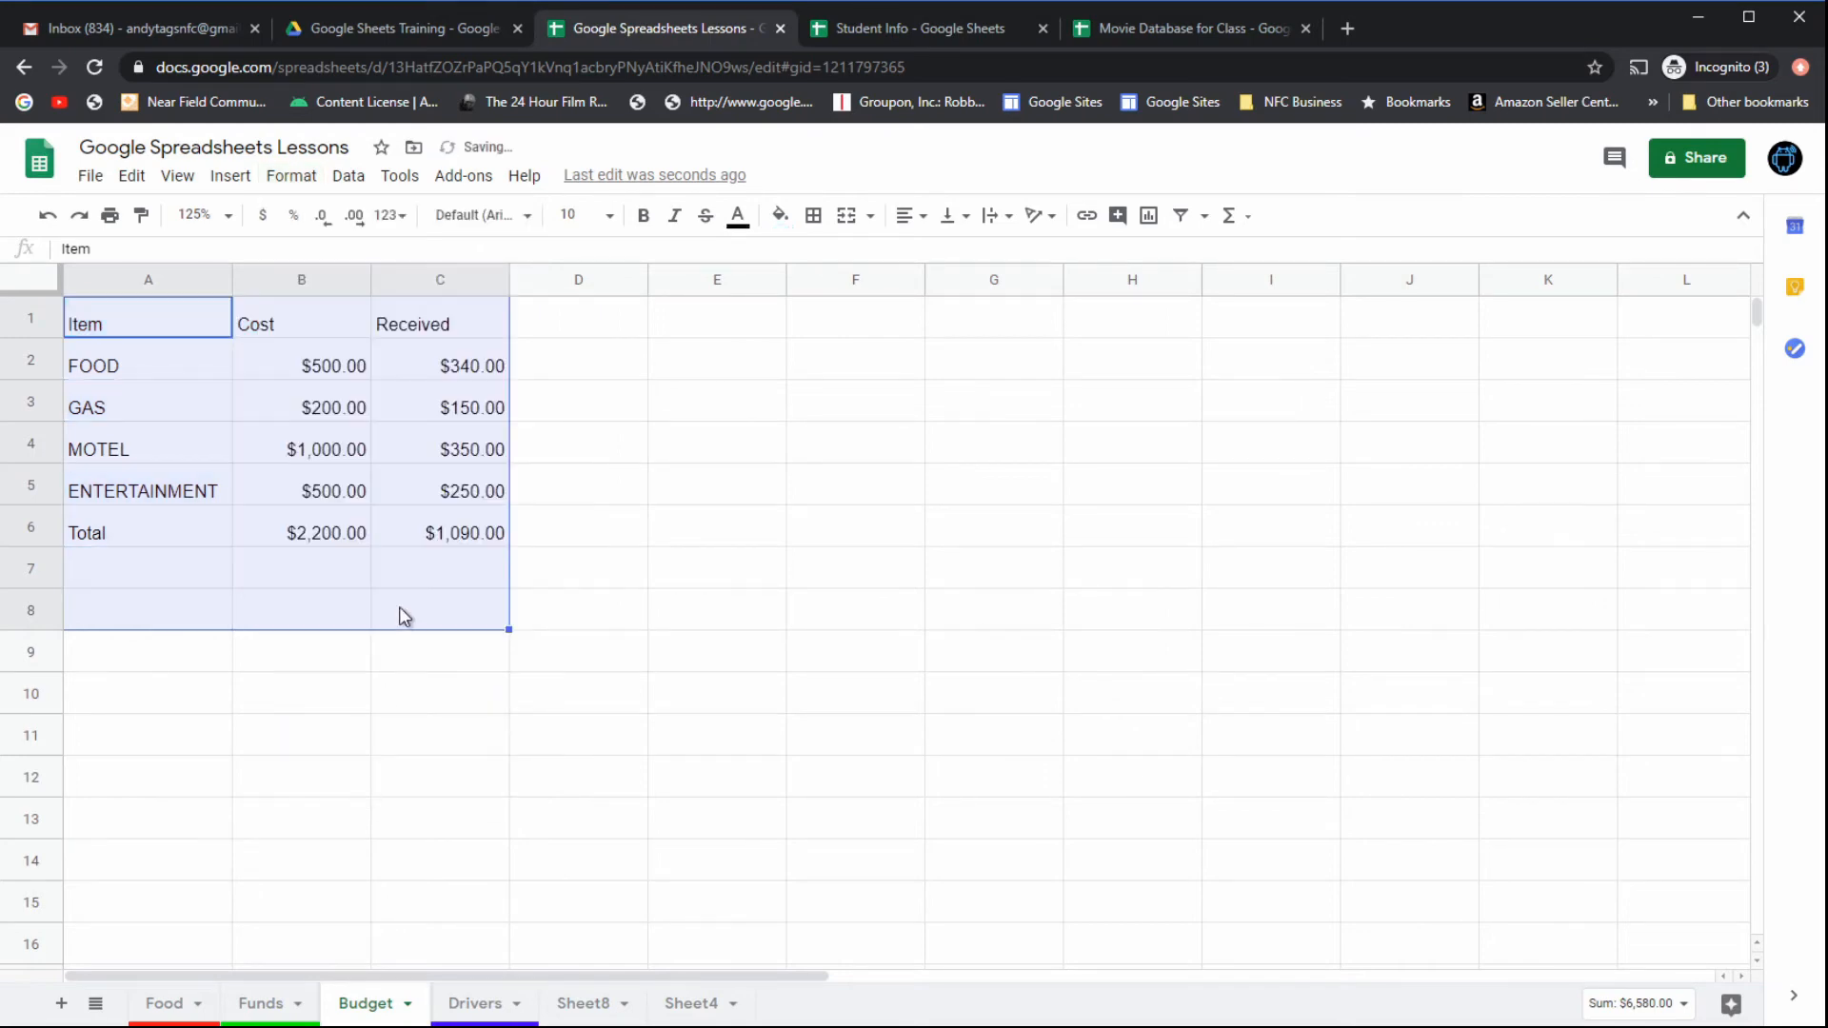
click(604, 593)
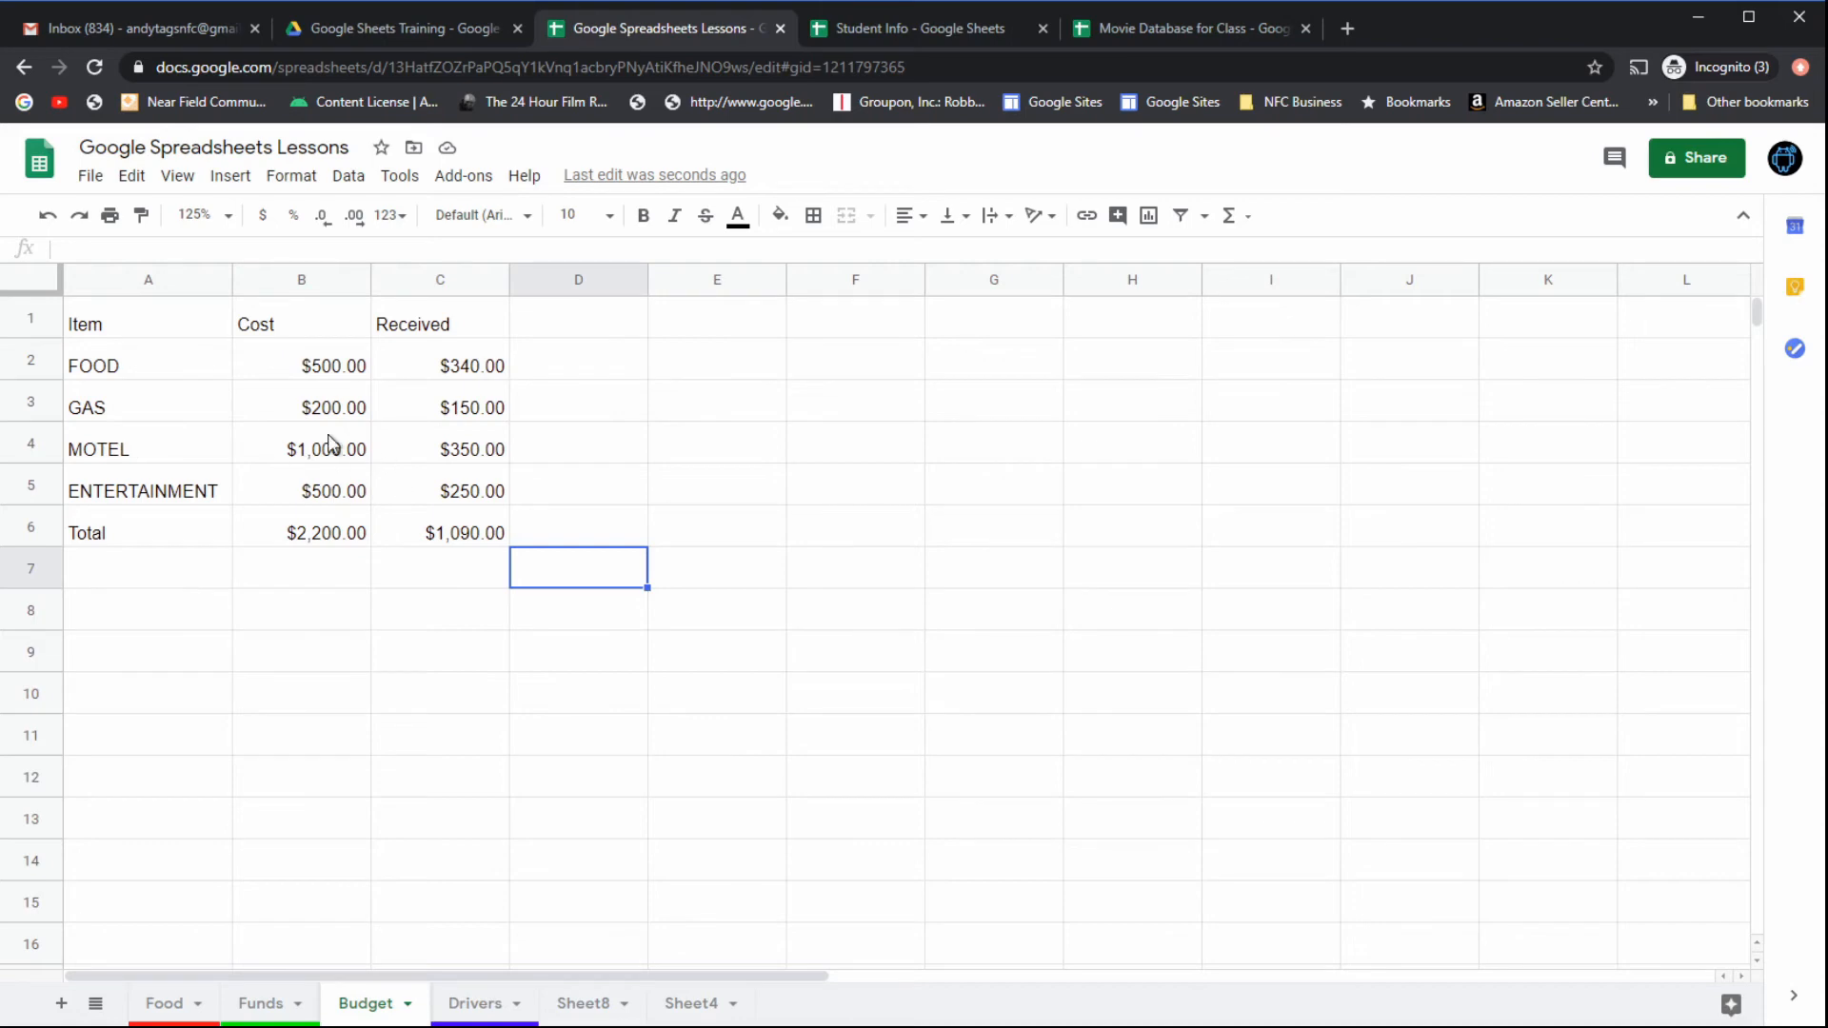
Step: Examine how the item names and the Cost and Received amounts on the Budget sheet look without table formatting
click(138, 331)
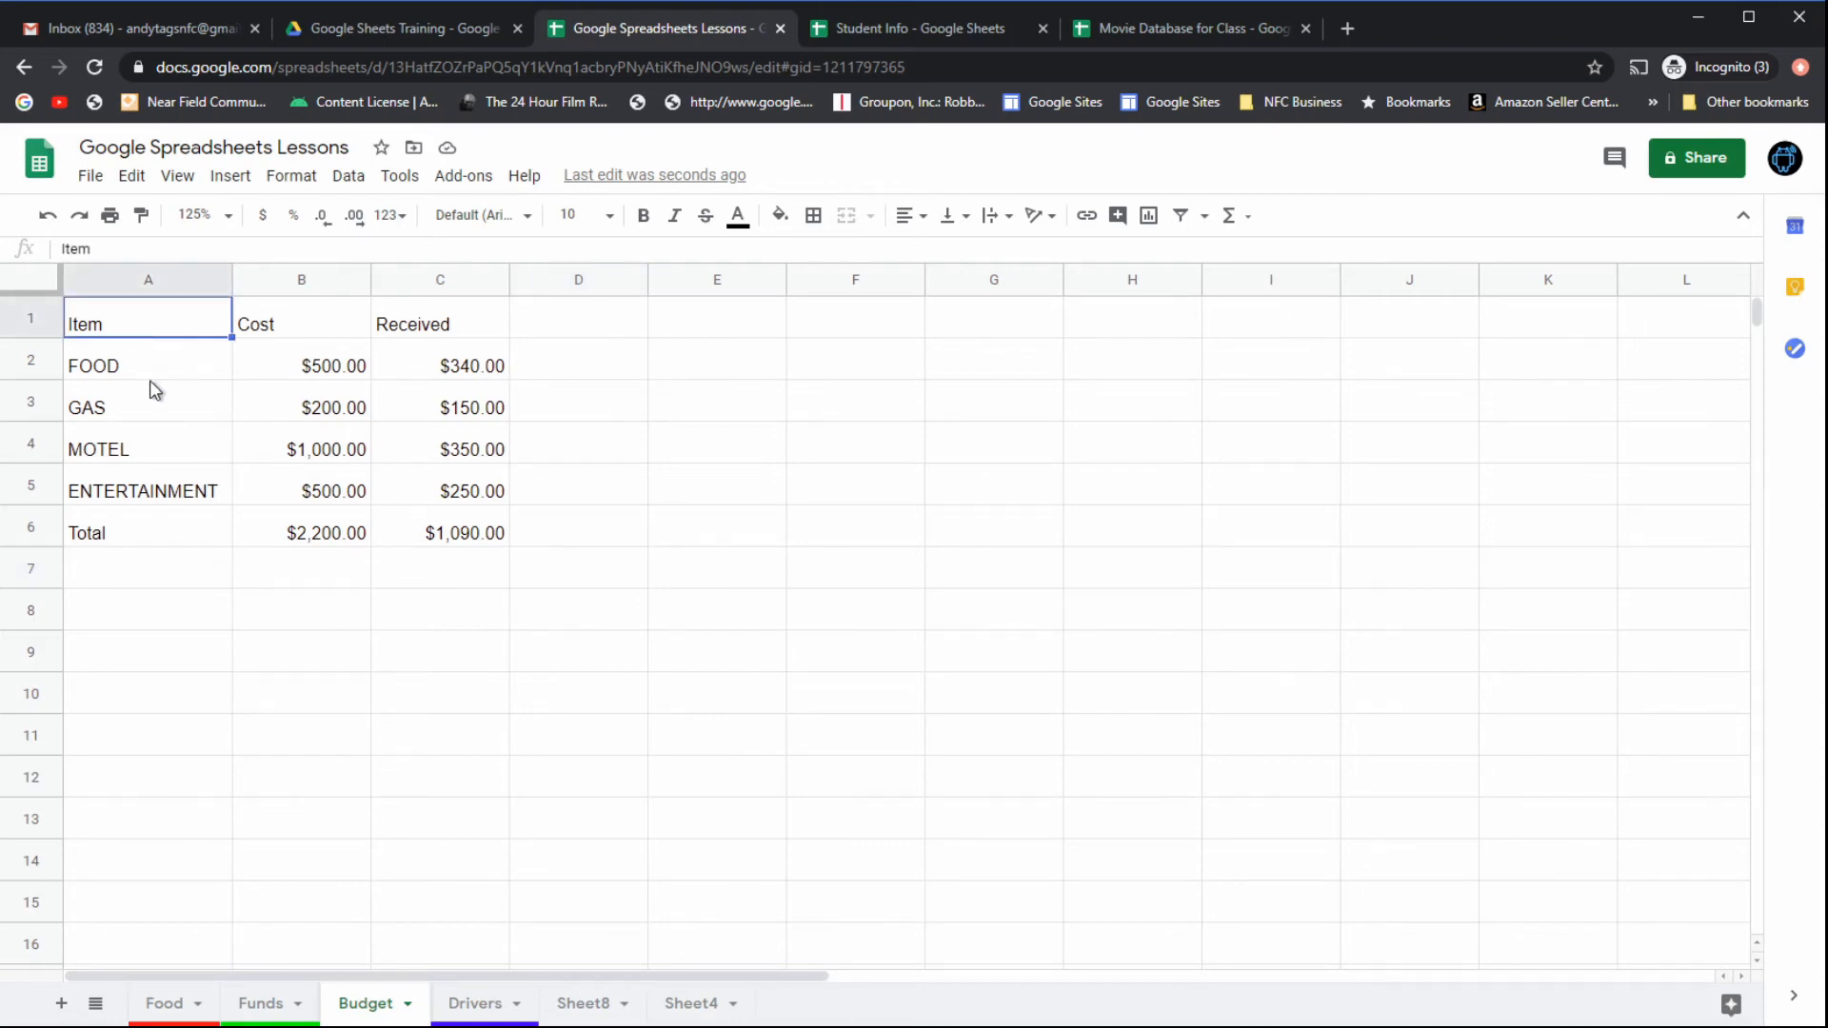
key(Down)
key(Down)
click(167, 449)
click(185, 497)
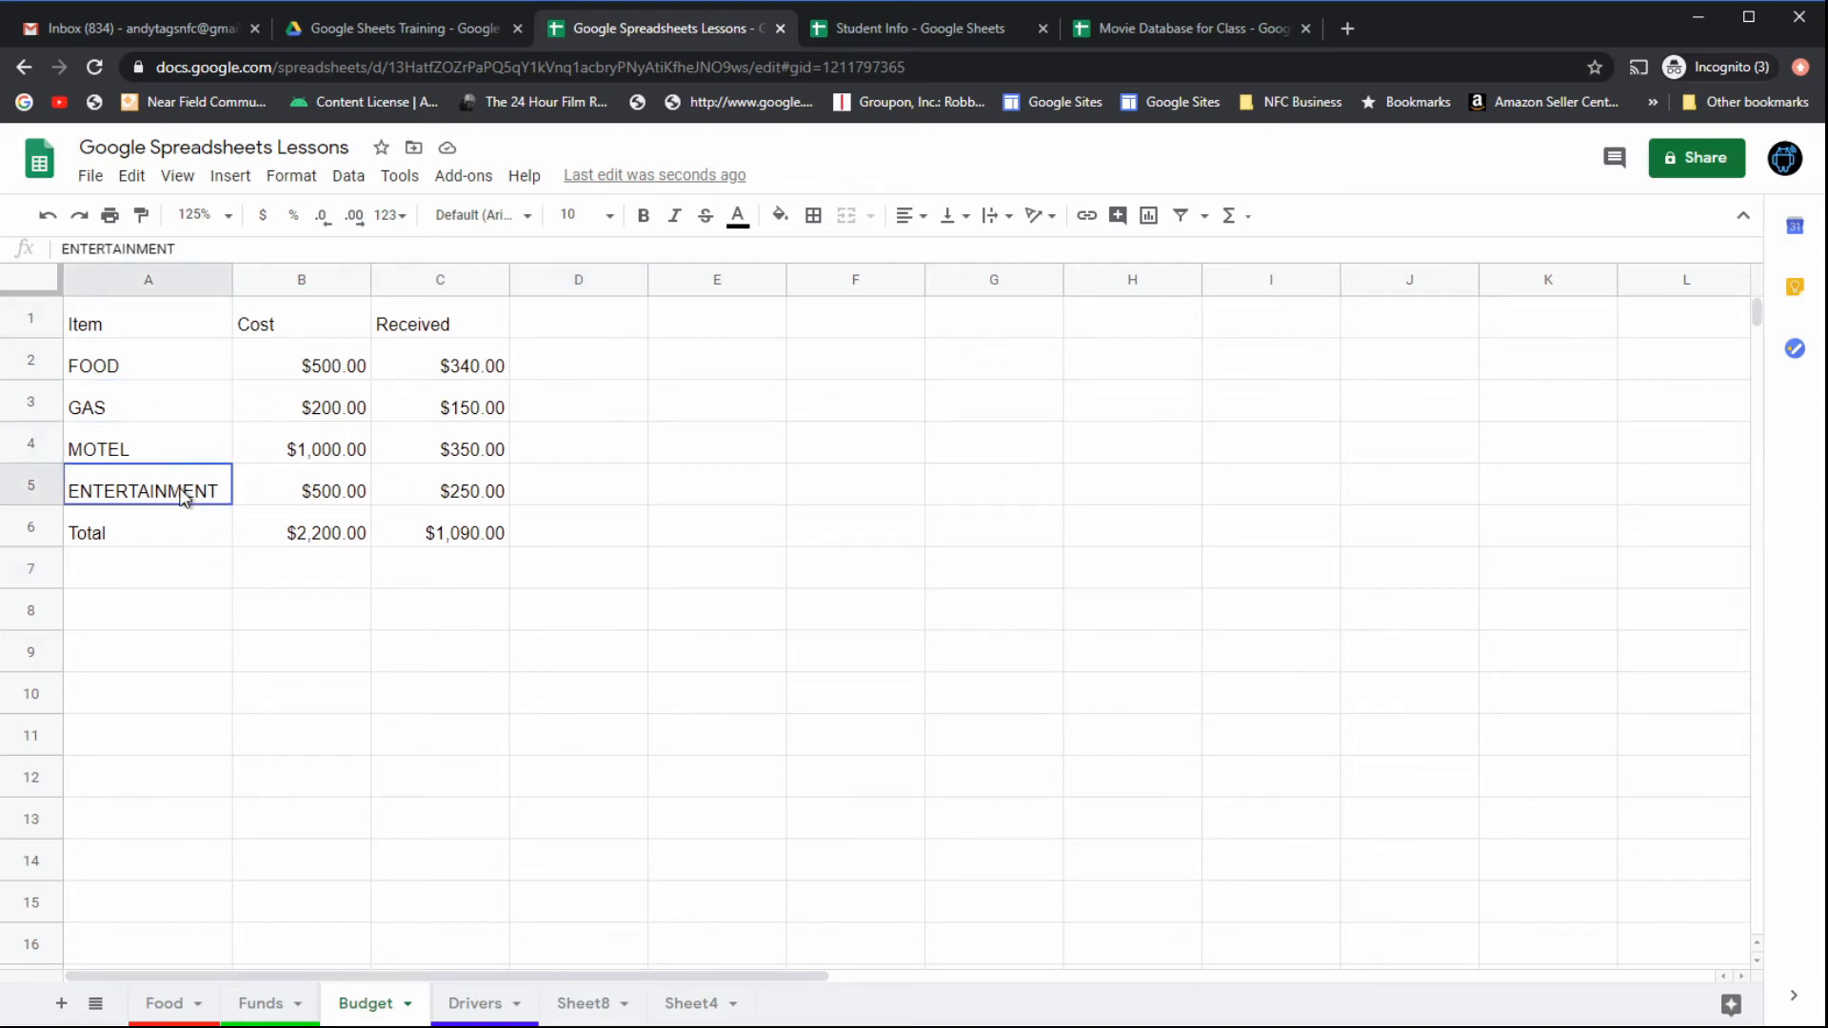
click(157, 331)
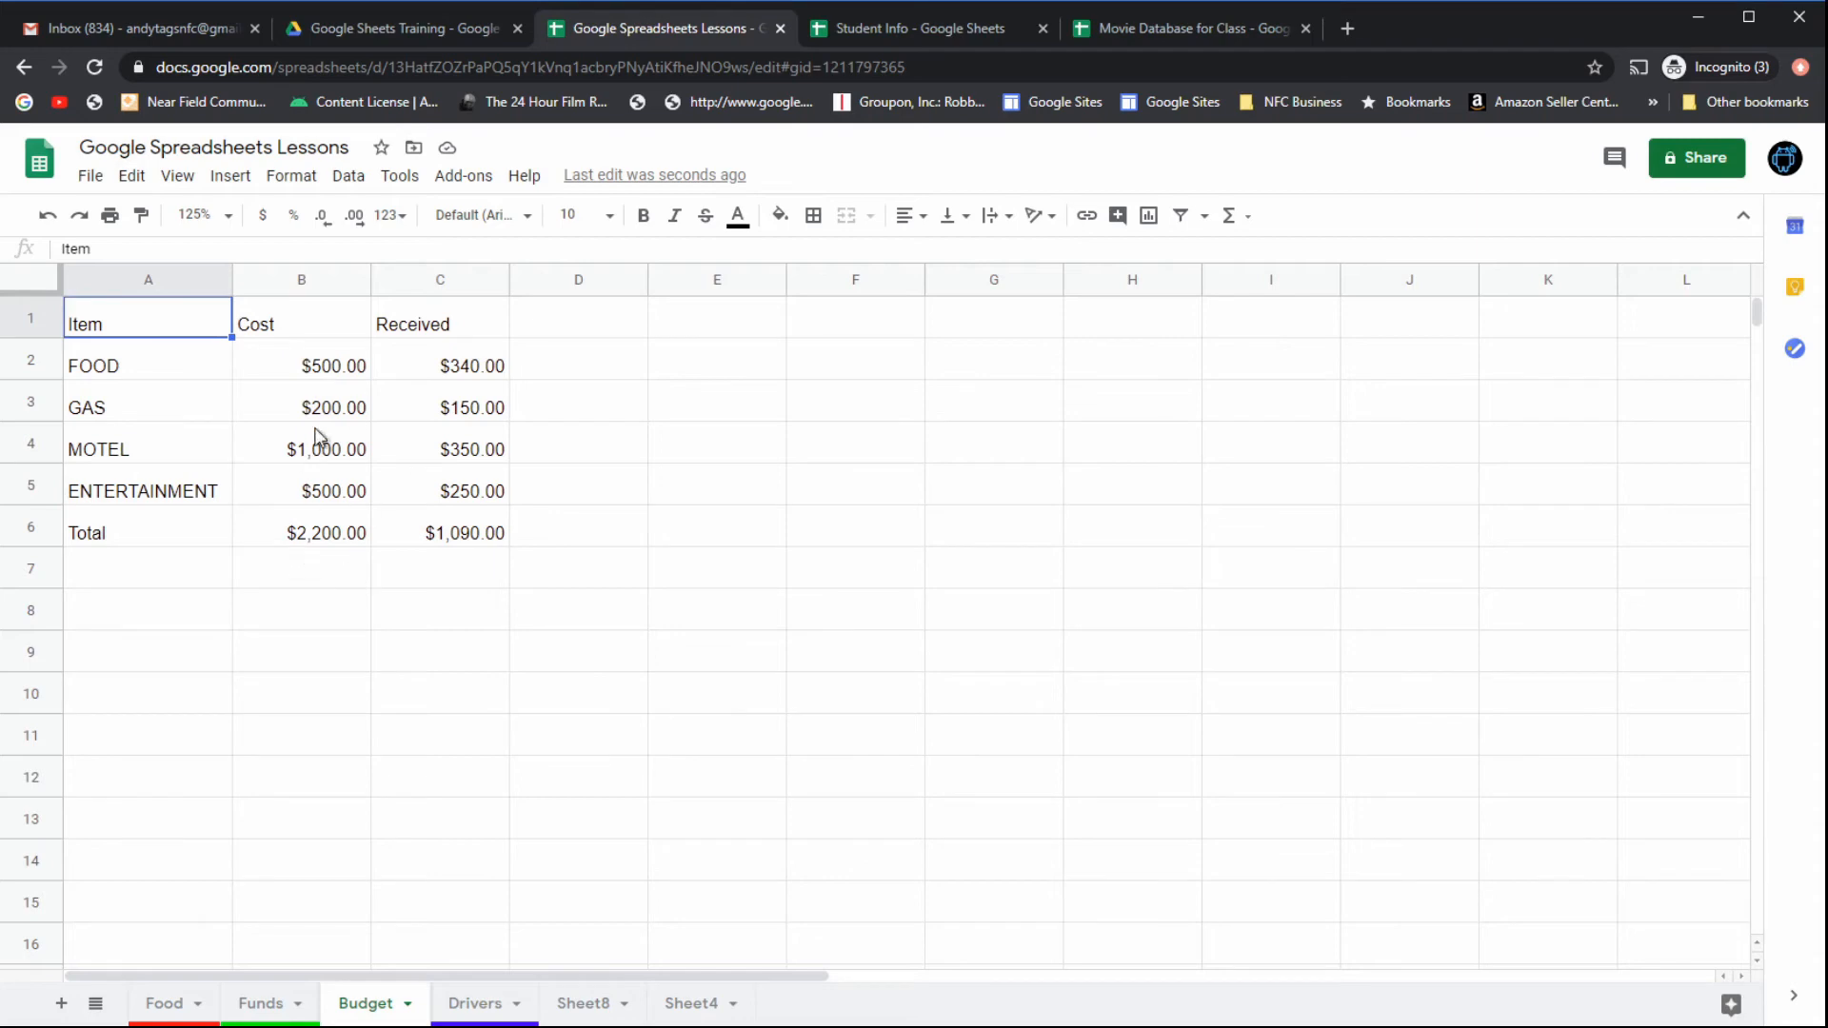
drag(324, 360, 345, 537)
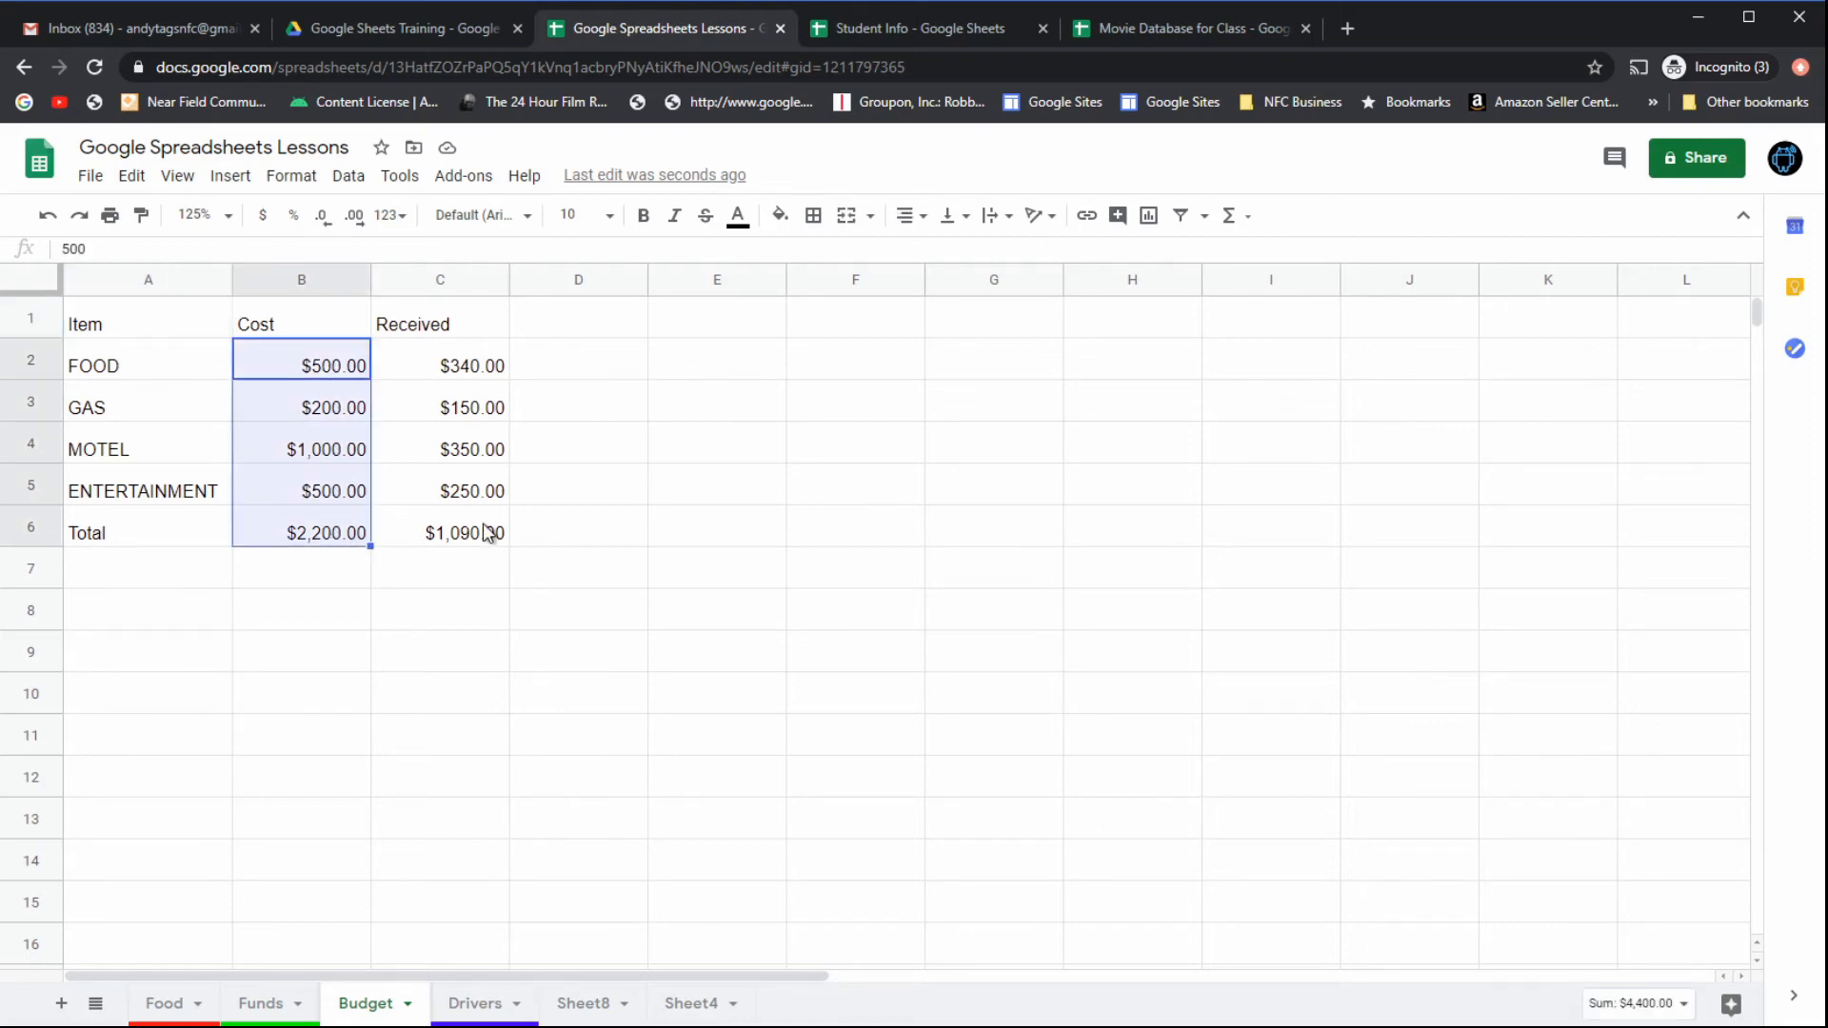
click(479, 373)
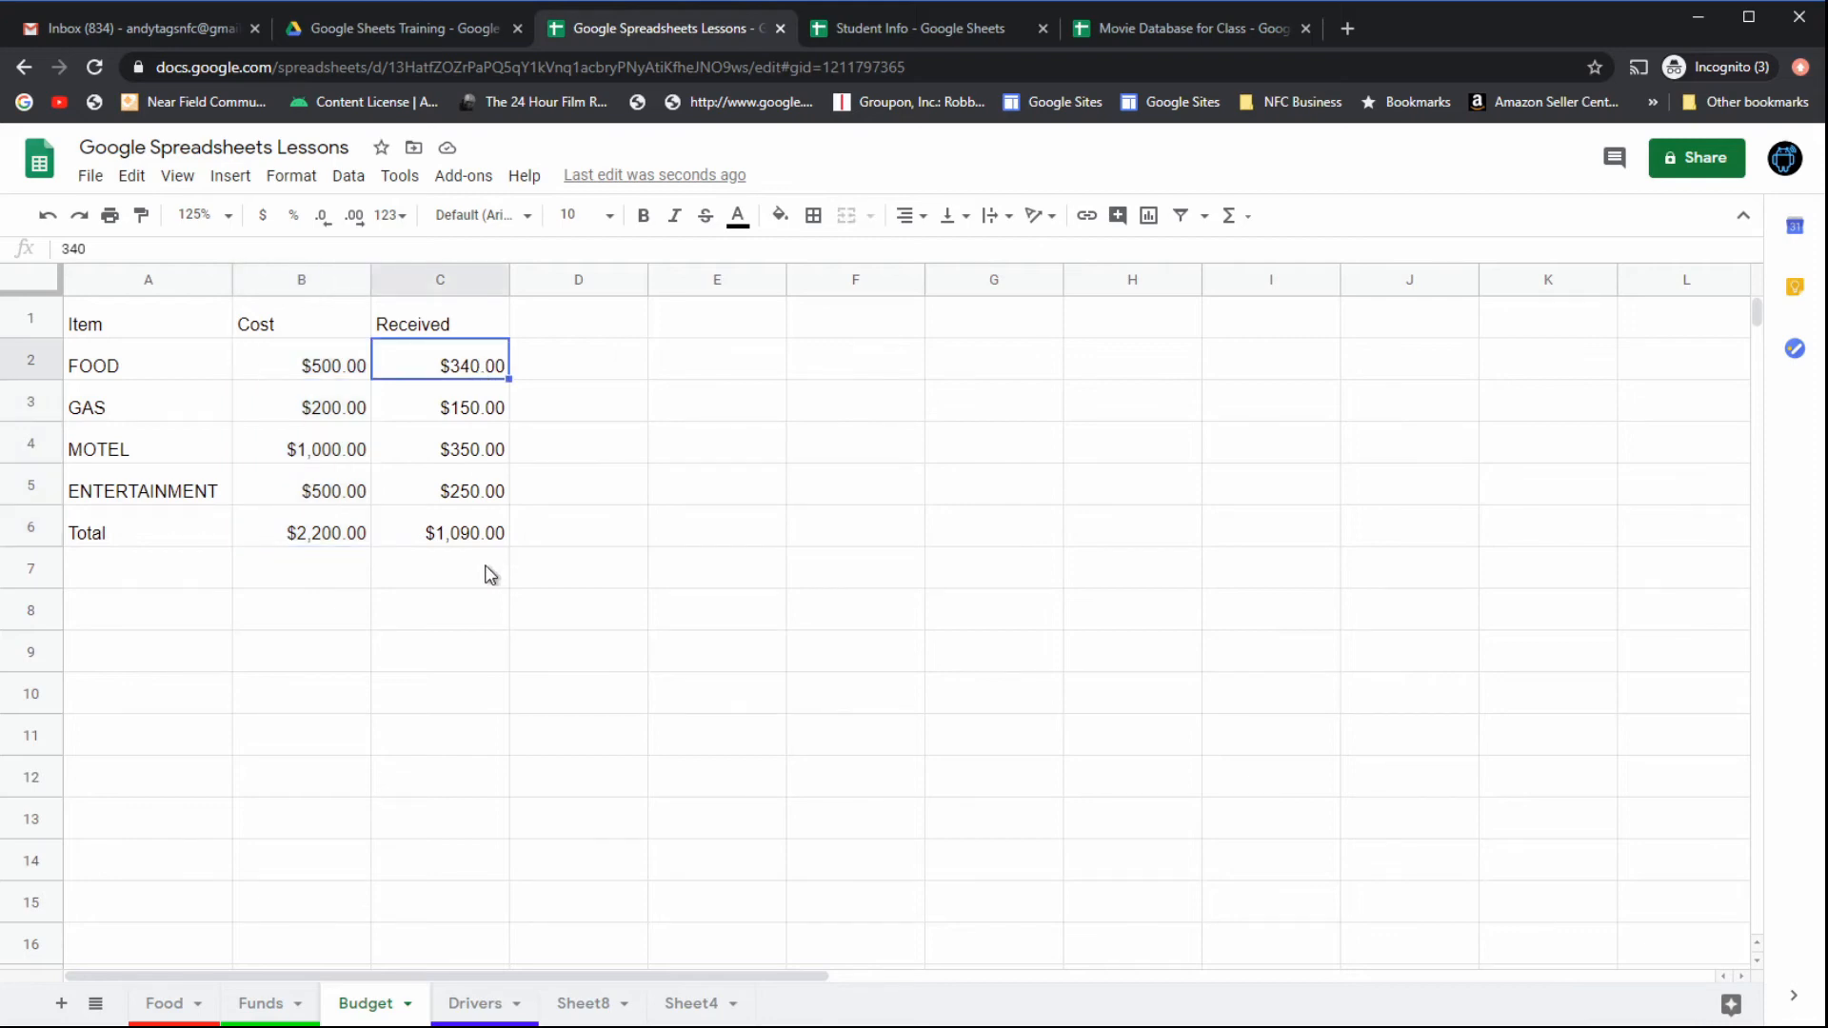
Step: Clear the formatting of the copied table in range G13:I20 on the Funds sheet
click(275, 1006)
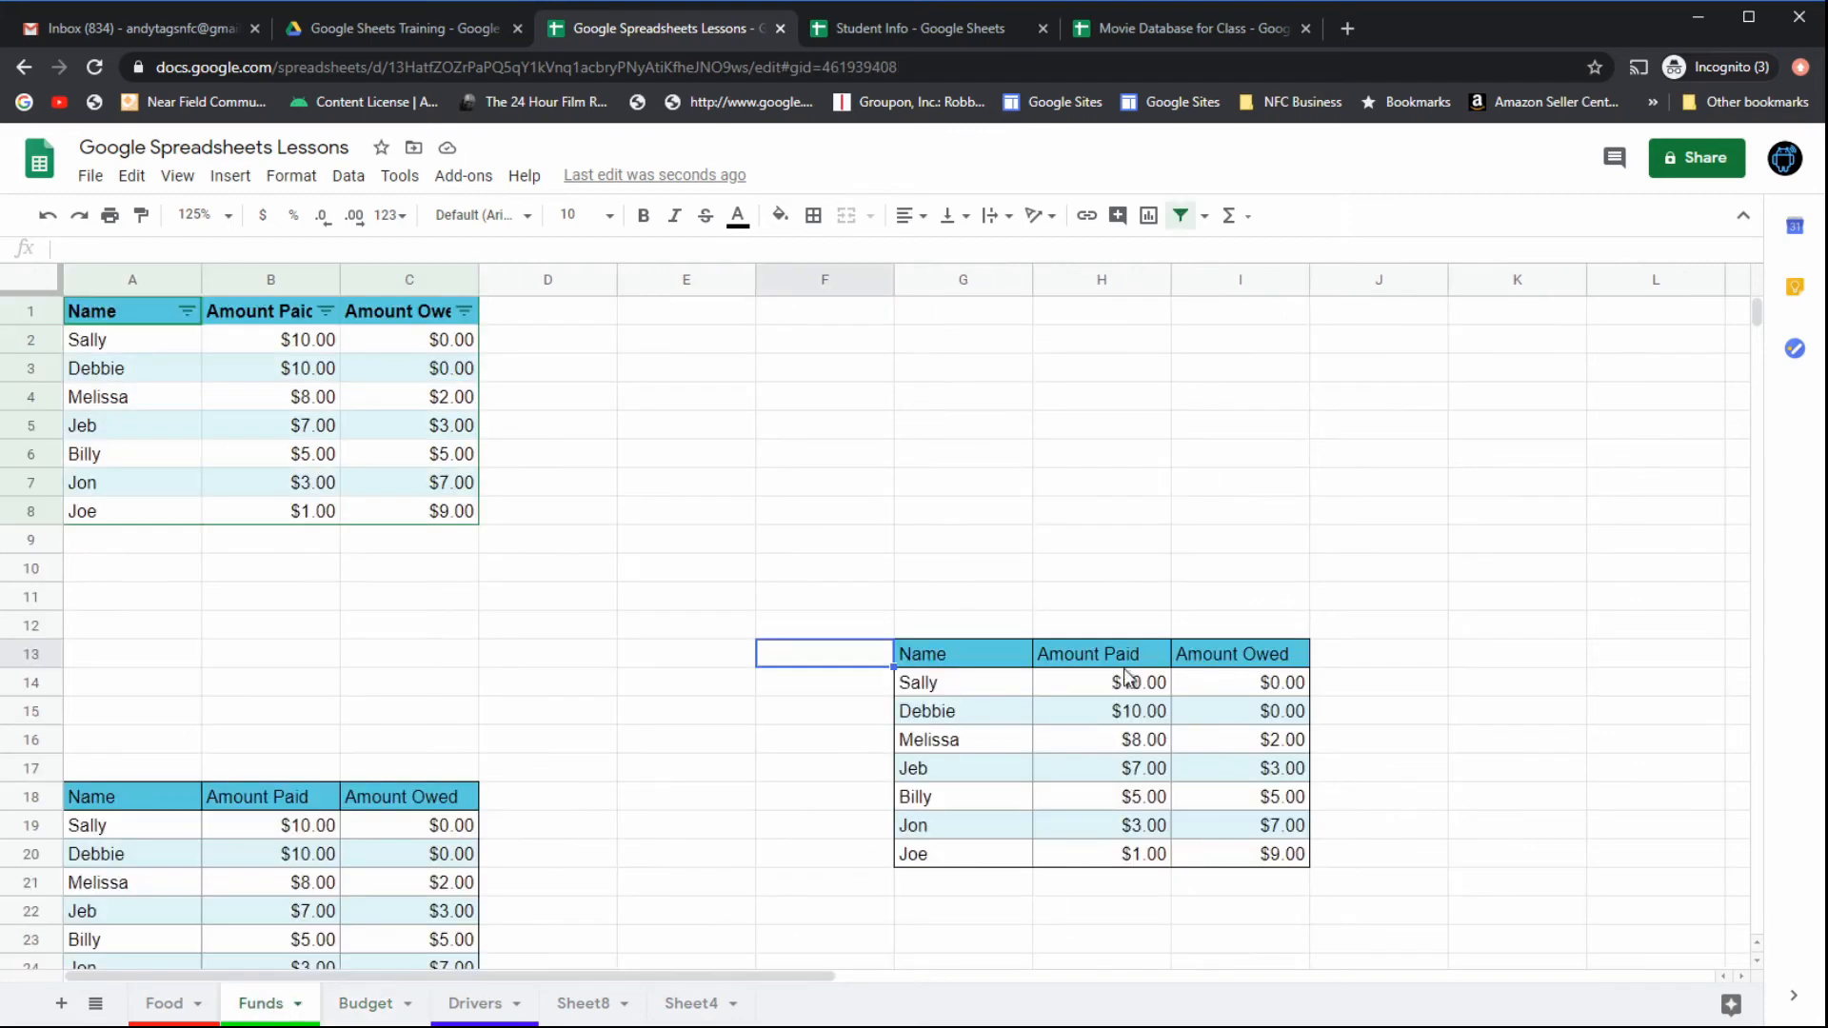
scroll(1074, 539, down, 3)
drag(966, 514, 1265, 714)
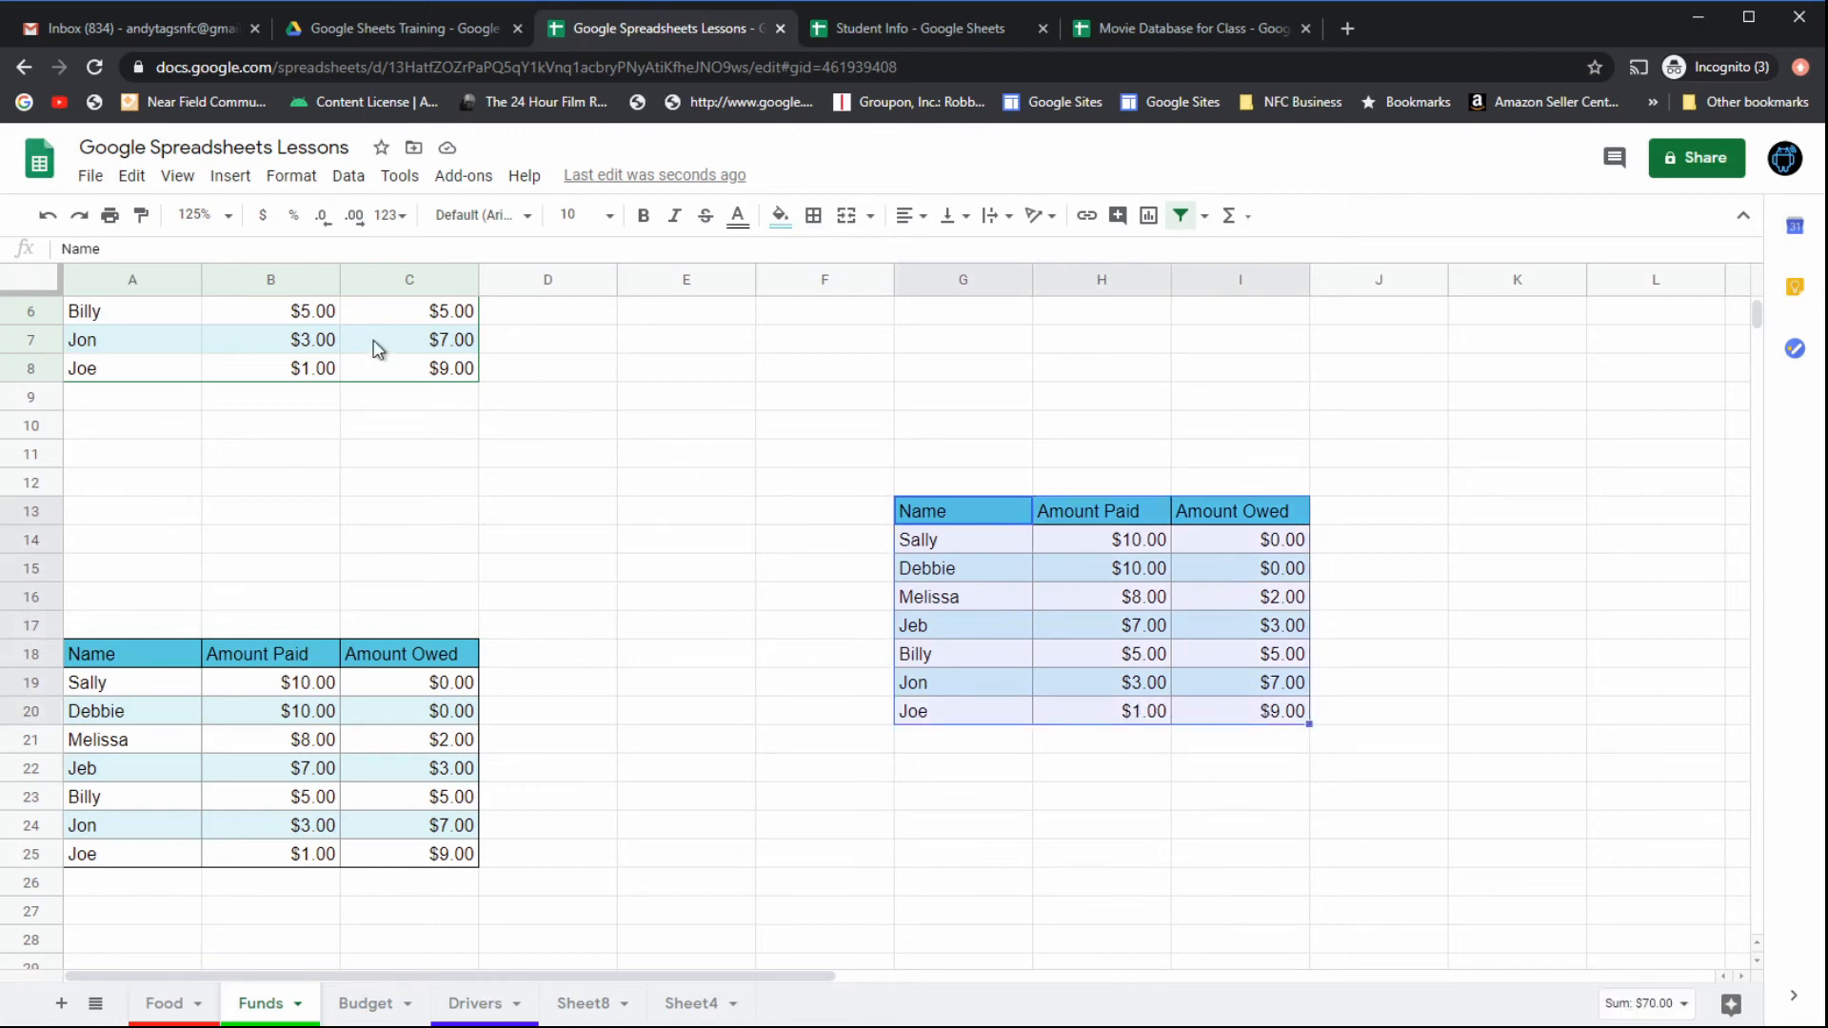
click(288, 178)
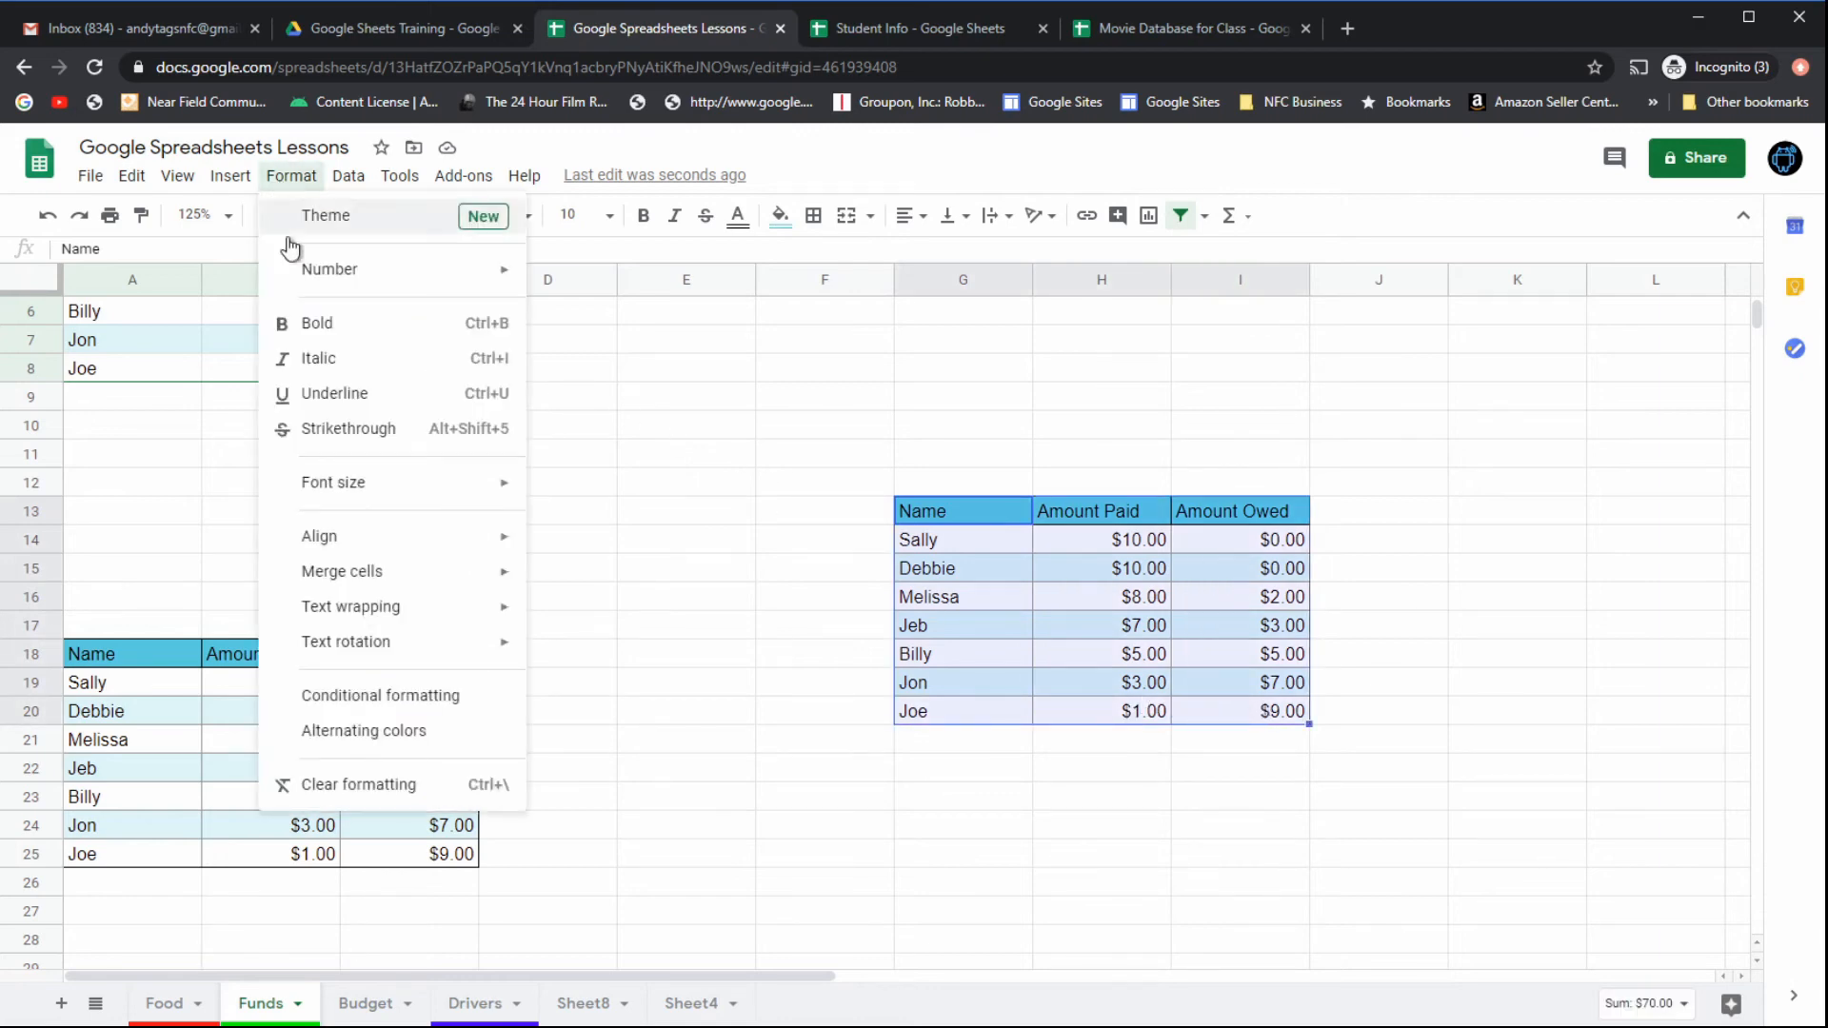
click(381, 789)
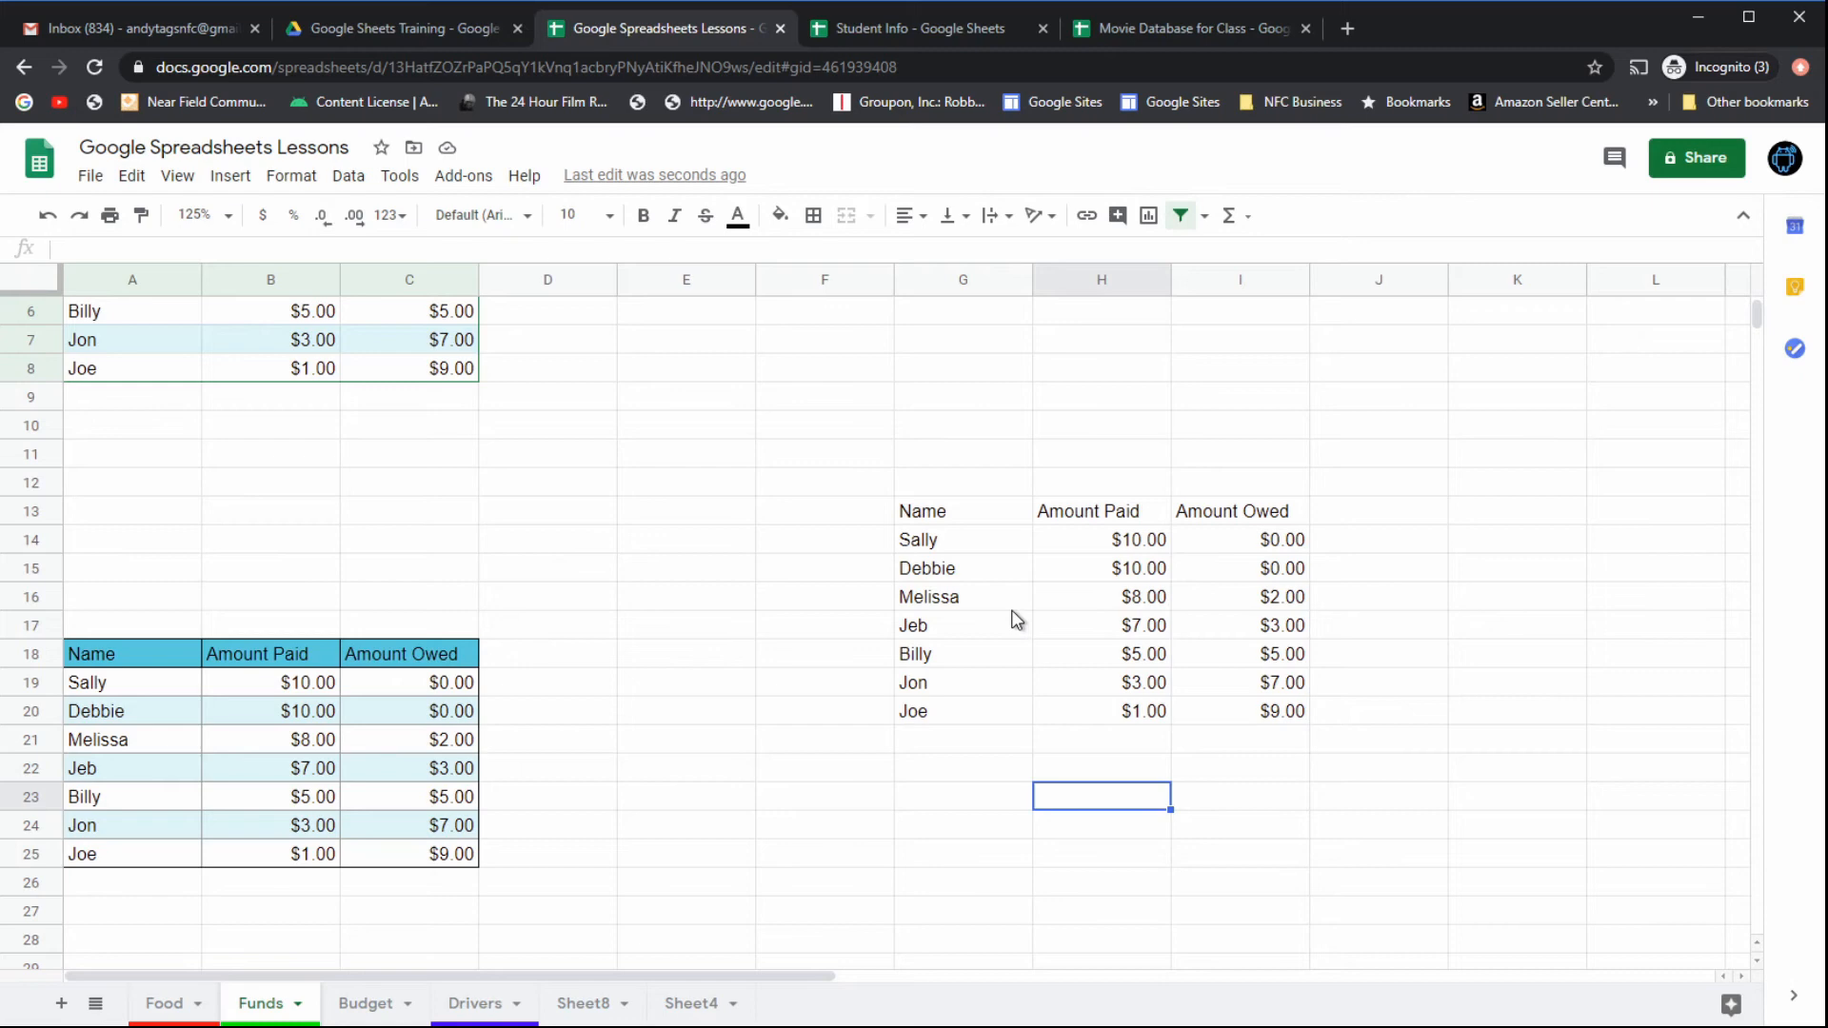
scroll(734, 632, up, 2)
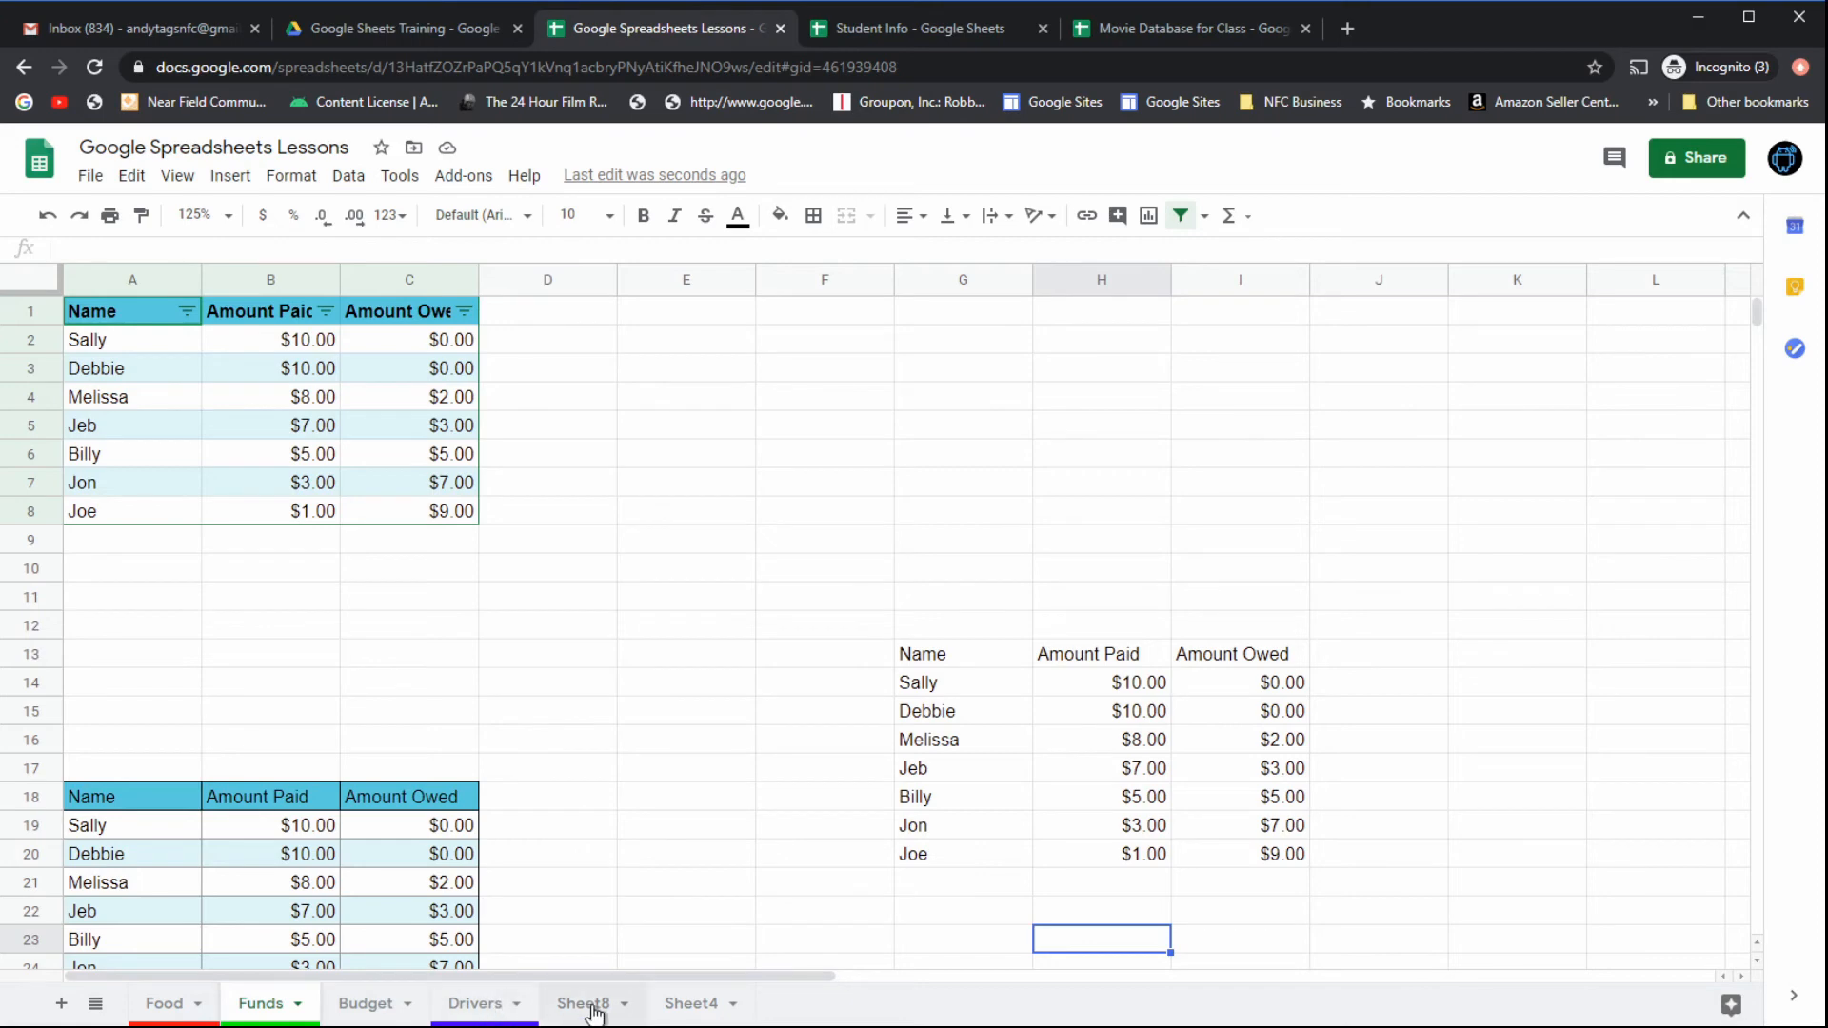
Step: Switch to the Student Info file and clear the formatting of the entire Test Sheet
click(911, 30)
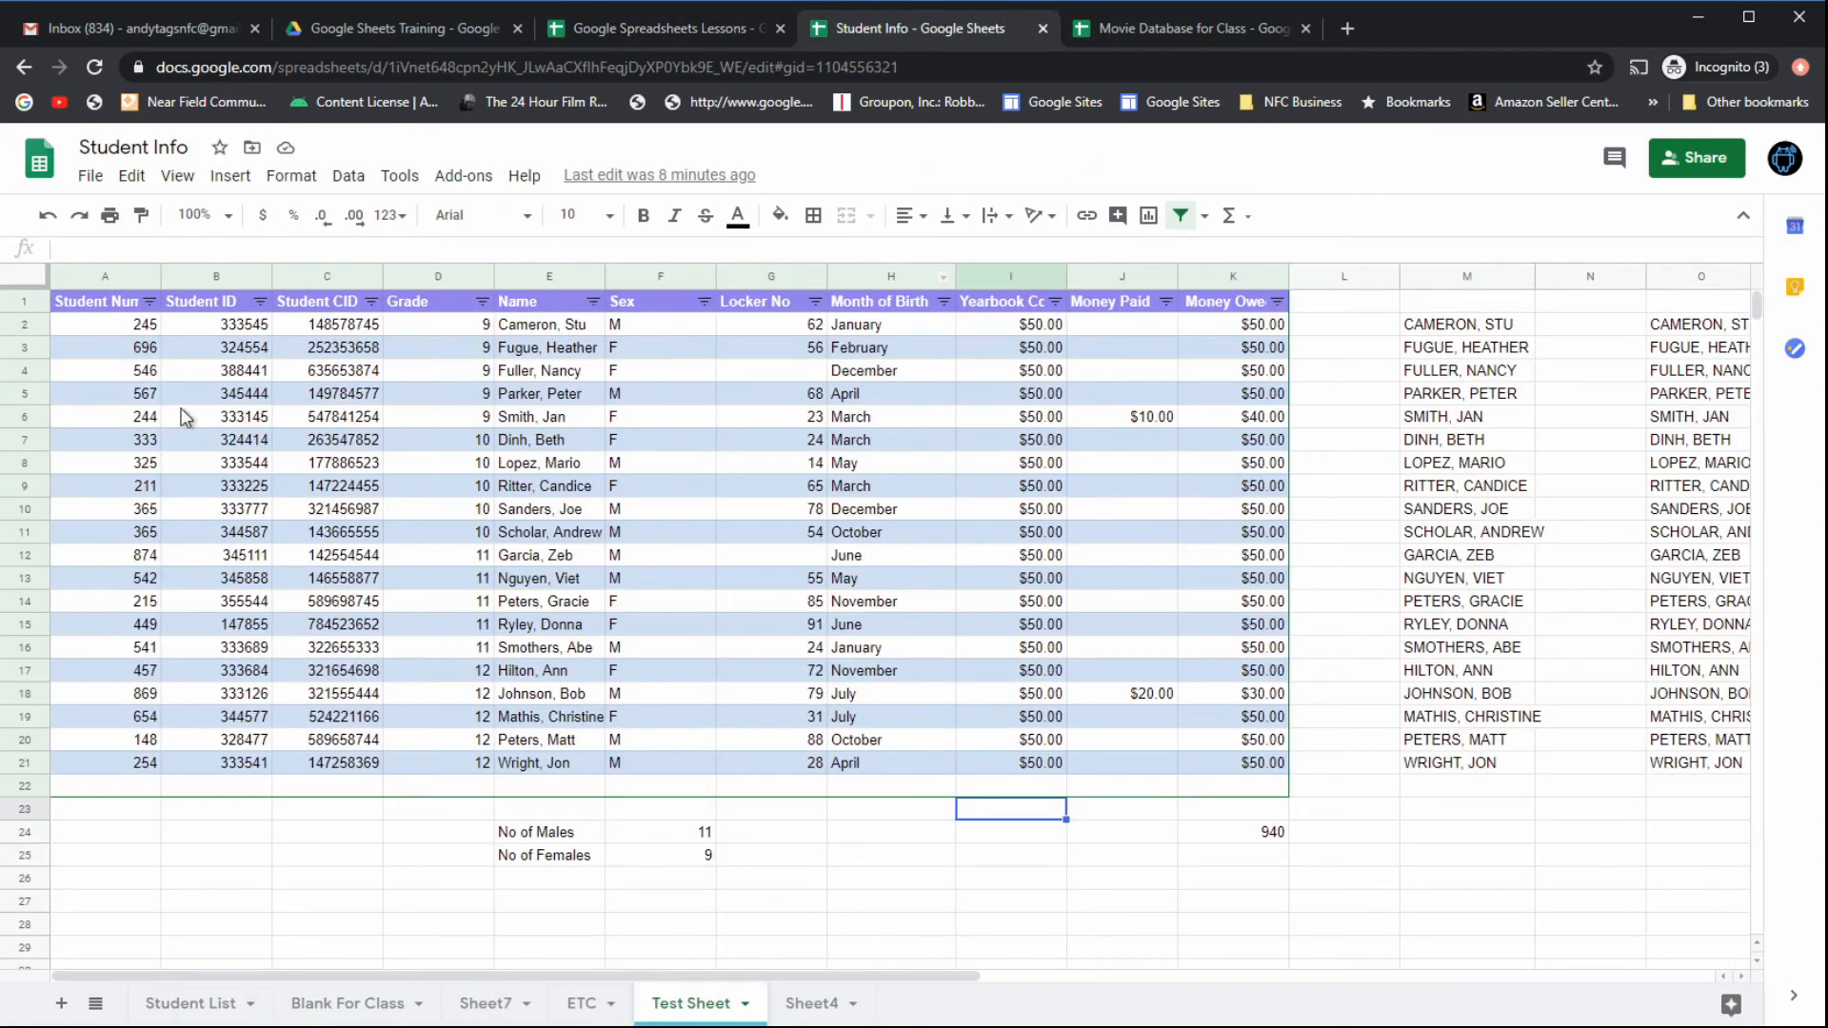
click(28, 277)
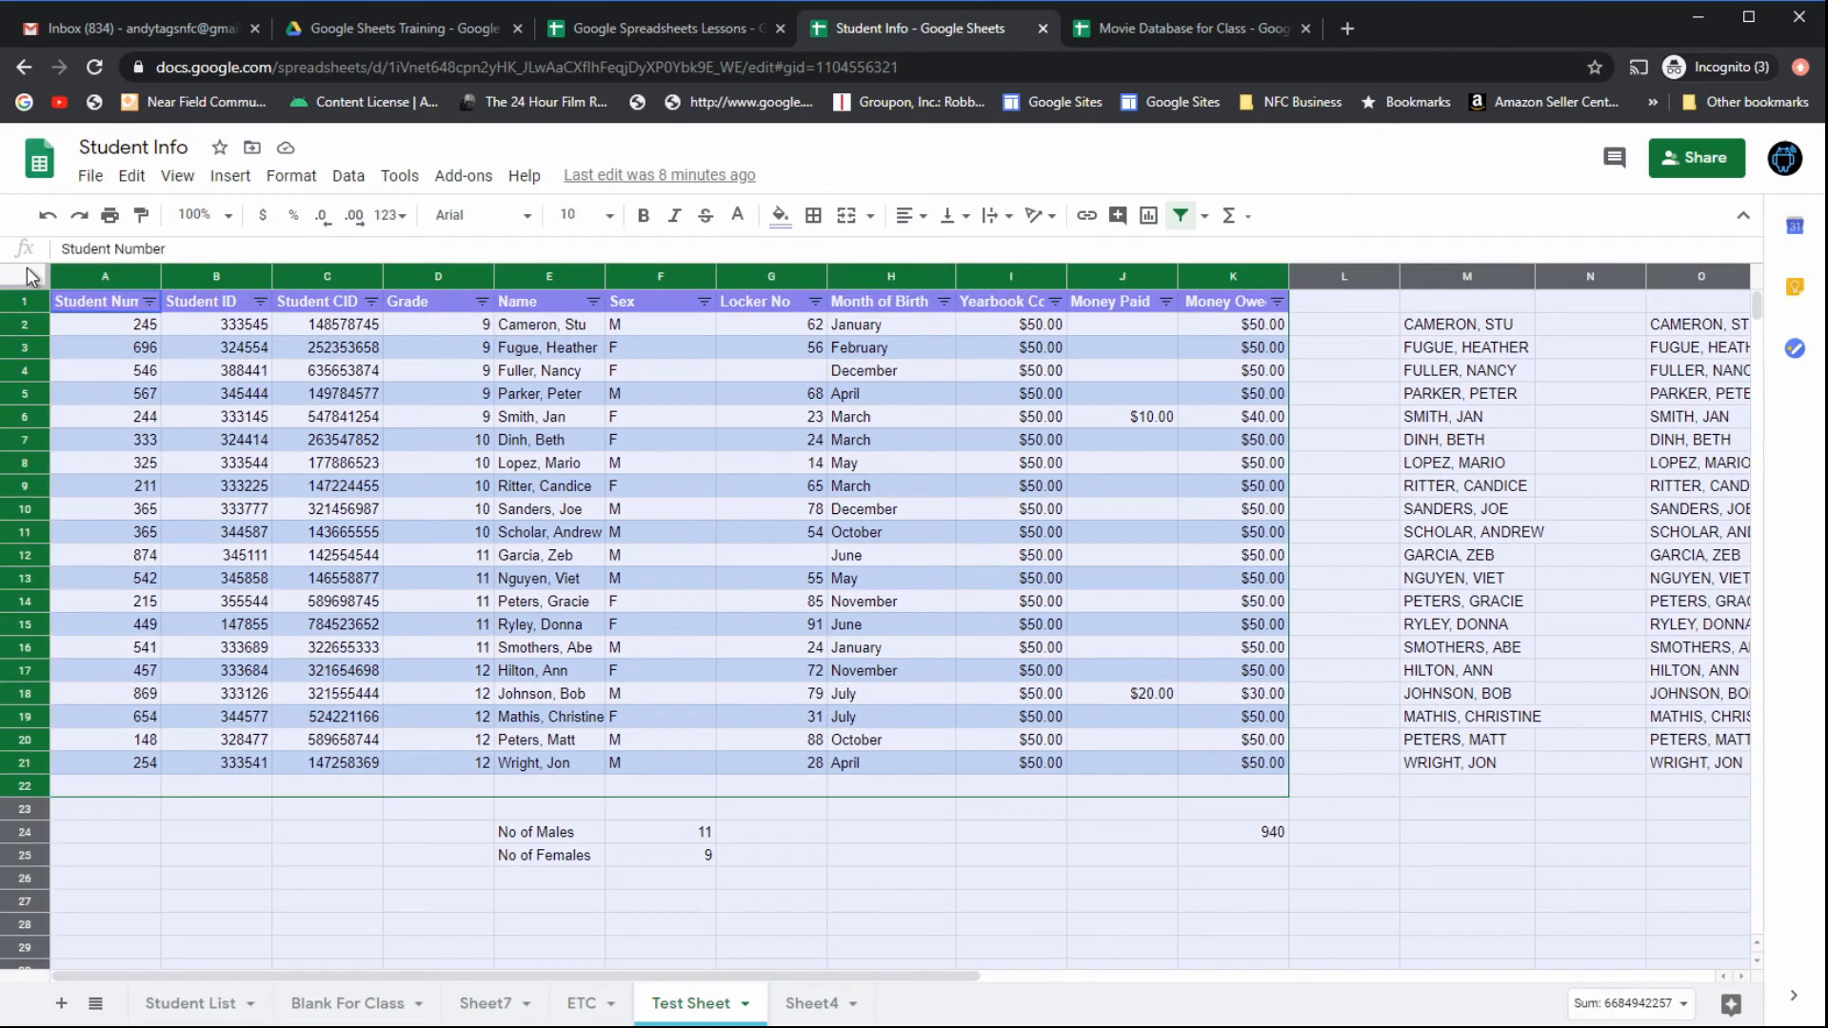
click(292, 179)
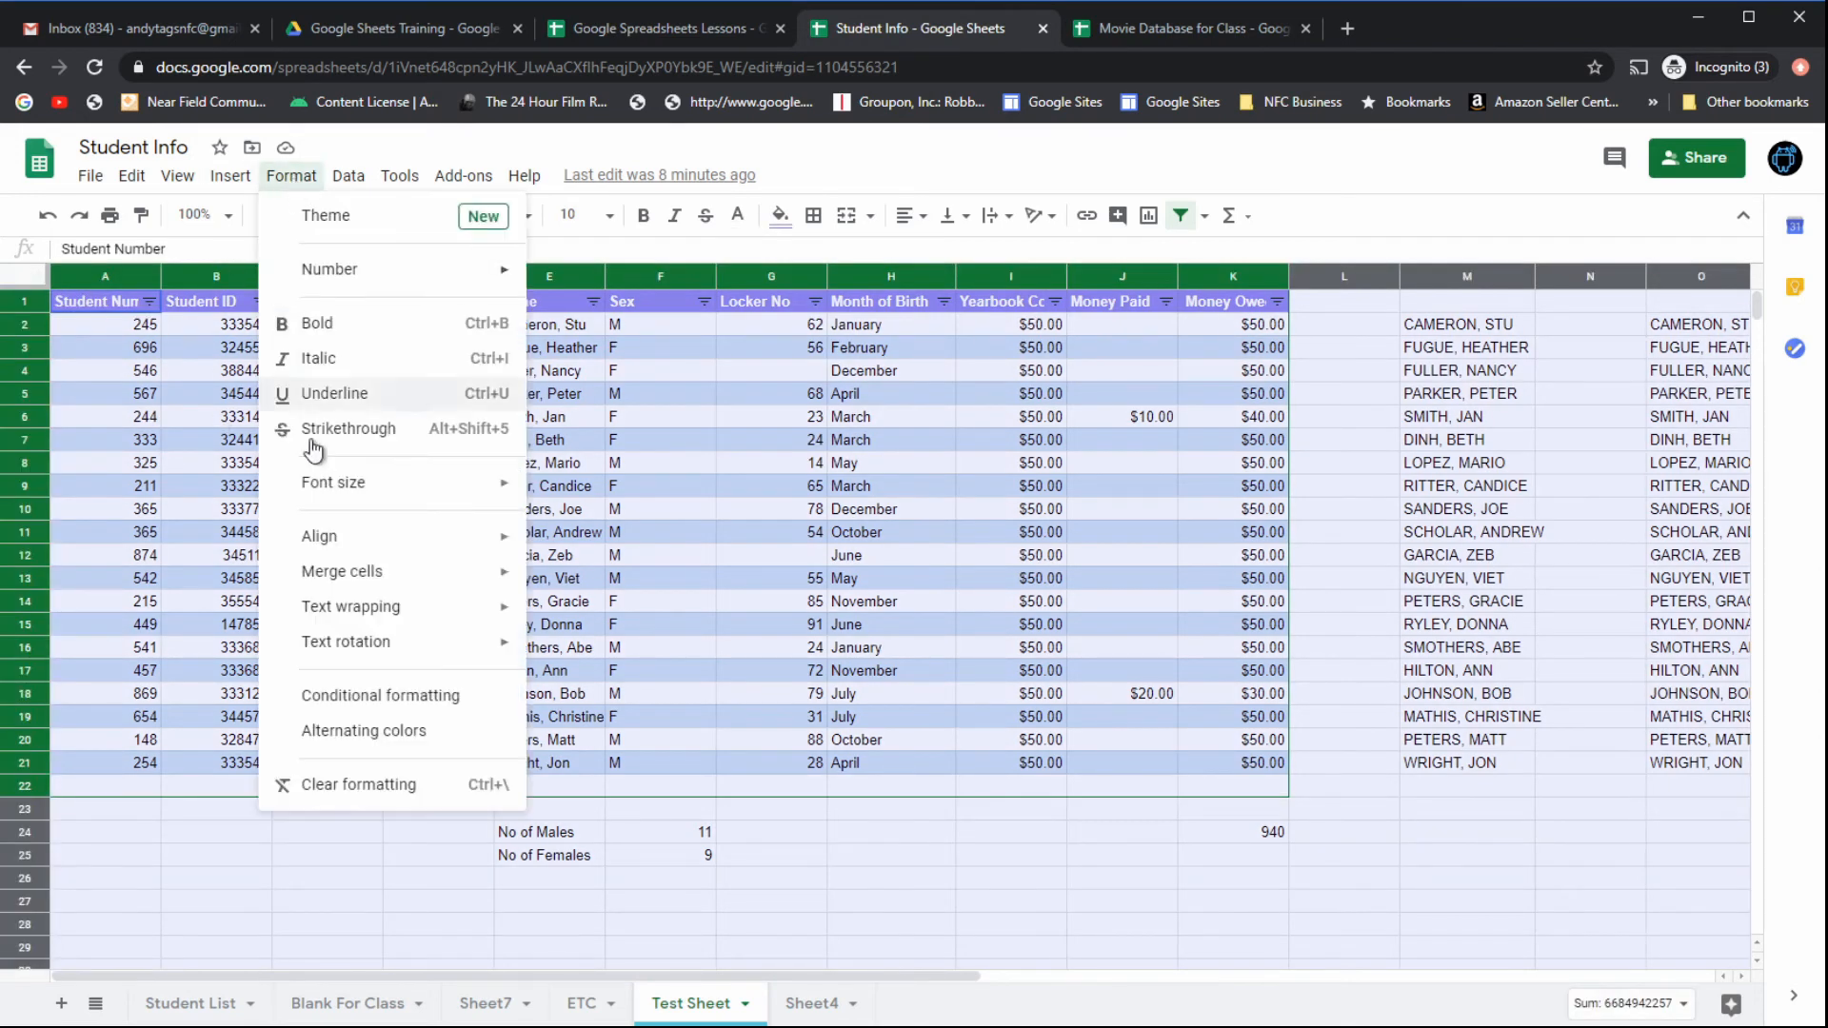
click(394, 787)
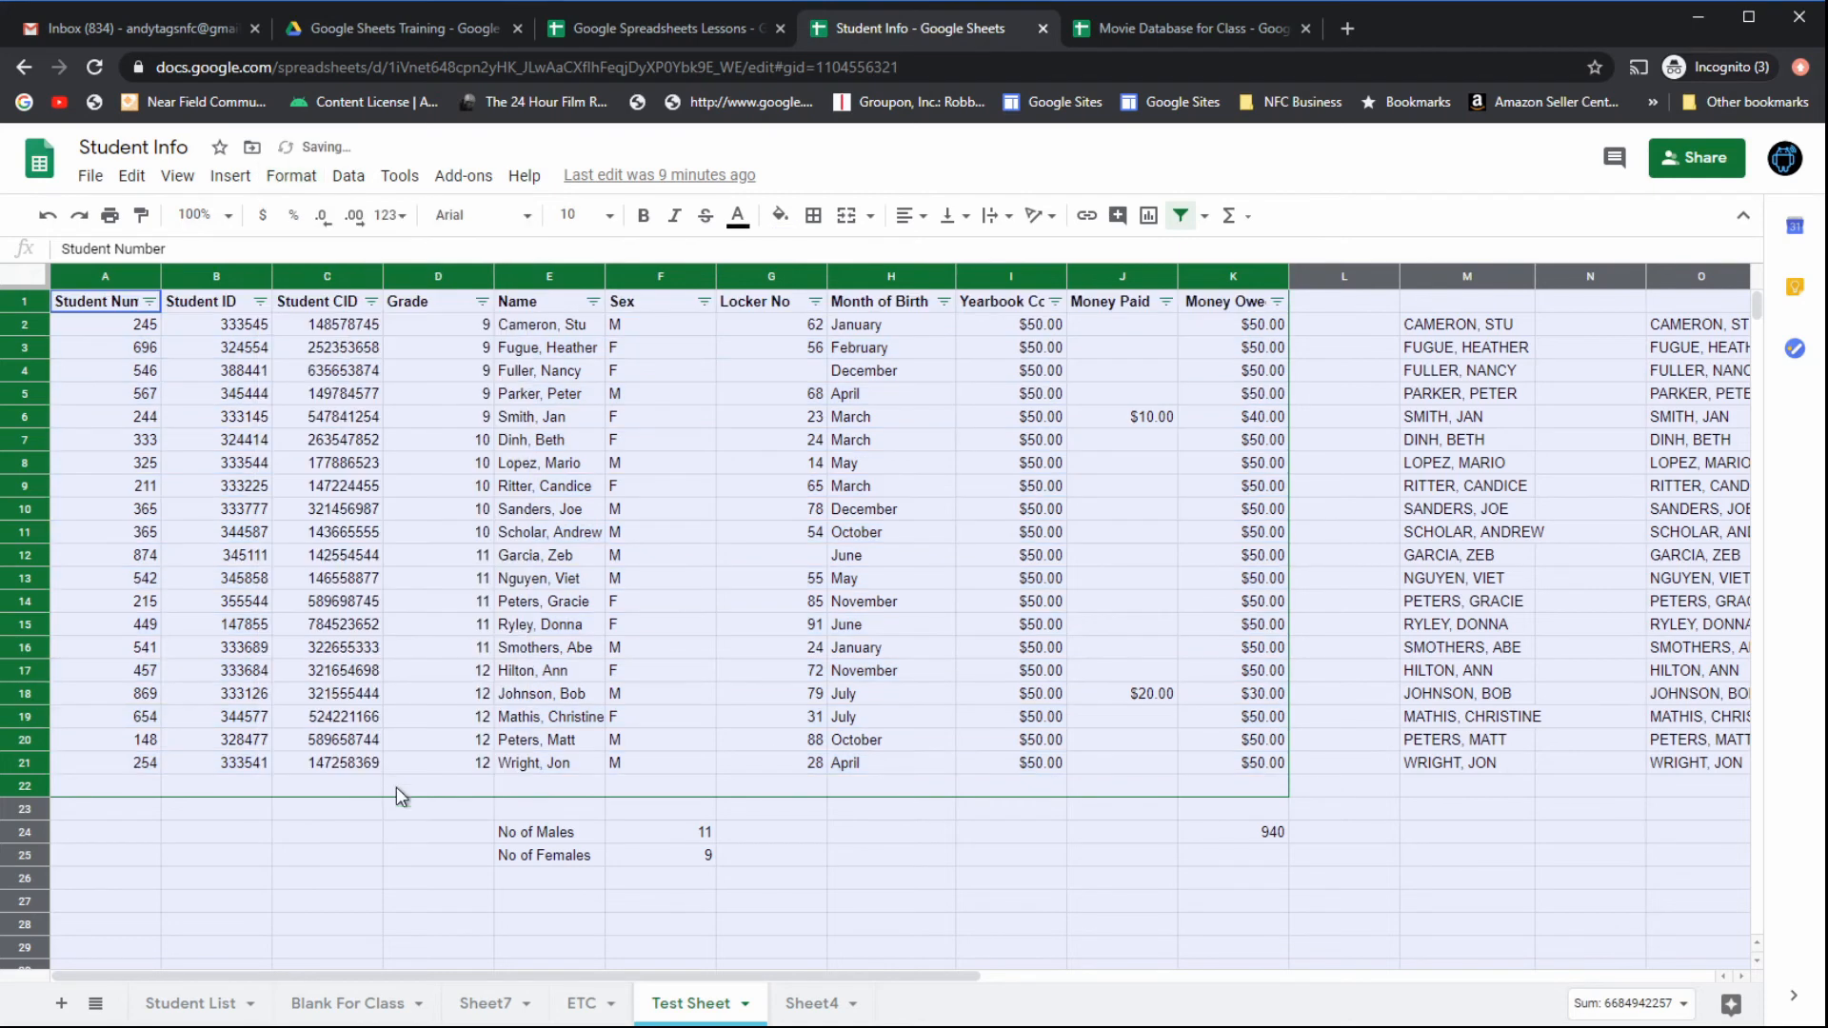
click(471, 880)
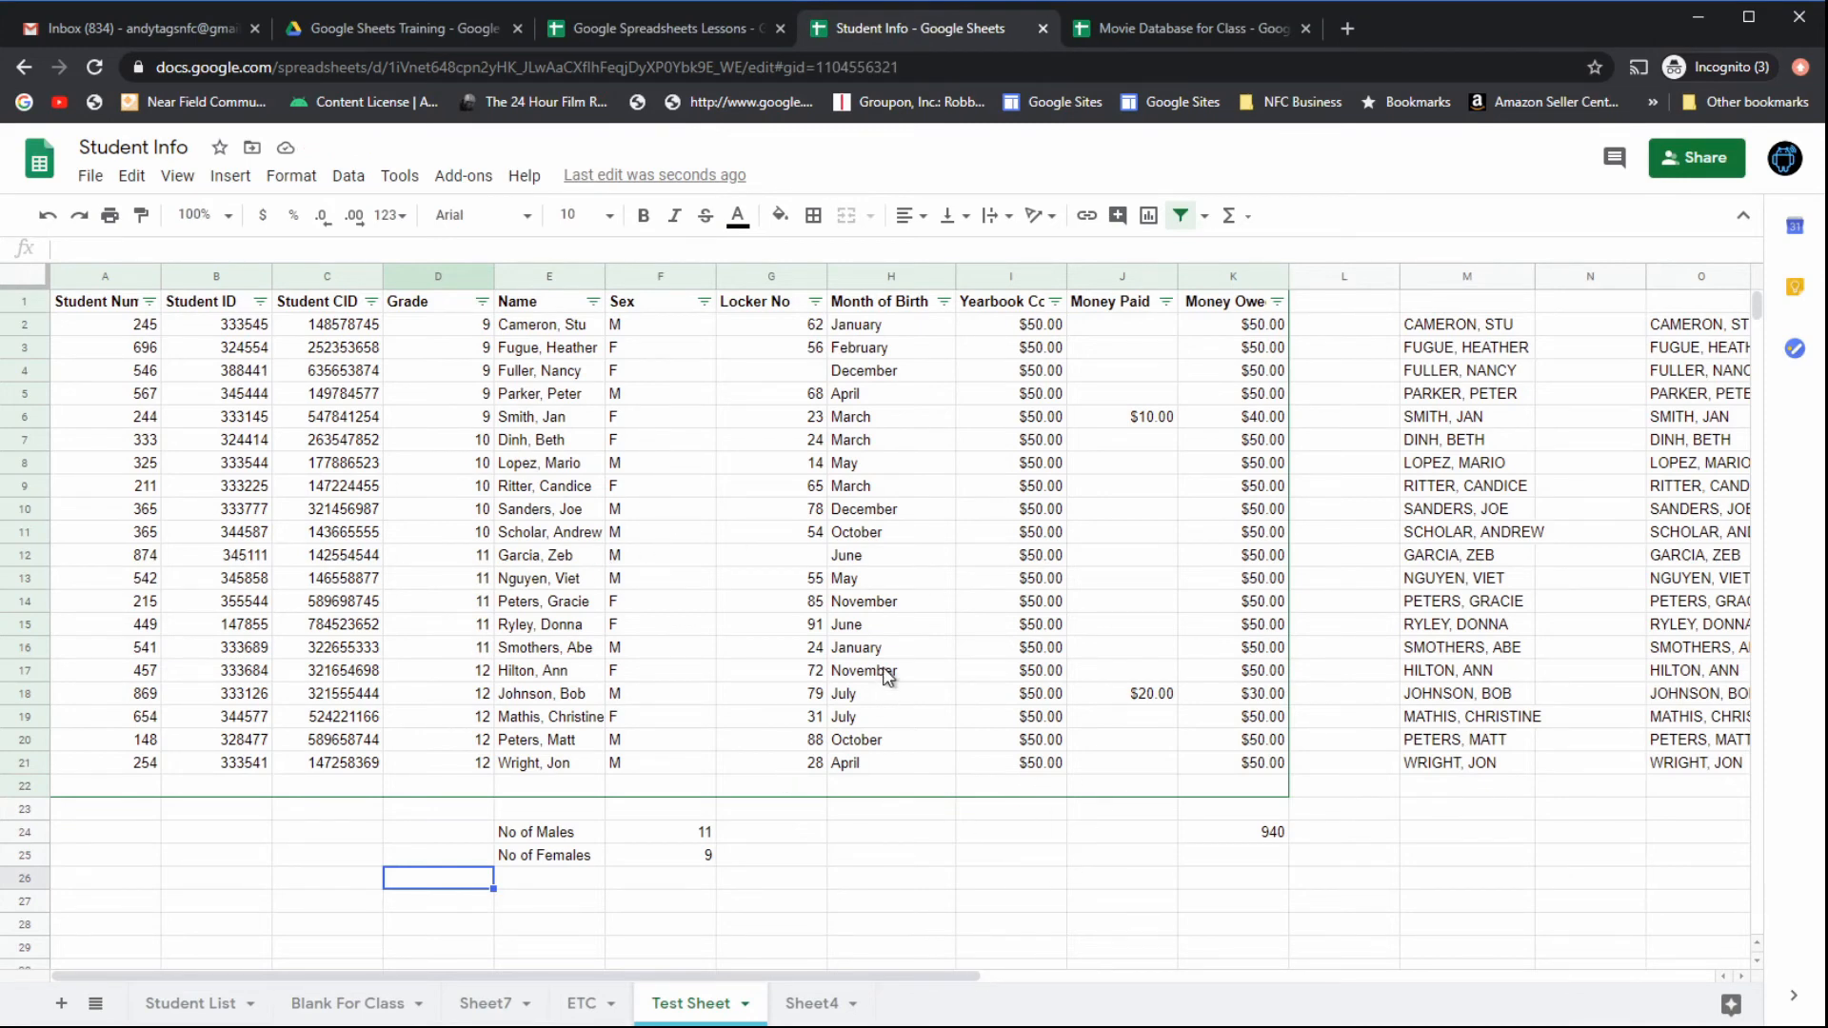
Step: Return to the Google Spreadsheets Lessons file and compare the formatted and unformatted tables on the Funds sheet
click(666, 33)
click(470, 492)
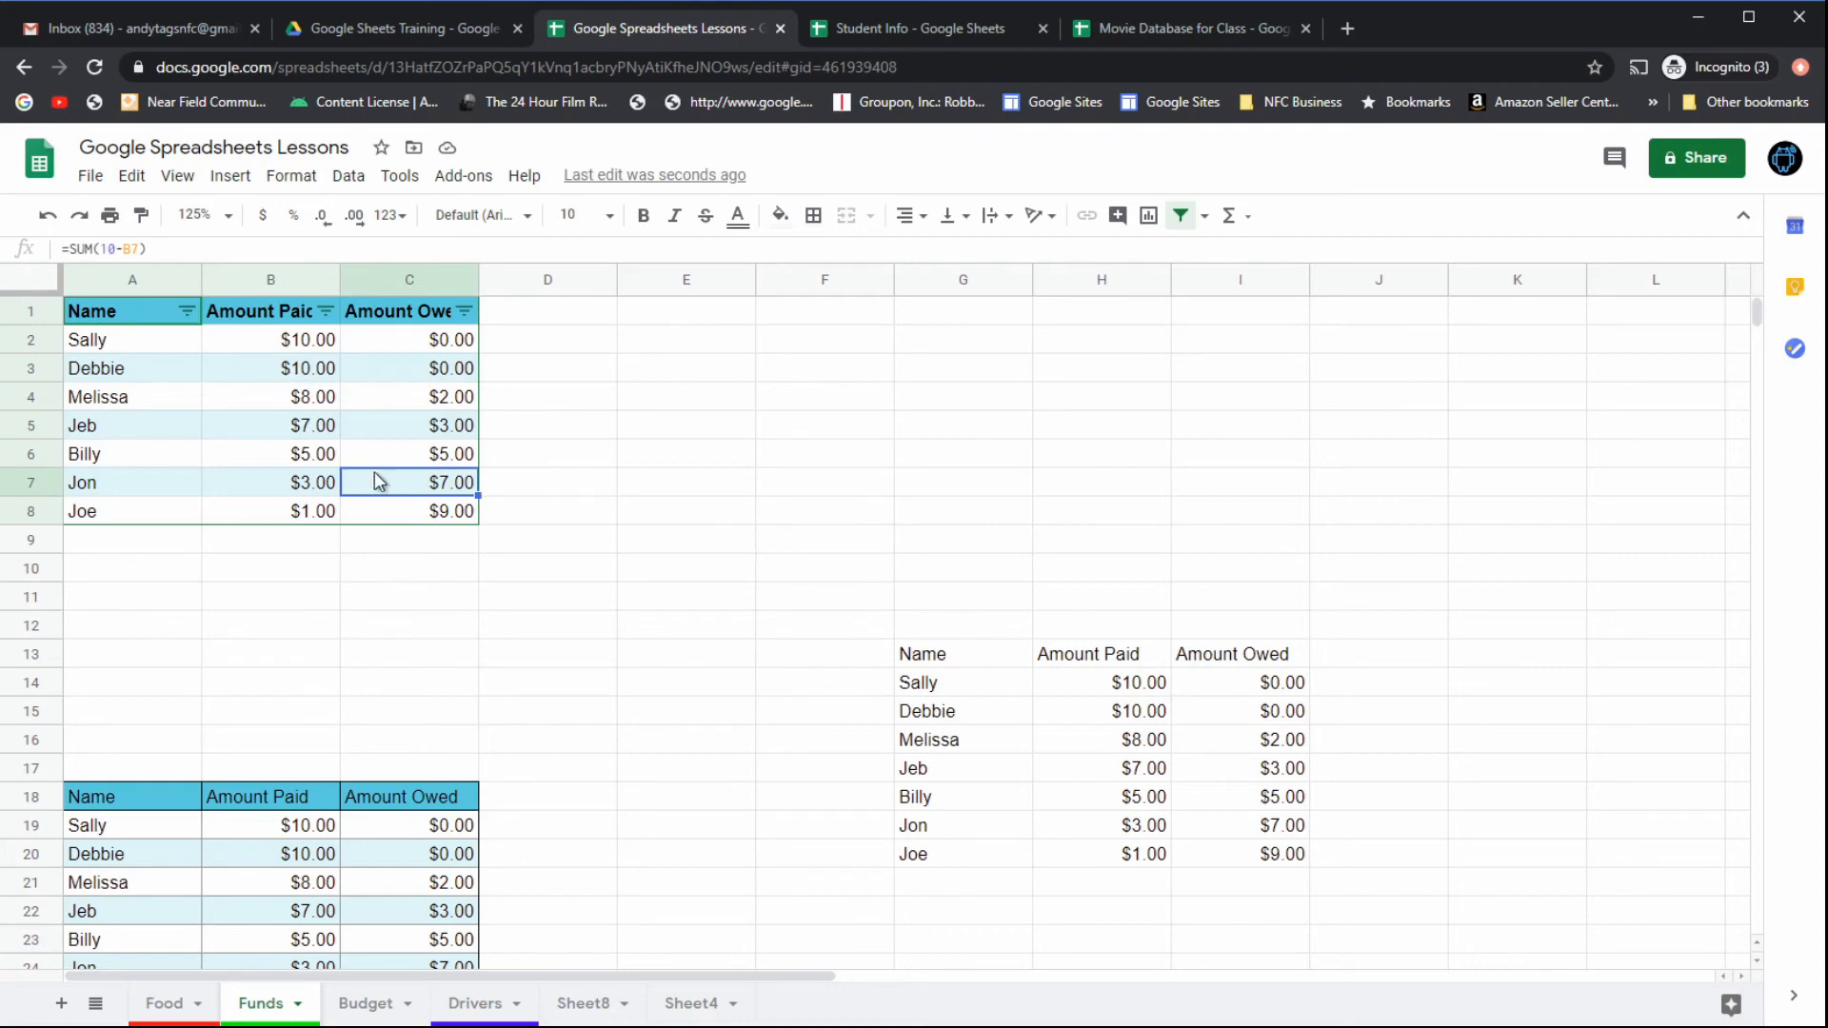
click(426, 517)
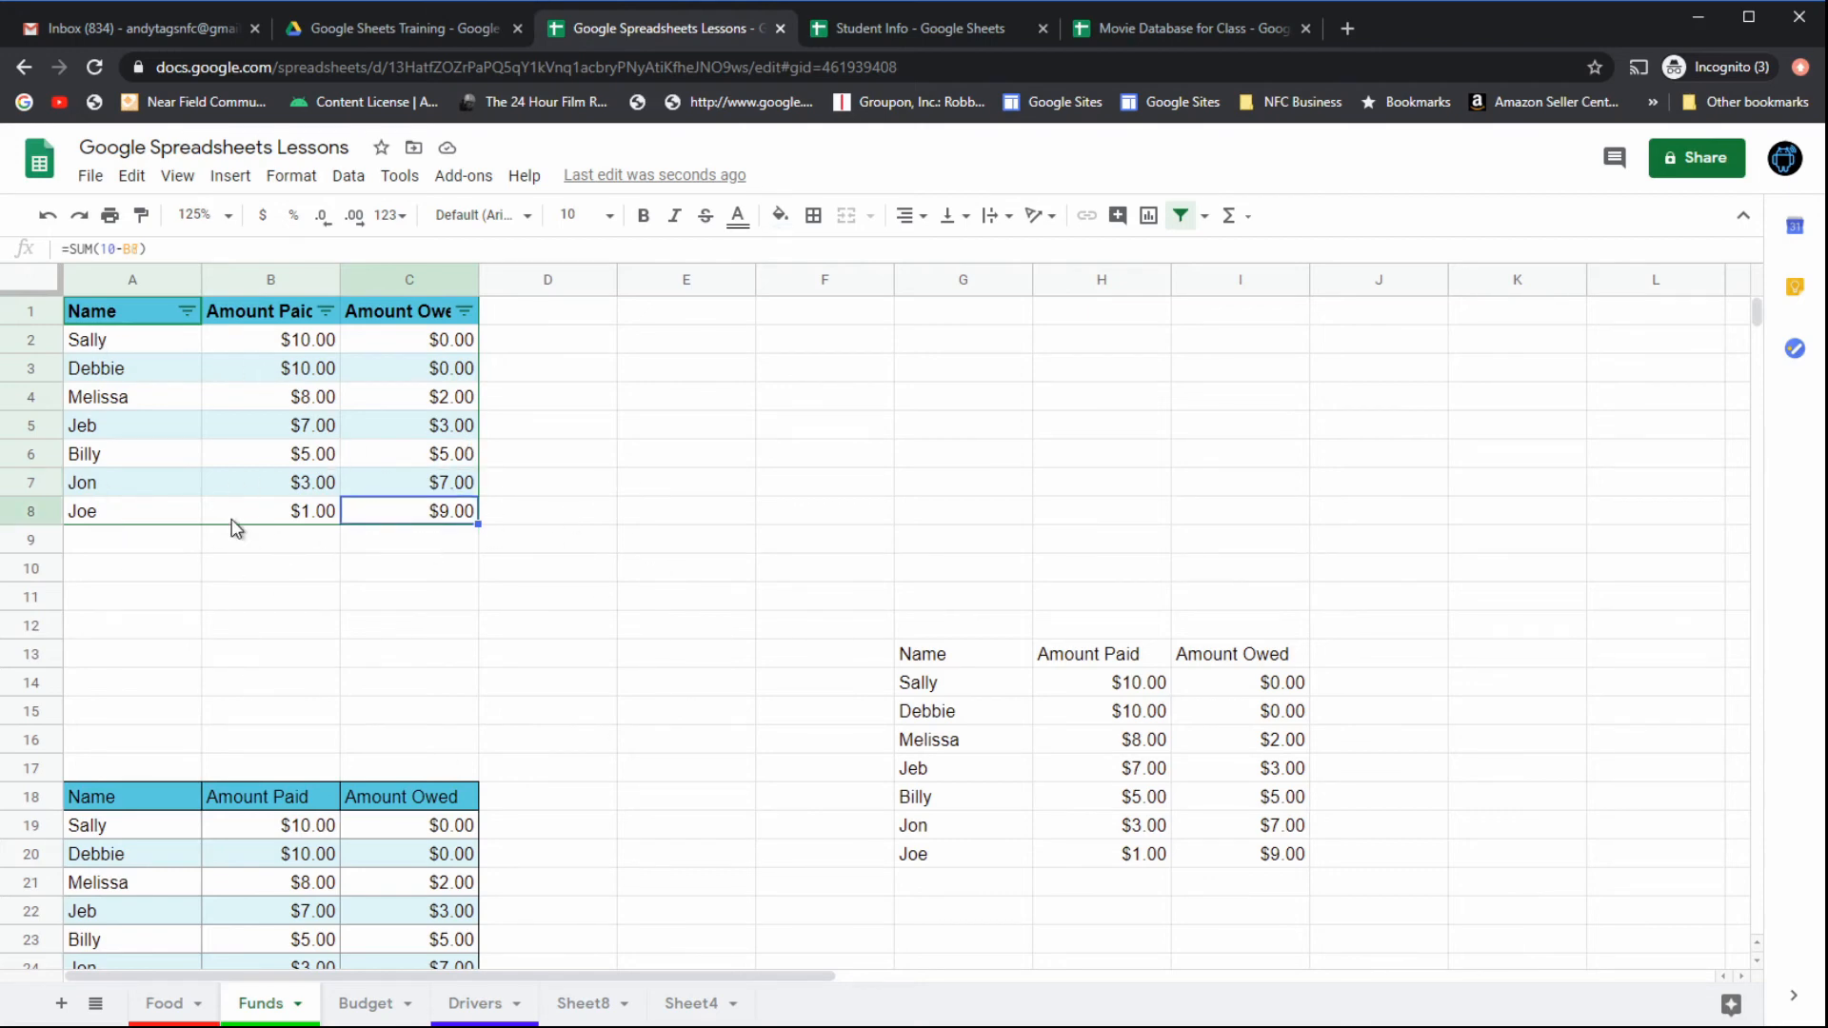
click(461, 600)
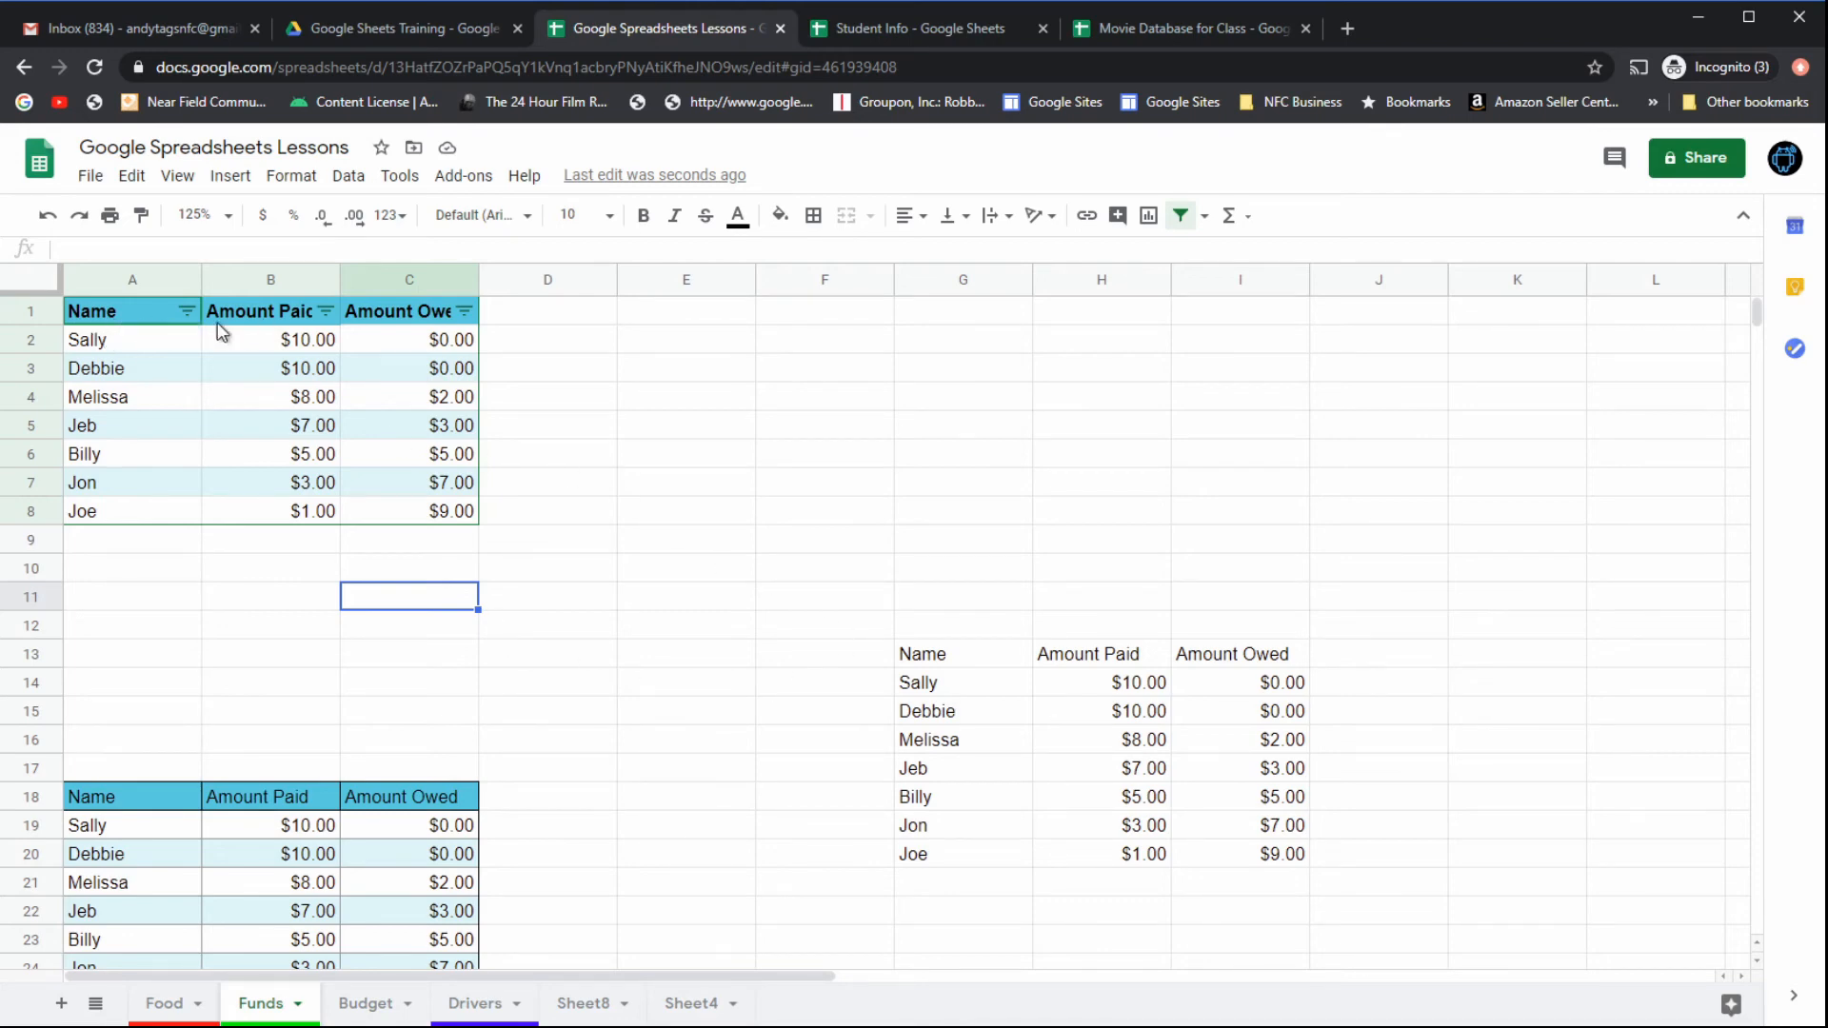
click(830, 672)
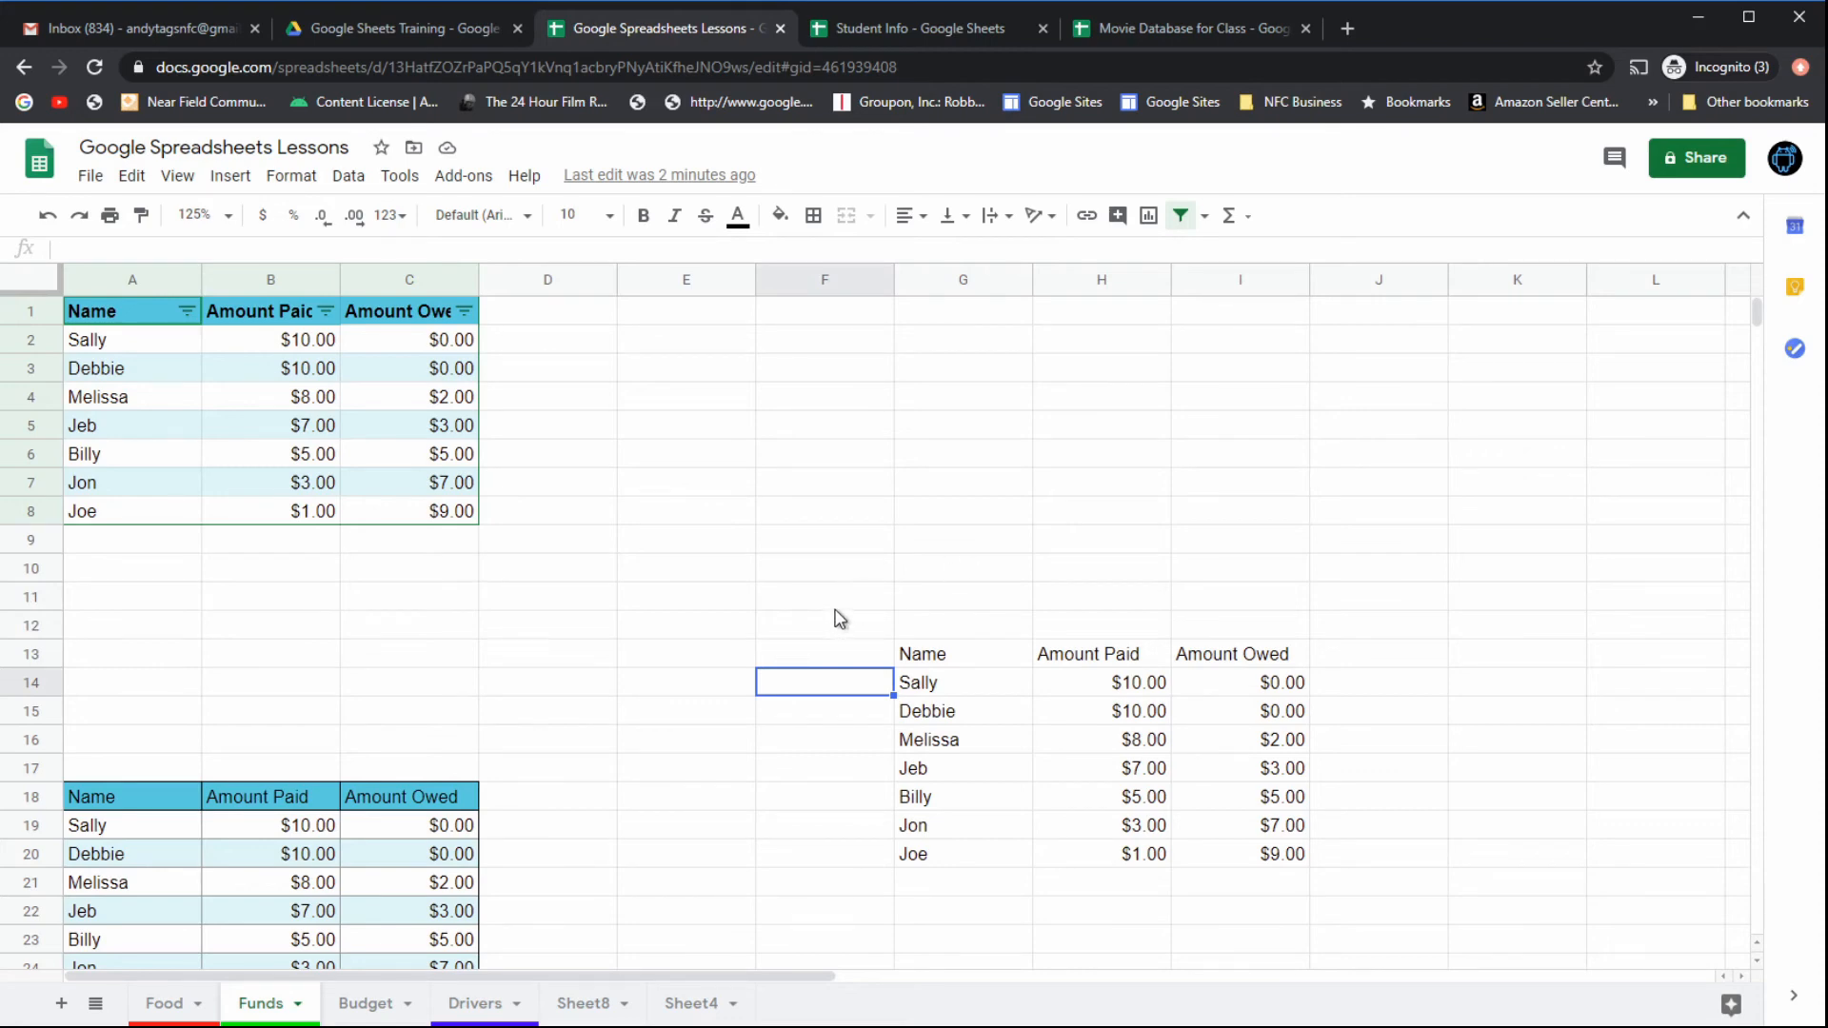
scroll(838, 619, down, 2)
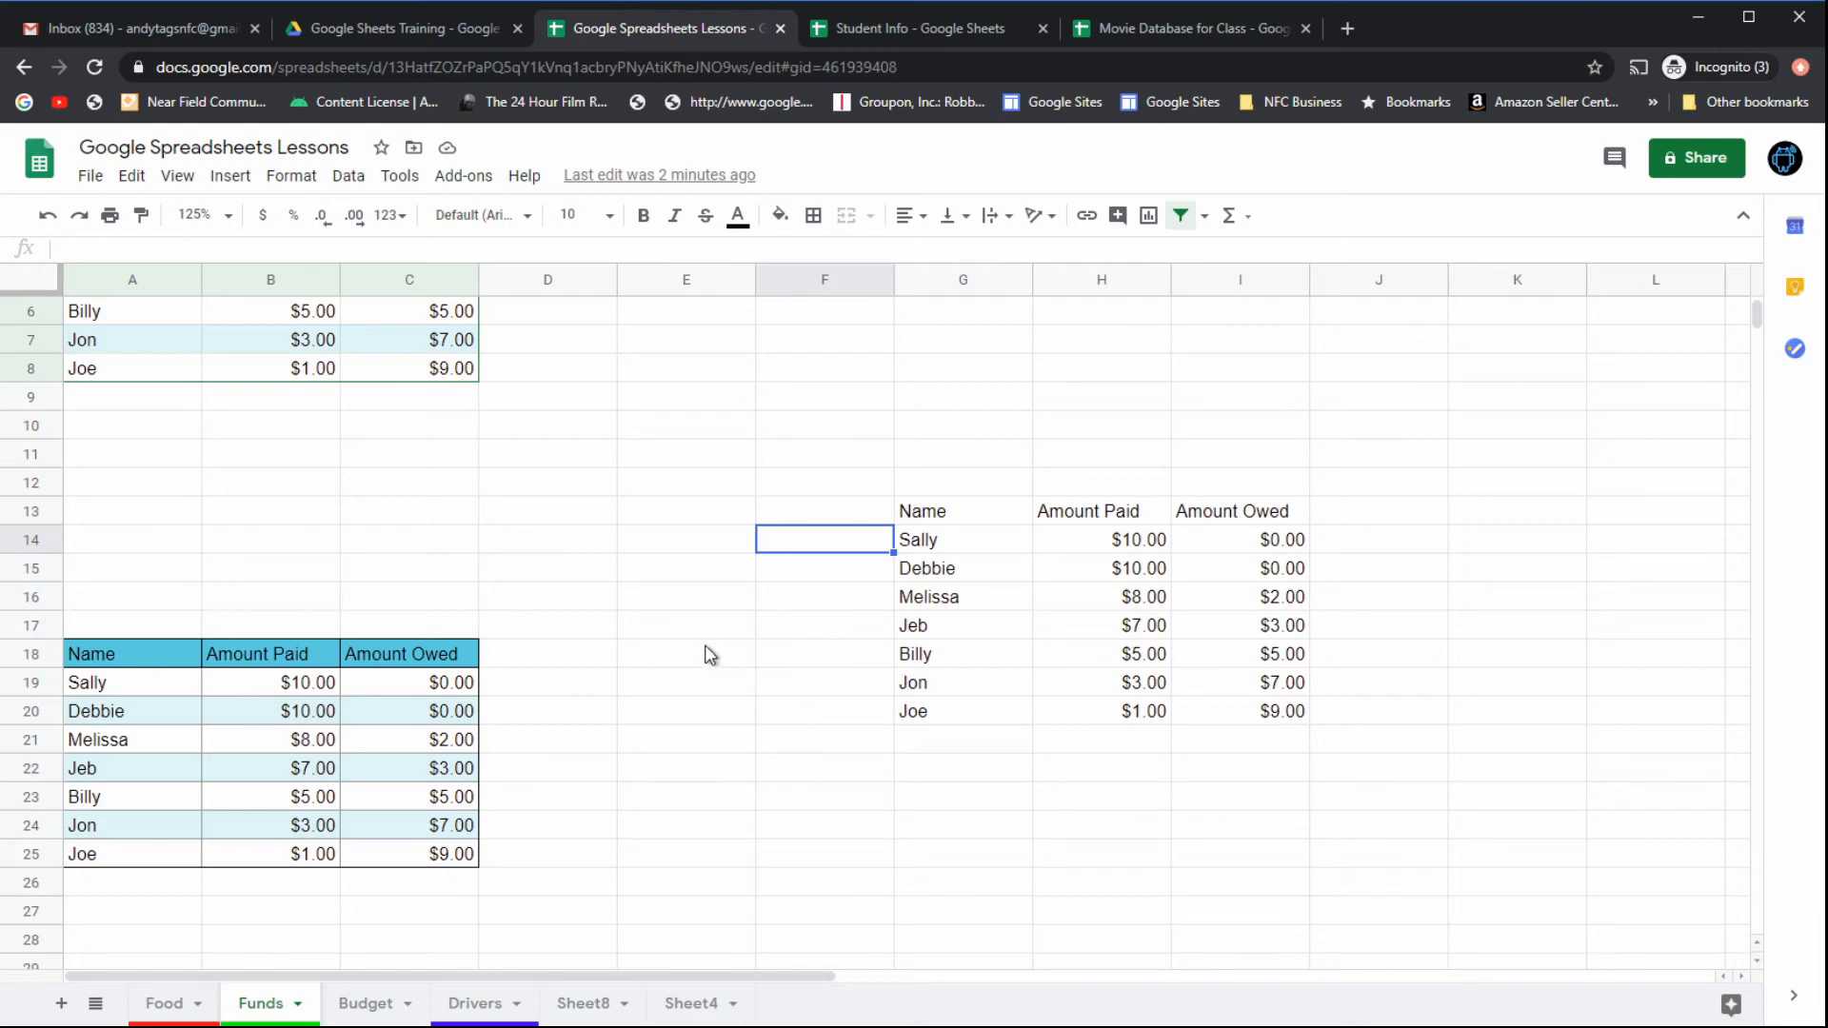
scroll(705, 645, up, 2)
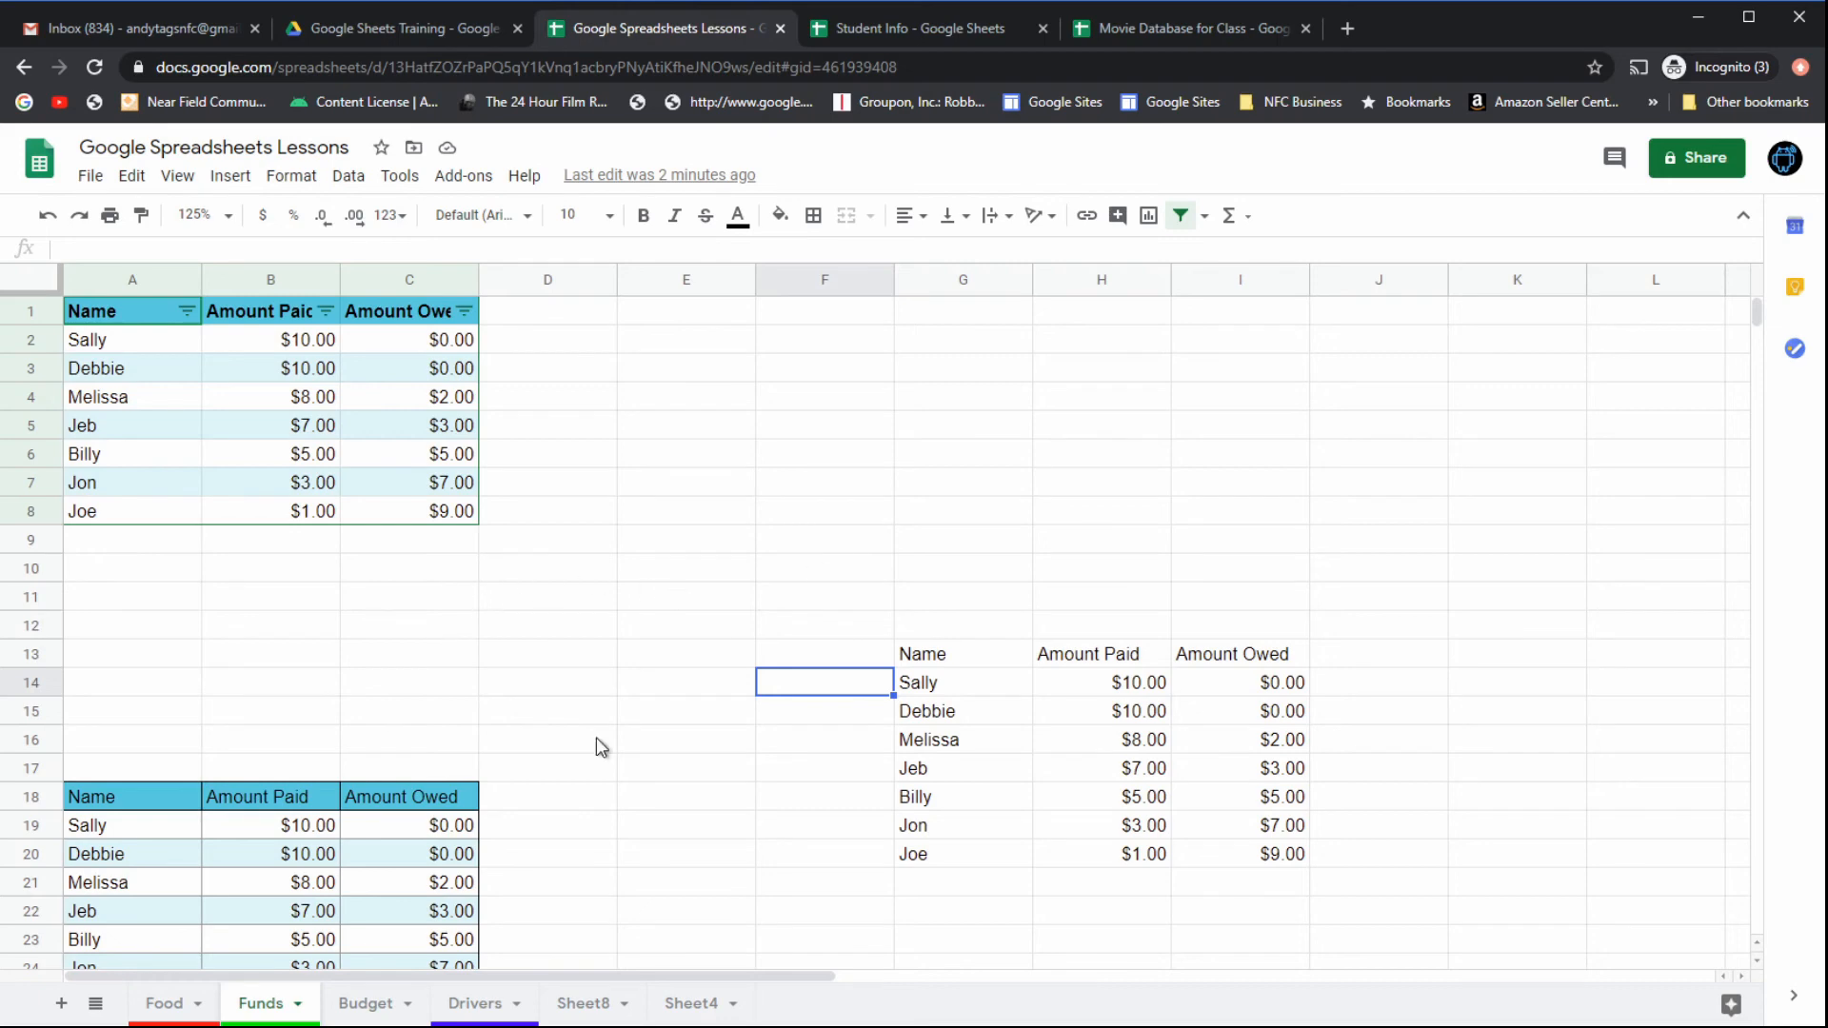
Step: Apply alternating colors to the table range A1:C6 on the Budget sheet
click(362, 1005)
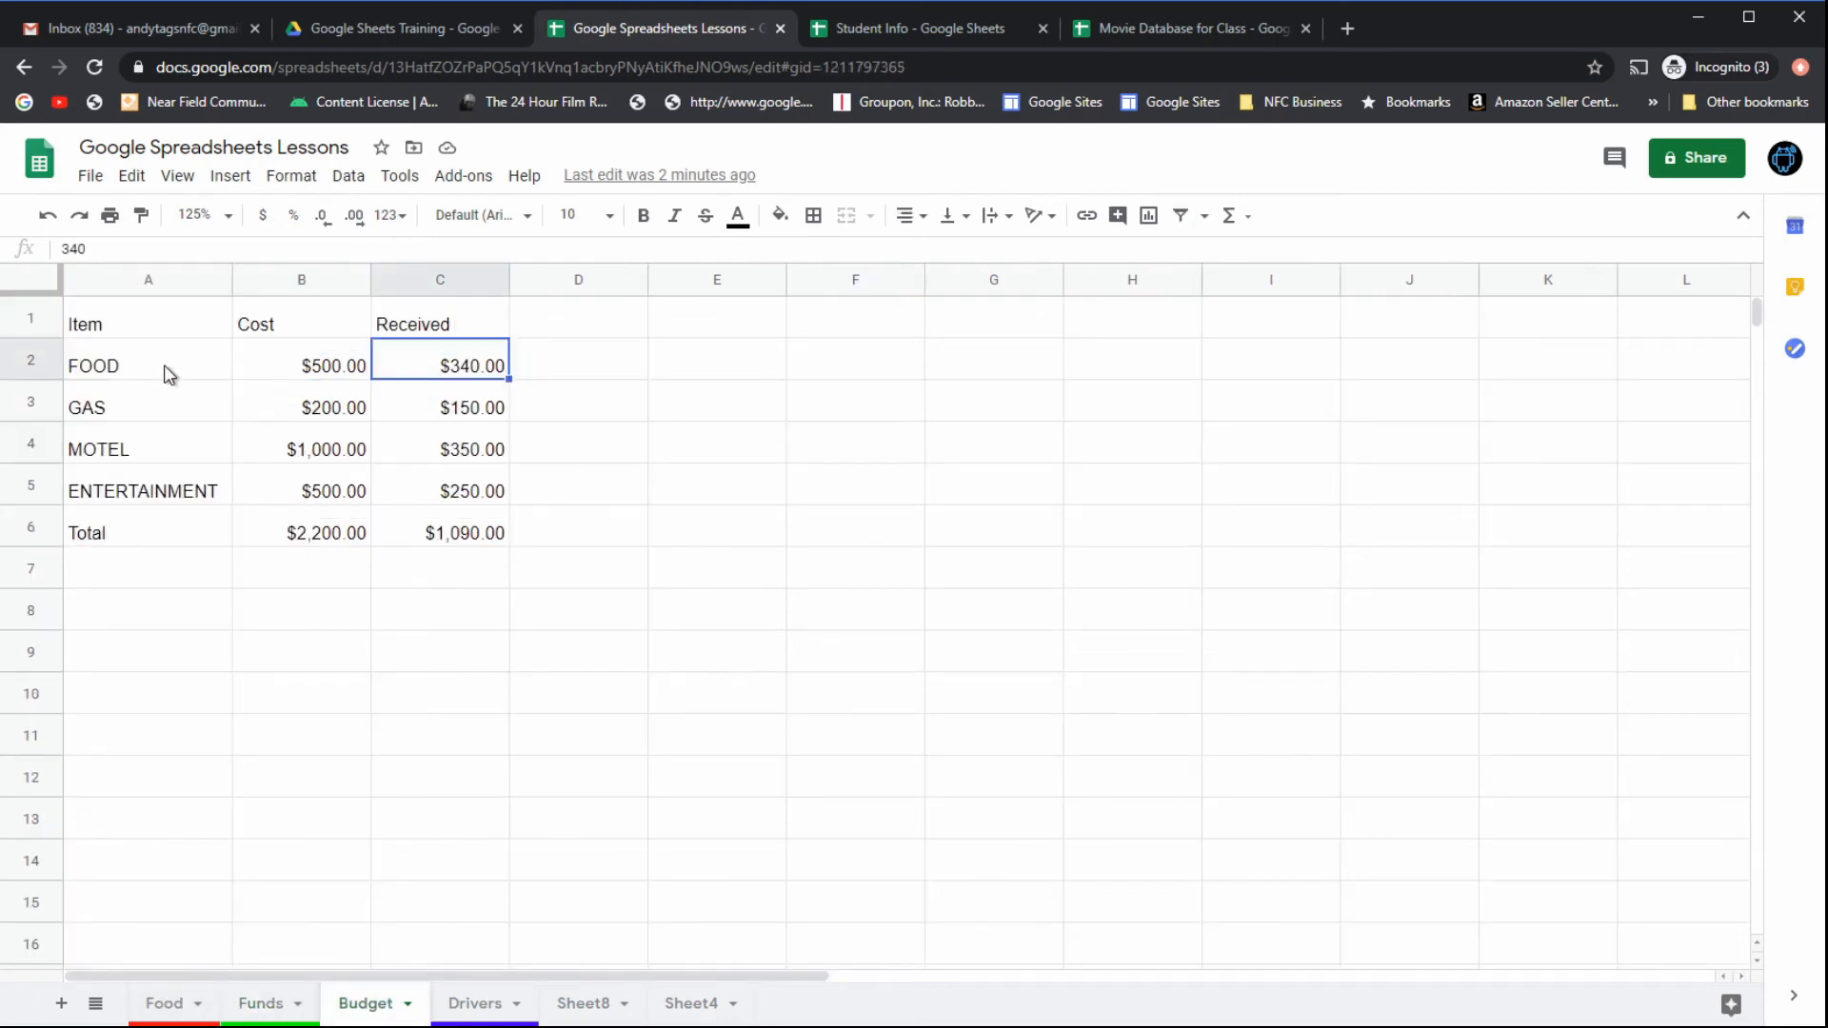
drag(163, 333, 440, 535)
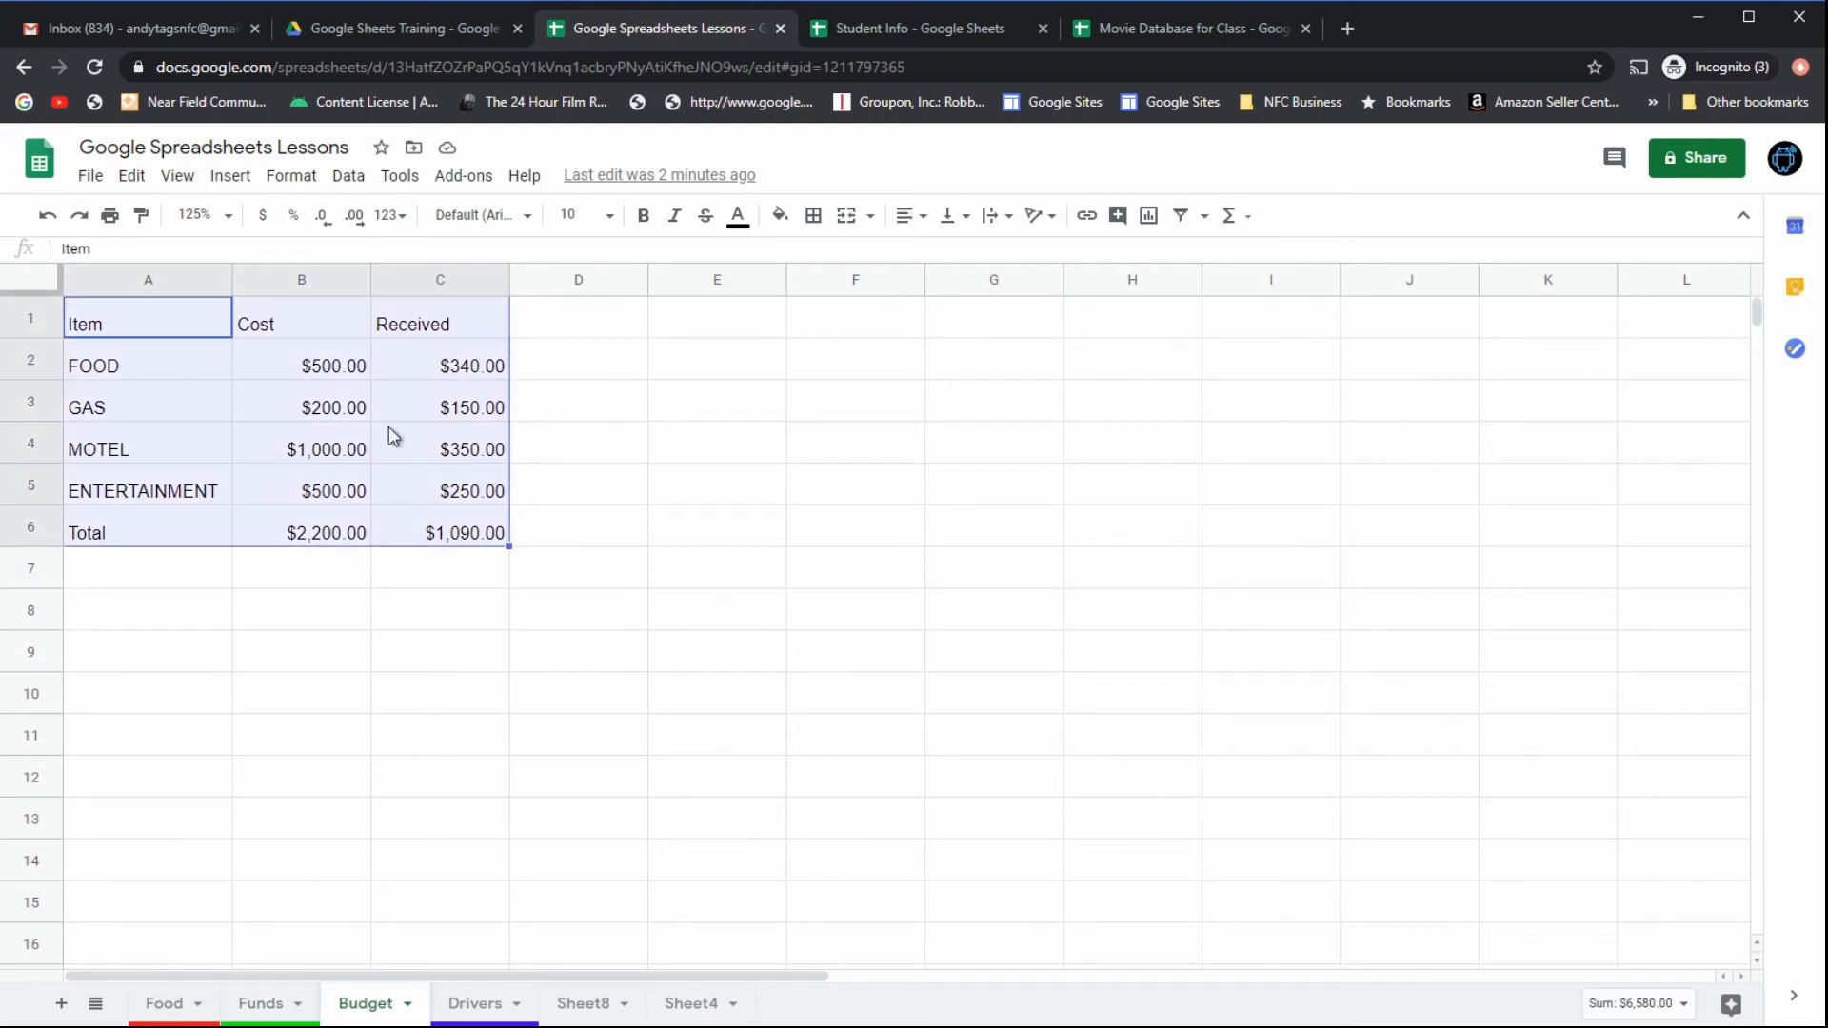
click(304, 186)
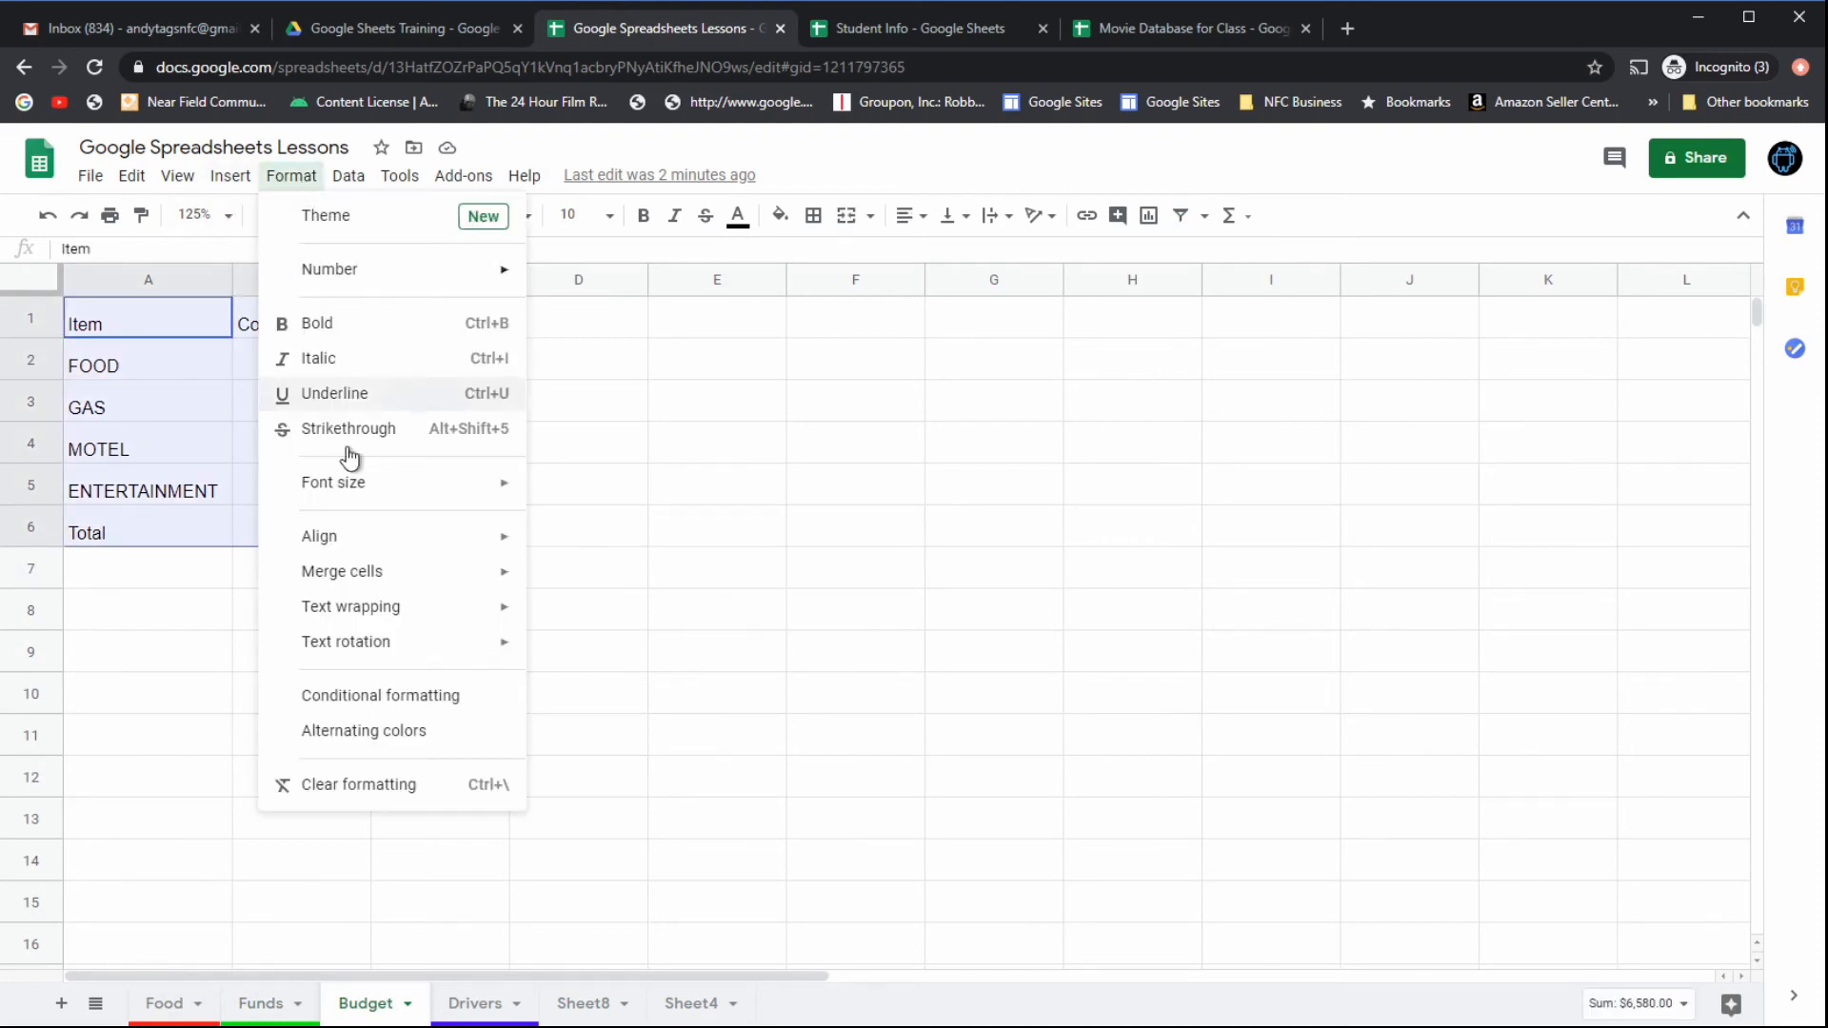
click(396, 749)
click(404, 750)
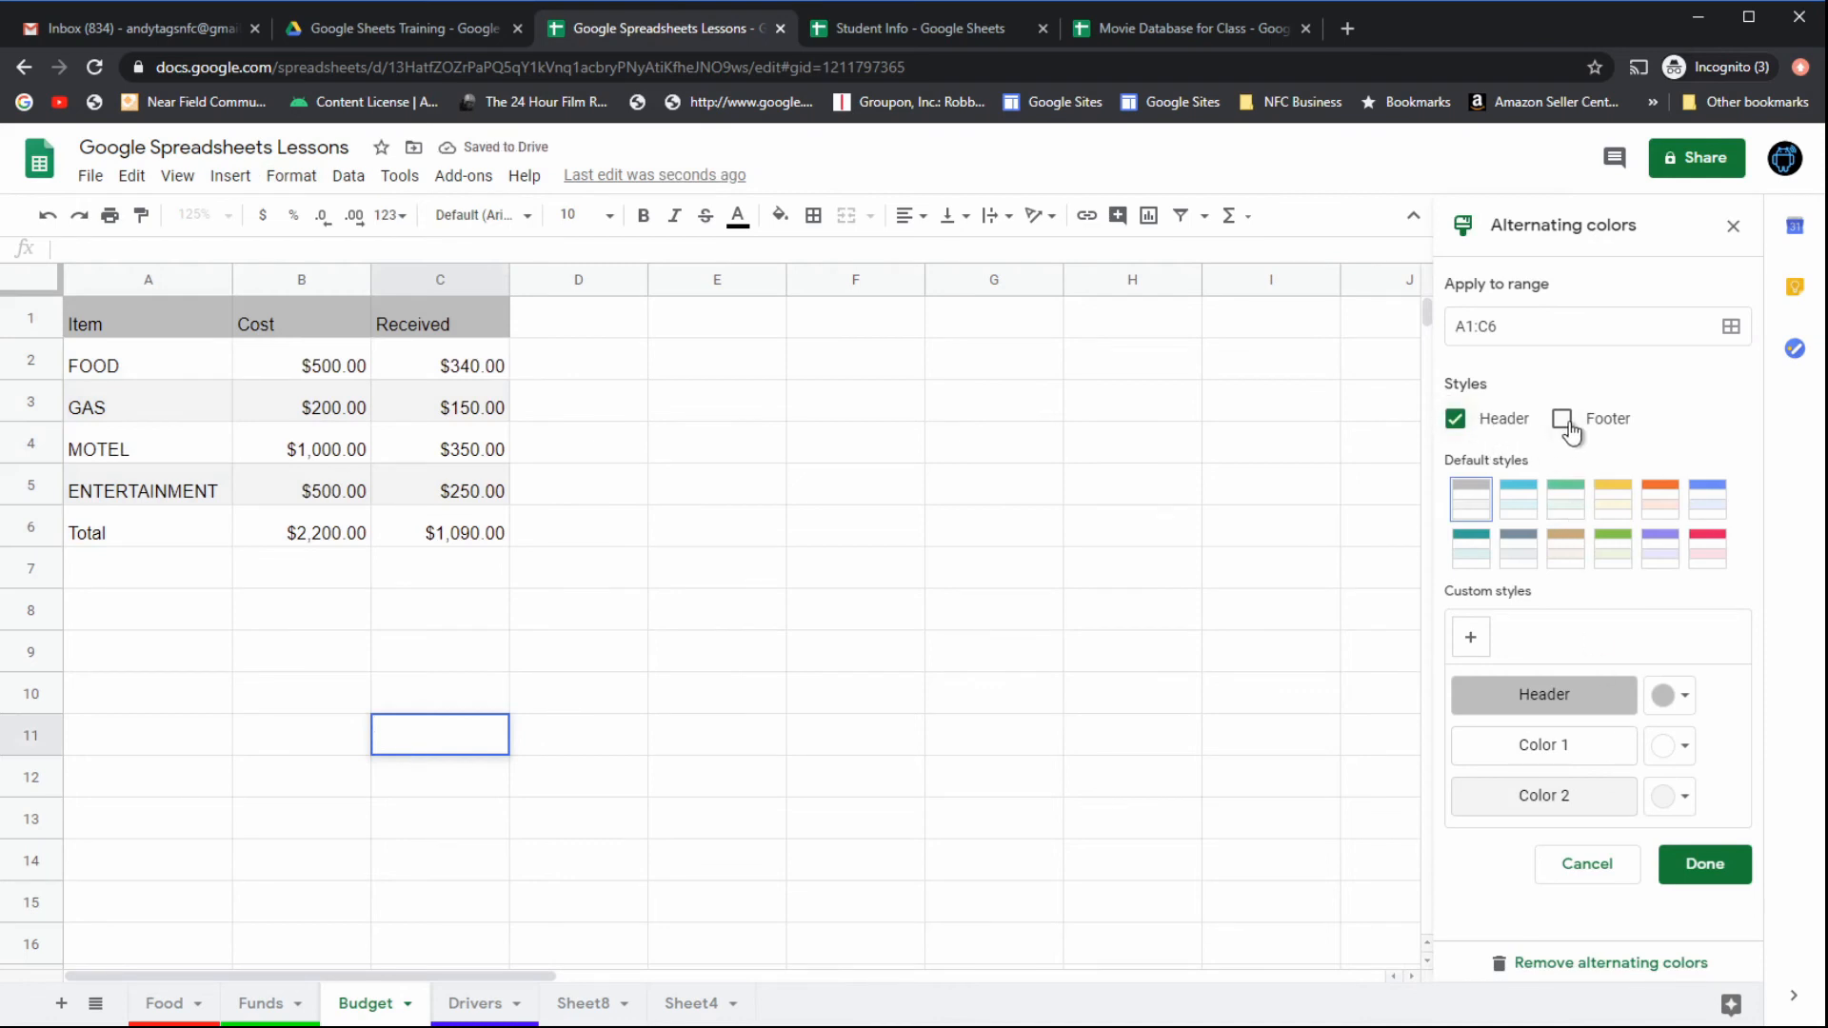
Step: Include a footer in the Budget table's alternating colors and give it the orange default style
click(1566, 425)
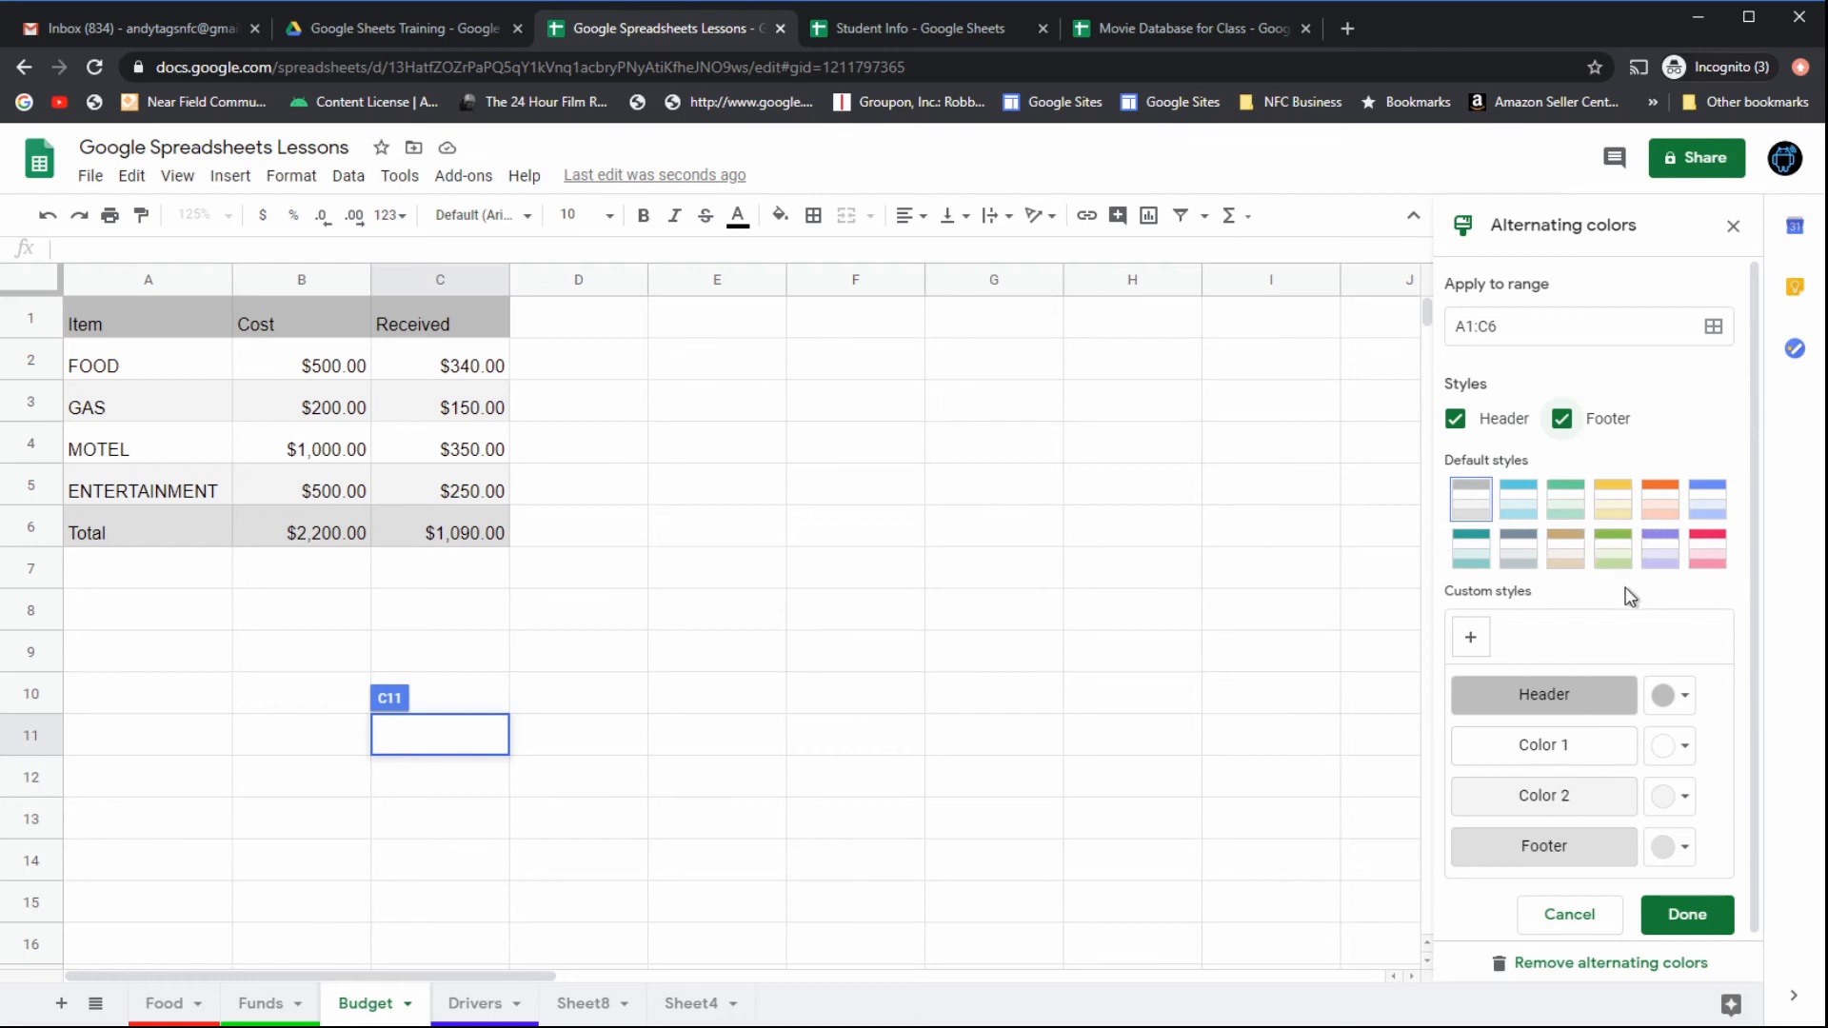
click(1660, 502)
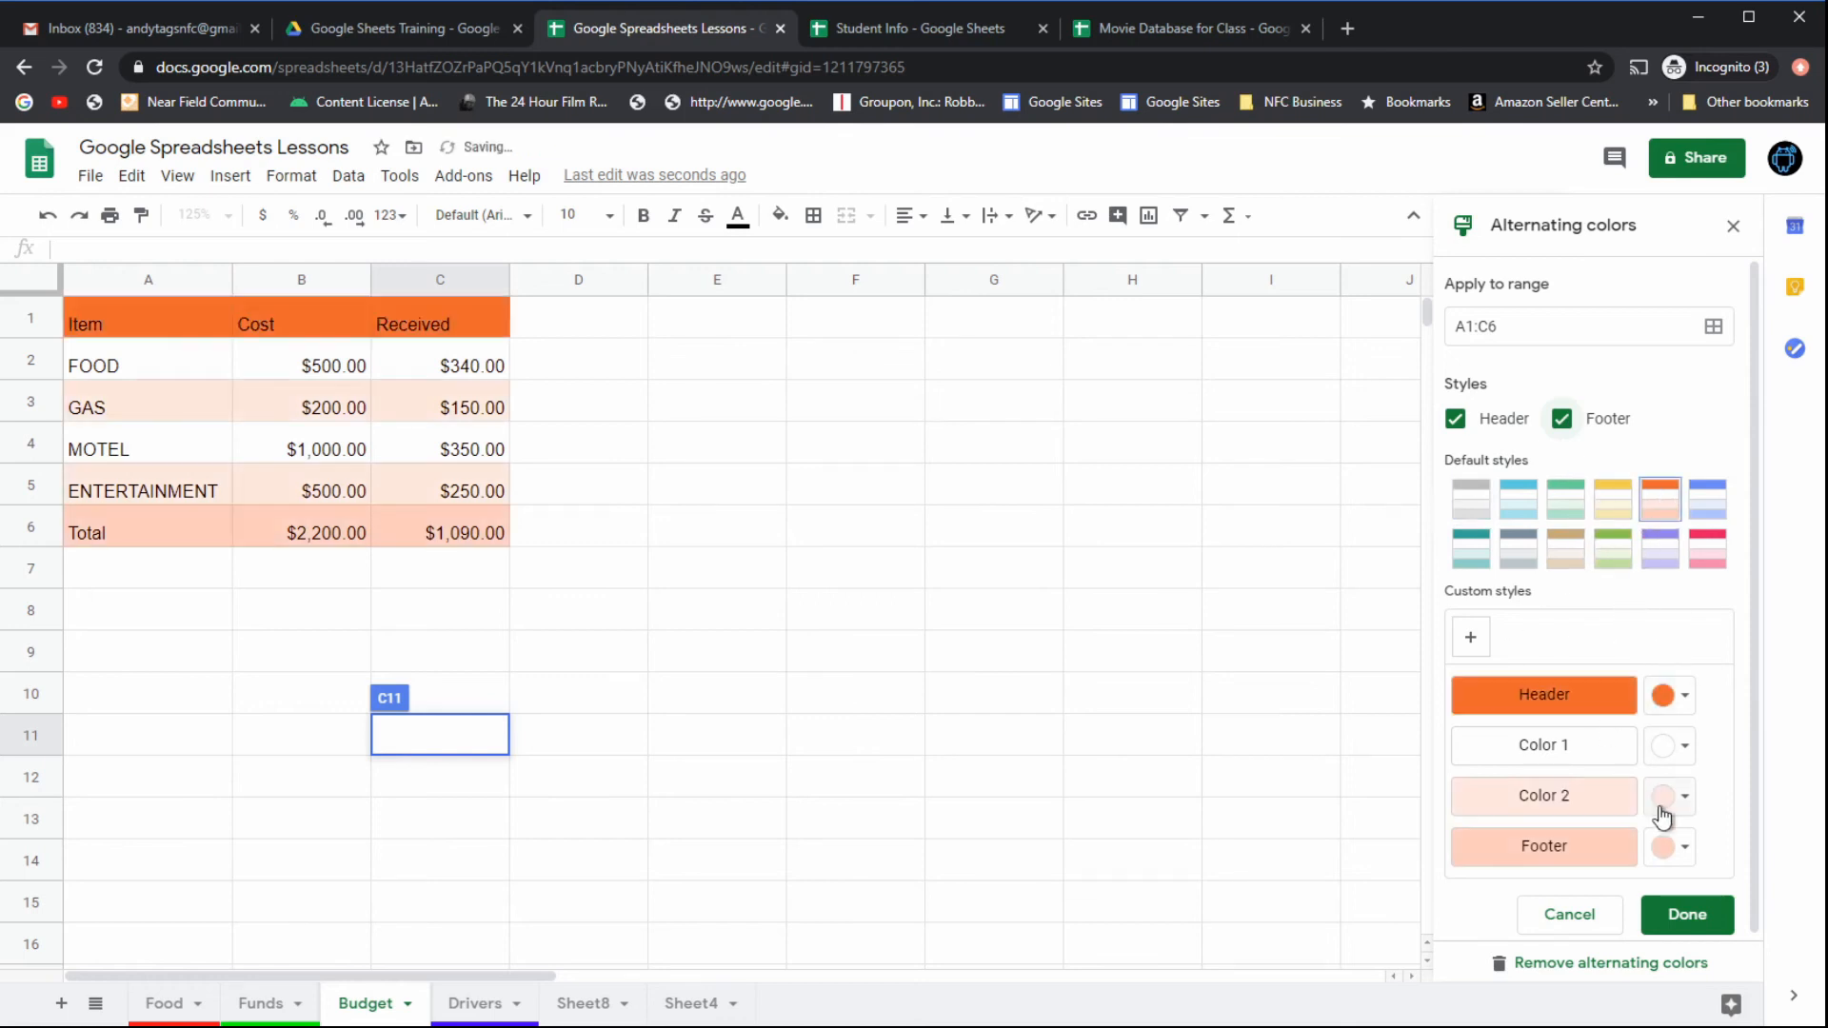
click(1699, 920)
click(690, 541)
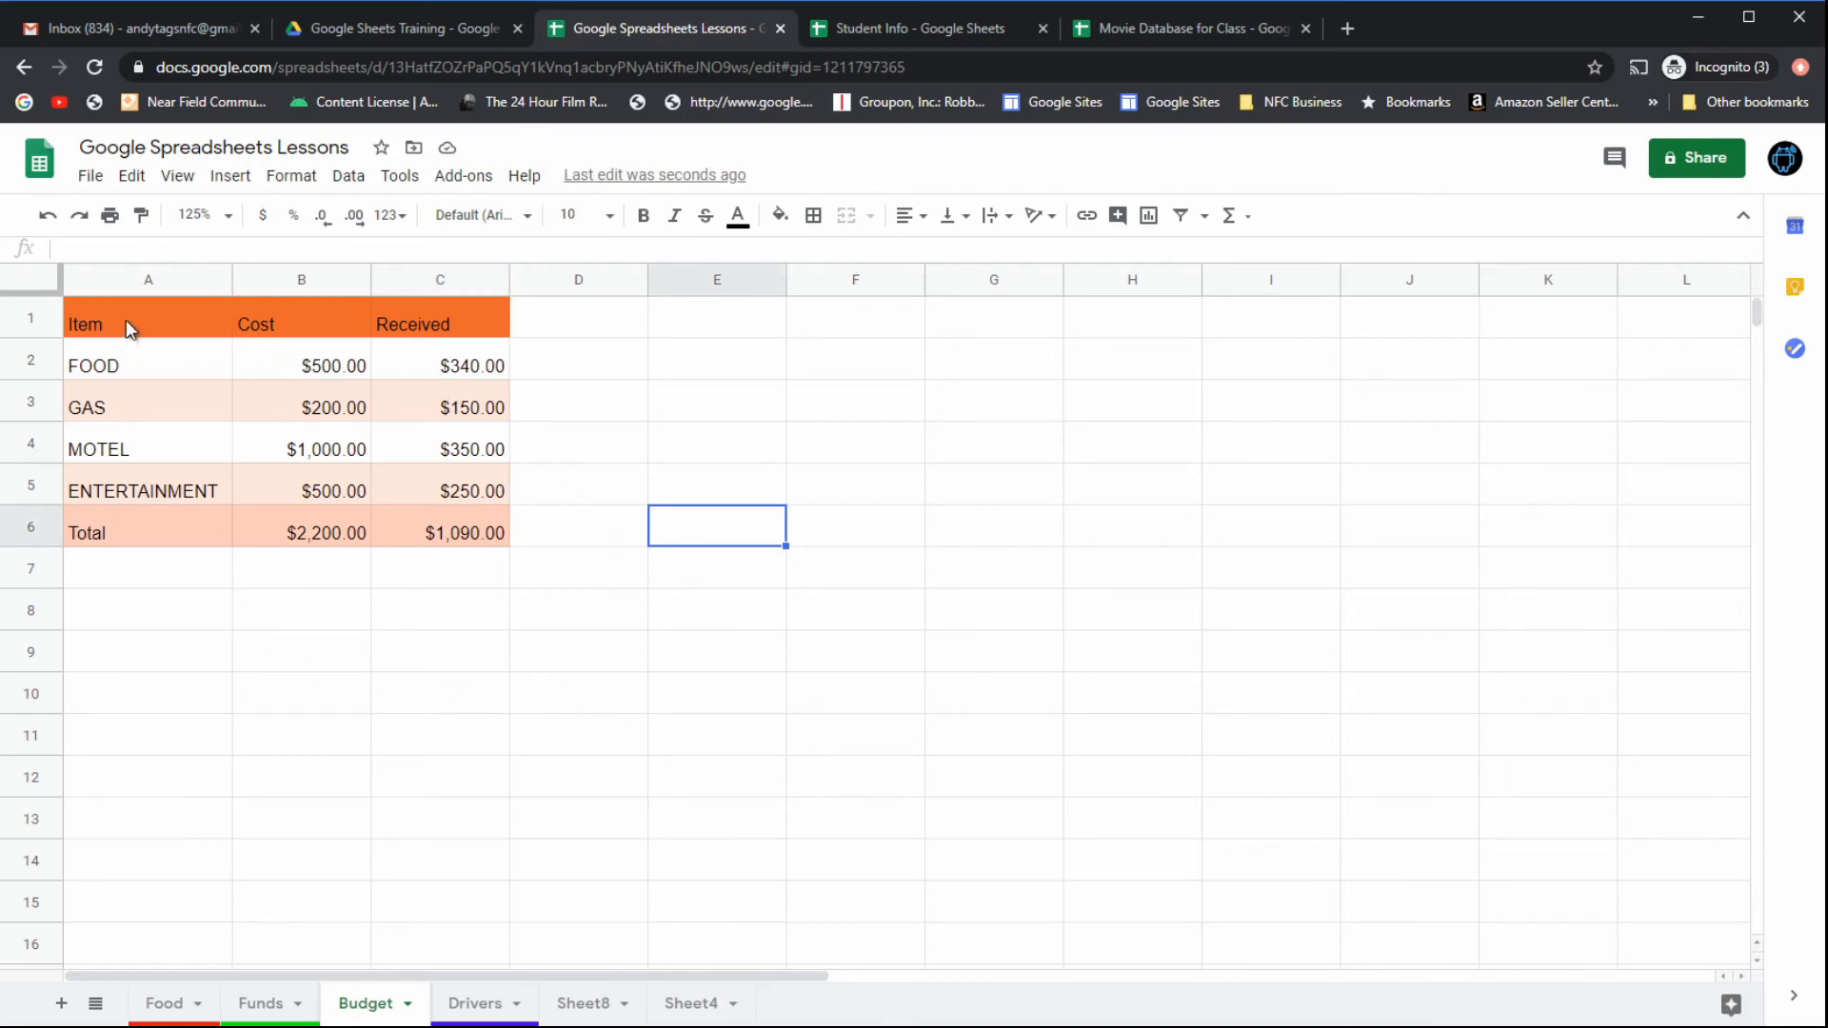
mouse_move(126, 320)
mouse_down()
mouse_move(150, 379)
mouse_move(133, 314)
mouse_up()
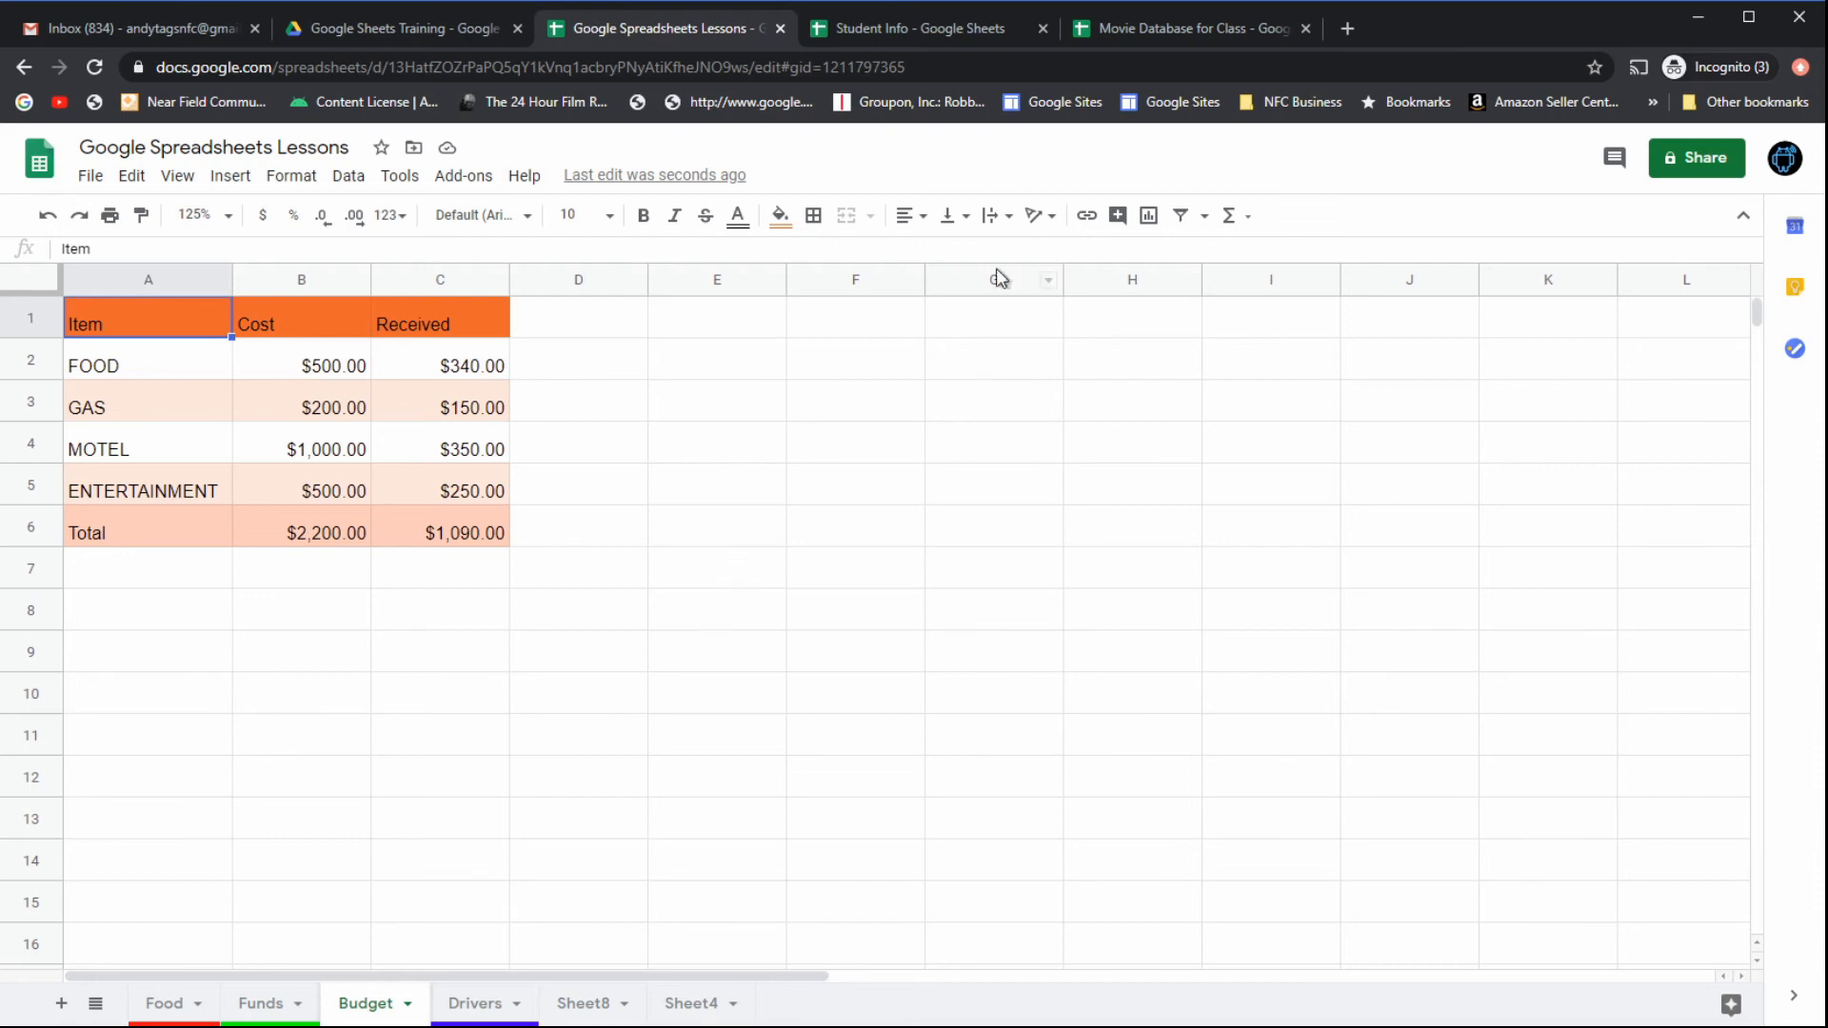
Step: Switch to the Student Info file and view the Student List sheet and the available formatting commands
click(1000, 30)
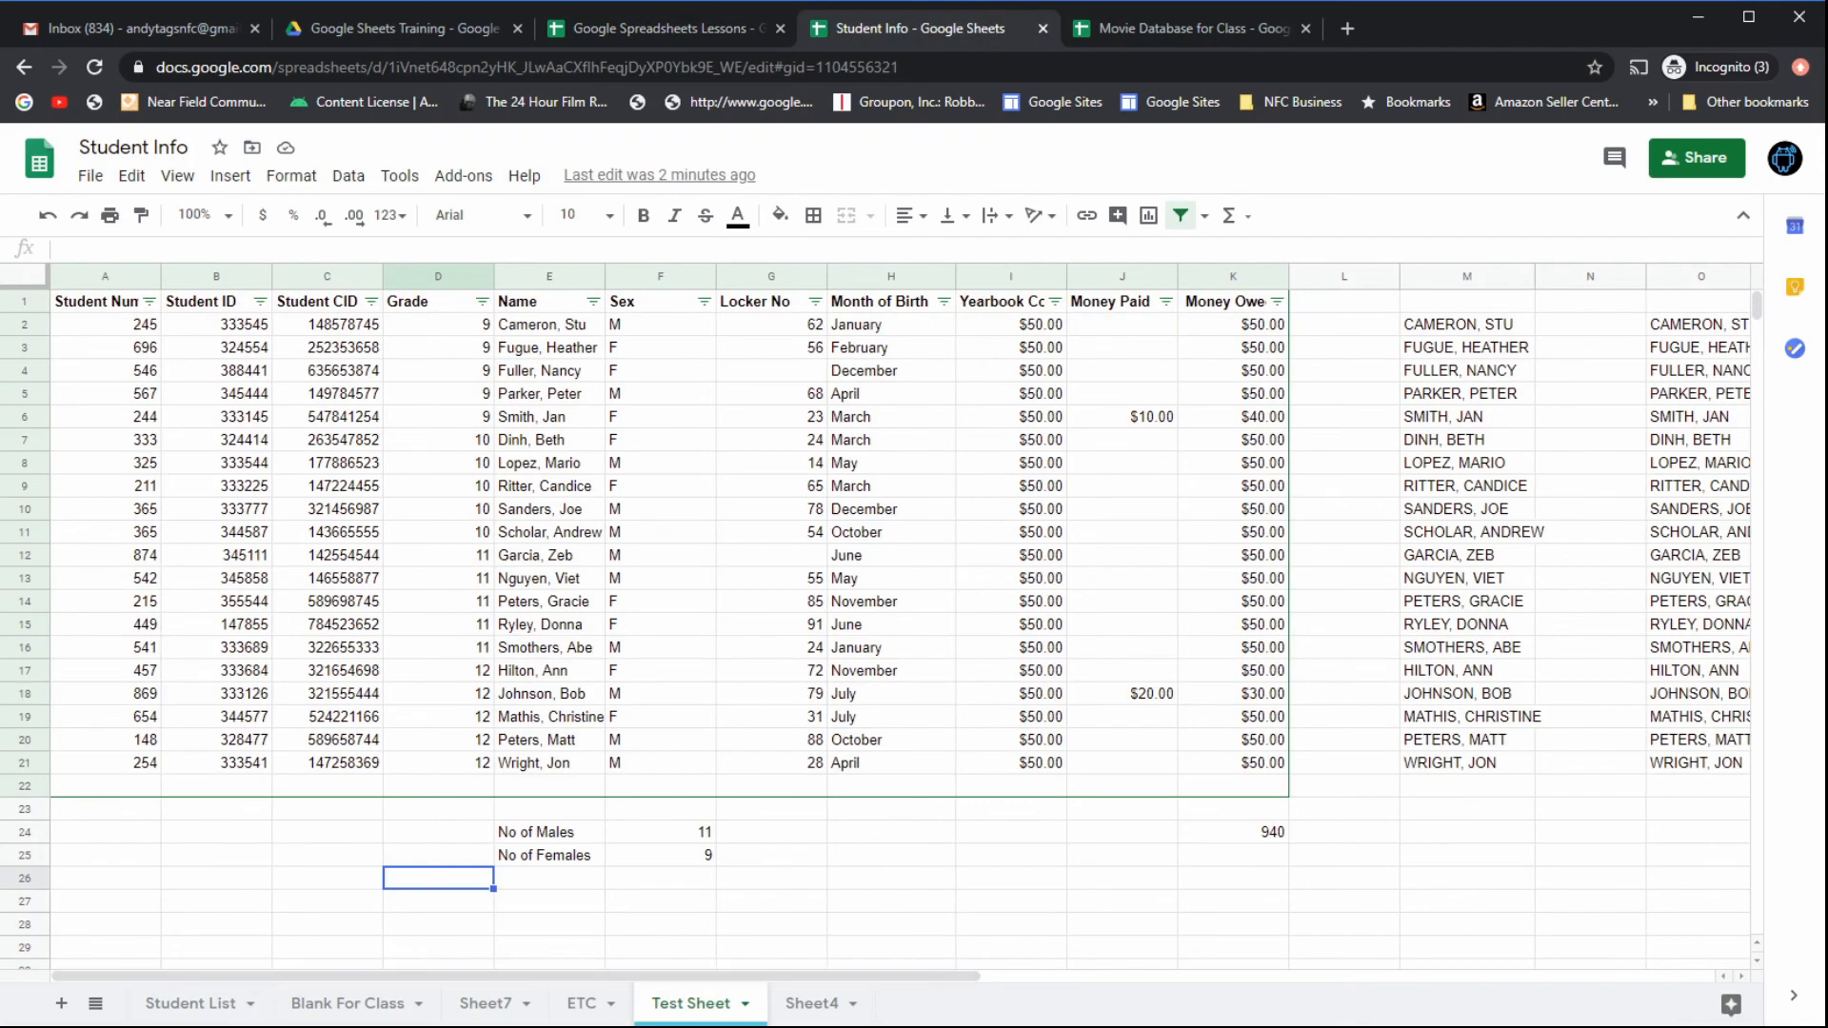
click(198, 1004)
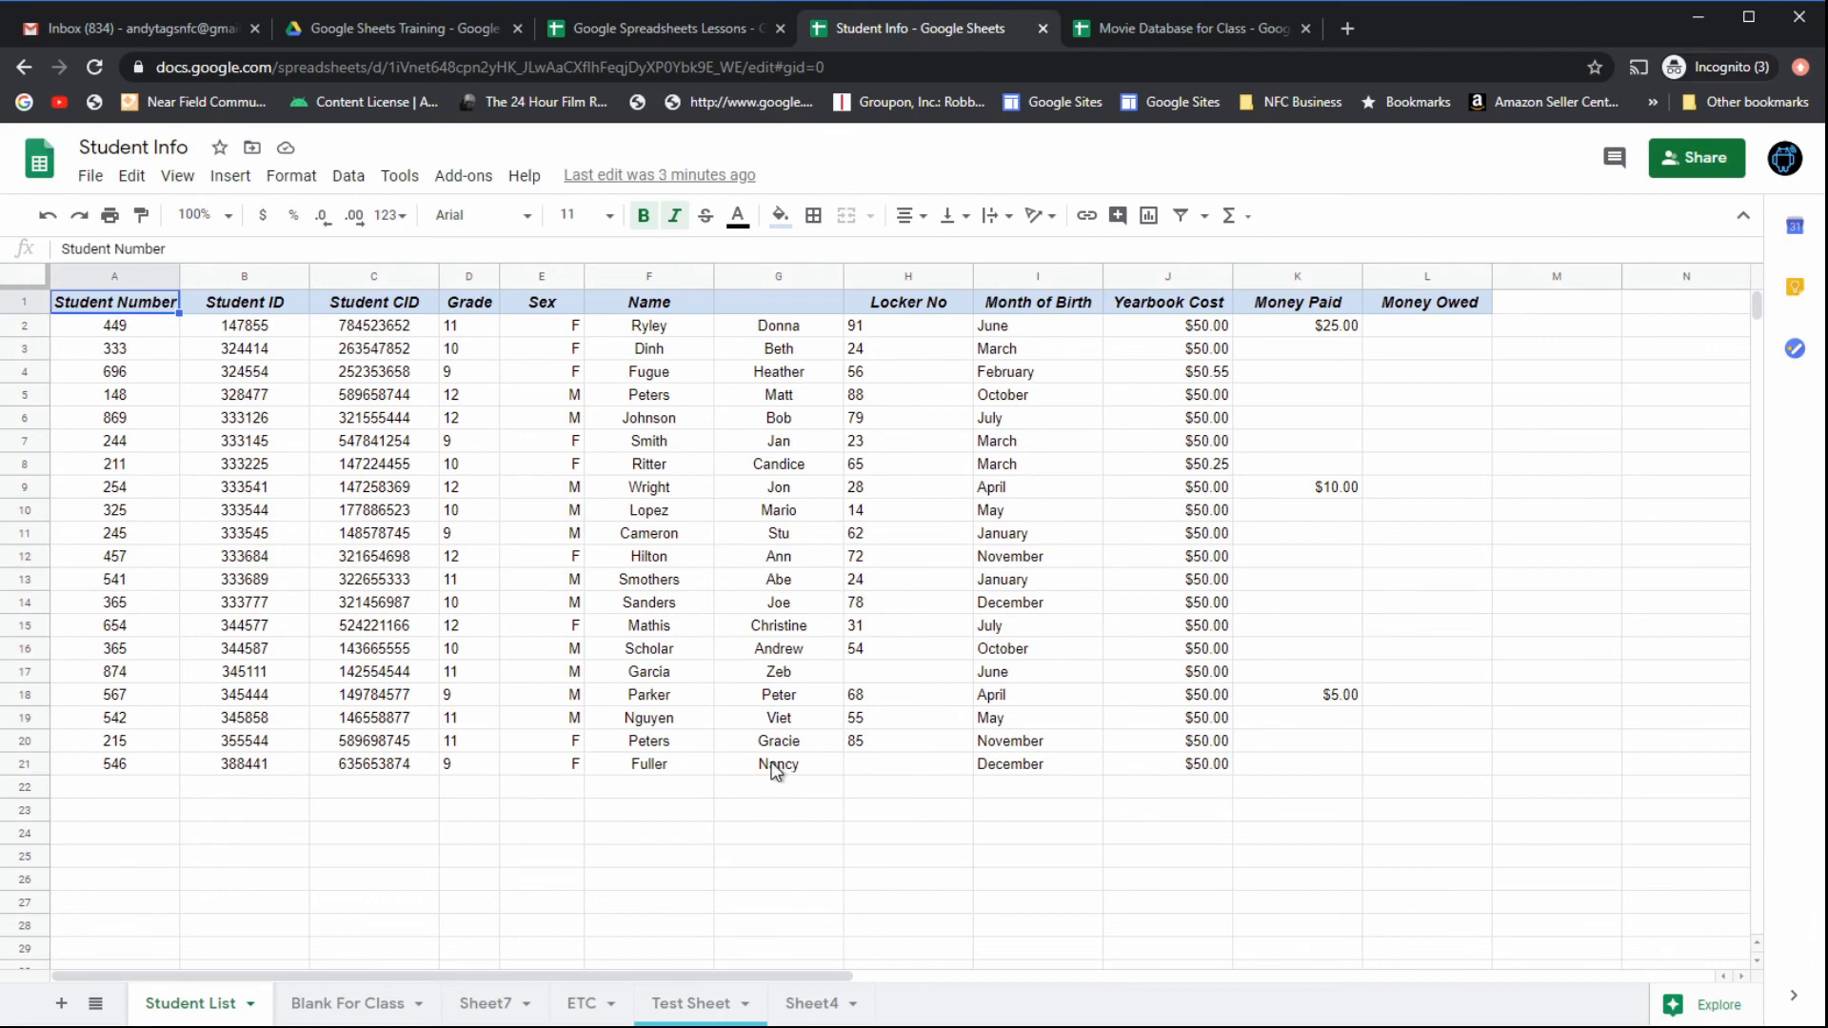
click(705, 793)
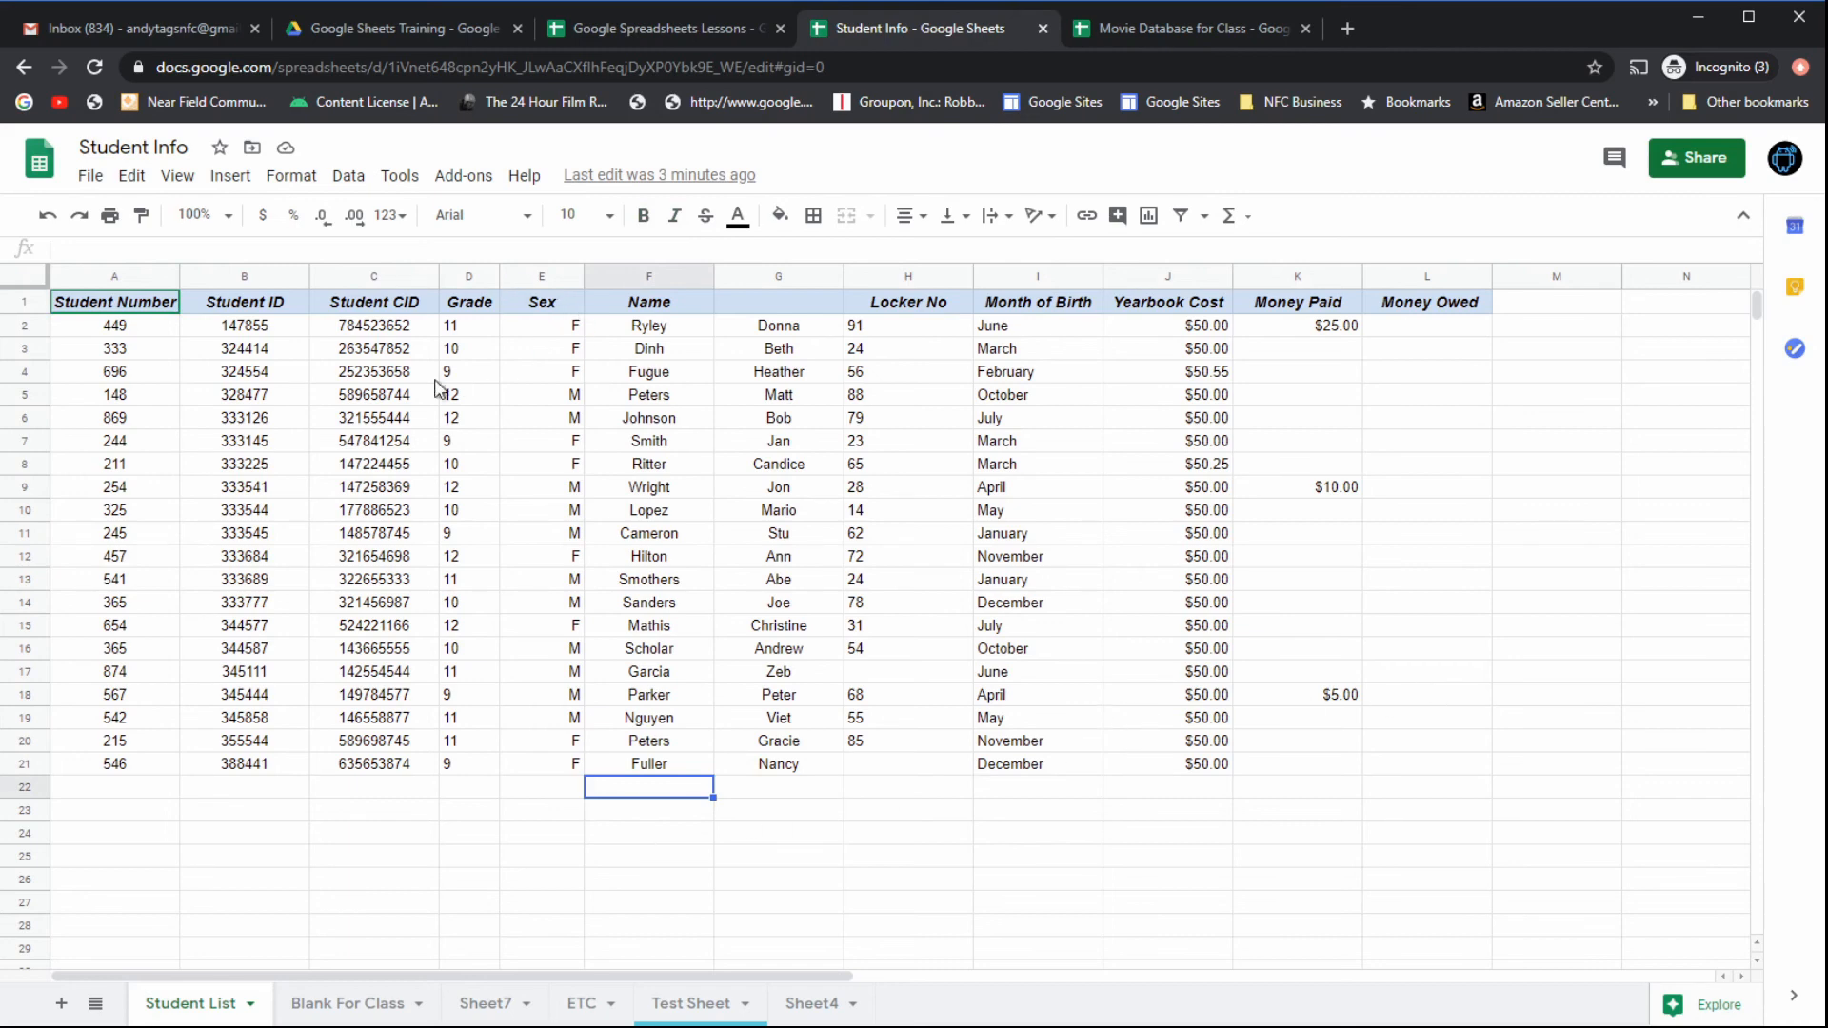
click(296, 186)
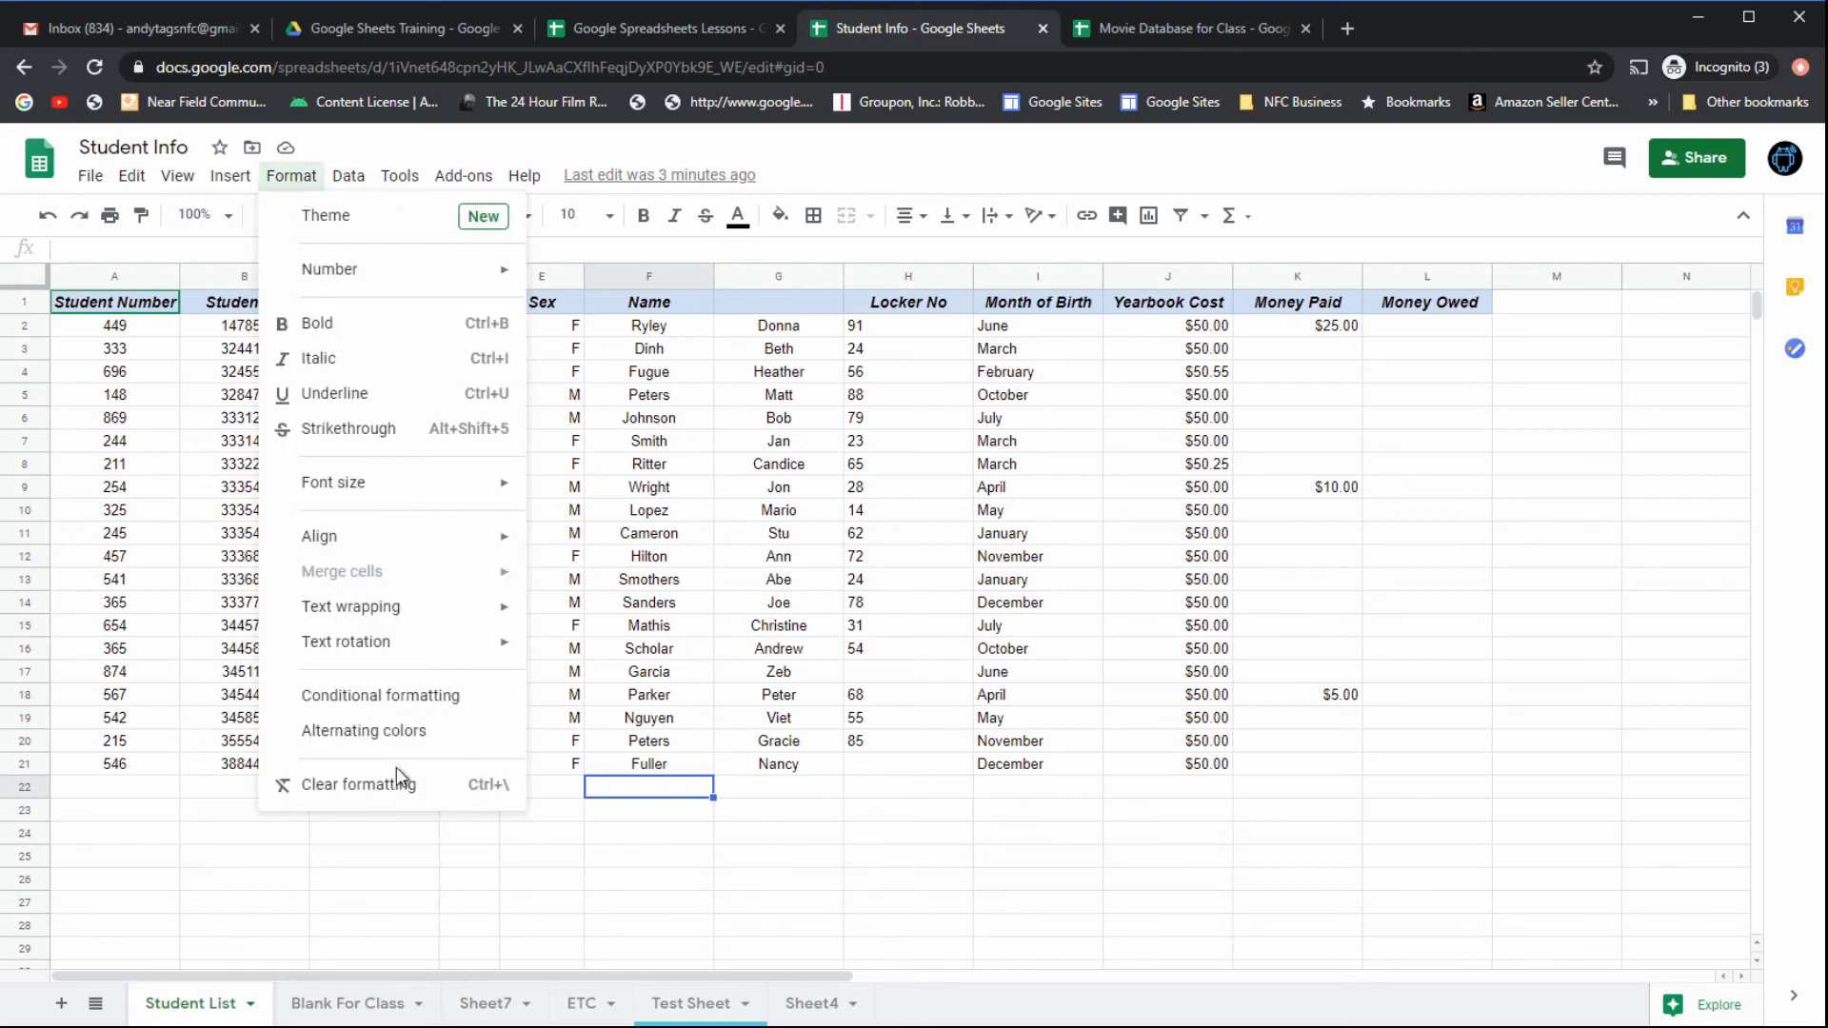
click(1065, 884)
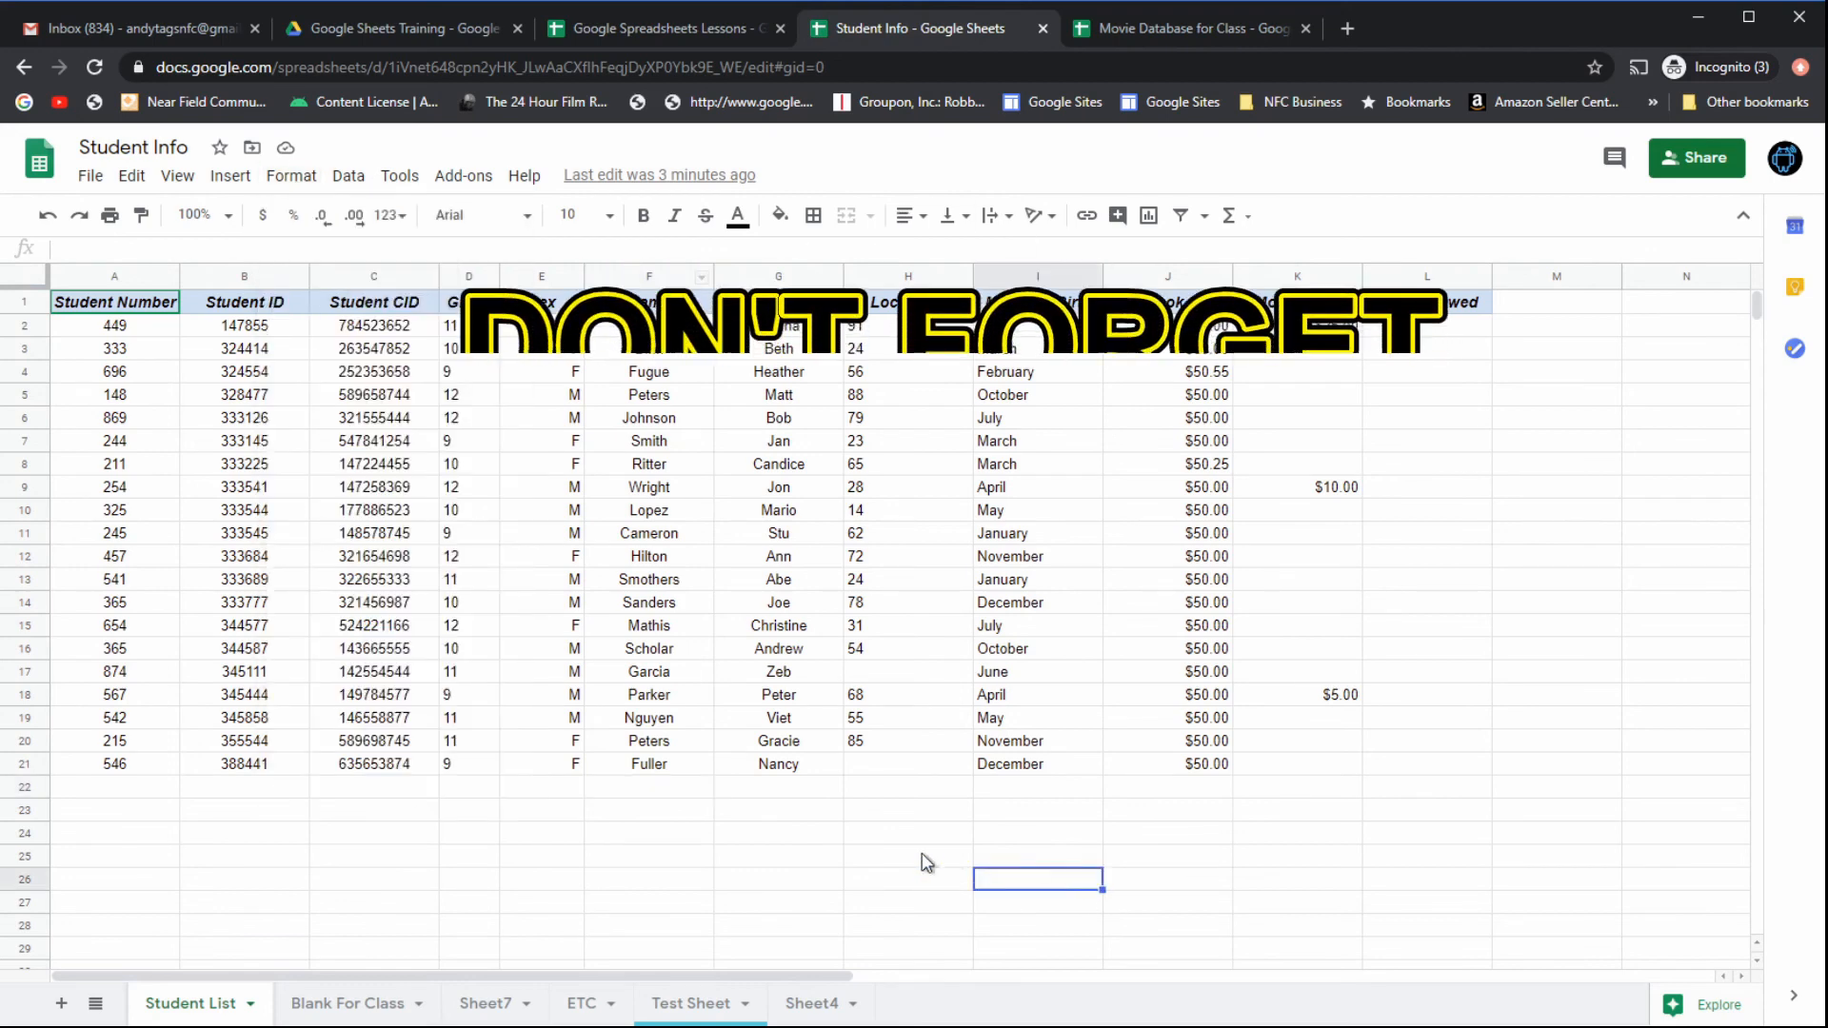